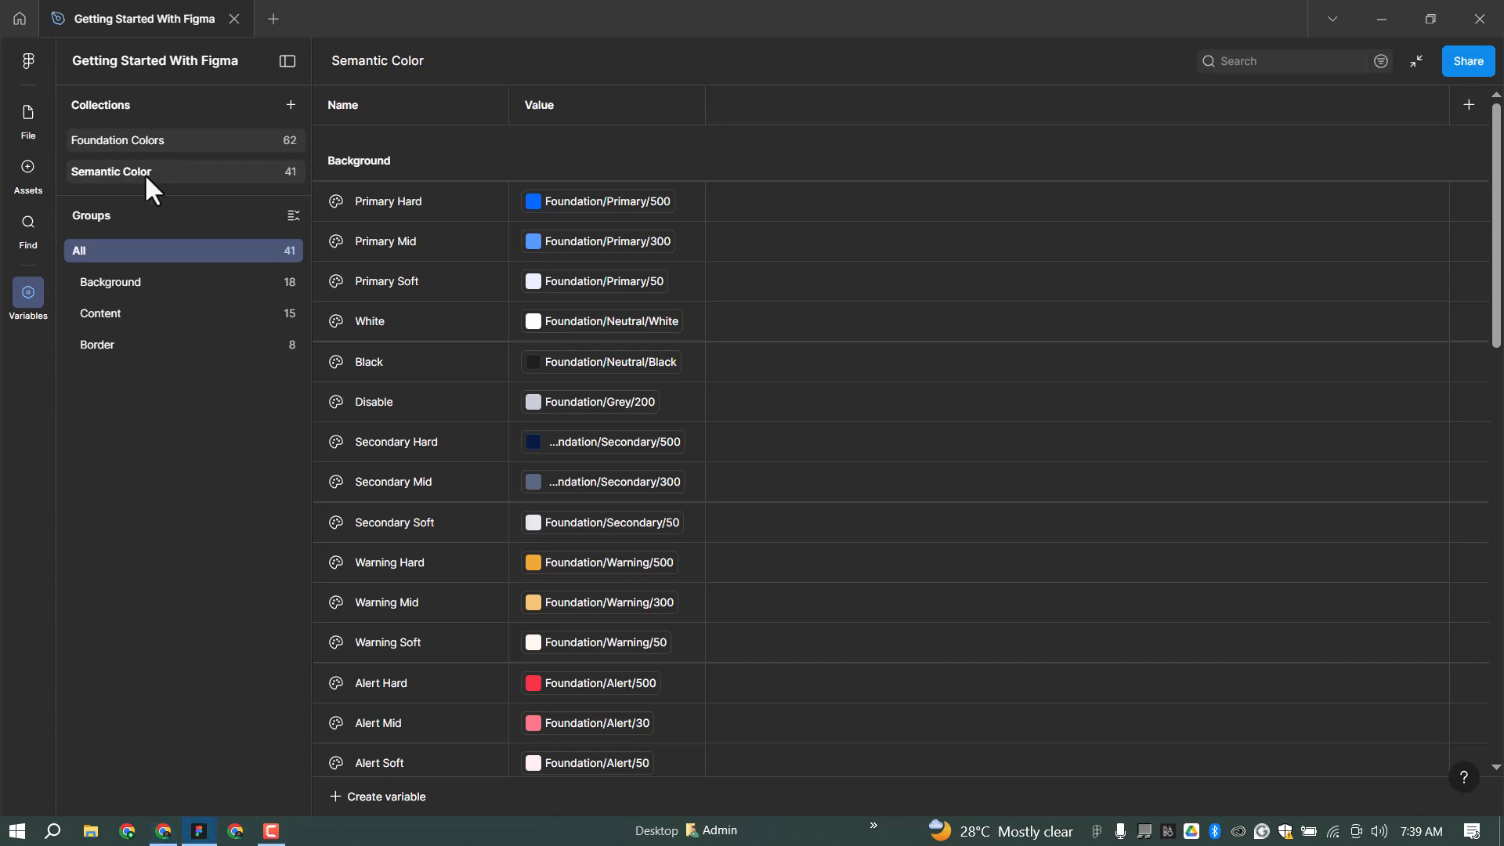
# Step: Review the variables in the Foundation Colors and Semantic Color collections
pyautogui.click(169, 148)
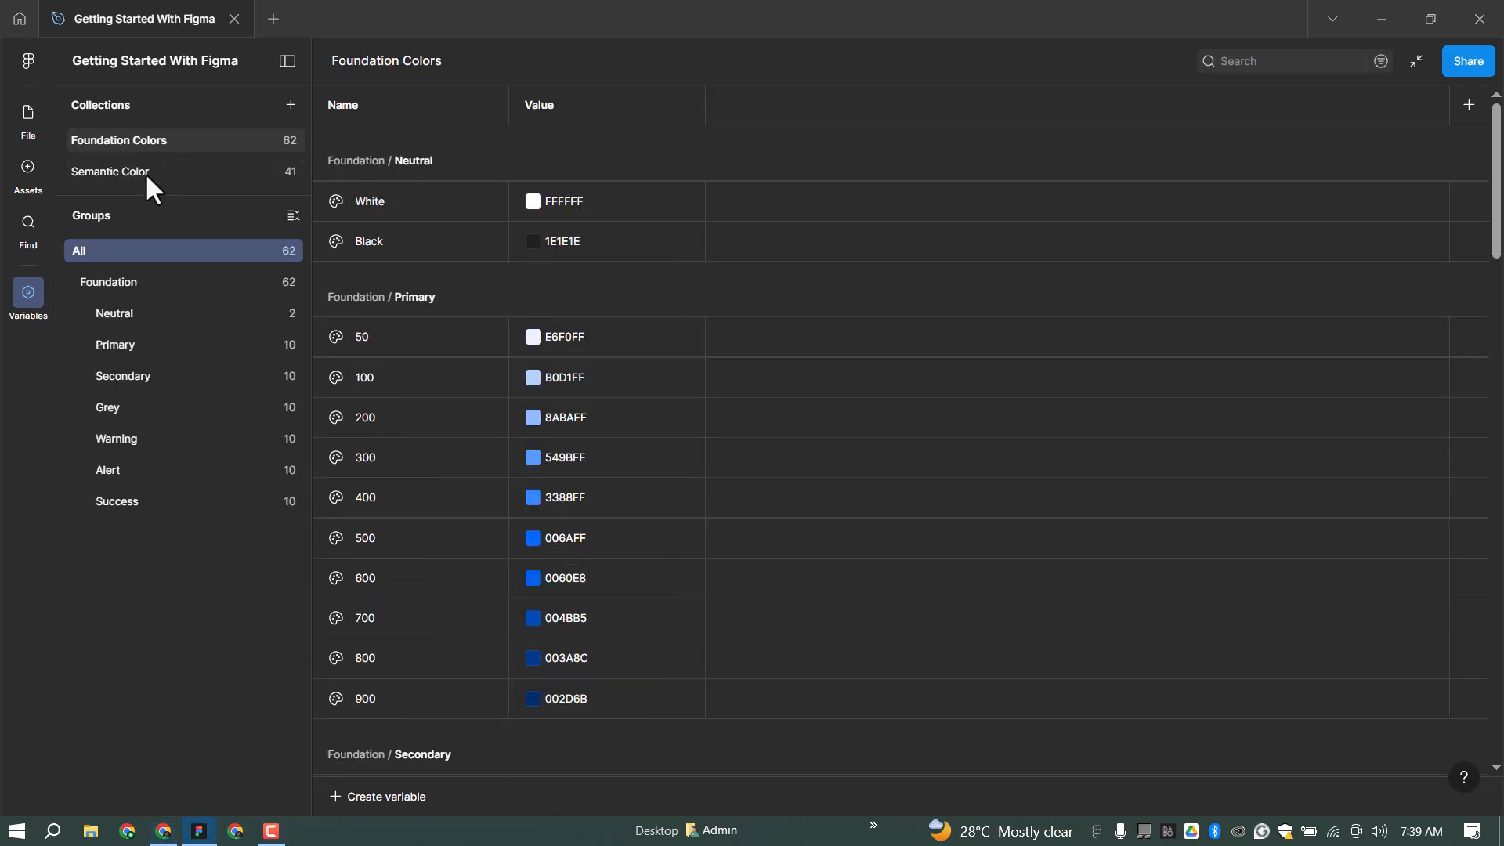
pyautogui.click(138, 171)
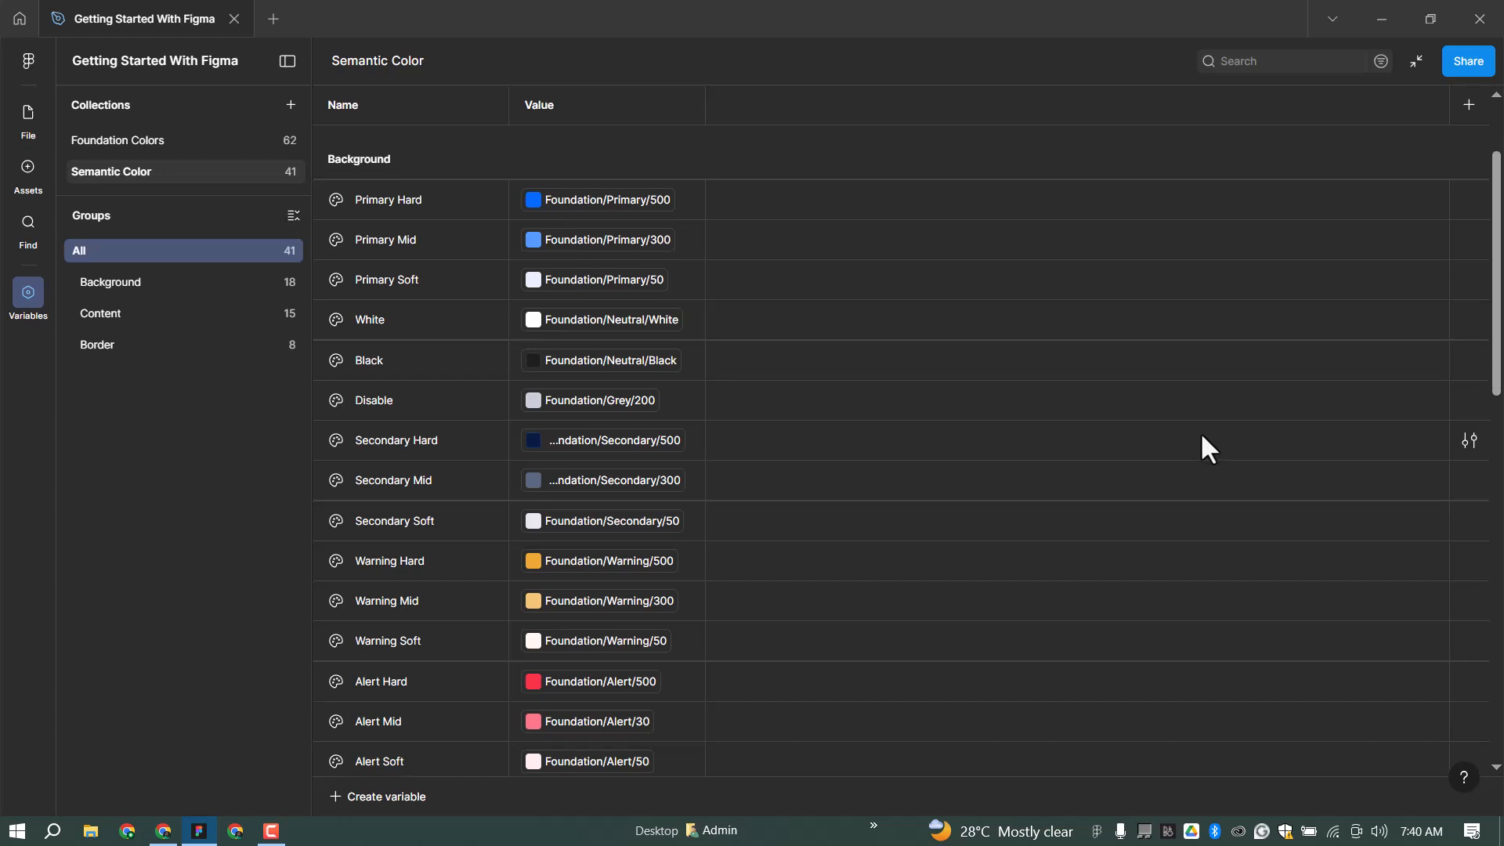
pyautogui.scroll(-3, 1201, 431)
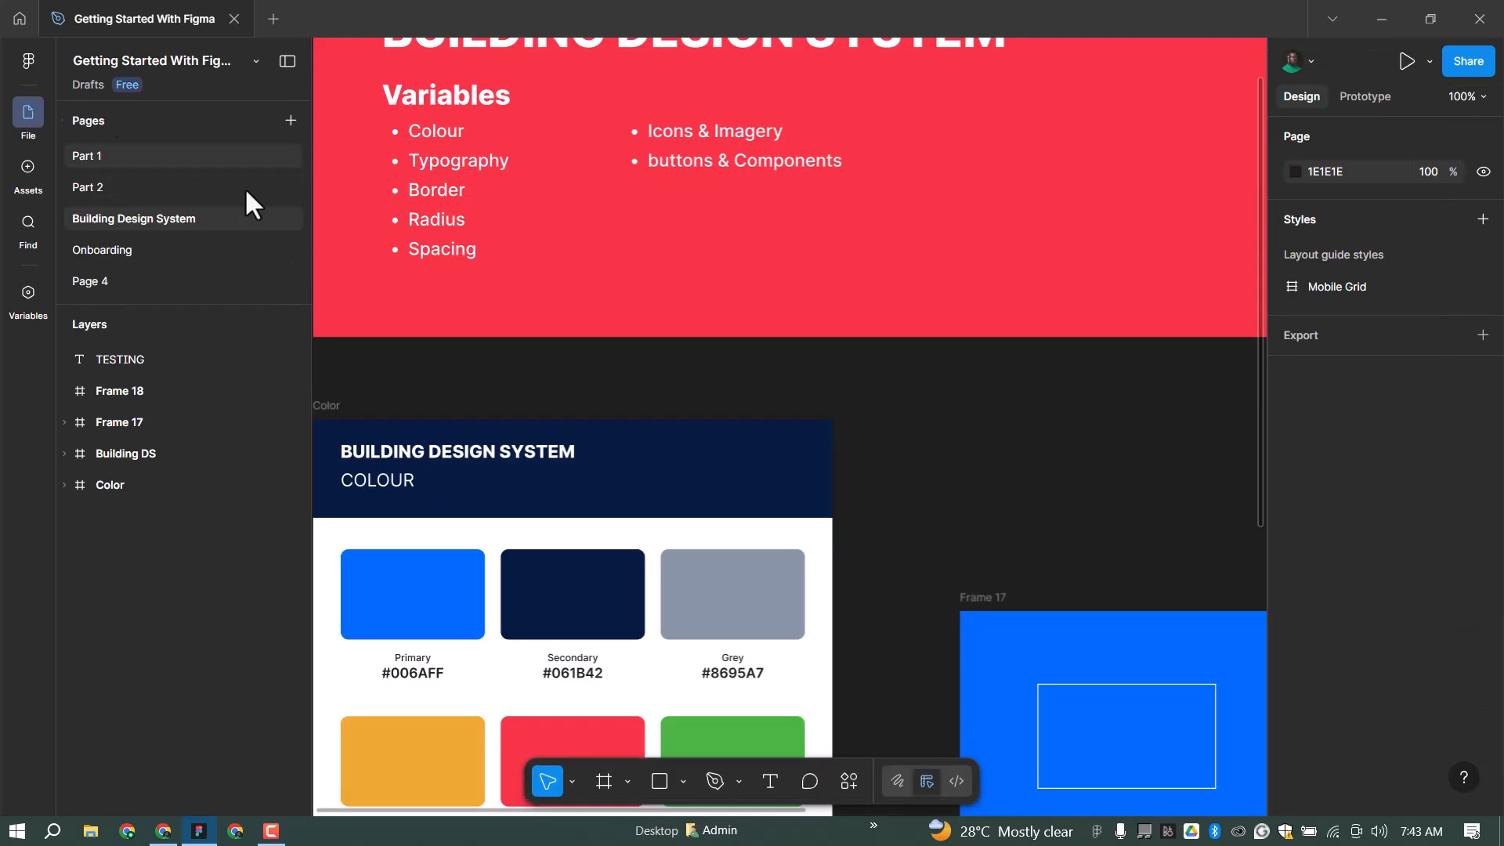
# Step: Draw a blank frame about 1639 × 859 on the Building Design System page, in the empty space beside Frame 17 and Frame 18
pyautogui.scroll(-3, 539, 333)
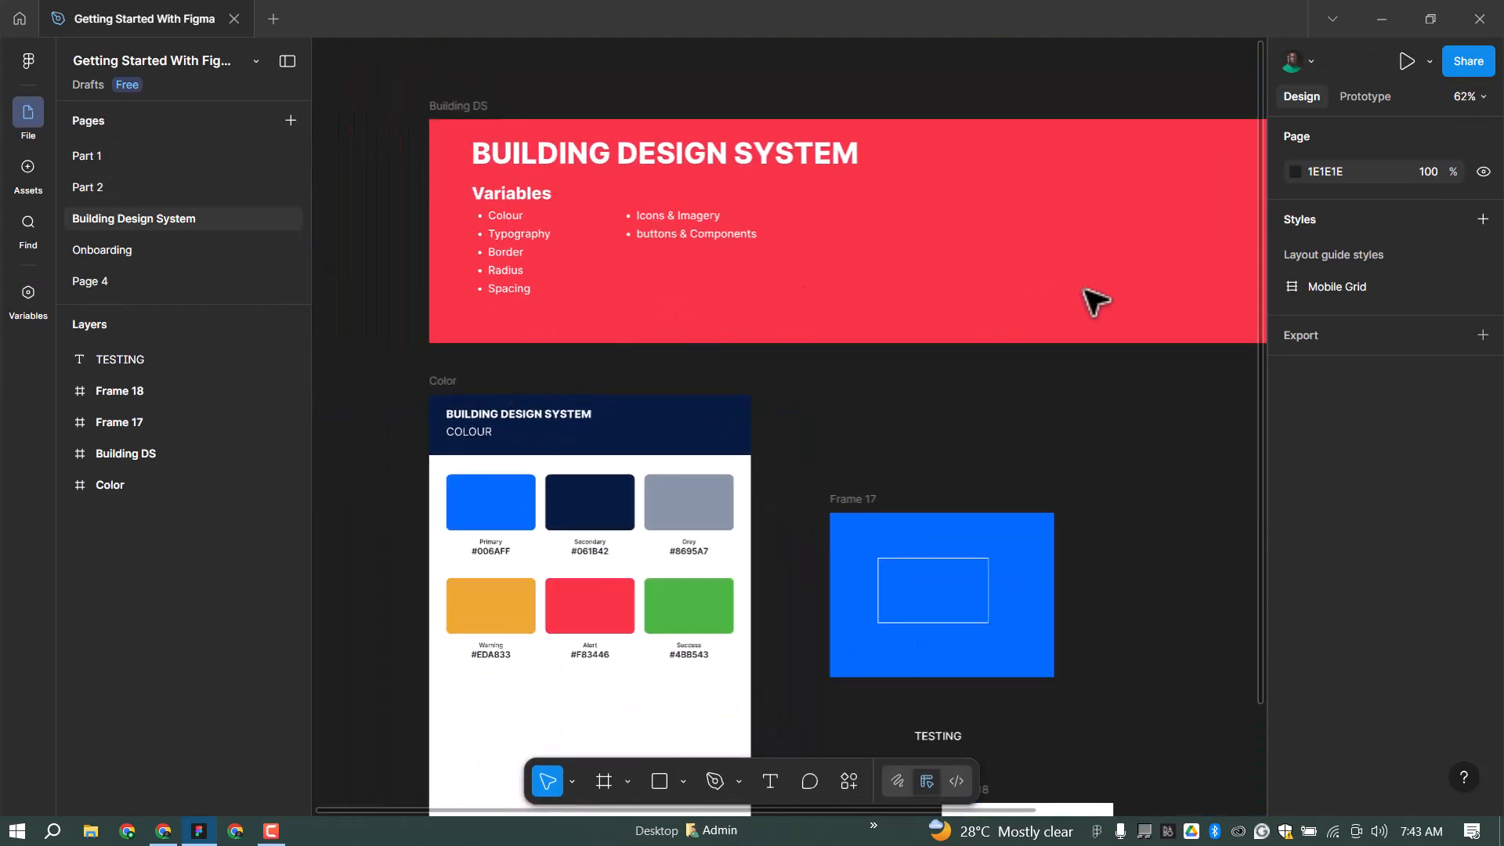
pyautogui.scroll(1, 1097, 362)
pyautogui.scroll(5, 745, 289)
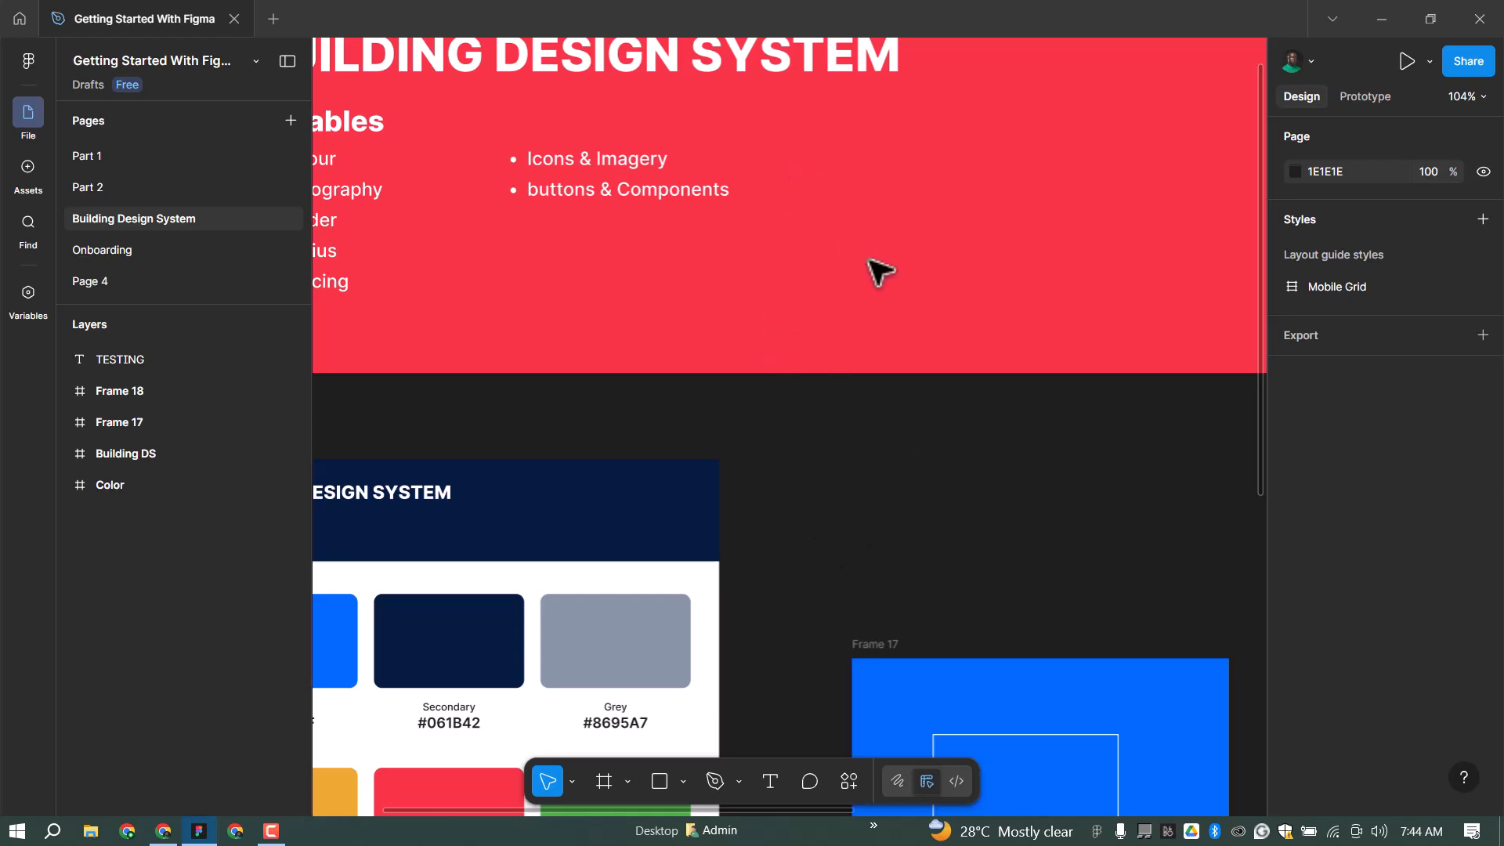
pyautogui.scroll(-5, 574, 490)
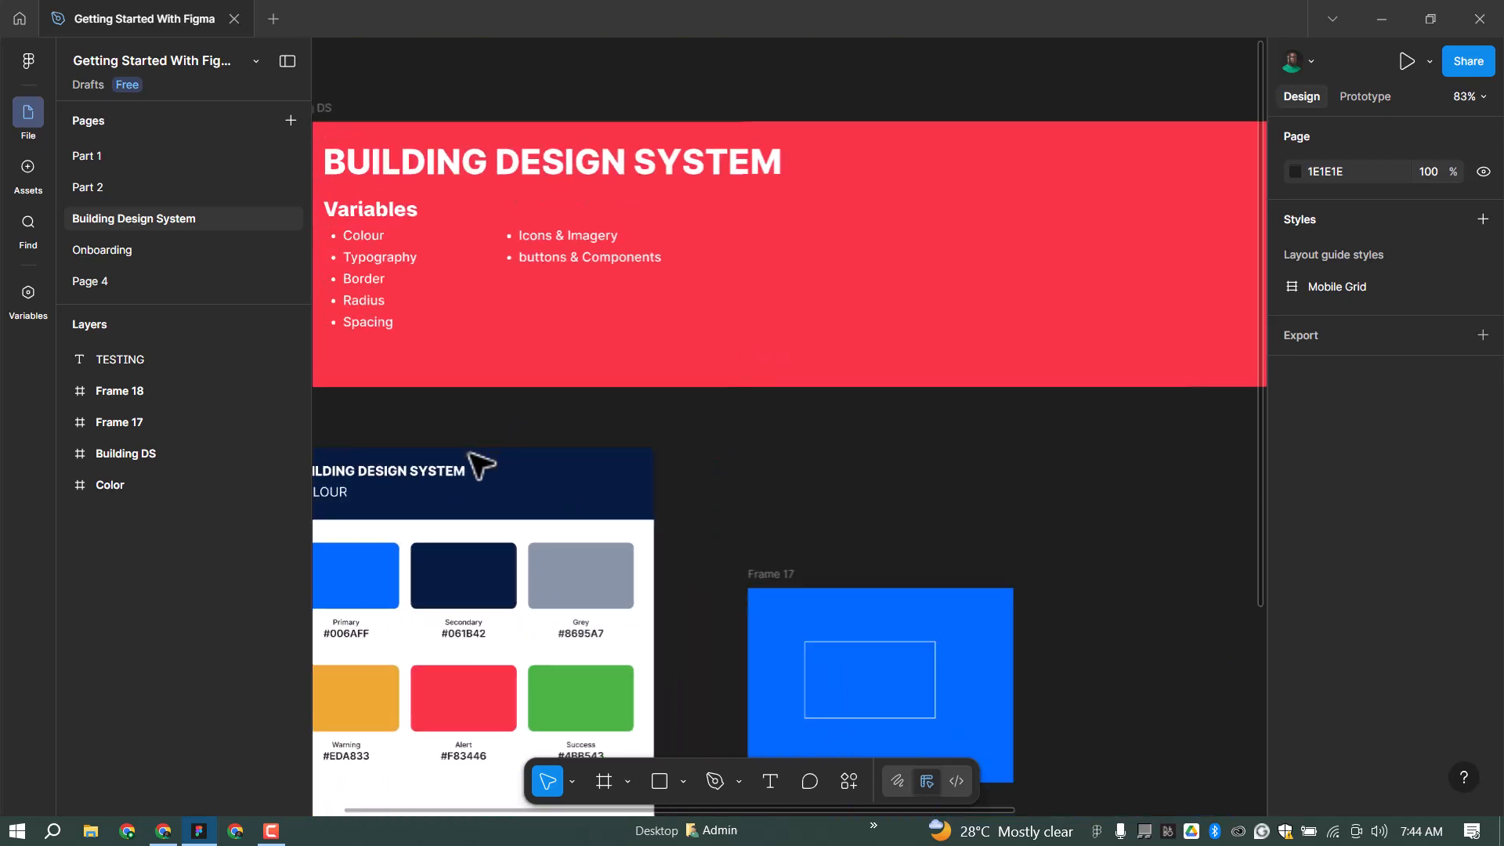
pyautogui.scroll(-4, 478, 480)
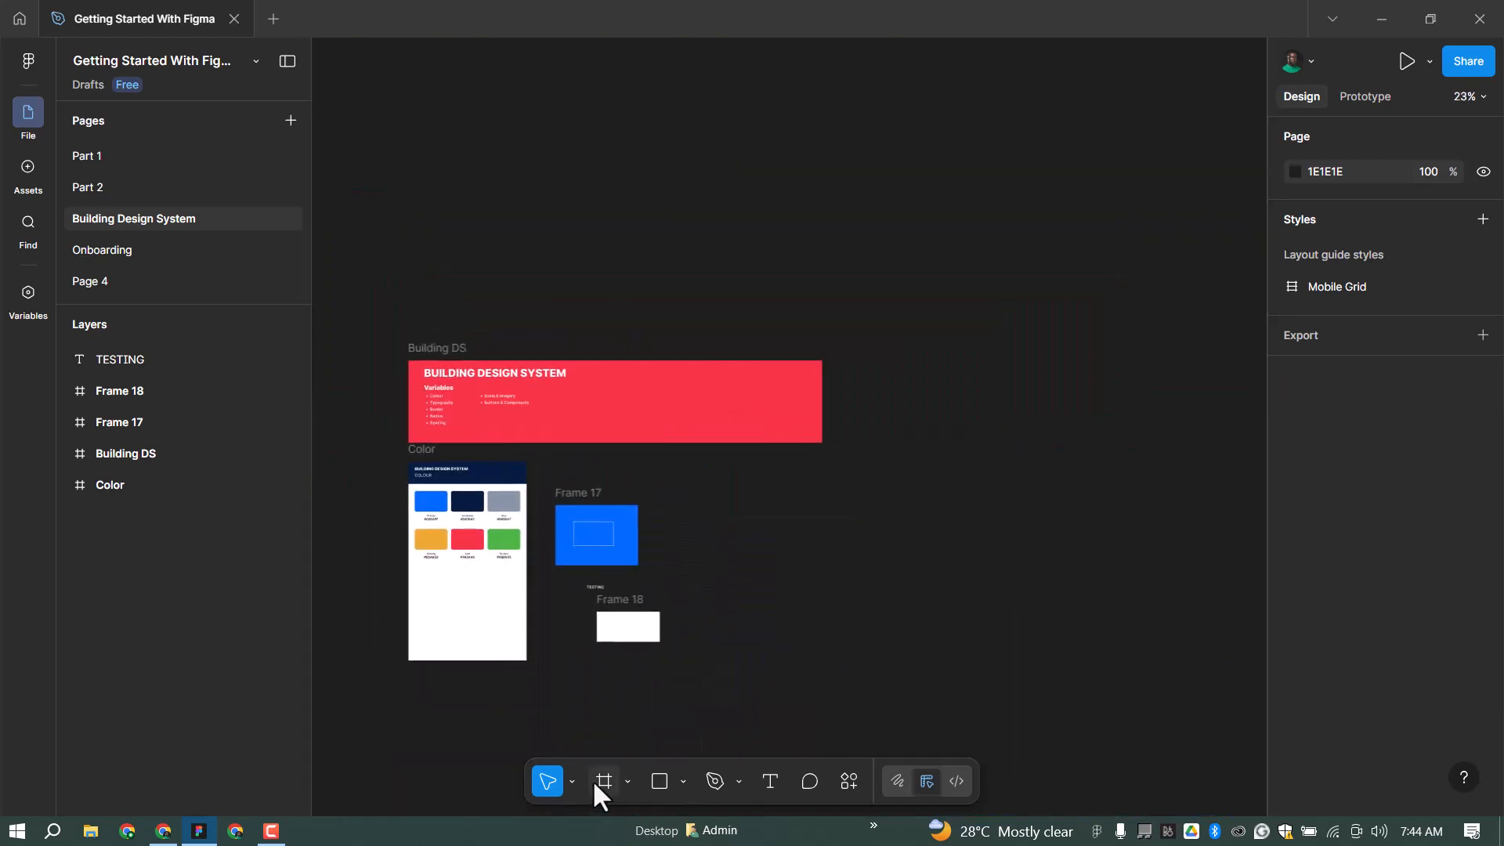
pyautogui.press('f')
pyautogui.moveTo(742, 475); pyautogui.dragTo(756, 492)
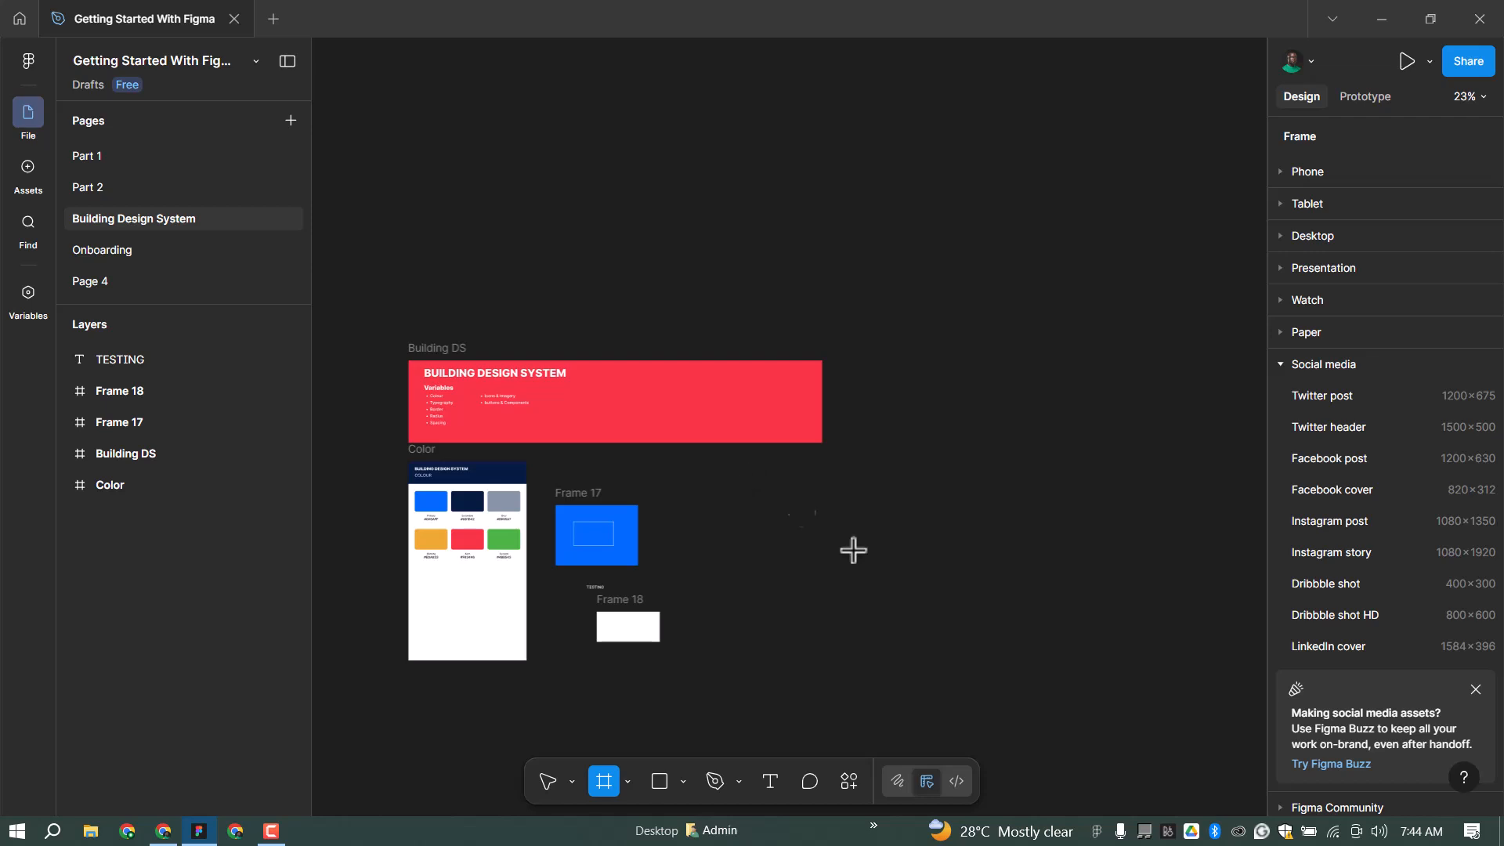
pyautogui.moveTo(1080, 660); pyautogui.dragTo(1097, 663)
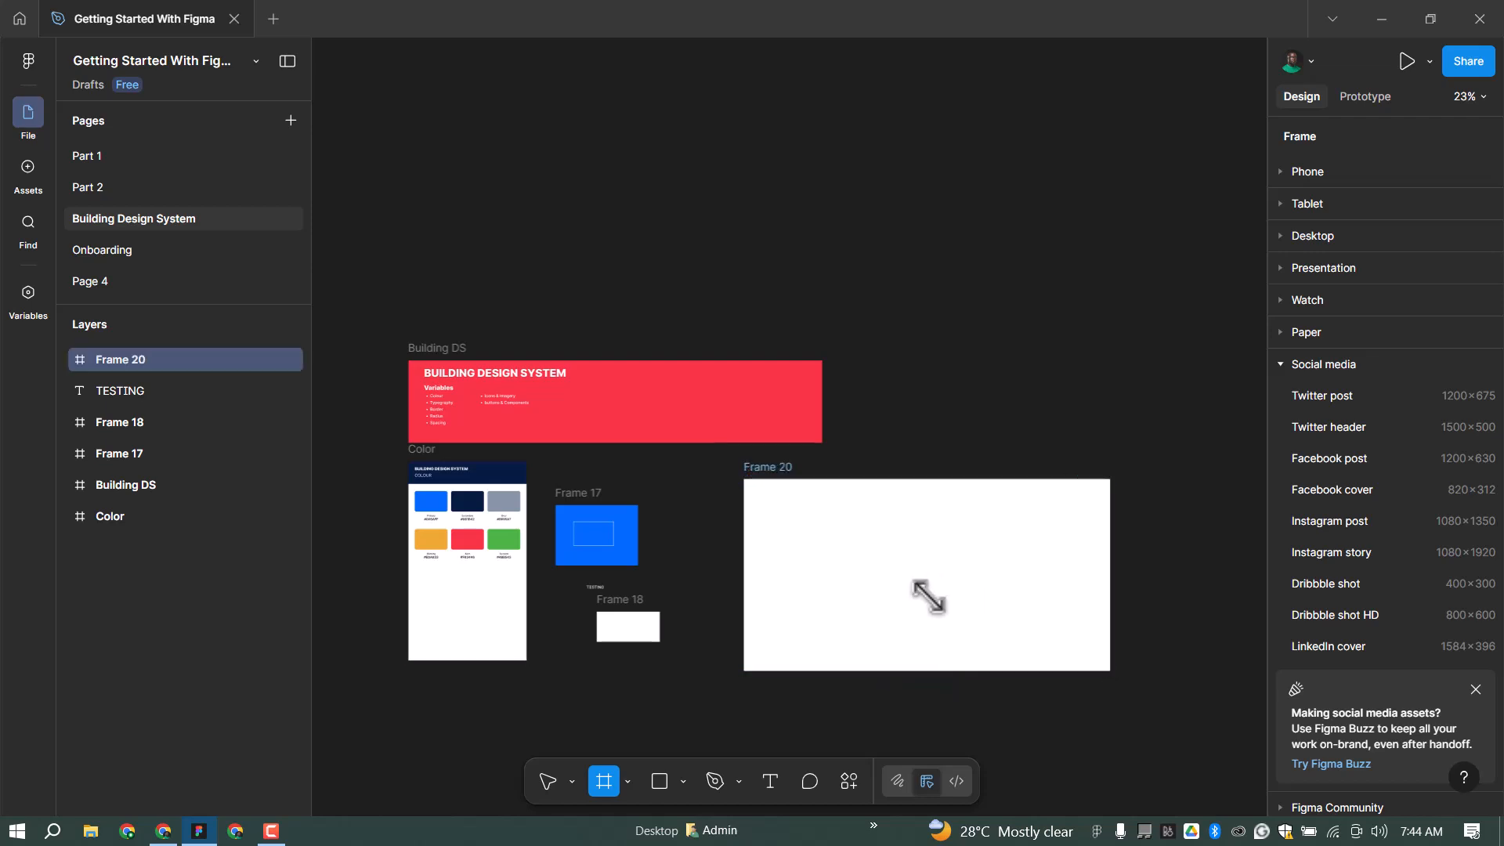
pyautogui.scroll(1, 933, 593)
pyautogui.scroll(5, 1018, 650)
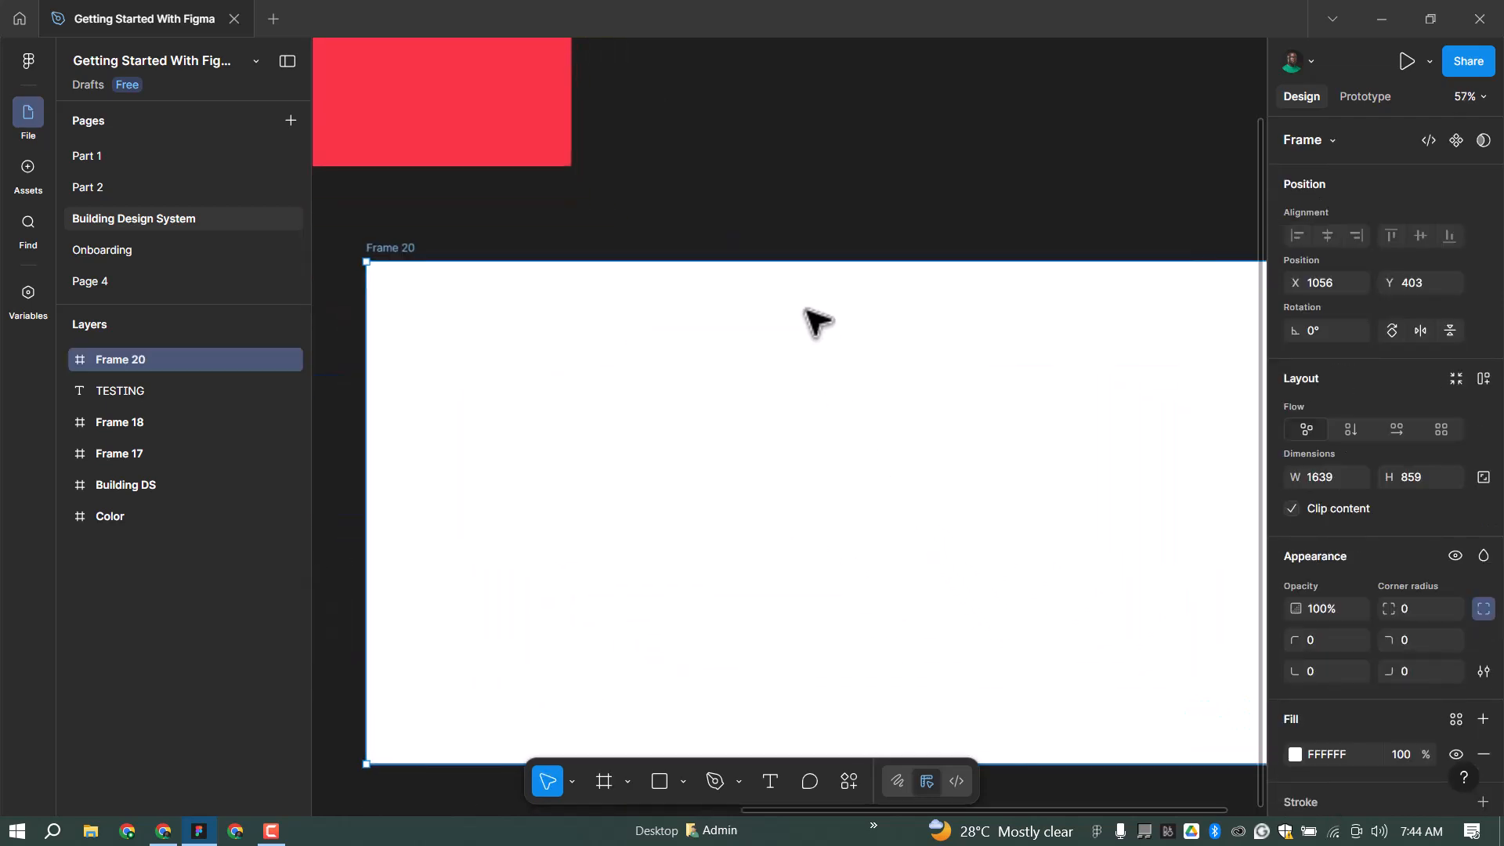
pyautogui.scroll(3, 827, 430)
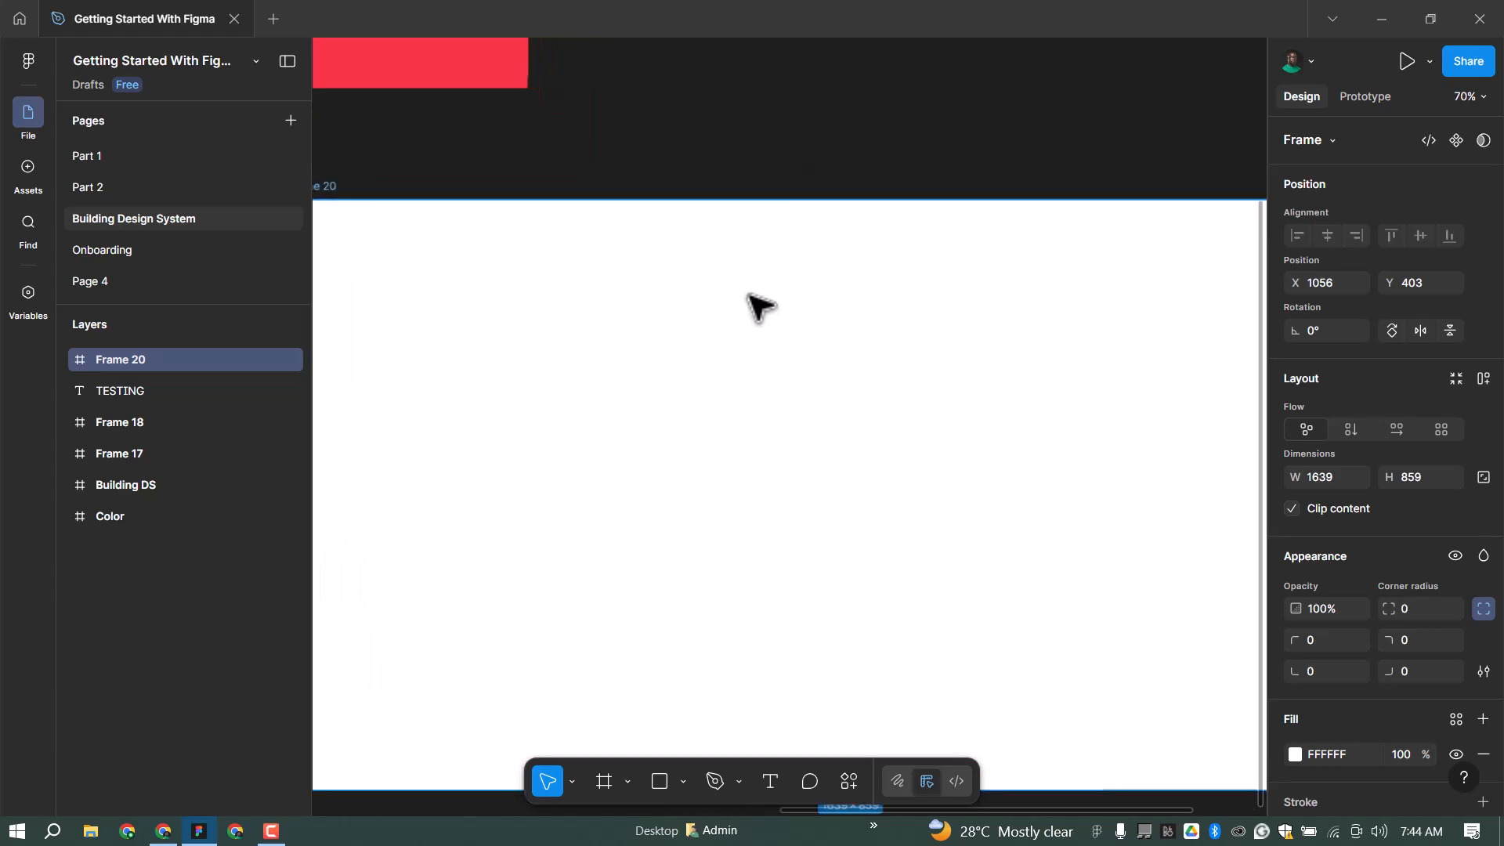
pyautogui.press('Escape')
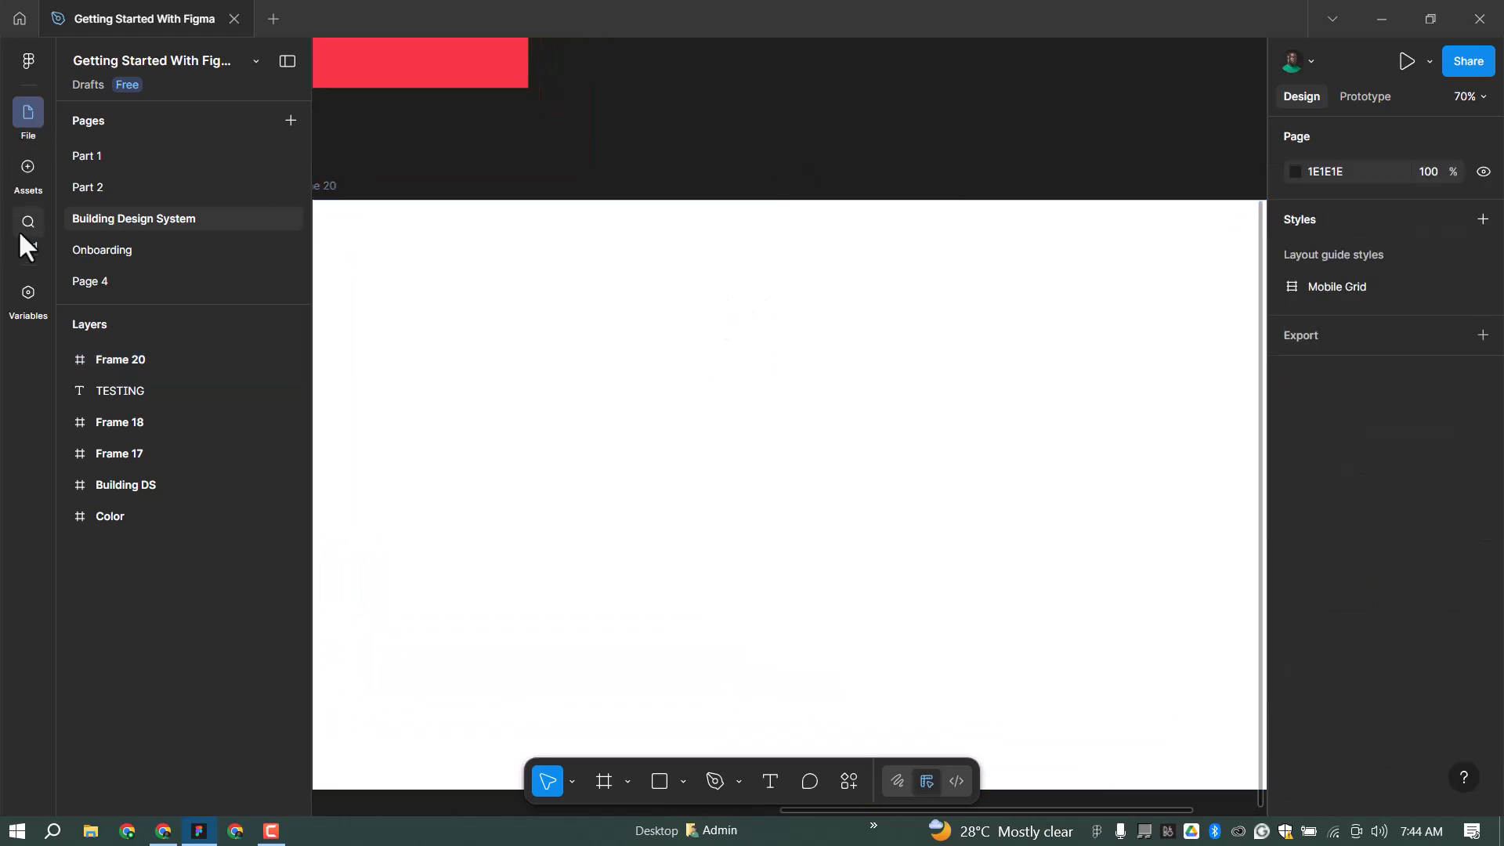
# Step: Add a new variable collection named Typography
pyautogui.click(28, 295)
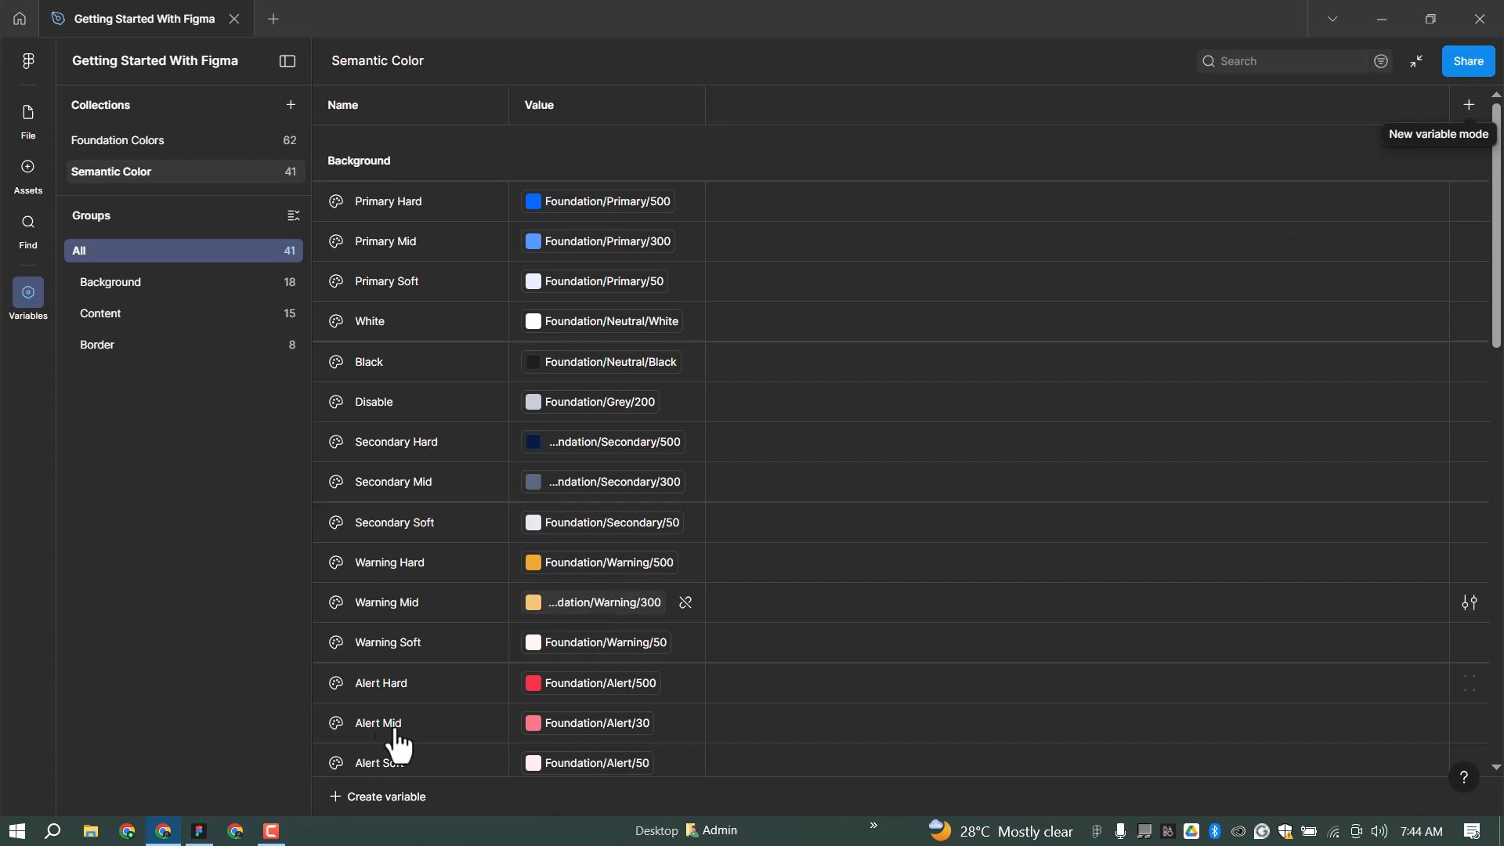
pyautogui.click(384, 797)
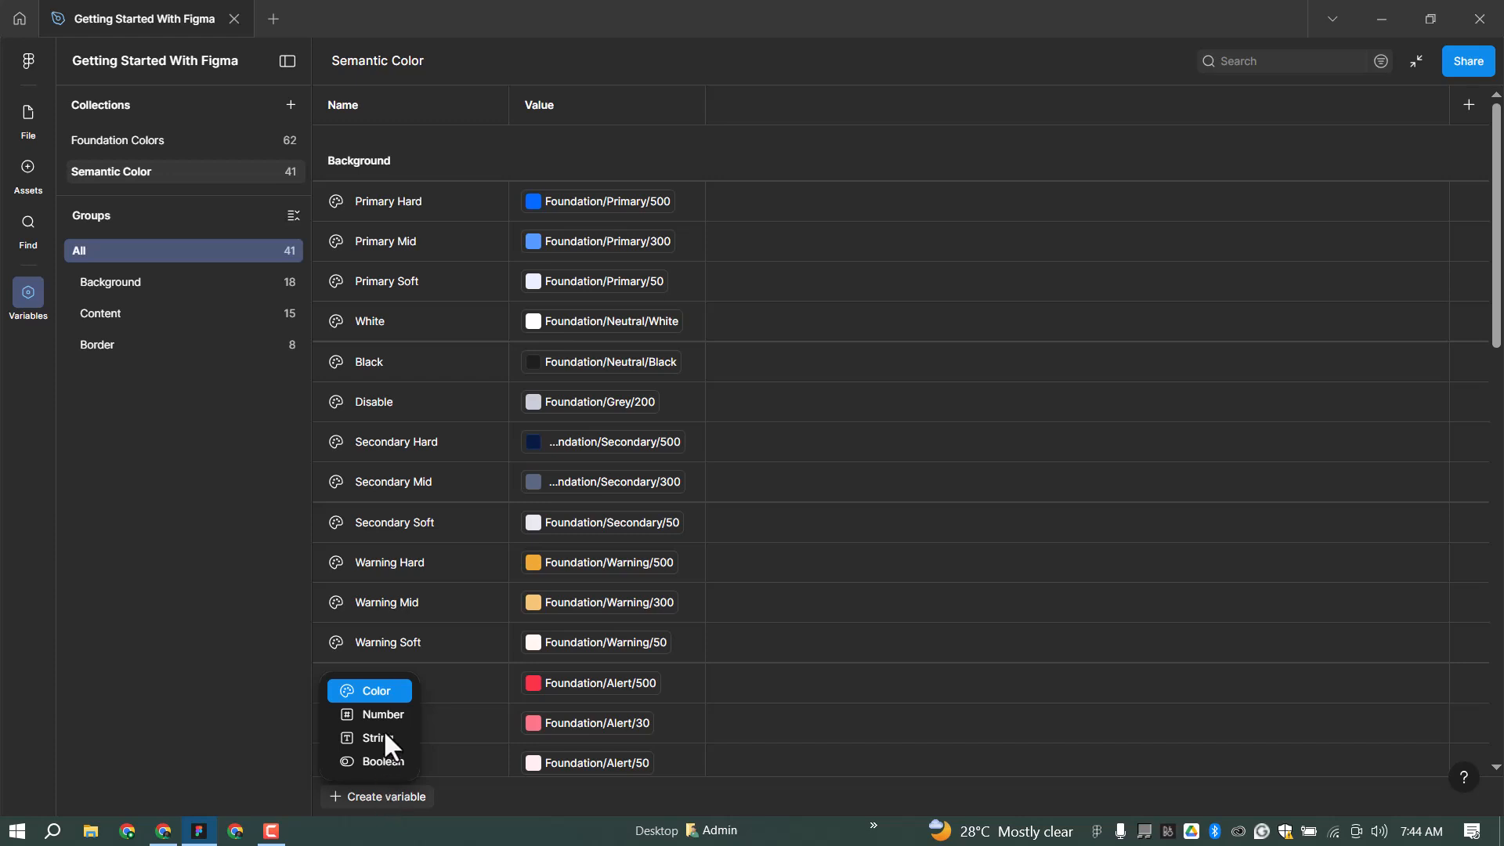
pyautogui.press('Up')
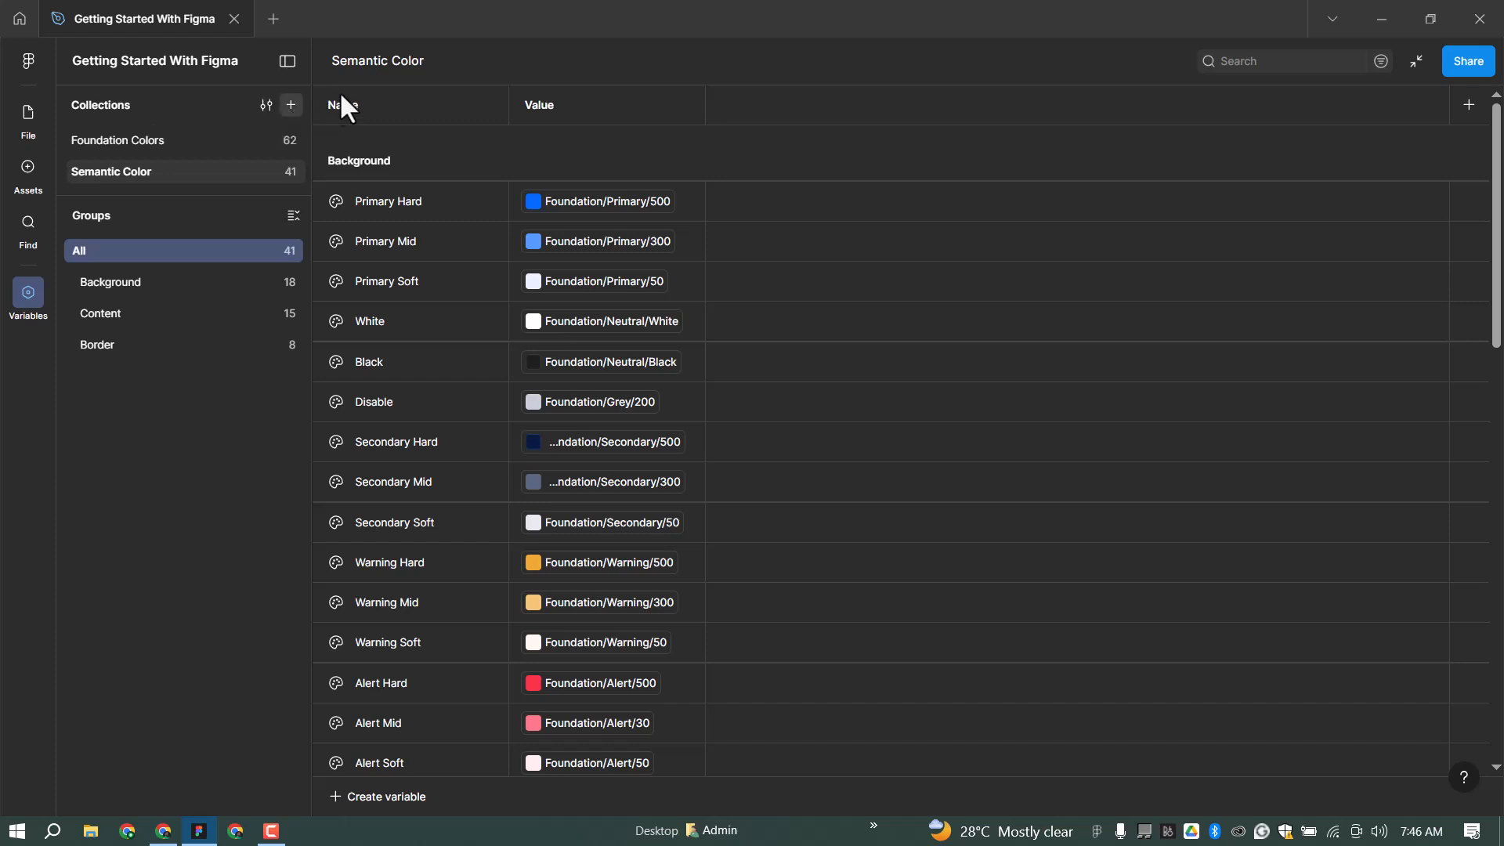
pyautogui.write('Typography')
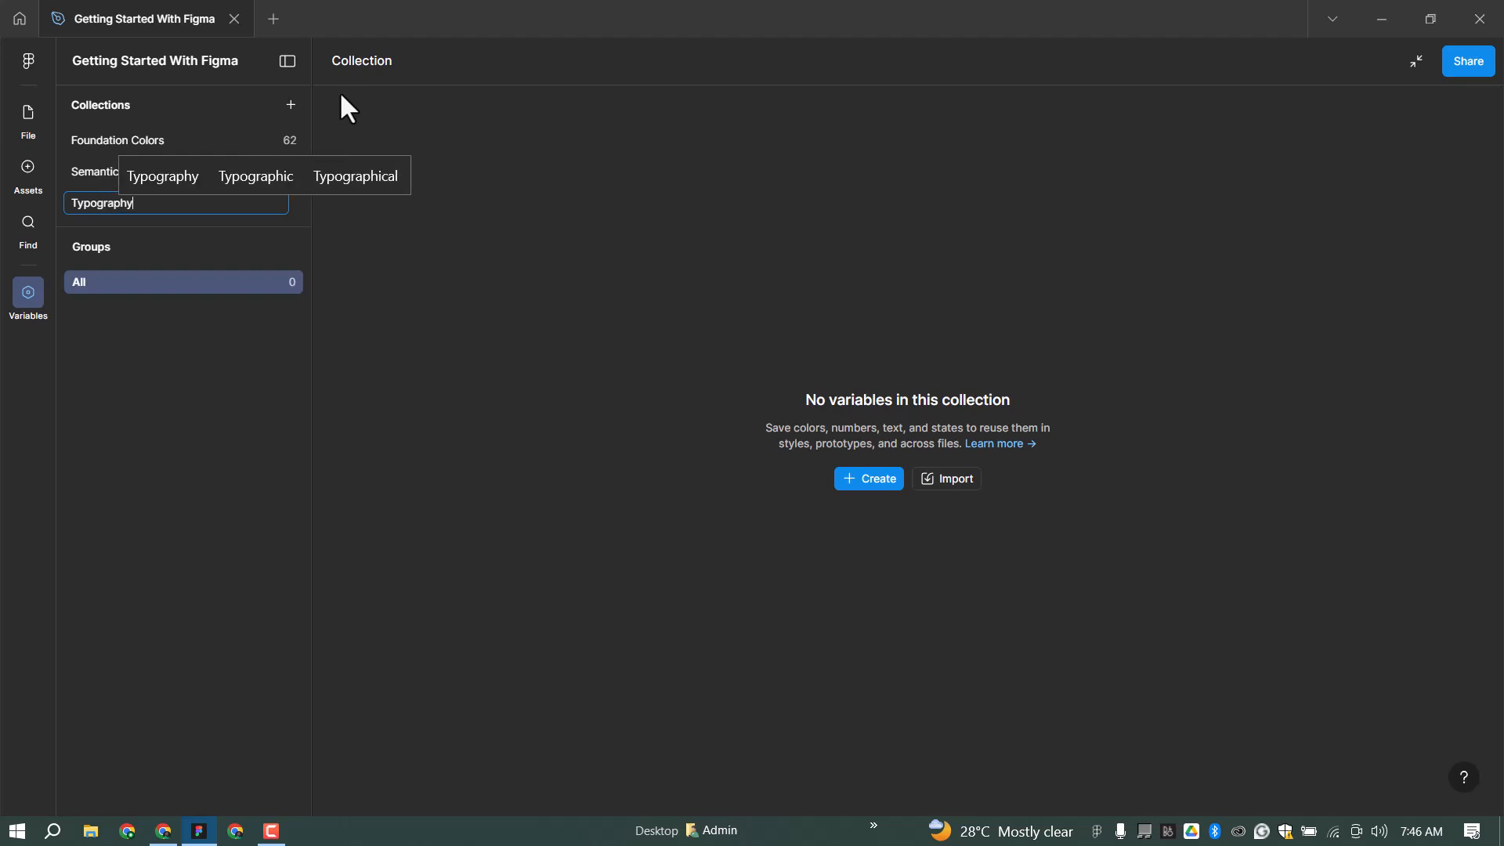
pyautogui.press('Return')
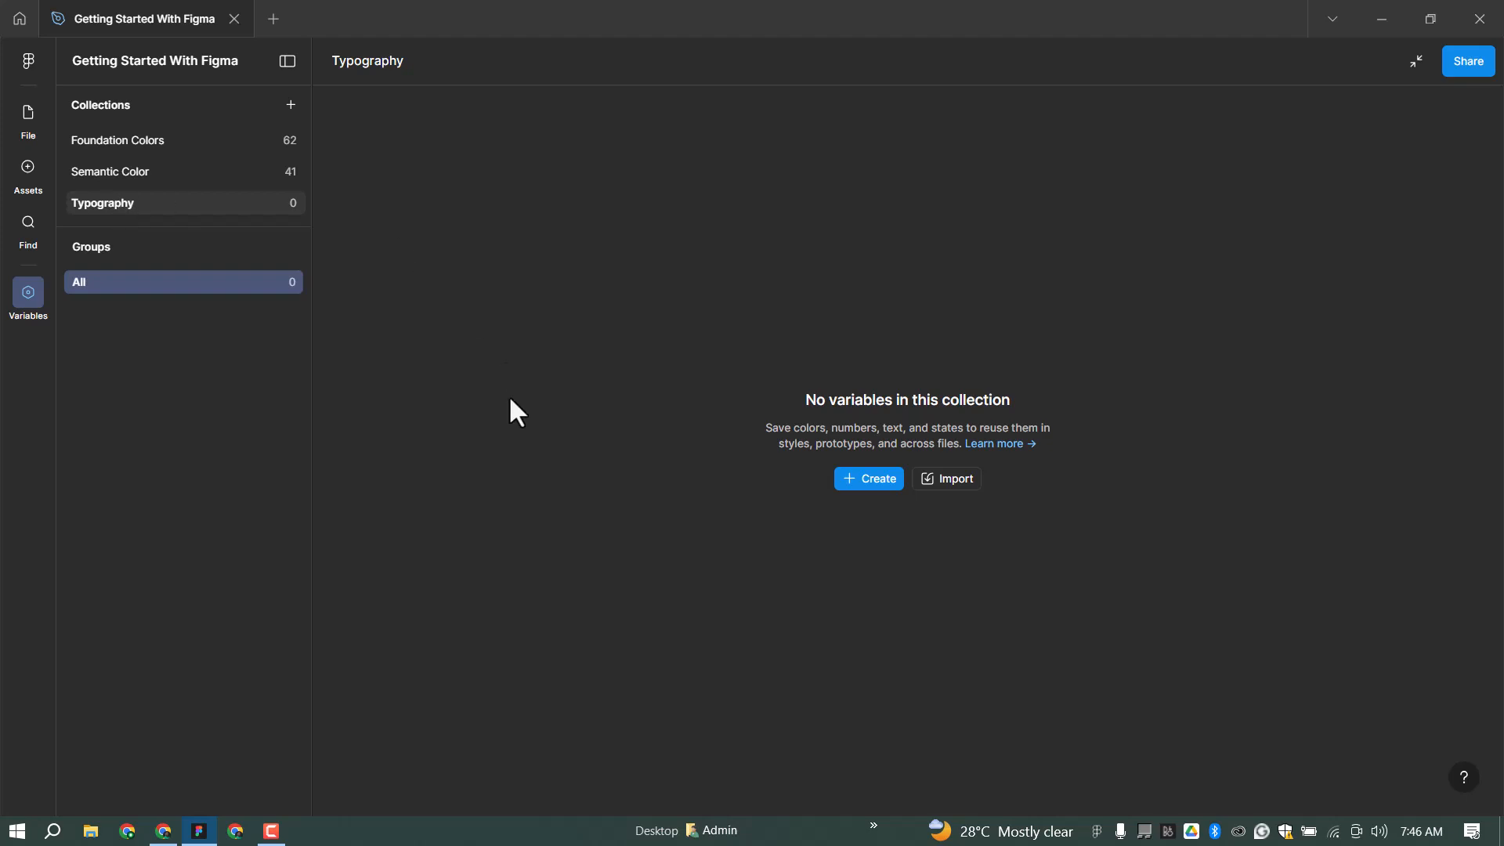
# Step: Create a string variable in the Typography collection and restrict its scope to Font family only
pyautogui.click(857, 475)
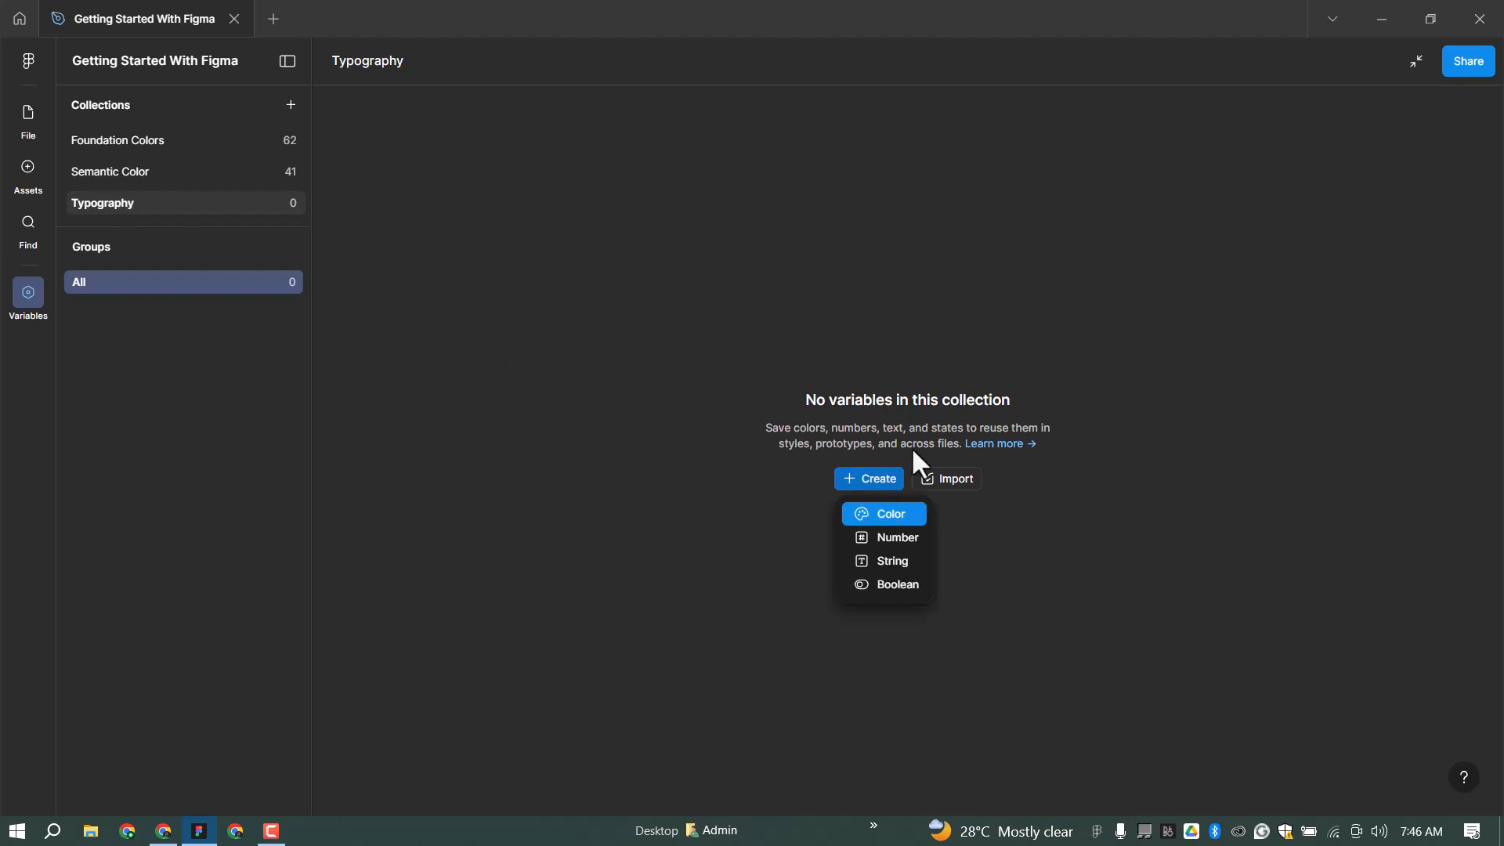
pyautogui.click(887, 561)
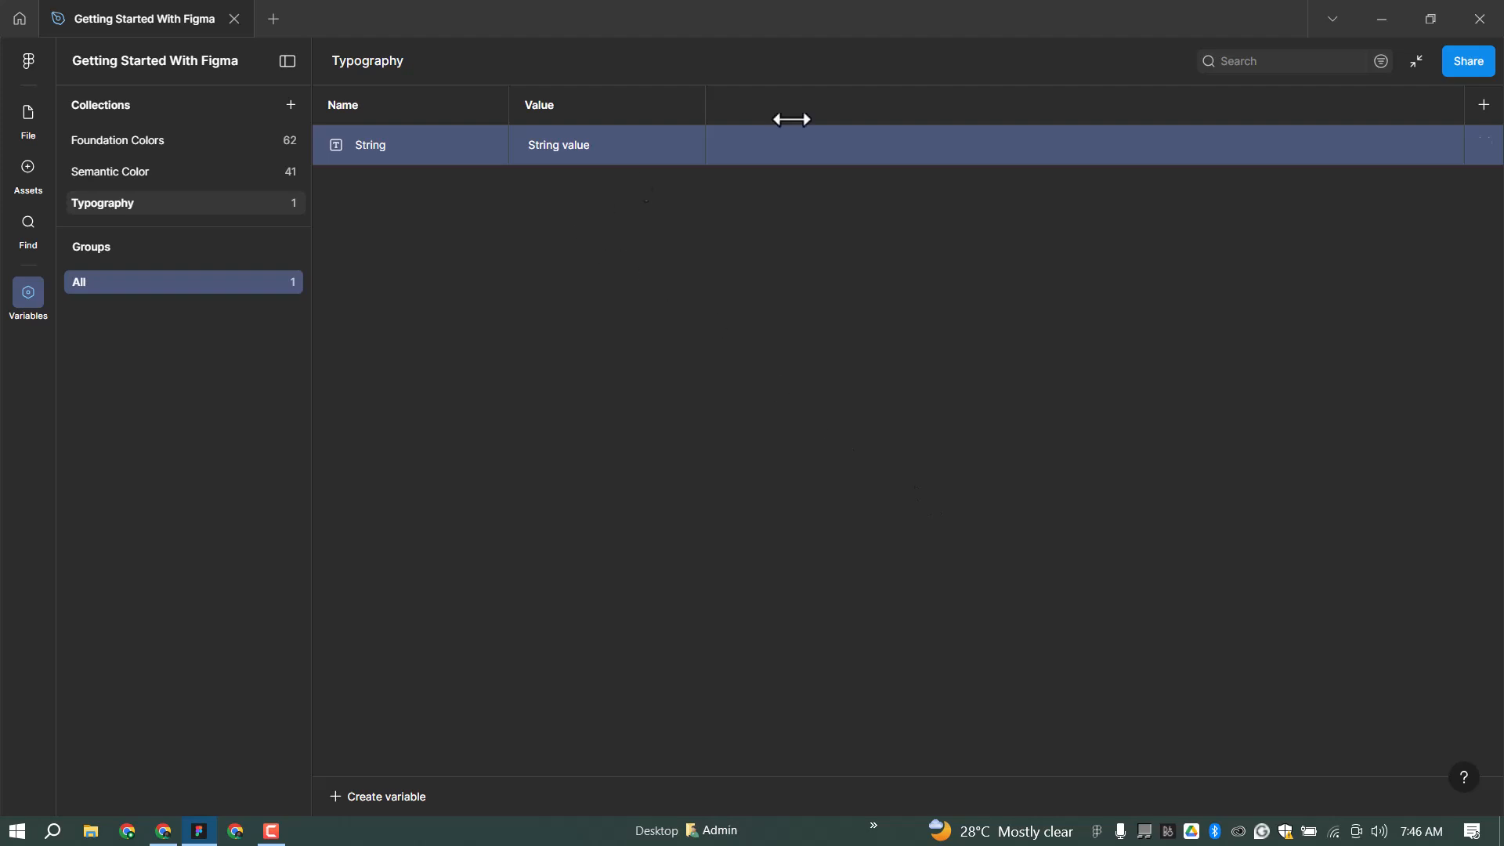
pyautogui.click(1483, 147)
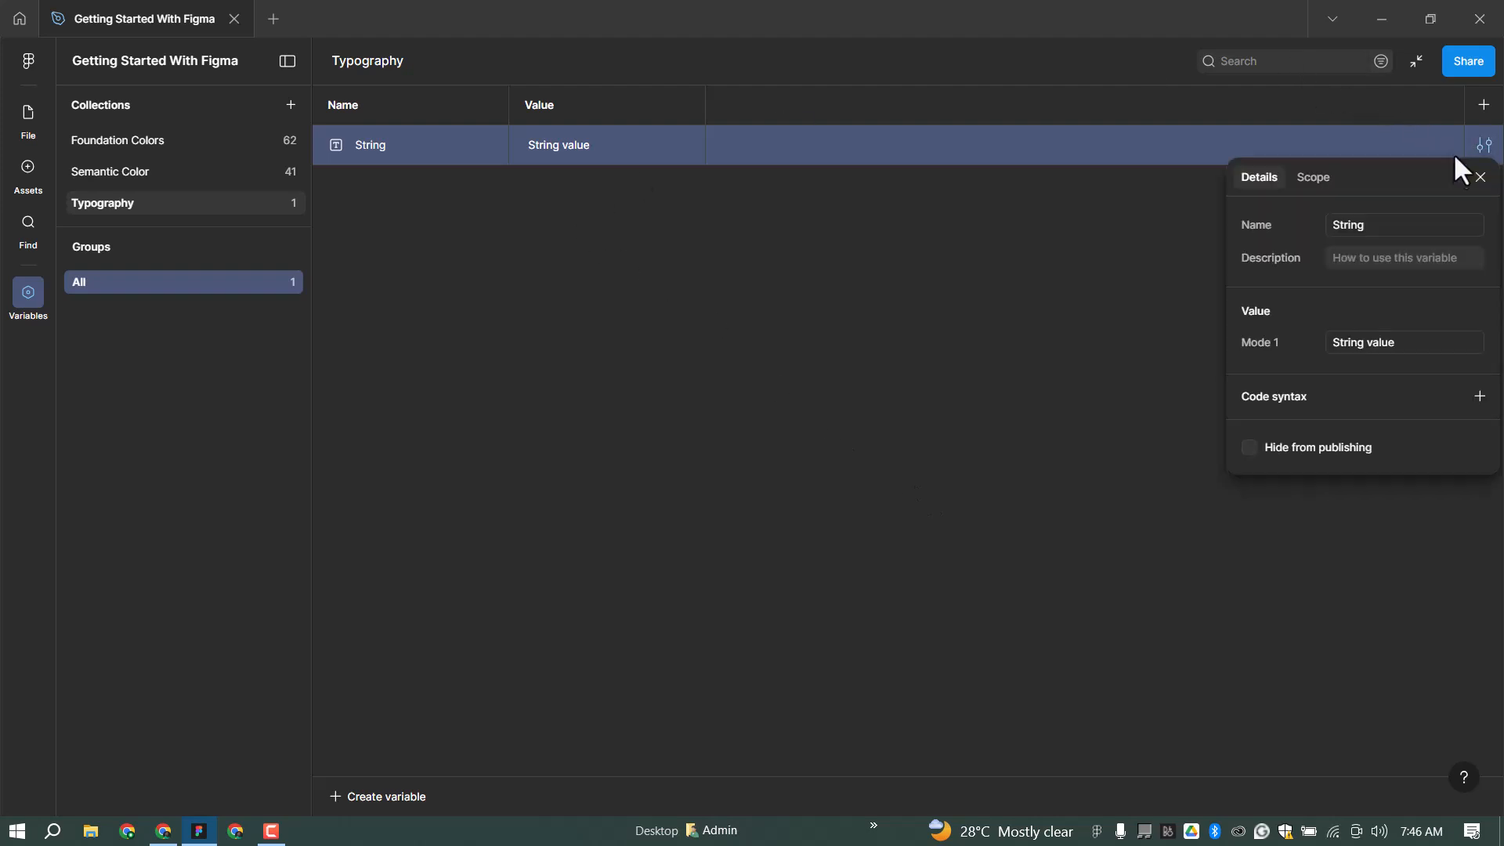
pyautogui.click(1322, 178)
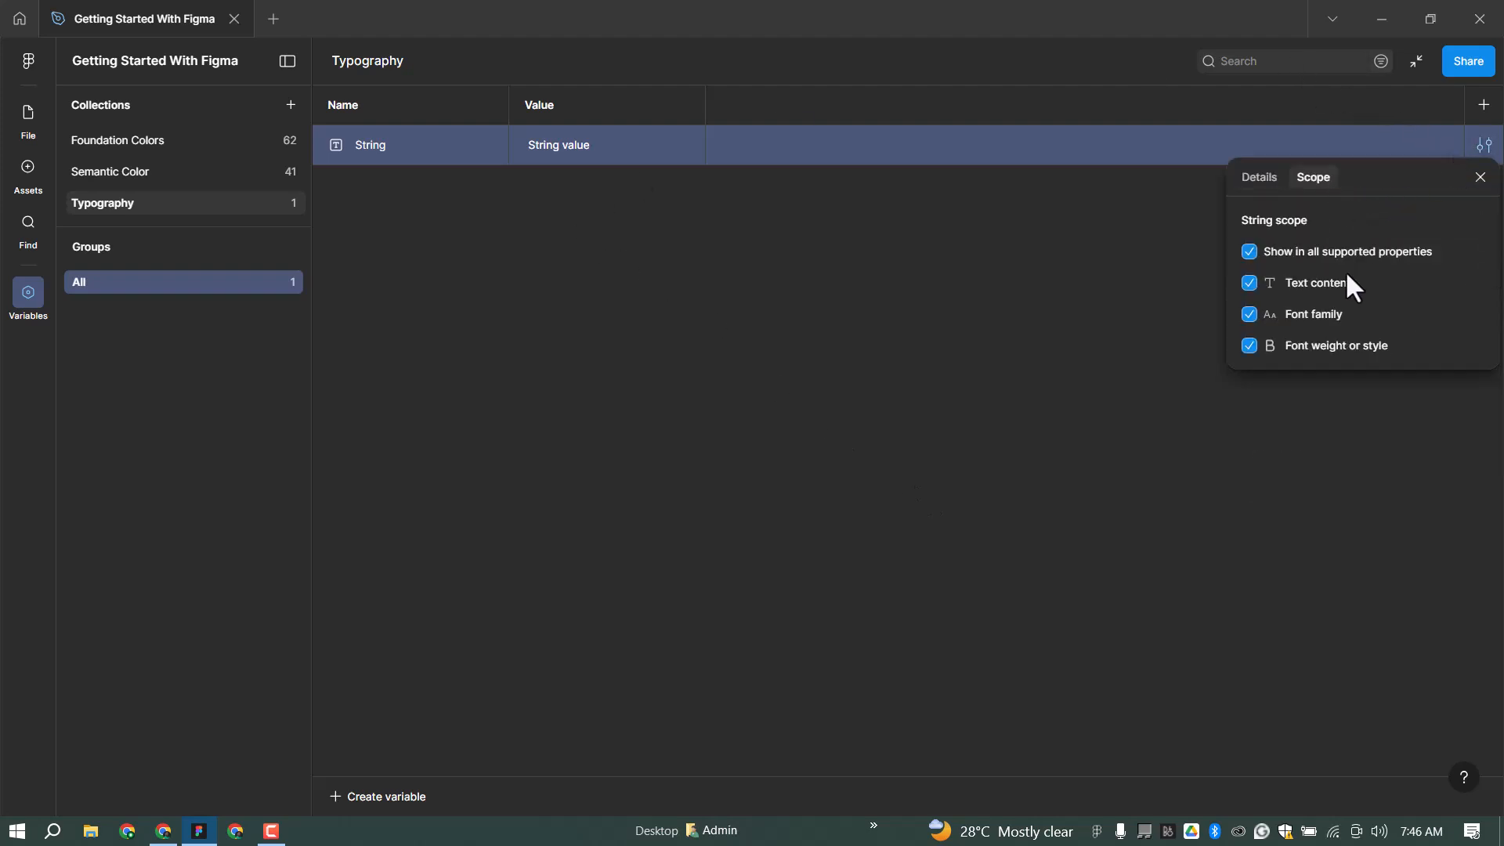
pyautogui.click(1250, 251)
pyautogui.click(1249, 313)
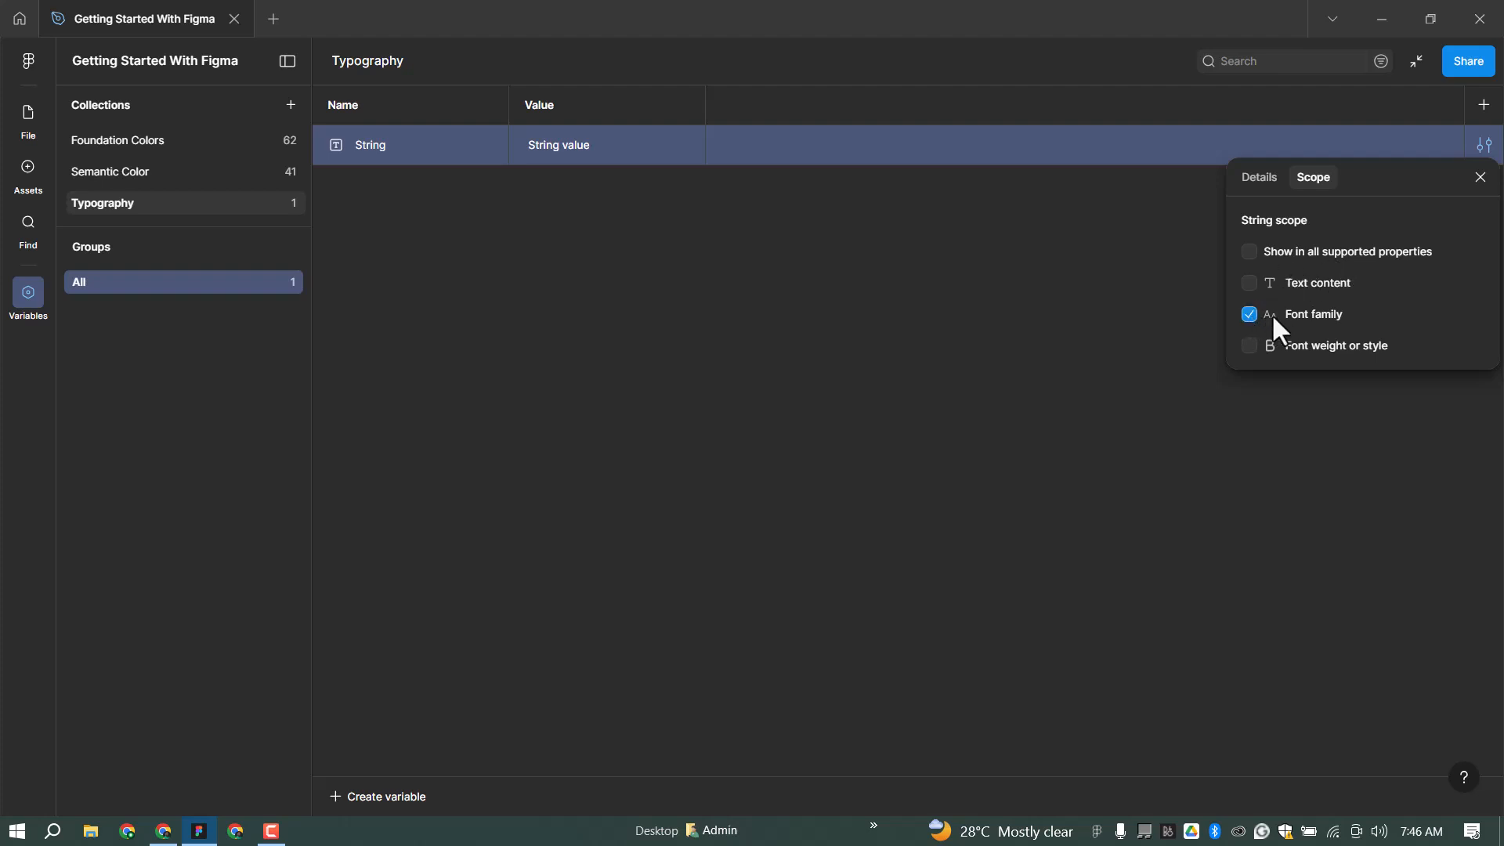
# Step: Rename the new string variable to Font/Family/Regular
pyautogui.click(1260, 182)
pyautogui.click(1385, 225)
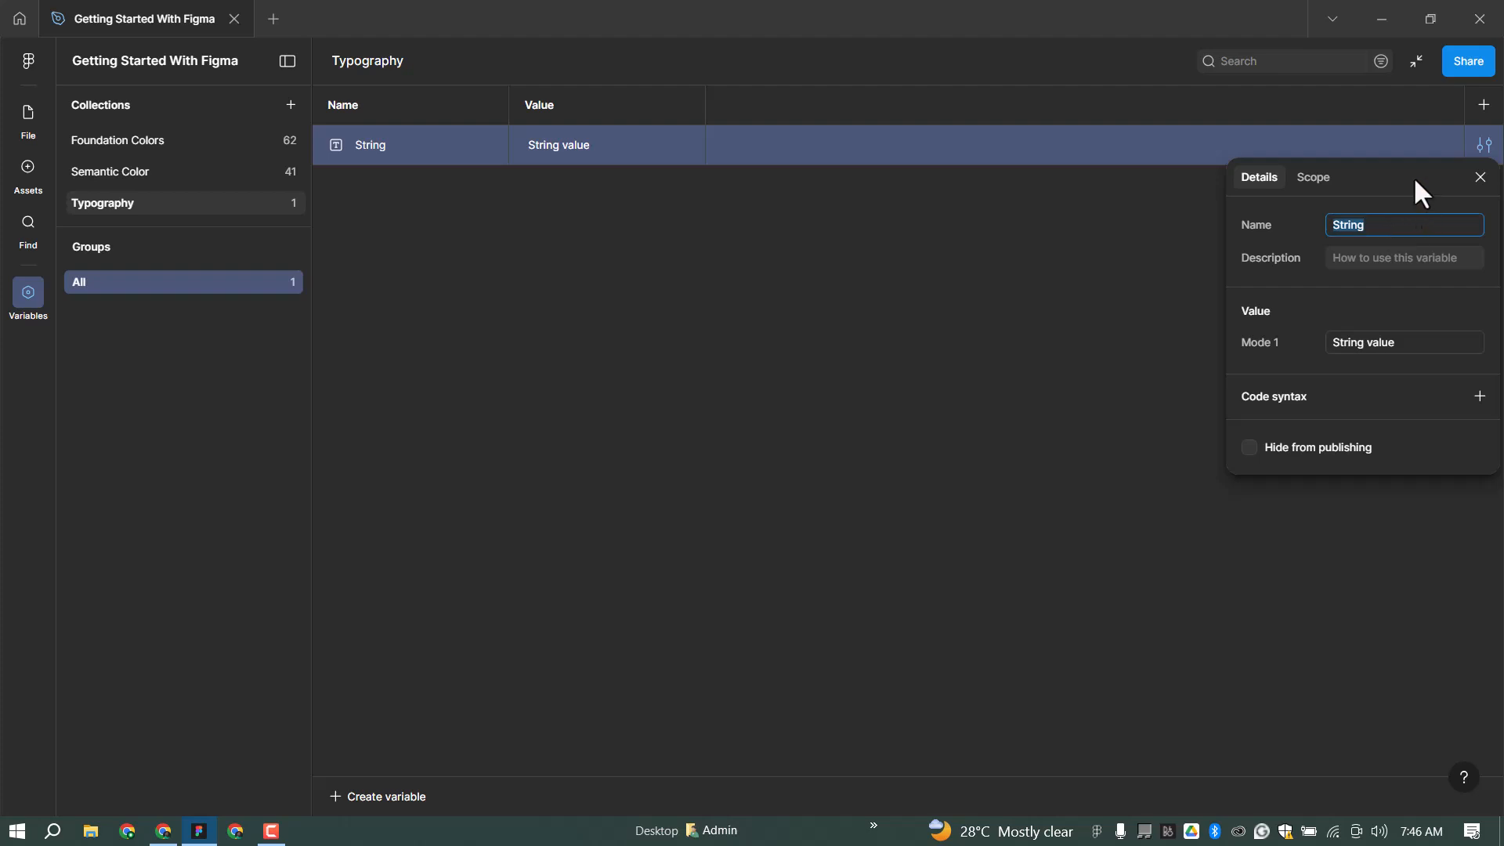
pyautogui.write('Font/R')
pyautogui.press('BackSpace')
pyautogui.write('Family')
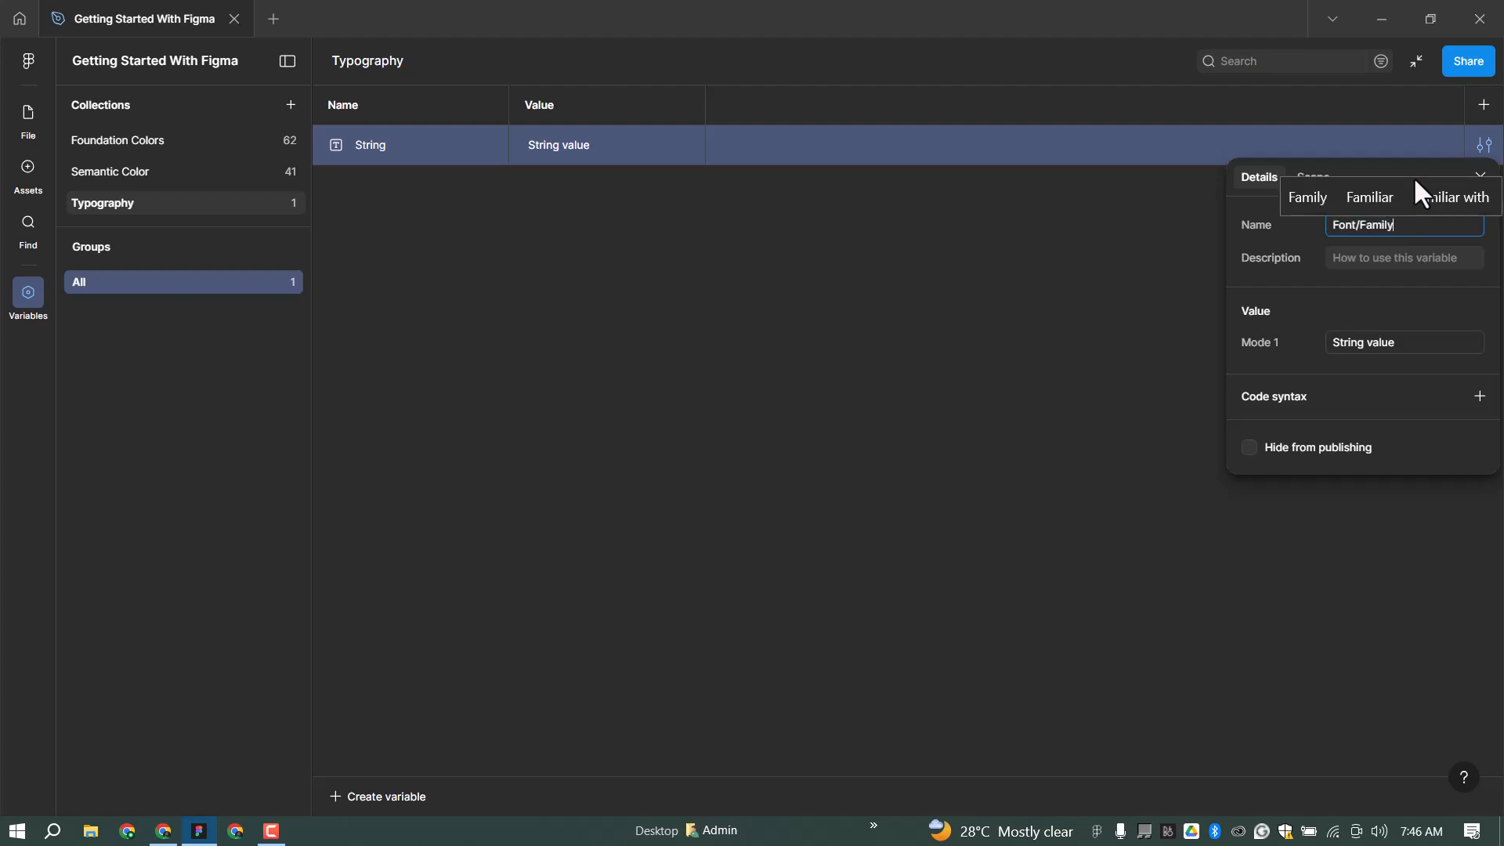
pyautogui.write('/Regular')
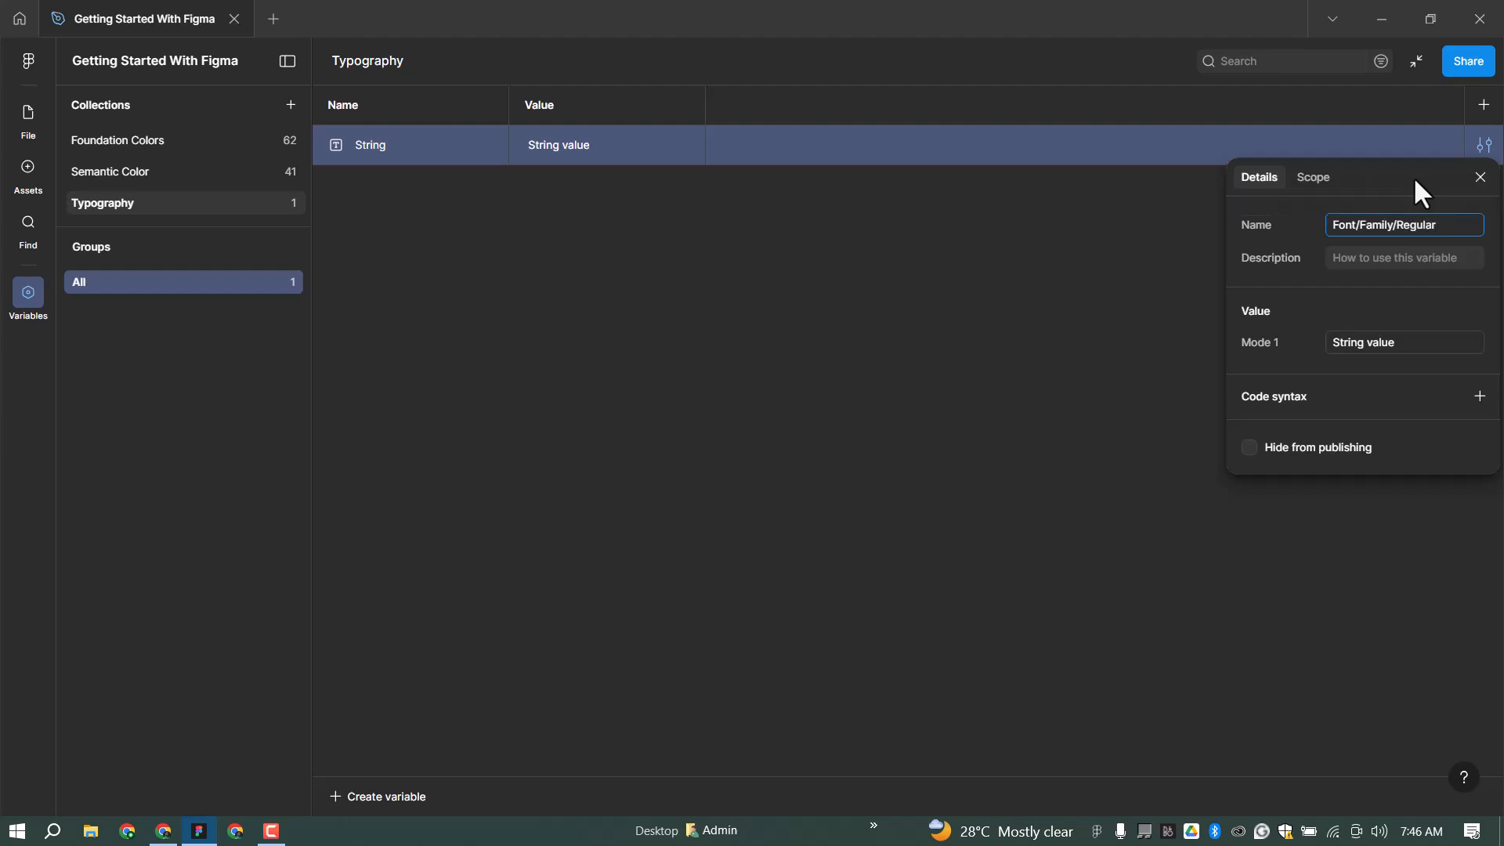
pyautogui.press('Return')
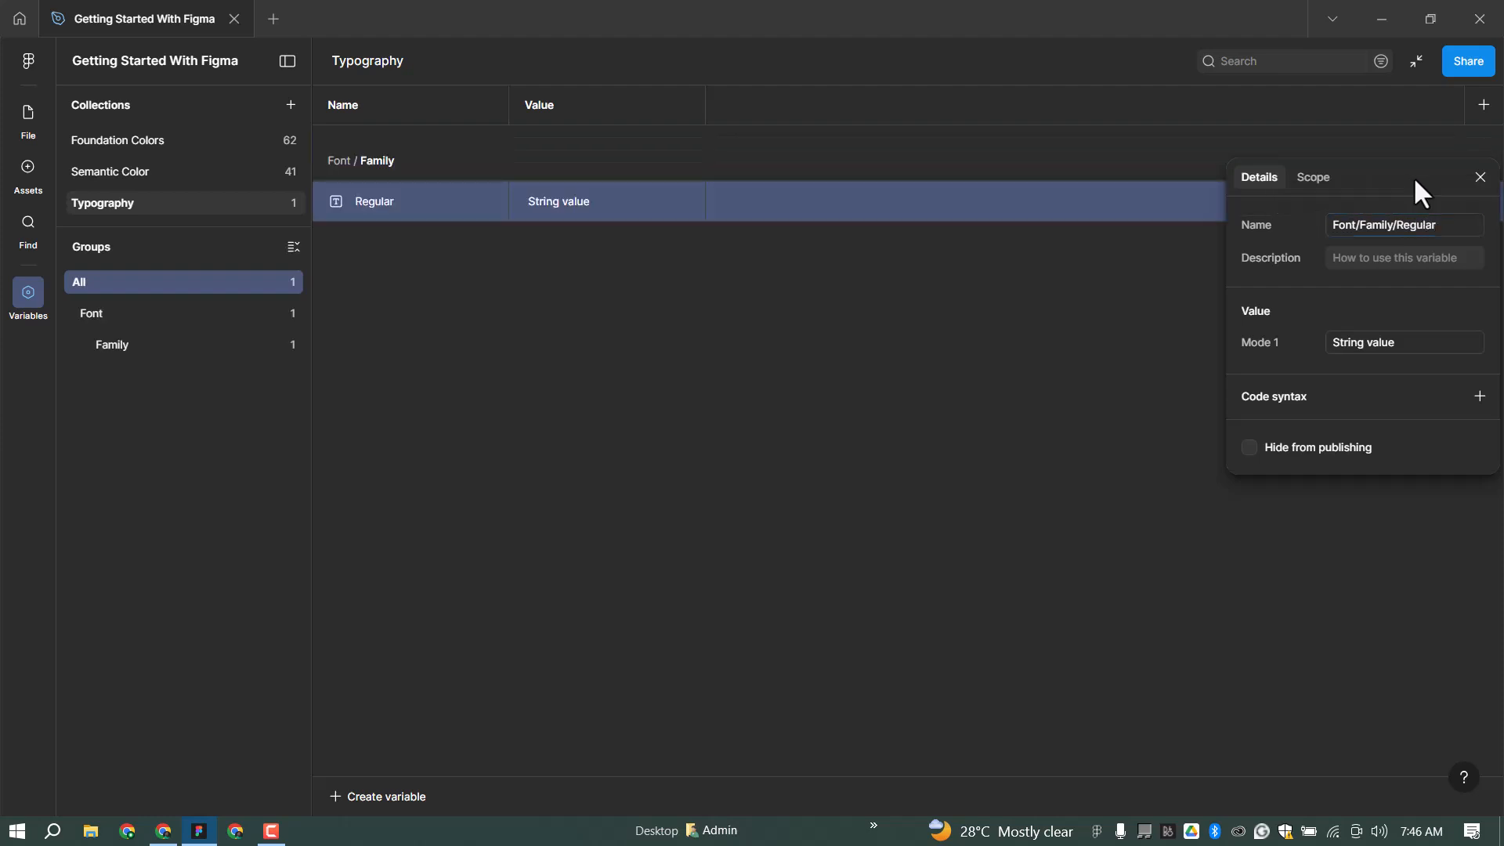
# Step: Change the string variable's name to Font/Family/Primary and close its details
pyautogui.click(1418, 223)
pyautogui.click(1437, 221)
pyautogui.write('Primary')
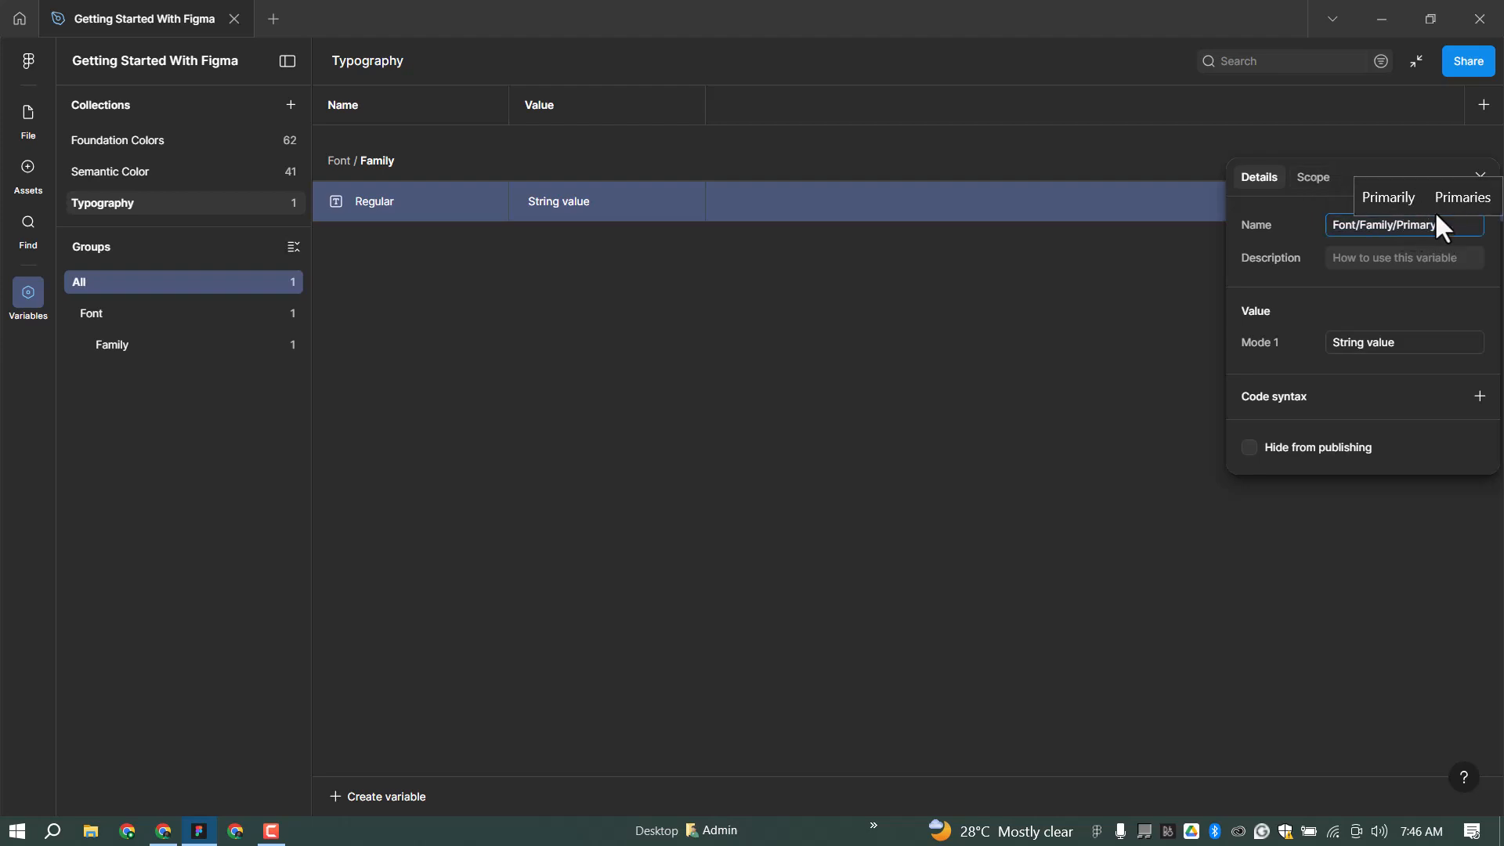
pyautogui.press('Return')
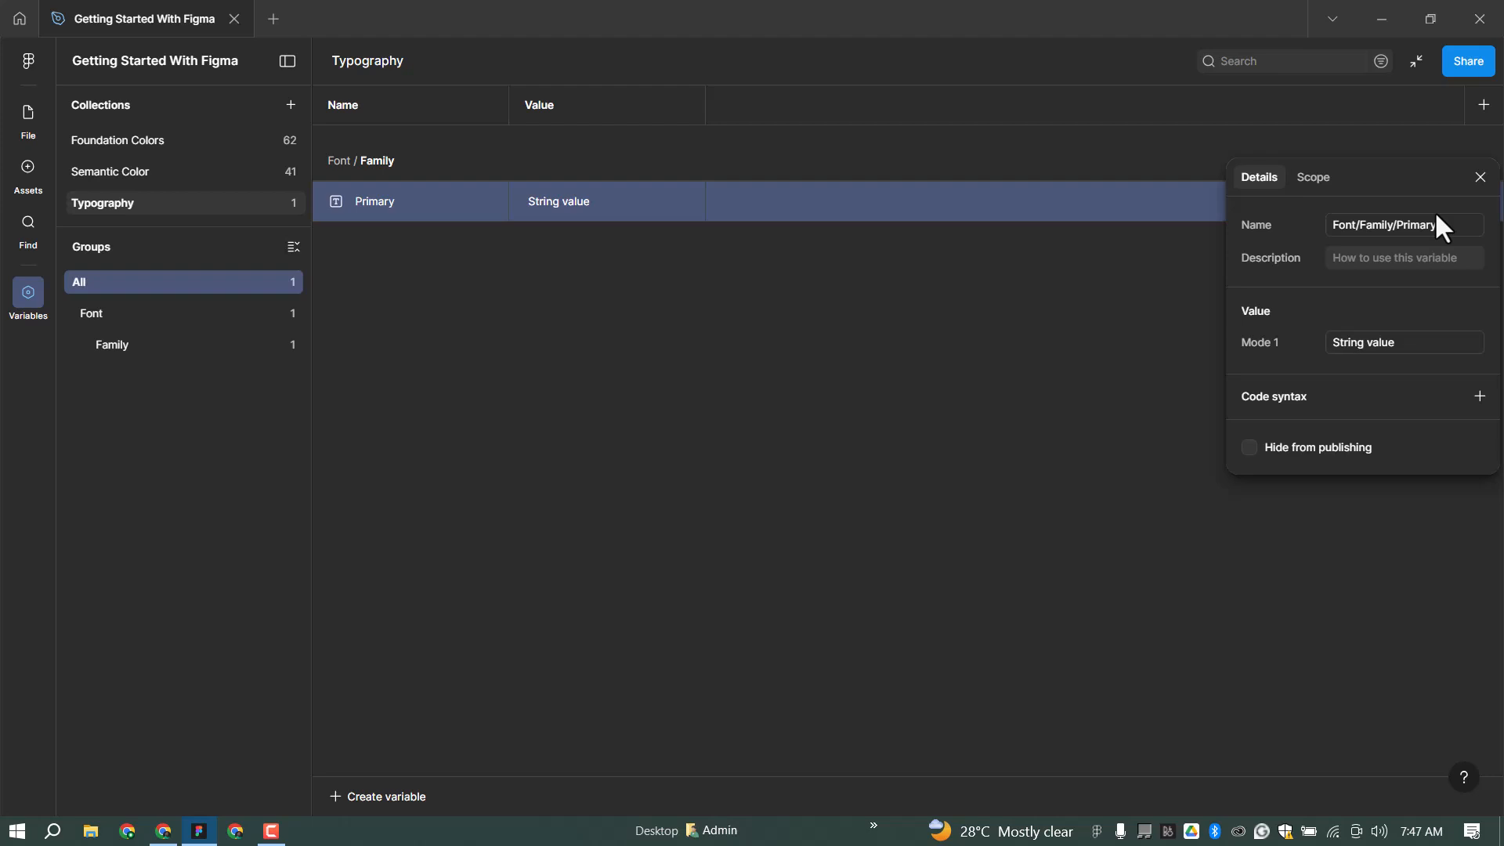
pyautogui.click(1480, 177)
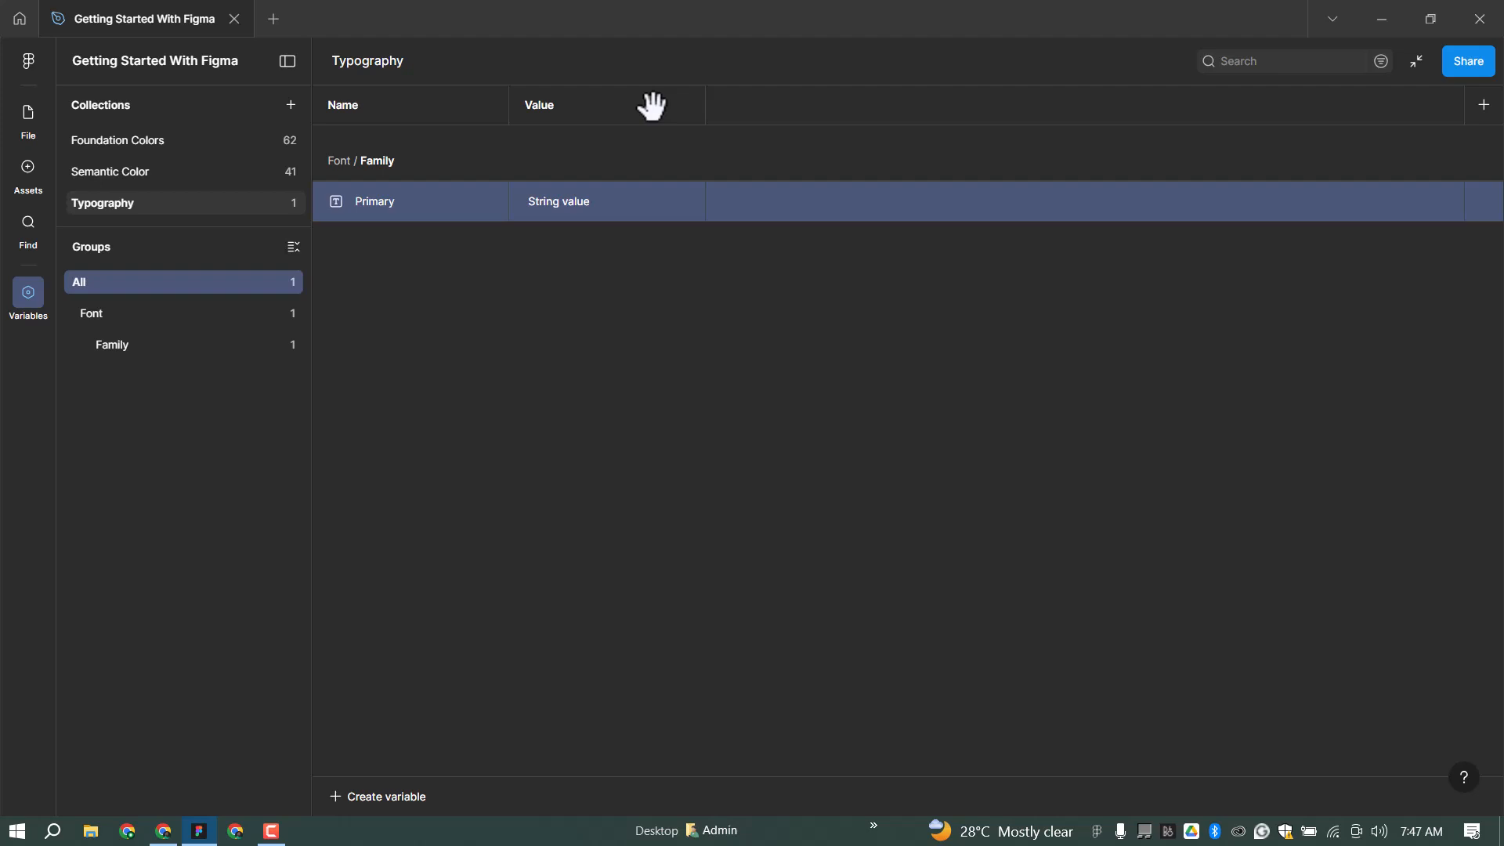
# Step: Set the value of the Primary font family variable to Inter
pyautogui.rightClick(388, 200)
pyautogui.doubleClick(592, 200)
pyautogui.hotkey('ctrl', 'a')
pyautogui.write('Inter')
pyautogui.press('Return')
# Step: Set the value of the Primary font family variable to Plus Jakarta Sans
pyautogui.rightClick(443, 202)
pyautogui.click(541, 205)
pyautogui.doubleClick(606, 195)
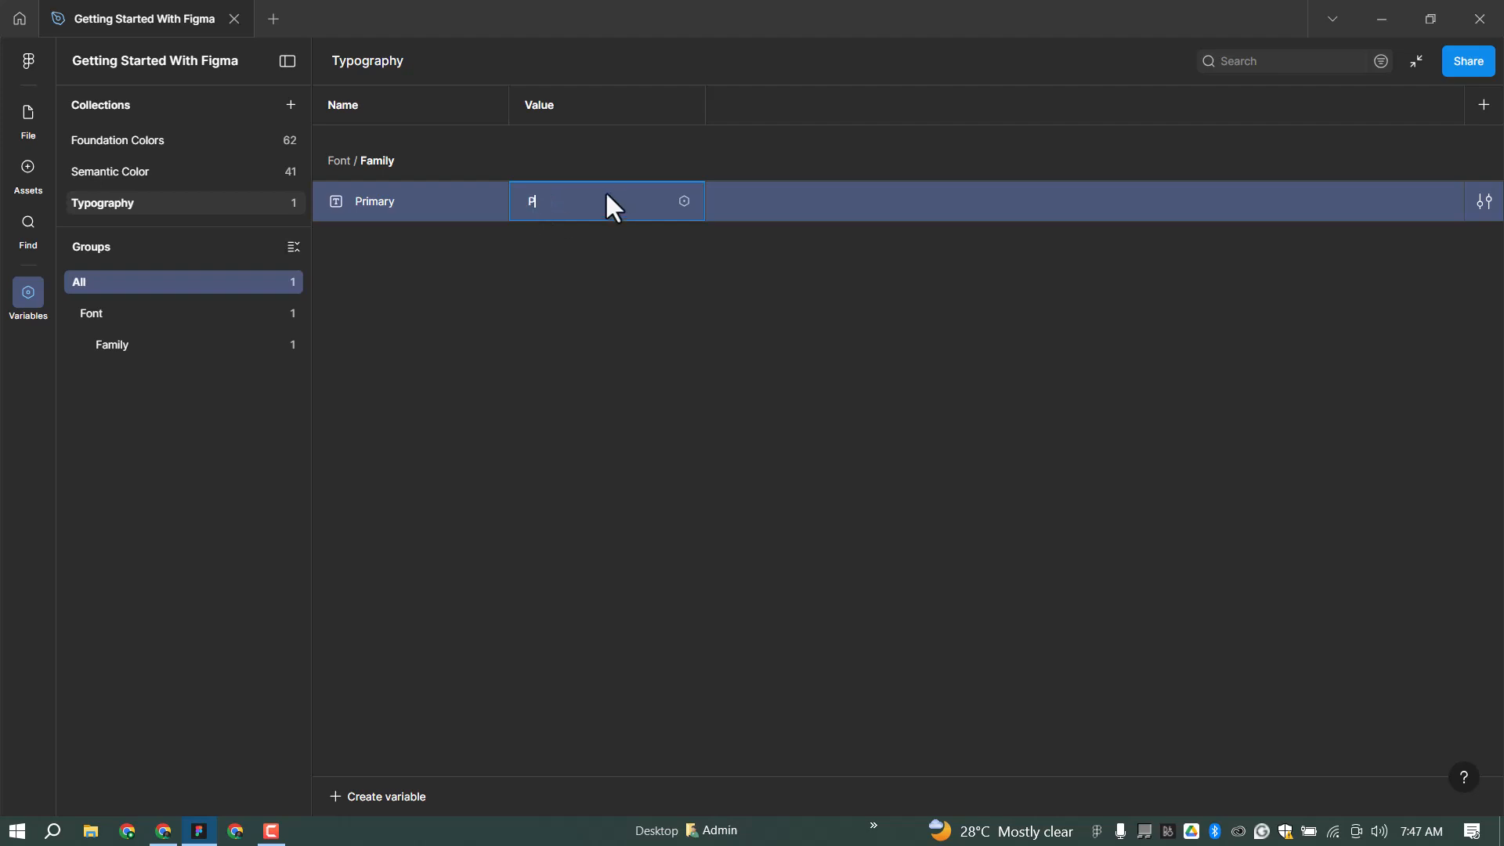
pyautogui.write('Plus Ja')
pyautogui.press('BackSpace')
pyautogui.write('rta Sa')
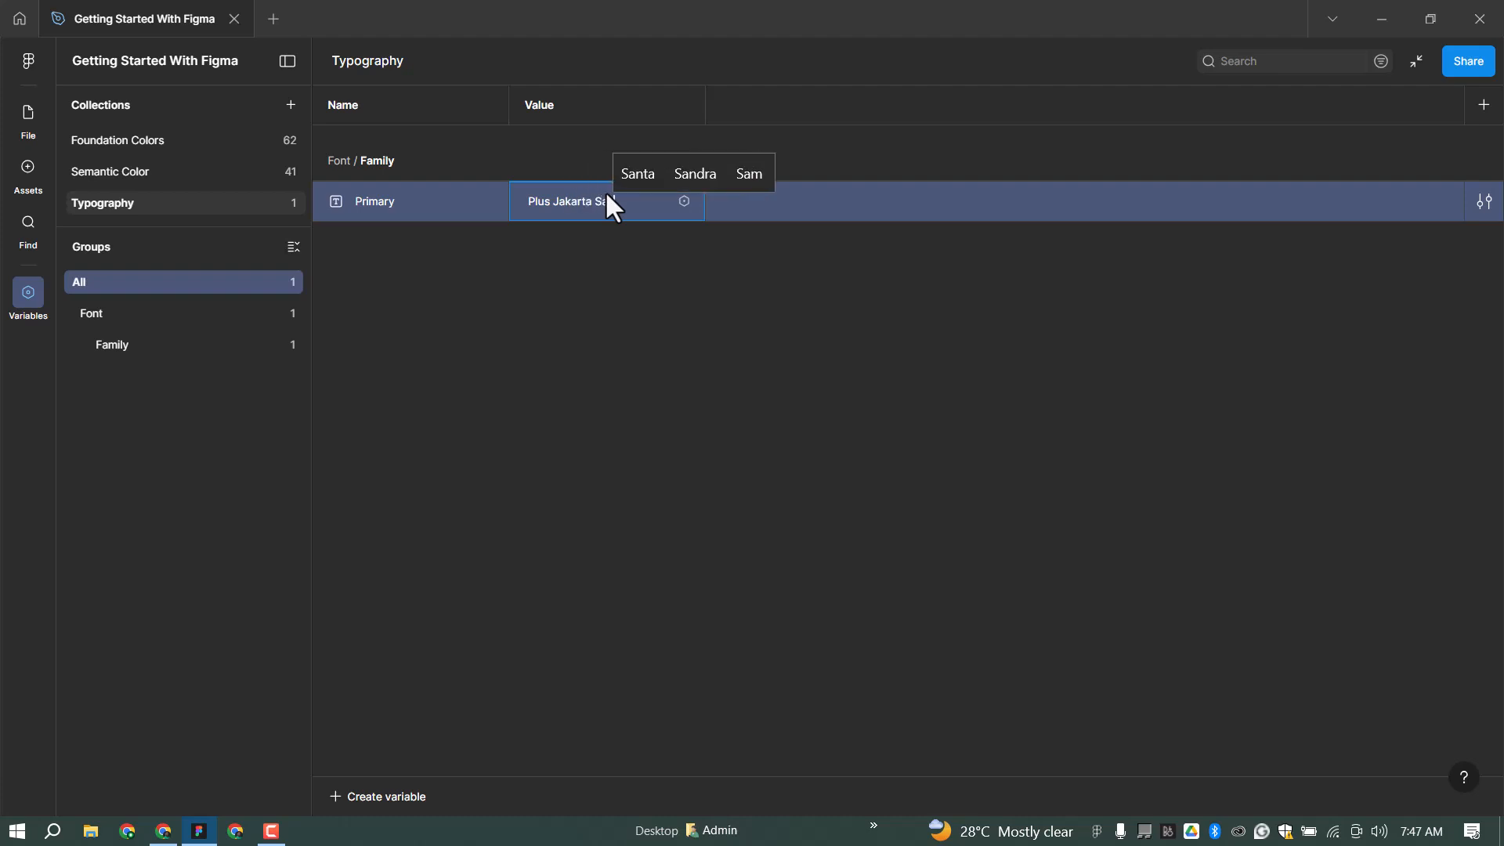
pyautogui.write('ns')
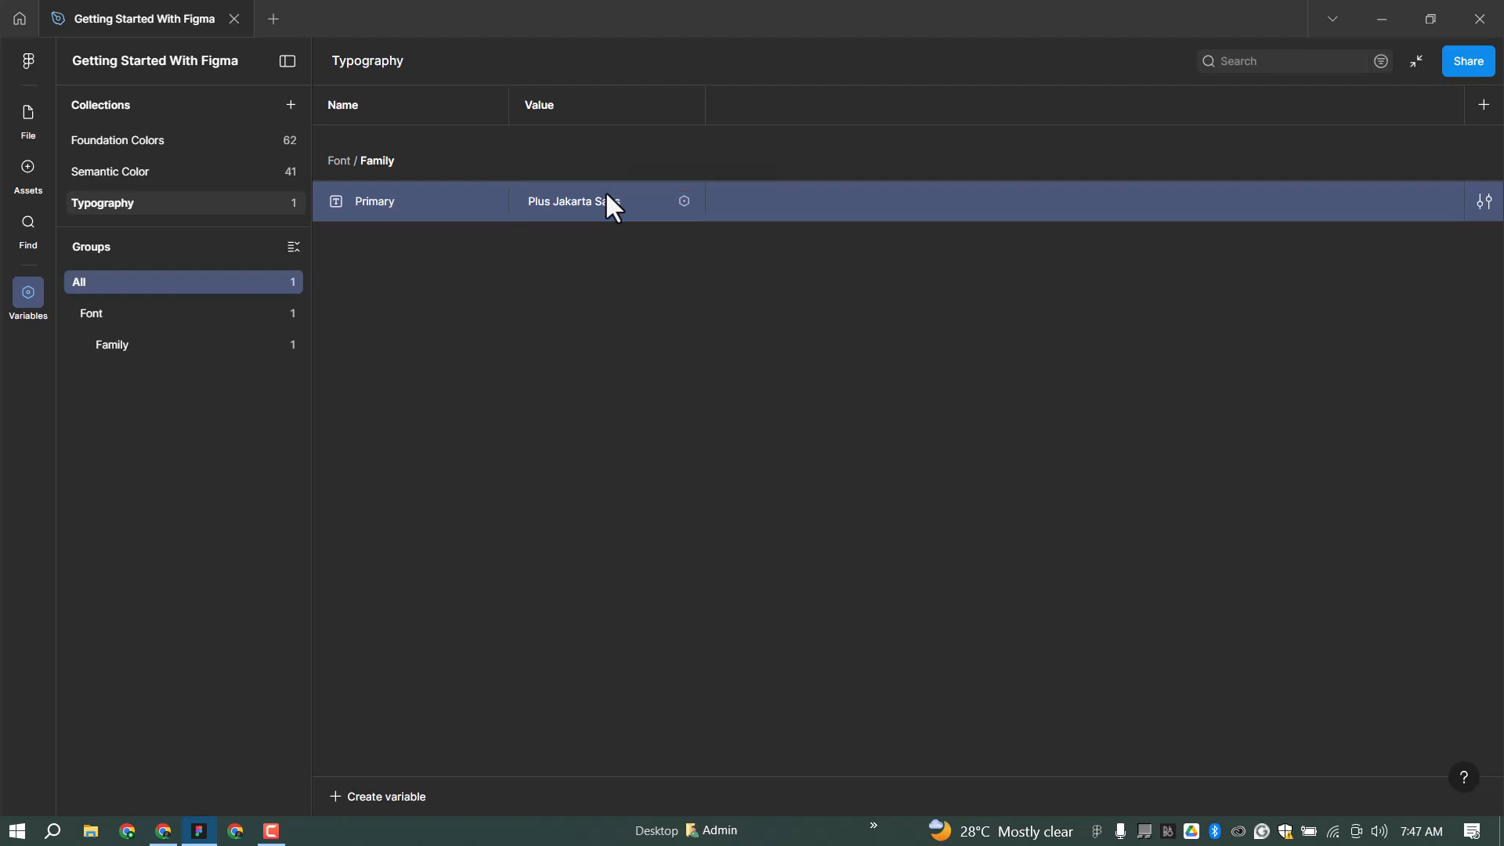
pyautogui.press('Return')
# Step: Duplicate the Primary font family variable and name the copy Secondary
pyautogui.rightClick(452, 206)
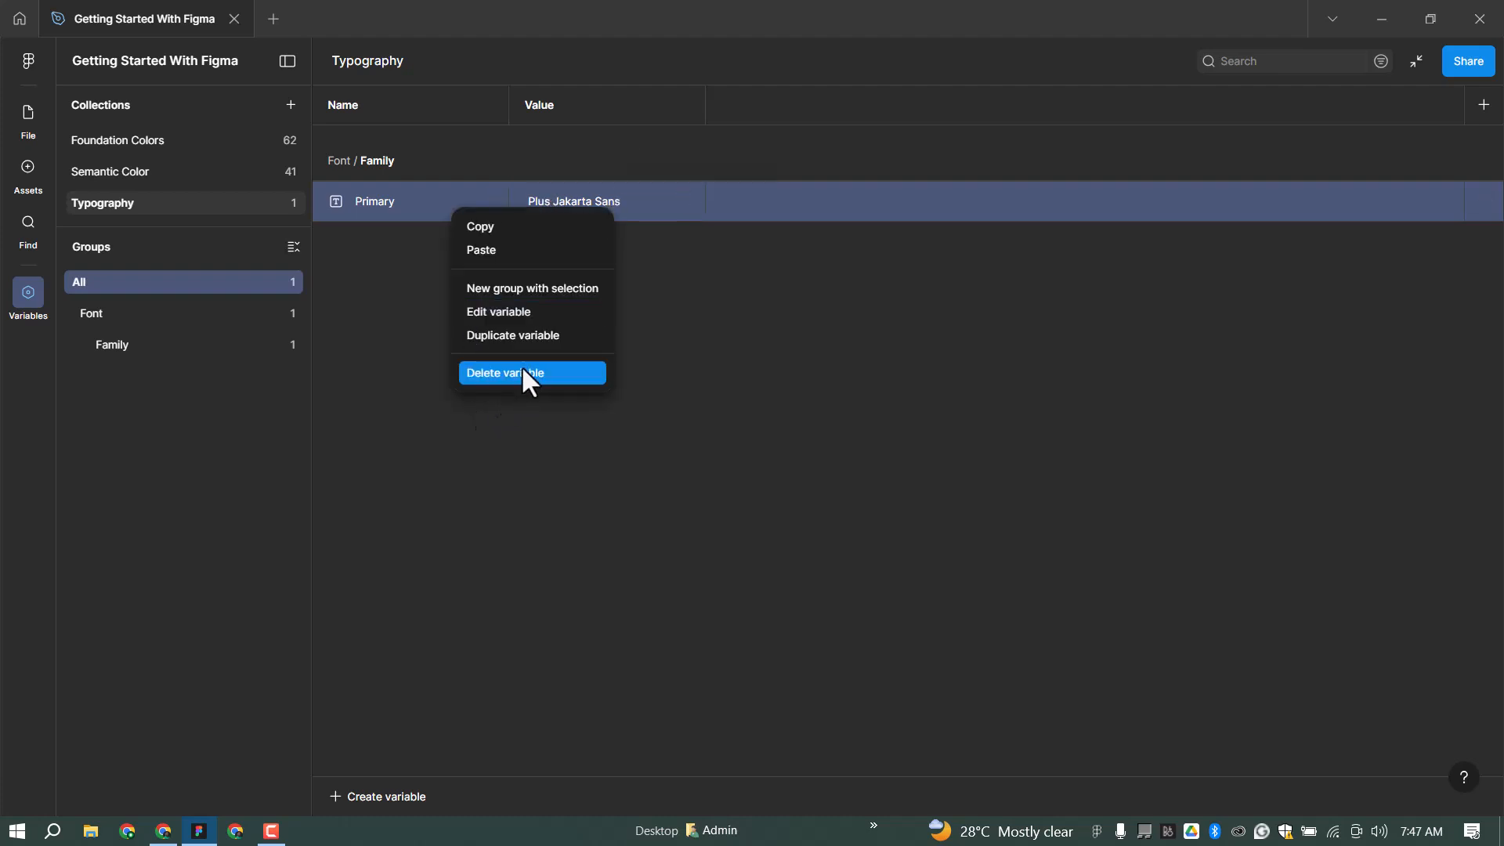
pyautogui.click(502, 343)
pyautogui.write('S')
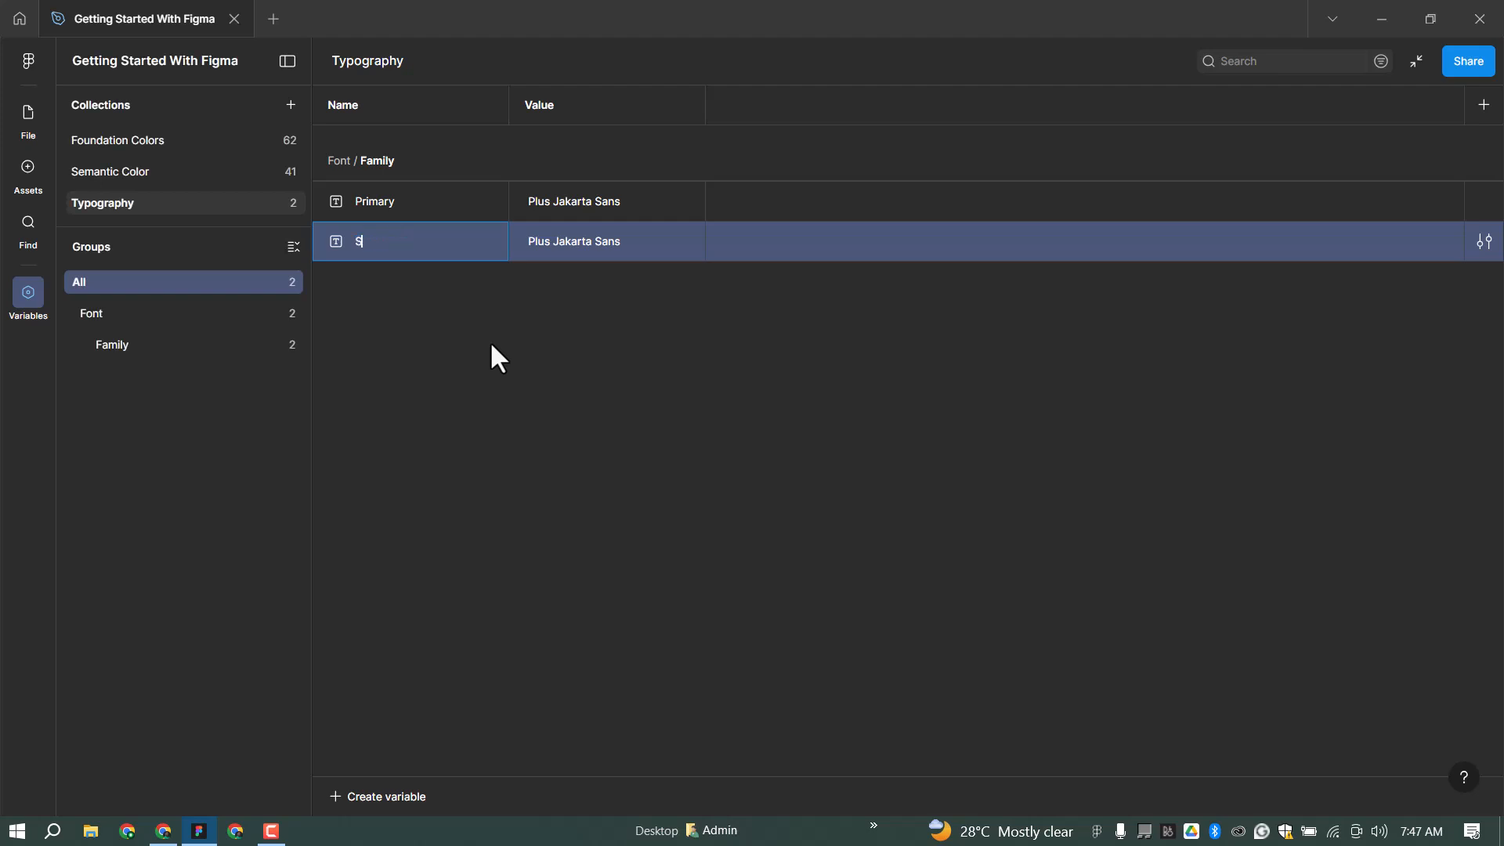
pyautogui.write('econdary')
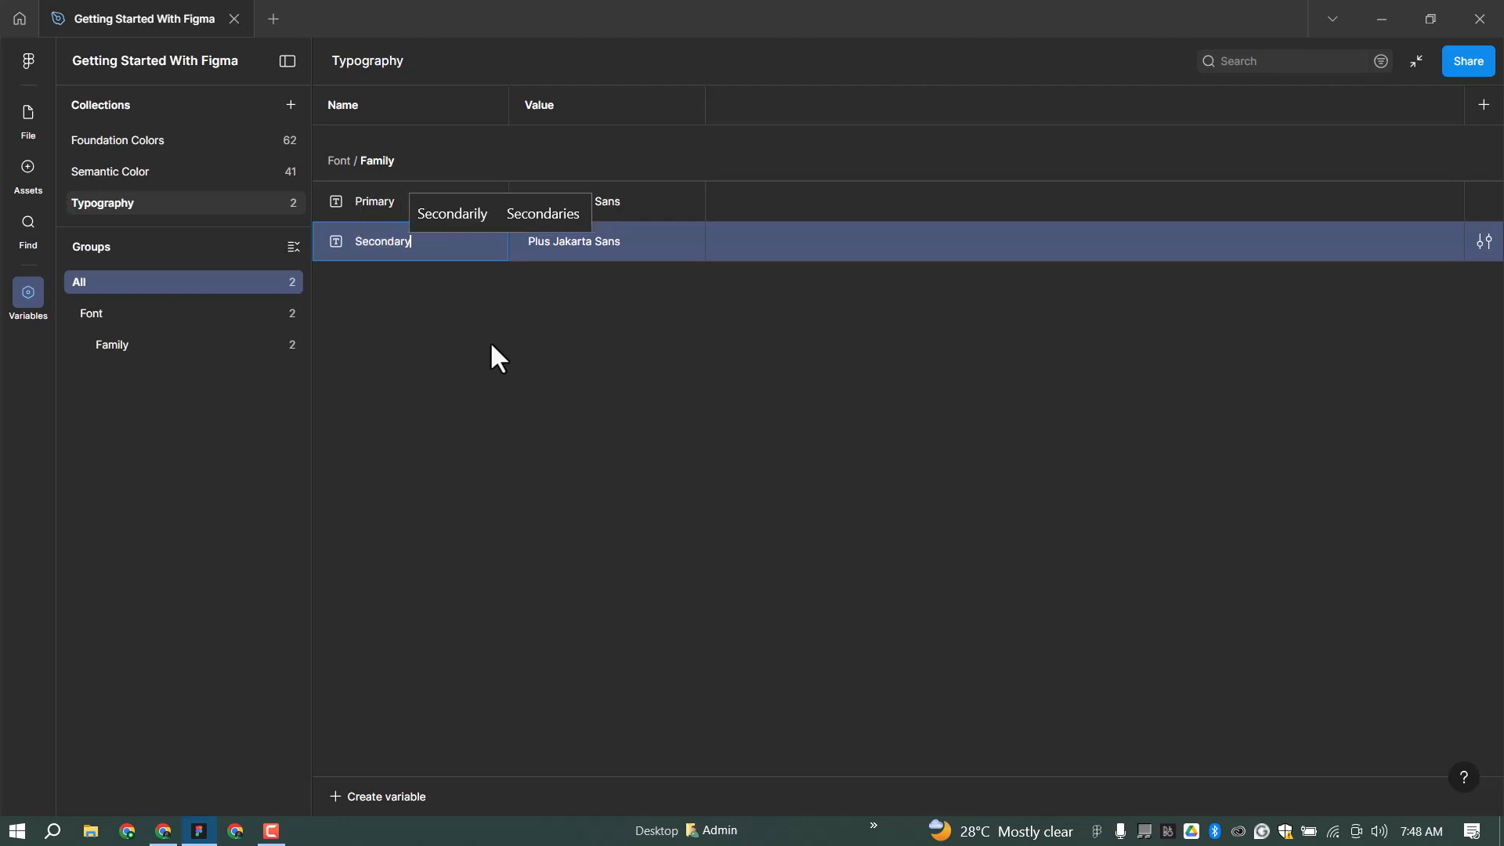
# Step: Set the value of the Secondary font family variable to Manrope
pyautogui.doubleClick(619, 239)
pyautogui.write('Manrope')
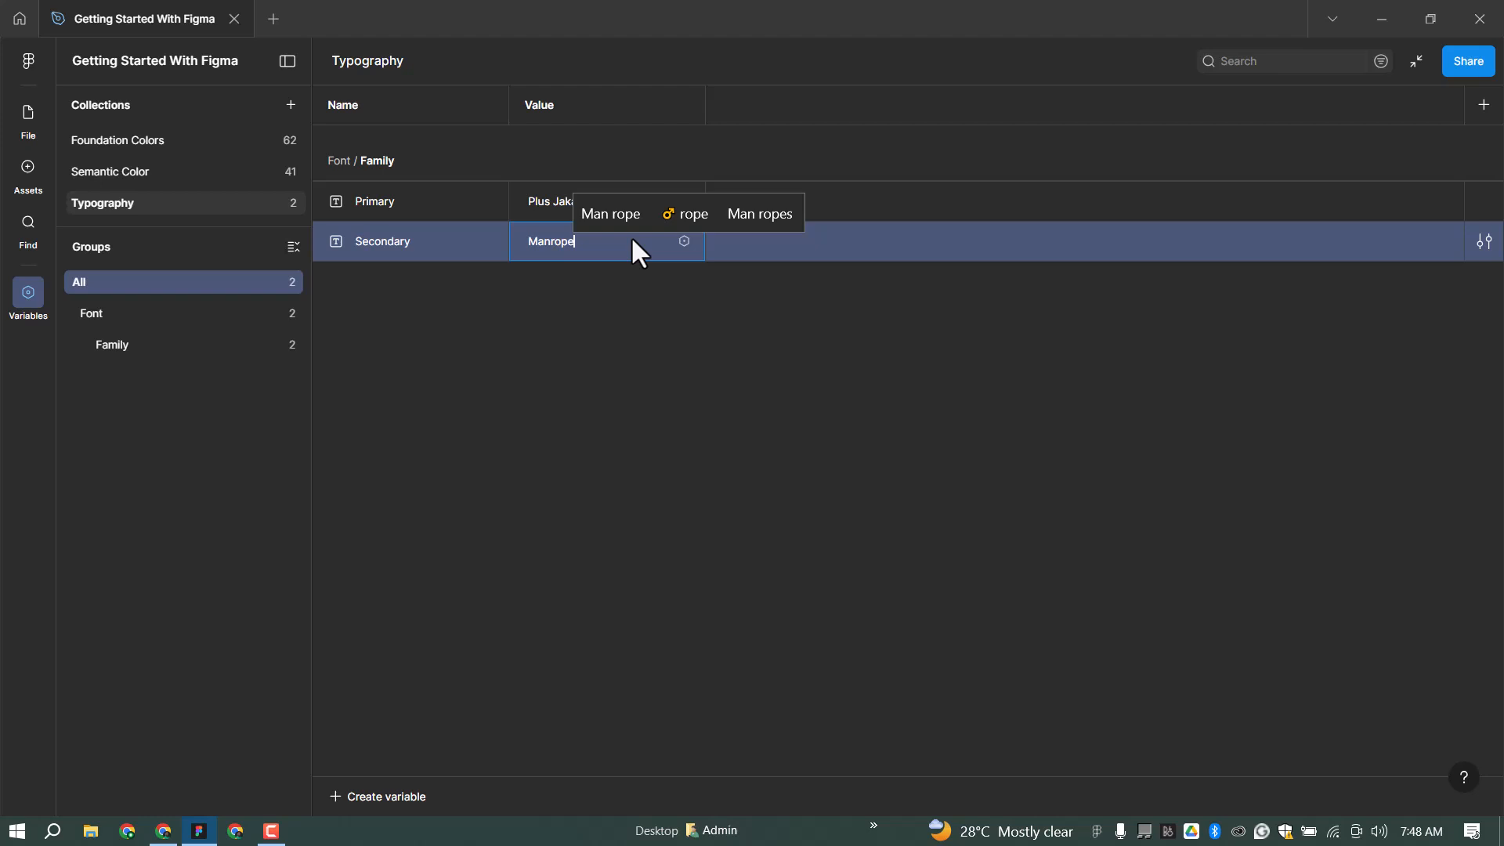
pyautogui.press('Return')
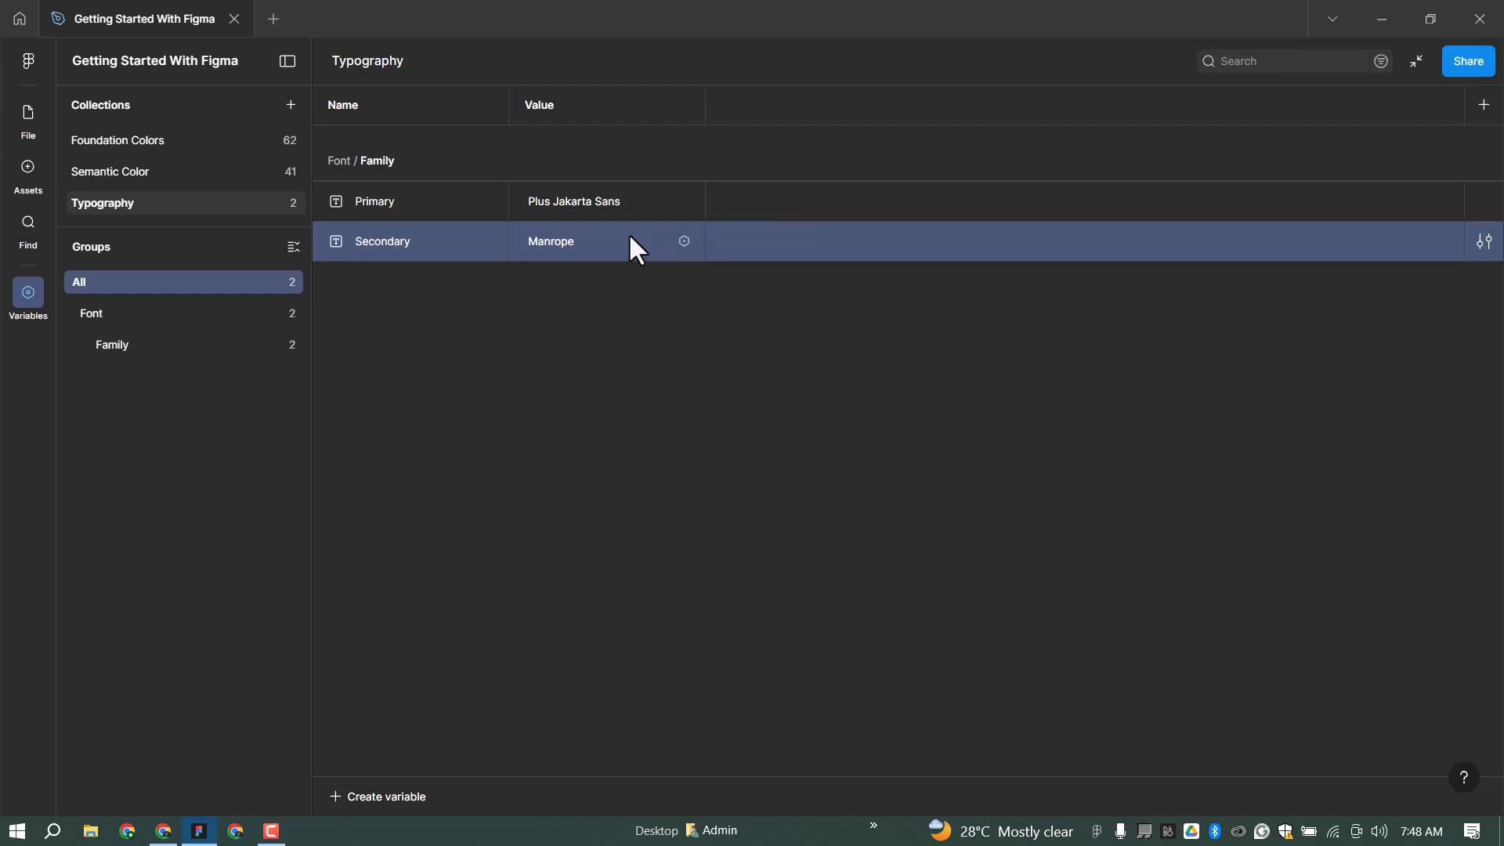
pyautogui.click(614, 285)
pyautogui.doubleClick(616, 213)
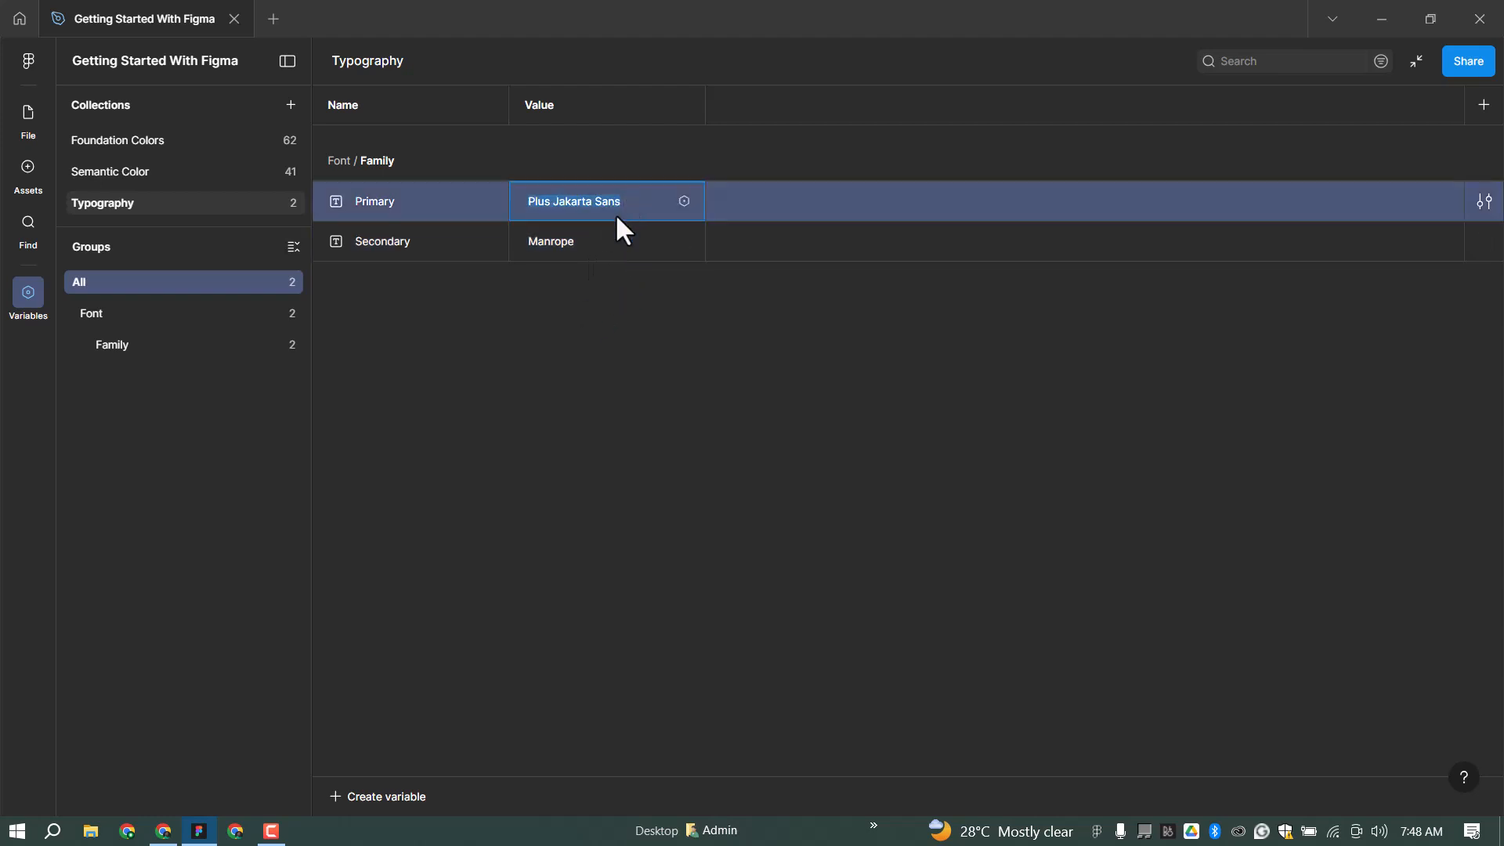
pyautogui.click(768, 237)
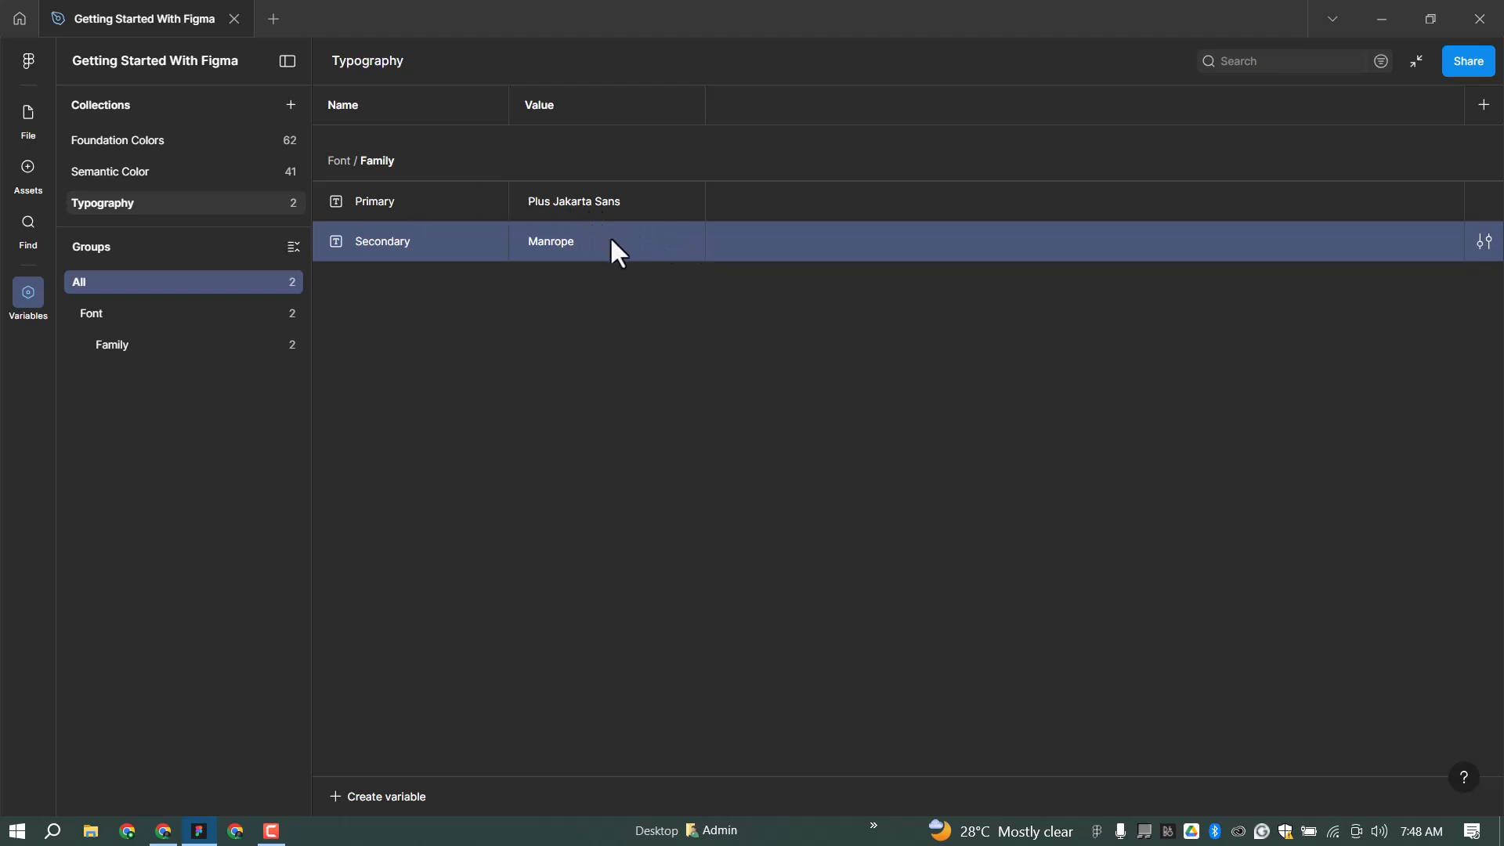
pyautogui.click(641, 309)
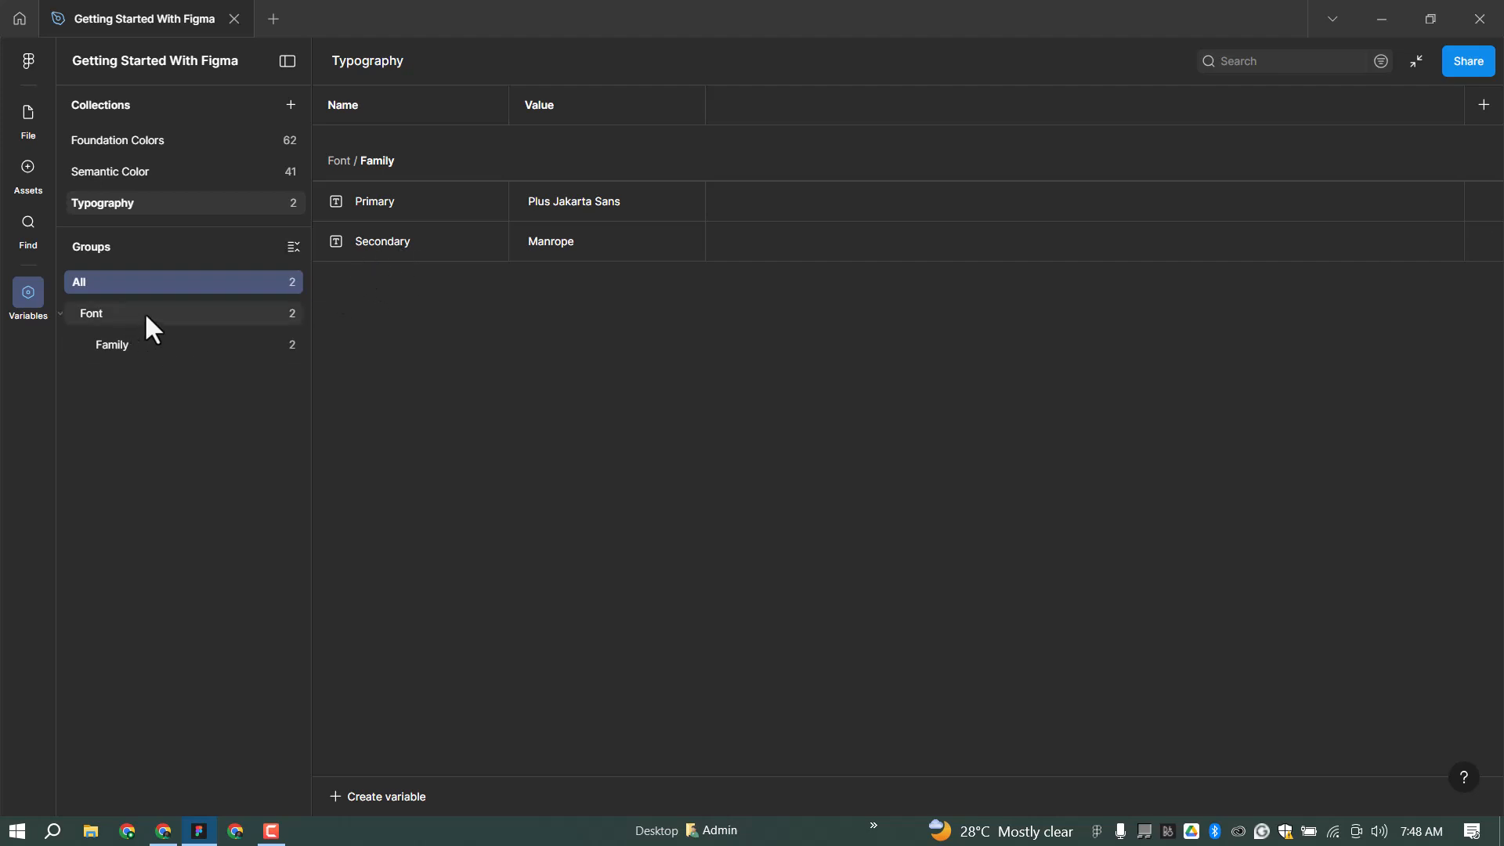
# Step: Create a string variable in the Font group and limit its scope to Font family
pyautogui.click(115, 323)
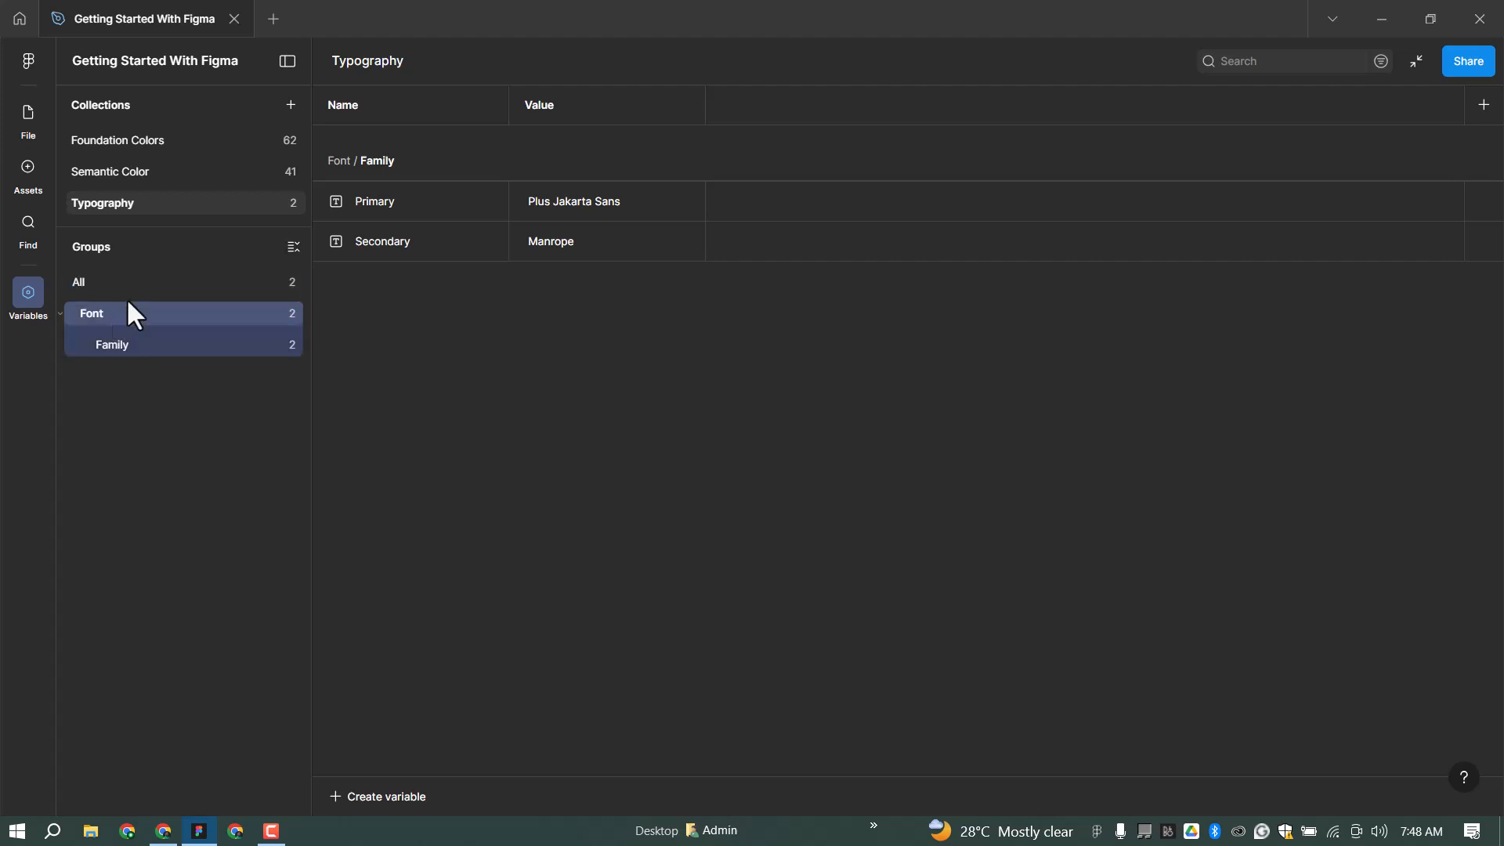
pyautogui.click(348, 795)
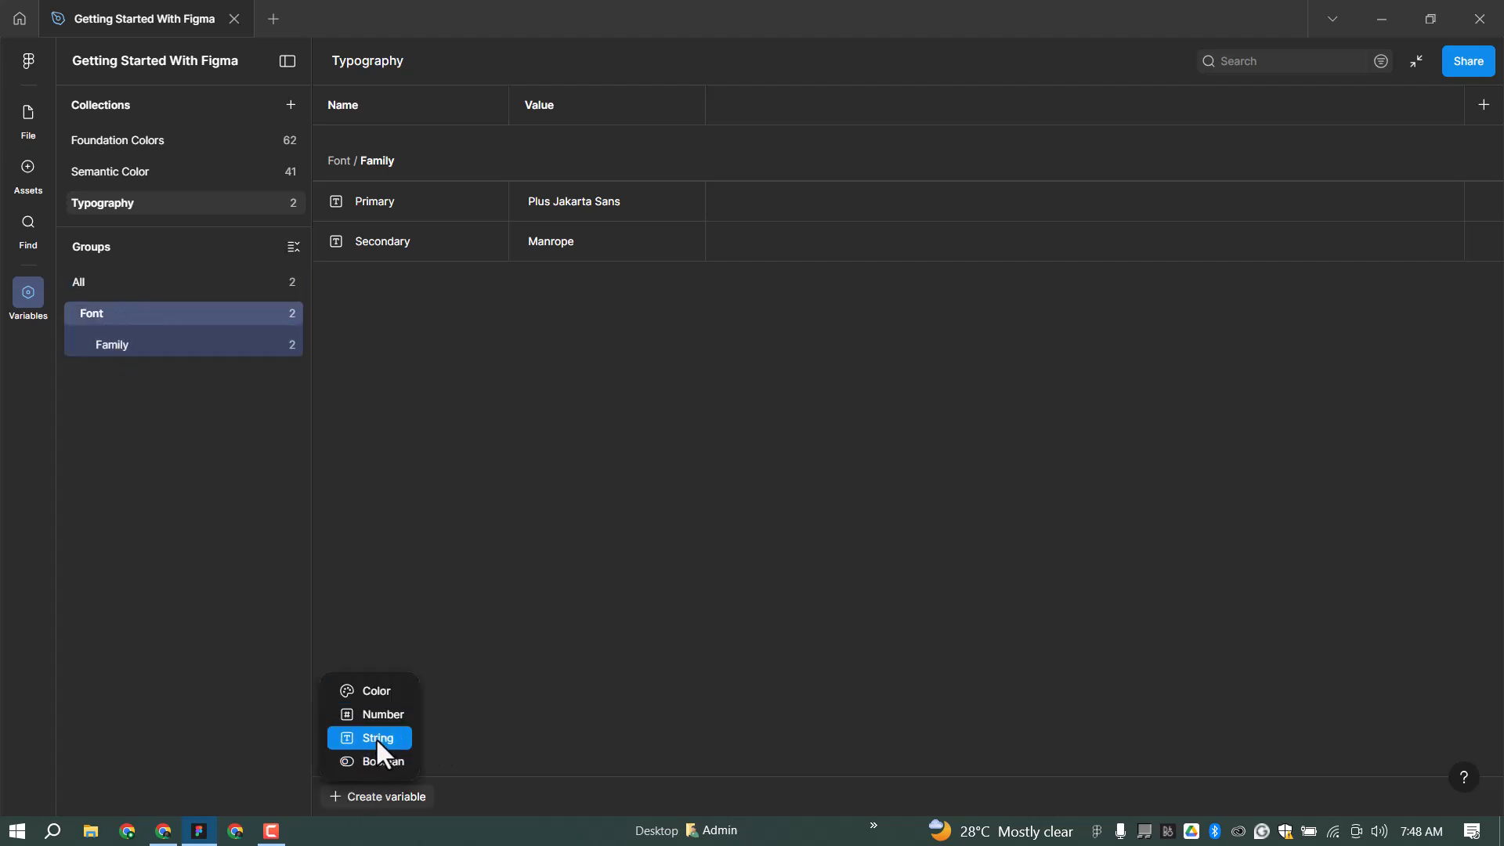
pyautogui.click(378, 736)
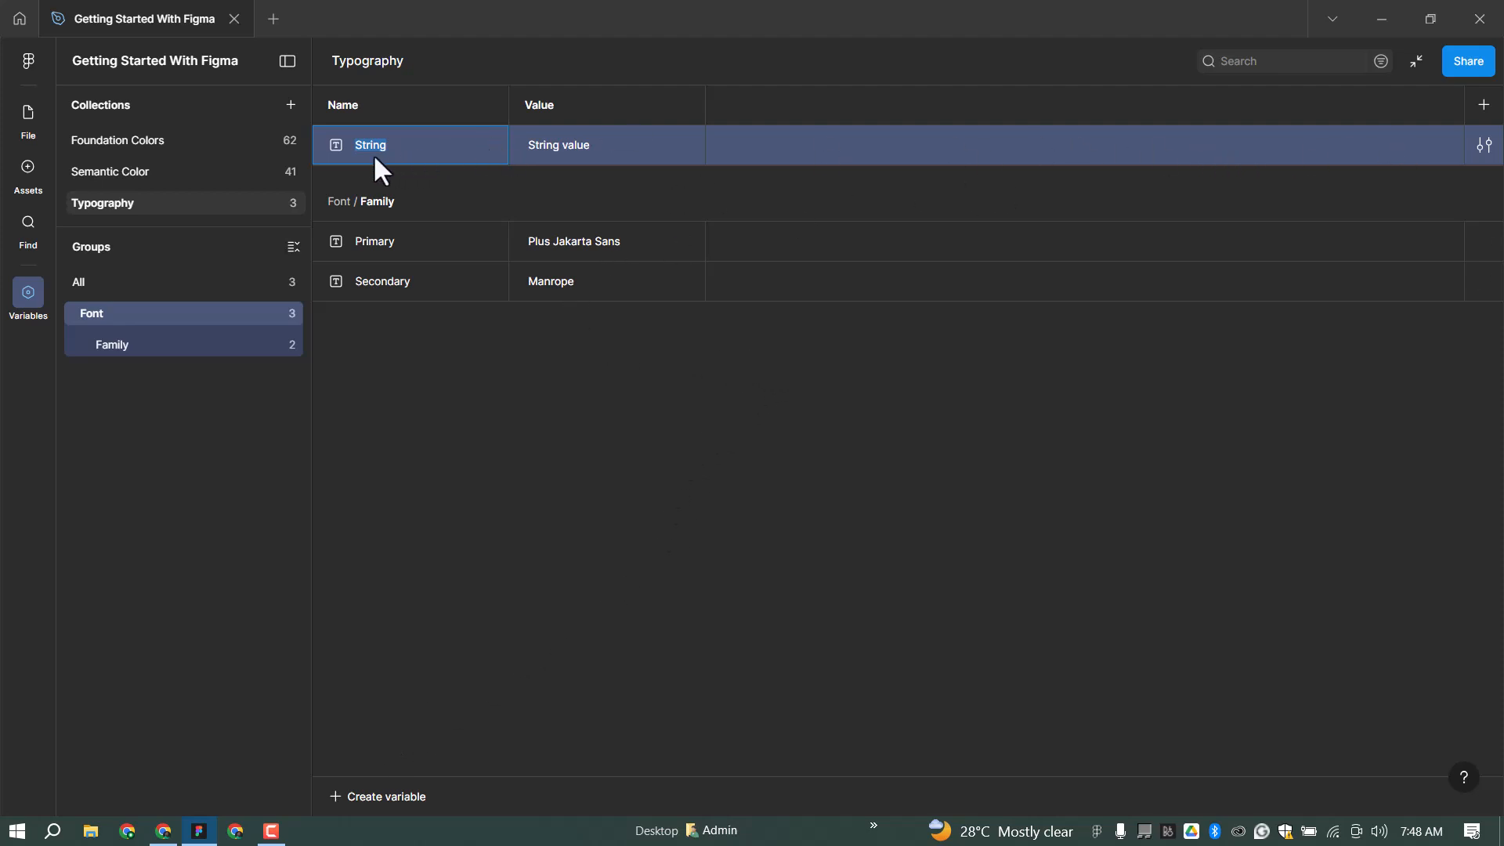
pyautogui.click(1484, 147)
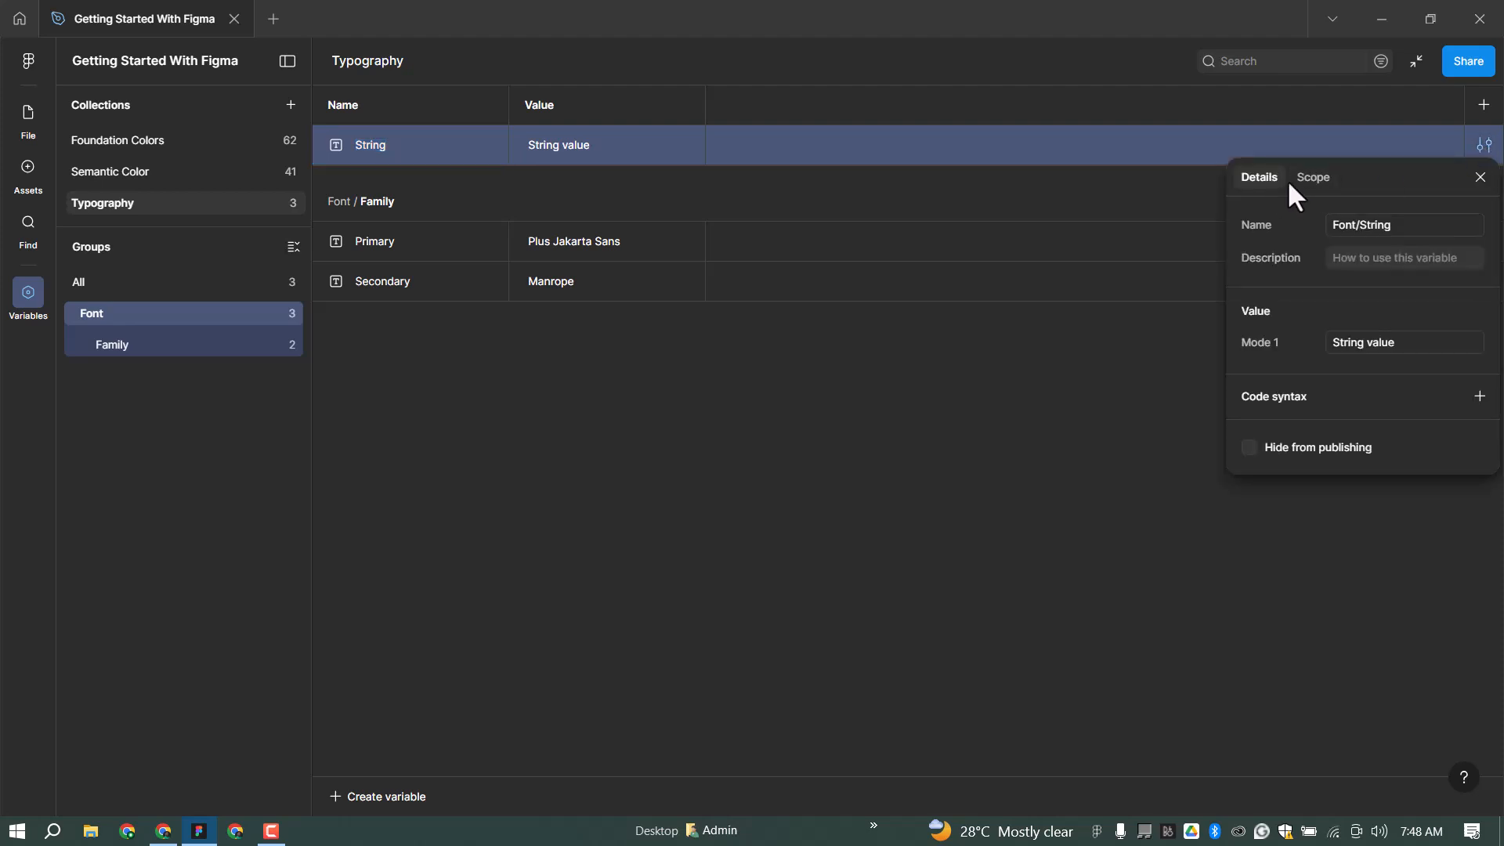
pyautogui.click(1314, 178)
pyautogui.click(1252, 250)
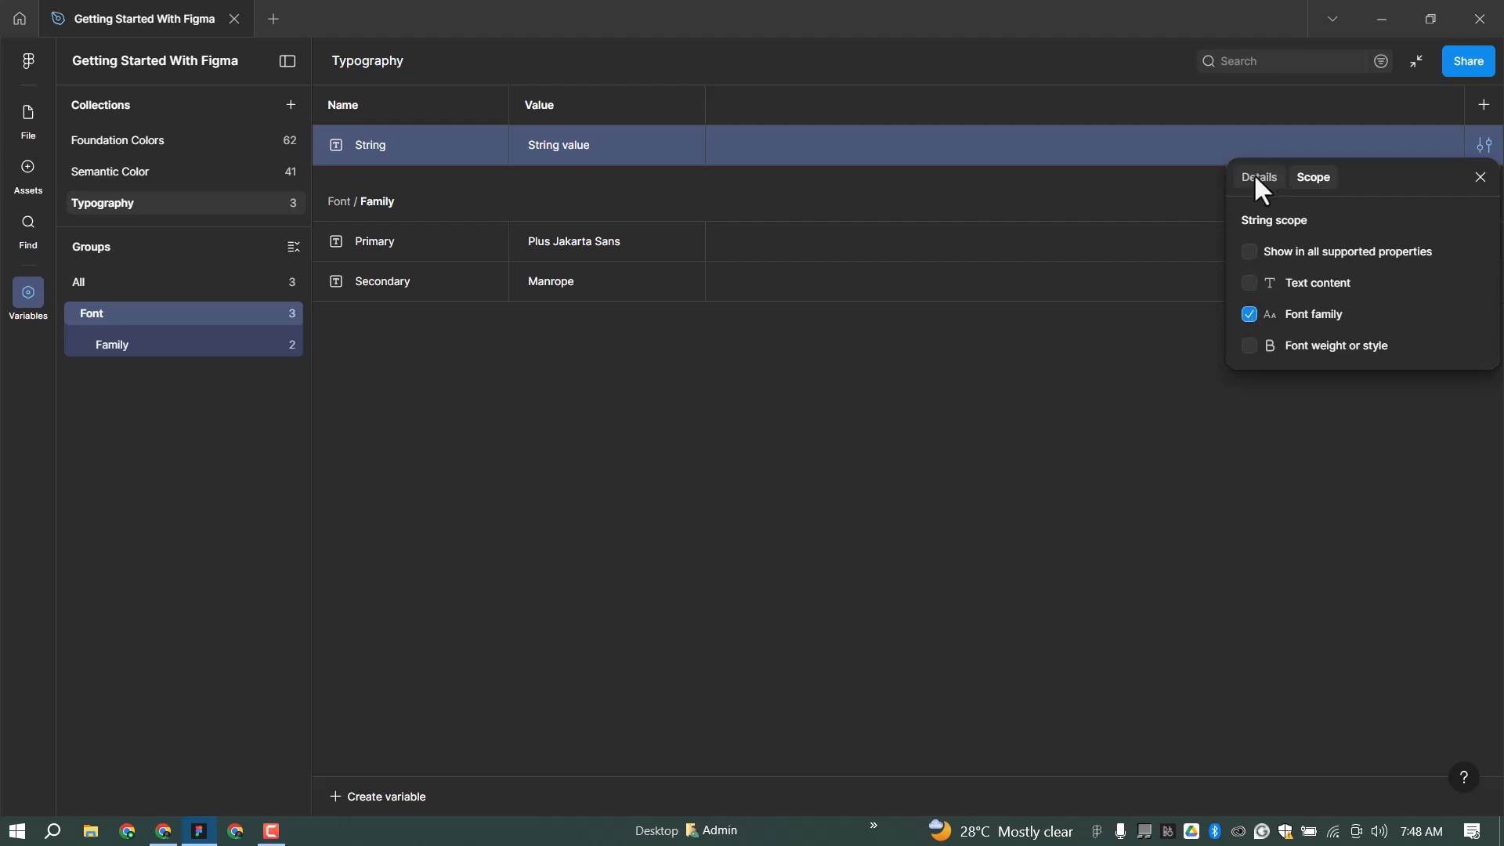
pyautogui.click(1251, 313)
pyautogui.click(1263, 177)
# Step: Rename the new string variable to Font/Weight/Regular
pyautogui.click(1397, 224)
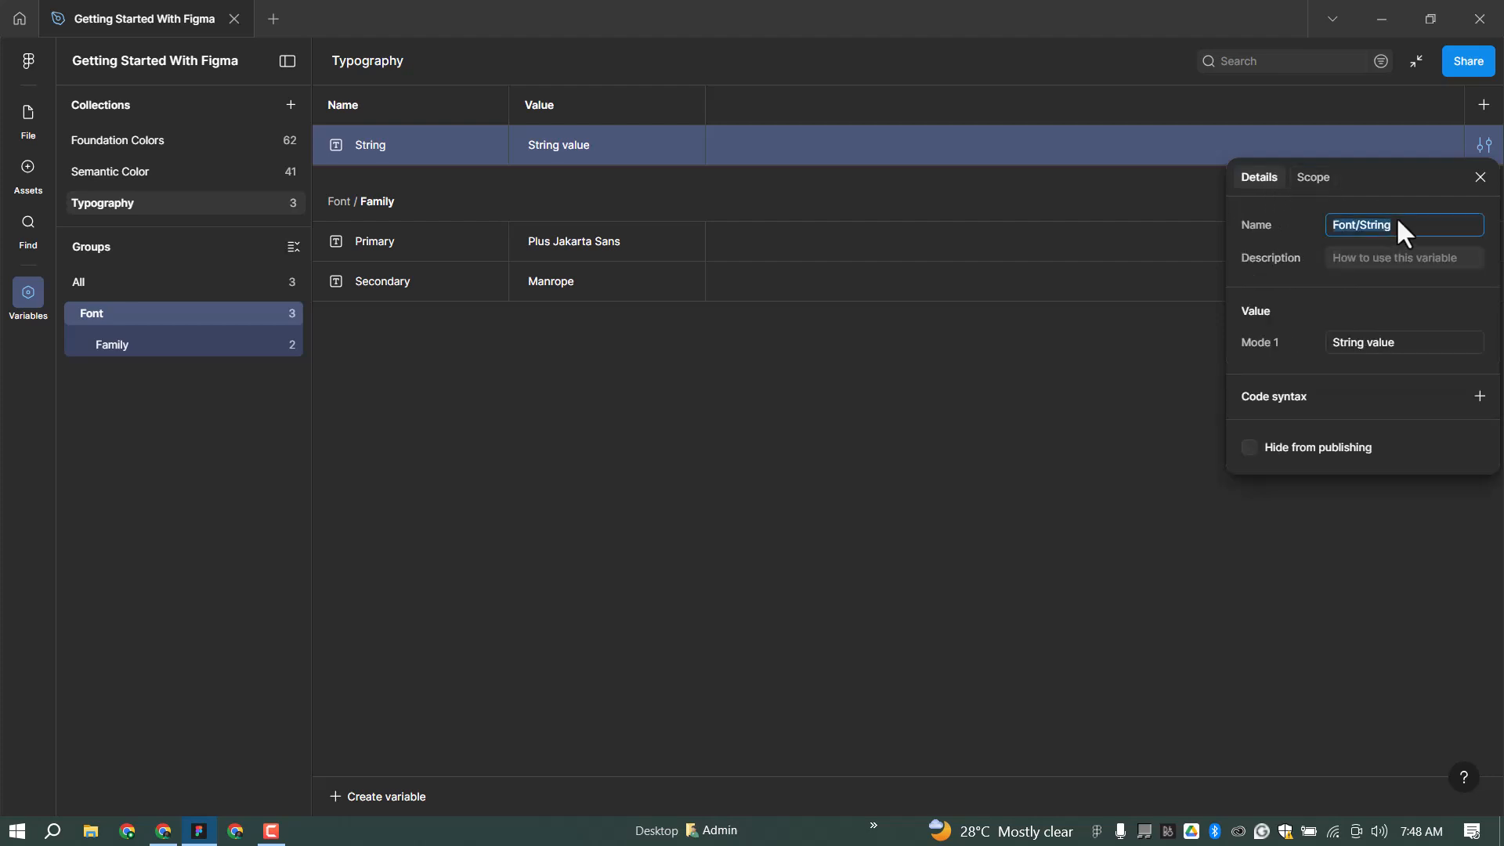
pyautogui.click(1397, 223)
pyautogui.press('BackSpace')
pyautogui.press('BackSpace')
pyautogui.write('Weight Regular')
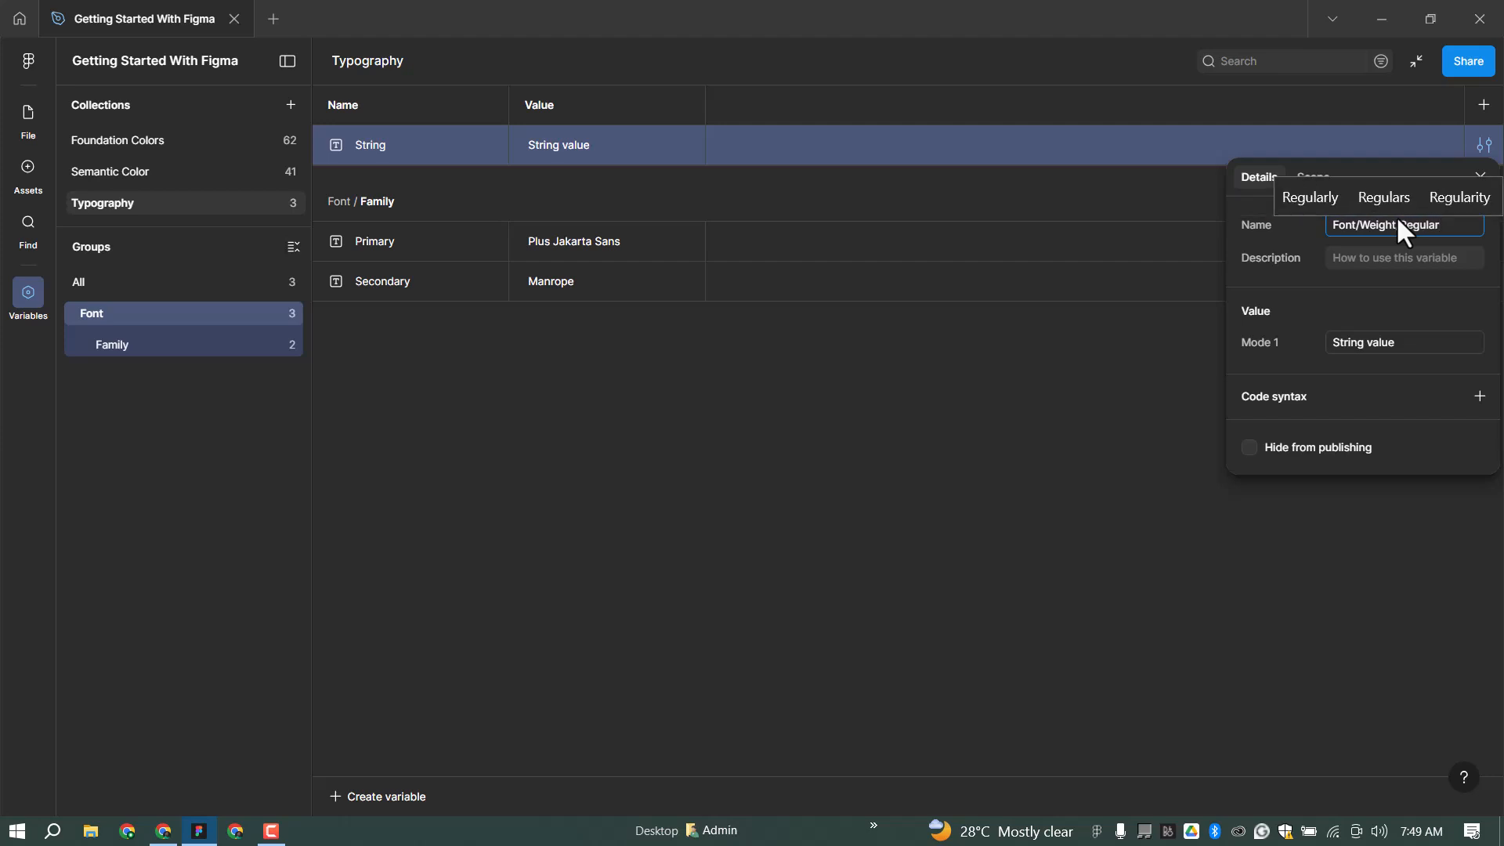
pyautogui.press('Return')
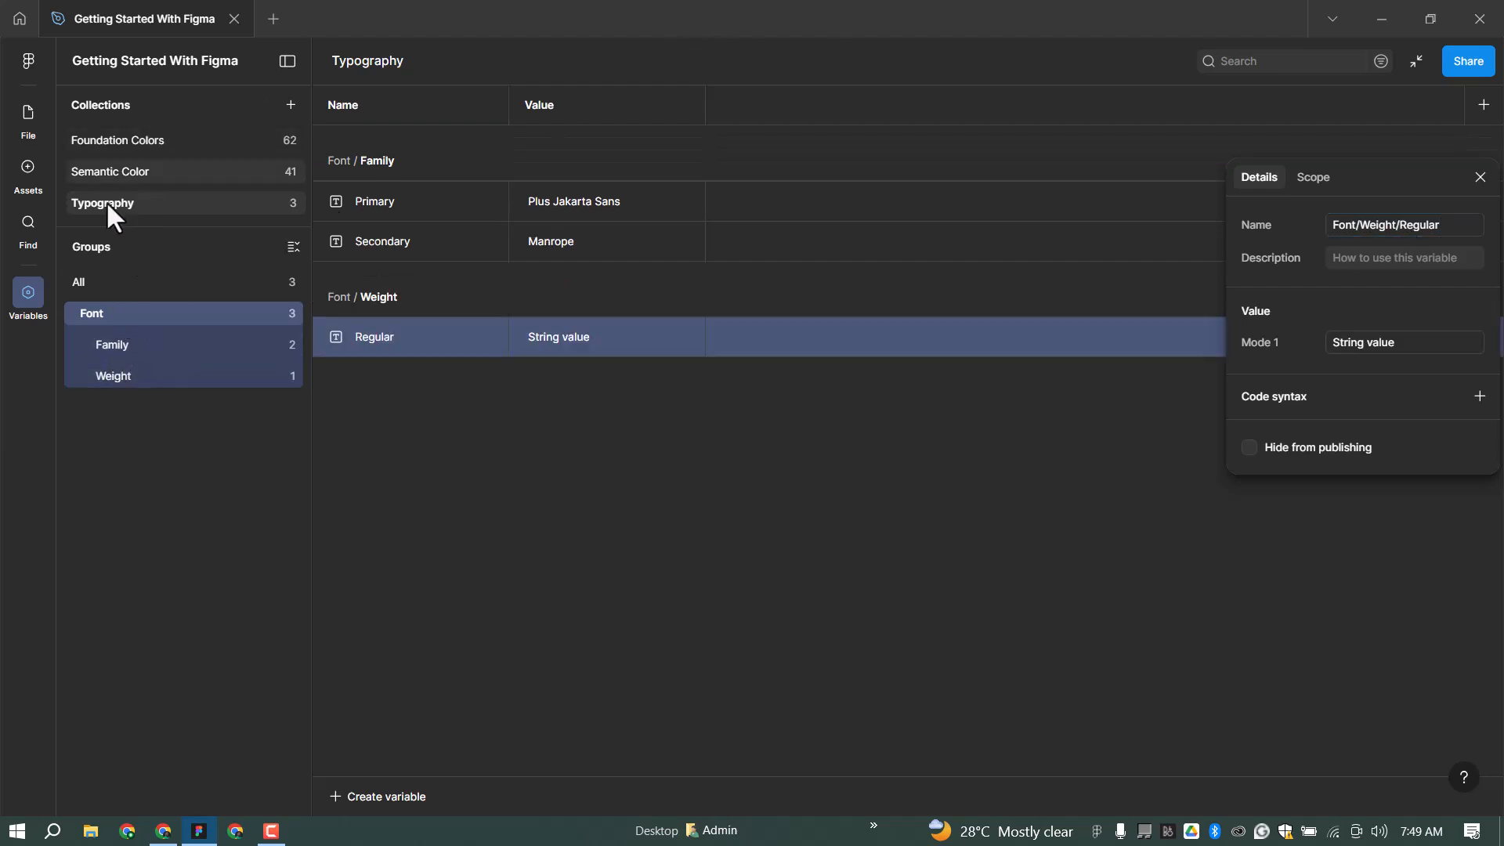
# Step: Set the value of the Regular variable in the Weight group to Regular
pyautogui.click(147, 335)
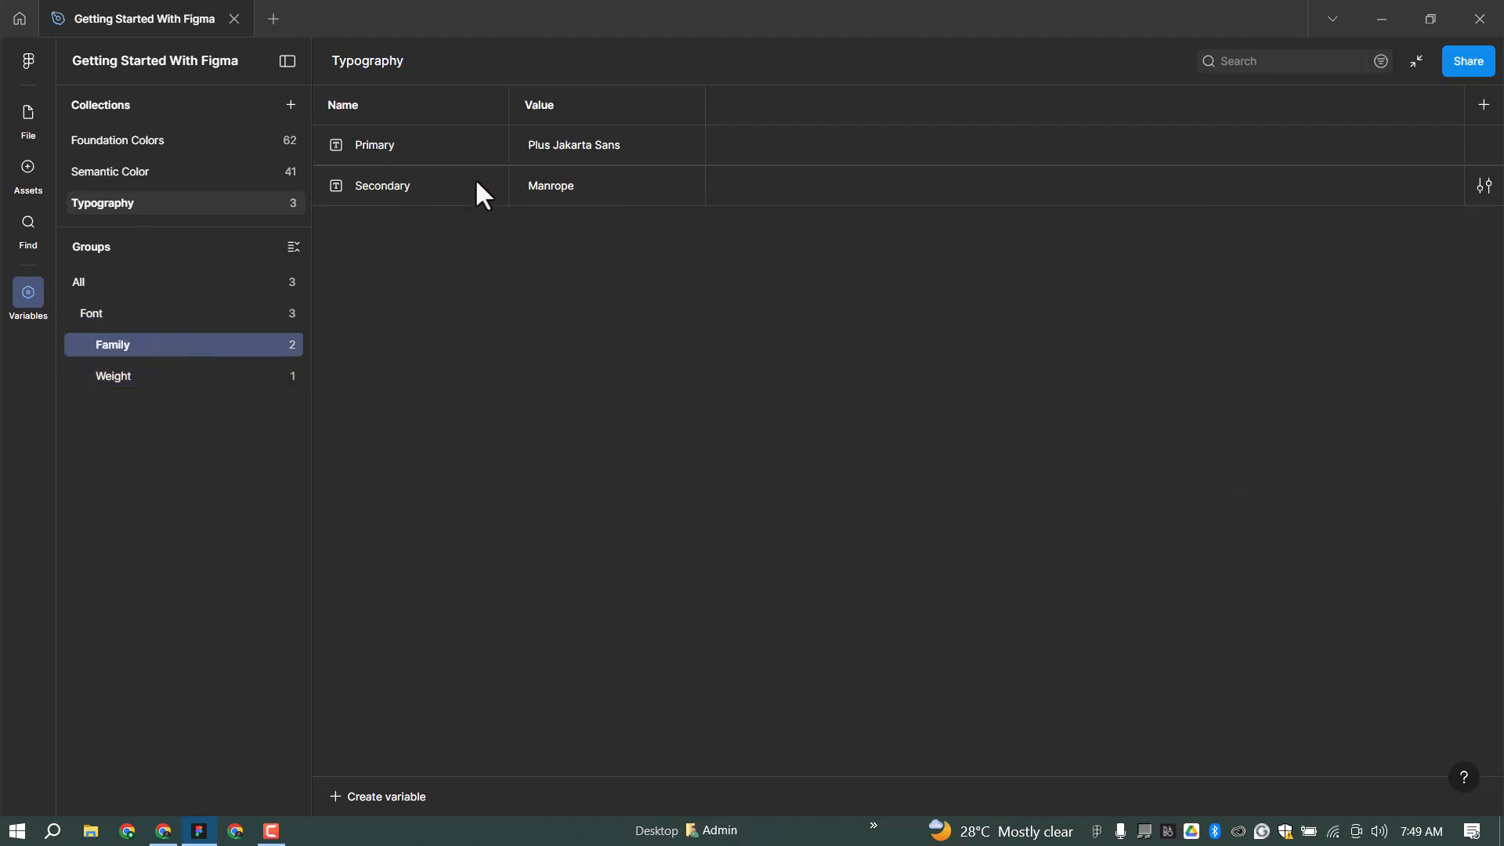
pyautogui.click(135, 377)
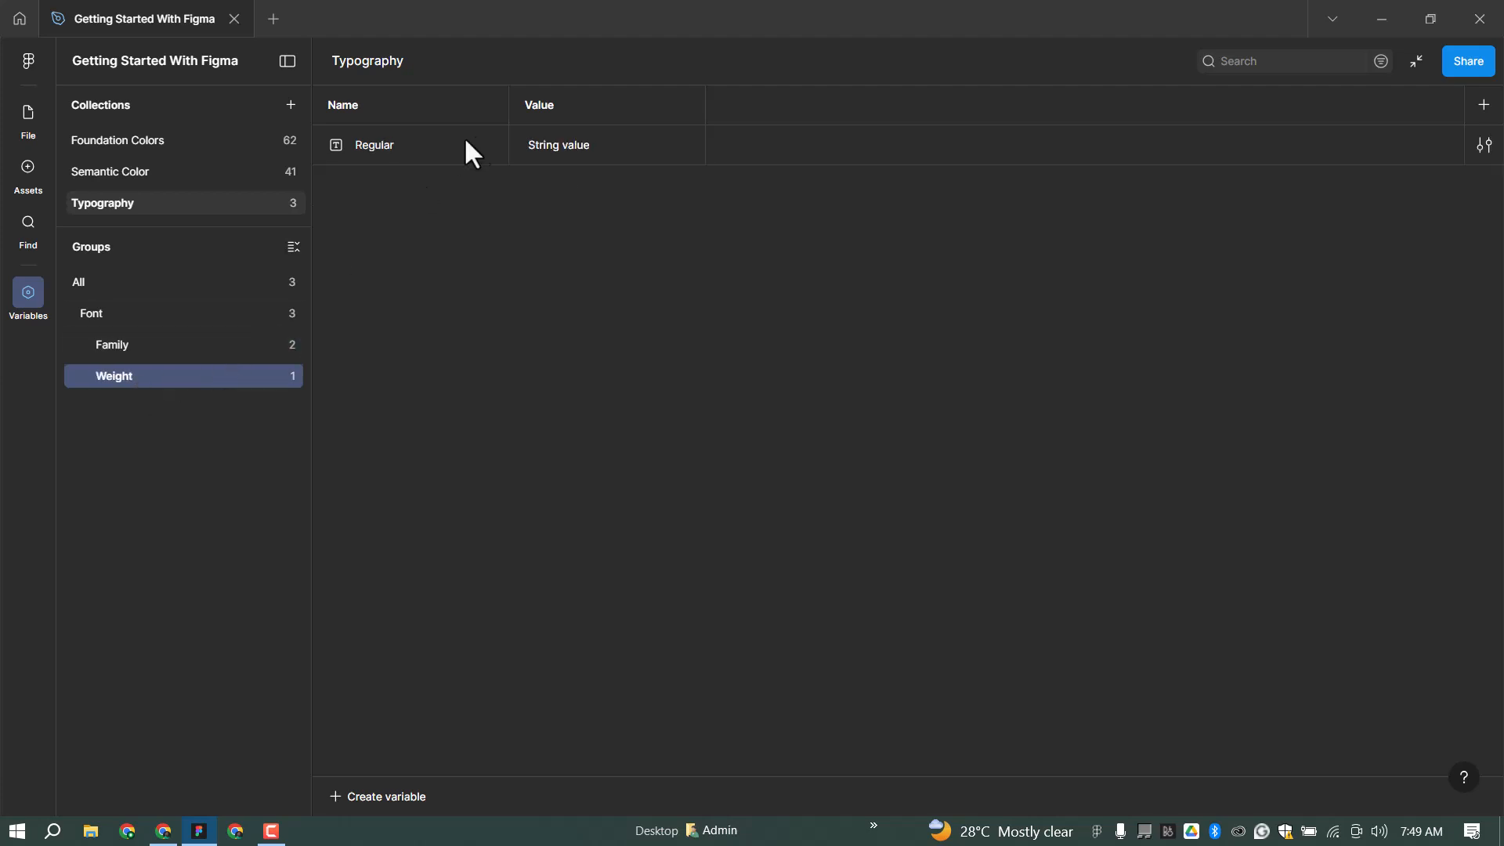
pyautogui.click(655, 152)
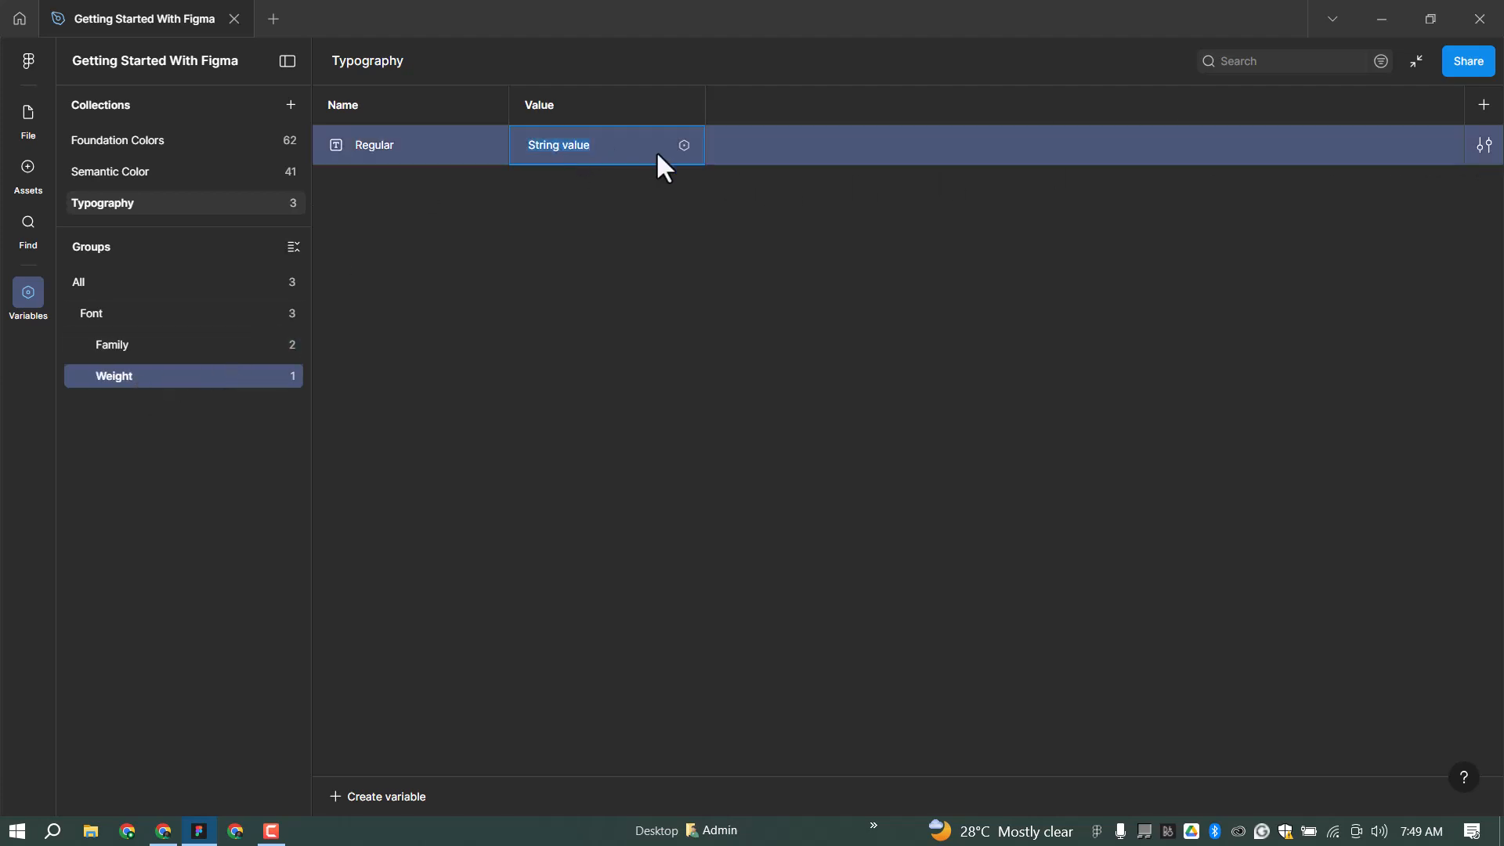
pyautogui.write('Reg')
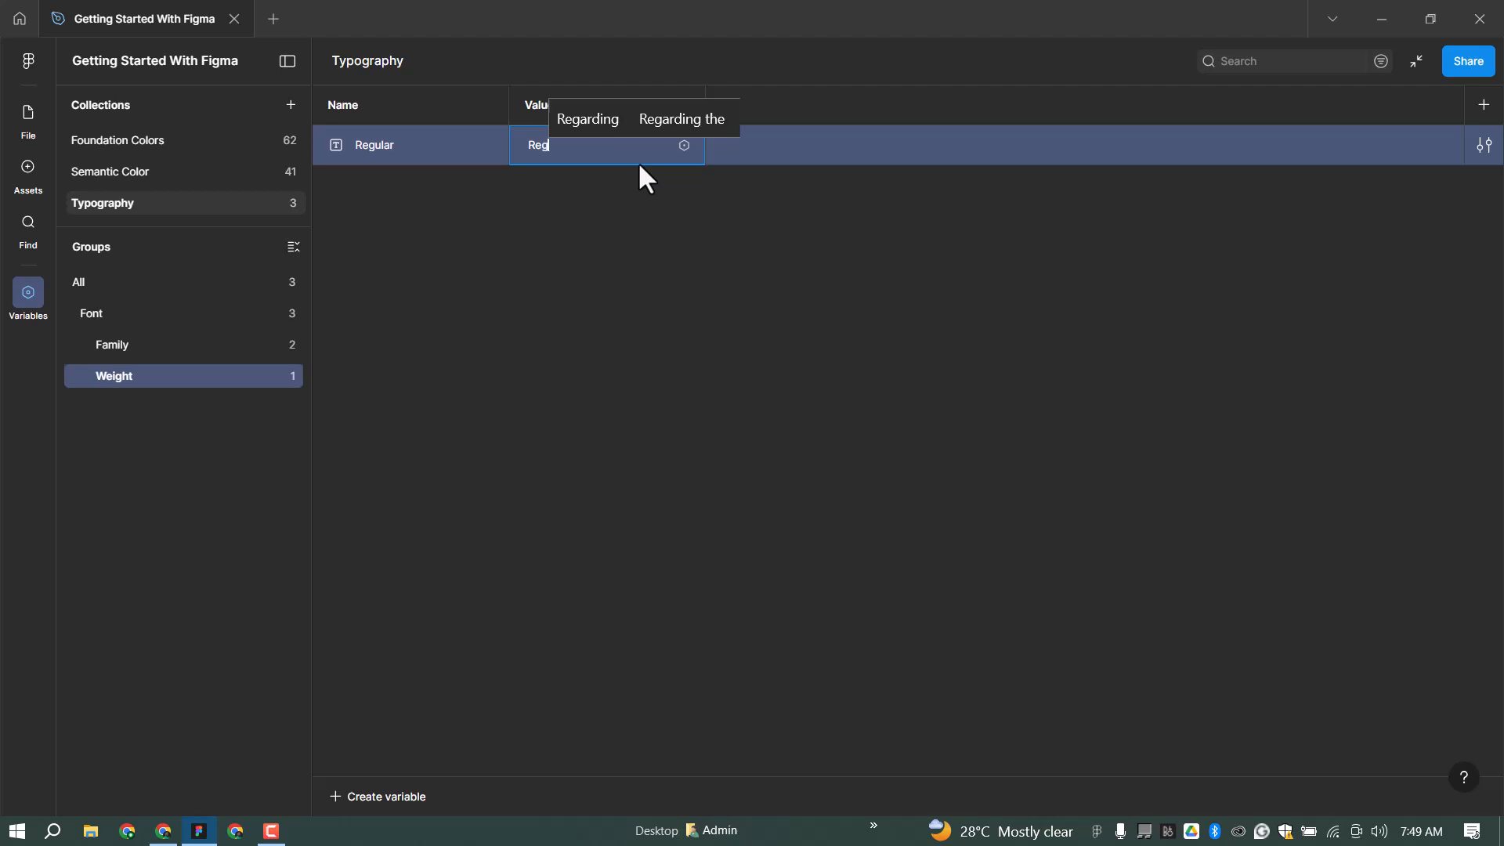
pyautogui.write('ular')
pyautogui.press('Return')
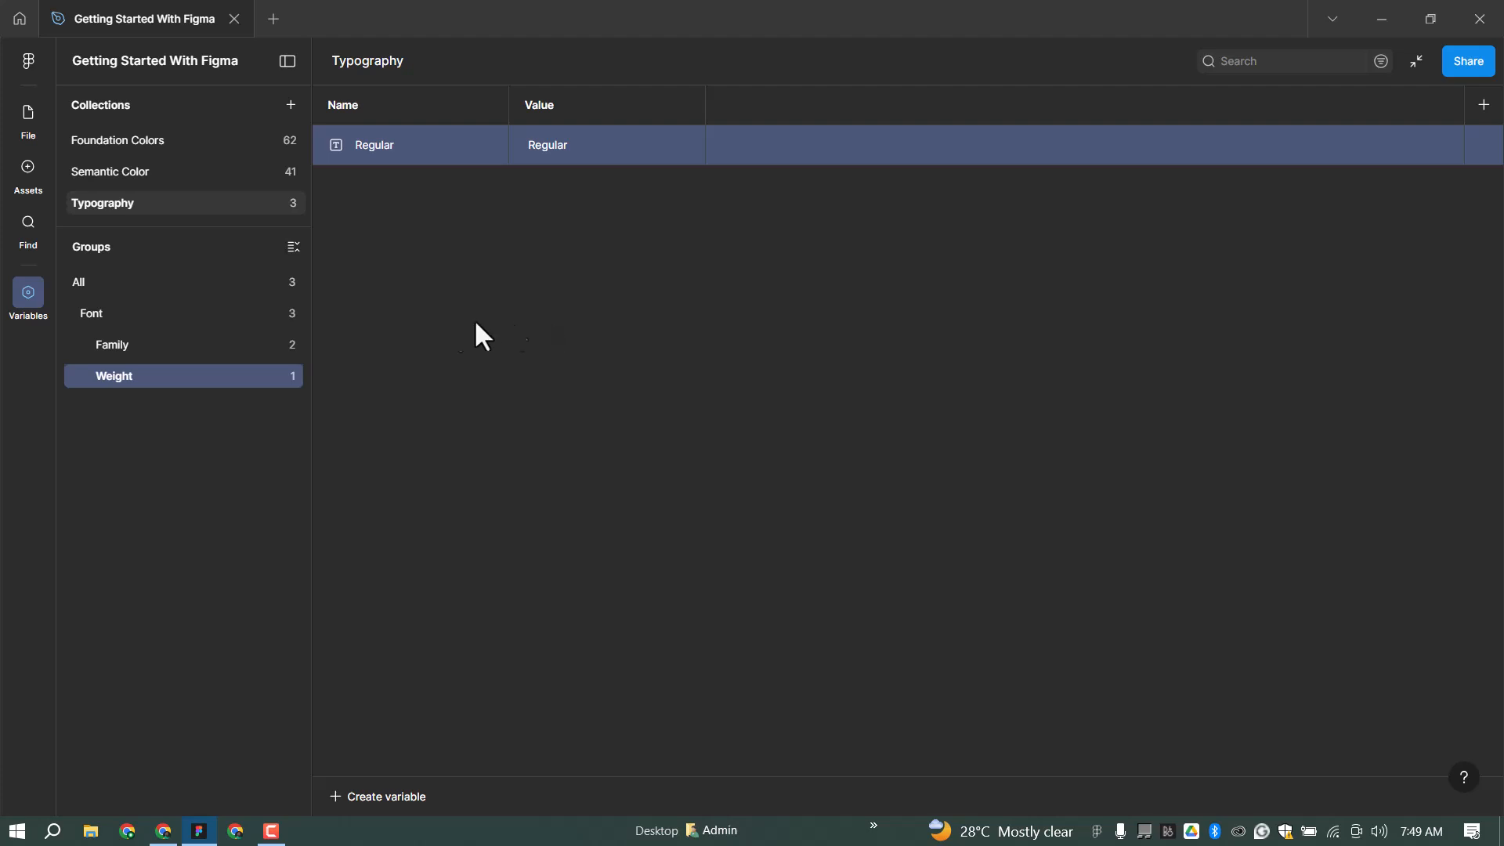
# Step: Try alternative font family values, Inter and Mont for Primary and Millard for Secondary, restoring Plus Jakarta Sans for Primary
pyautogui.click(144, 347)
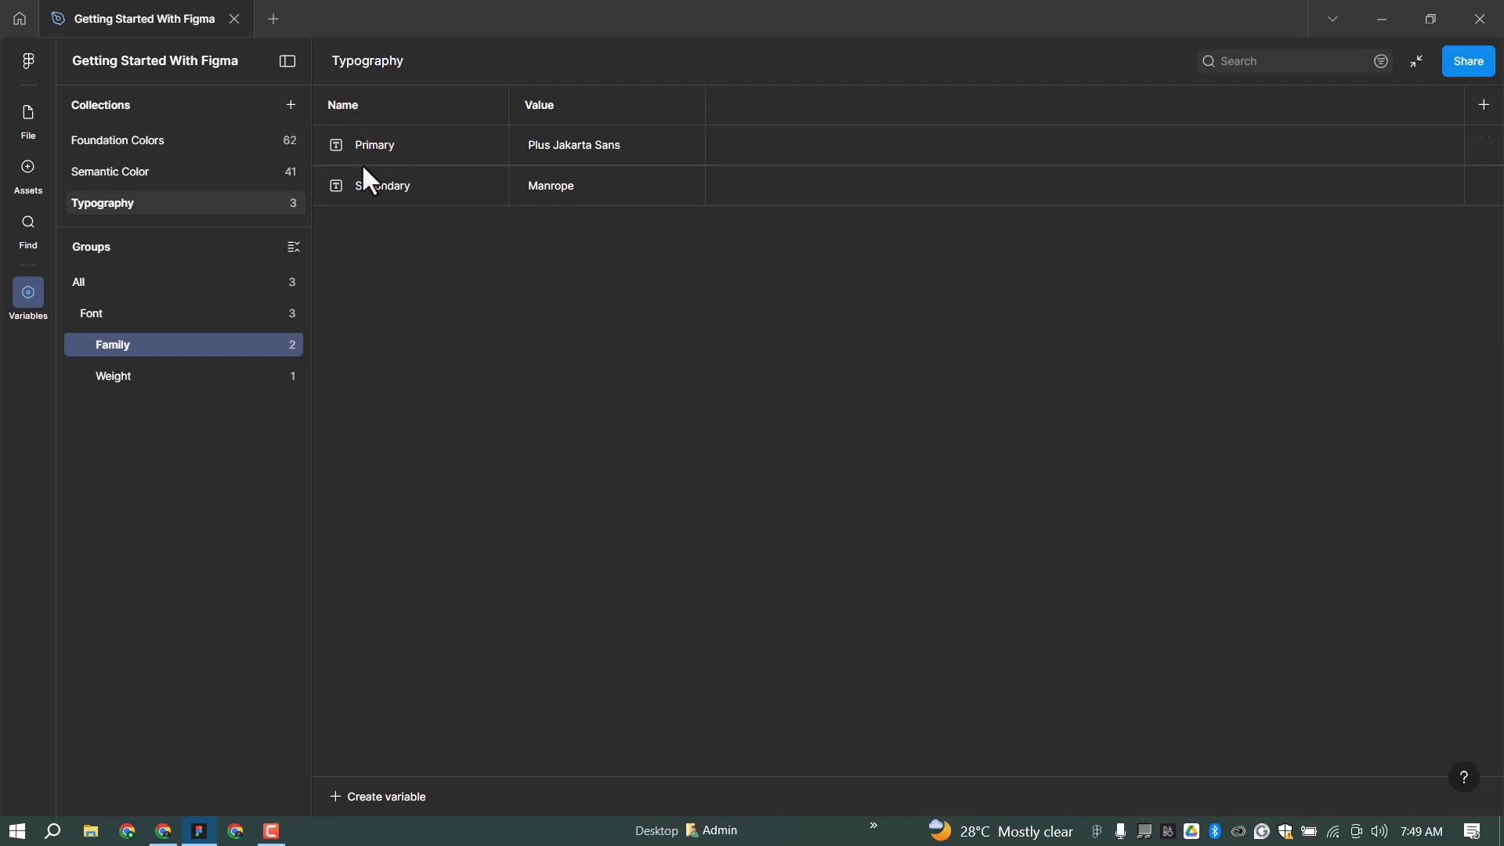
pyautogui.doubleClick(569, 152)
pyautogui.hotkey('ctrl', 'c')
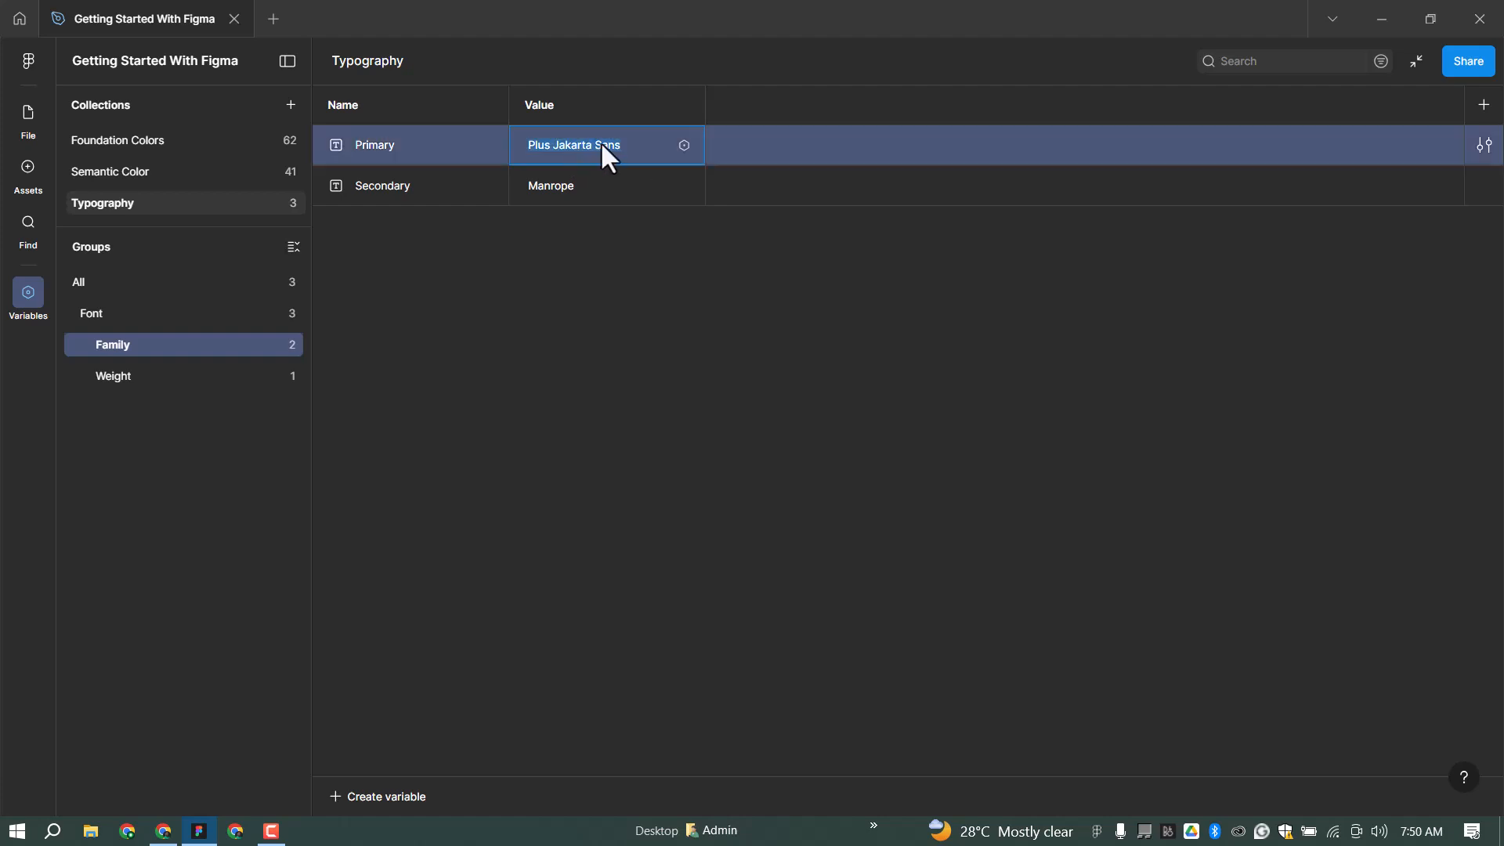
pyautogui.write('Inter')
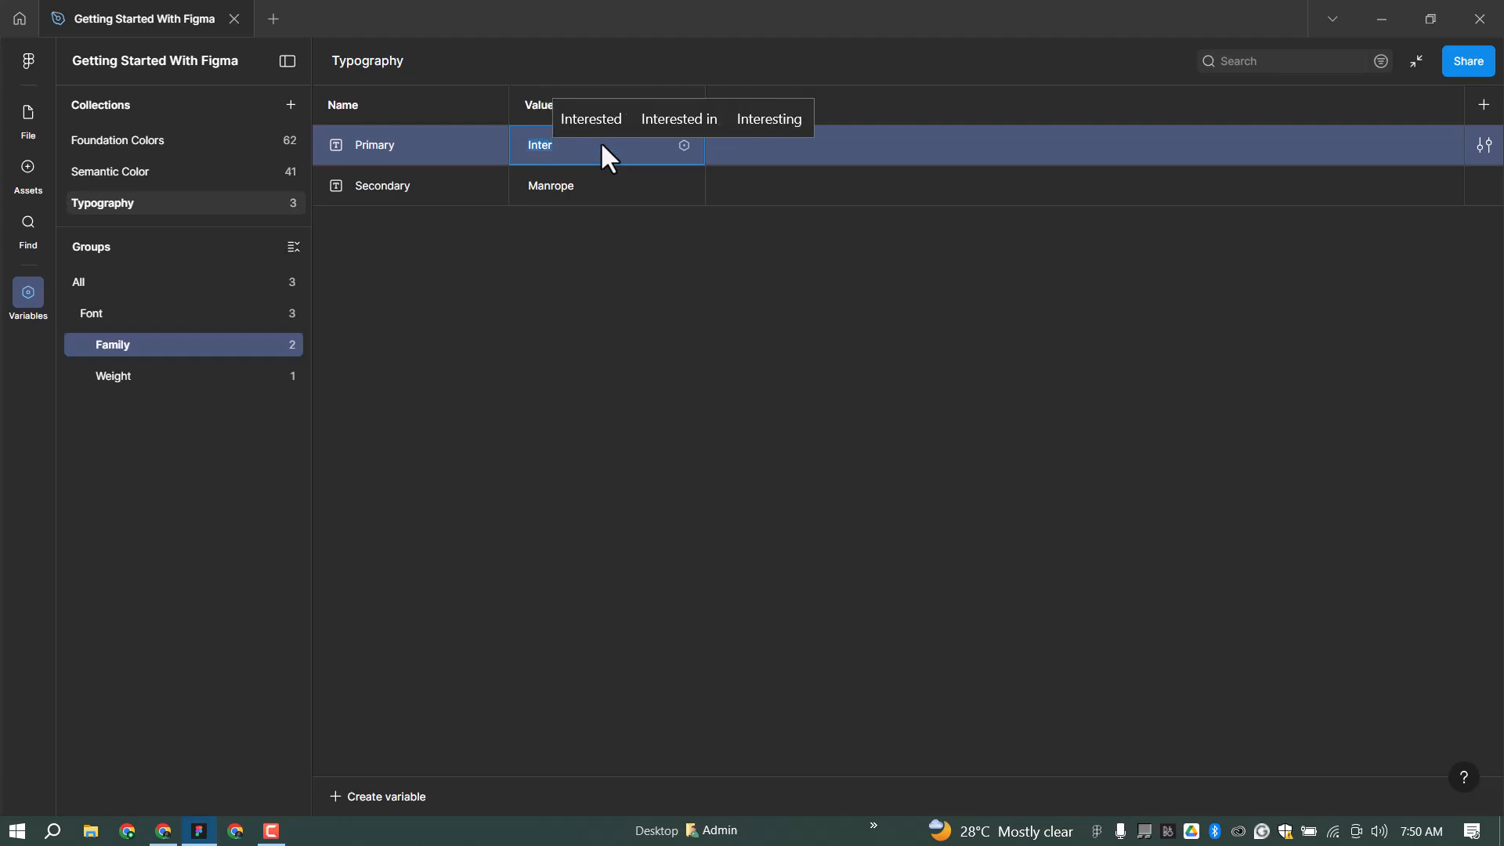
pyautogui.press('BackSpace')
pyautogui.press('BackSpace')
pyautogui.press('BackSpace')
pyautogui.press('BackSpace')
pyautogui.press('BackSpace')
pyautogui.write('Mont')
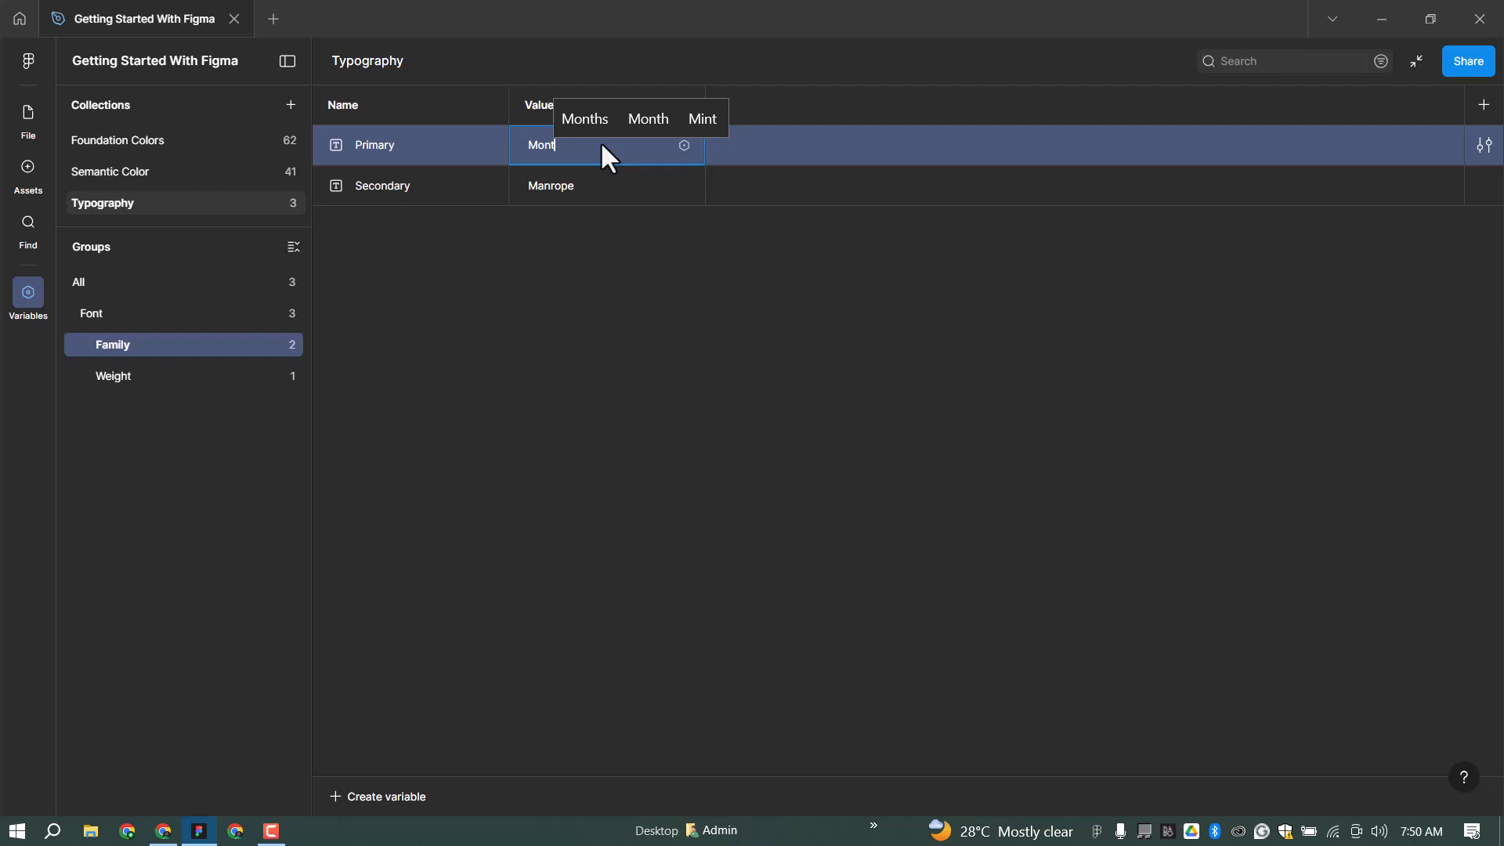
pyautogui.hotkey('ctrl', 'a')
pyautogui.hotkey('ctrl', 'v')
pyautogui.doubleClick(557, 185)
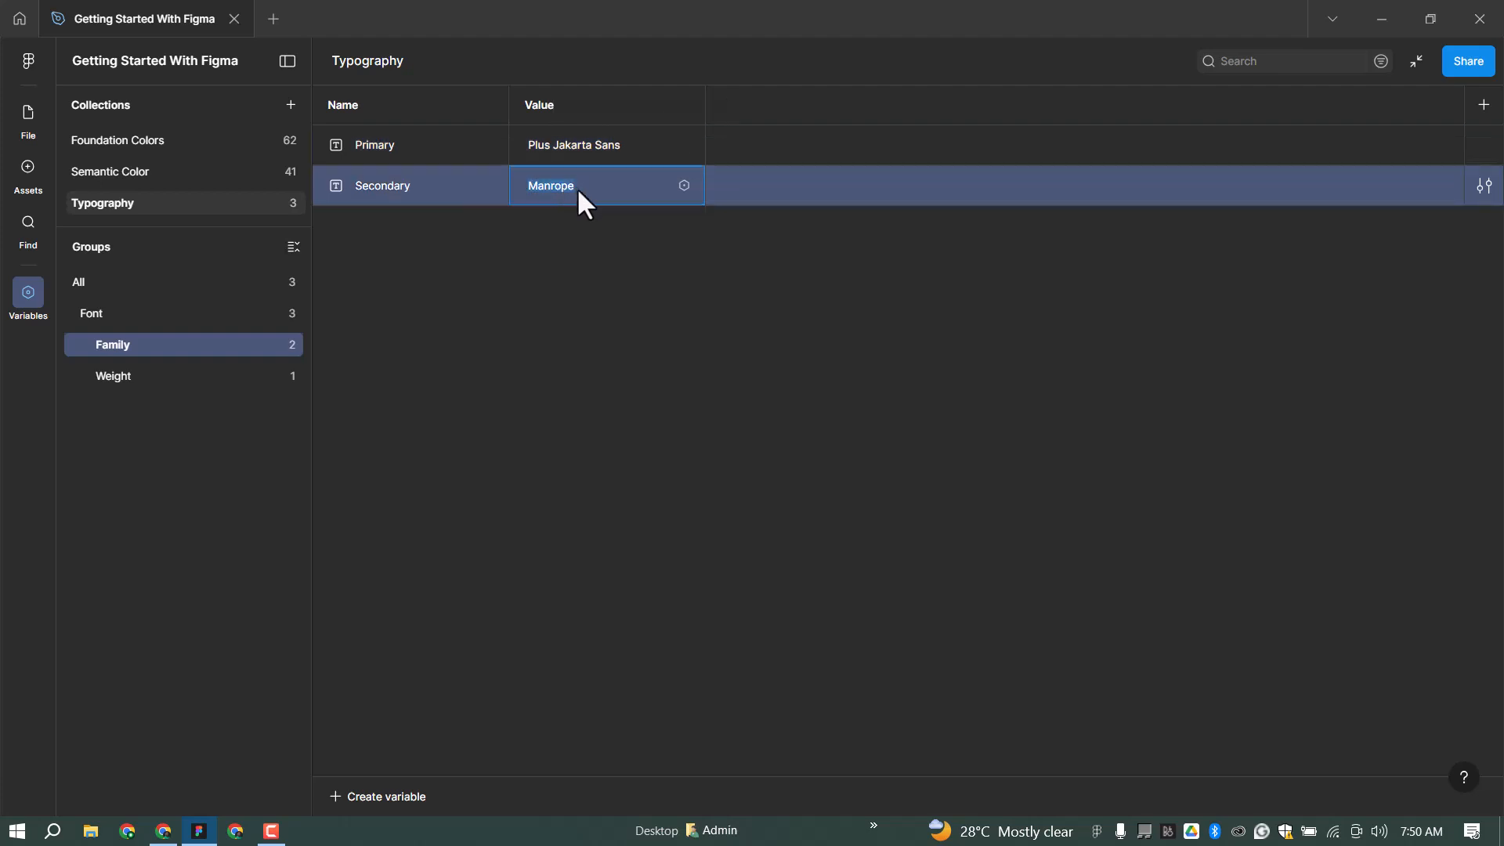
pyautogui.write('Millard')
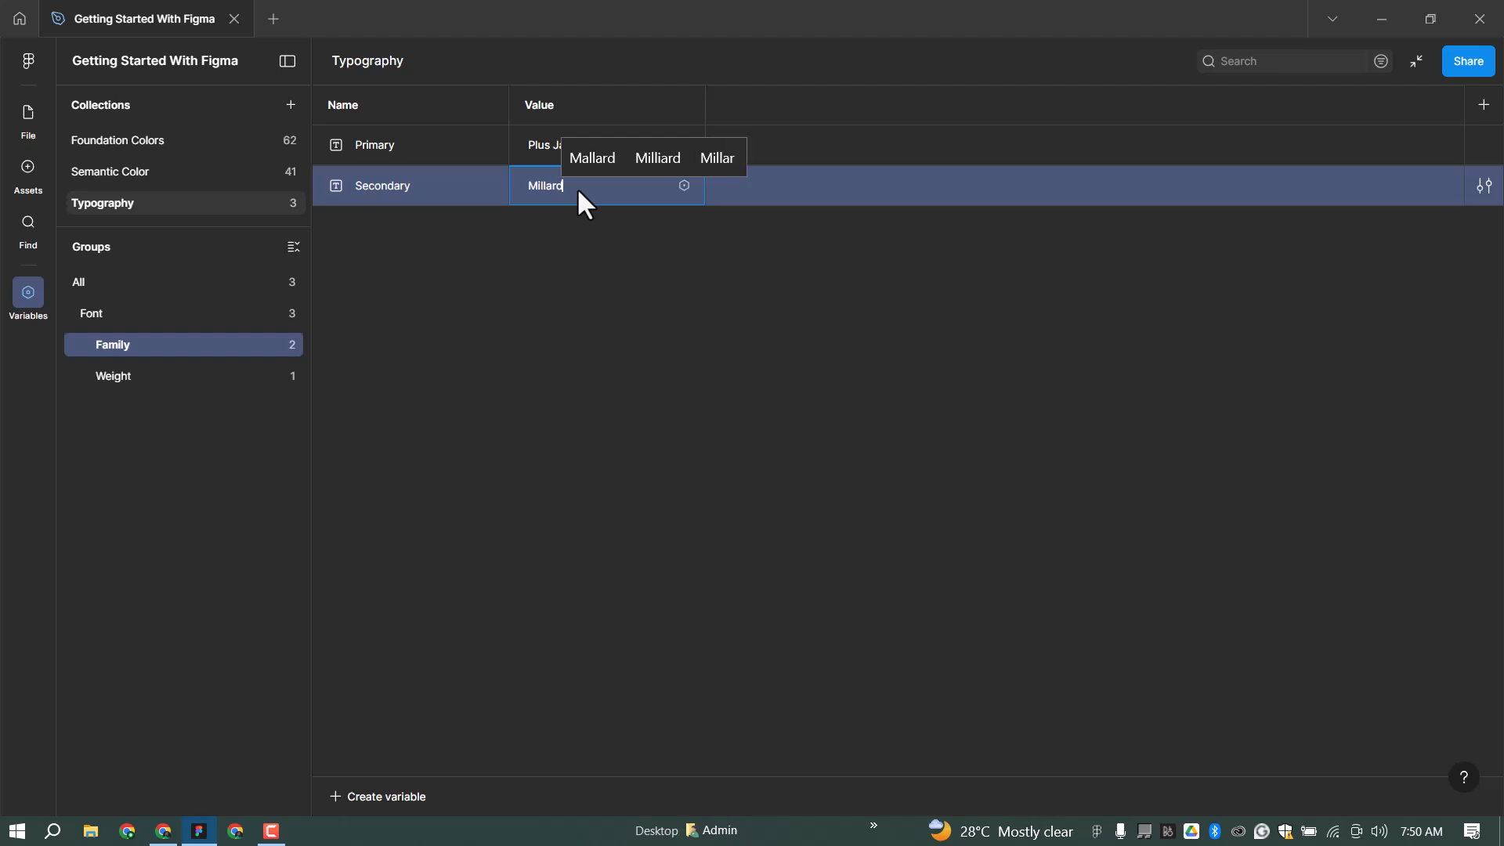
# Step: Limit the scope of the Regular weight variable to Font weight or style and close its details
pyautogui.click(144, 377)
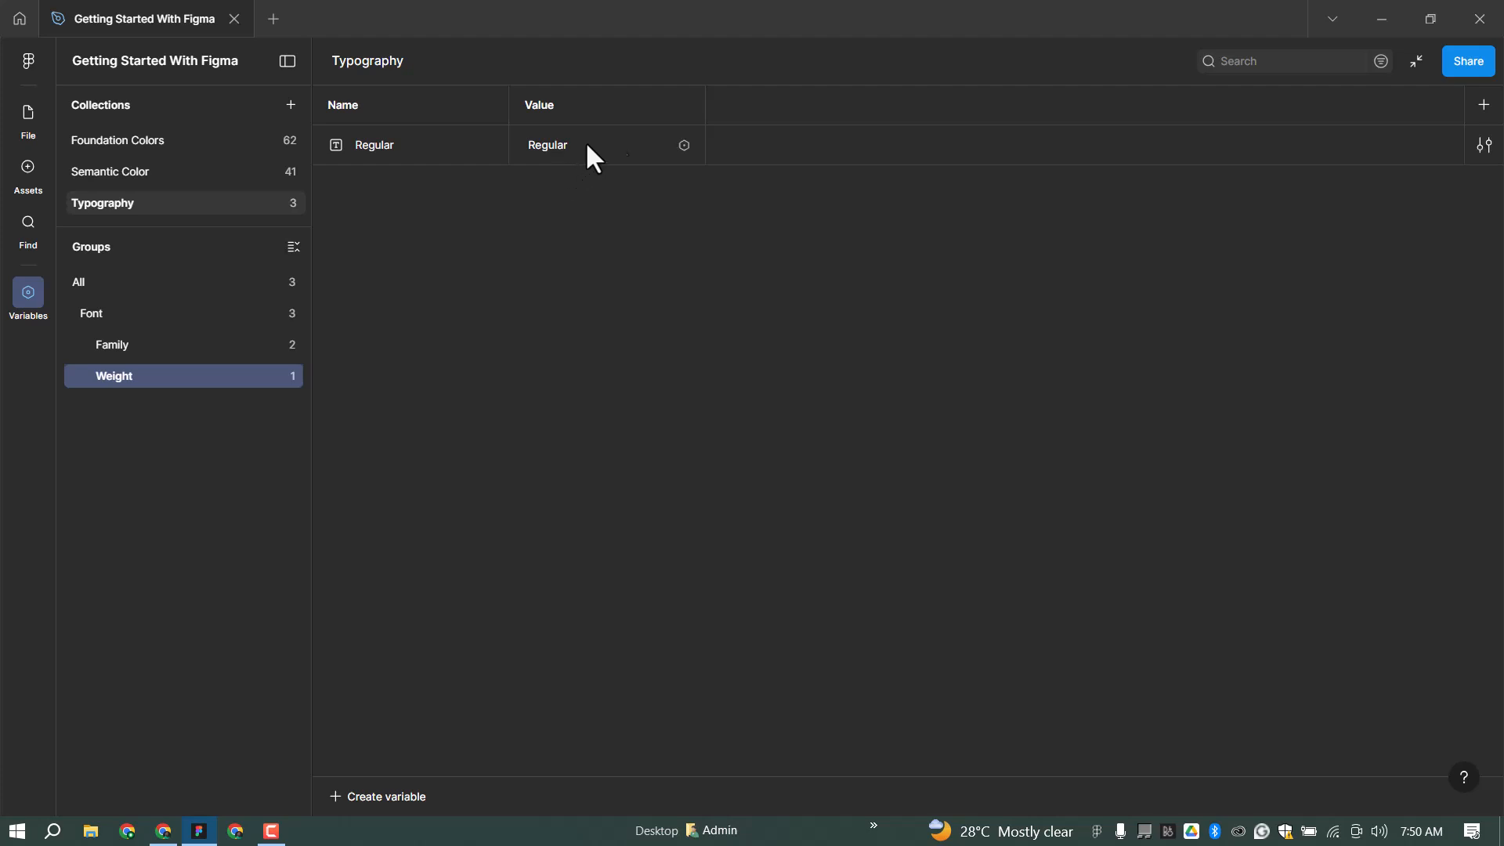
pyautogui.click(618, 142)
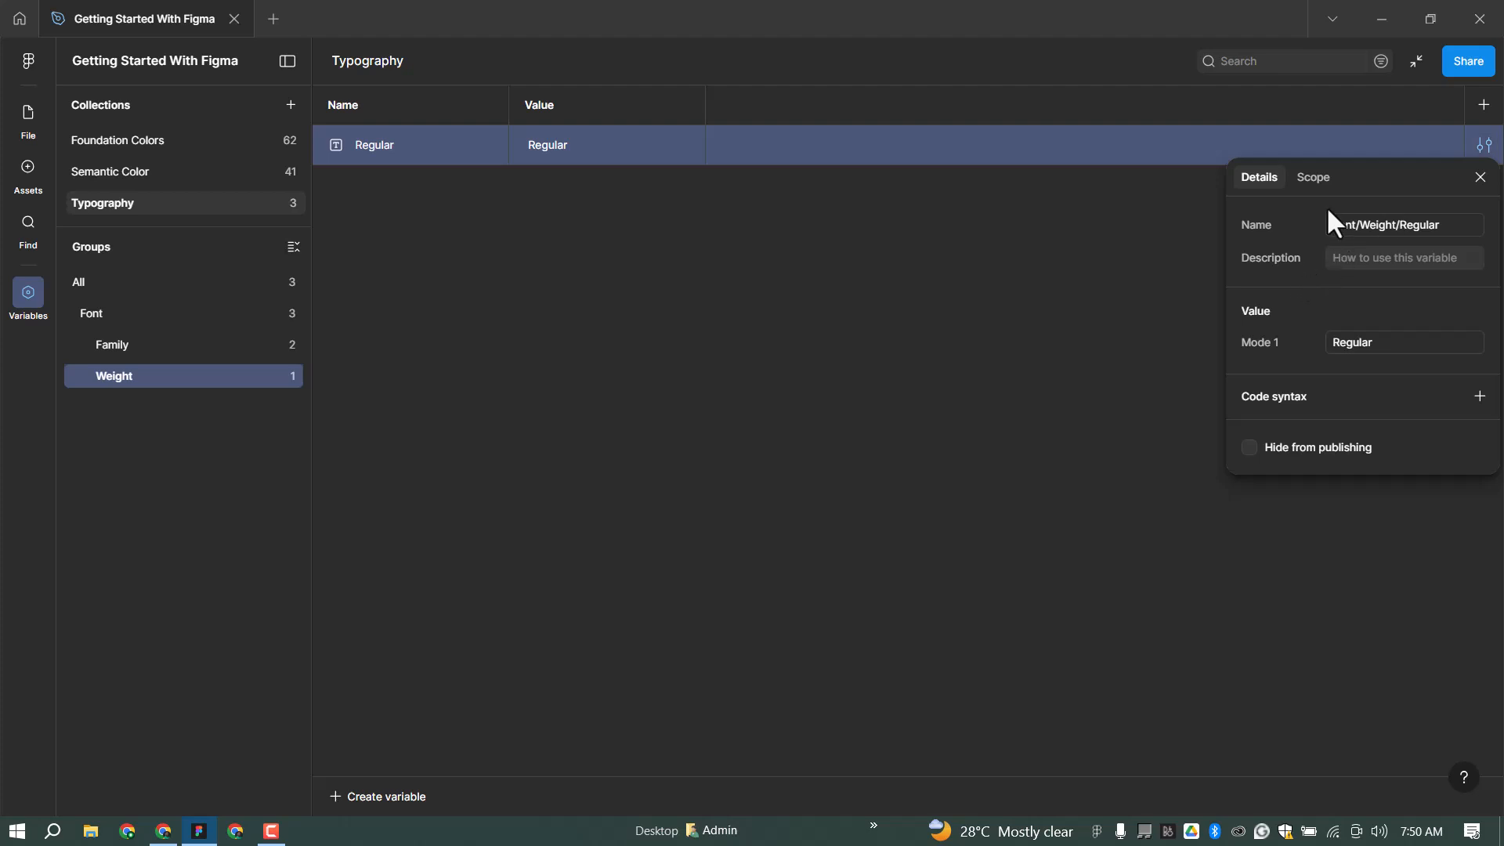
pyautogui.click(1315, 179)
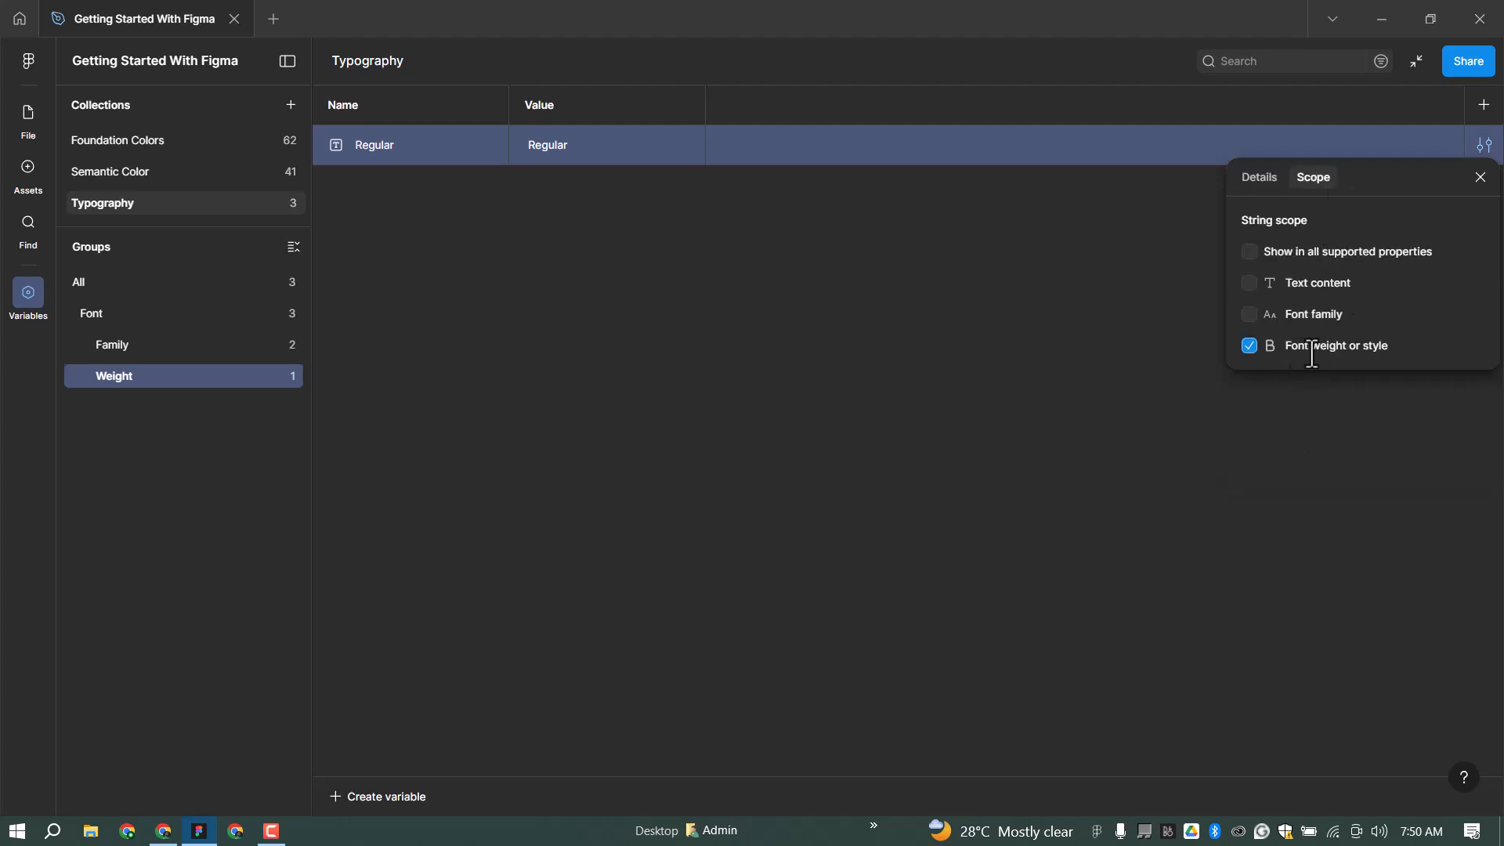
pyautogui.click(1479, 178)
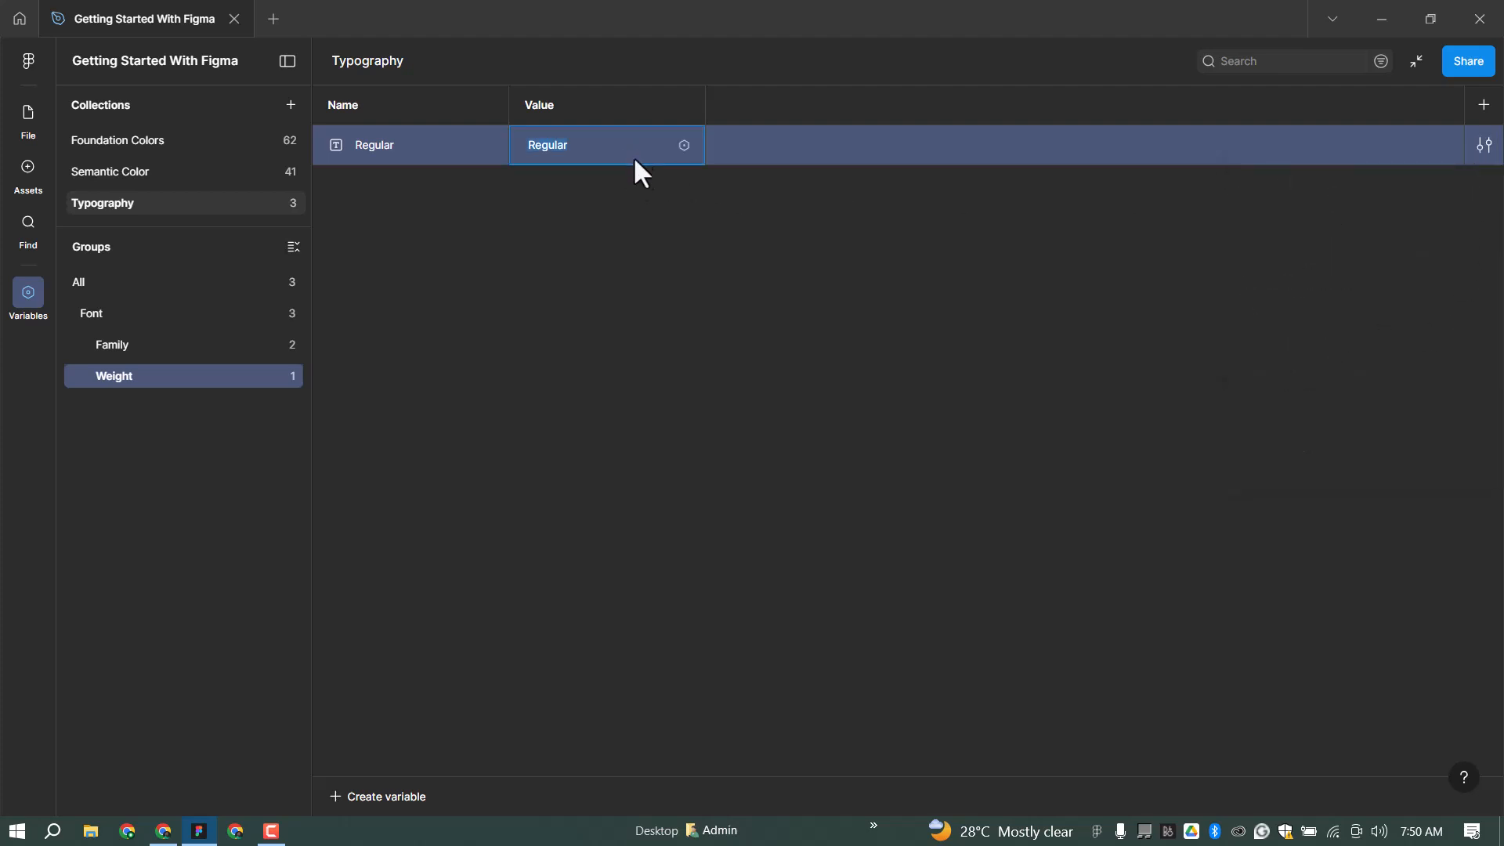
pyautogui.rightClick(636, 154)
pyautogui.click(712, 344)
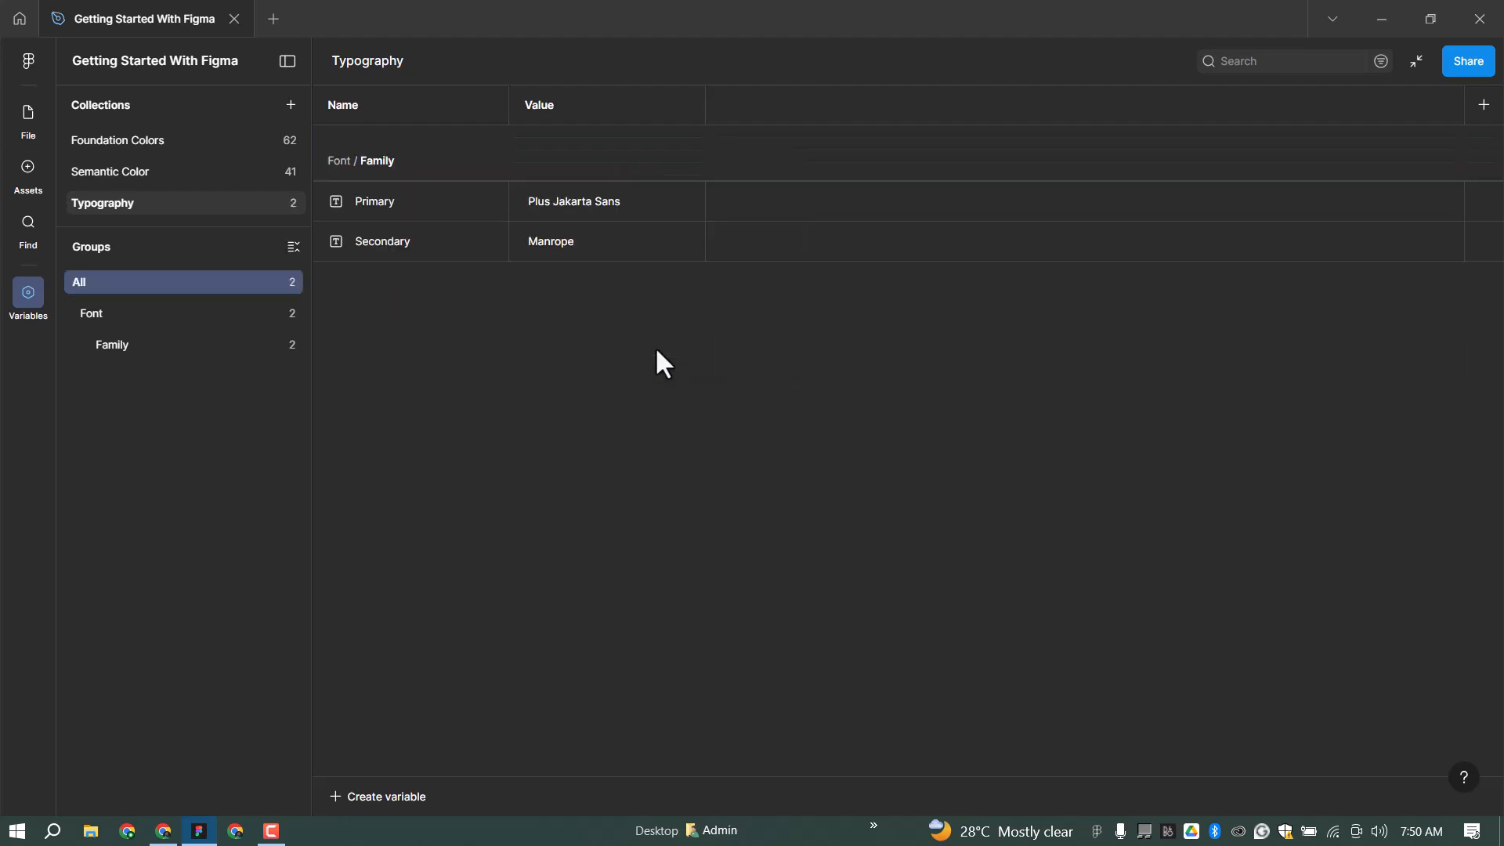
pyautogui.hotkey('ctrl', 'z')
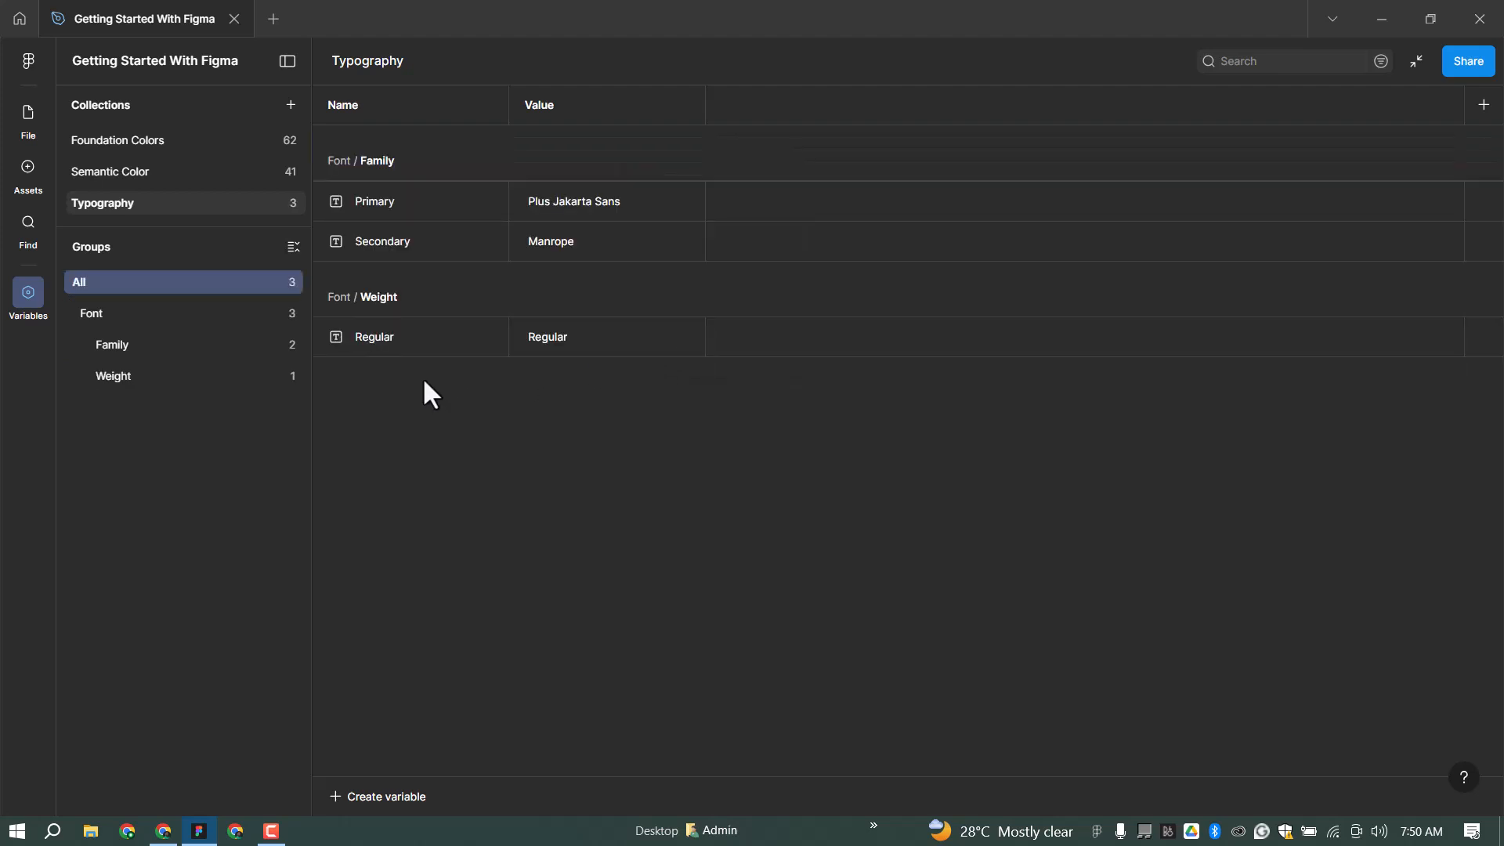
# Step: Duplicate the Regular variable in the Weight group, naming the copy Semi Bold with the value SemiBold
pyautogui.click(171, 380)
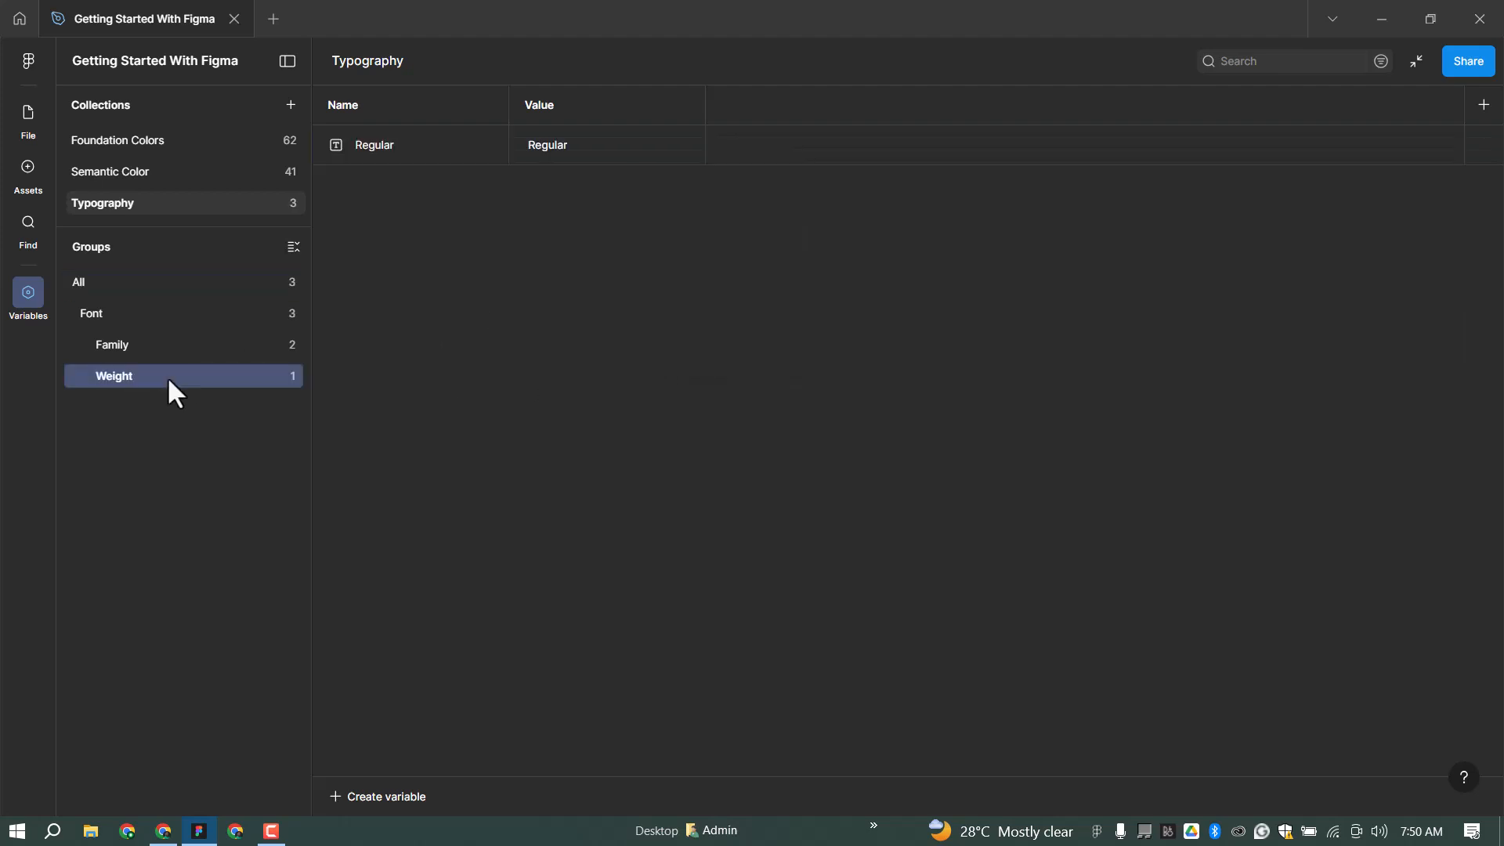
pyautogui.click(465, 146)
pyautogui.rightClick(808, 146)
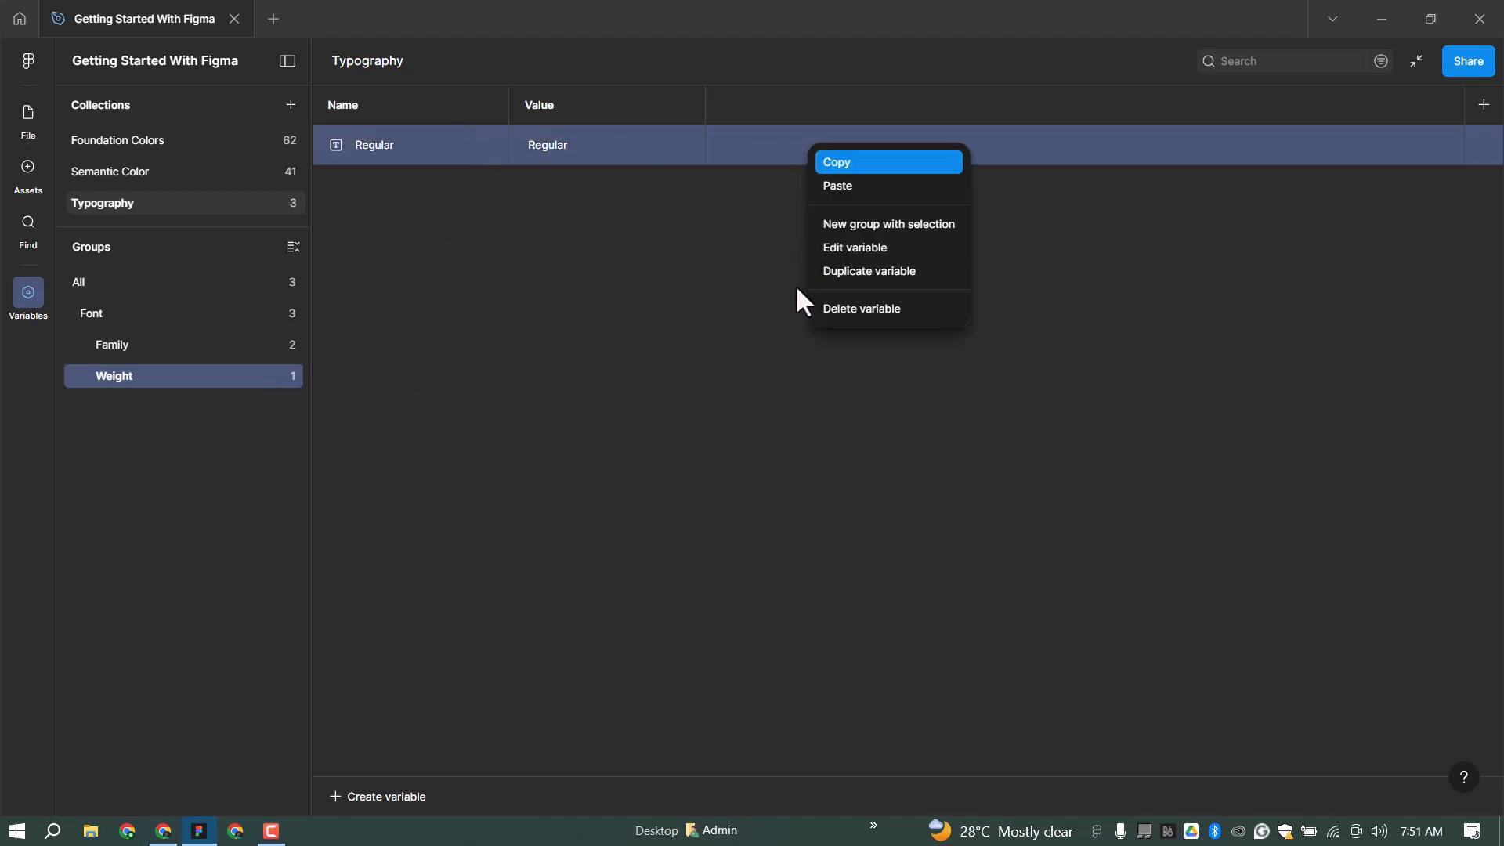
pyautogui.click(872, 269)
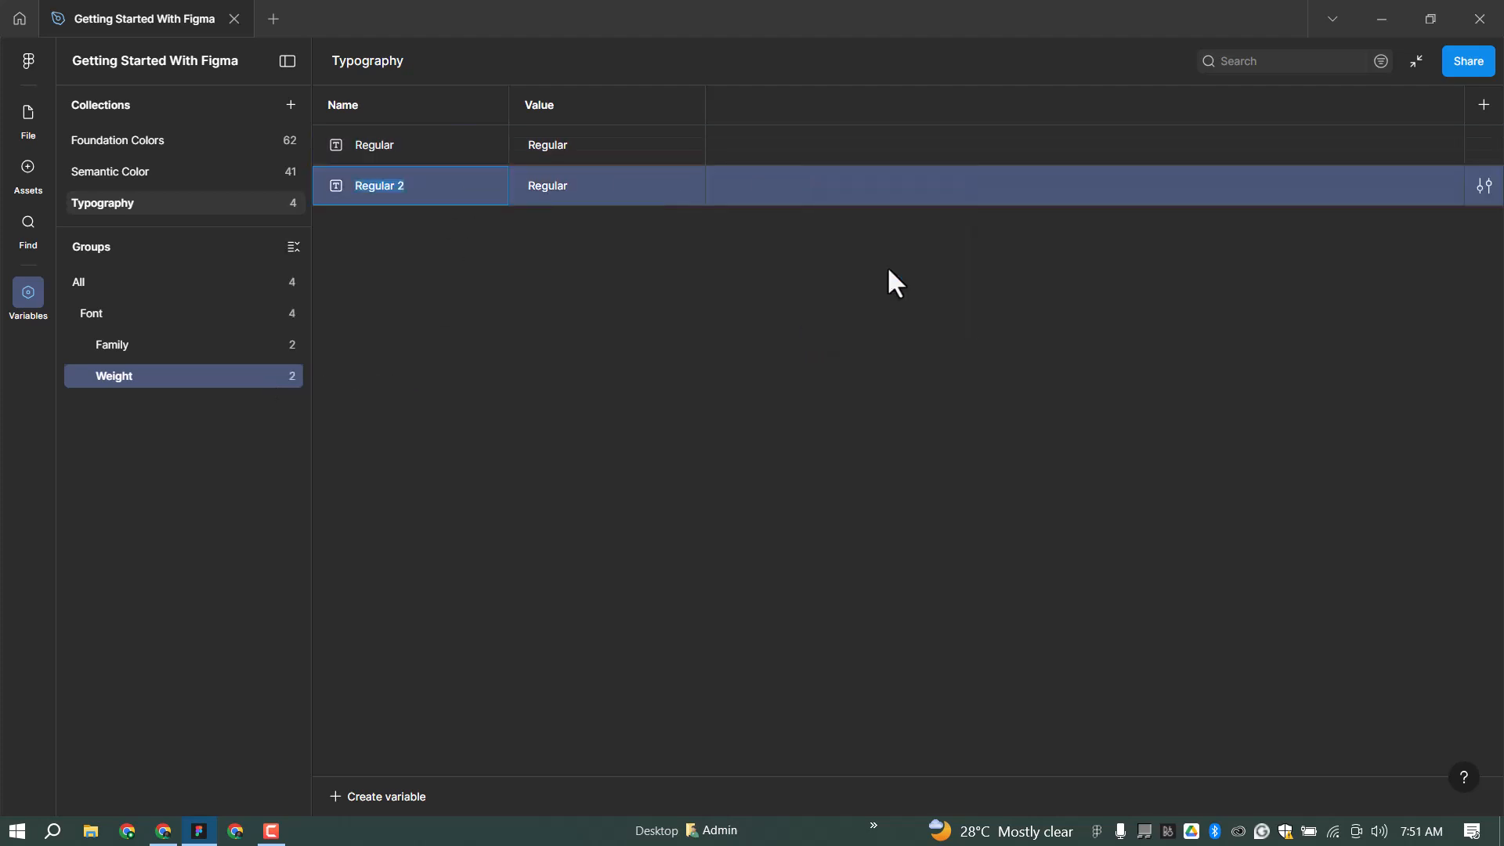
pyautogui.write('Semi o')
pyautogui.press('BackSpace')
pyautogui.write('Bold')
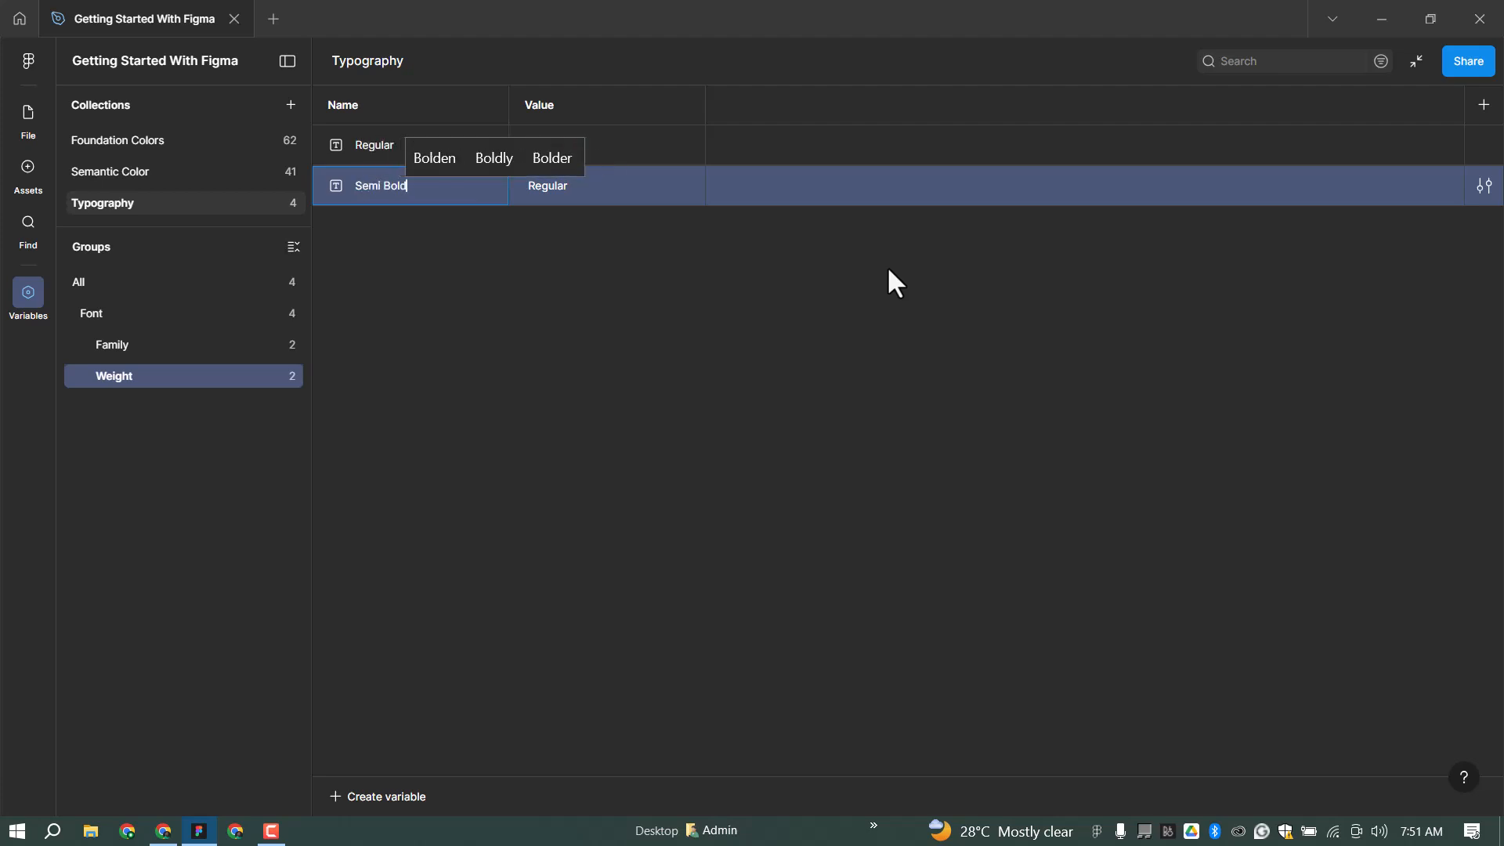
pyautogui.press('Tab')
pyautogui.write('Se')
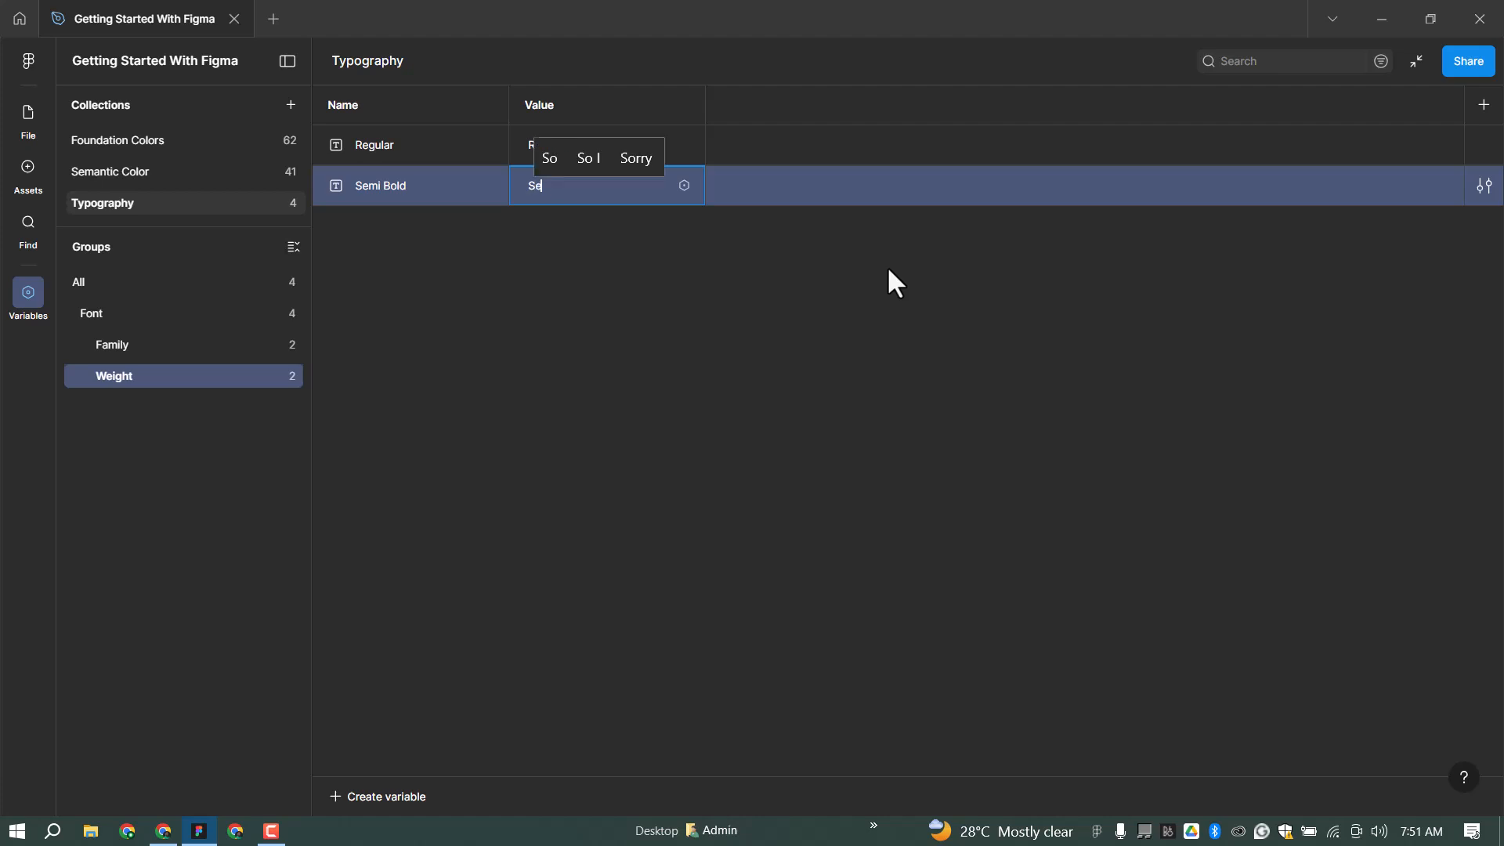
pyautogui.write('miBold')
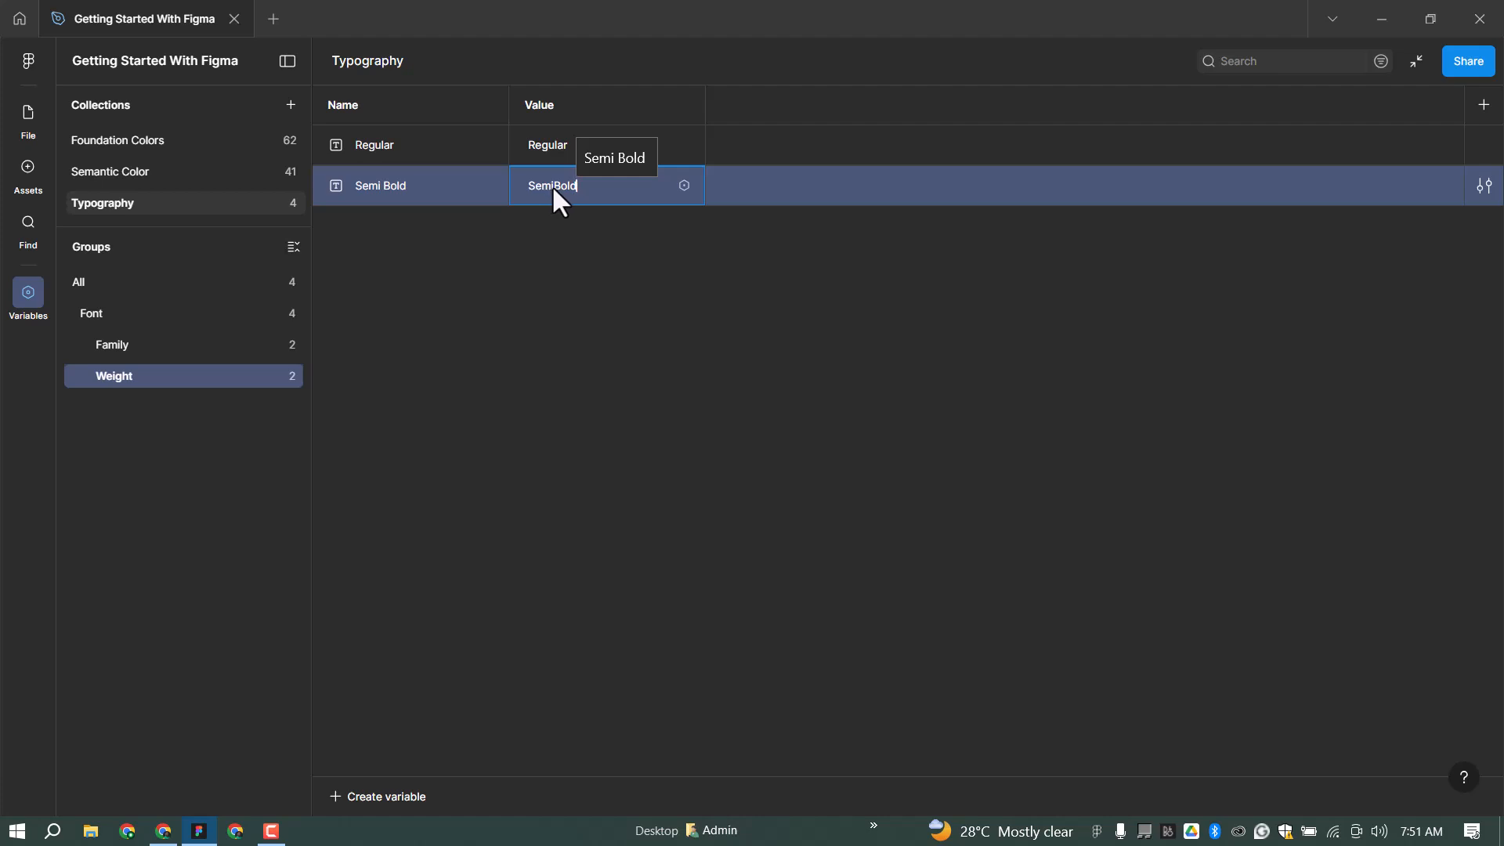
# Step: Duplicate the Semi Bold weight variable and give the copy the name Bold and the value Bold
pyautogui.rightClick(438, 197)
pyautogui.click(477, 316)
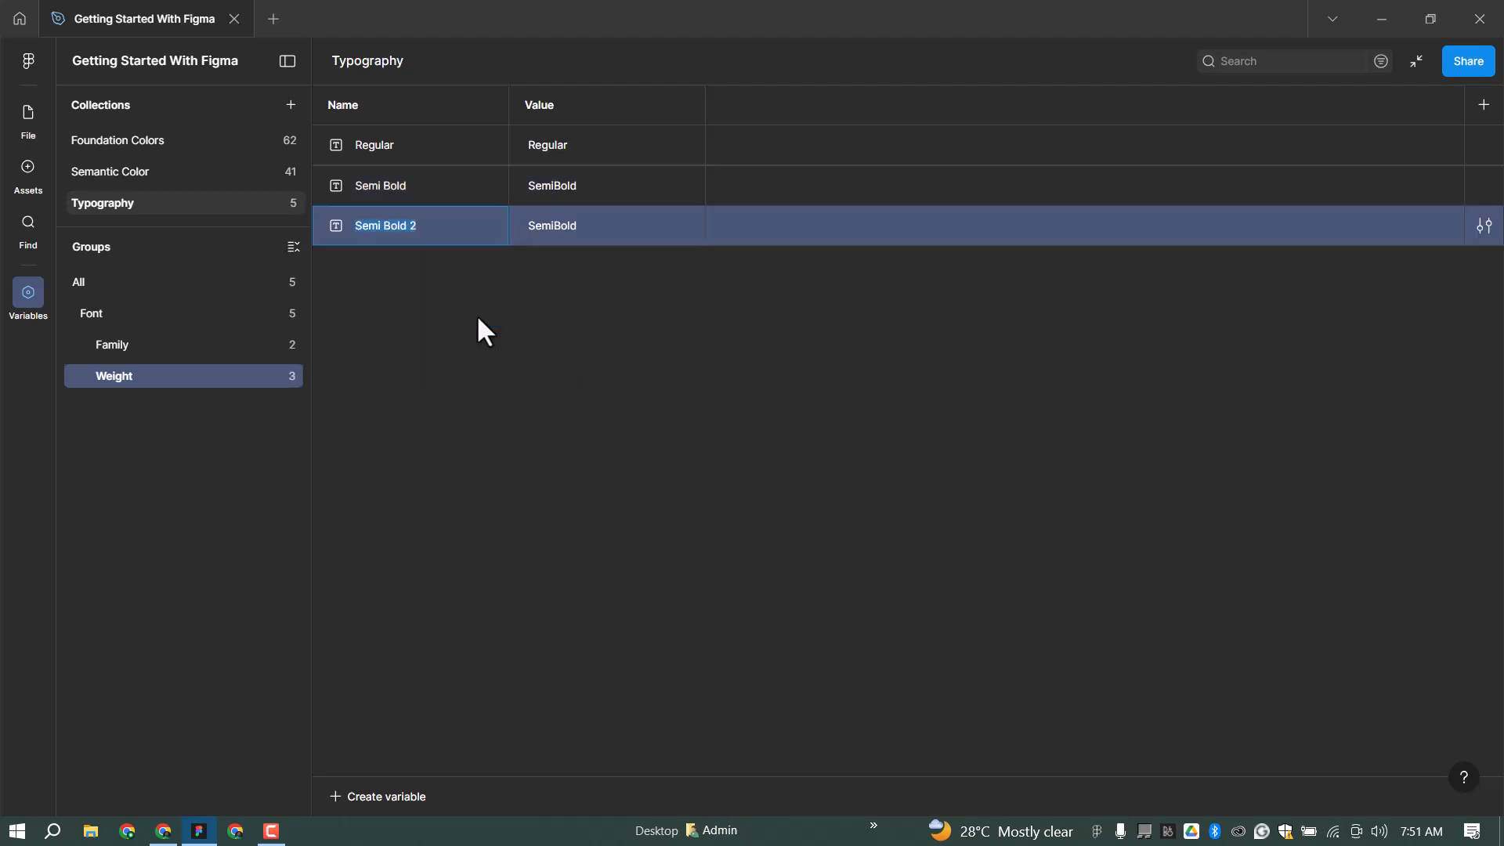
pyautogui.write('Bold')
pyautogui.press('Tab')
pyautogui.write('Bold')
# Step: Duplicate the Bold weight variable, naming the copy Extra Bold with the value ExtraBold
pyautogui.rightClick(771, 228)
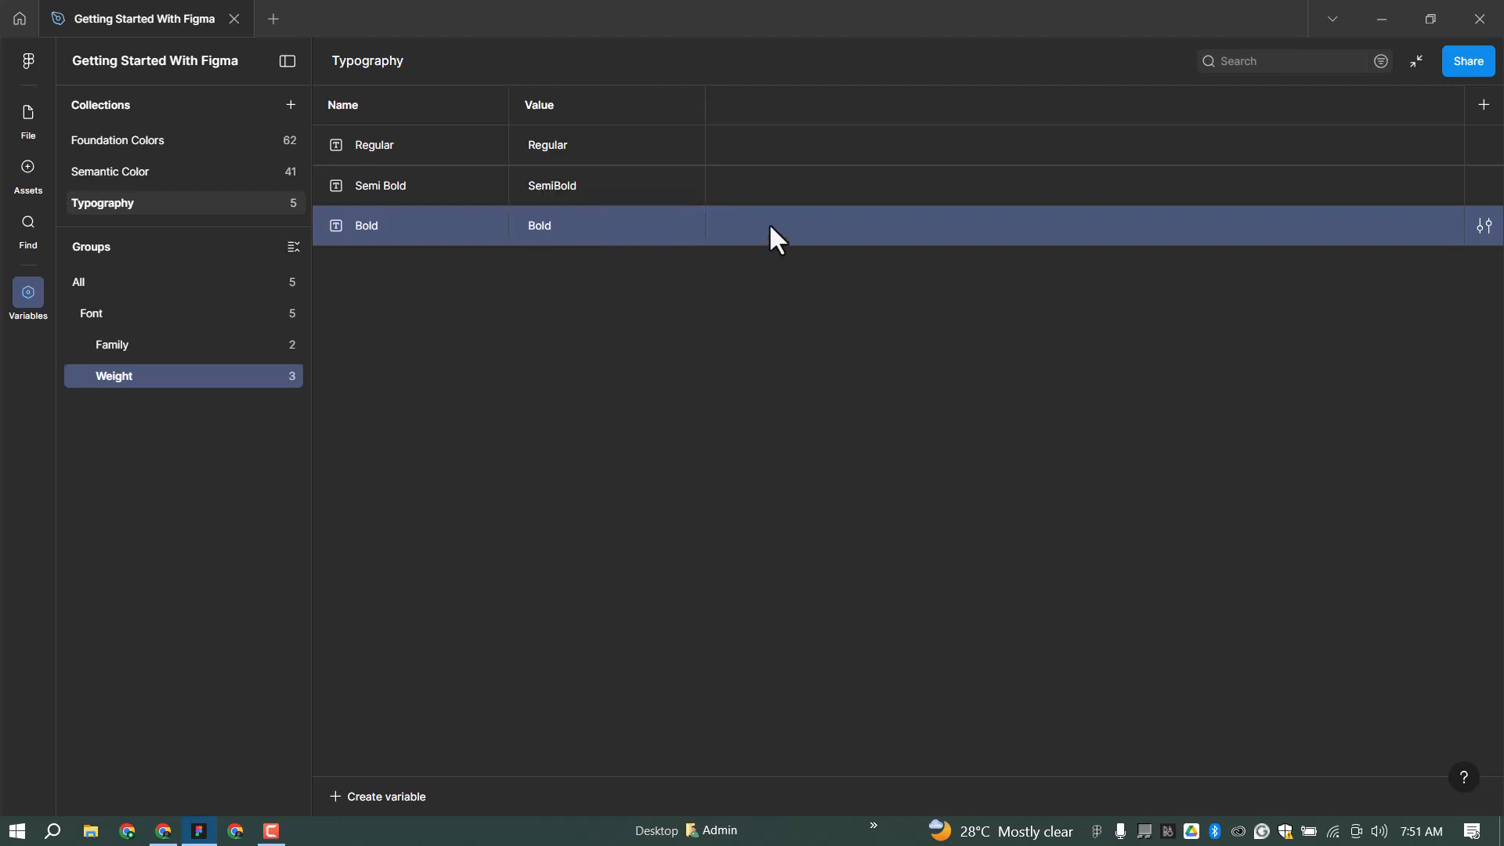
pyautogui.click(817, 357)
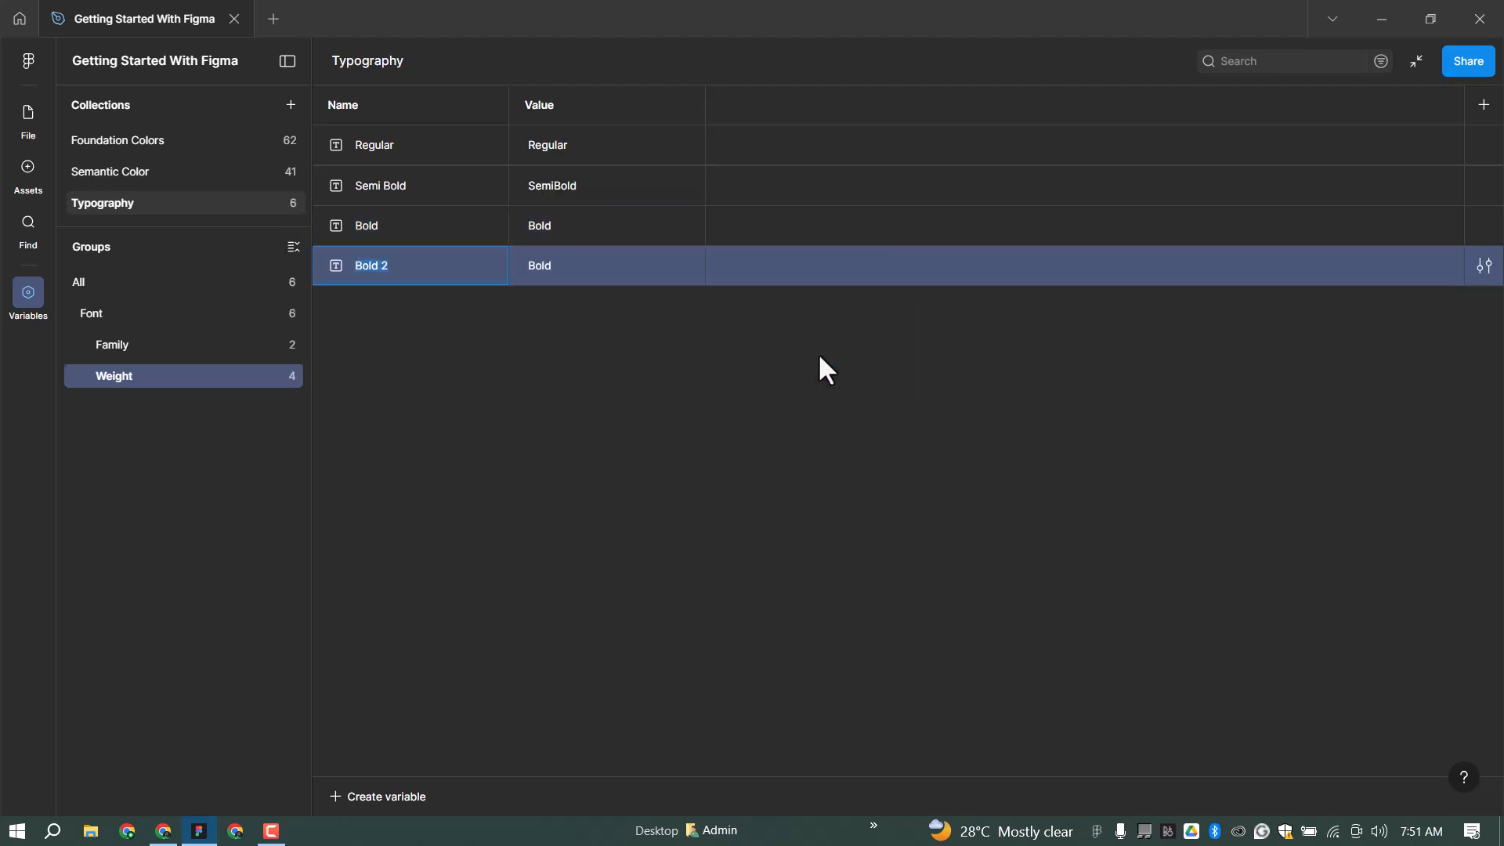
pyautogui.write('Extra ')
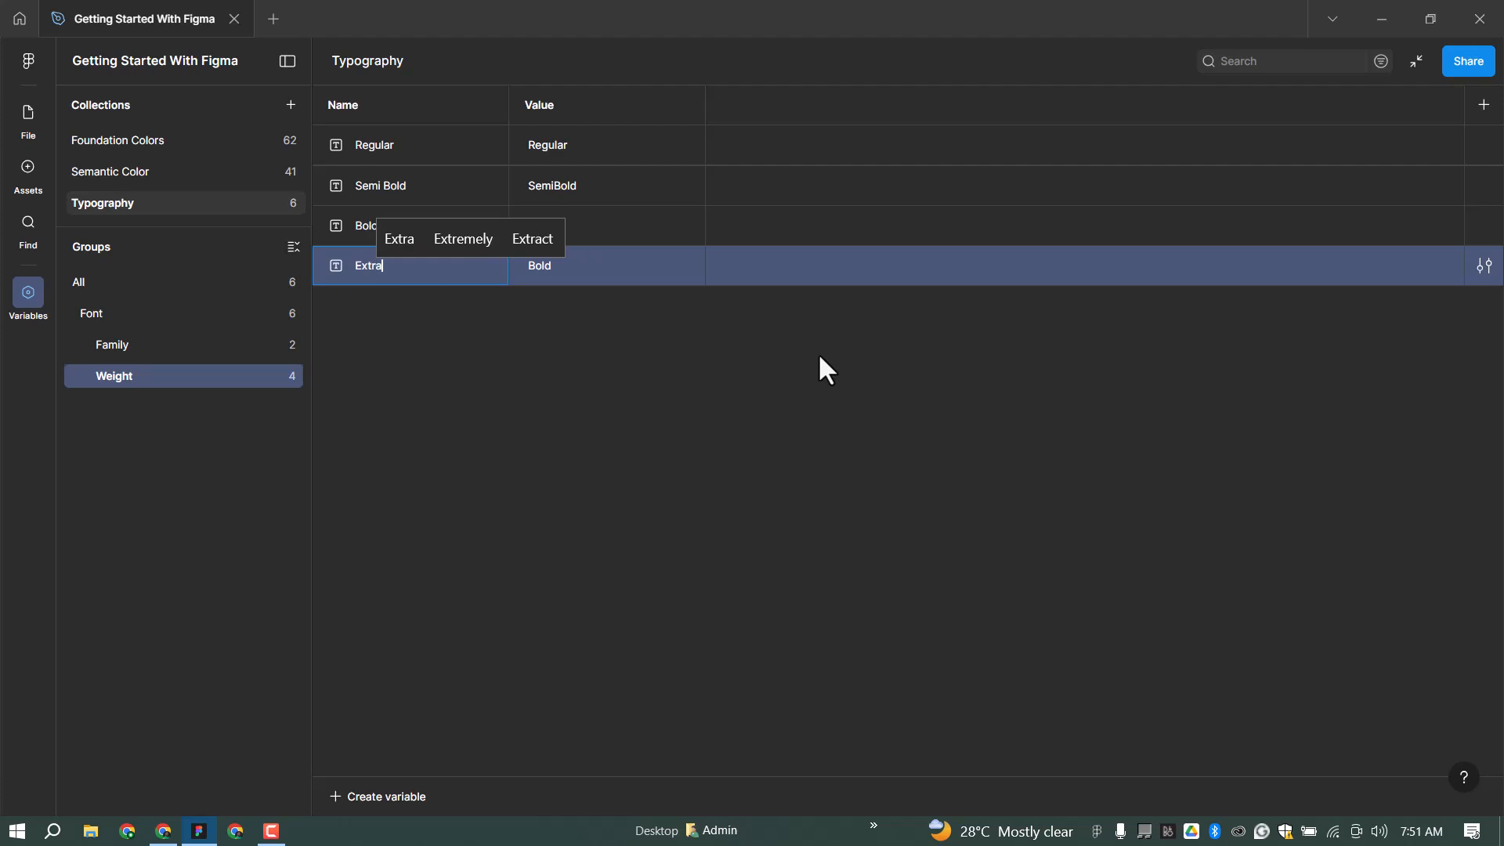
pyautogui.write('Bold')
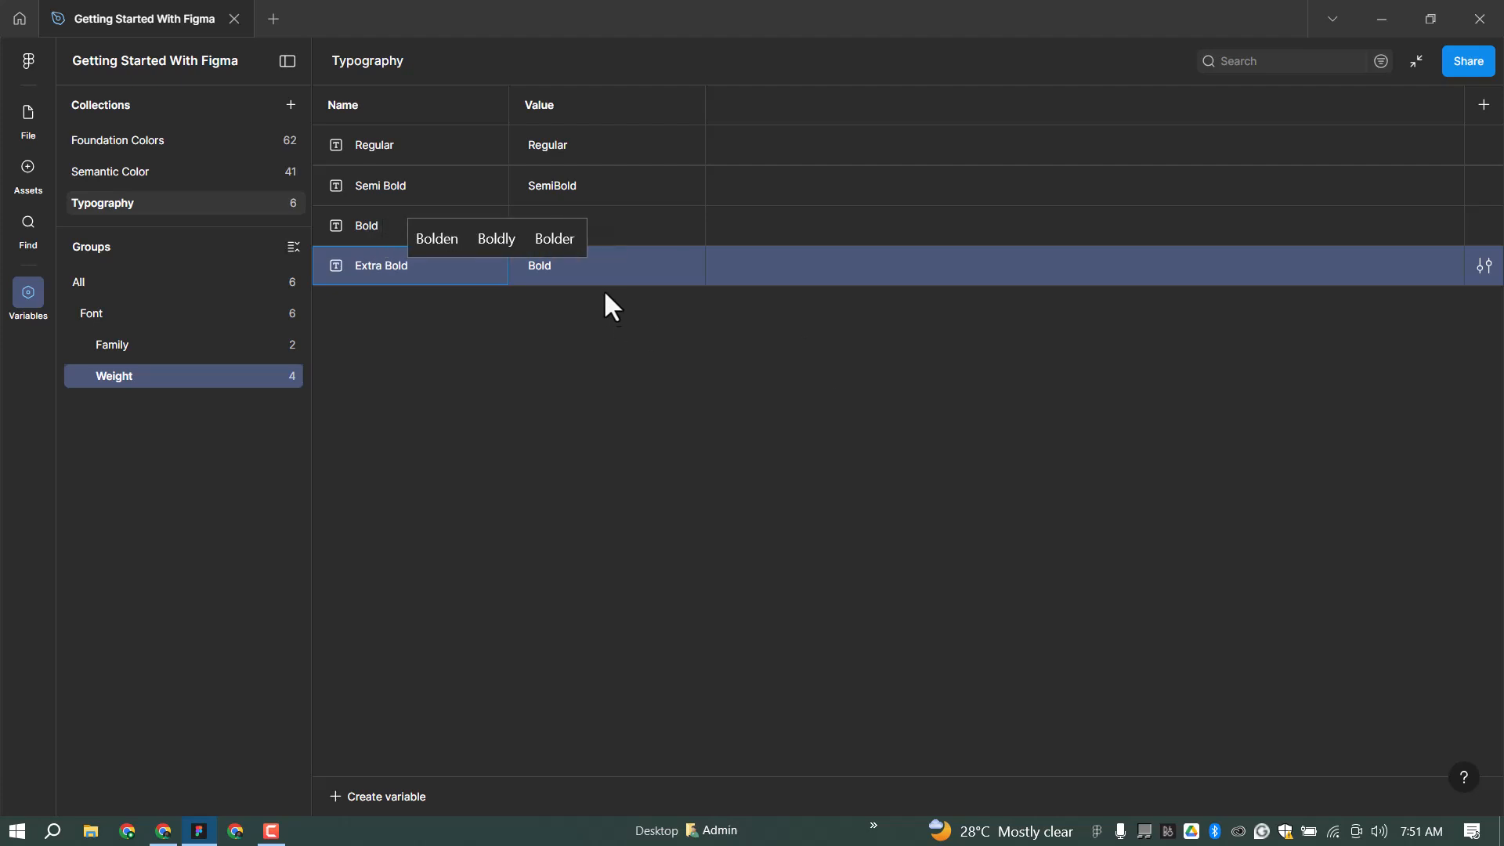
pyautogui.click(595, 270)
pyautogui.write('Ex')
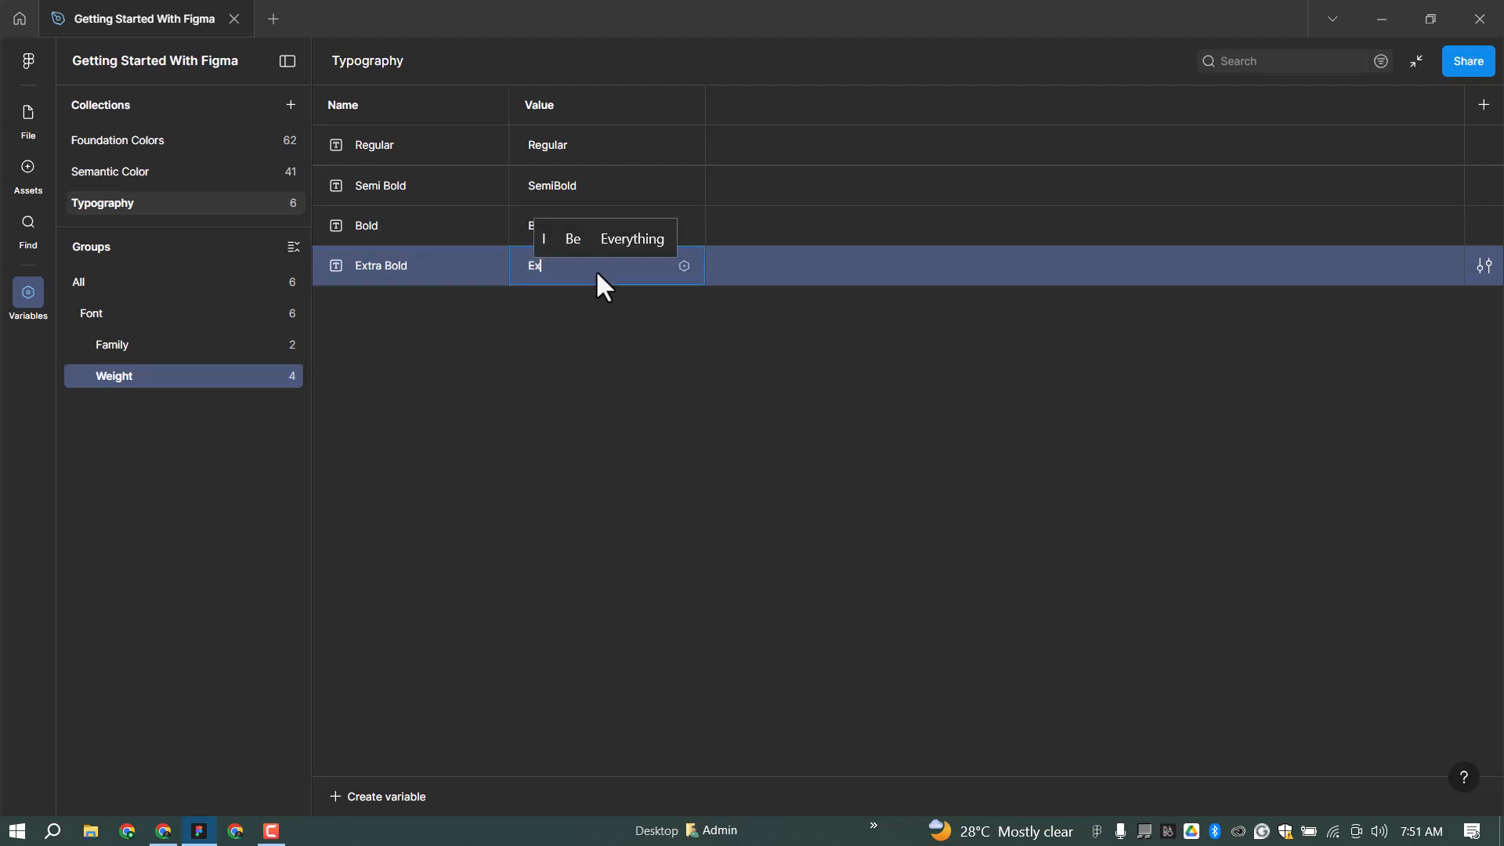
pyautogui.write('traB')
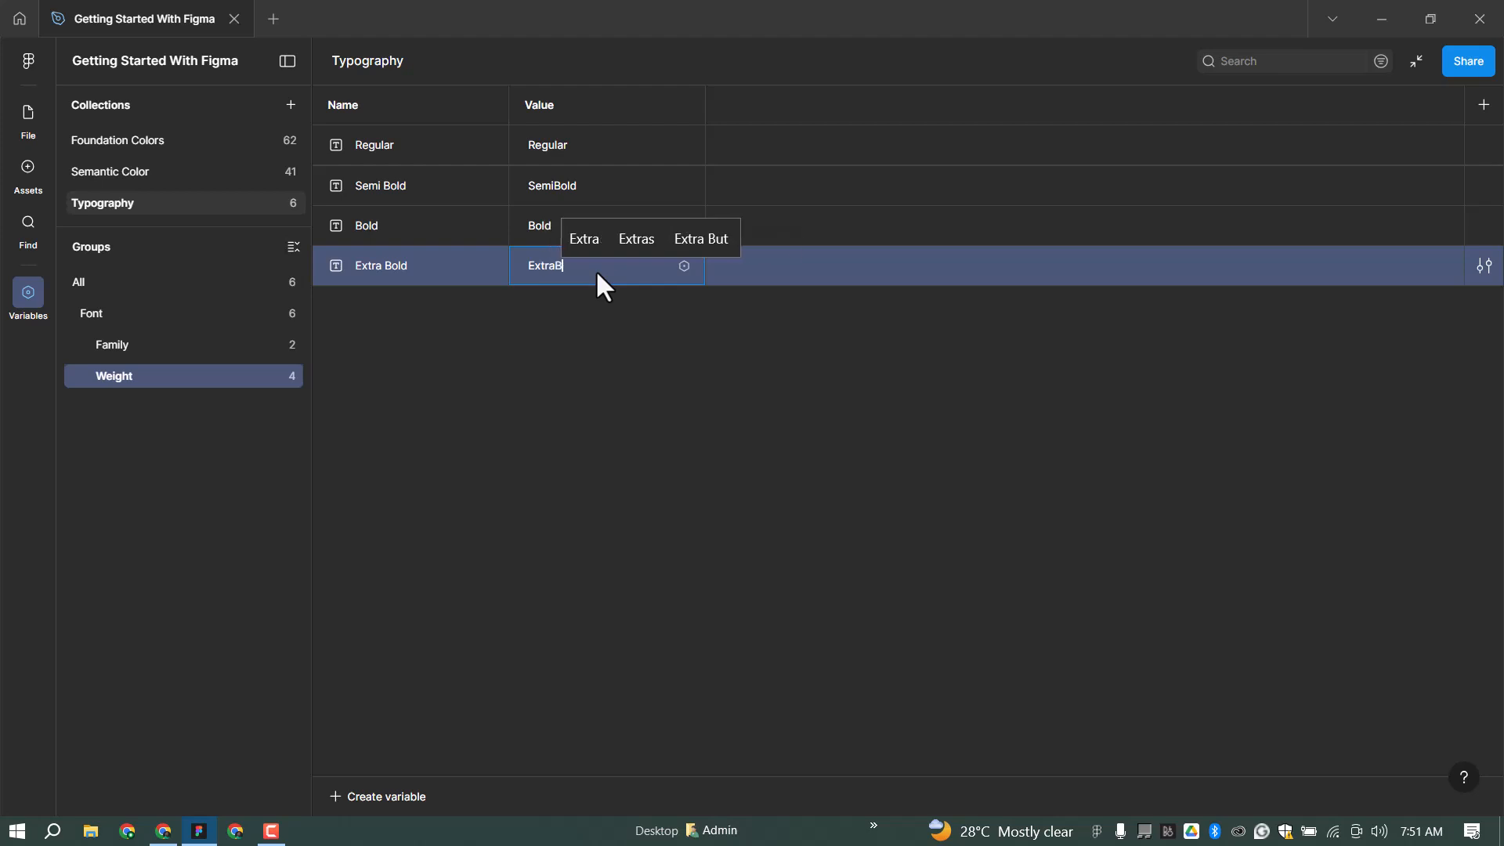
pyautogui.write('old')
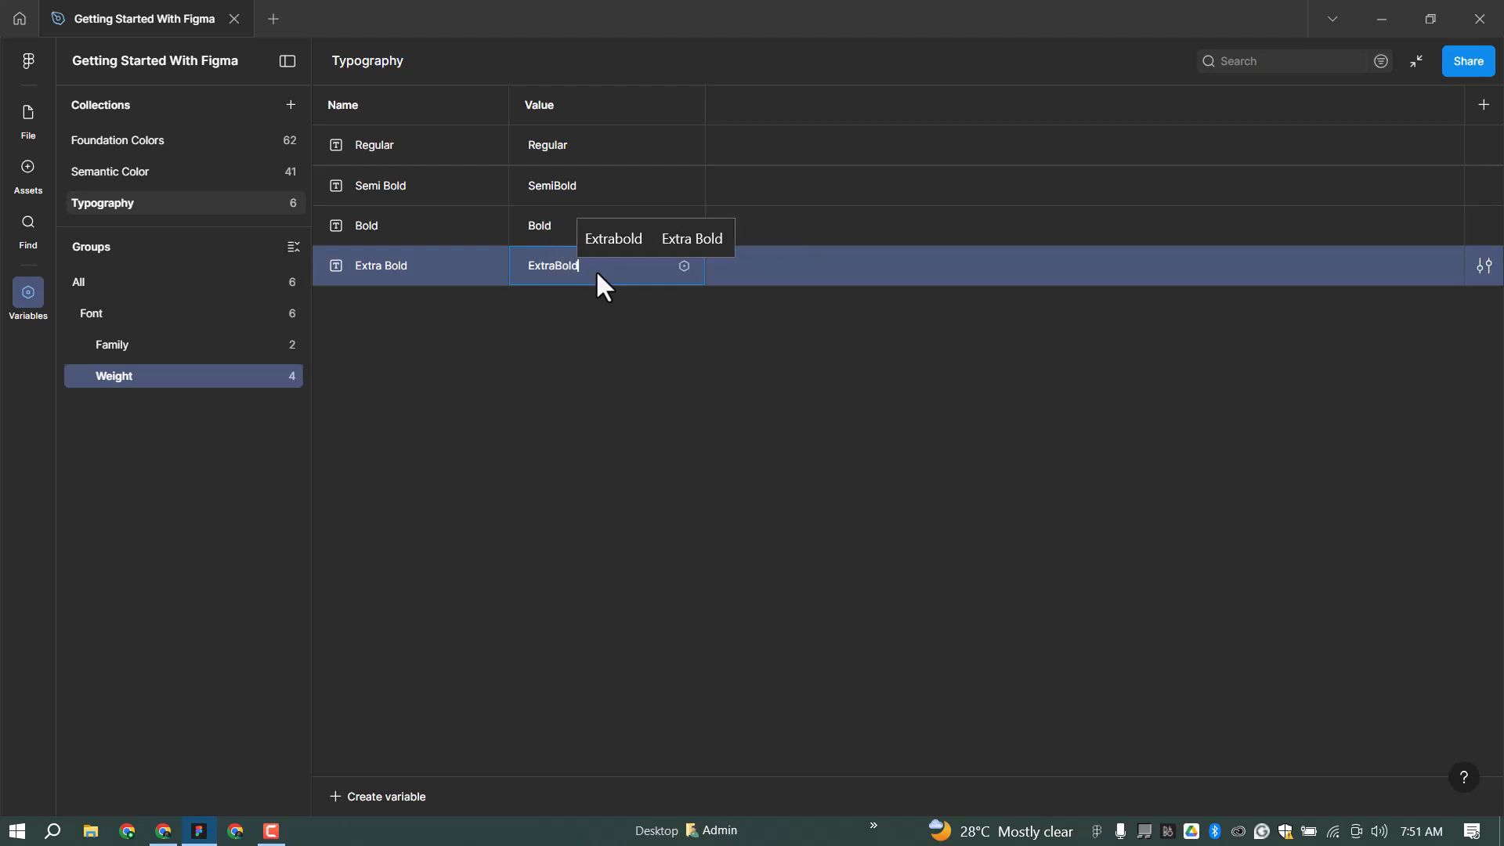
# Step: Remove the spaces from the Extra Bold and Semi Bold variable names so they read ExtraBold and SemiBold
pyautogui.doubleClick(384, 263)
pyautogui.press('BackSpace')
pyautogui.click(381, 188)
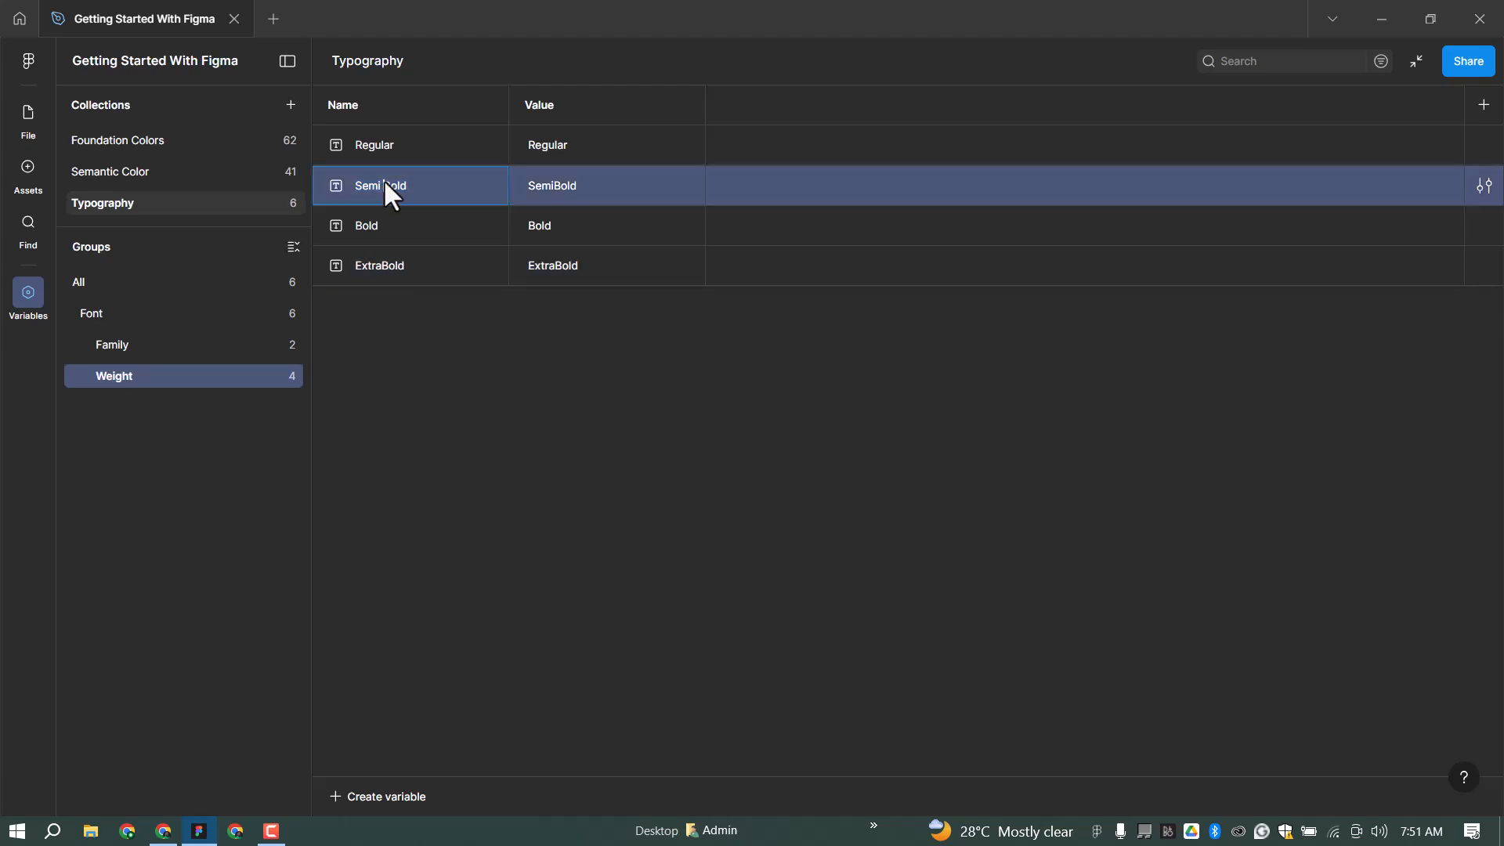
pyautogui.click(418, 376)
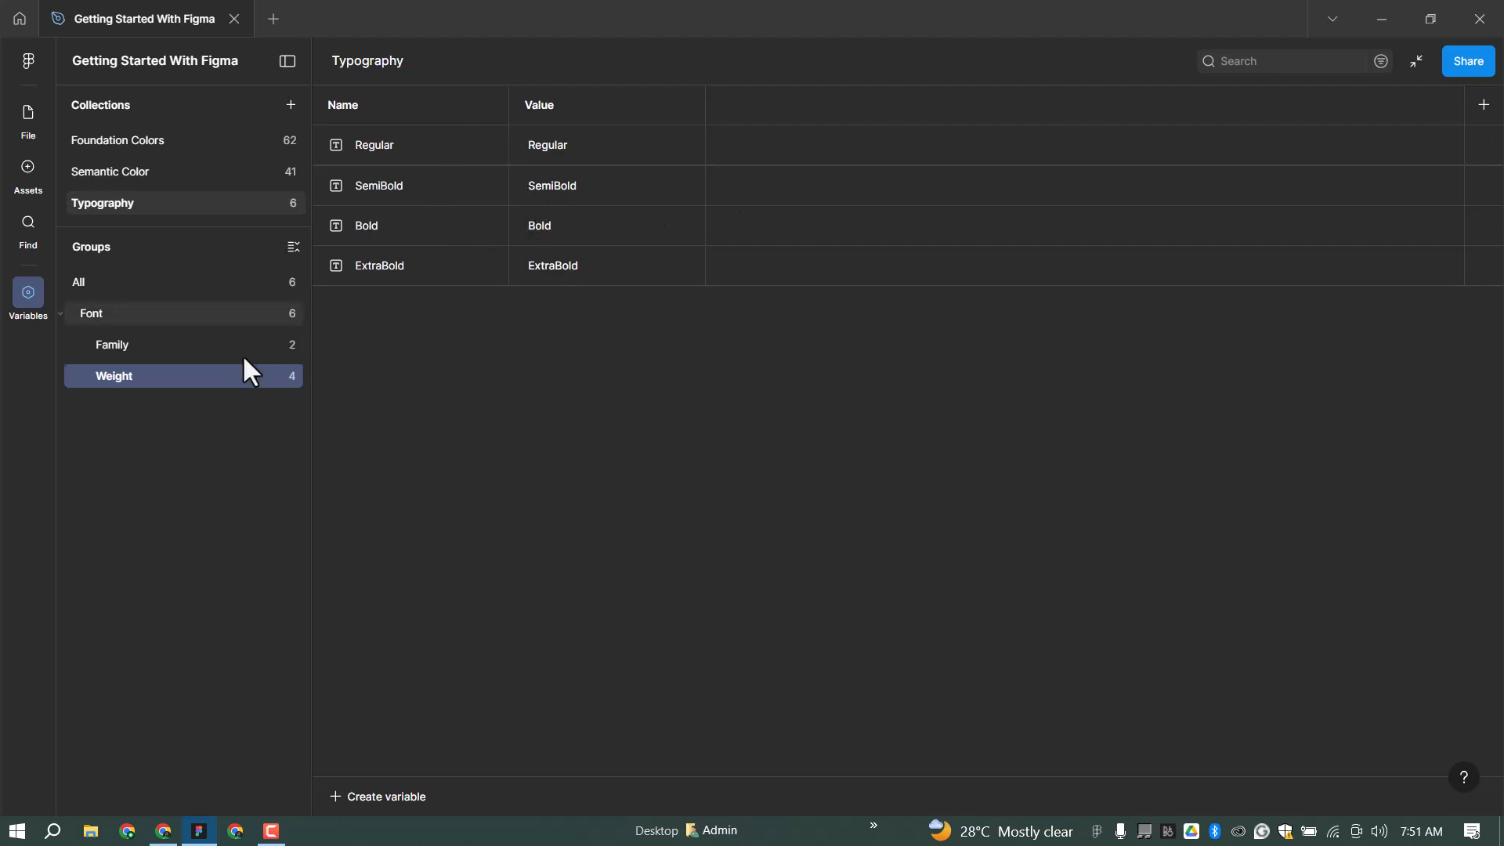
# Step: Create a number variable in the Typography collection and limit its scope to Font size
pyautogui.click(369, 795)
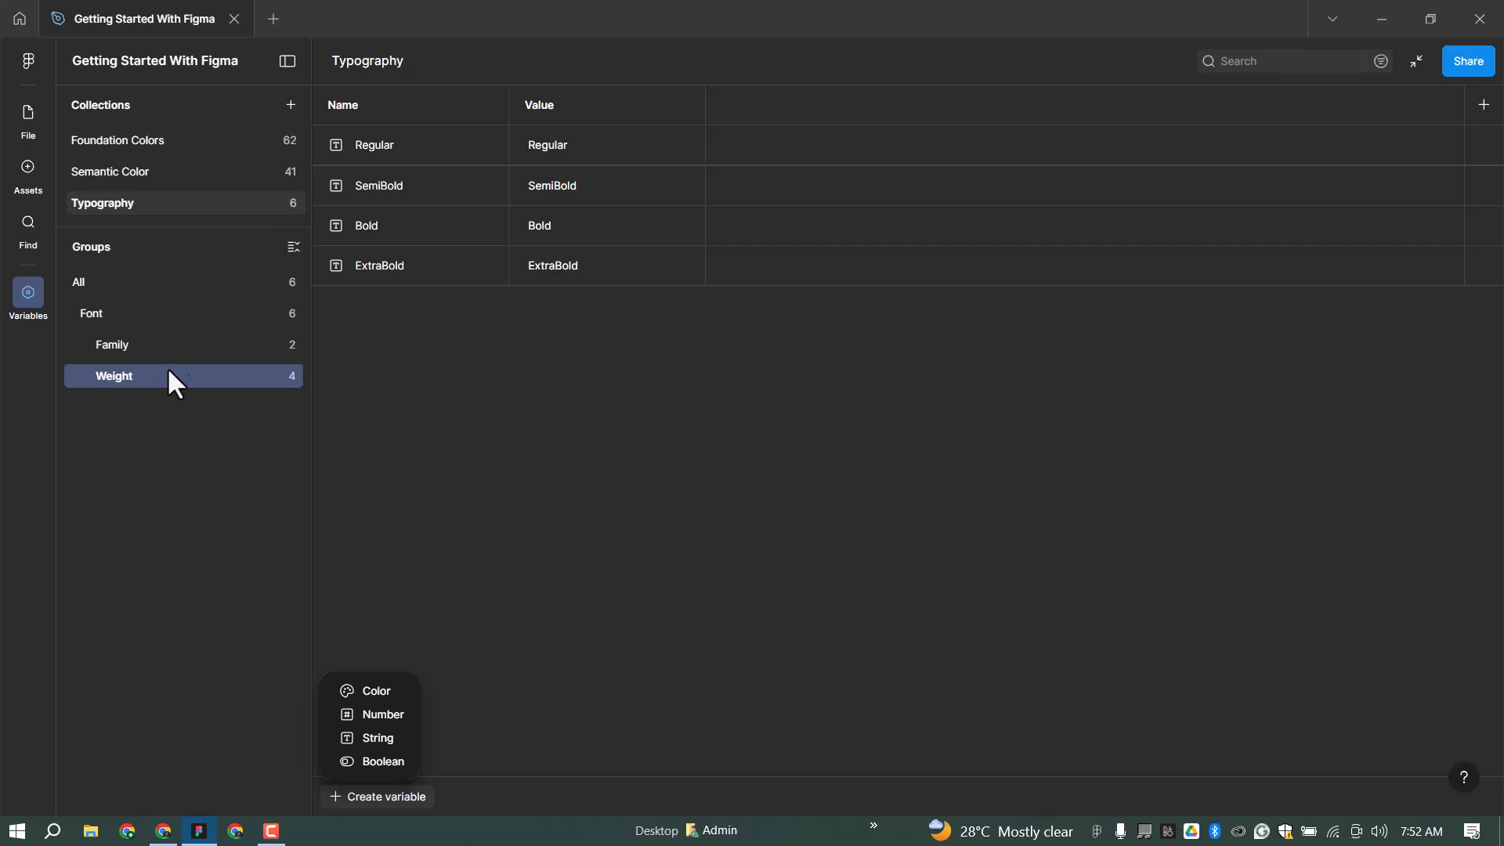
pyautogui.click(383, 715)
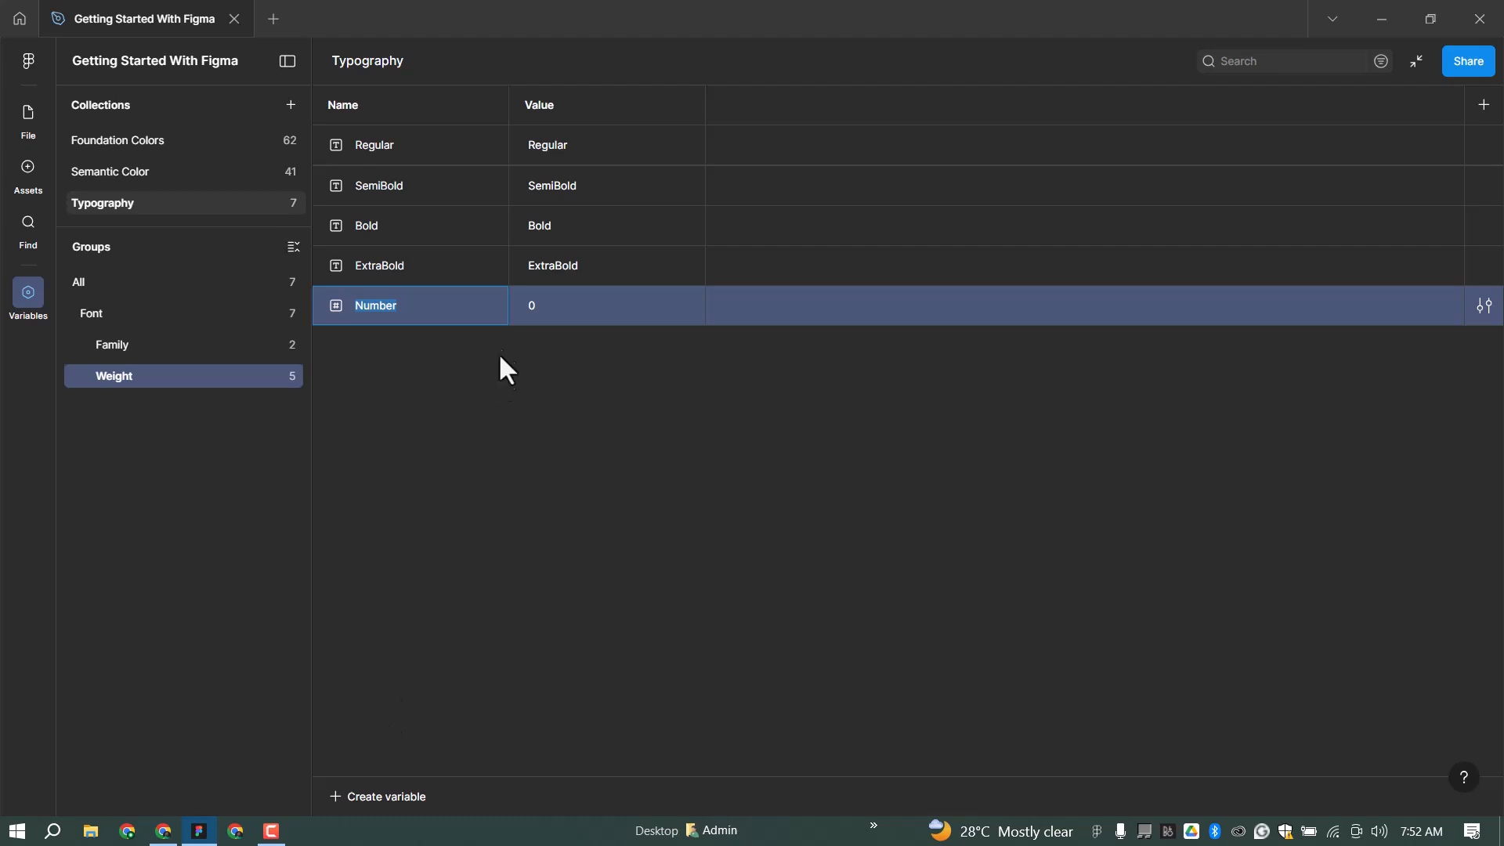
pyautogui.click(1484, 305)
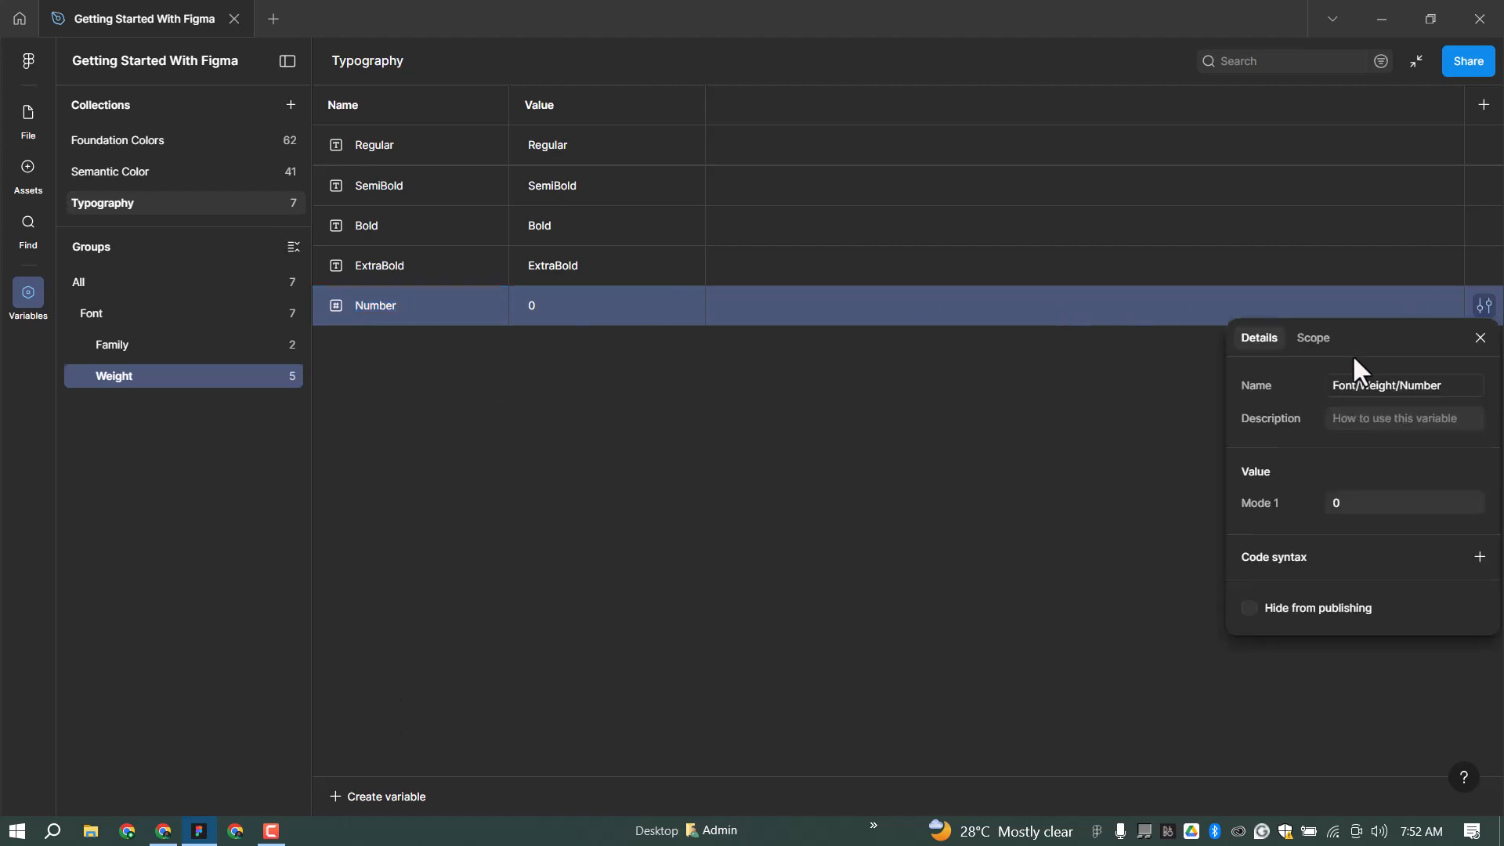
pyautogui.click(1314, 338)
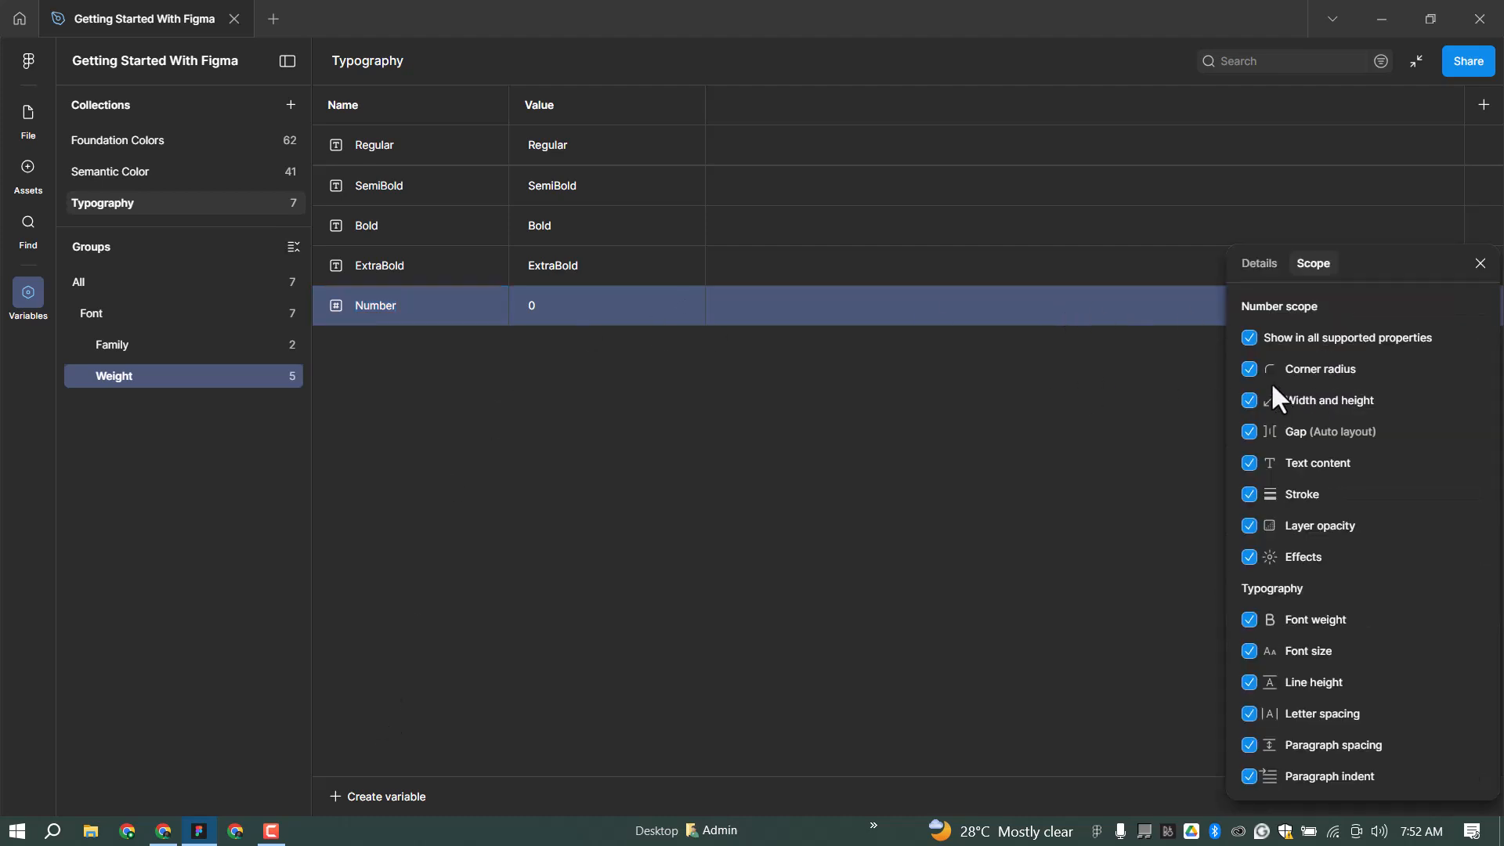
pyautogui.click(1250, 338)
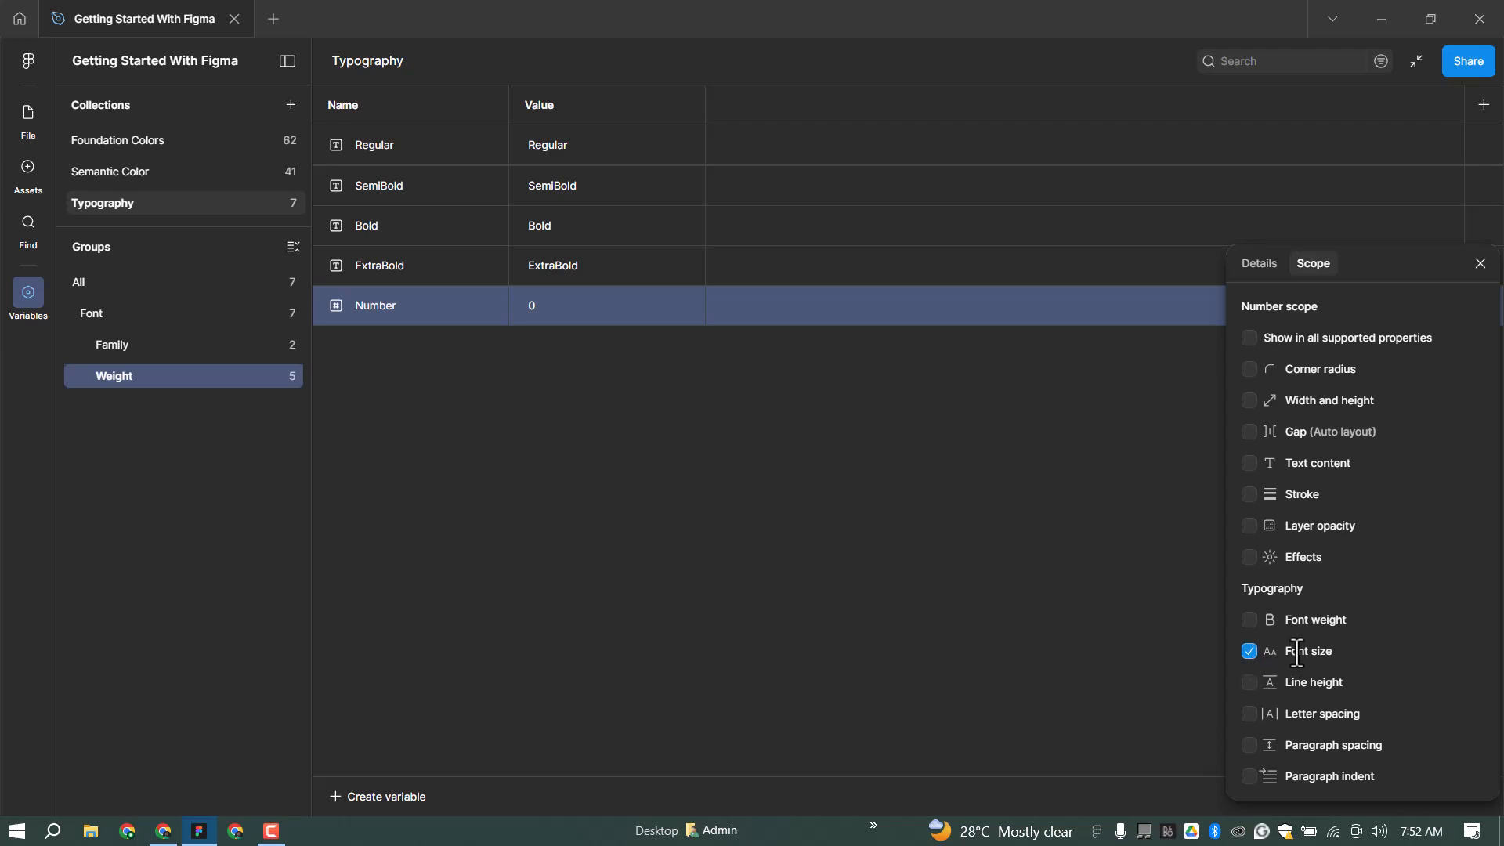
# Step: Rename the new number variable to Font/Size/10 and close its details
pyautogui.click(1267, 261)
pyautogui.click(1427, 307)
pyautogui.write('Fo')
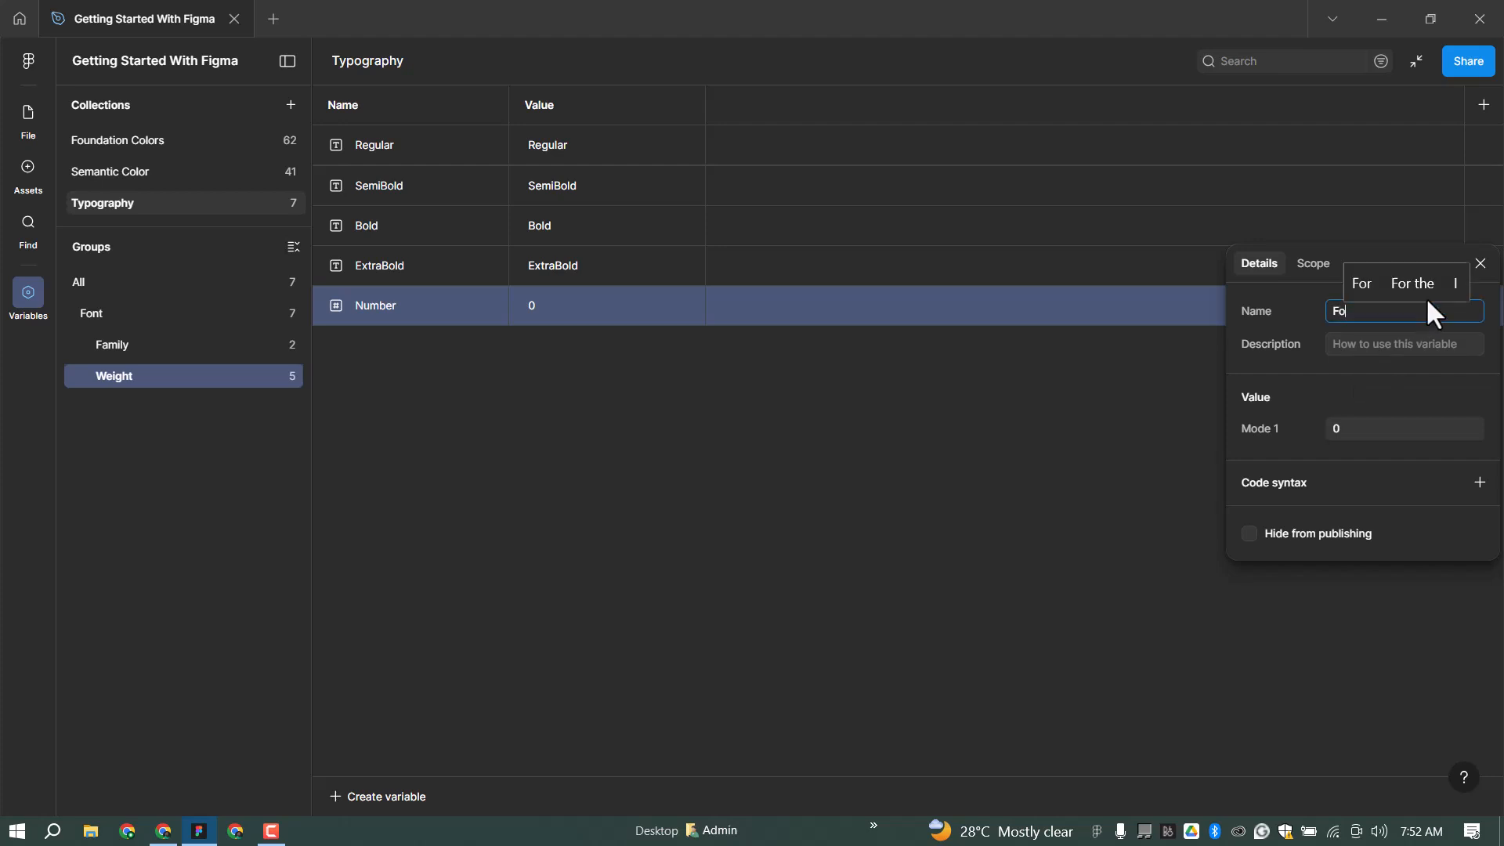
pyautogui.write('nt/')
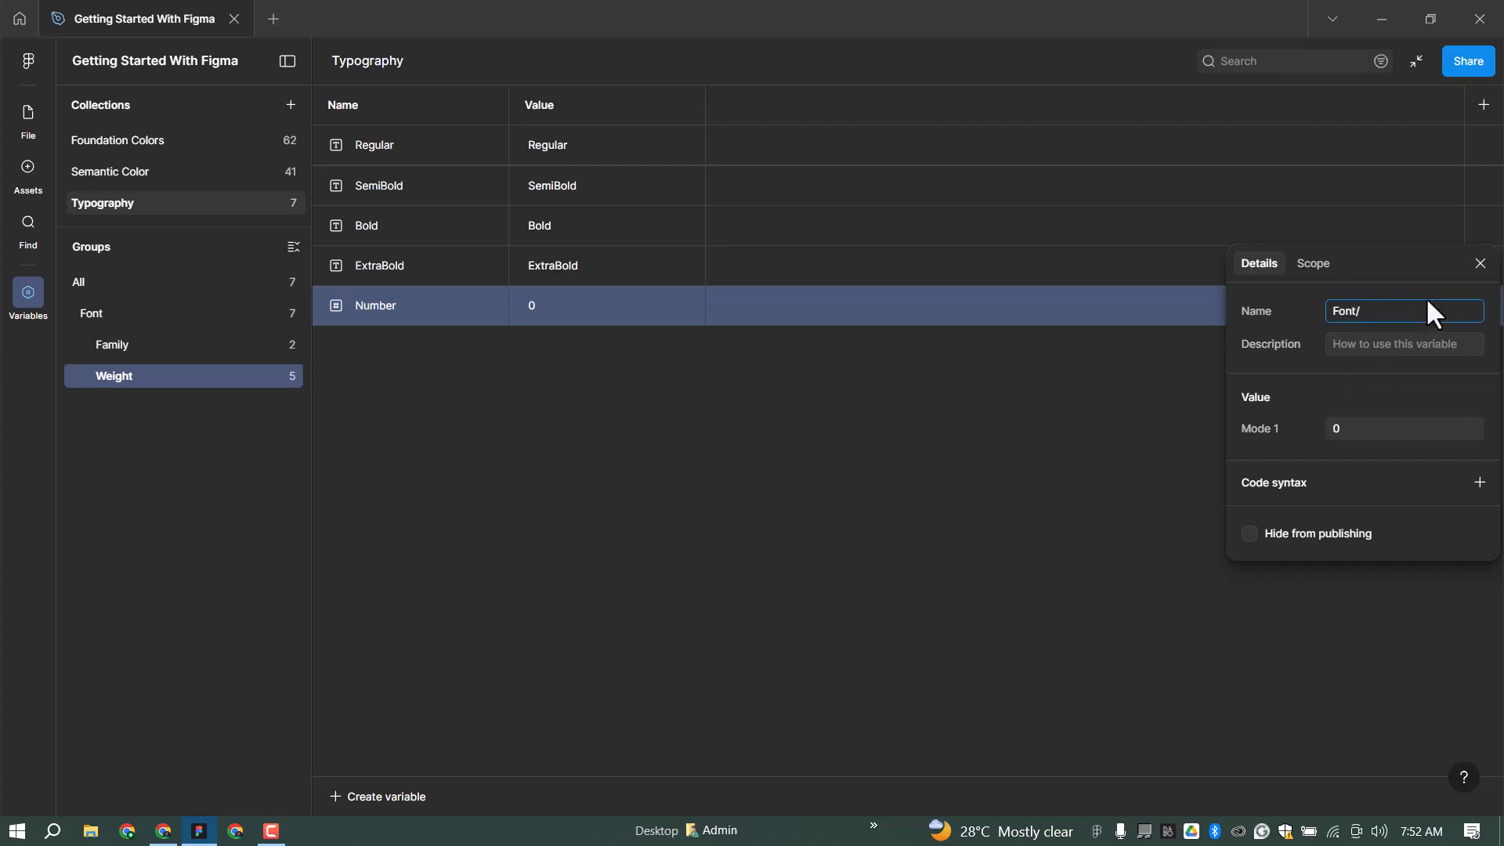
pyautogui.write('Size/10')
pyautogui.press('Return')
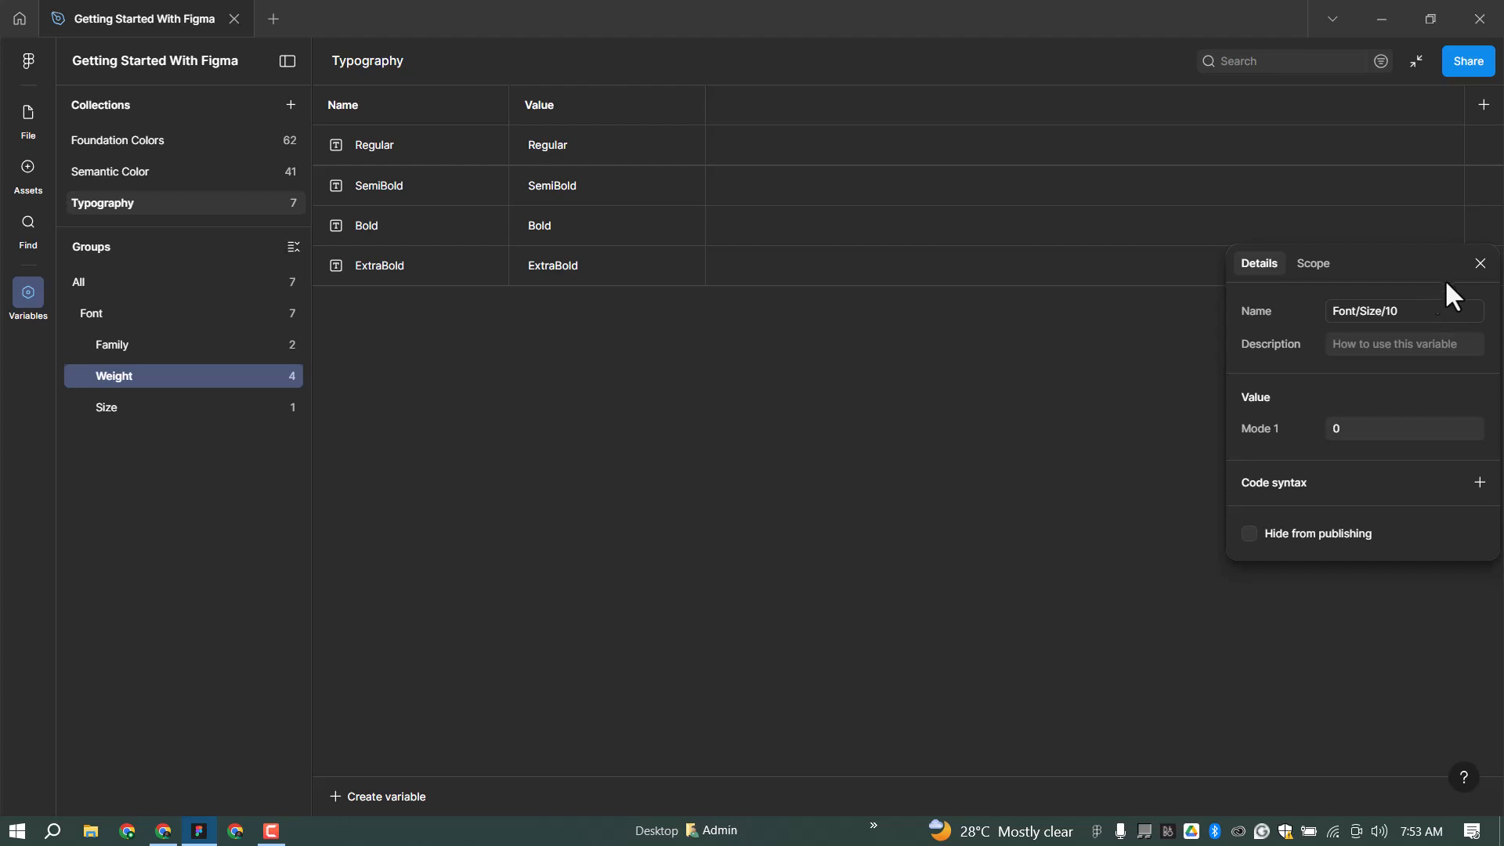
pyautogui.click(1479, 263)
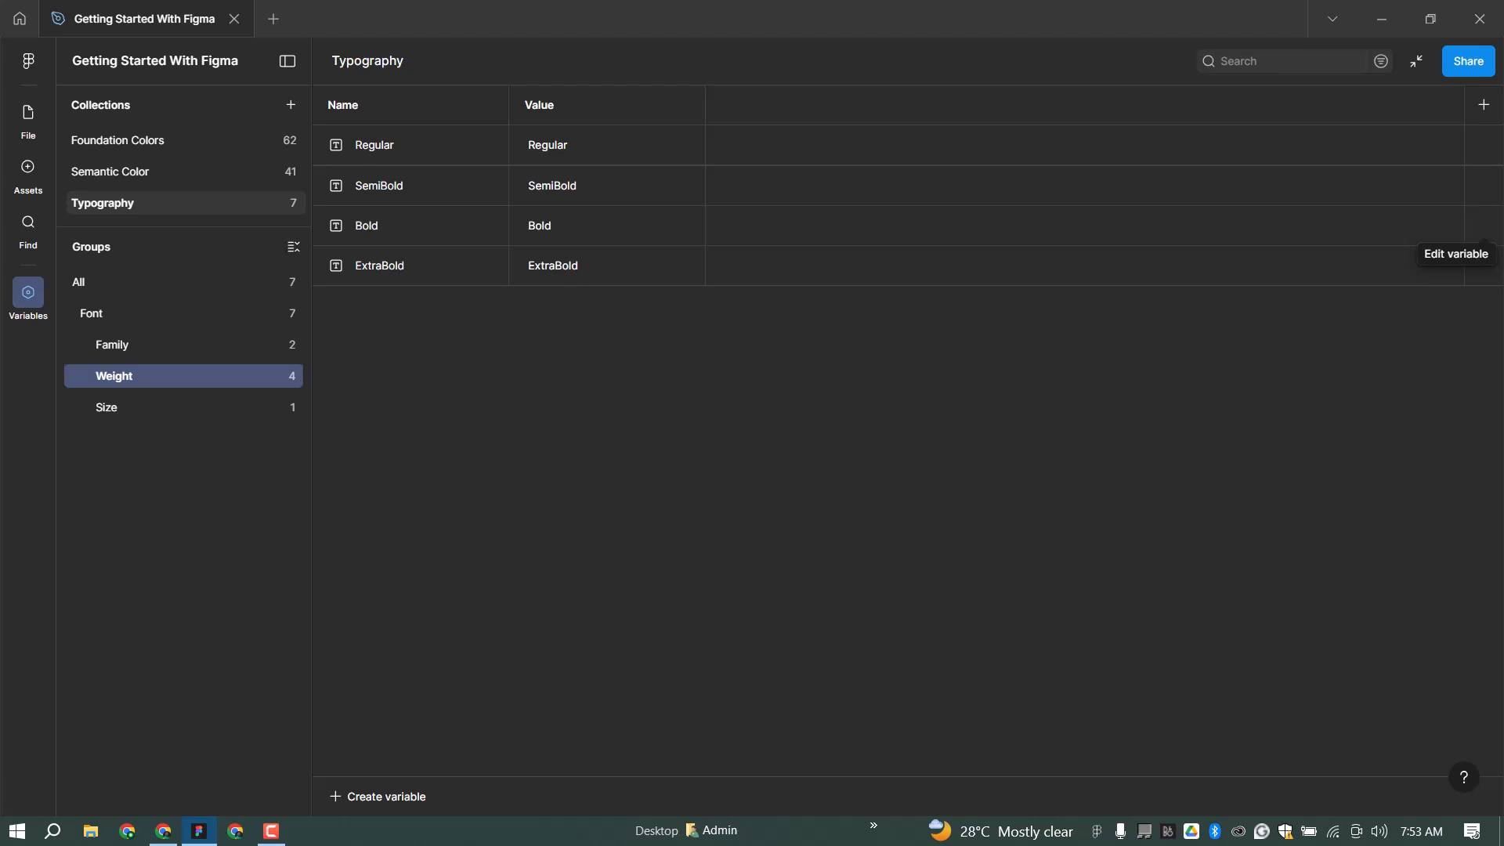
# Step: Set the value of the 10 variable in the Size group to 10
pyautogui.click(137, 411)
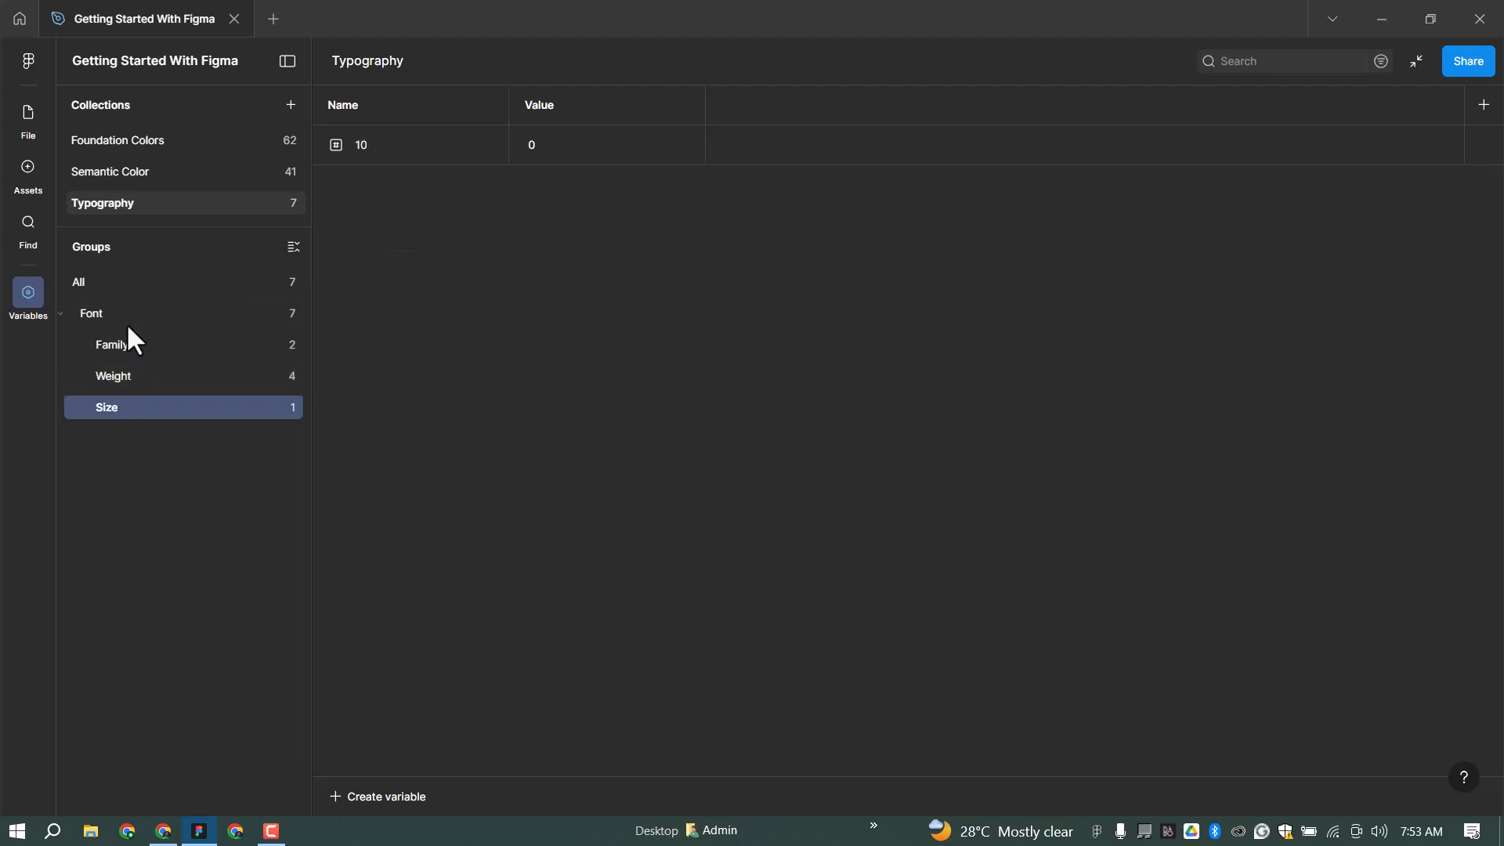
pyautogui.click(130, 348)
pyautogui.click(141, 369)
pyautogui.click(133, 422)
pyautogui.click(552, 148)
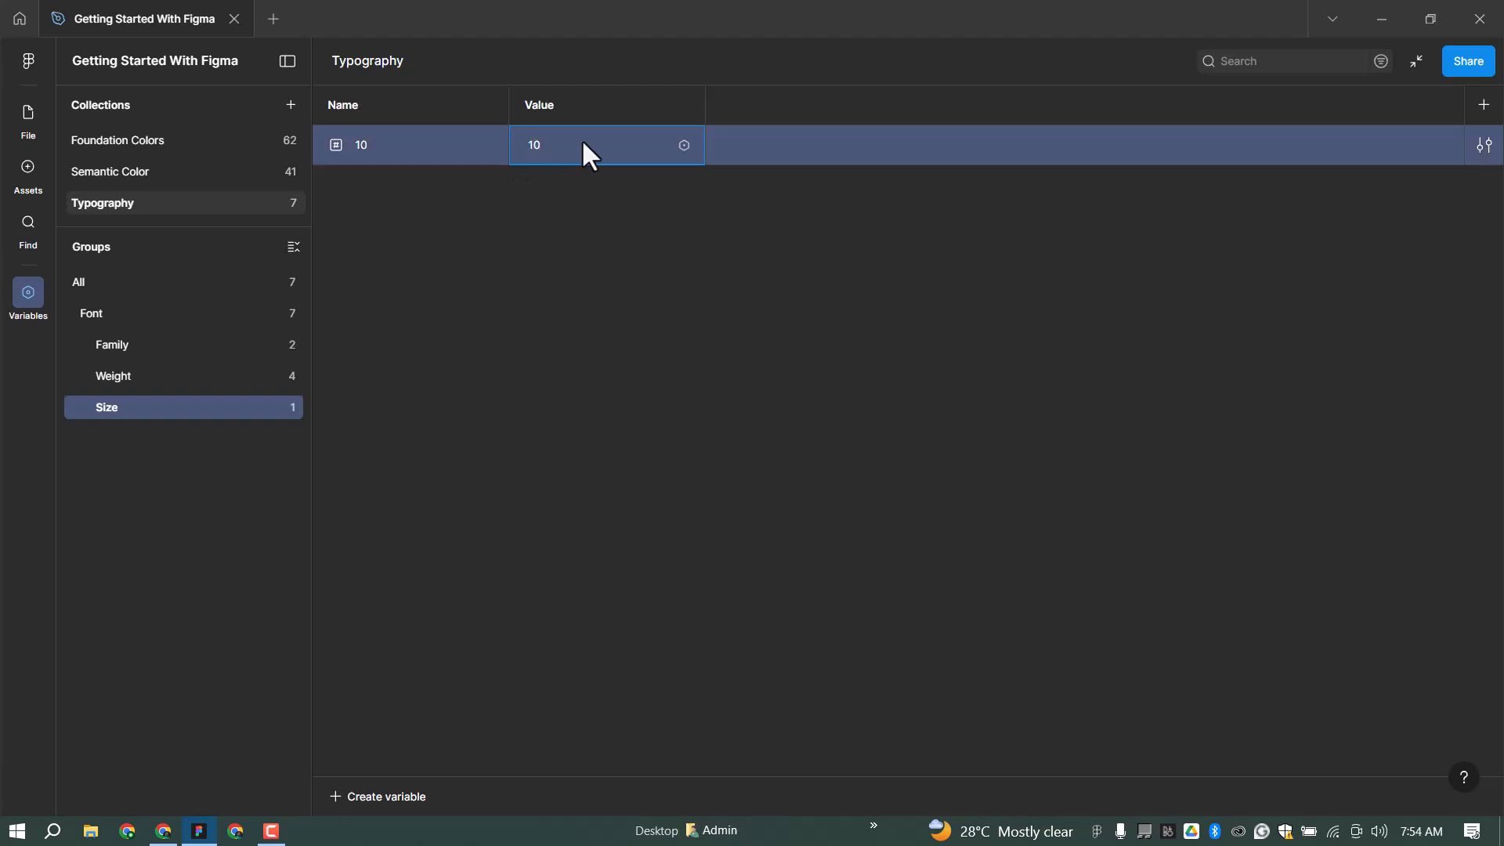
pyautogui.click(371, 143)
pyautogui.doubleClick(367, 144)
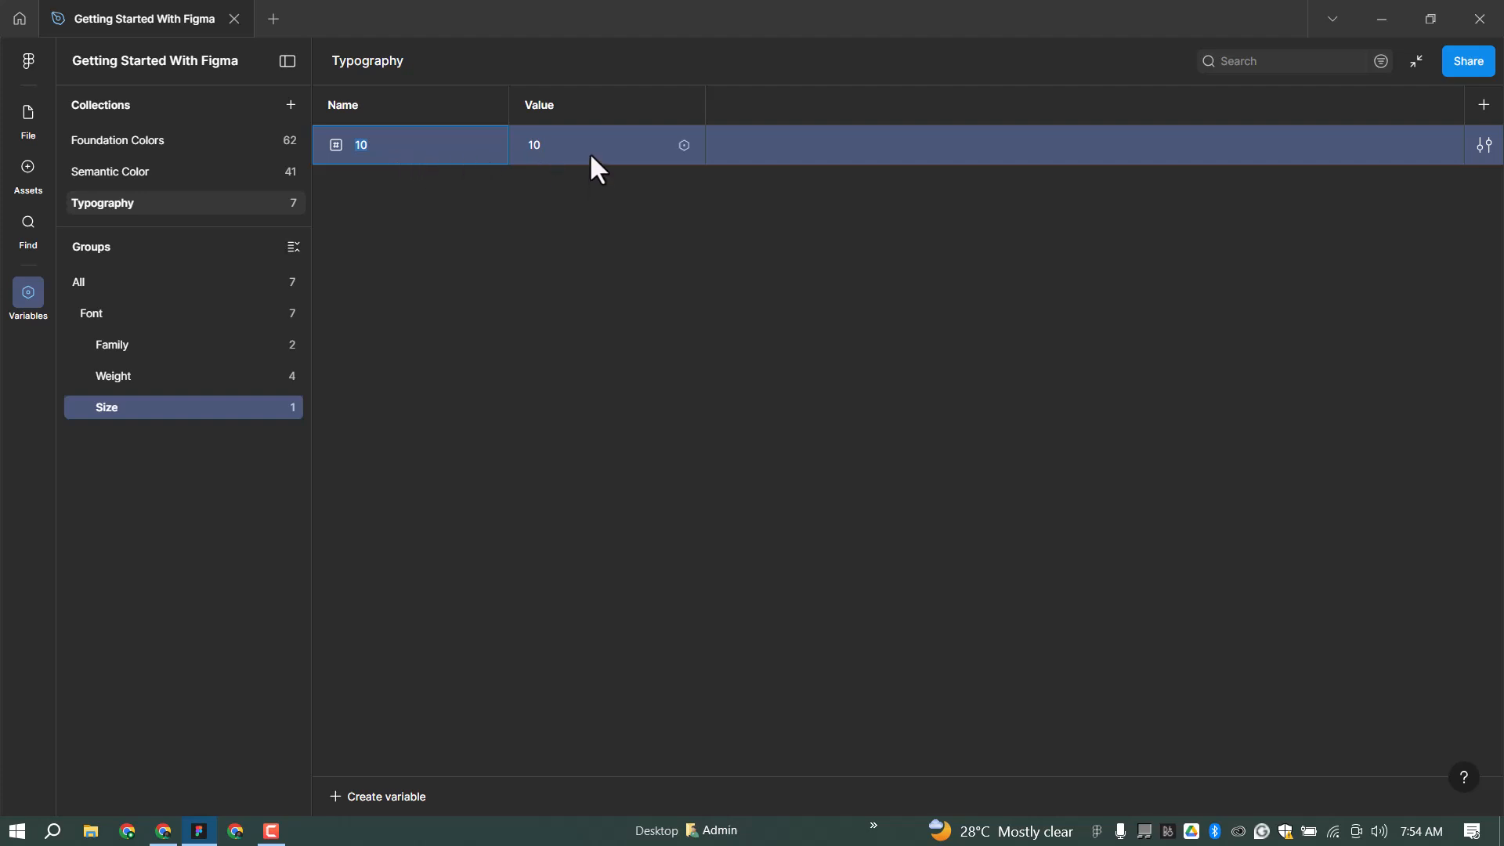
# Step: Duplicate the 10 size variable and give the copy the name 12 and the value 12
pyautogui.rightClick(783, 150)
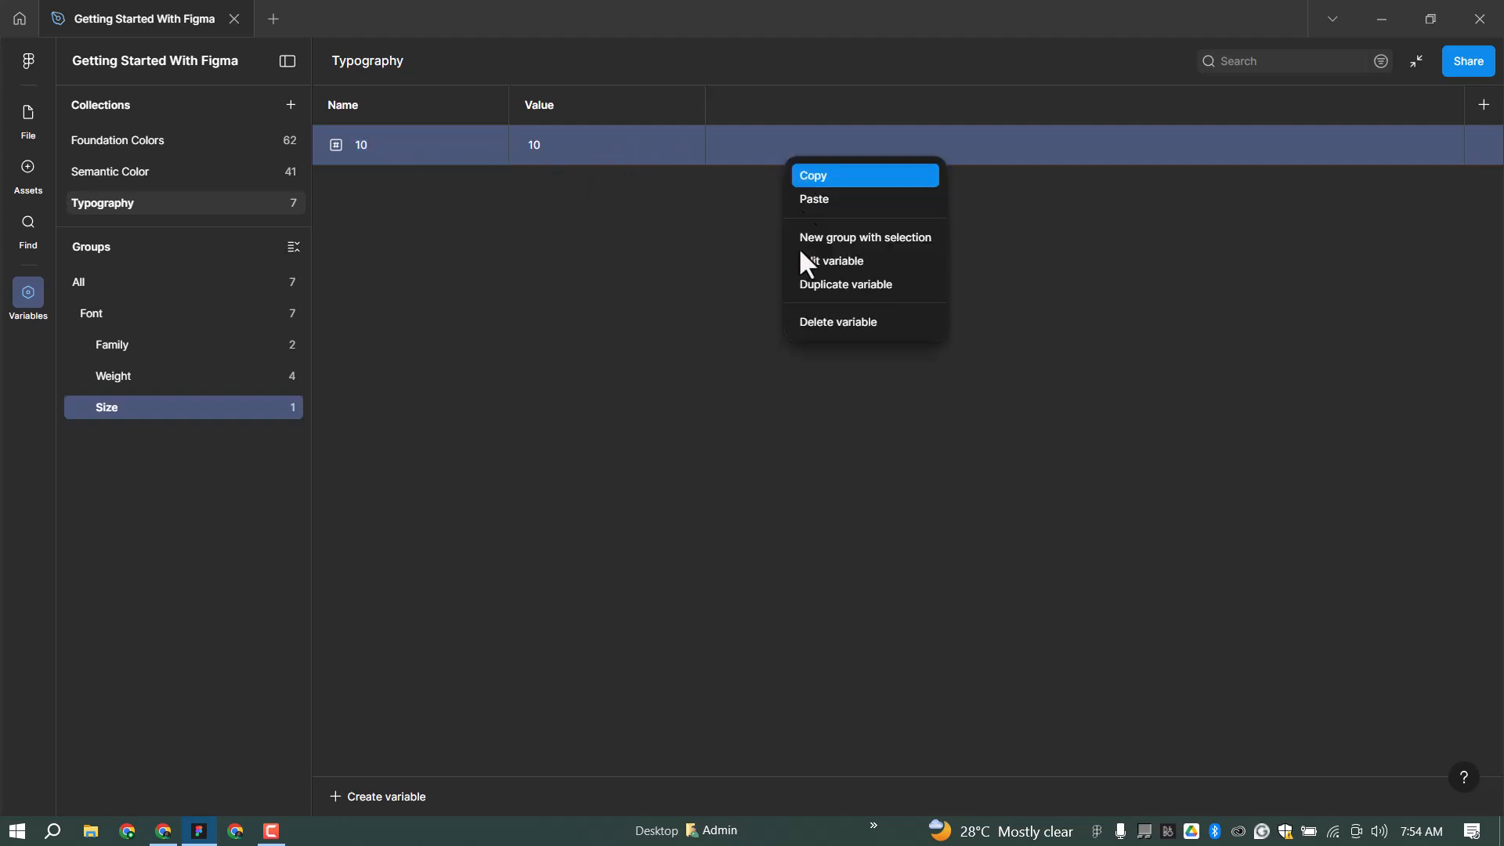
pyautogui.click(844, 285)
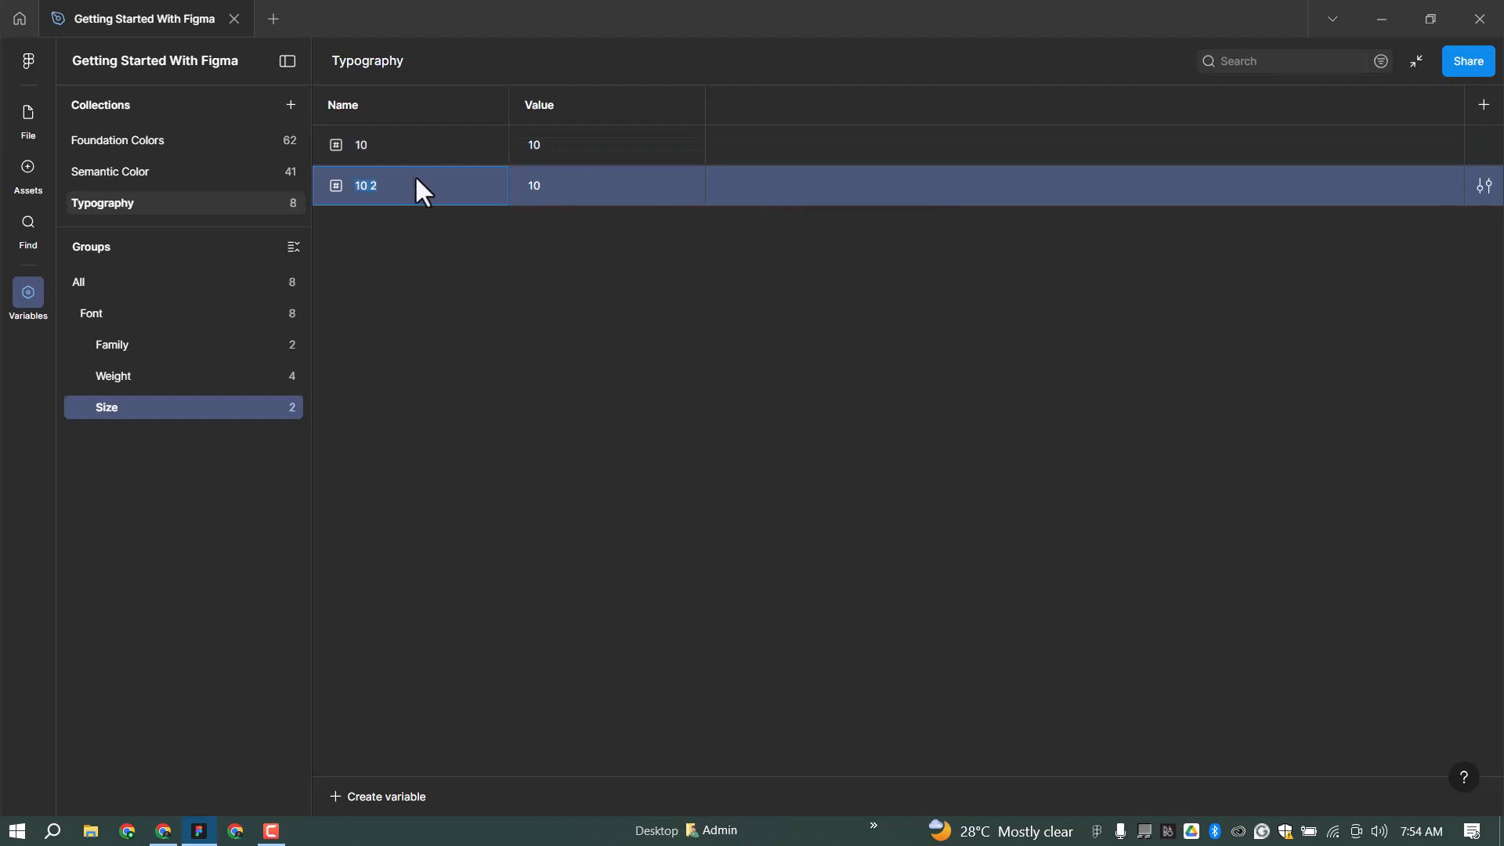
pyautogui.write('12')
pyautogui.click(528, 185)
pyautogui.write('2')
# Step: Duplicate the 12 size variable and give the copy the name 14 and the value 14
pyautogui.rightClick(775, 185)
pyautogui.click(824, 315)
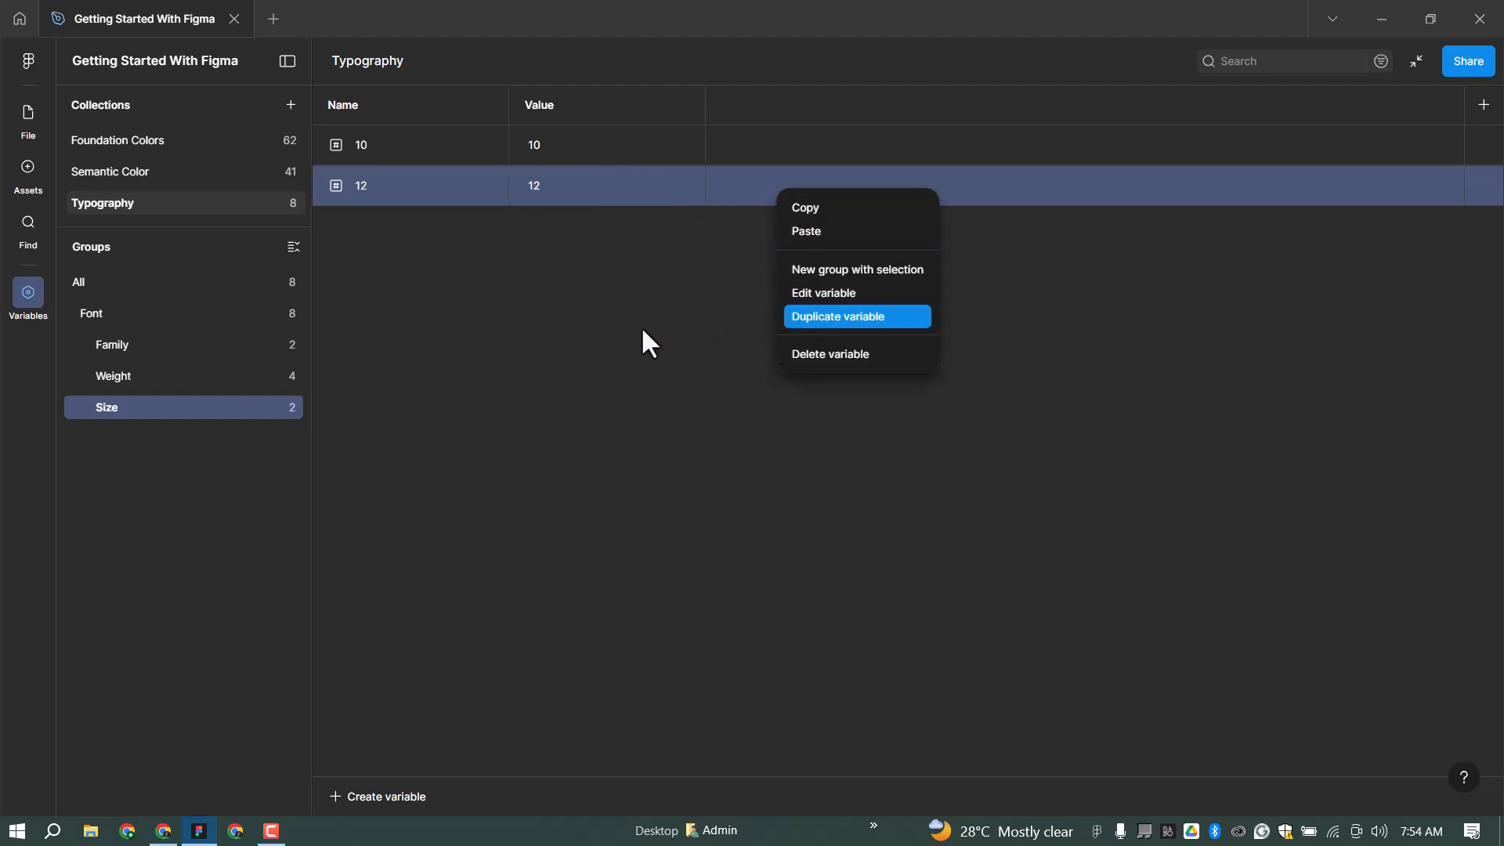
pyautogui.write('14')
pyautogui.click(544, 225)
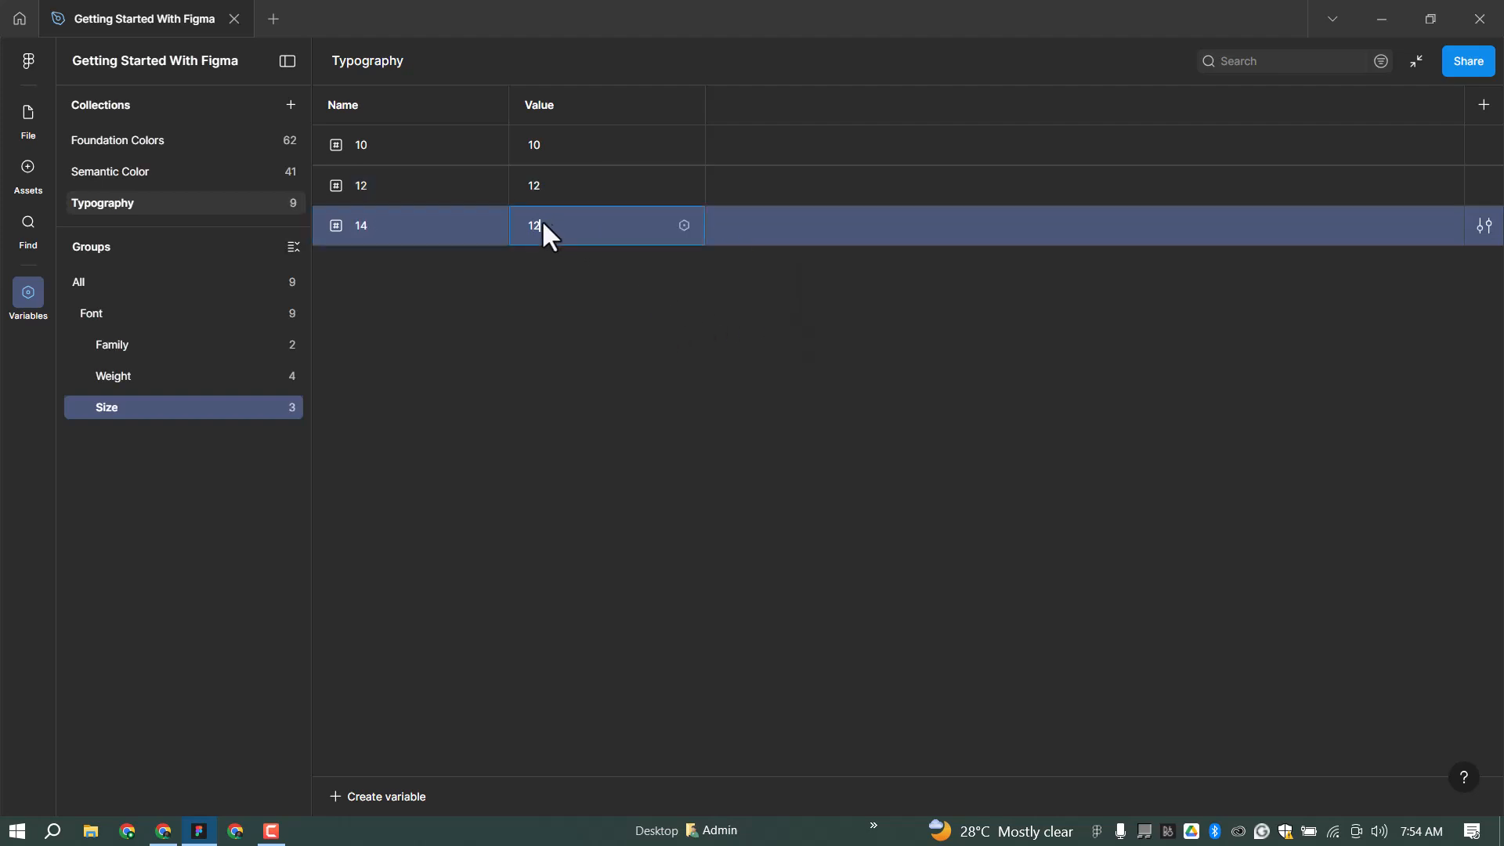
pyautogui.write('4')
# Step: Duplicate the 14 size variable and give the copy the name 16 and the value 16
pyautogui.rightClick(778, 238)
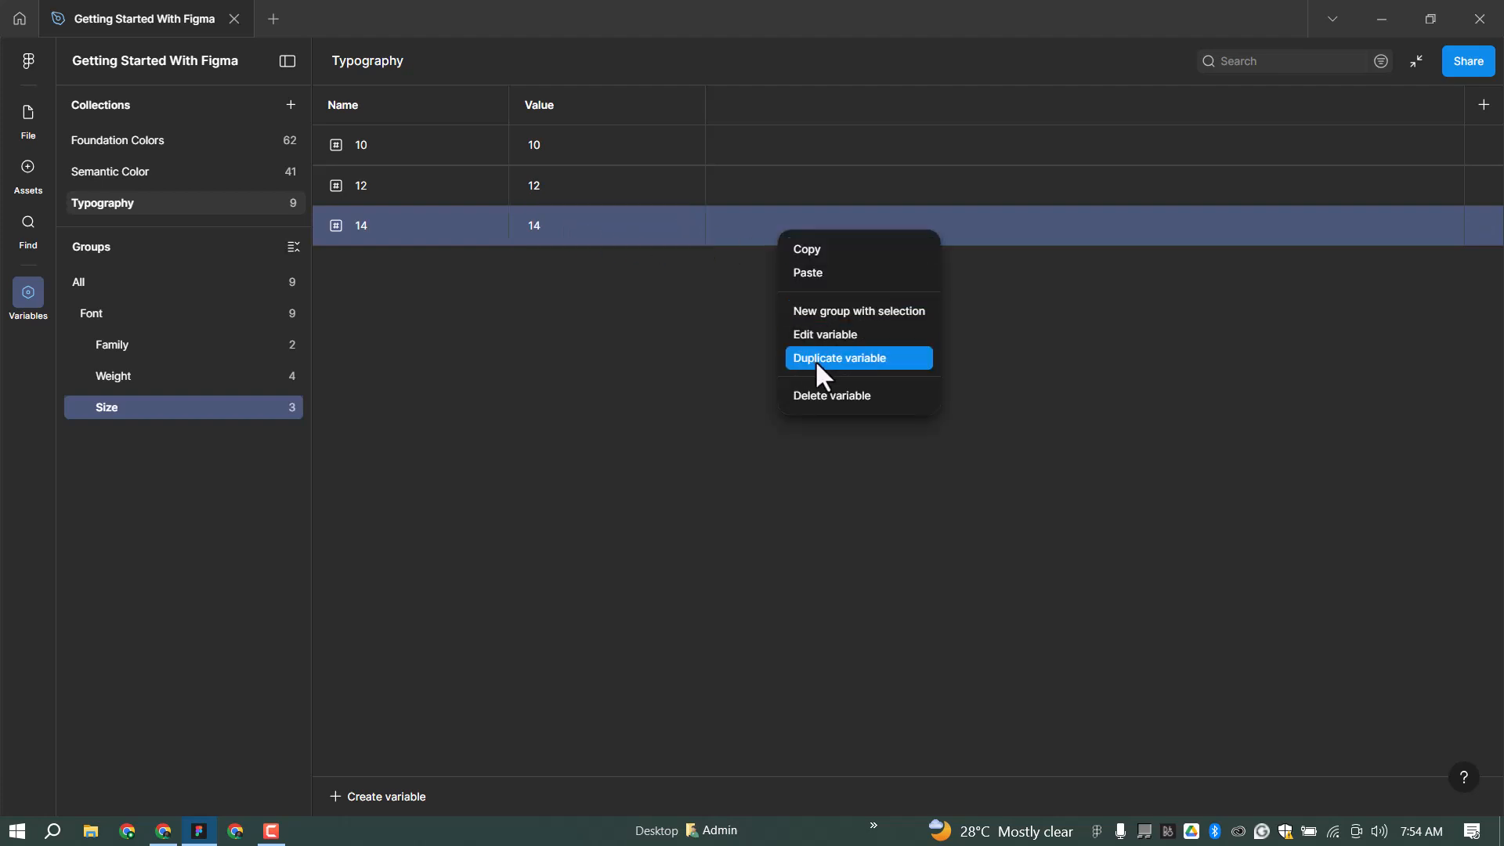
pyautogui.click(814, 359)
pyautogui.write('16')
pyautogui.click(538, 257)
pyautogui.write('16')
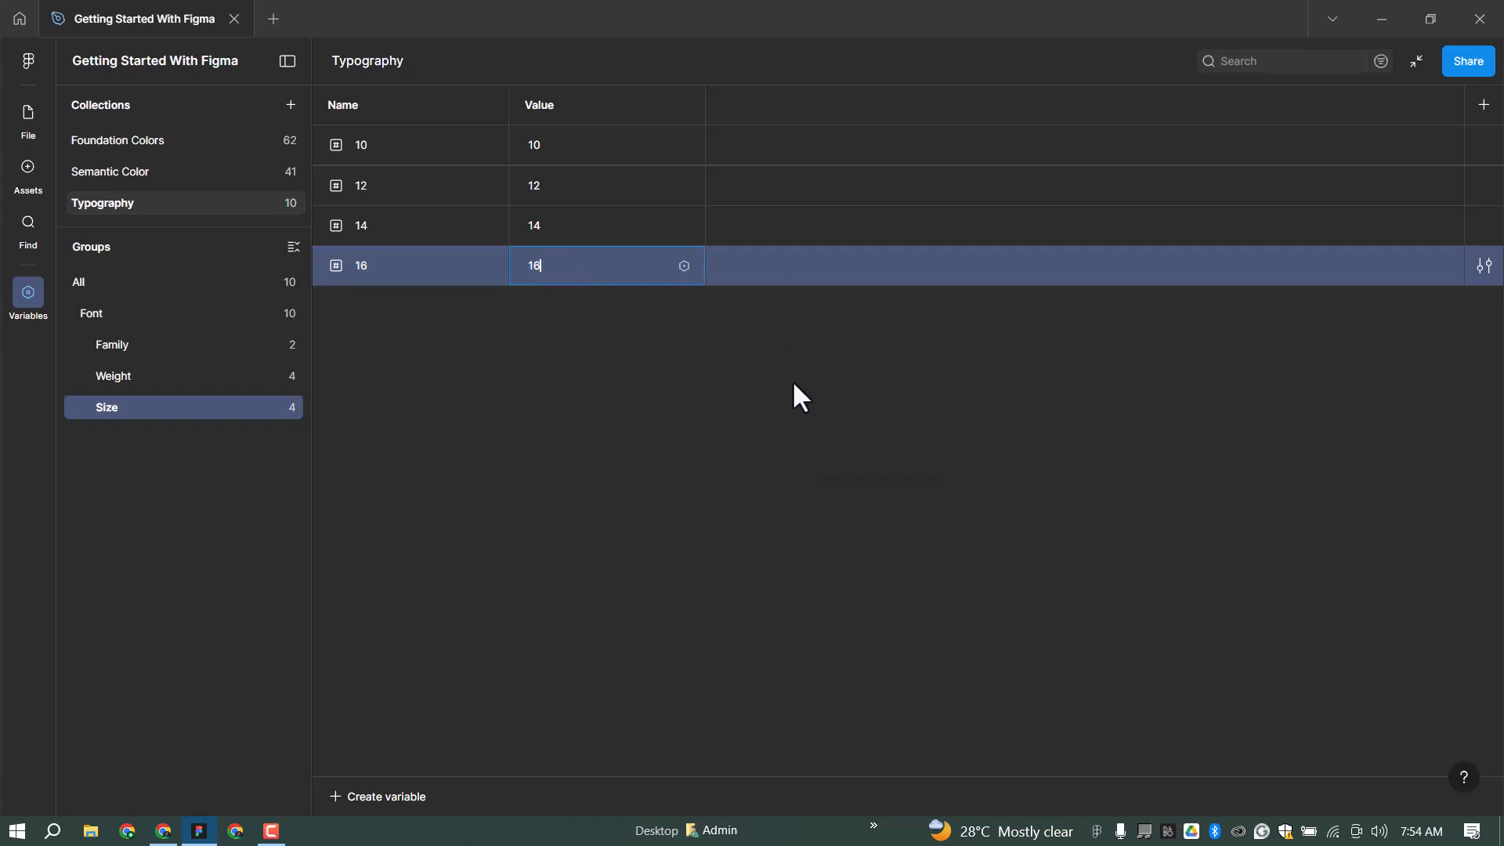
# Step: Duplicate the 16 size variable and give the copy the name 18 and the value 18
pyautogui.rightClick(791, 275)
pyautogui.click(811, 408)
pyautogui.write('1')
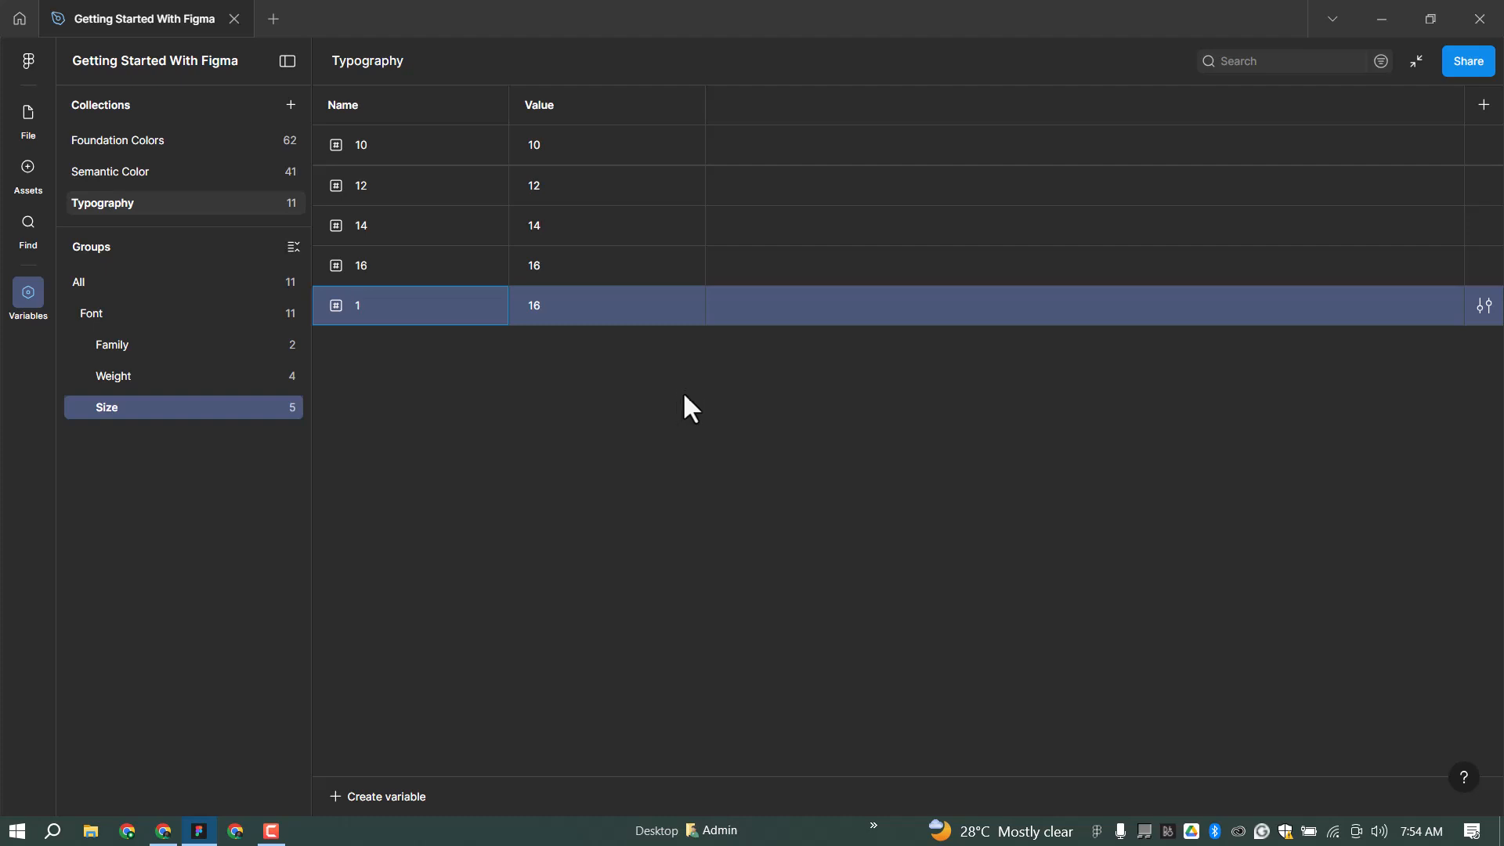
pyautogui.write('8')
pyautogui.click(542, 308)
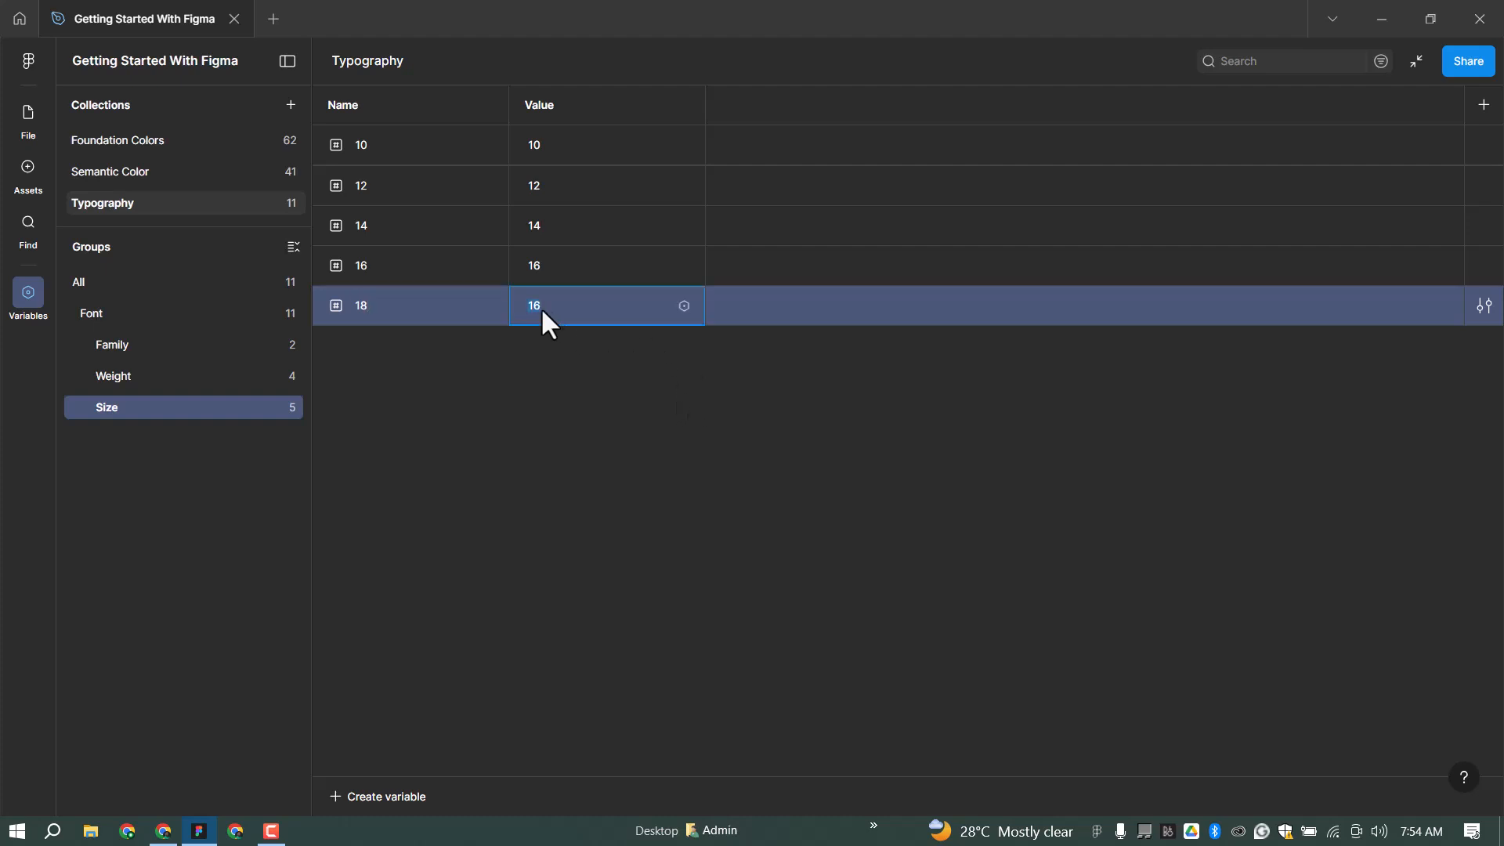
pyautogui.write('18')
pyautogui.press('Return')
# Step: Duplicate the 18 size variable and give the copy the name 20 and the value 20
pyautogui.rightClick(801, 295)
pyautogui.click(845, 420)
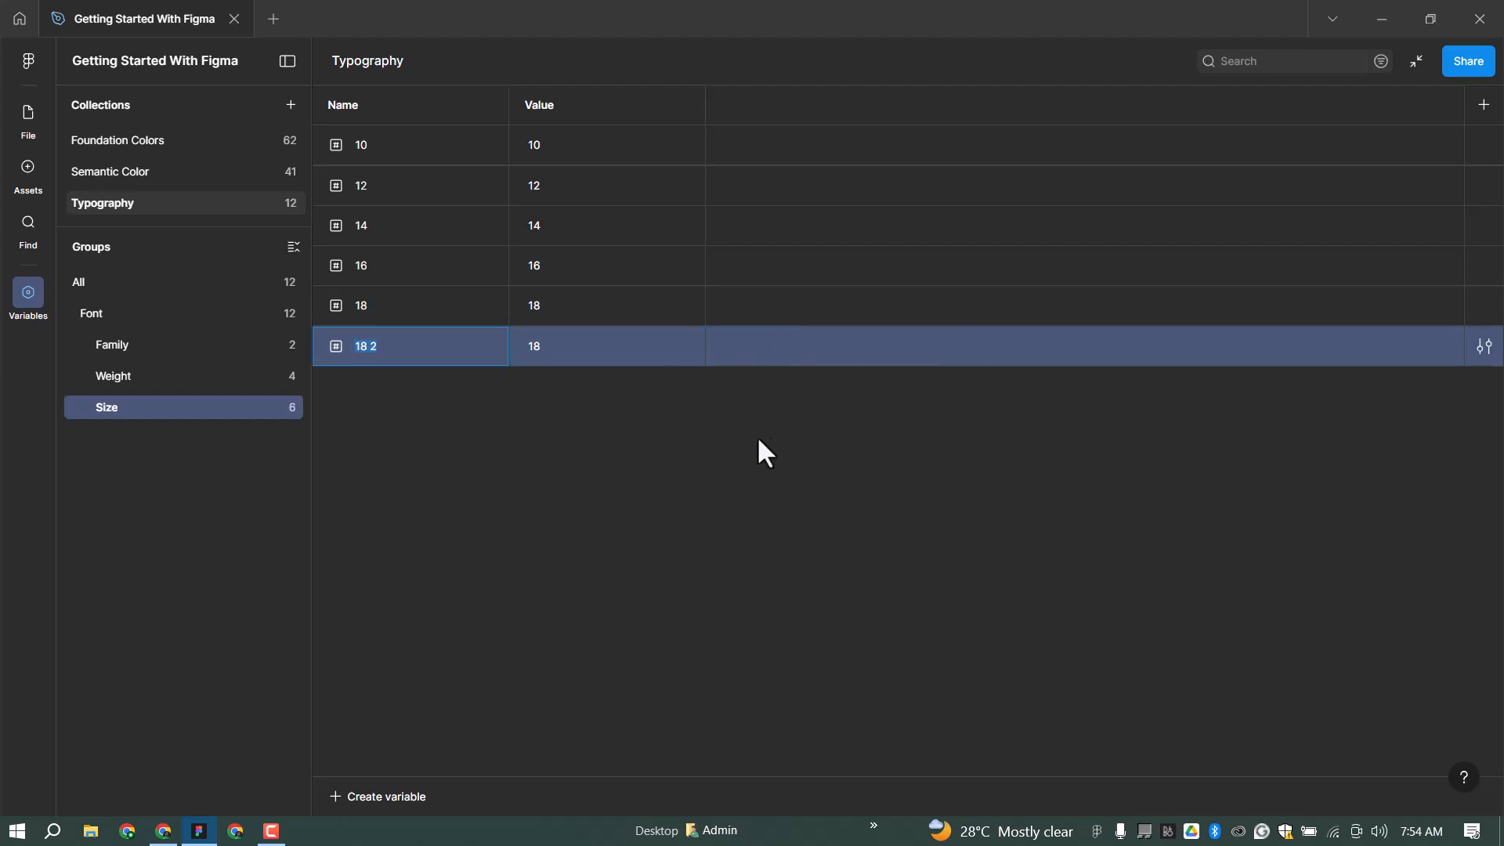
pyautogui.write('20')
pyautogui.press('Tab')
pyautogui.write('20')
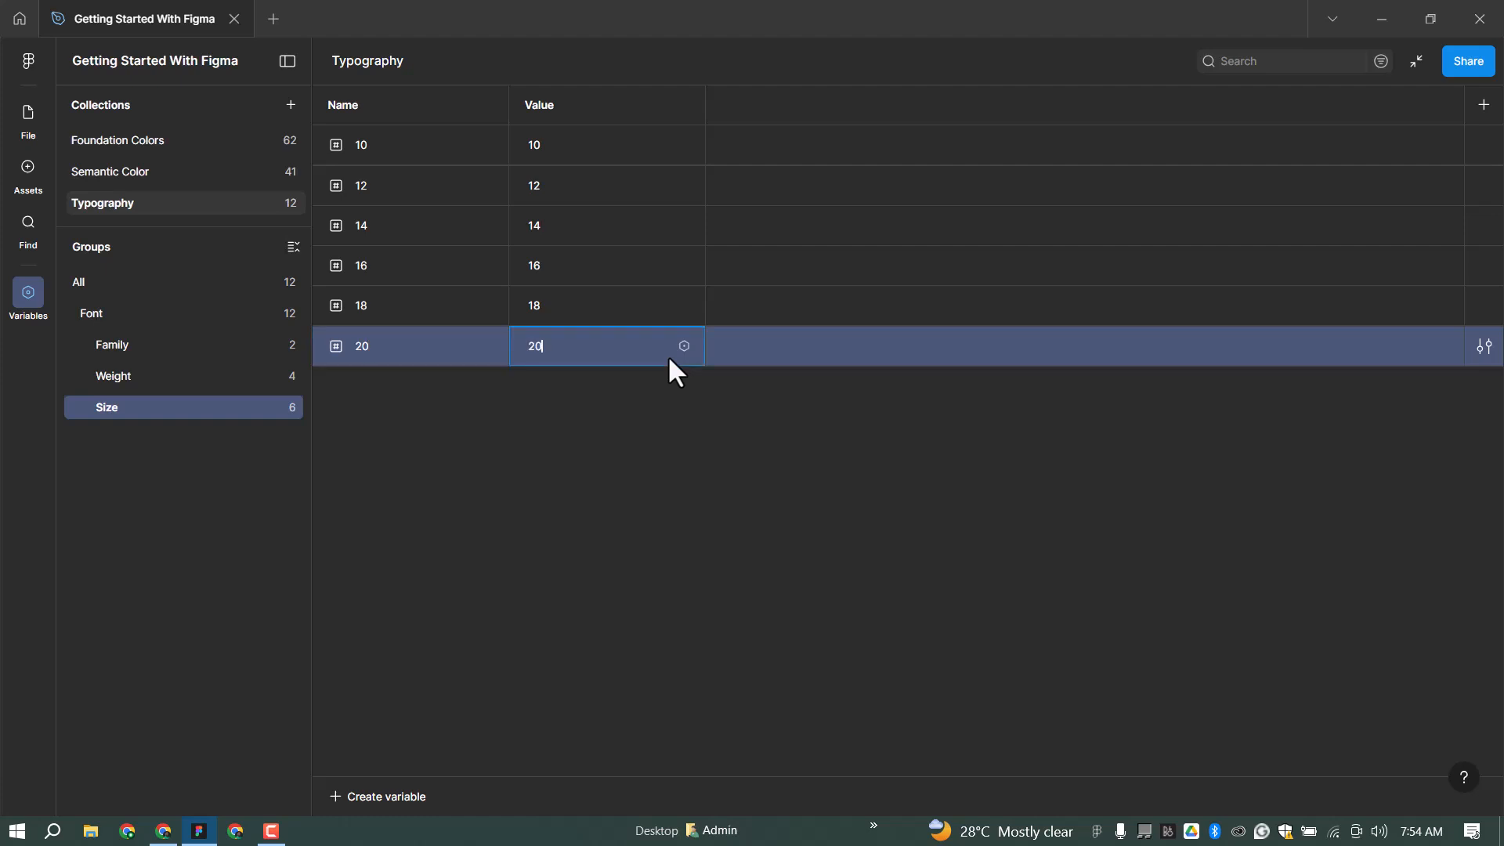
# Step: Duplicate the 20 size variable and give the copy the name 24 and the value 24
pyautogui.rightClick(727, 357)
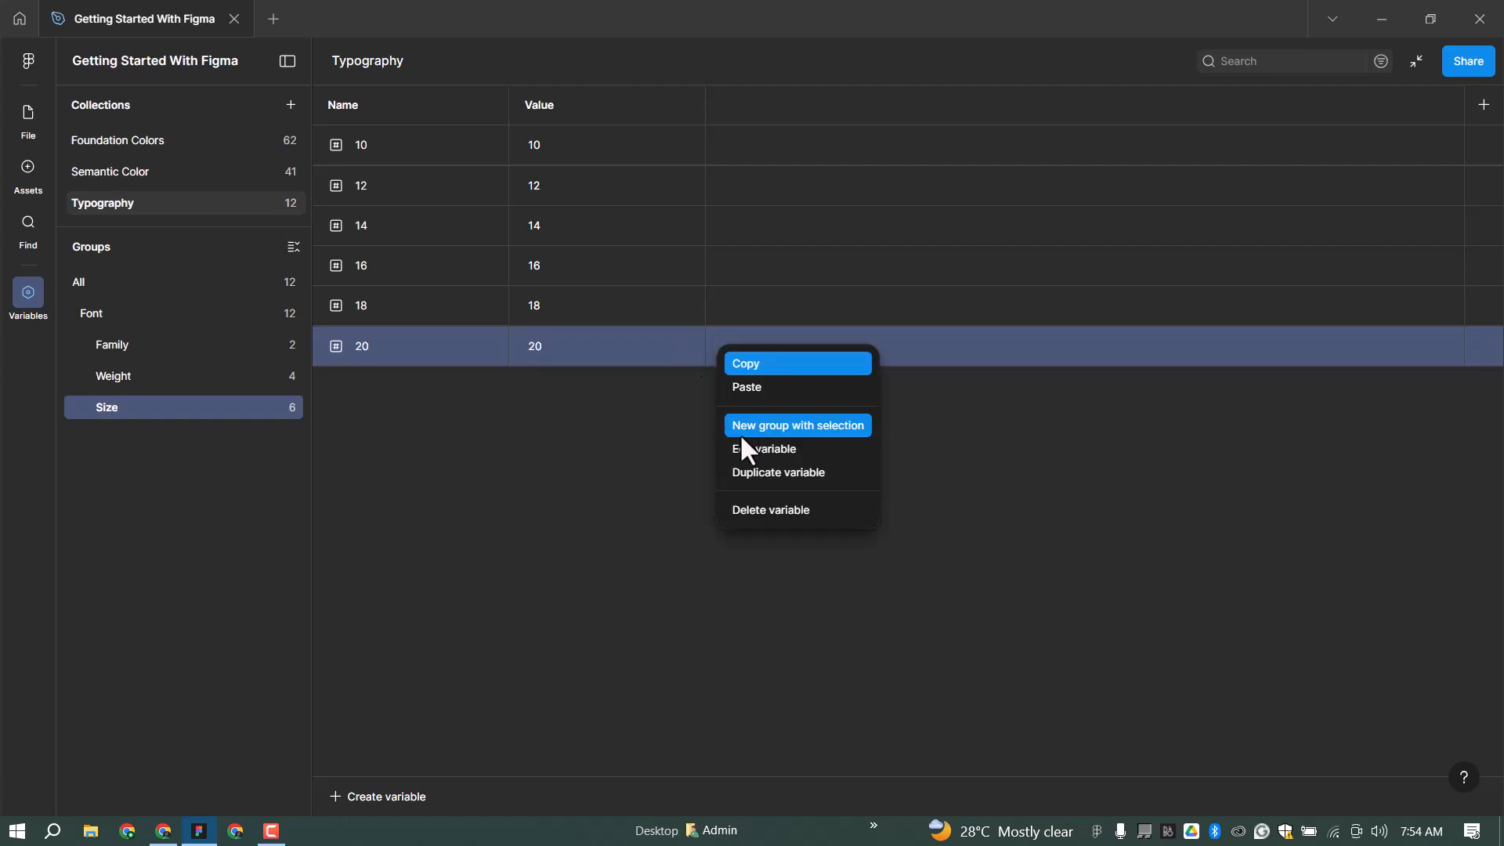
pyautogui.click(765, 468)
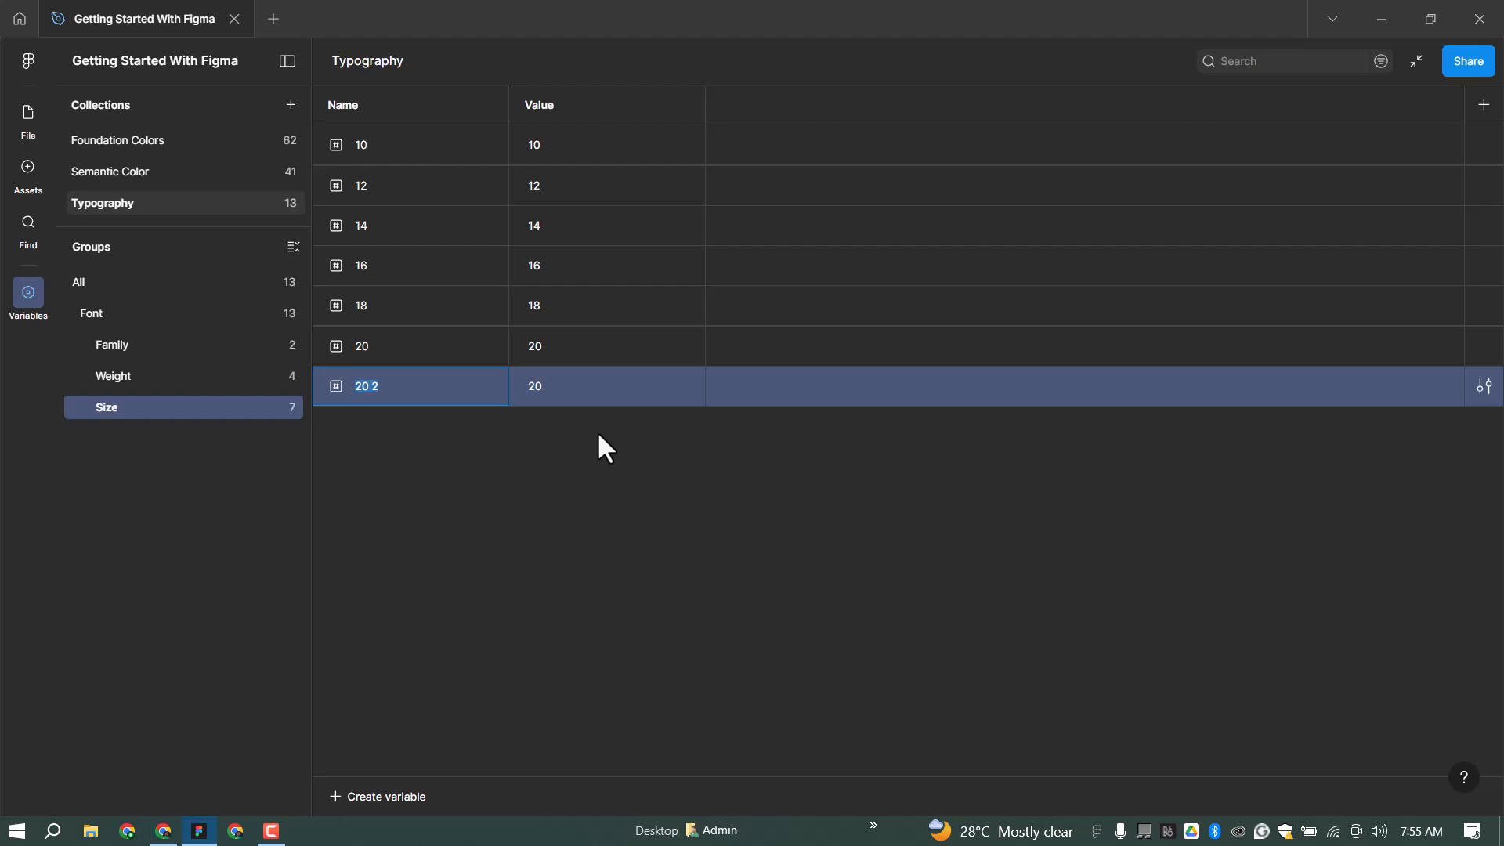
pyautogui.write('24')
pyautogui.click(536, 386)
pyautogui.write('24')
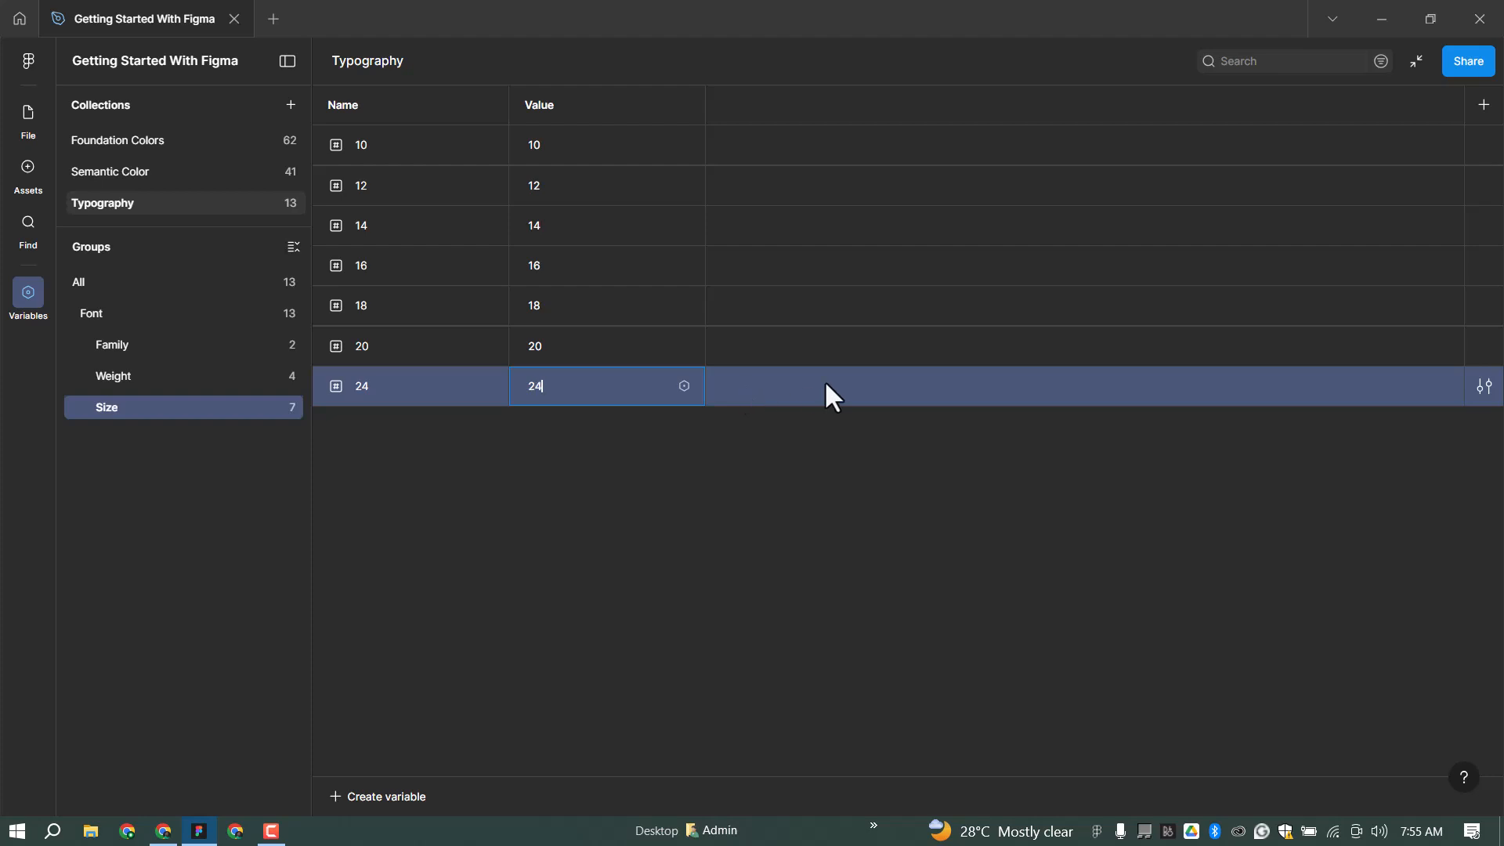
# Step: Duplicate the 24 size variable and give the copy the name 30 and the value 30
pyautogui.rightClick(824, 385)
pyautogui.click(885, 514)
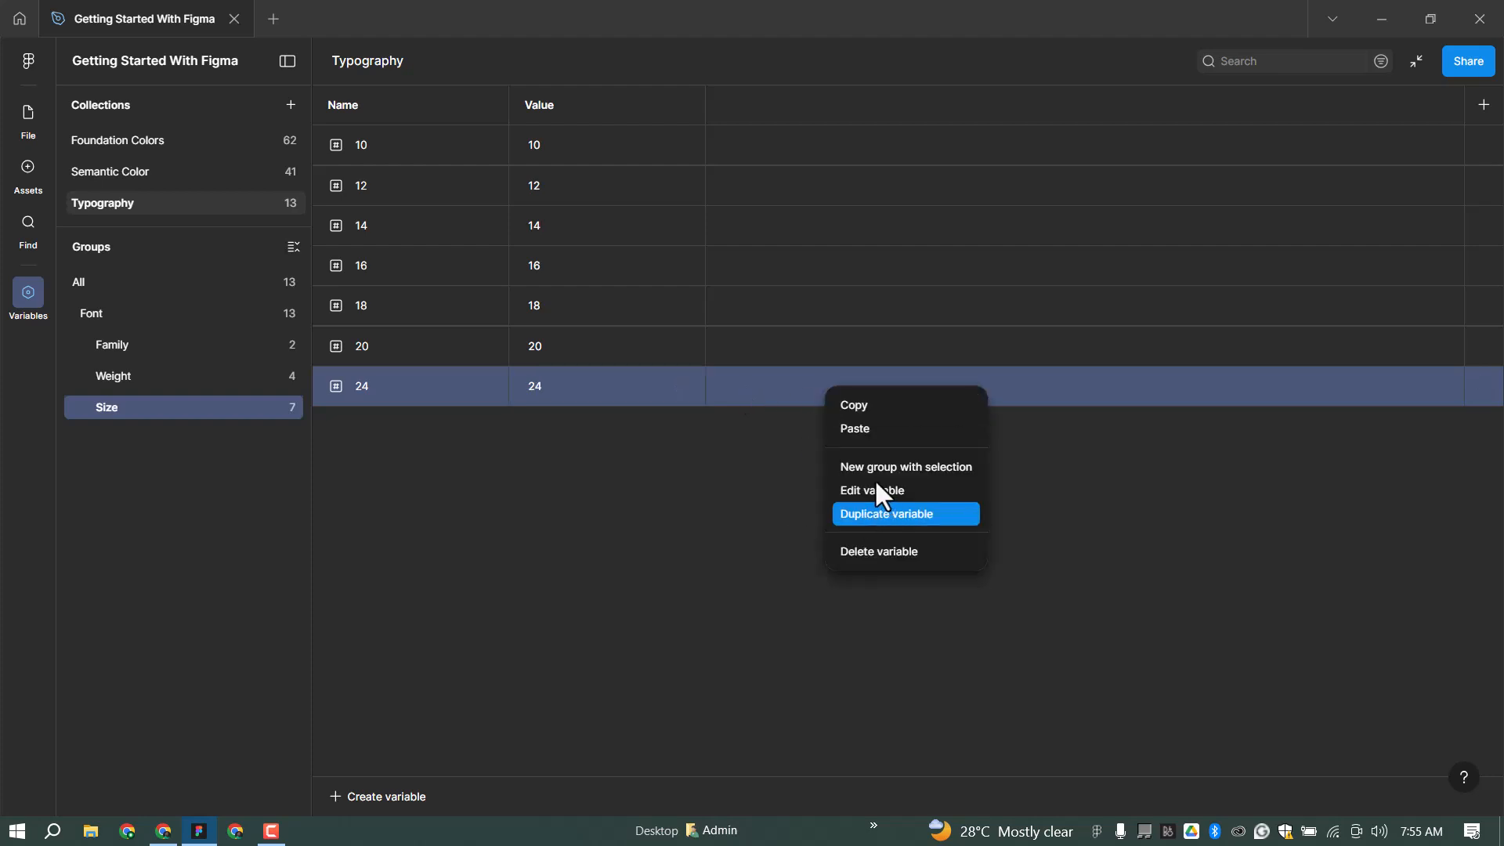
pyautogui.write('30')
pyautogui.press('Tab')
pyautogui.write('30')
# Step: Duplicate the 30 size variable and give the copy the name 34 and the value 34
pyautogui.rightClick(871, 428)
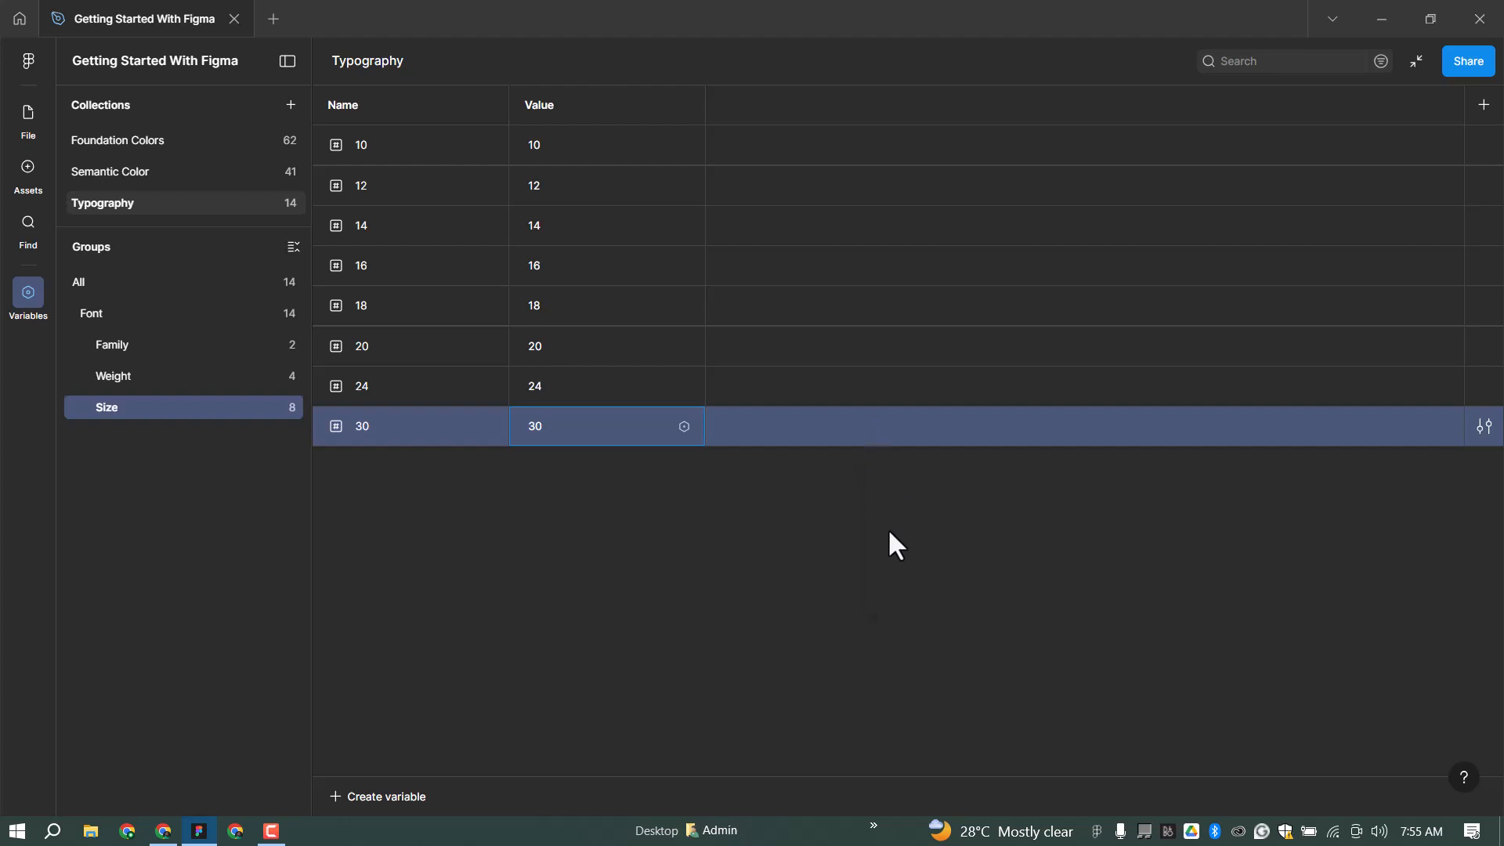
pyautogui.click(910, 553)
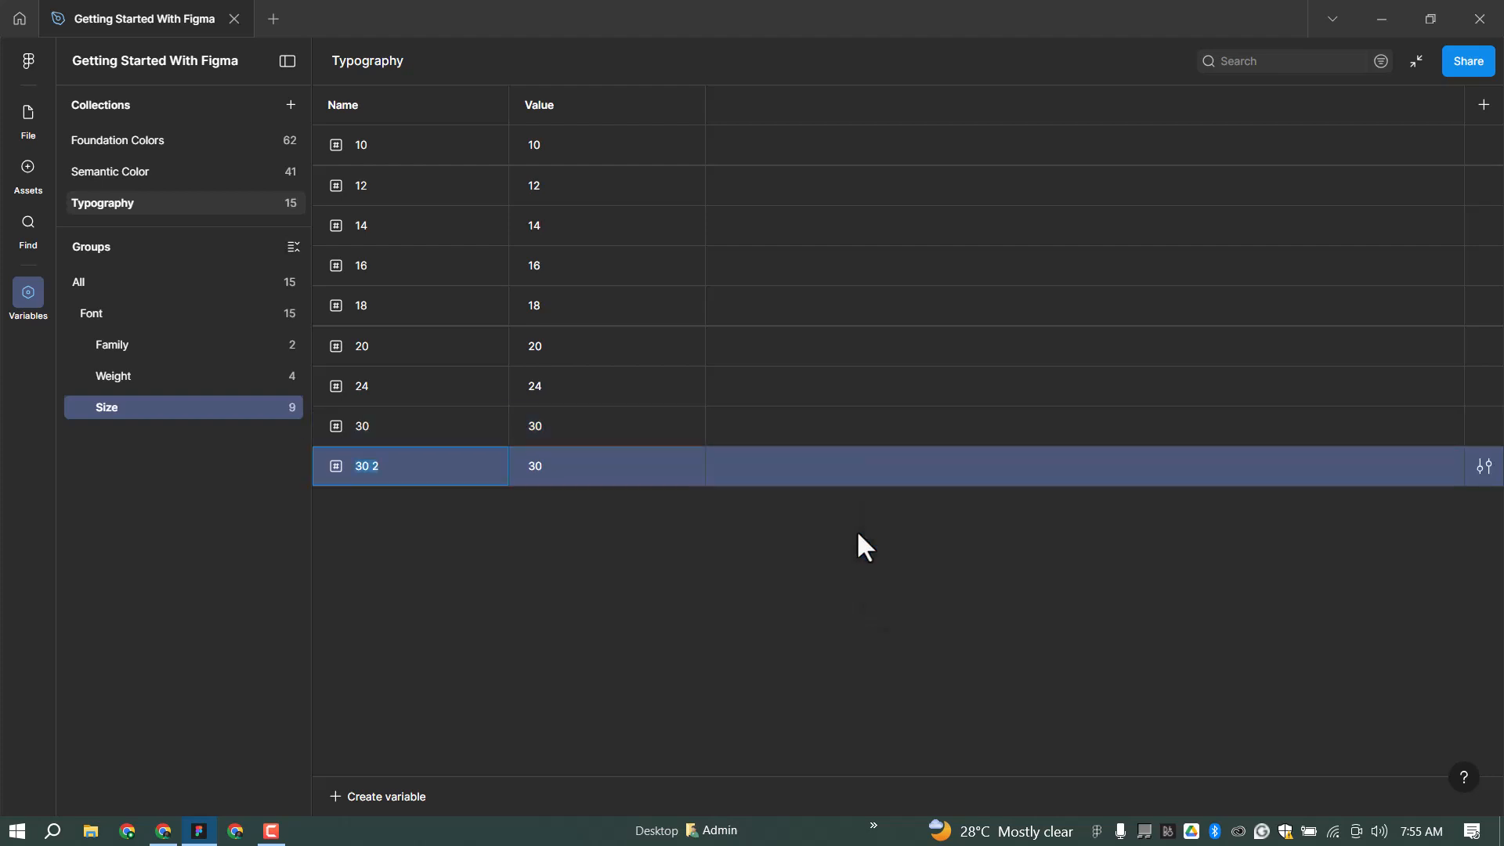
pyautogui.write('34')
pyautogui.press('Tab')
pyautogui.write('34')
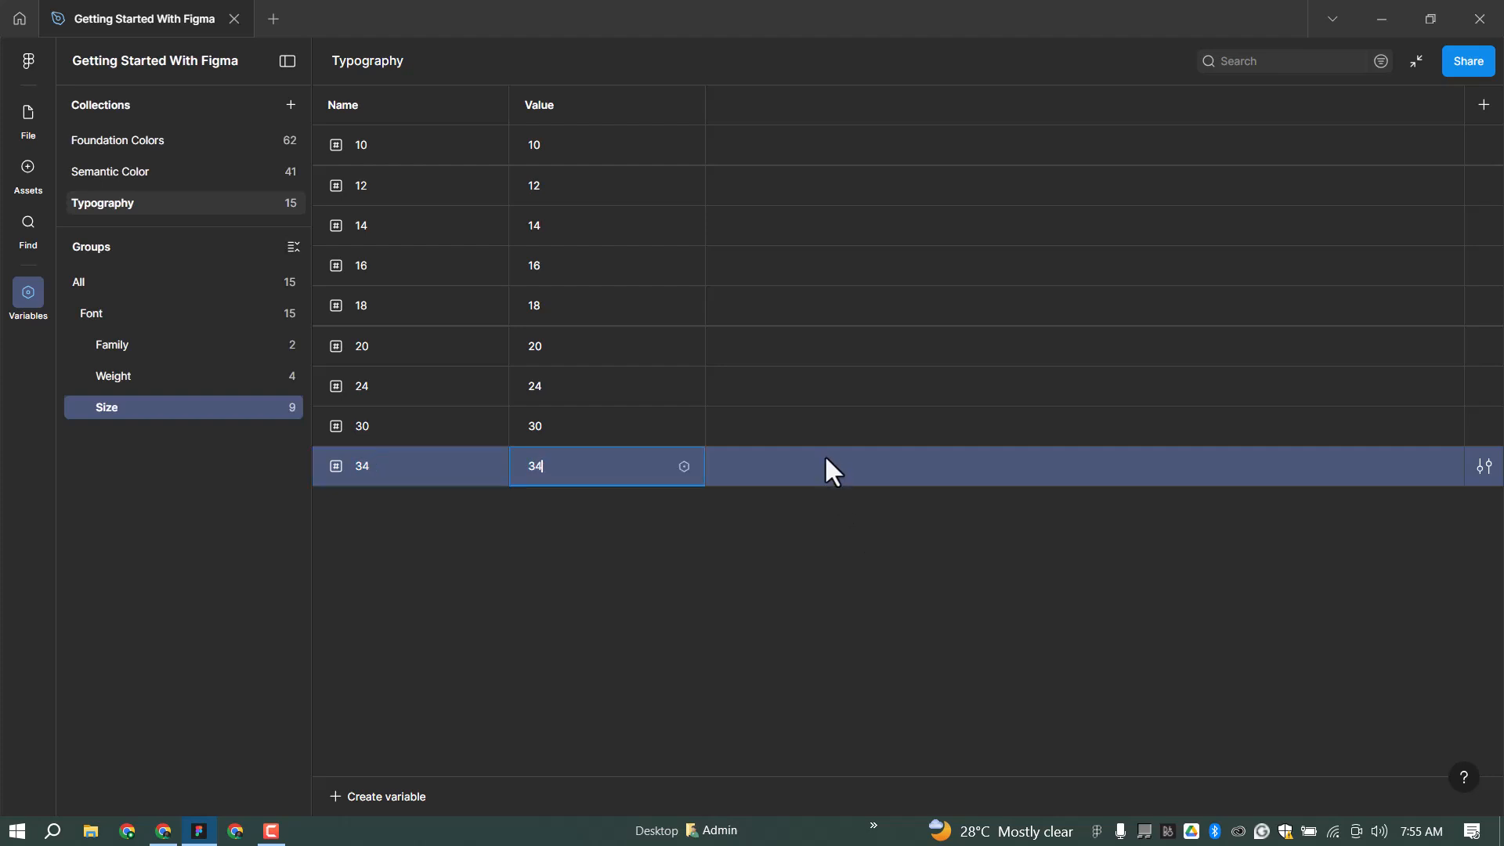
# Step: Duplicate the 34 size variable and give the copy the name 48 and the value 48
pyautogui.rightClick(839, 487)
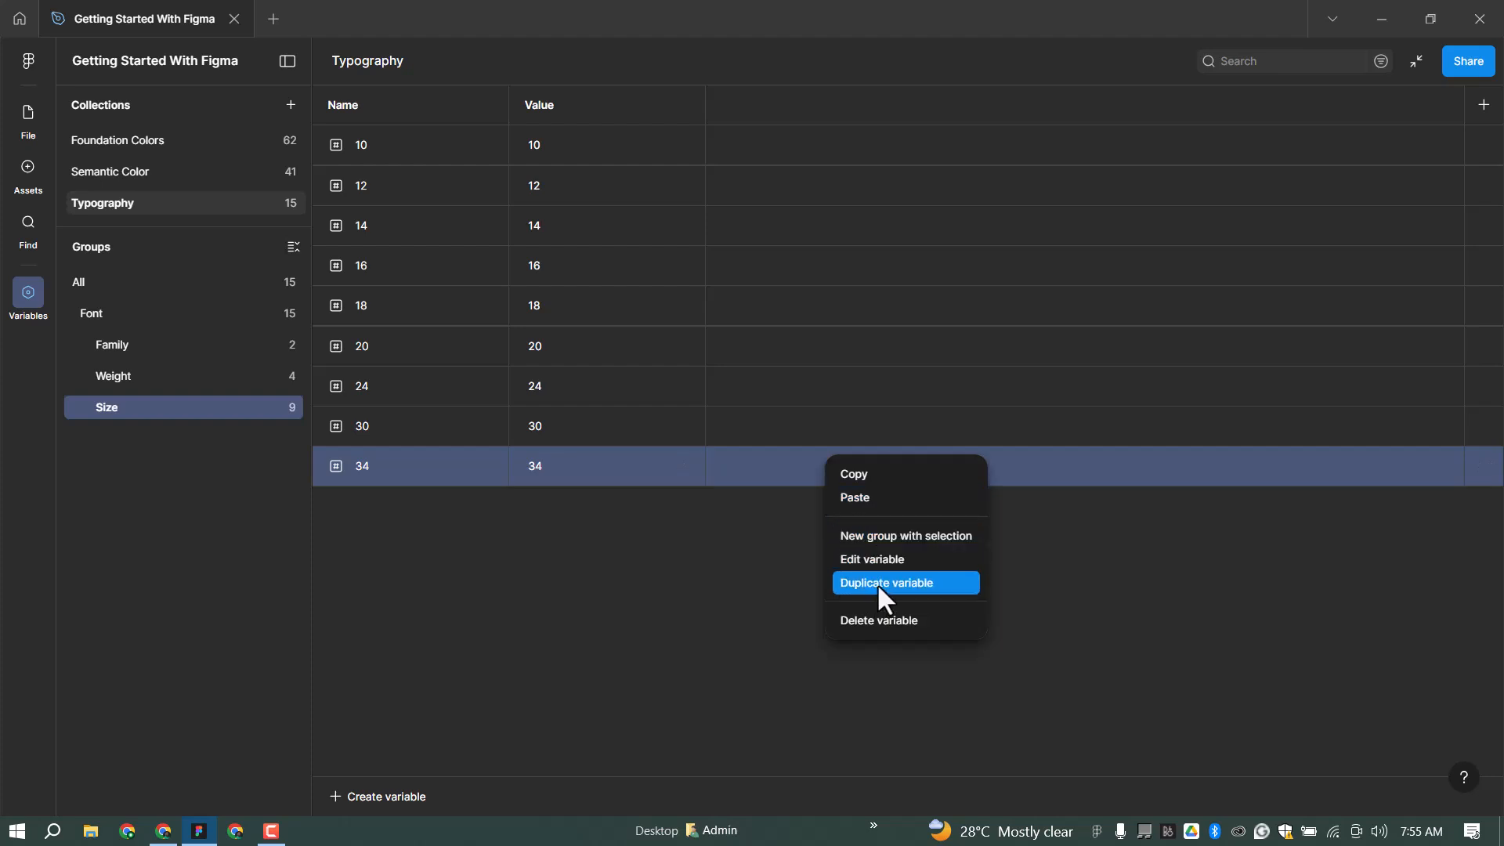
pyautogui.click(881, 583)
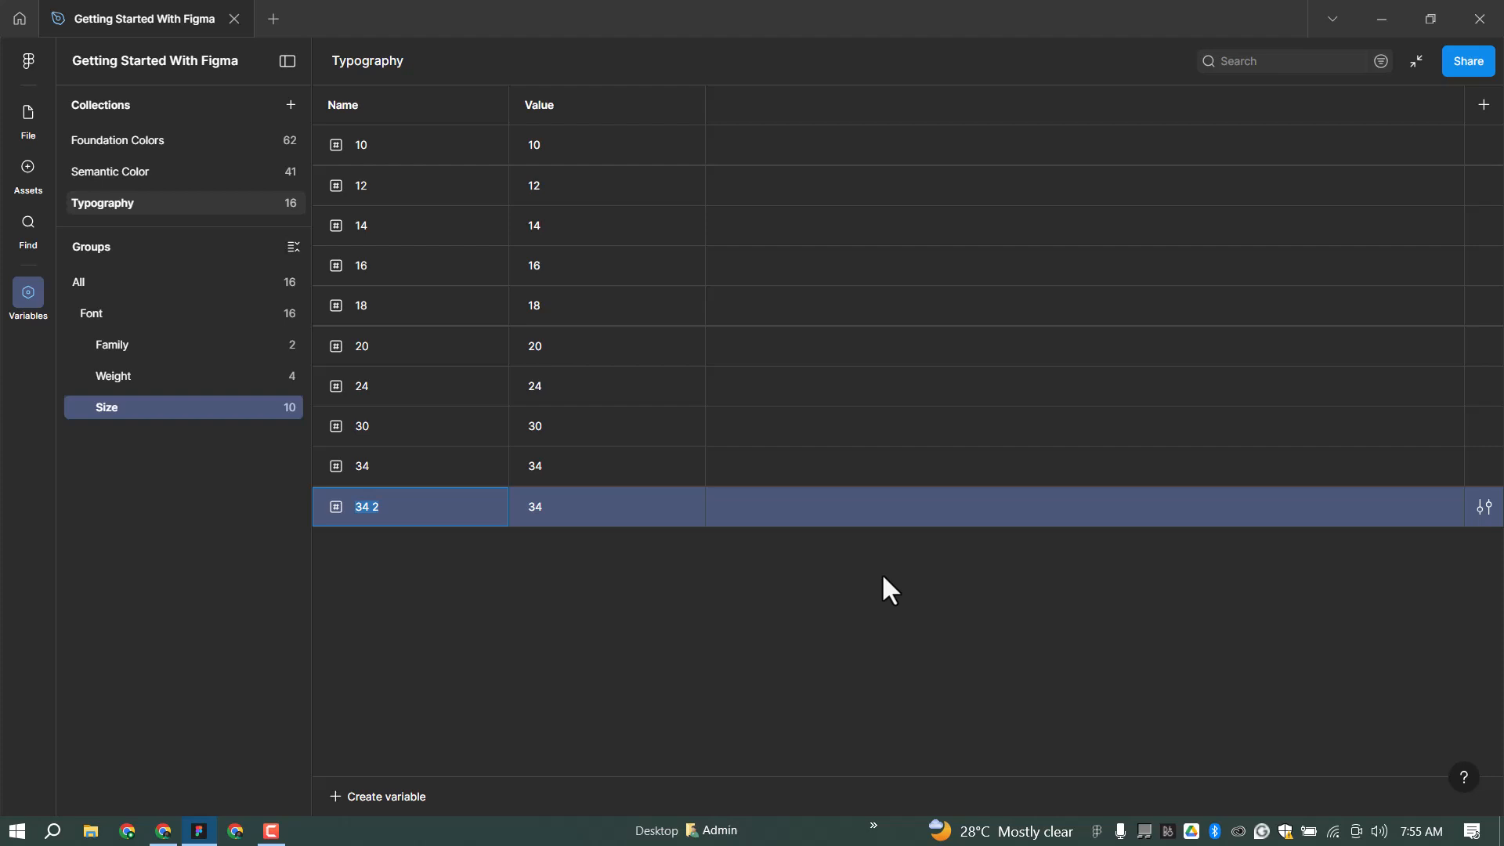
pyautogui.write('48')
pyautogui.press('Tab')
pyautogui.write('48')
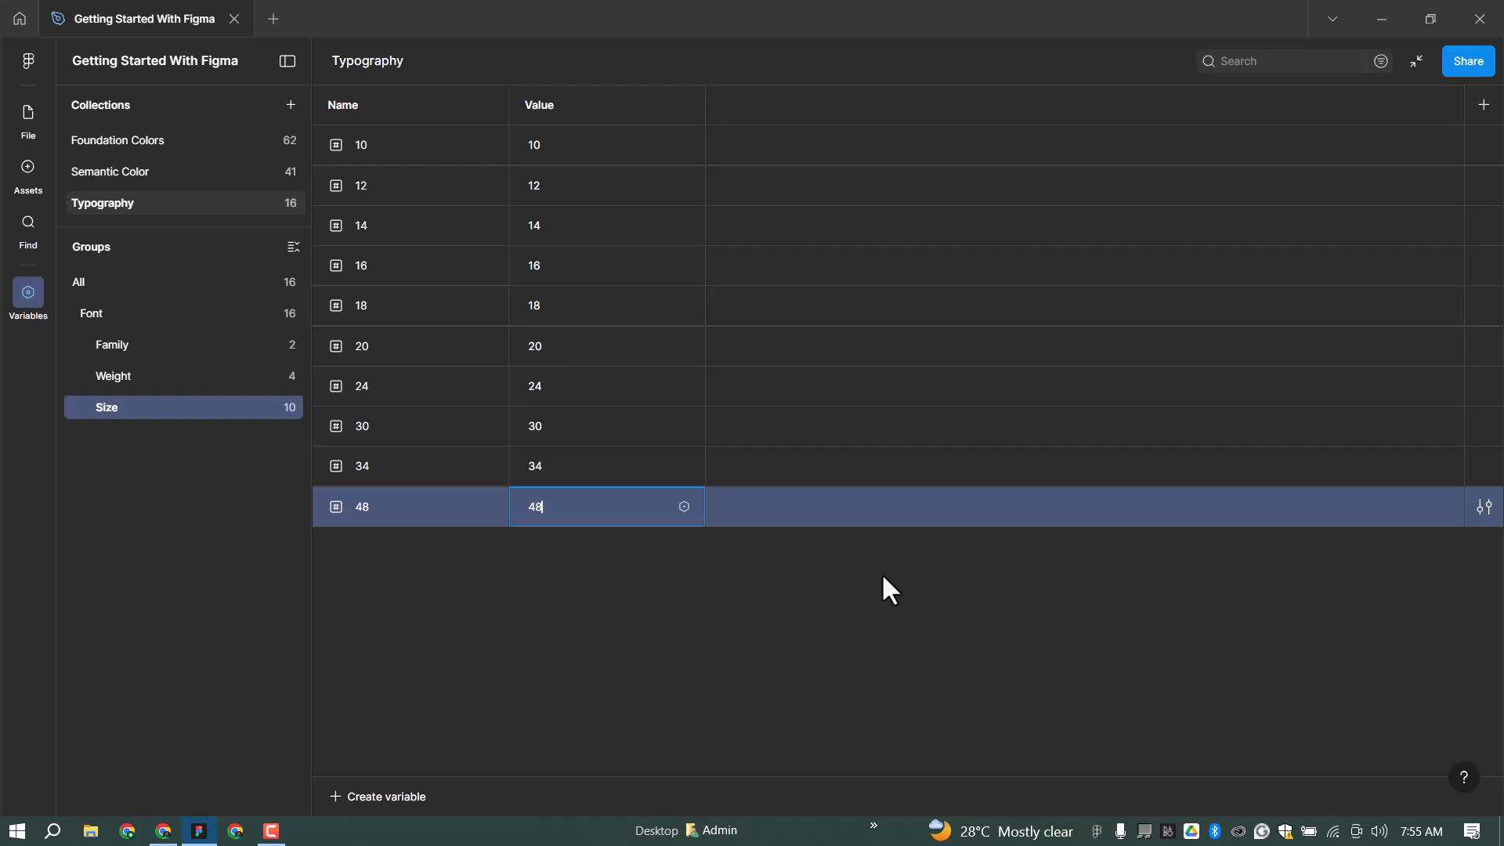
# Step: Duplicate the 48 size variable and give the copy the name 56 and the value 56
pyautogui.rightClick(885, 508)
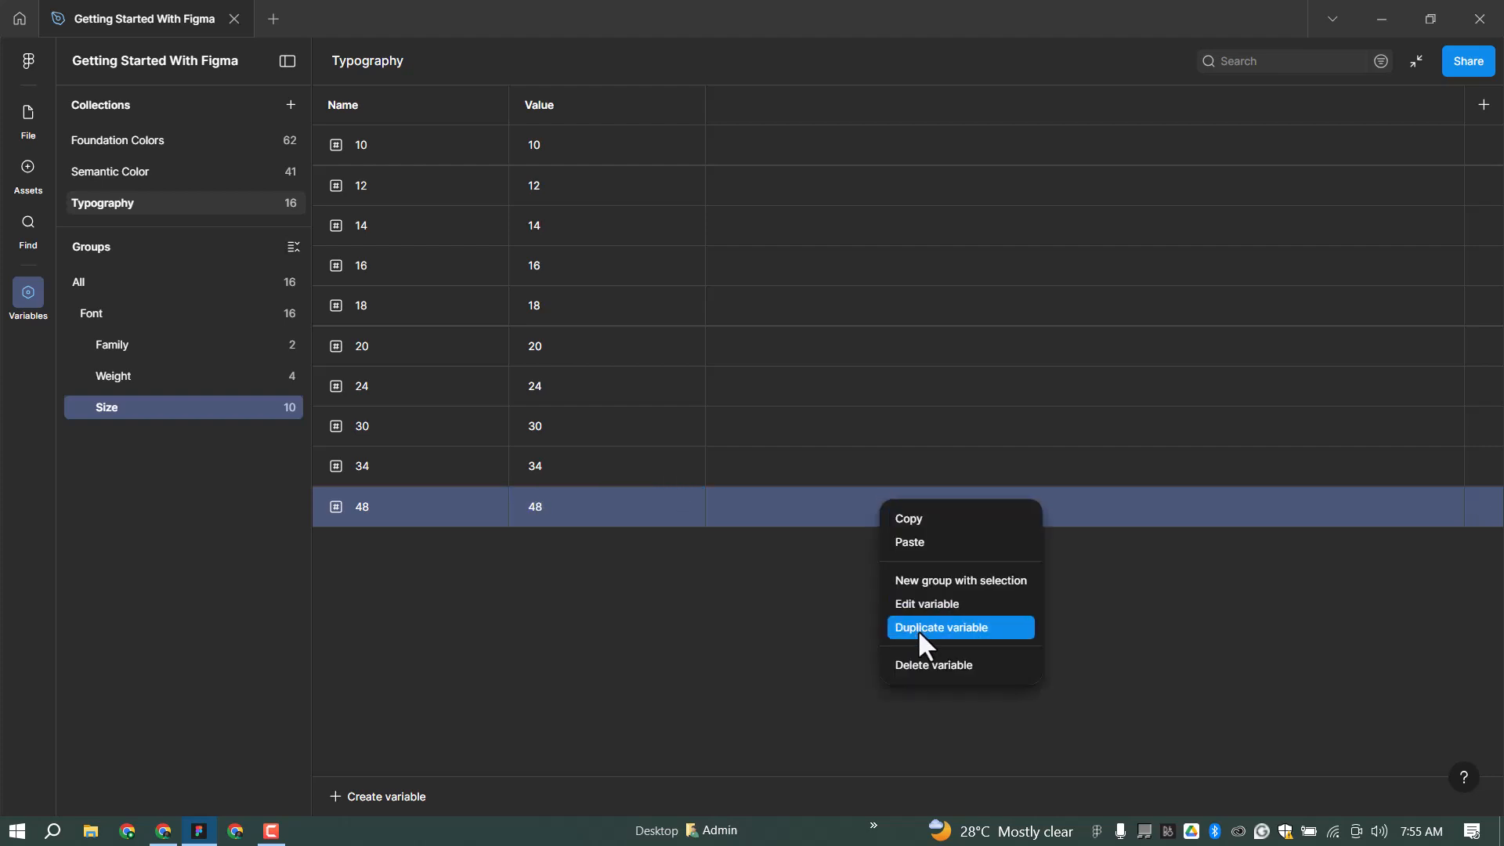
pyautogui.click(905, 625)
pyautogui.write('56')
pyautogui.press('Tab')
pyautogui.write('56')
pyautogui.press('Return')
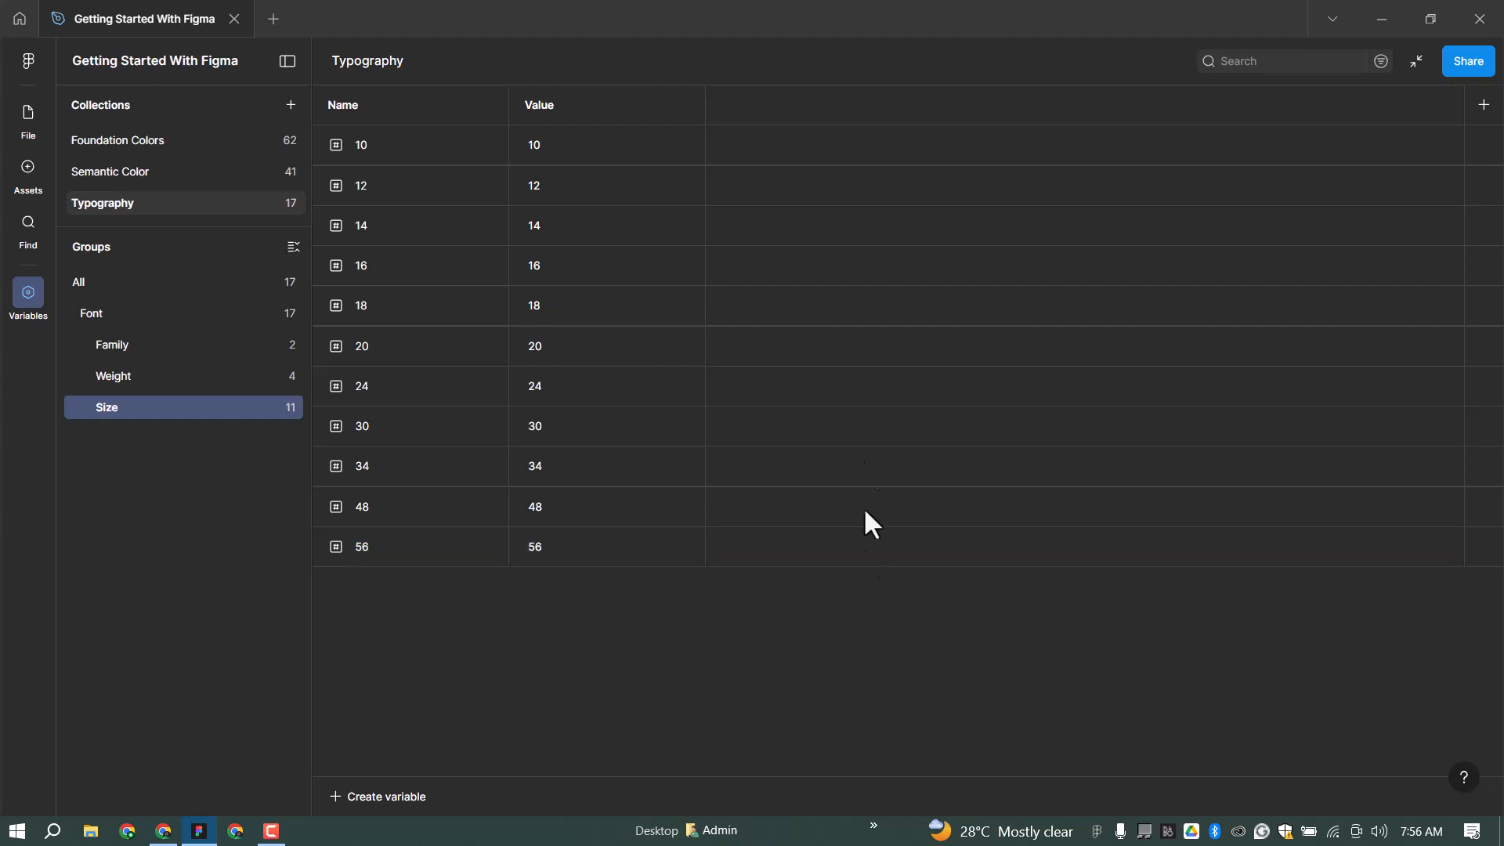
pyautogui.click(97, 349)
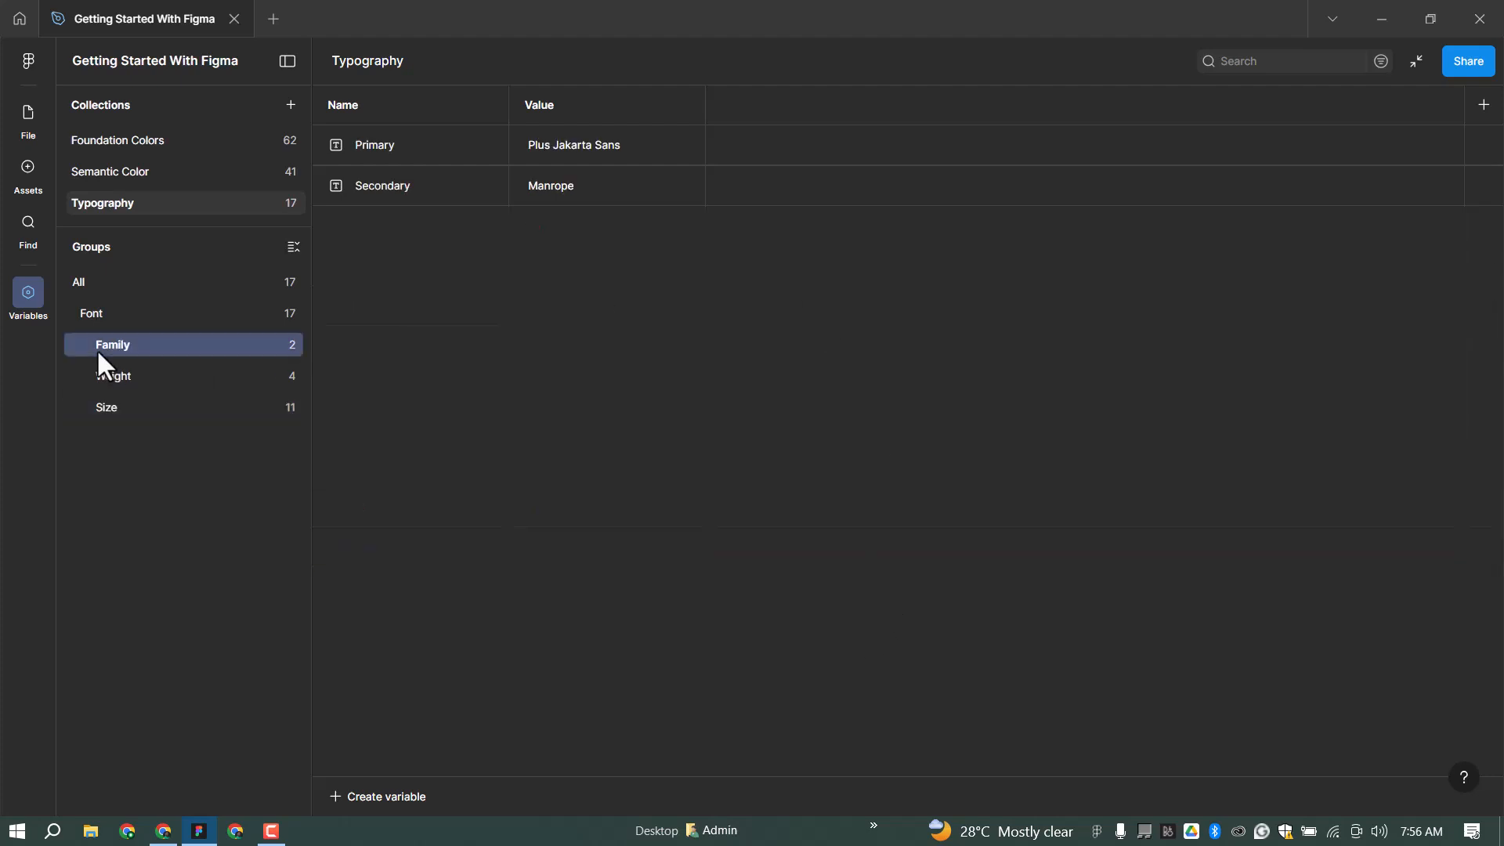
pyautogui.click(146, 379)
pyautogui.click(130, 407)
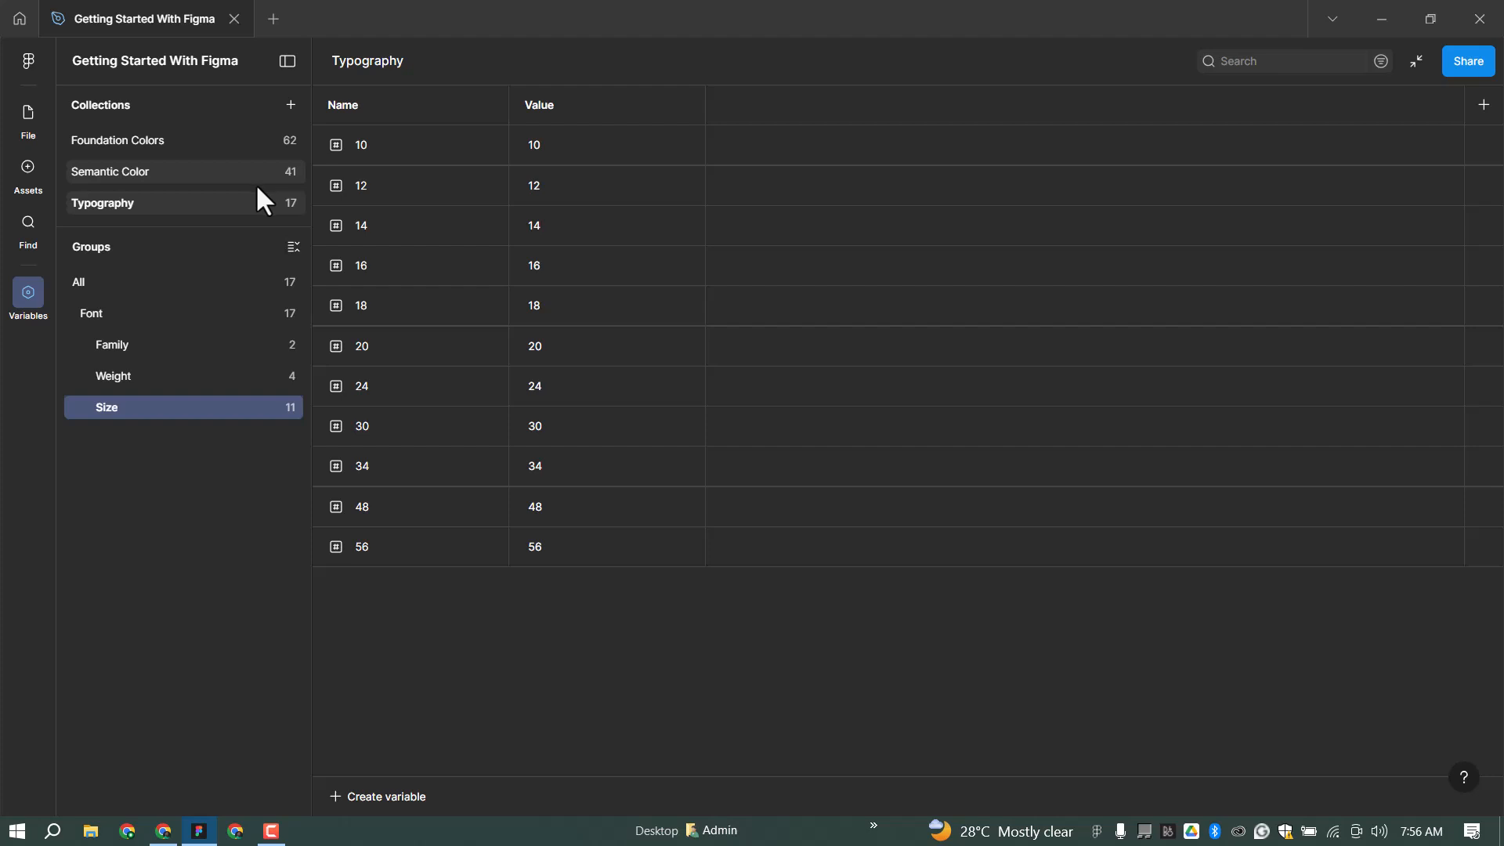
# Step: Create a new variable collection named Other
pyautogui.click(295, 103)
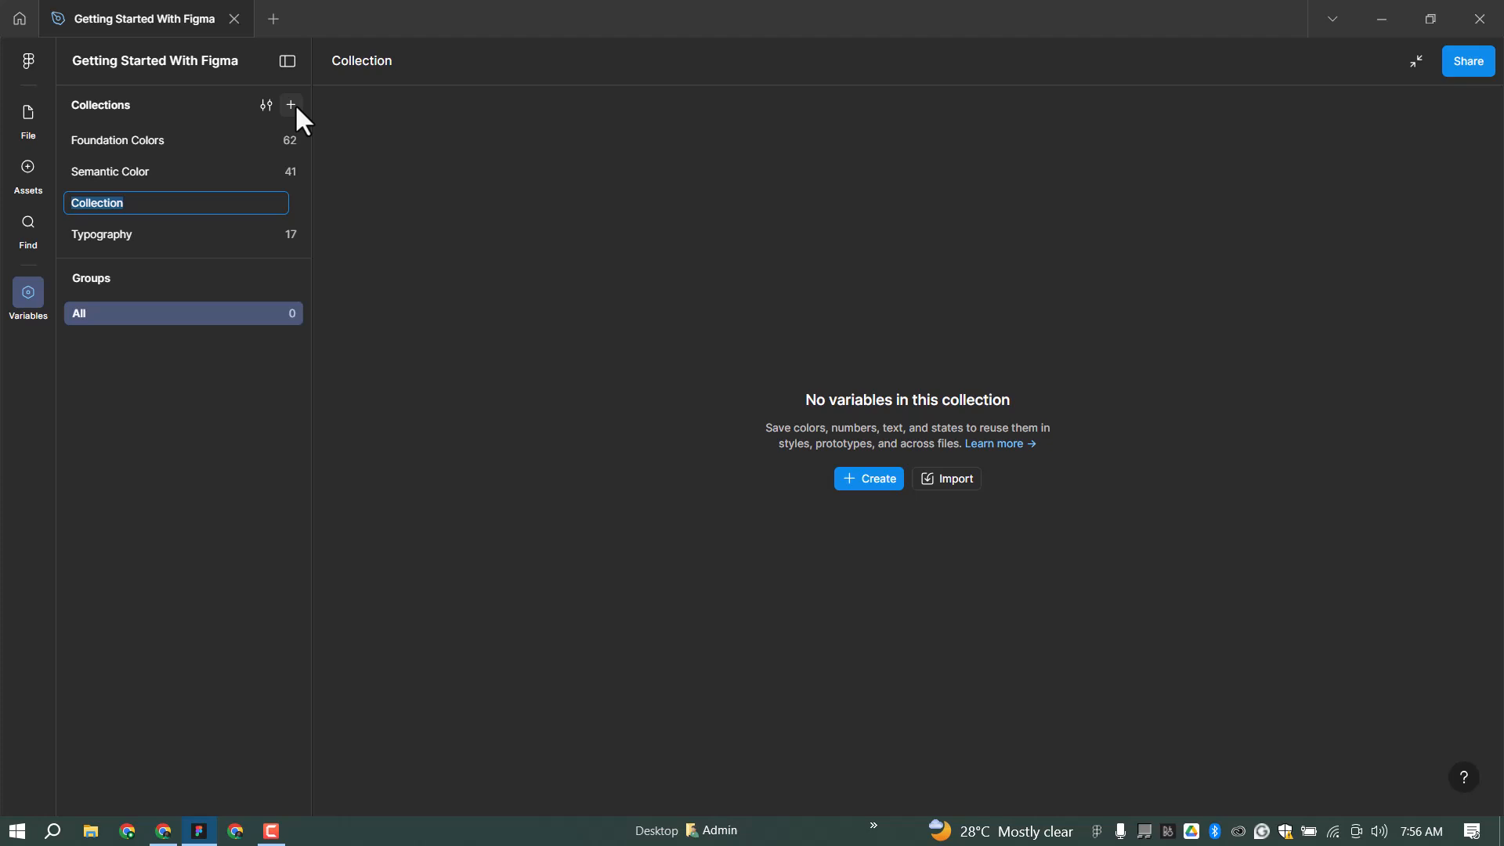
pyautogui.write('Ra')
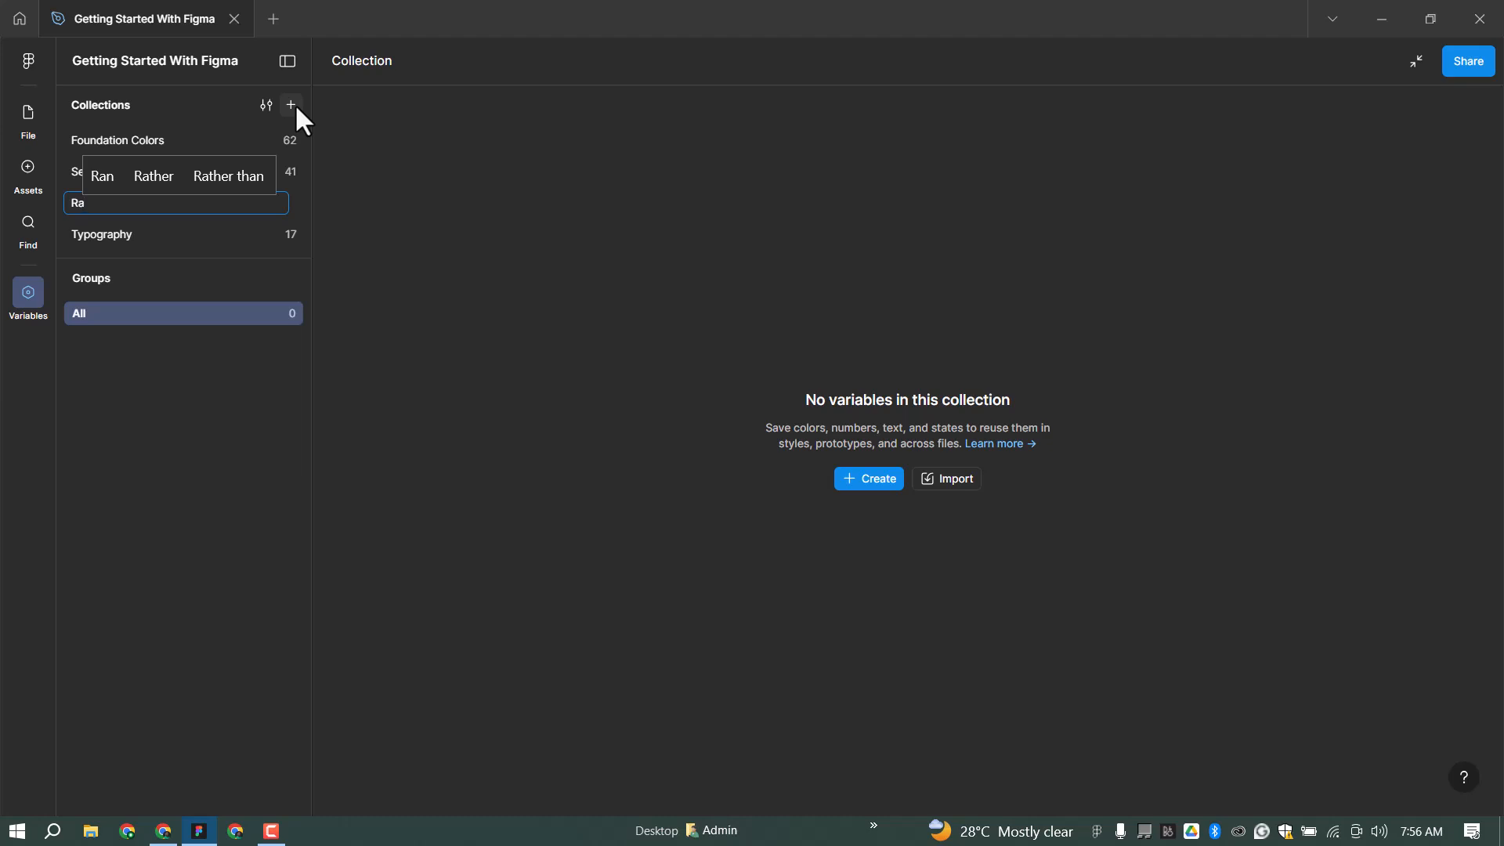
pyautogui.press('BackSpace')
pyautogui.press('BackSpace')
pyautogui.write('Other')
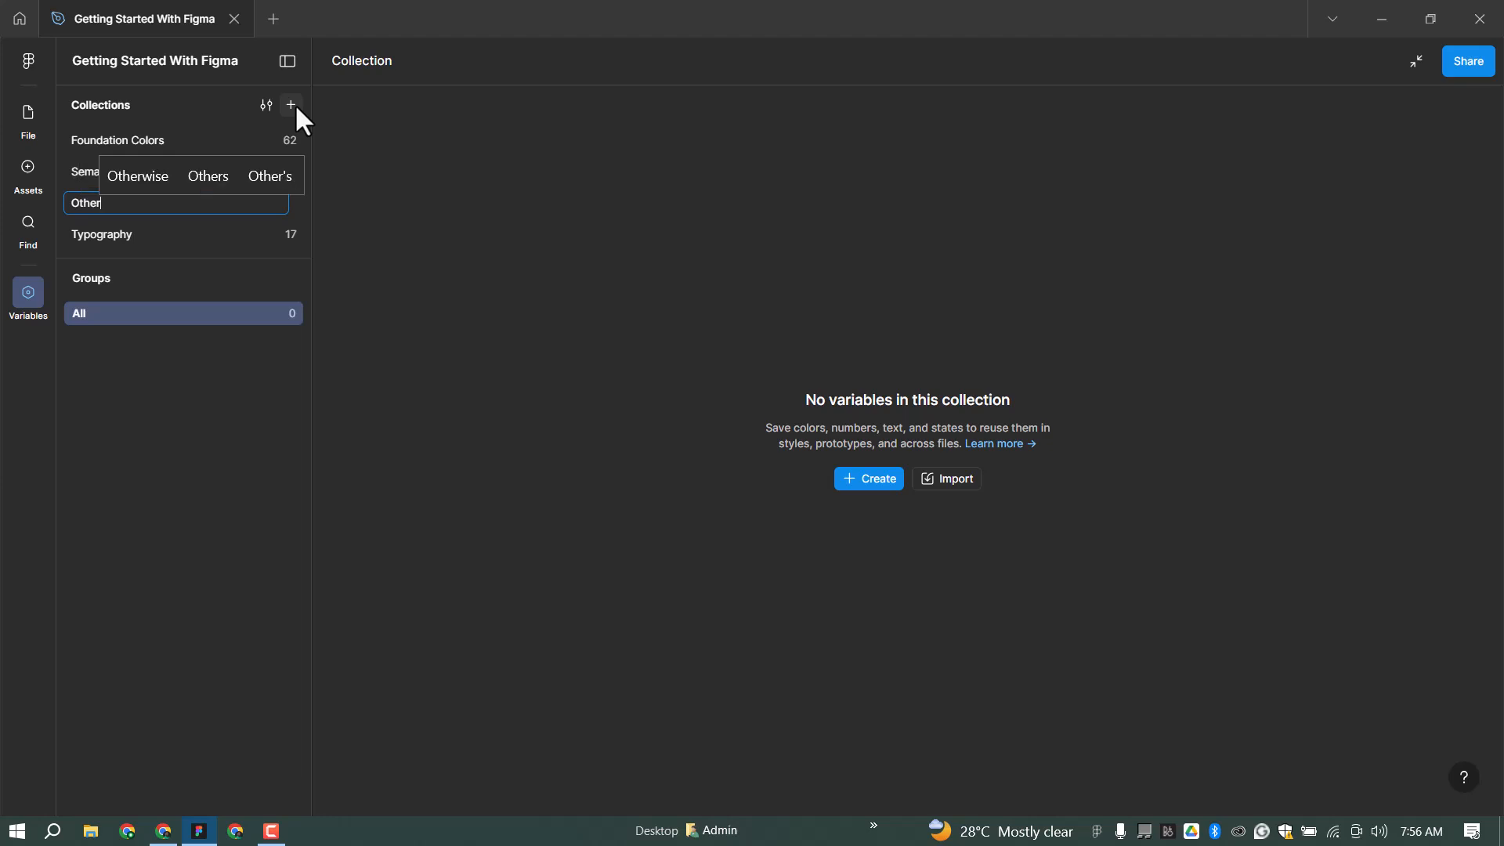
pyautogui.press('Return')
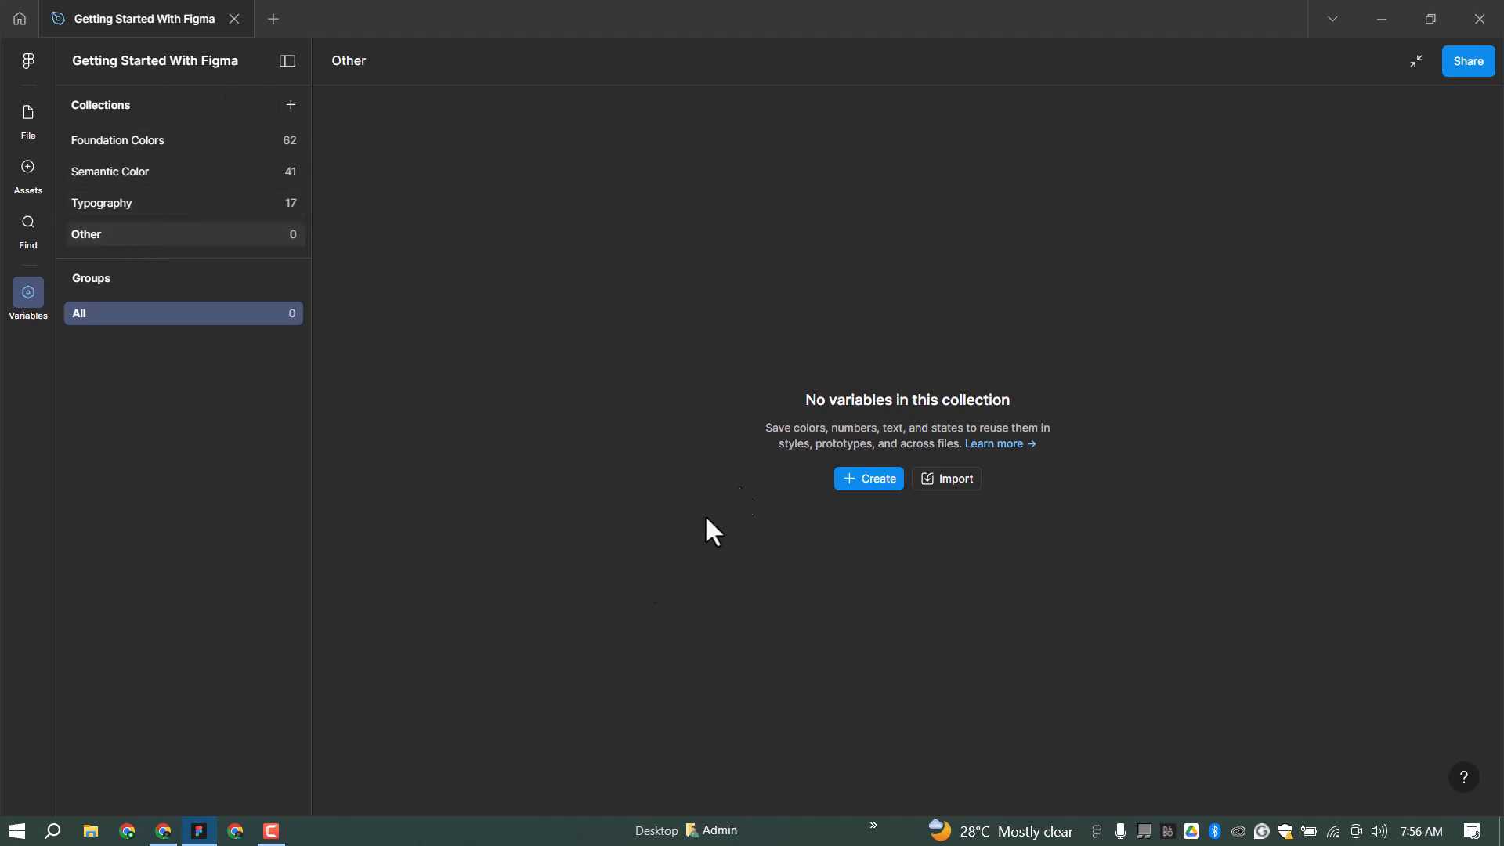
# Step: Create a number variable in the Other collection and limit its scope to corner radius only
pyautogui.click(887, 481)
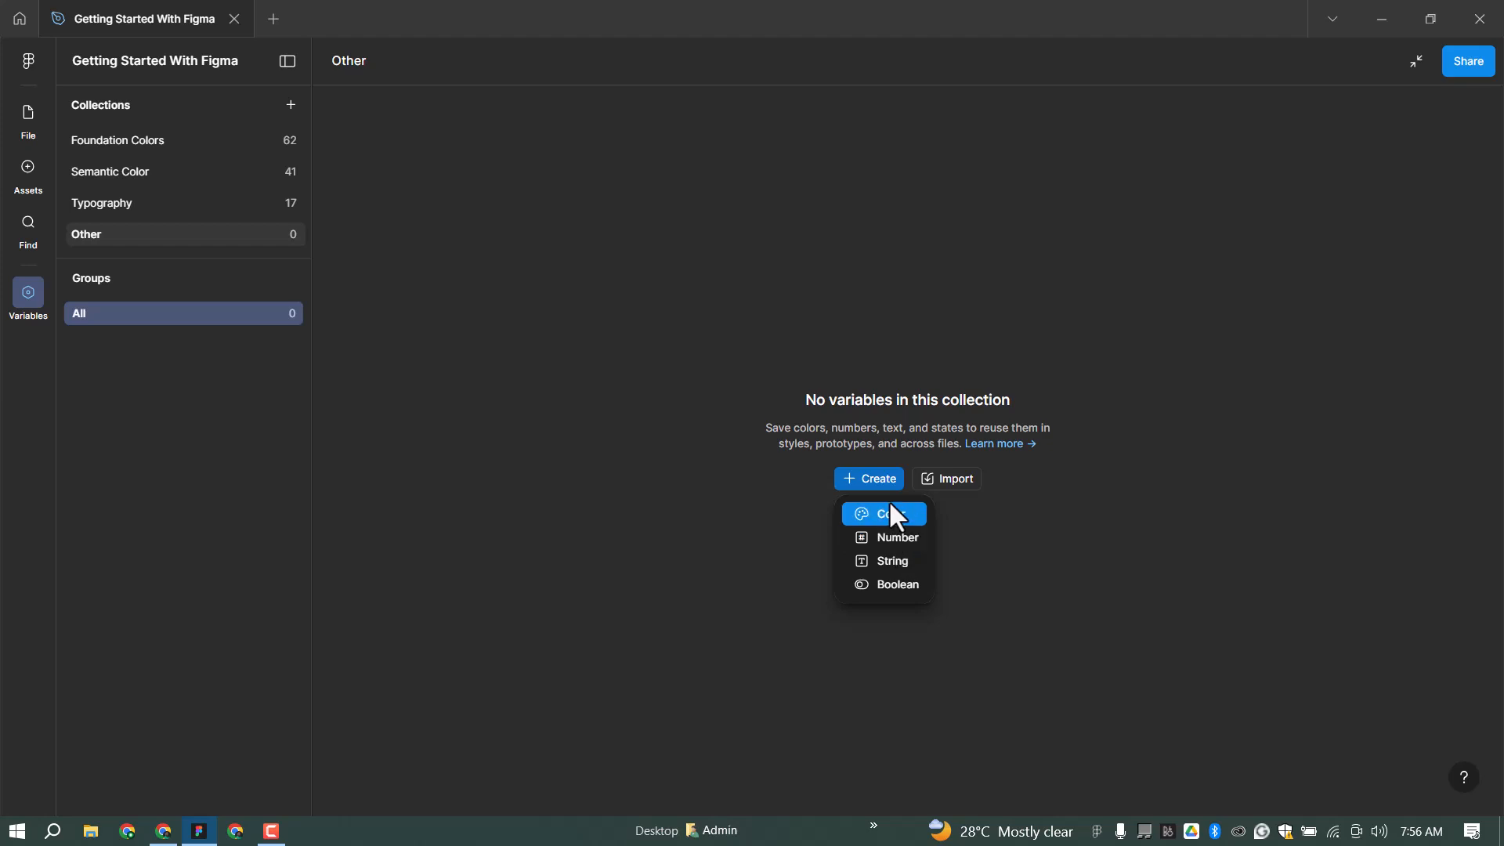
pyautogui.click(871, 475)
pyautogui.click(874, 475)
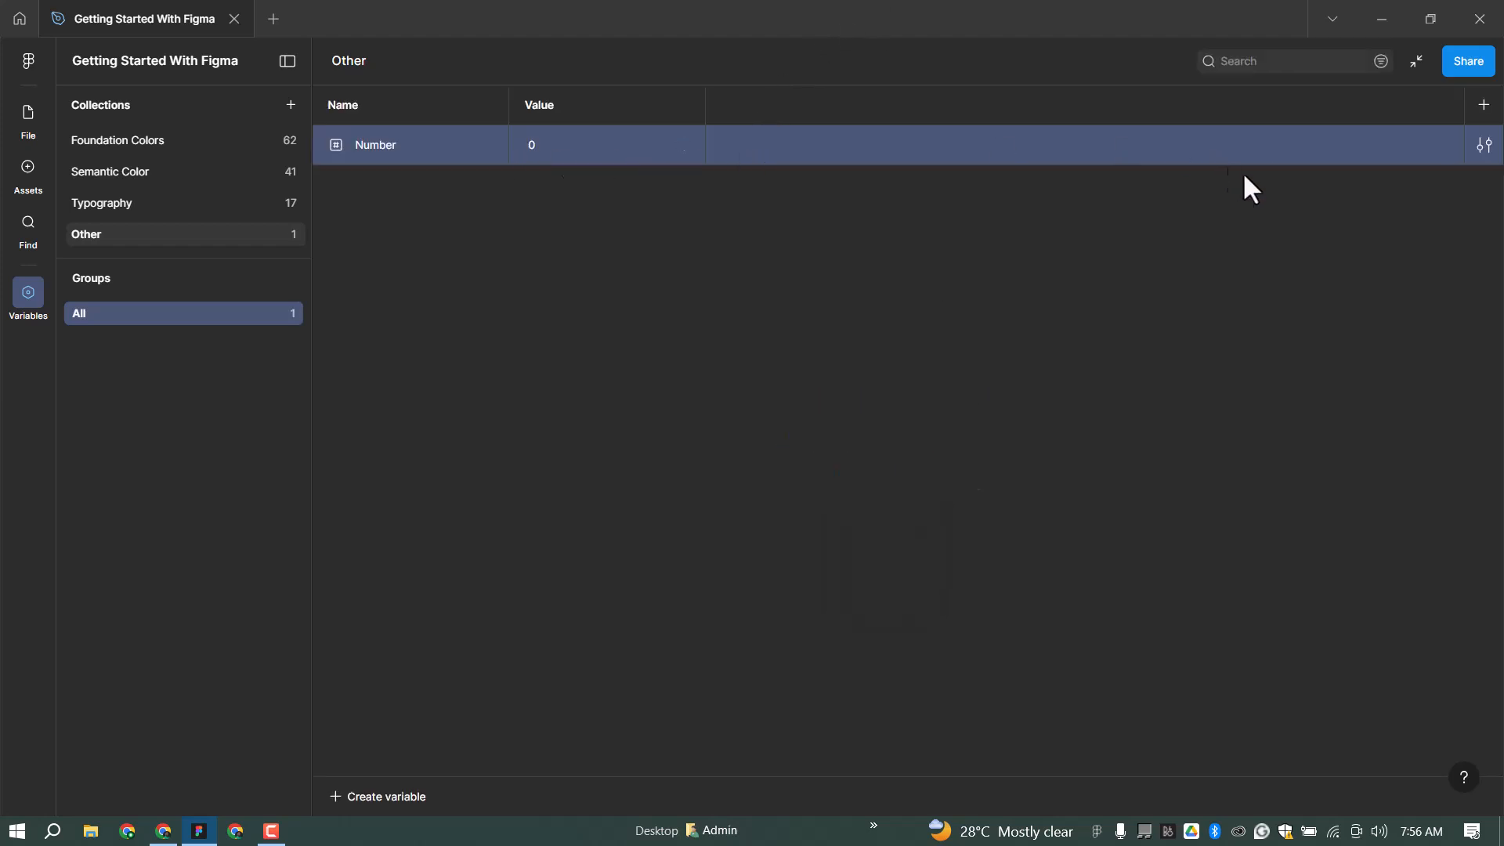
pyautogui.click(1483, 146)
pyautogui.click(1314, 180)
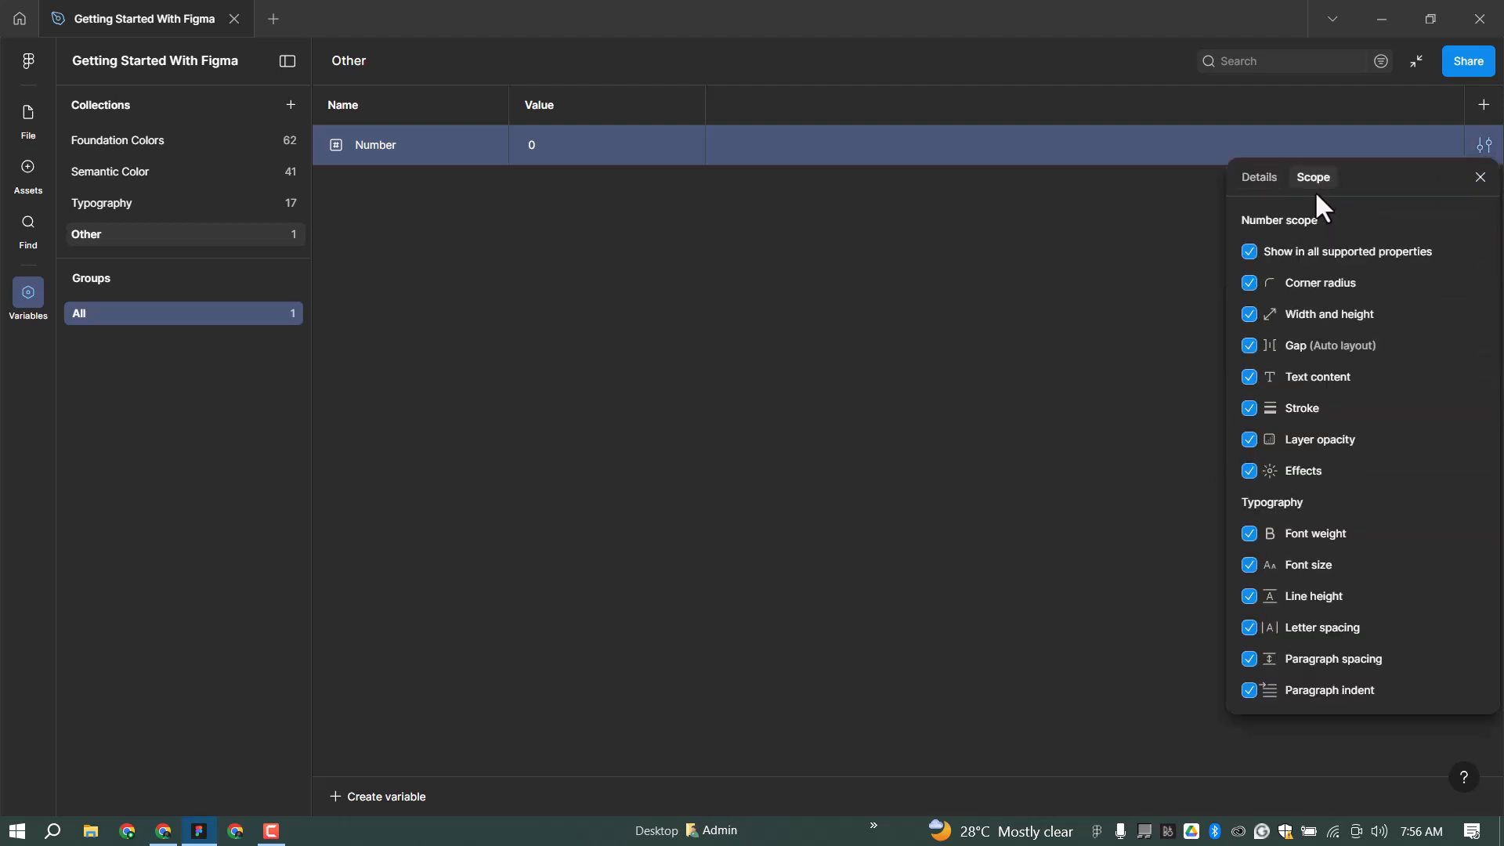
pyautogui.click(1249, 251)
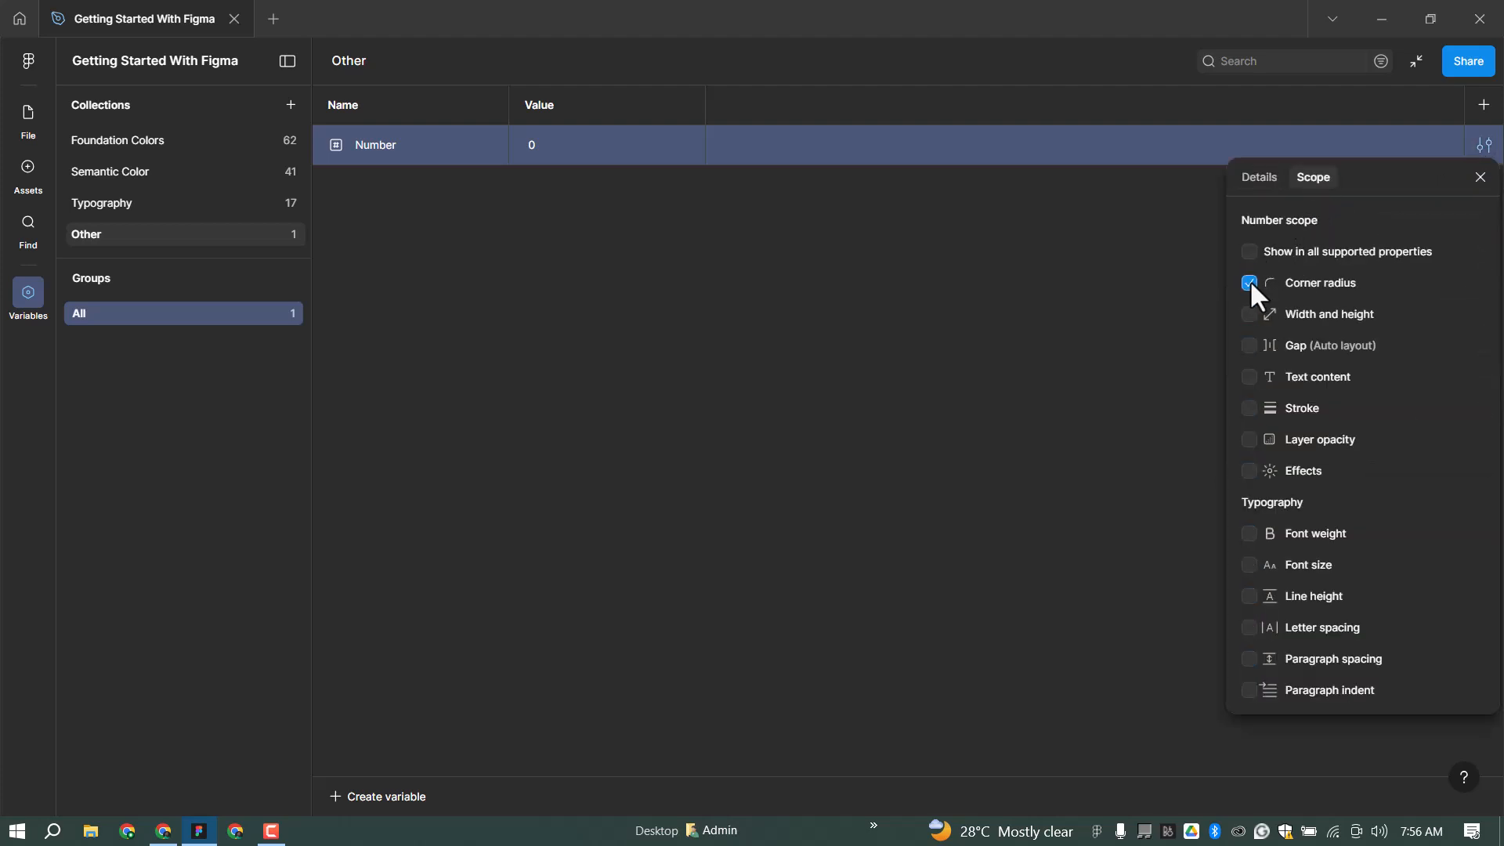
# Step: Rename the number variable in the Other collection as Radius/0 so that it sits in a Radius group
pyautogui.click(1260, 178)
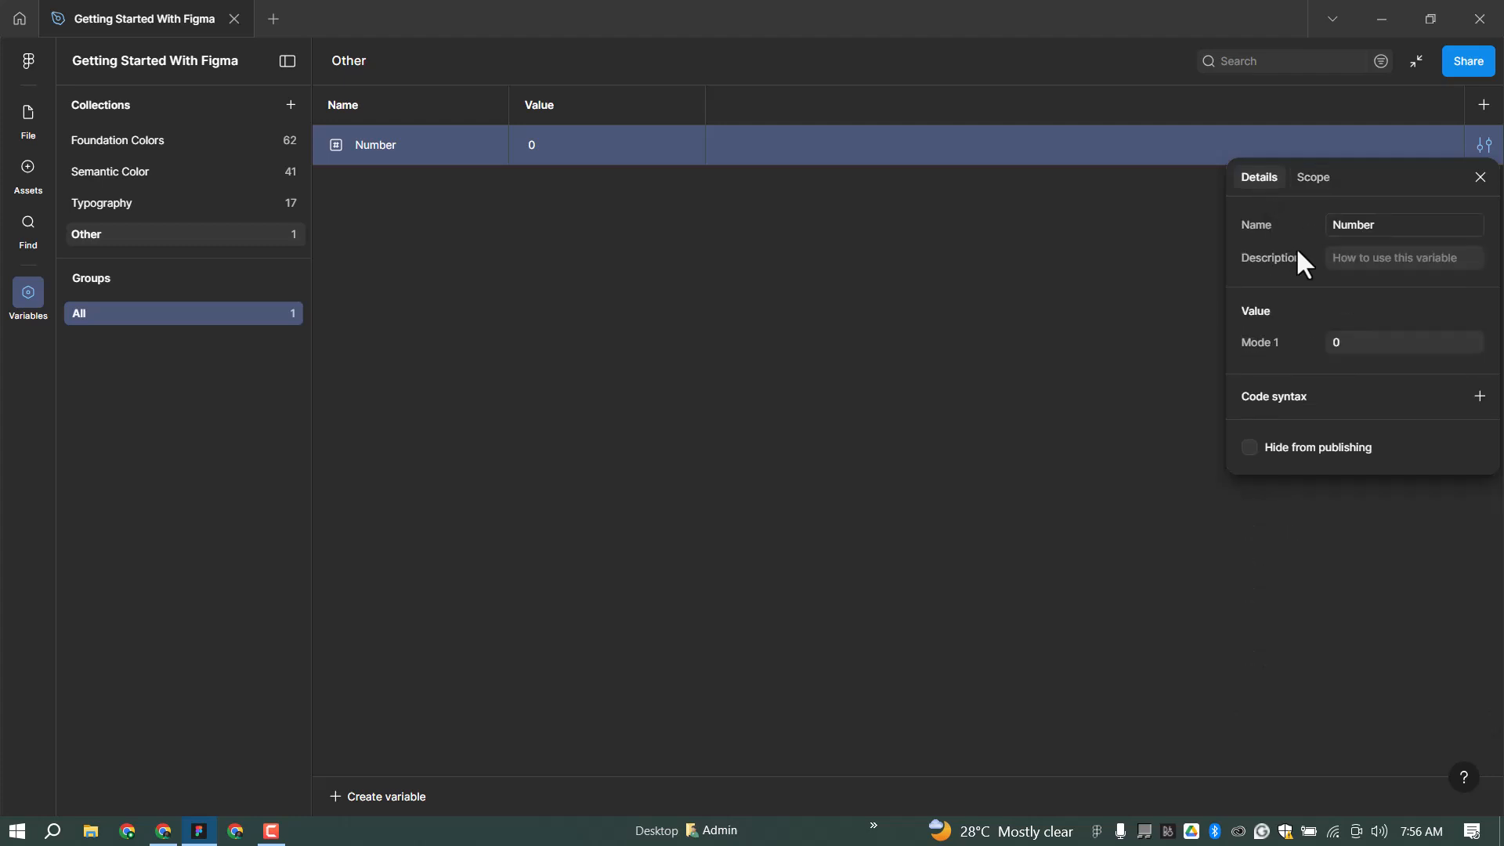
pyautogui.click(1368, 229)
pyautogui.write('Radius')
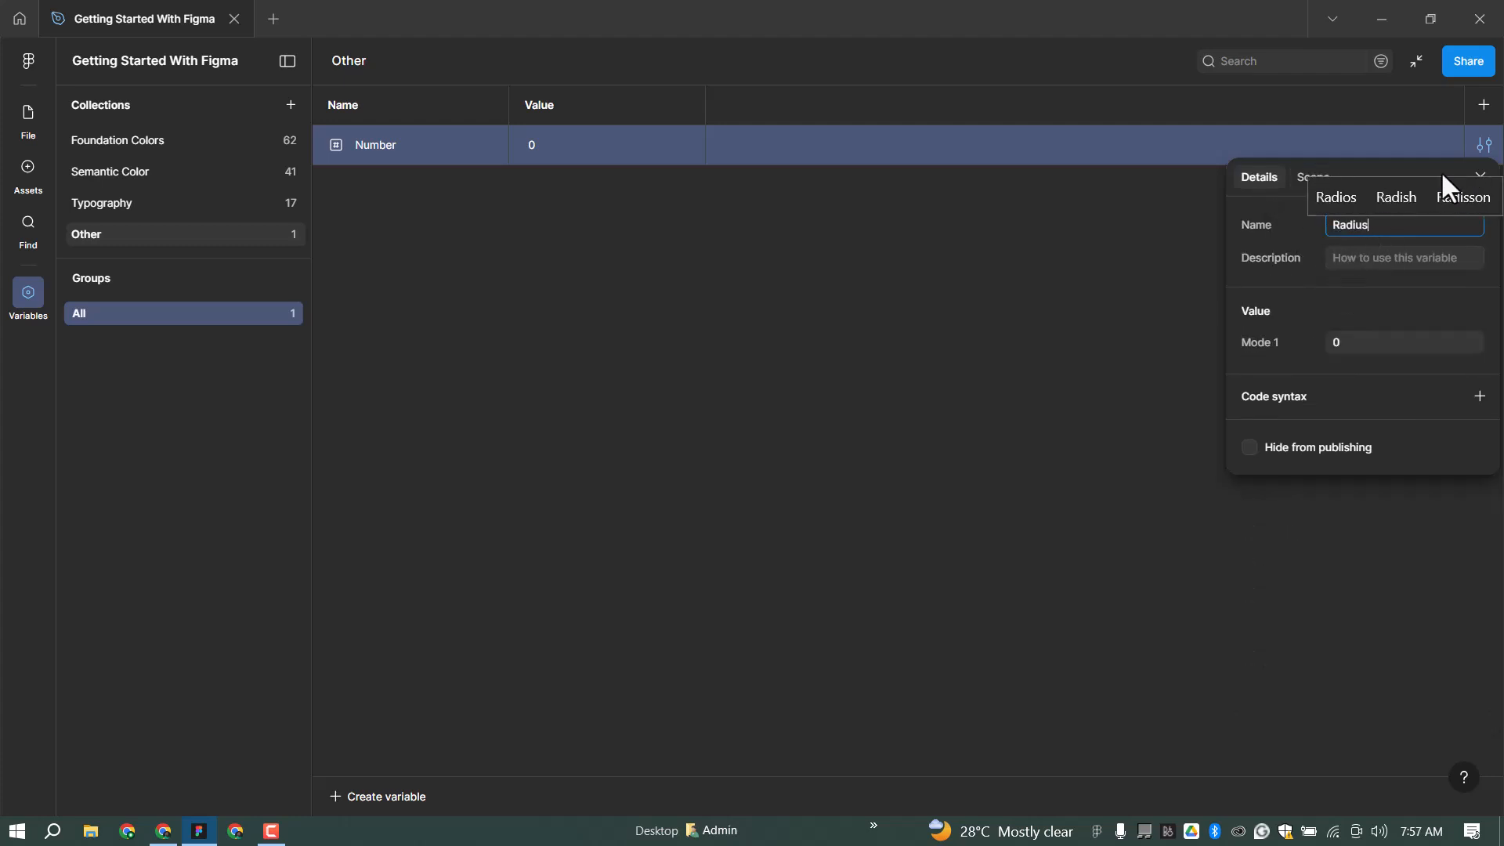
pyautogui.write('/0')
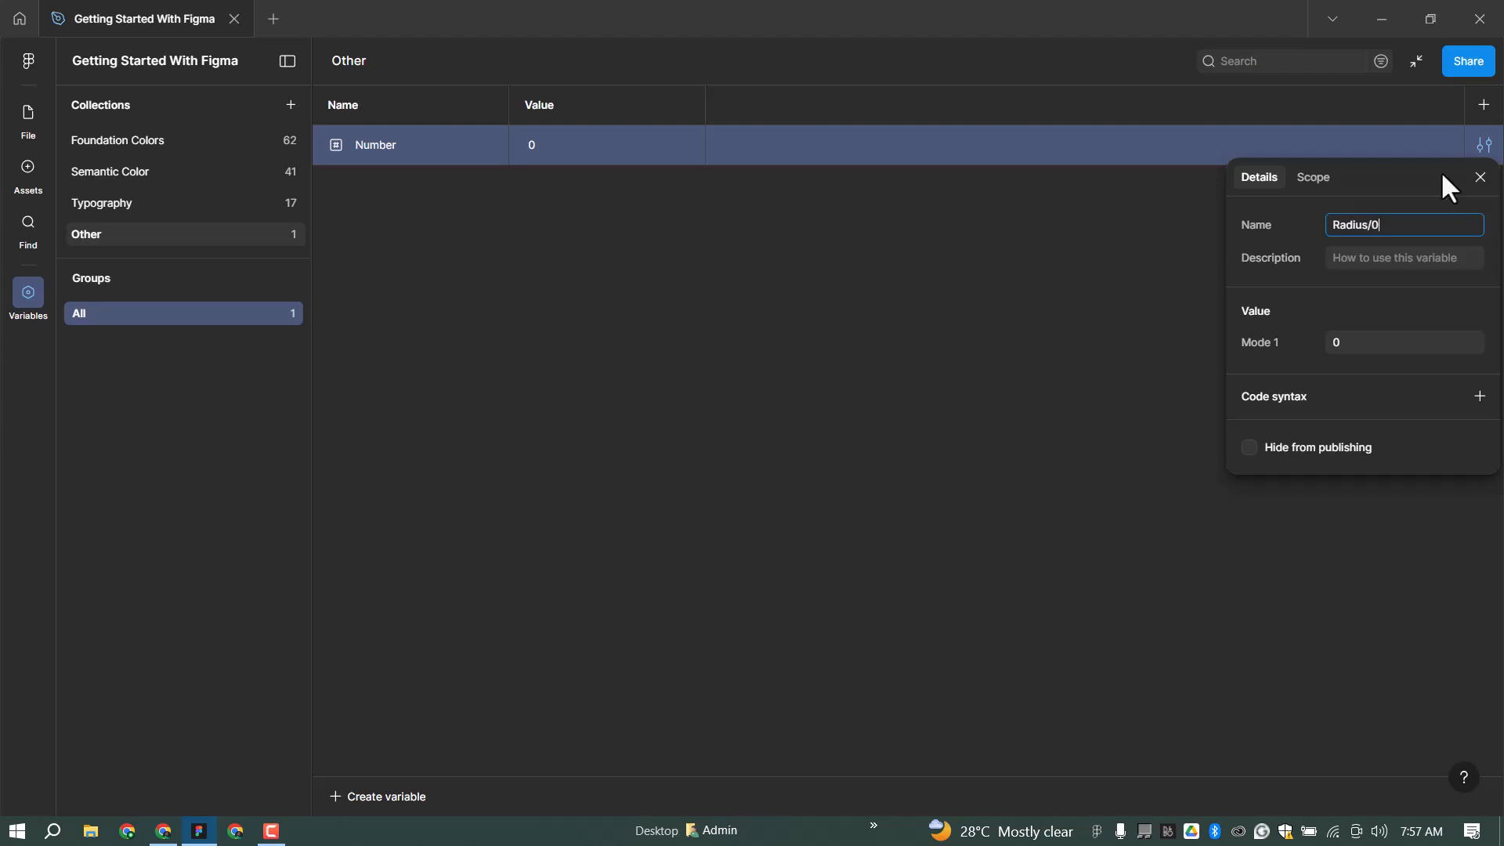
pyautogui.press('Return')
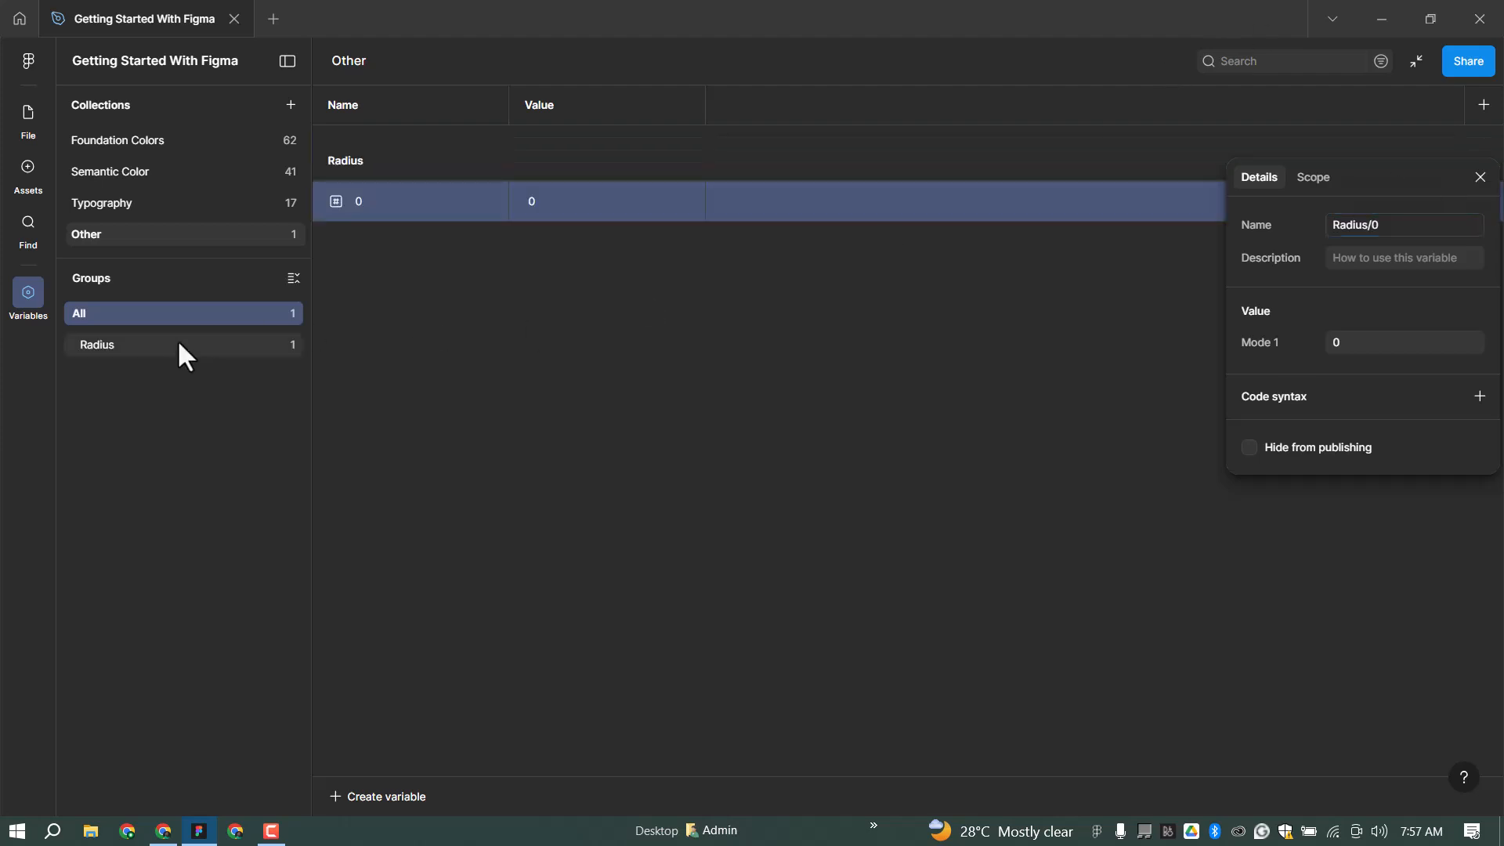
# Step: Duplicate the 0 variable in the Radius group and give the copy the name 8 and the value 9
pyautogui.click(147, 346)
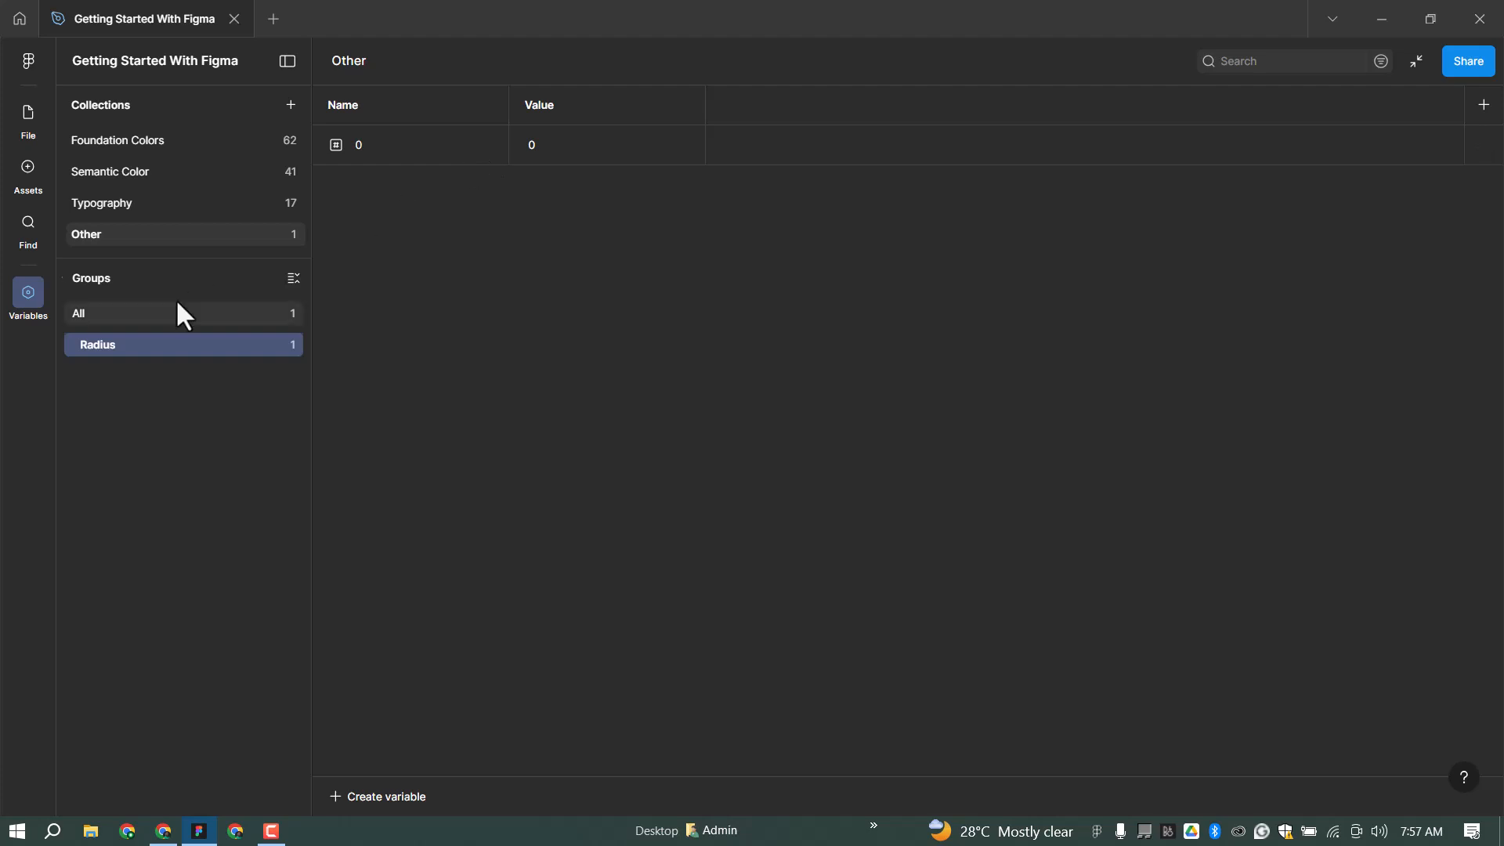
pyautogui.click(469, 149)
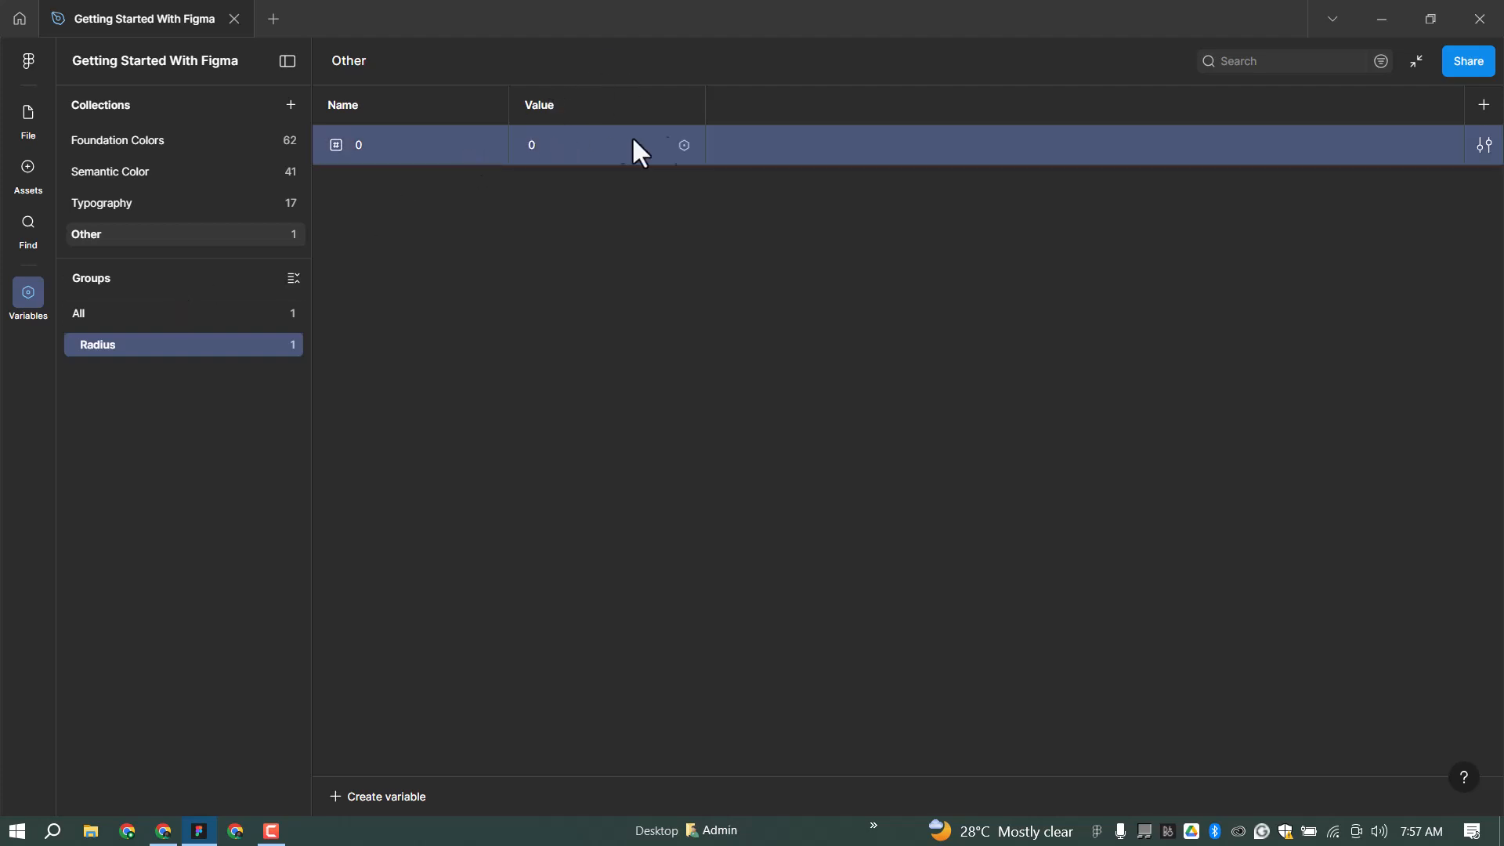
pyautogui.rightClick(812, 145)
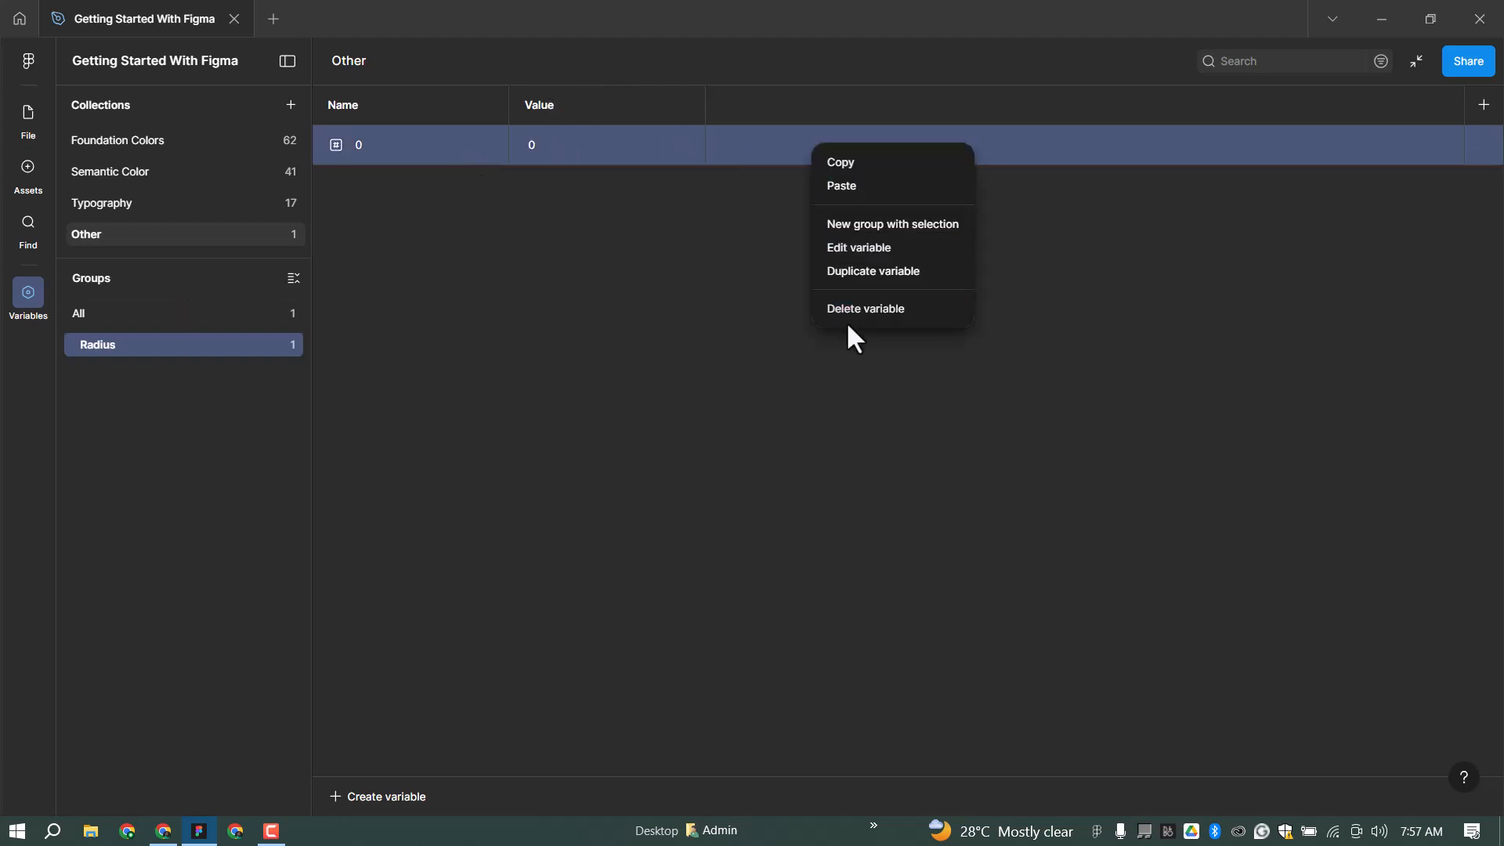
pyautogui.click(881, 270)
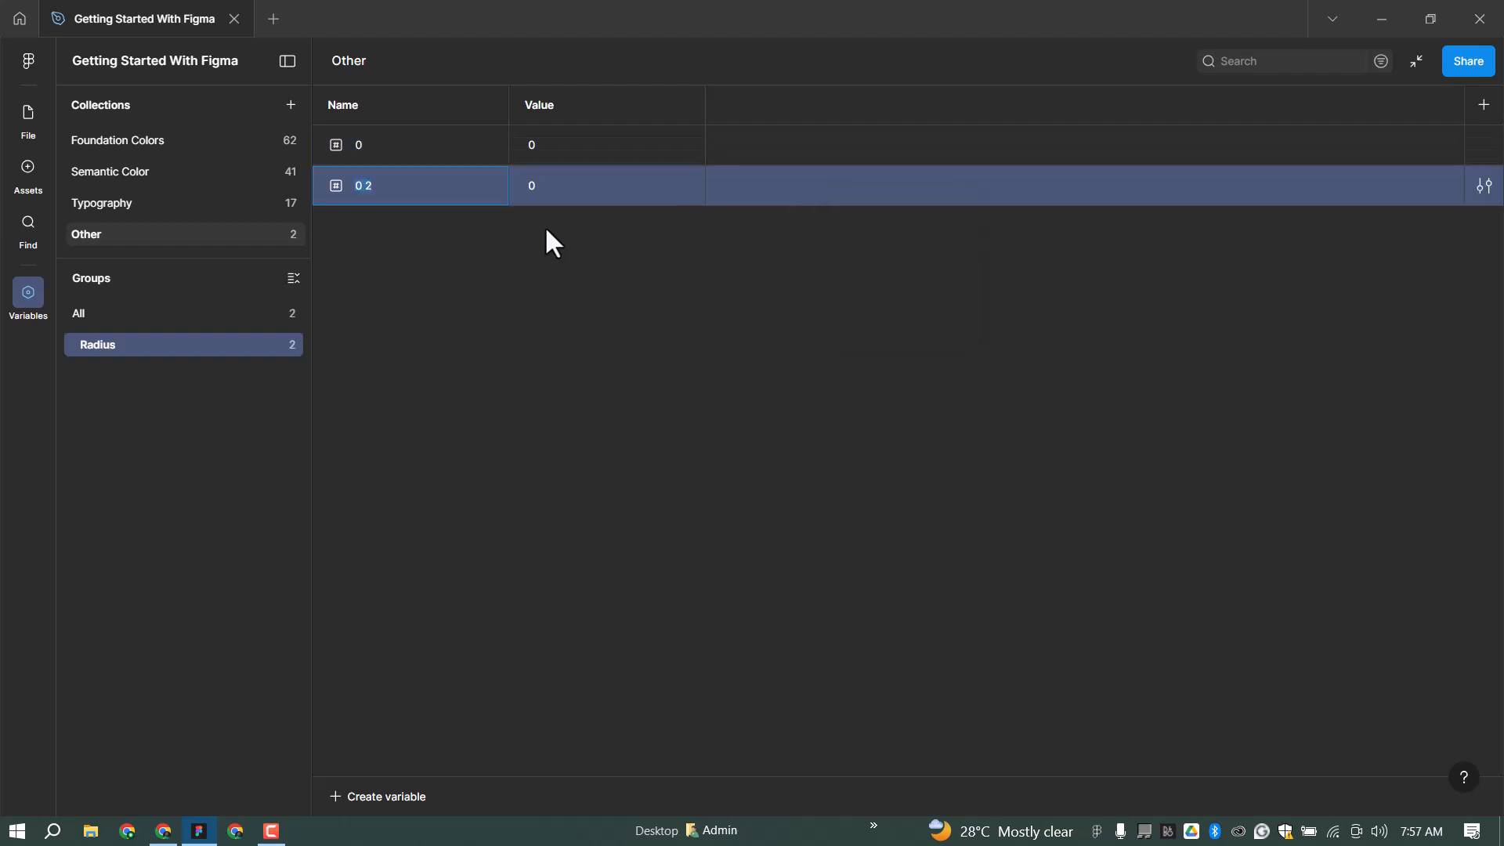
pyautogui.write('8')
pyautogui.press('Tab')
pyautogui.write('9')
pyautogui.press('Return')
# Step: Set the value of the variable named 8 in the Radius group to 8
pyautogui.click(540, 191)
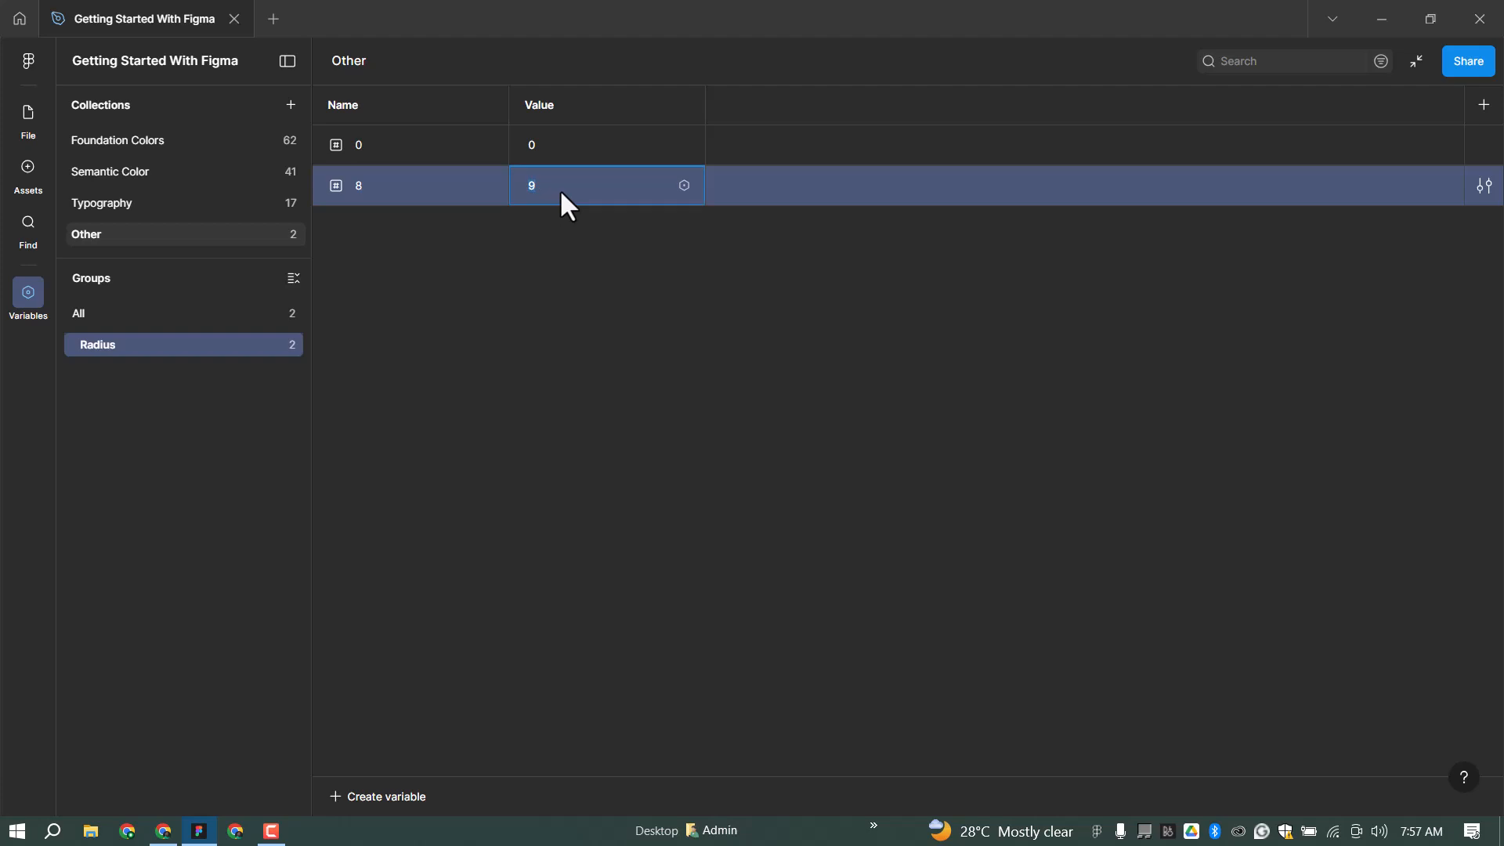
pyautogui.write('8')
pyautogui.press('Return')
# Step: Duplicate the 8 variable in the Radius group and give the copy the name 12 and the value 12
pyautogui.rightClick(815, 205)
pyautogui.click(862, 327)
pyautogui.write('12')
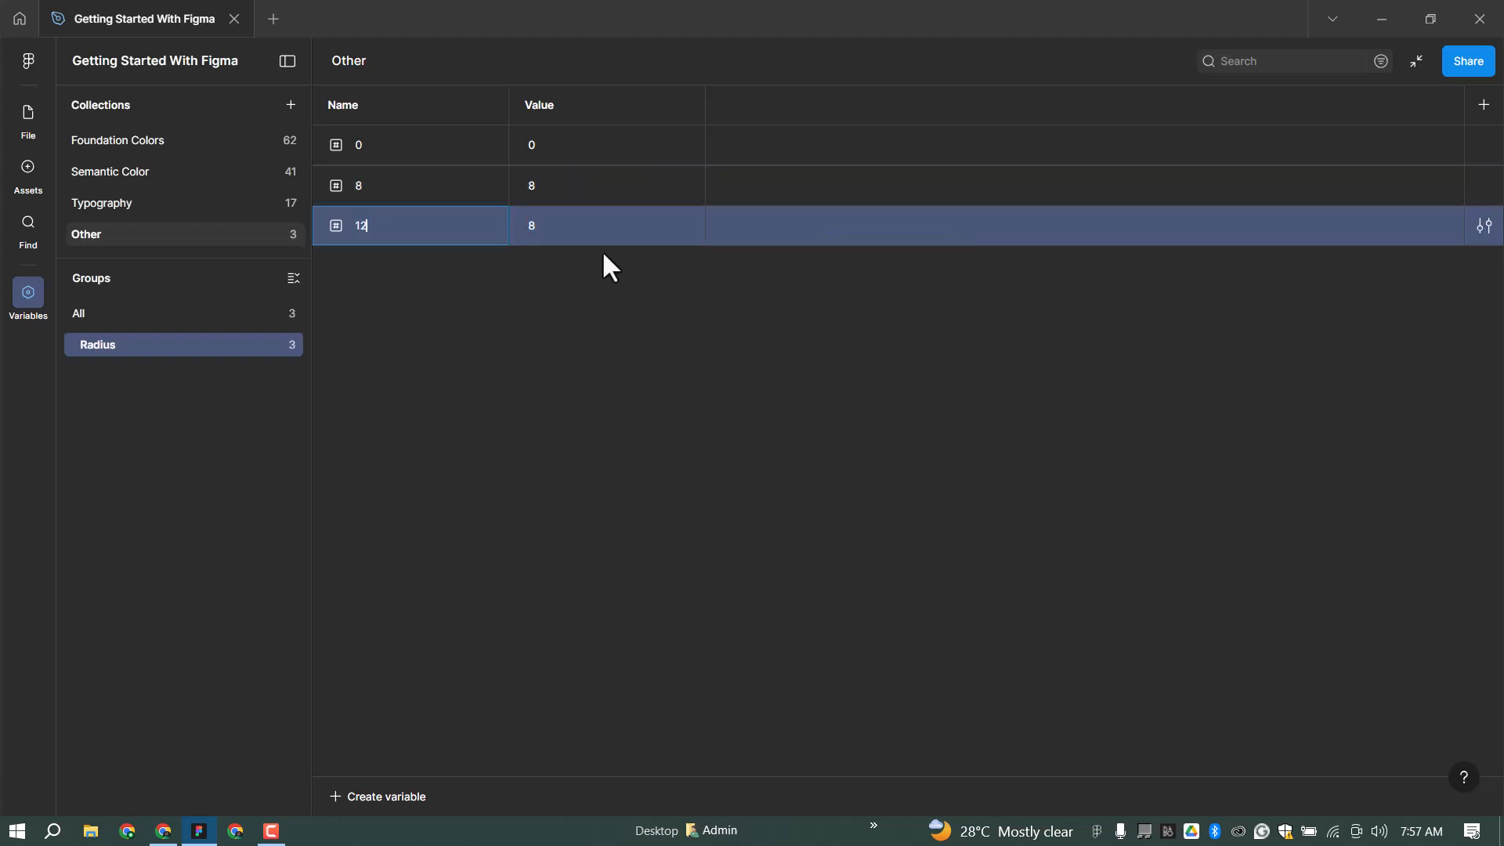
pyautogui.click(544, 224)
pyautogui.write('12')
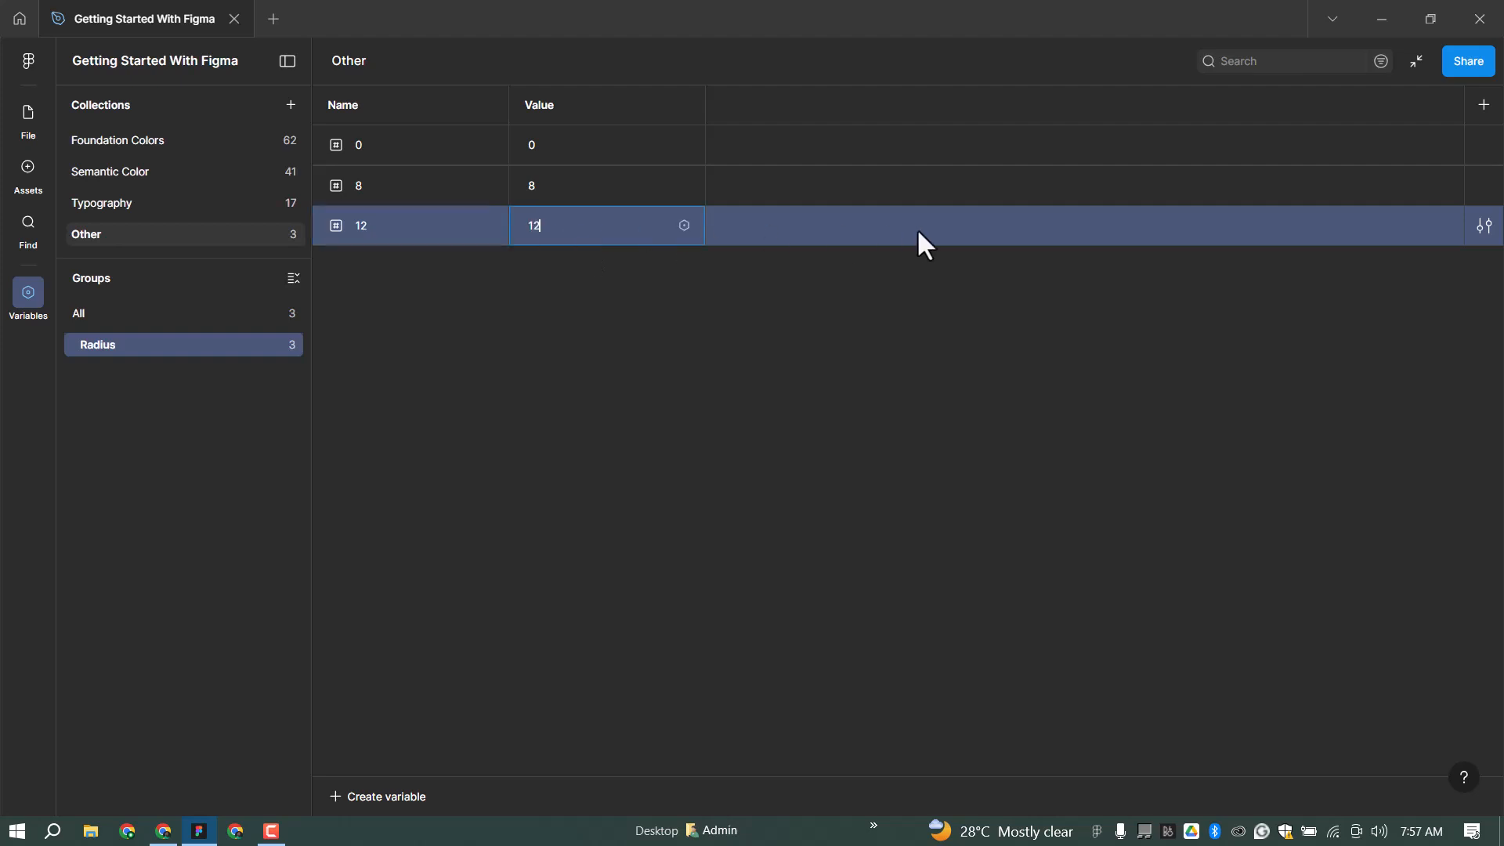
# Step: Duplicate the 12 variable in the Radius group and give the copy the name 14 and the value 14
pyautogui.rightClick(908, 234)
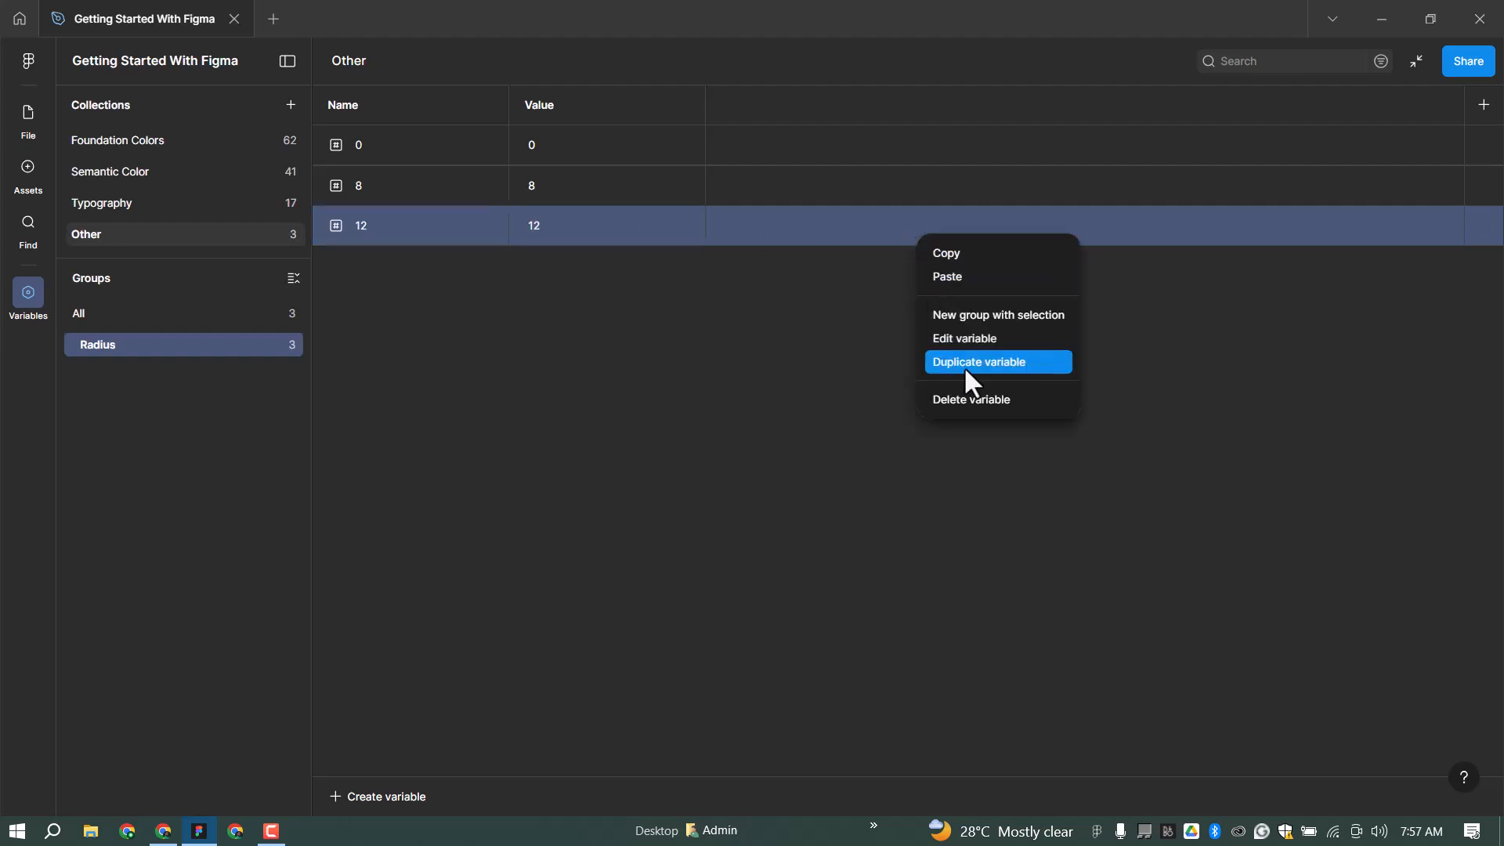
pyautogui.write('14')
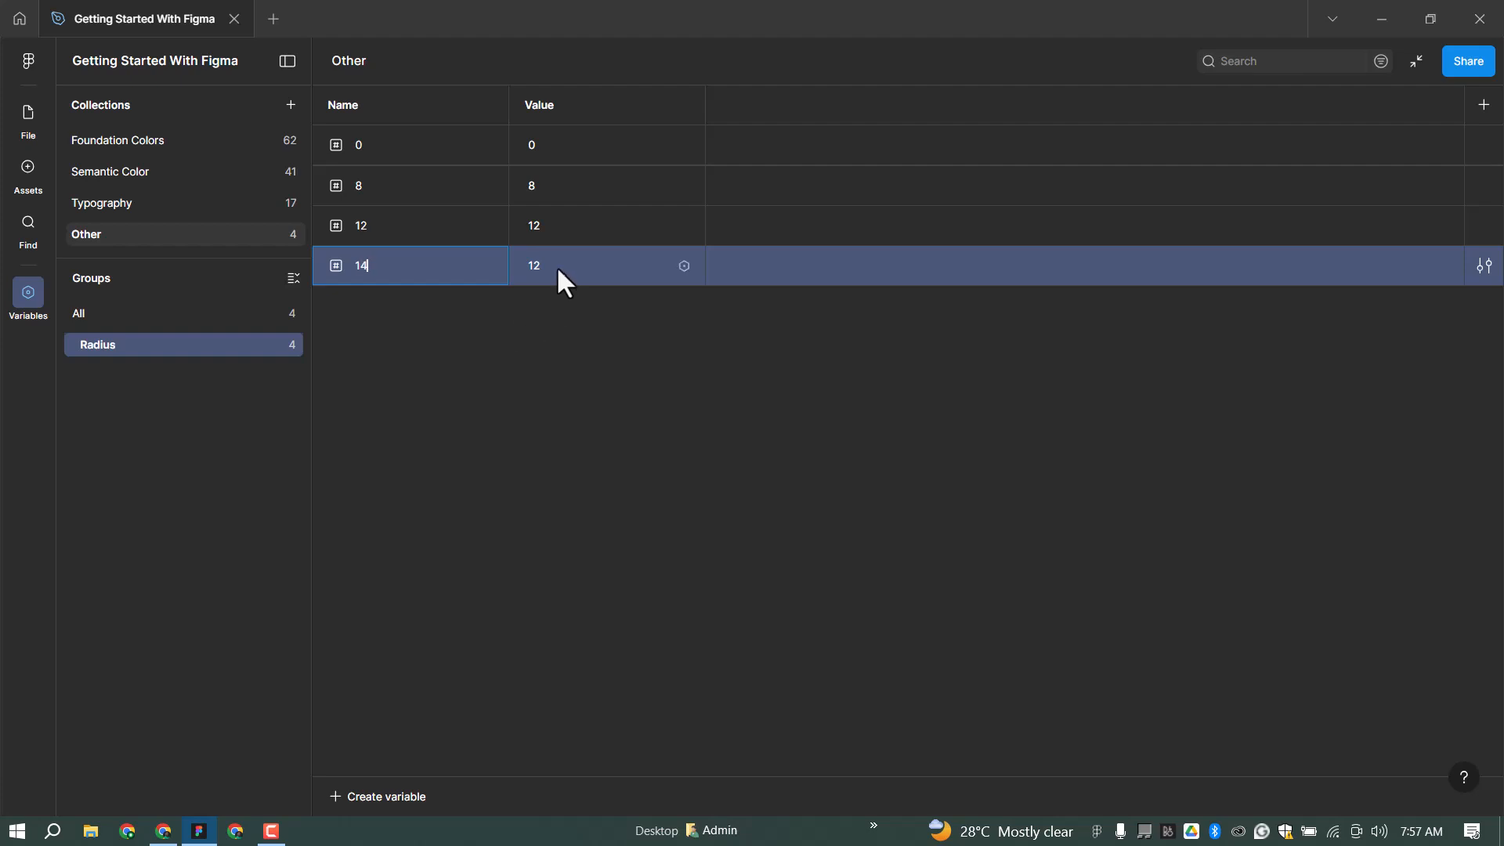
pyautogui.click(551, 261)
pyautogui.write('14')
# Step: Duplicate the 14 variable in the Radius group and give the copy the name 20 and the value 20
pyautogui.rightClick(820, 271)
pyautogui.press('Return')
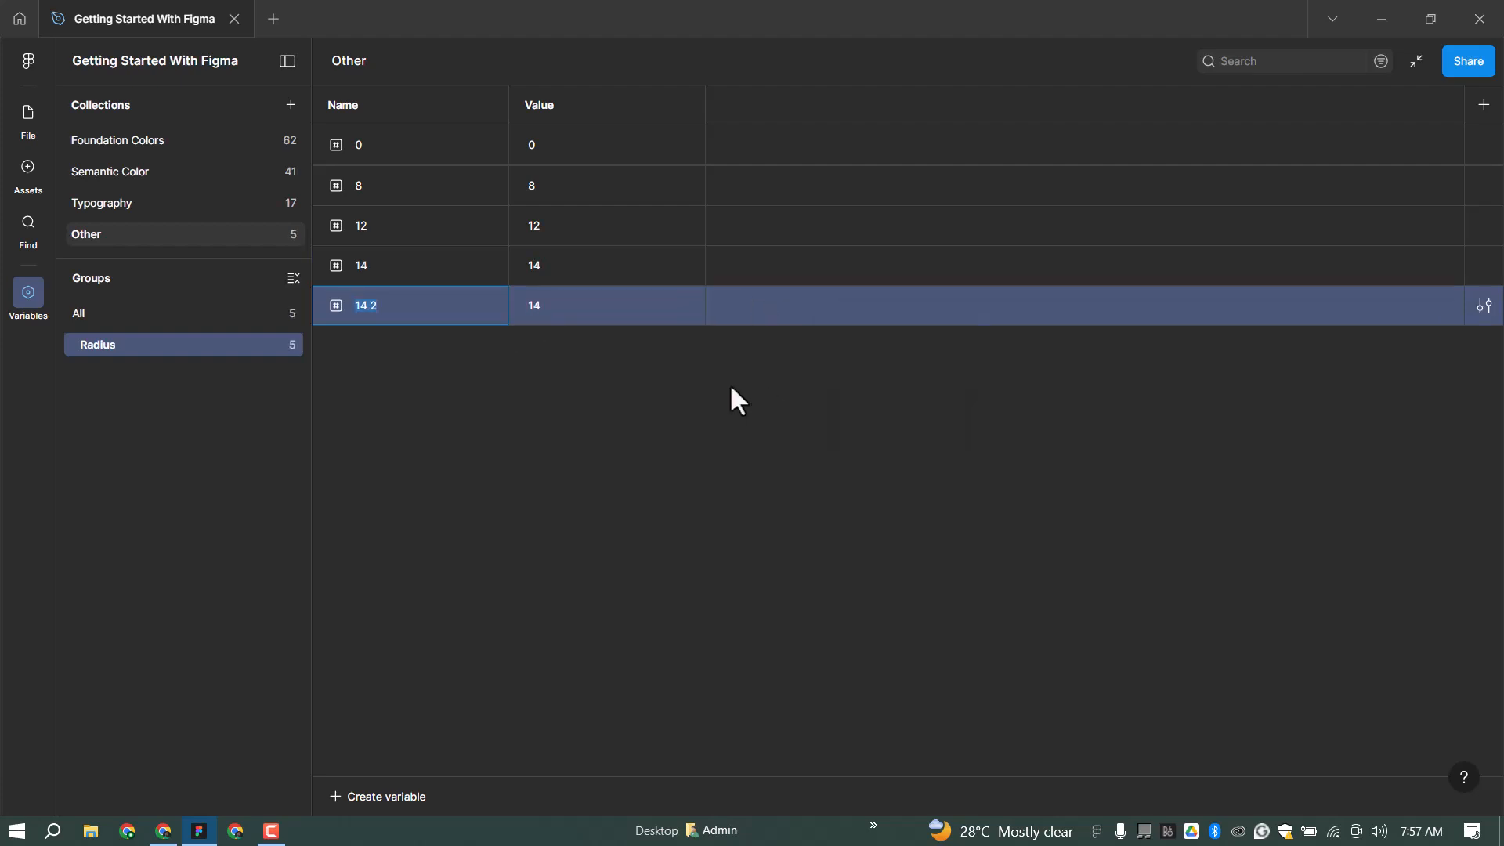
pyautogui.write('20')
pyautogui.press('Tab')
pyautogui.write('20')
# Step: Duplicate the 20 variable in the Radius group and give the copy the name 48 and the value 48
pyautogui.rightClick(840, 305)
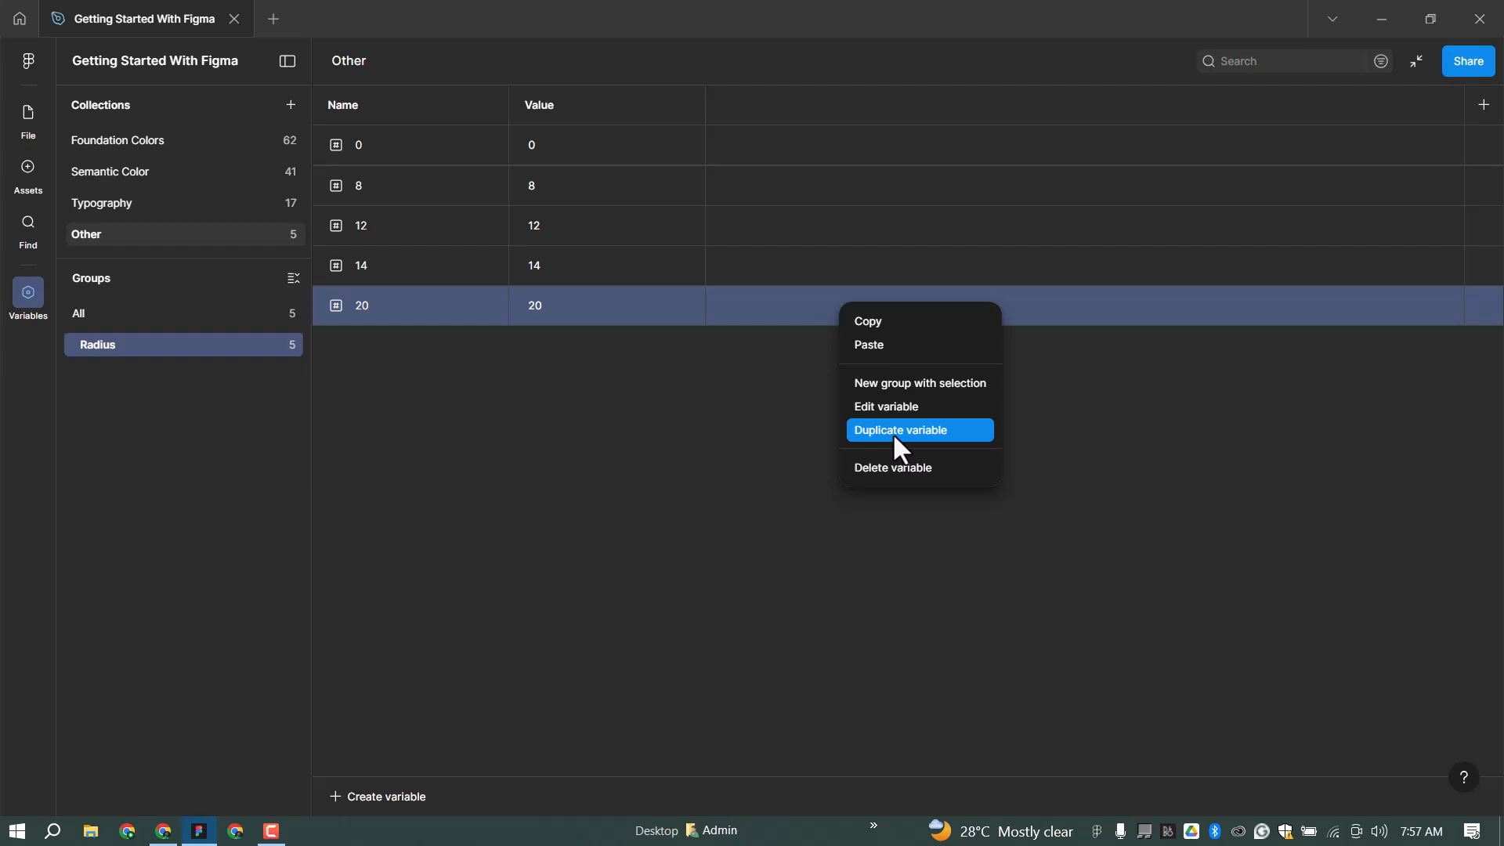
pyautogui.click(895, 430)
pyautogui.write('48')
pyautogui.press('Tab')
pyautogui.write('48')
# Step: Duplicate the 48 variable in the Radius group and give the copy the name 100 and the value 100
pyautogui.rightClick(883, 348)
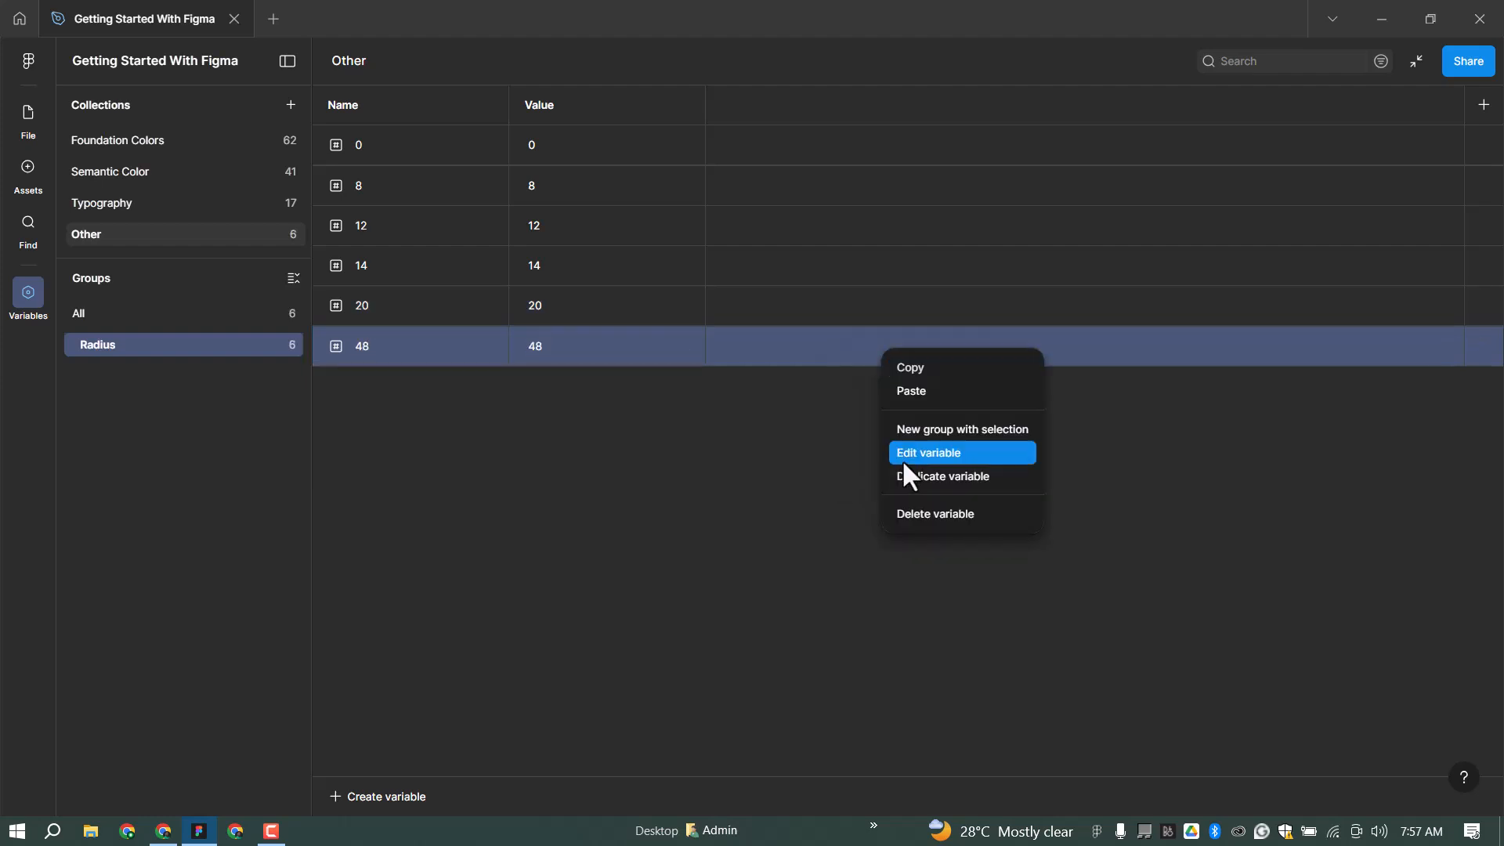
pyautogui.click(915, 473)
pyautogui.write('100')
pyautogui.press('Tab')
pyautogui.write('100')
pyautogui.press('Return')
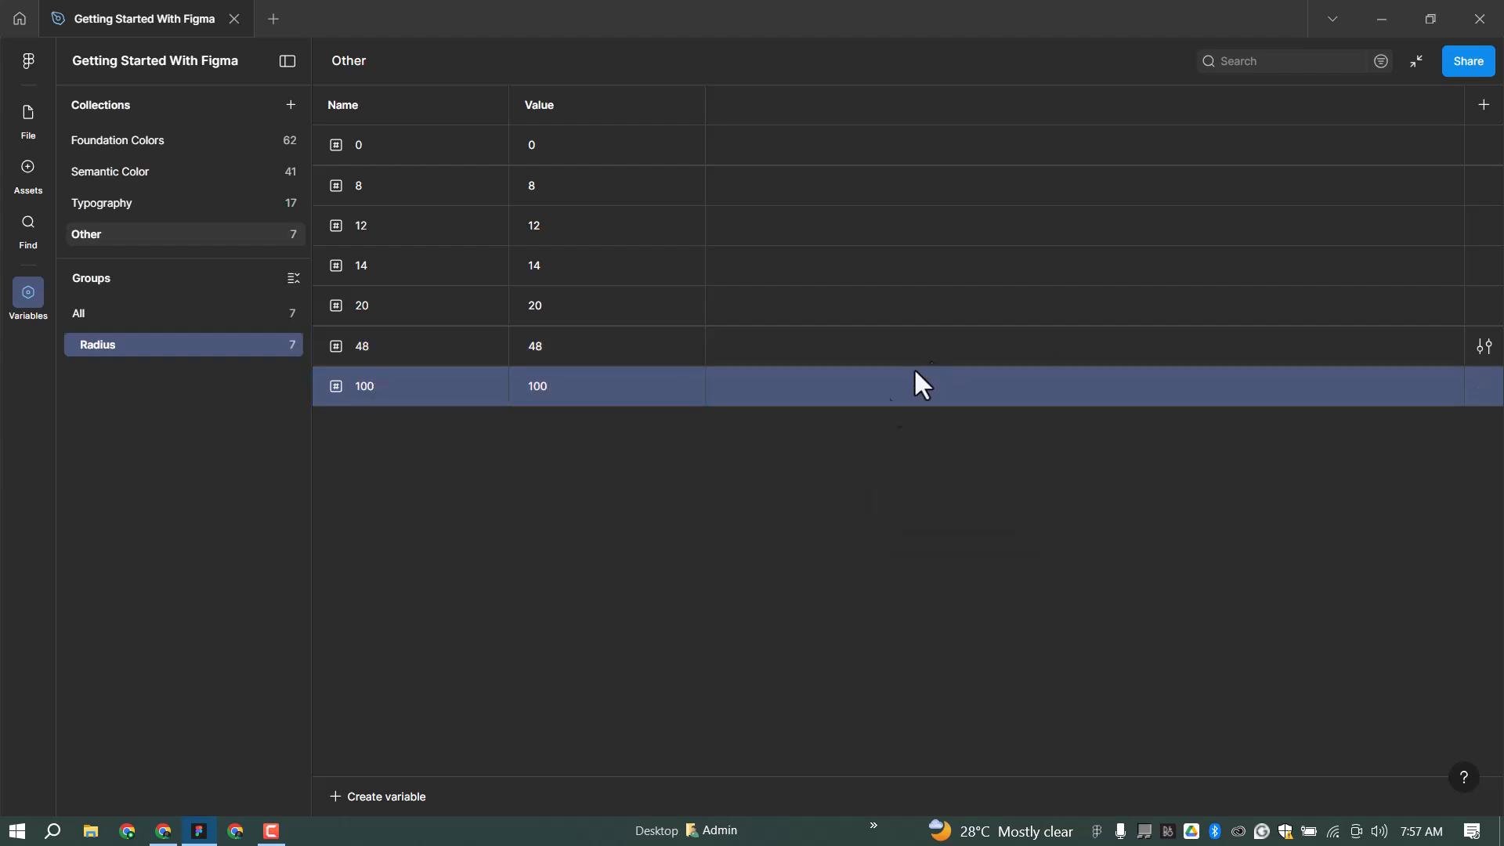
pyautogui.click(604, 486)
# Step: Create a new number variable in the Other collection and limit its scope to letter spacing only
pyautogui.click(383, 805)
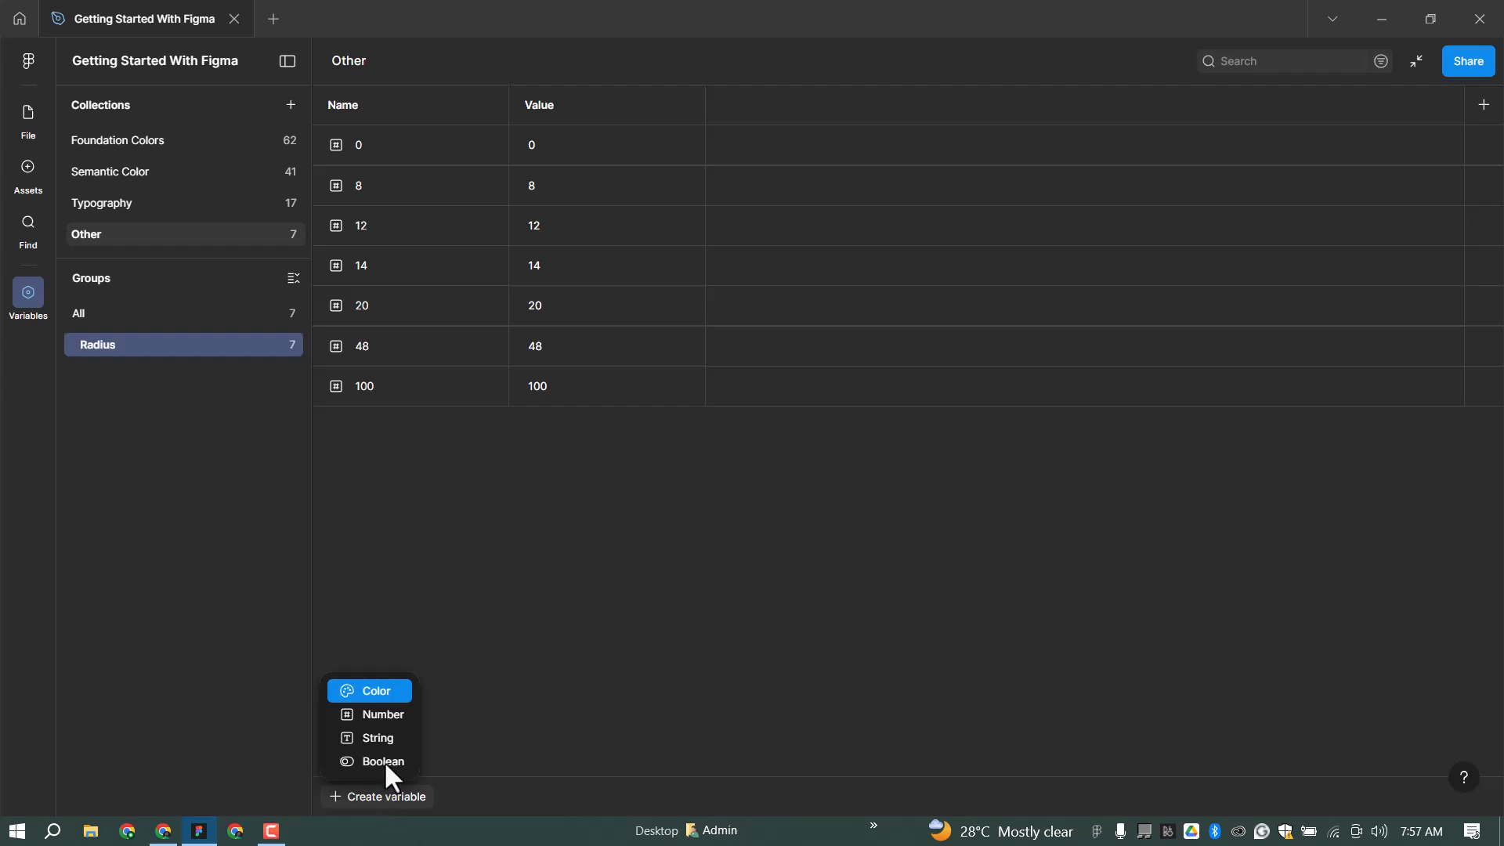
pyautogui.click(383, 718)
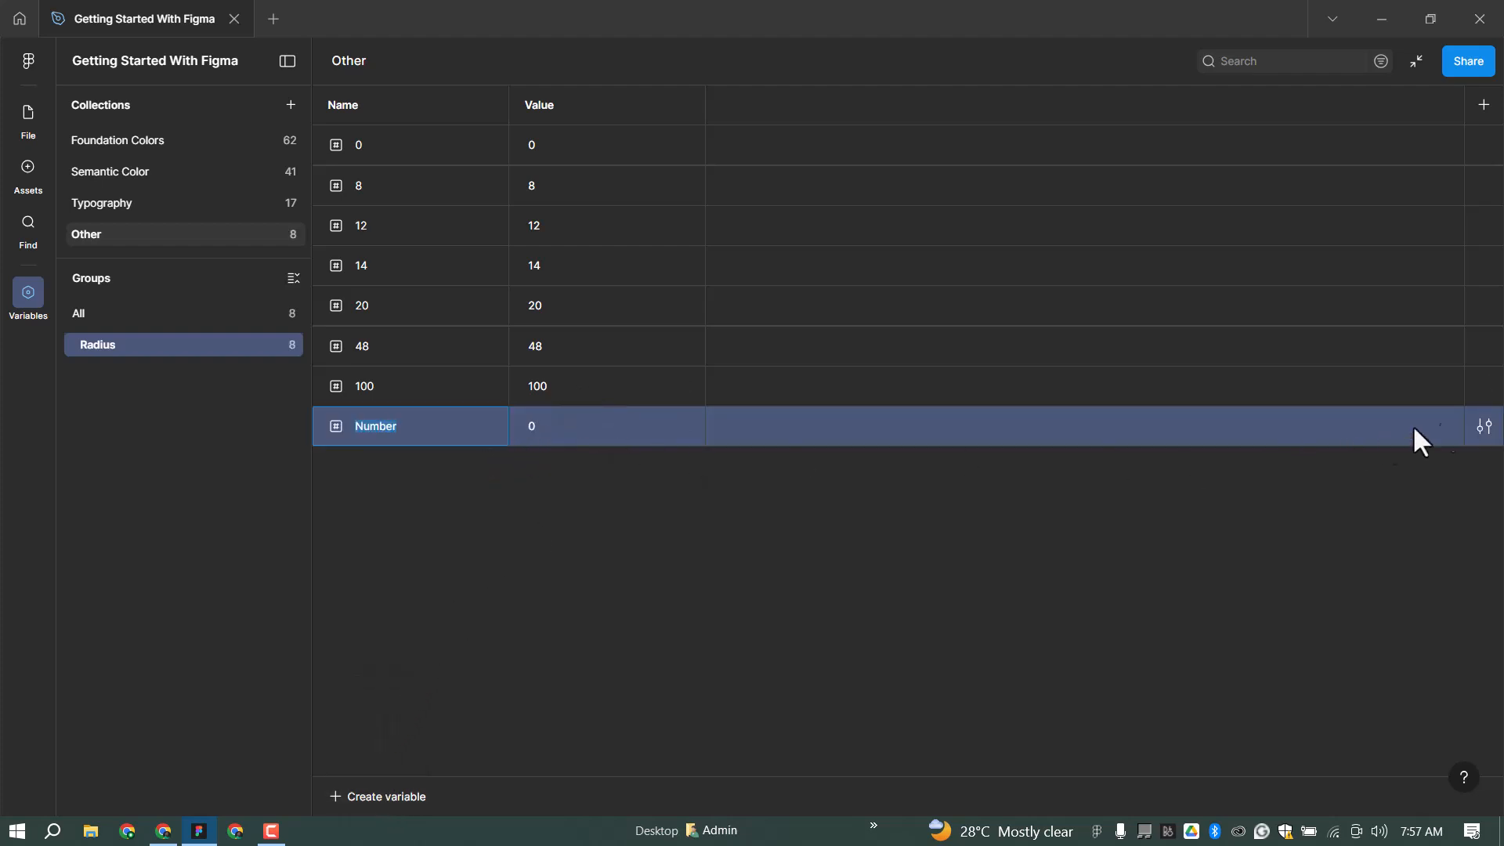
pyautogui.click(1484, 426)
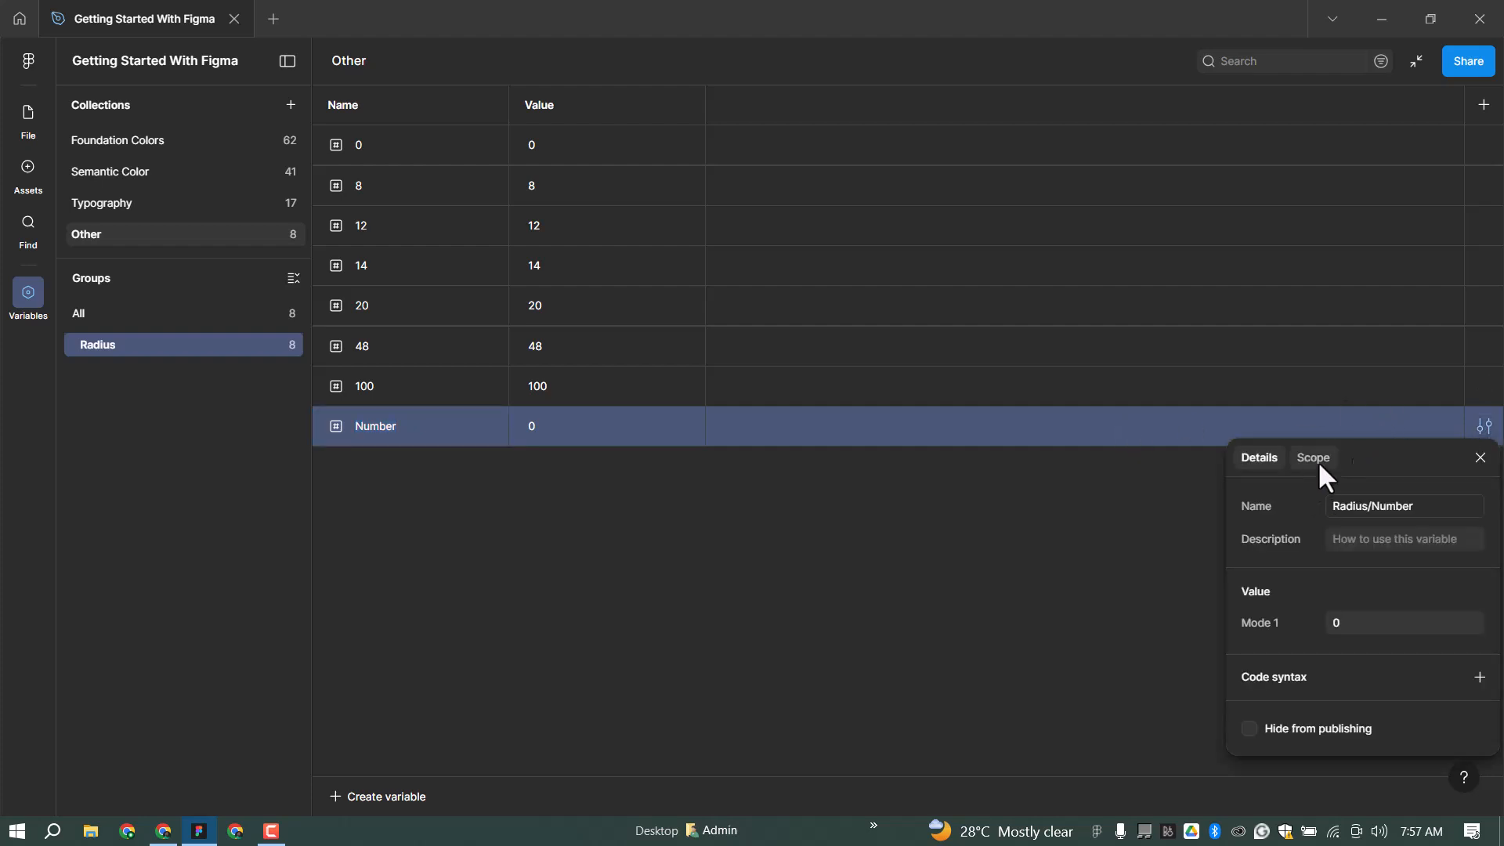
pyautogui.click(1316, 459)
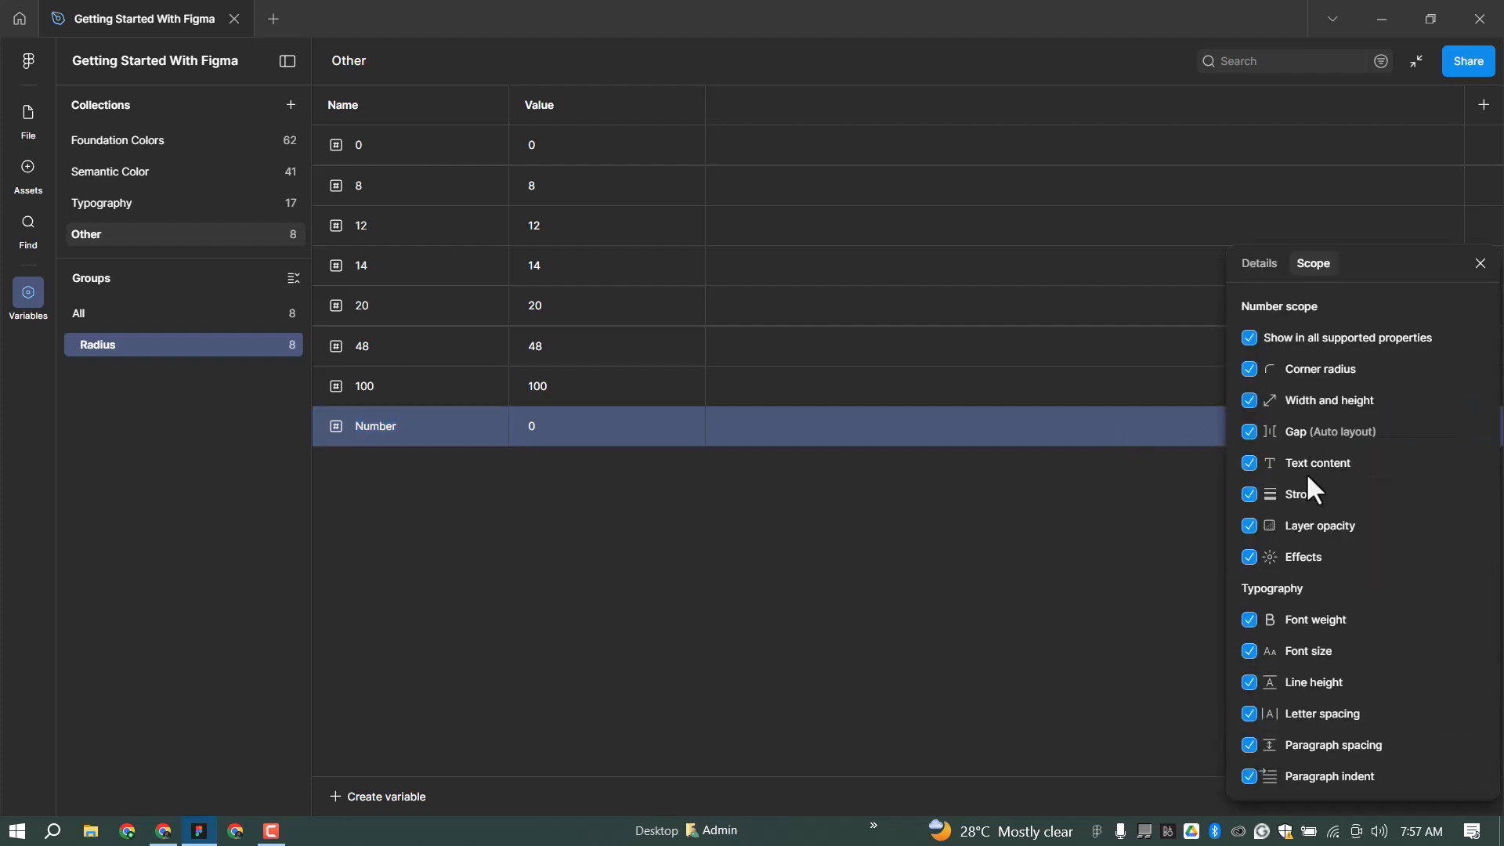
pyautogui.click(1250, 338)
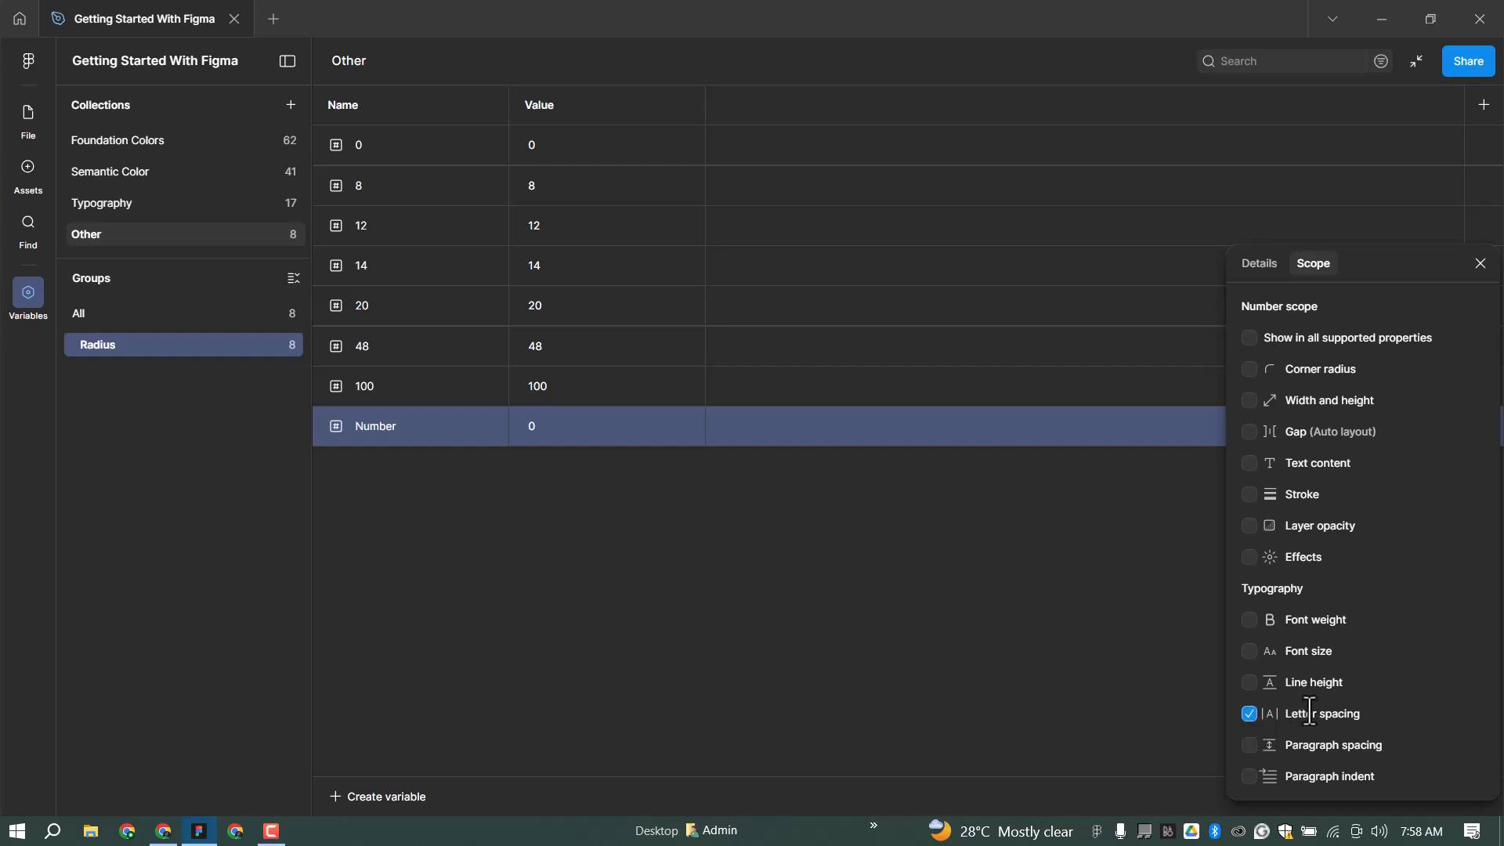
# Step: Rename the new number variable as Letter Spacing/0 so that it sits in a Letter Spacing group
pyautogui.click(1261, 266)
pyautogui.click(1365, 312)
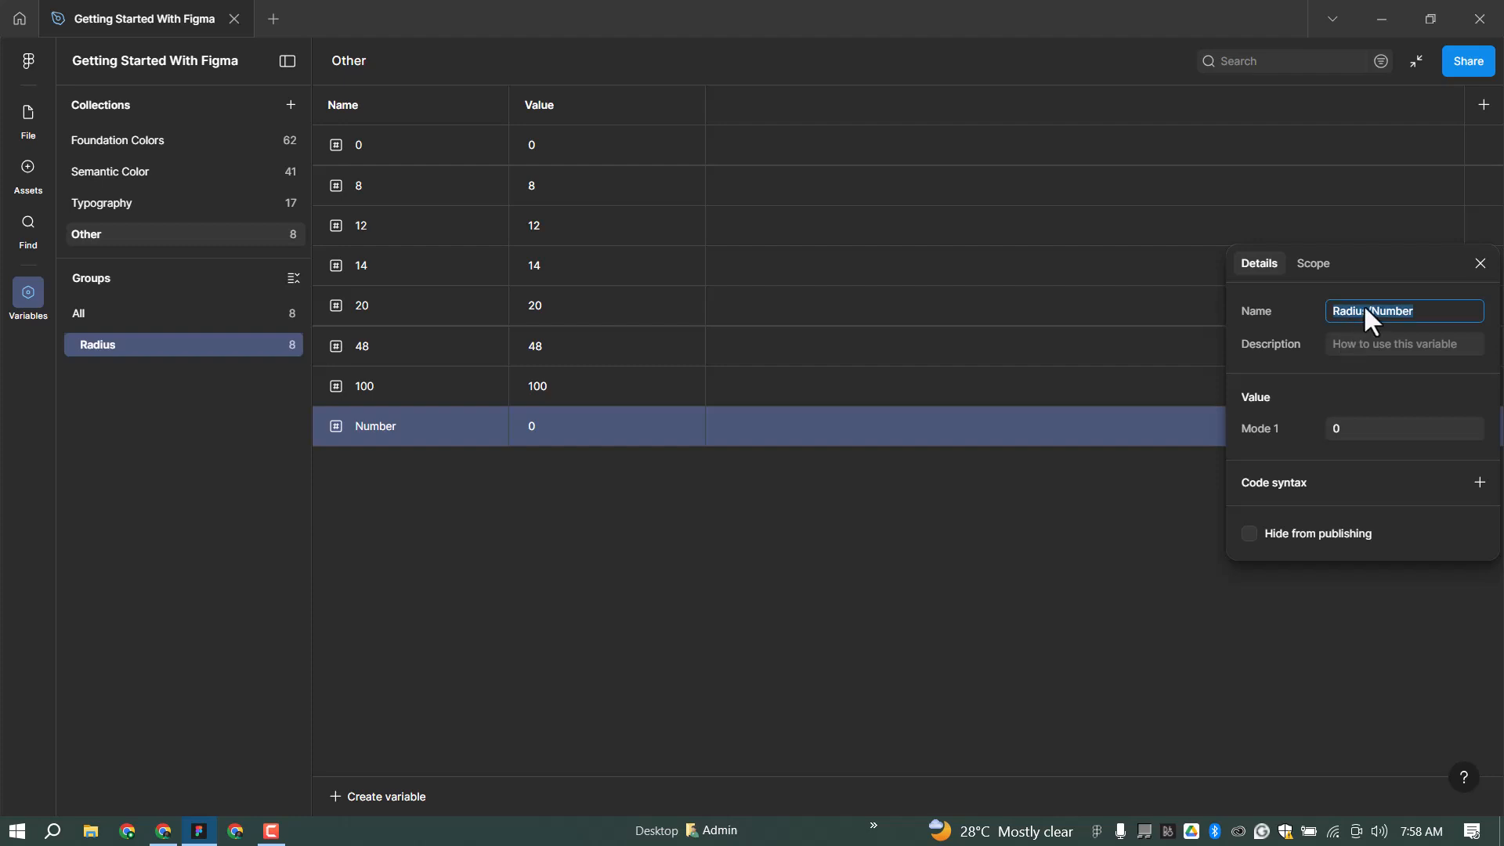
pyautogui.write('Letter ')
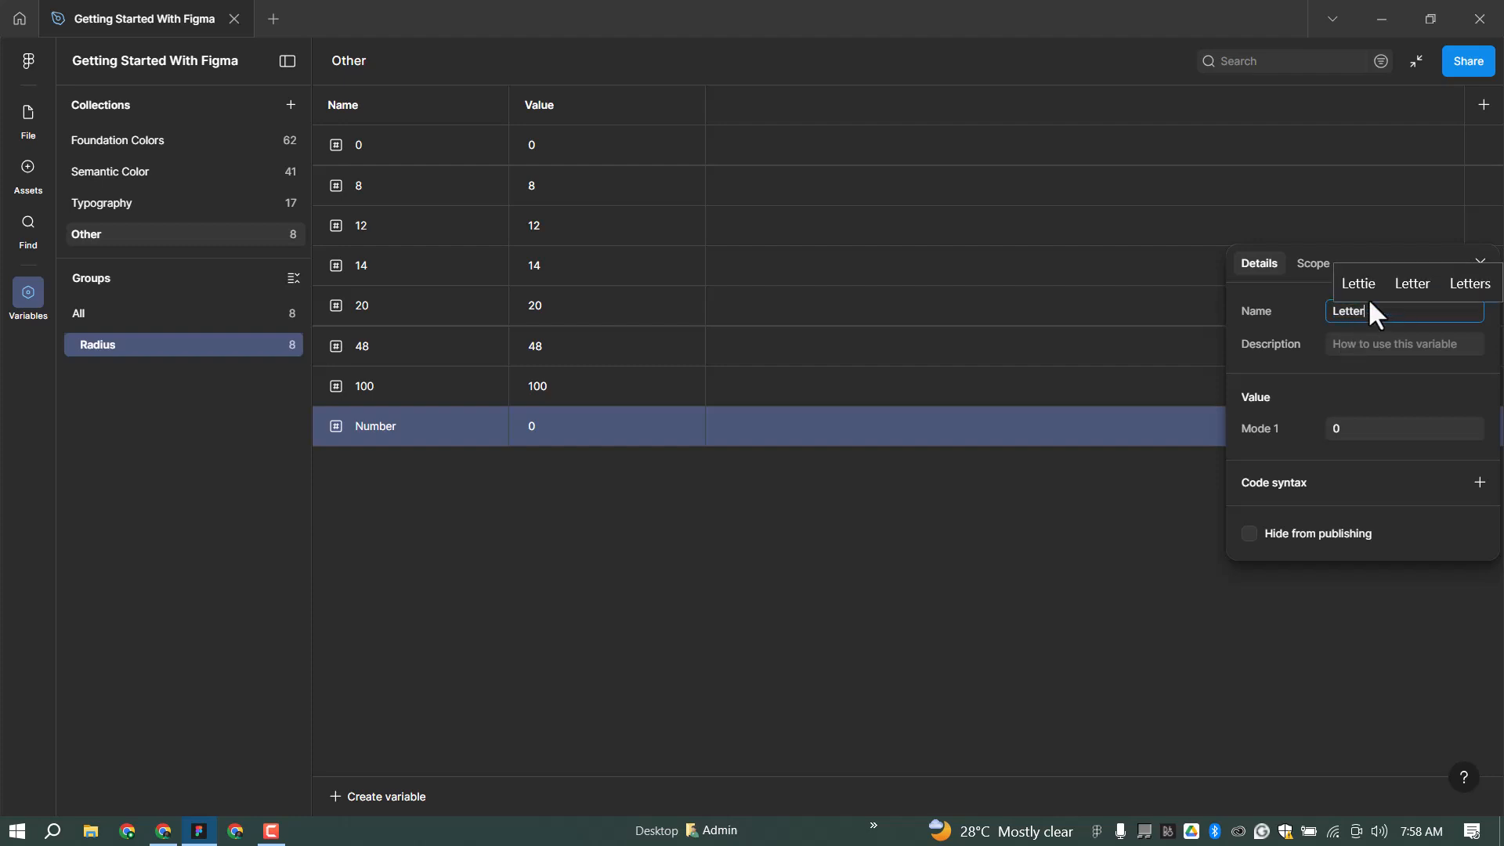
pyautogui.write('Spacing')
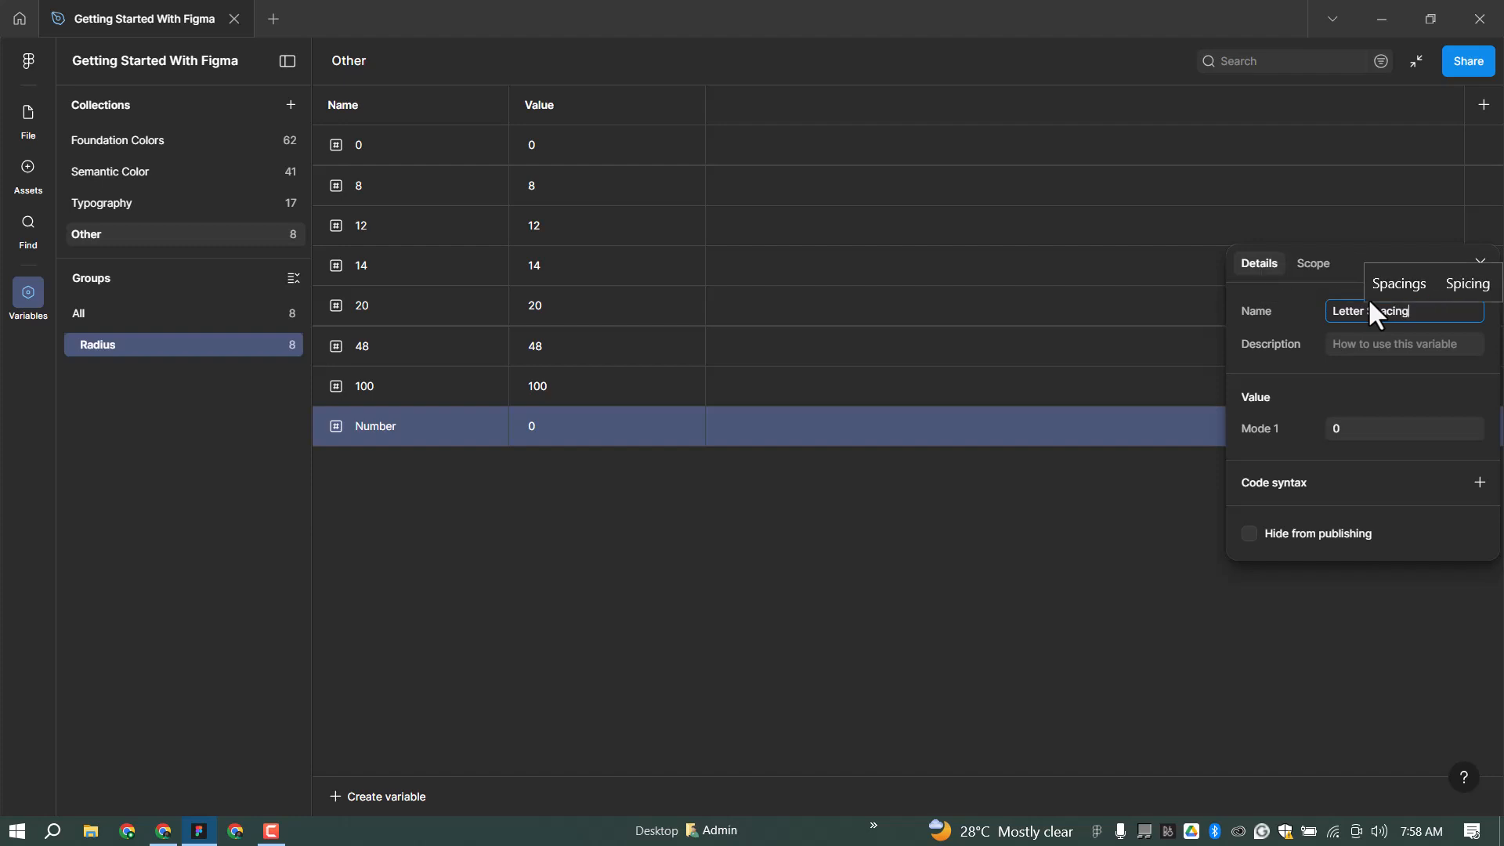
pyautogui.write('/0')
pyautogui.press('Return')
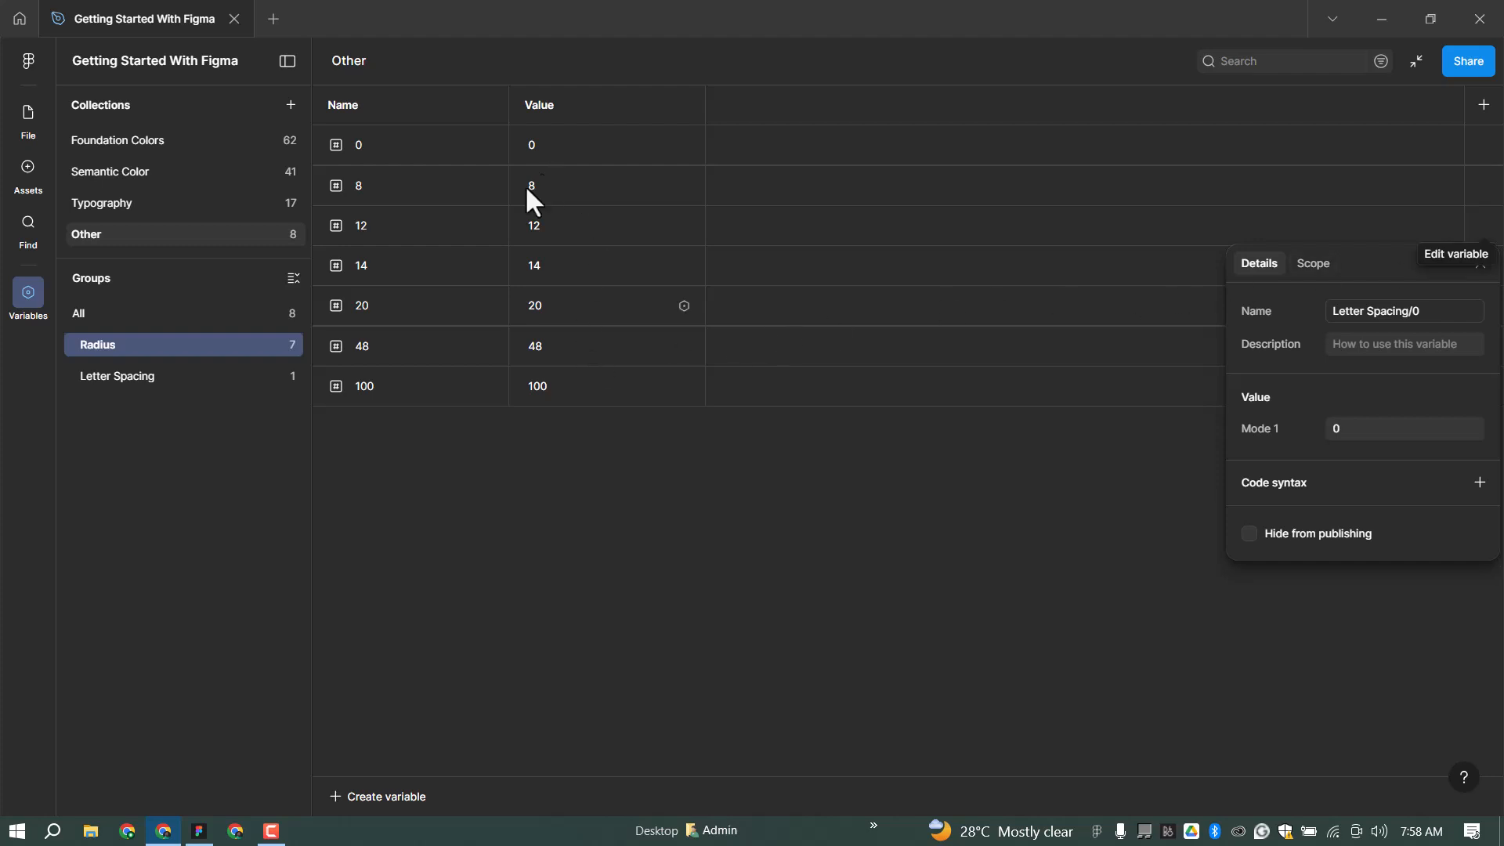
# Step: Duplicate the 0 variable in the Letter Spacing group and give the copy the name 1 and the value -1.5
pyautogui.click(92, 377)
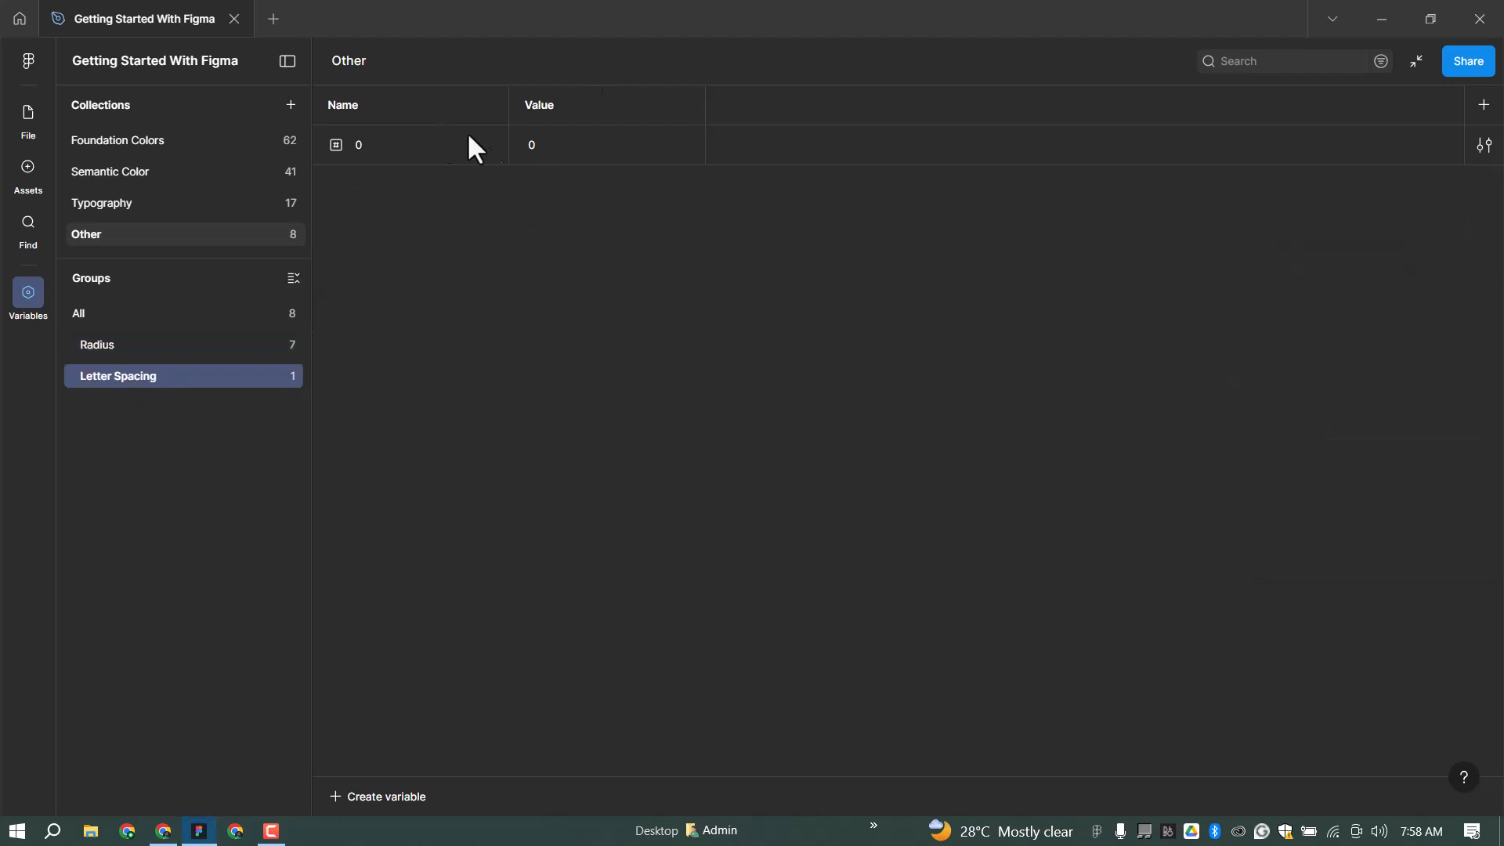
pyautogui.click(928, 154)
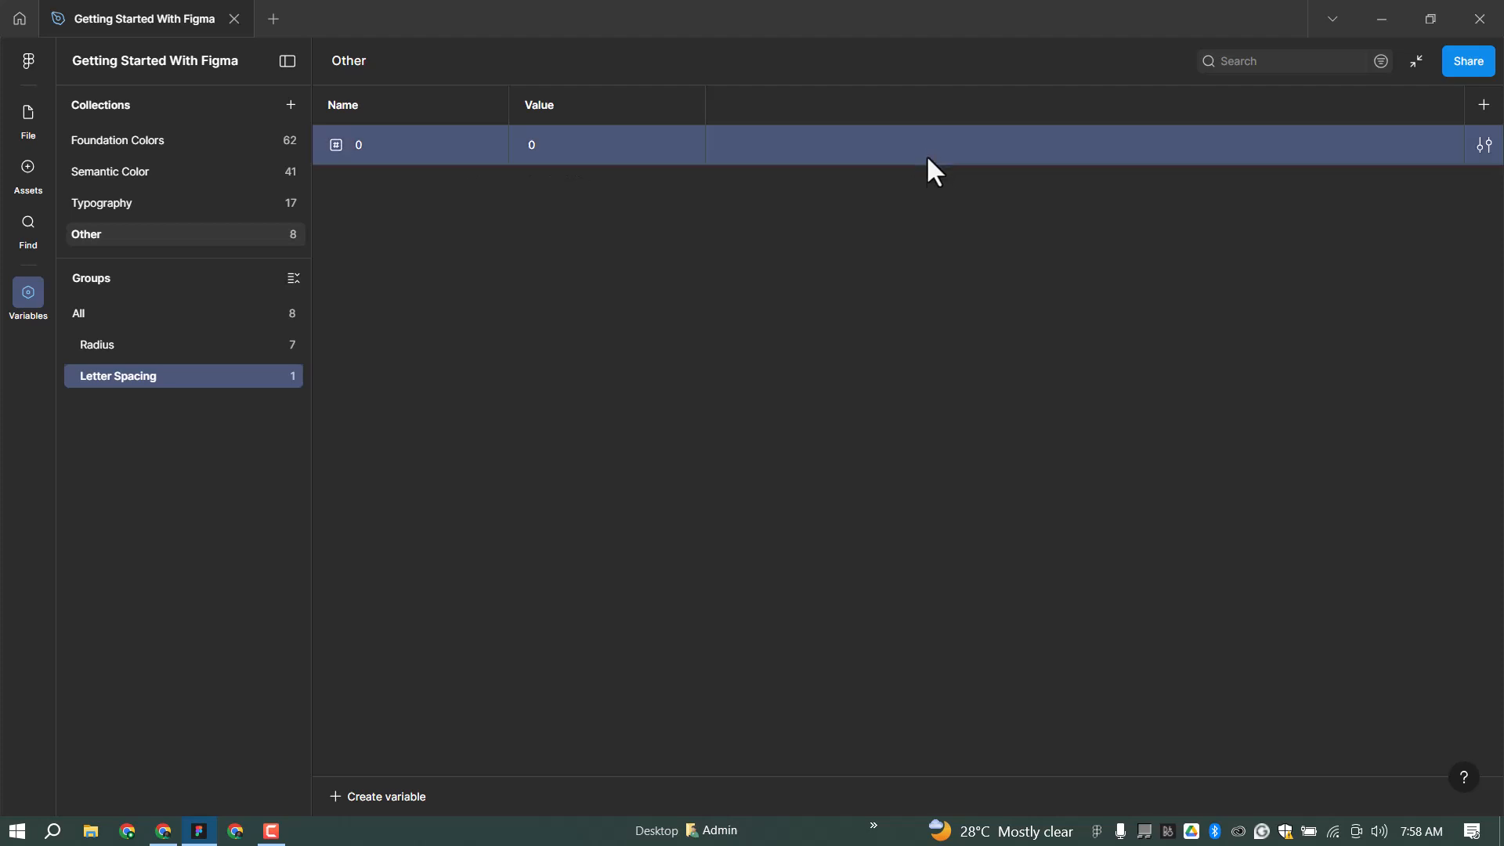
pyautogui.rightClick(926, 151)
pyautogui.click(957, 285)
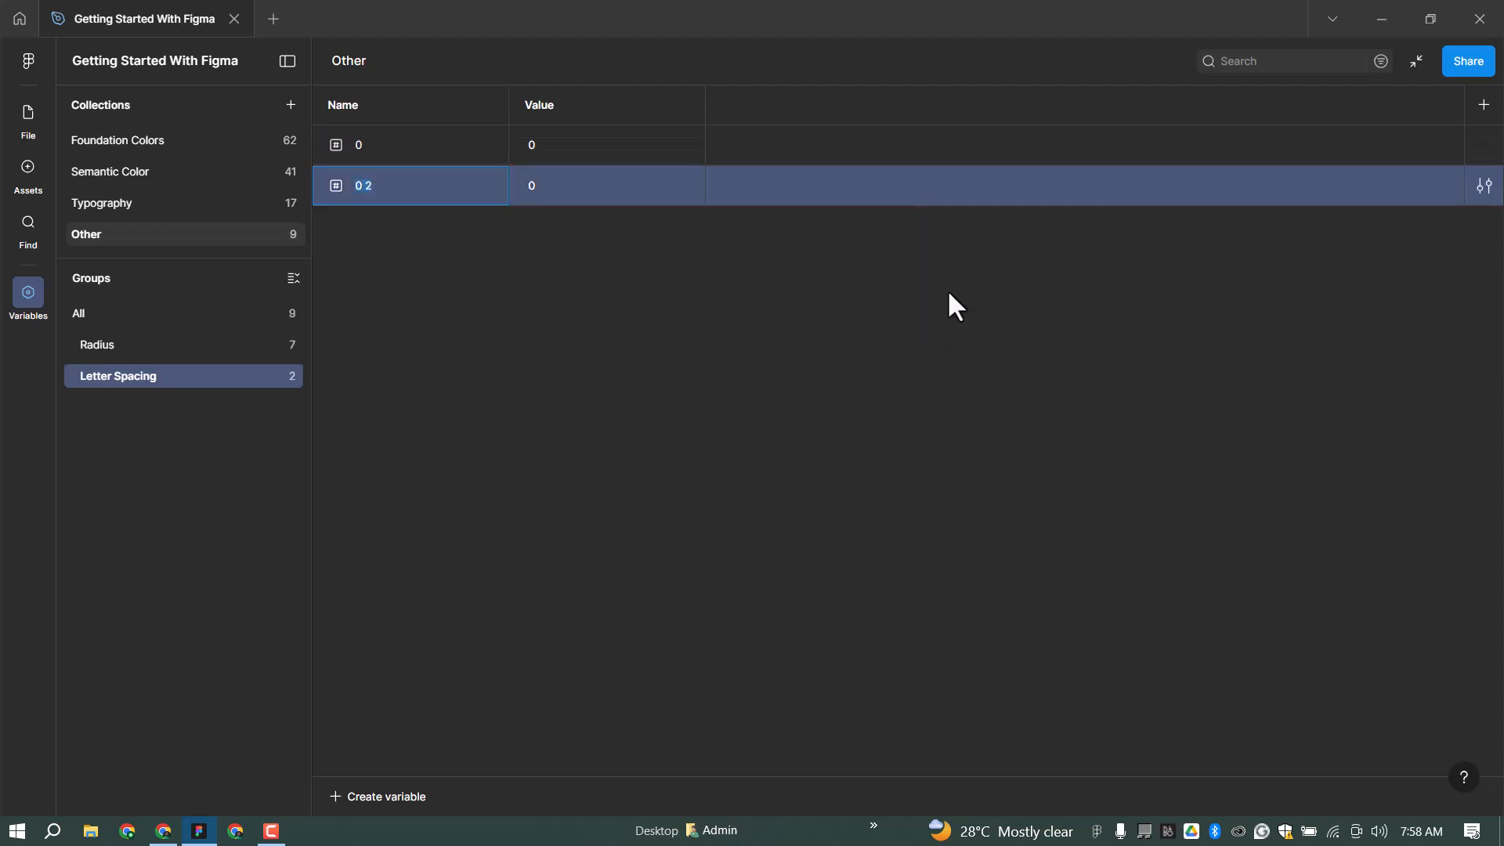
pyautogui.write('1')
pyautogui.click(573, 190)
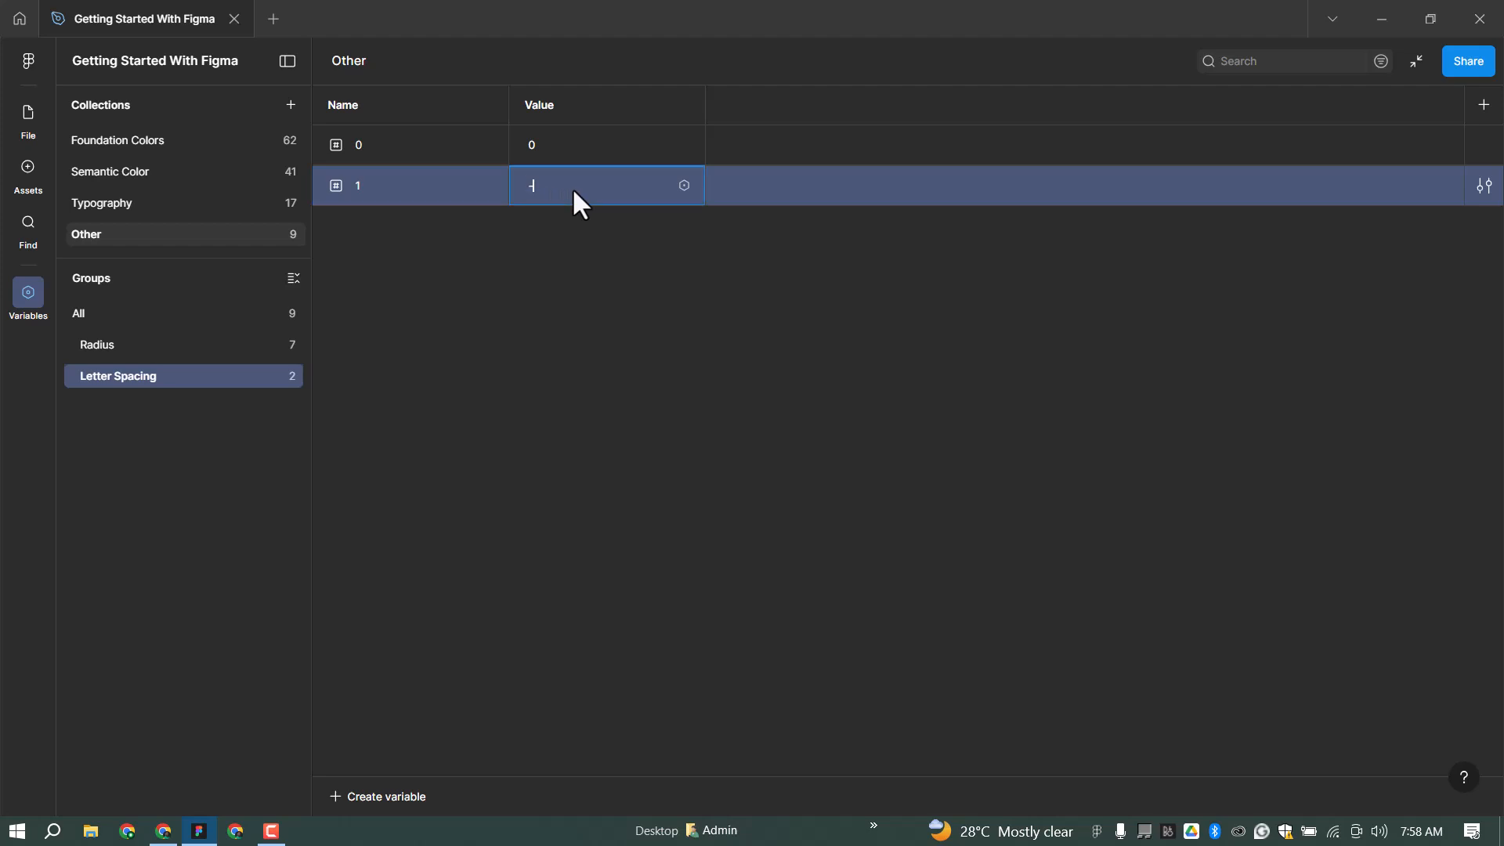
# Step: Duplicate the 1 variable in the Letter Spacing group and give the copy the name 2 and the value -0.5
pyautogui.rightClick(788, 198)
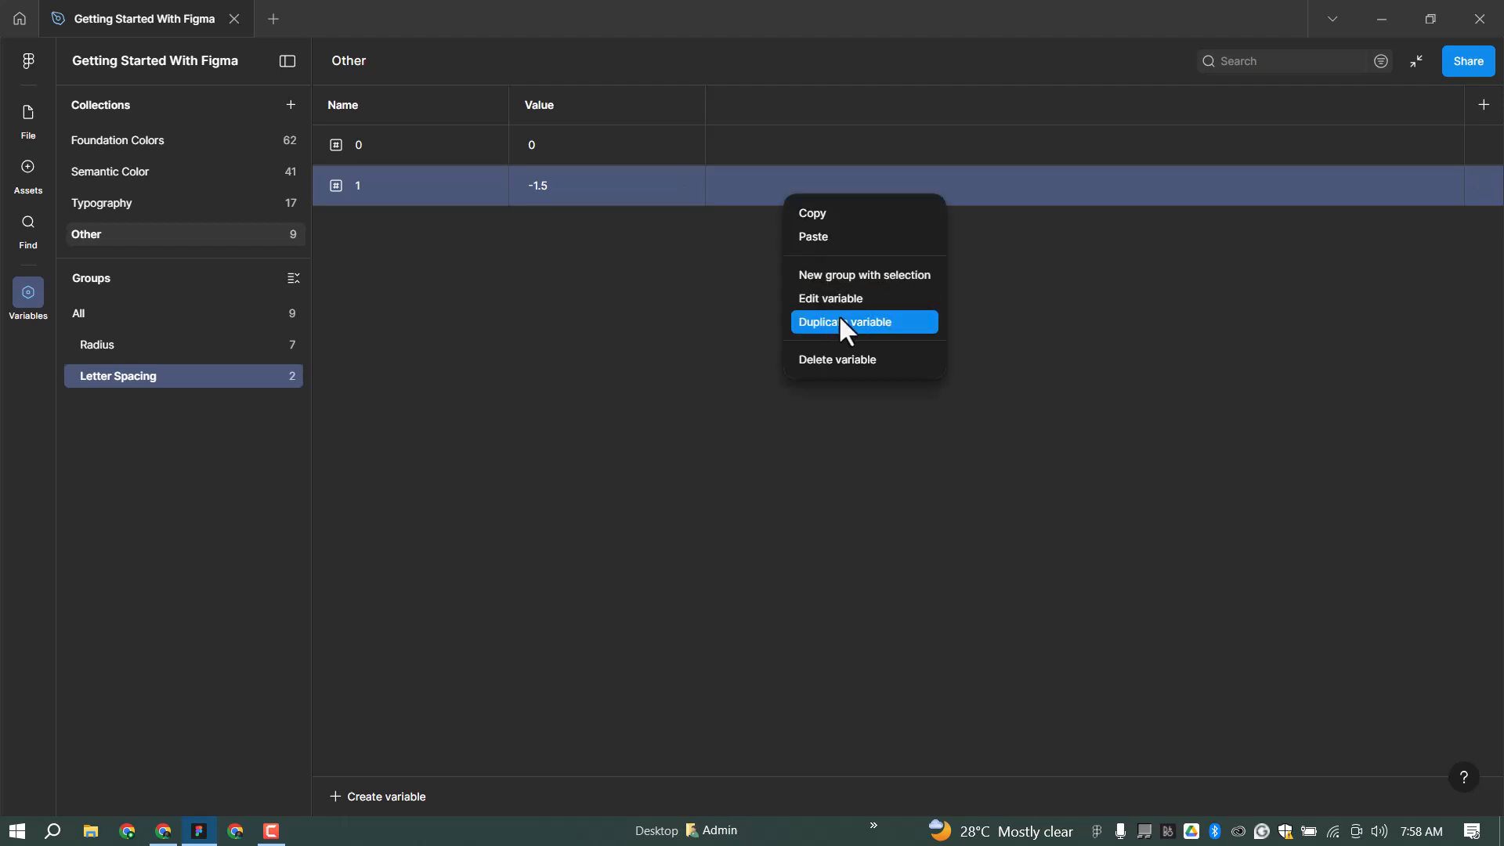
pyautogui.click(845, 323)
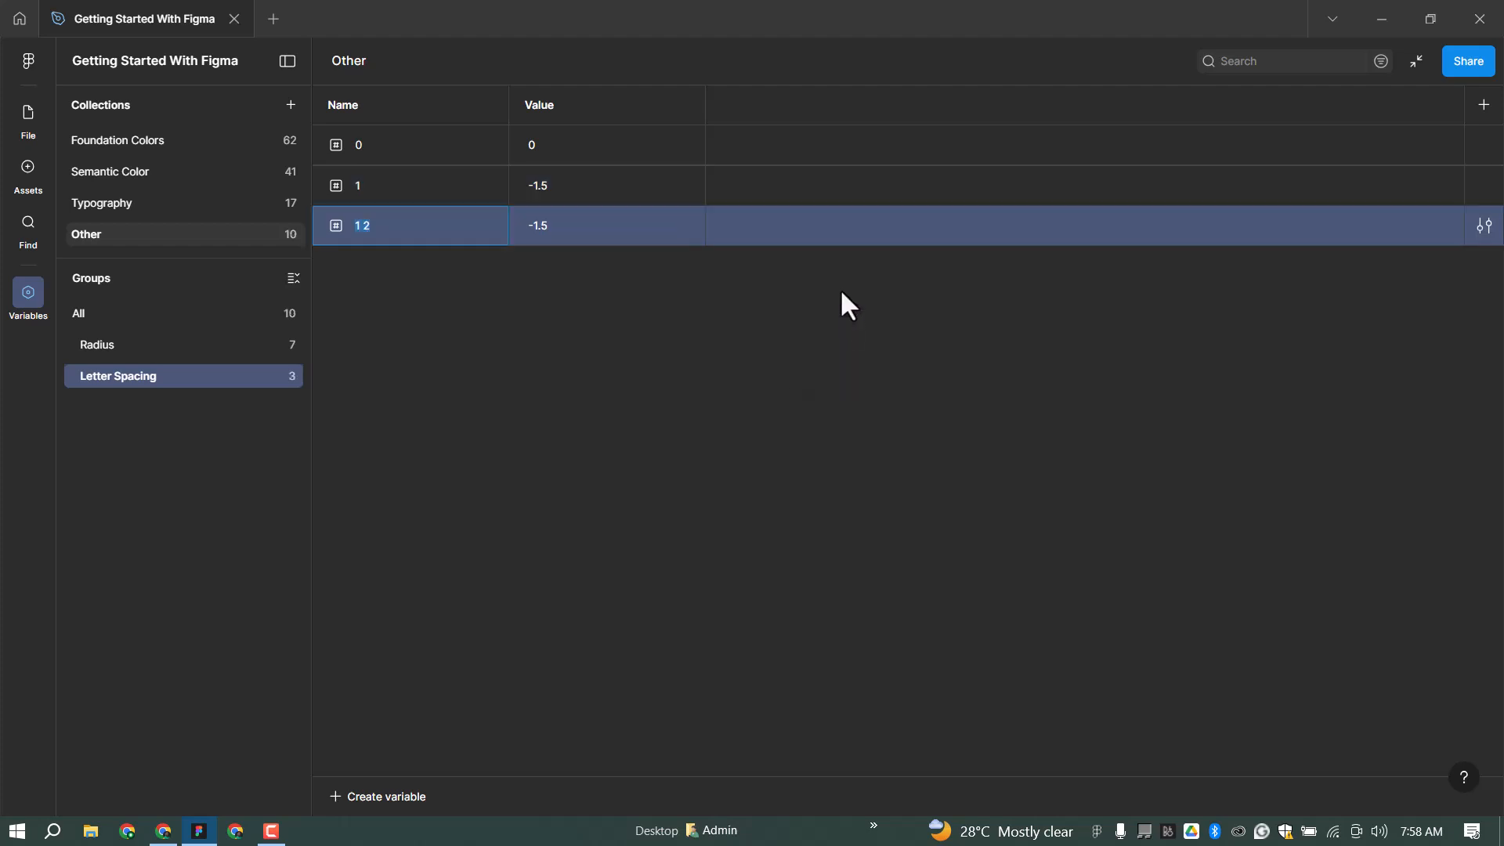
pyautogui.write('2')
pyautogui.press('Tab')
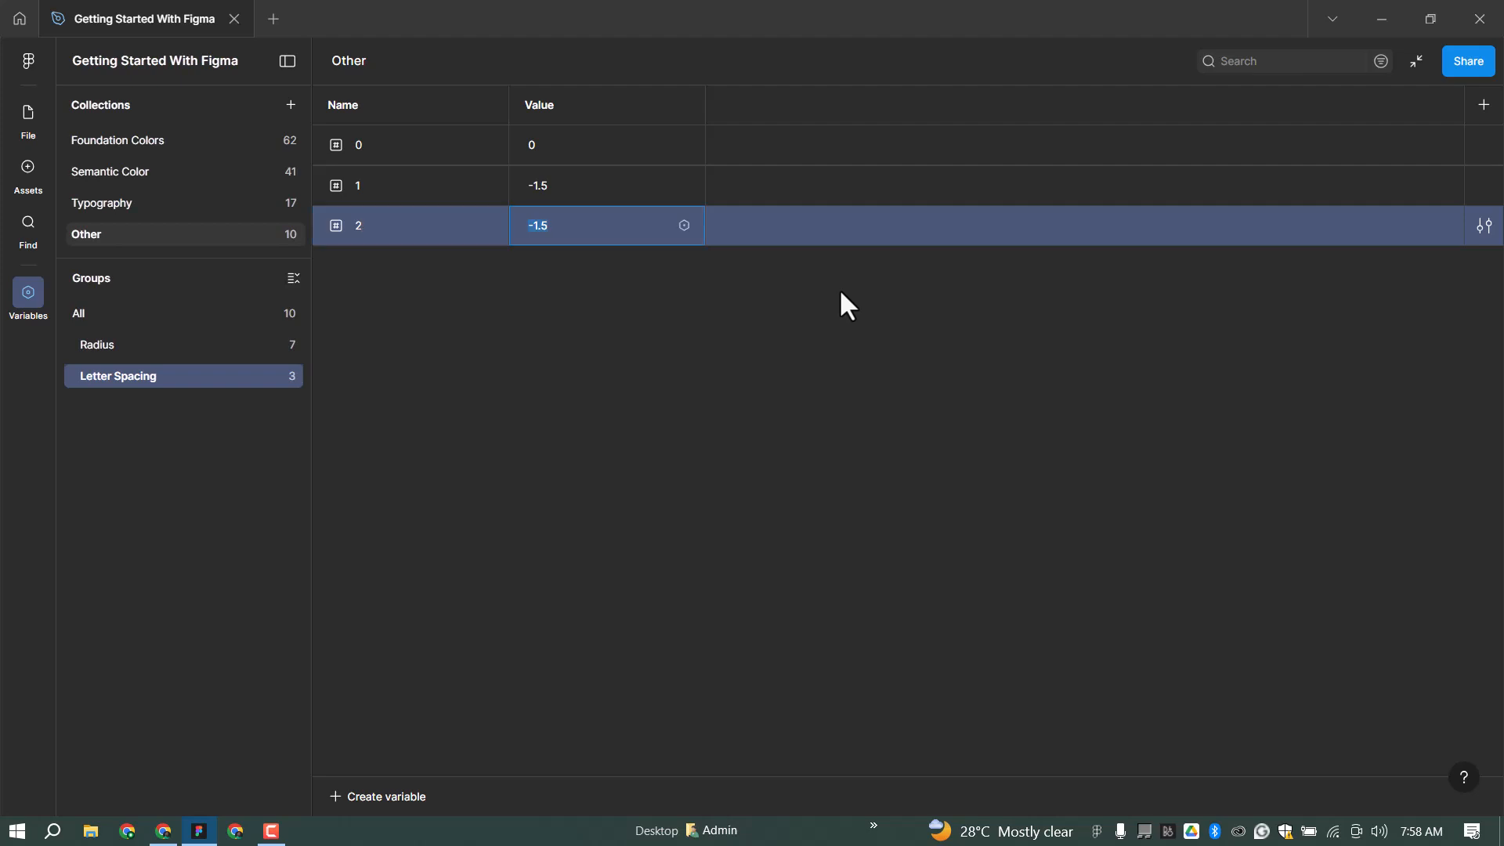
pyautogui.write('-0.5')
pyautogui.press('Return')
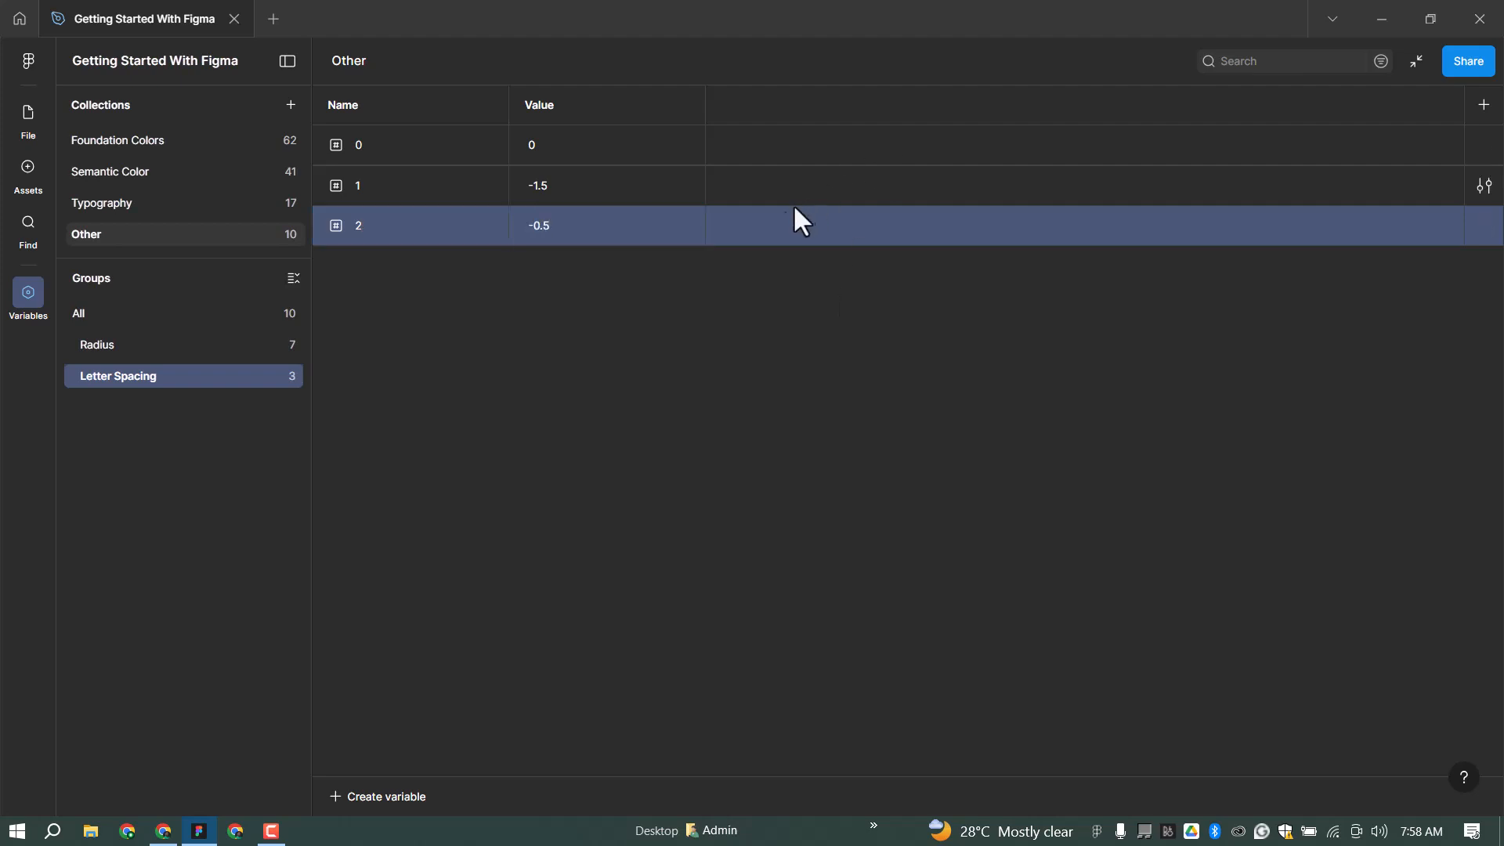
# Step: Duplicate the 2 variable in the Letter Spacing group and give the copy the name 3 and the value 0.5
pyautogui.rightClick(769, 229)
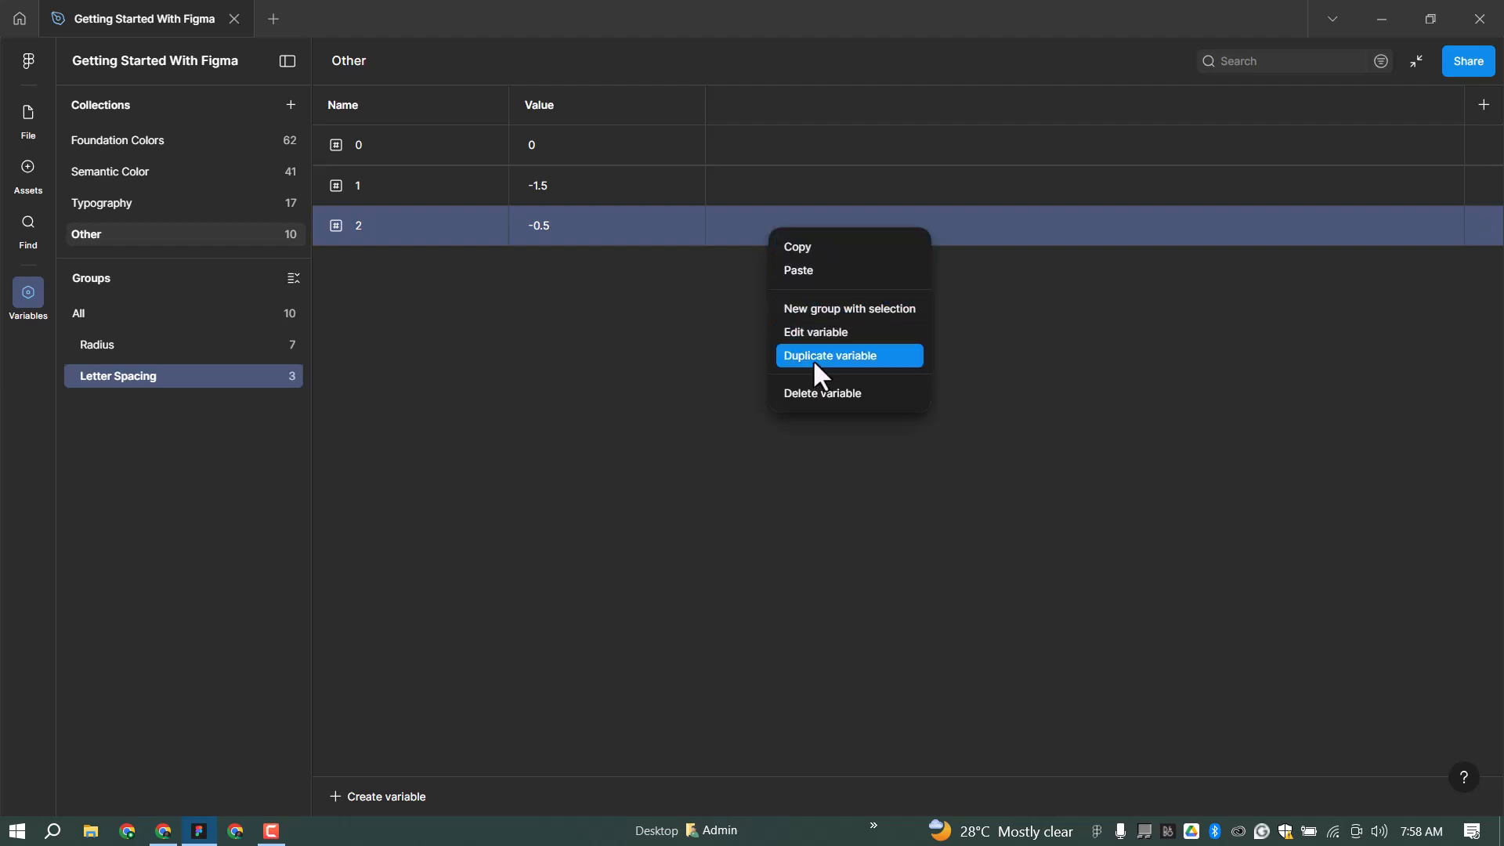
pyautogui.click(811, 358)
pyautogui.write('3')
pyautogui.press('Tab')
pyautogui.write('0.5')
pyautogui.press('Return')
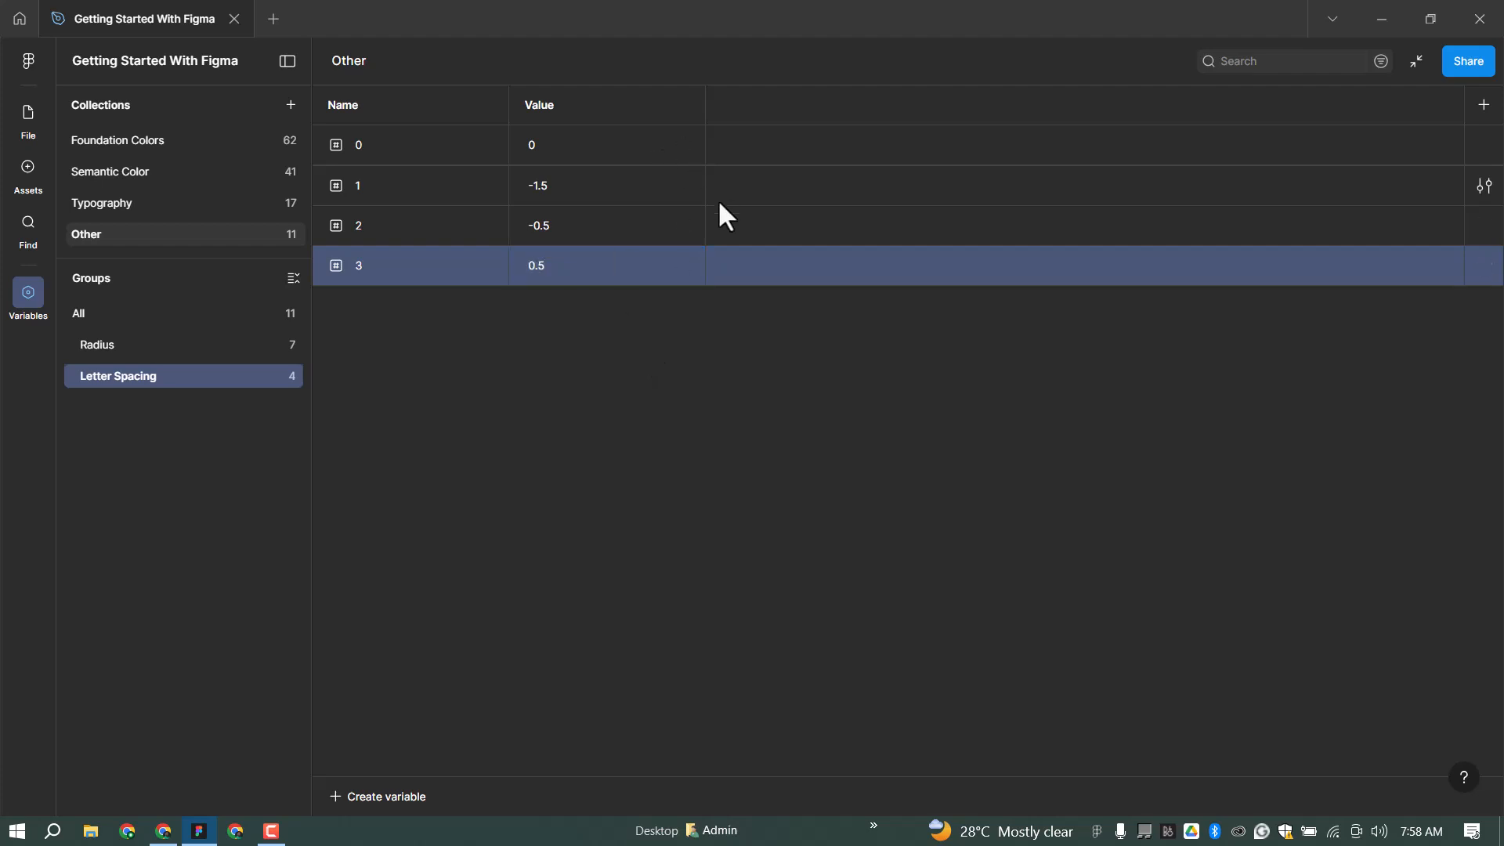
# Step: Duplicate the 3 variable in the Letter Spacing group and give the copy the name 4 and the value 0.25
pyautogui.rightClick(782, 264)
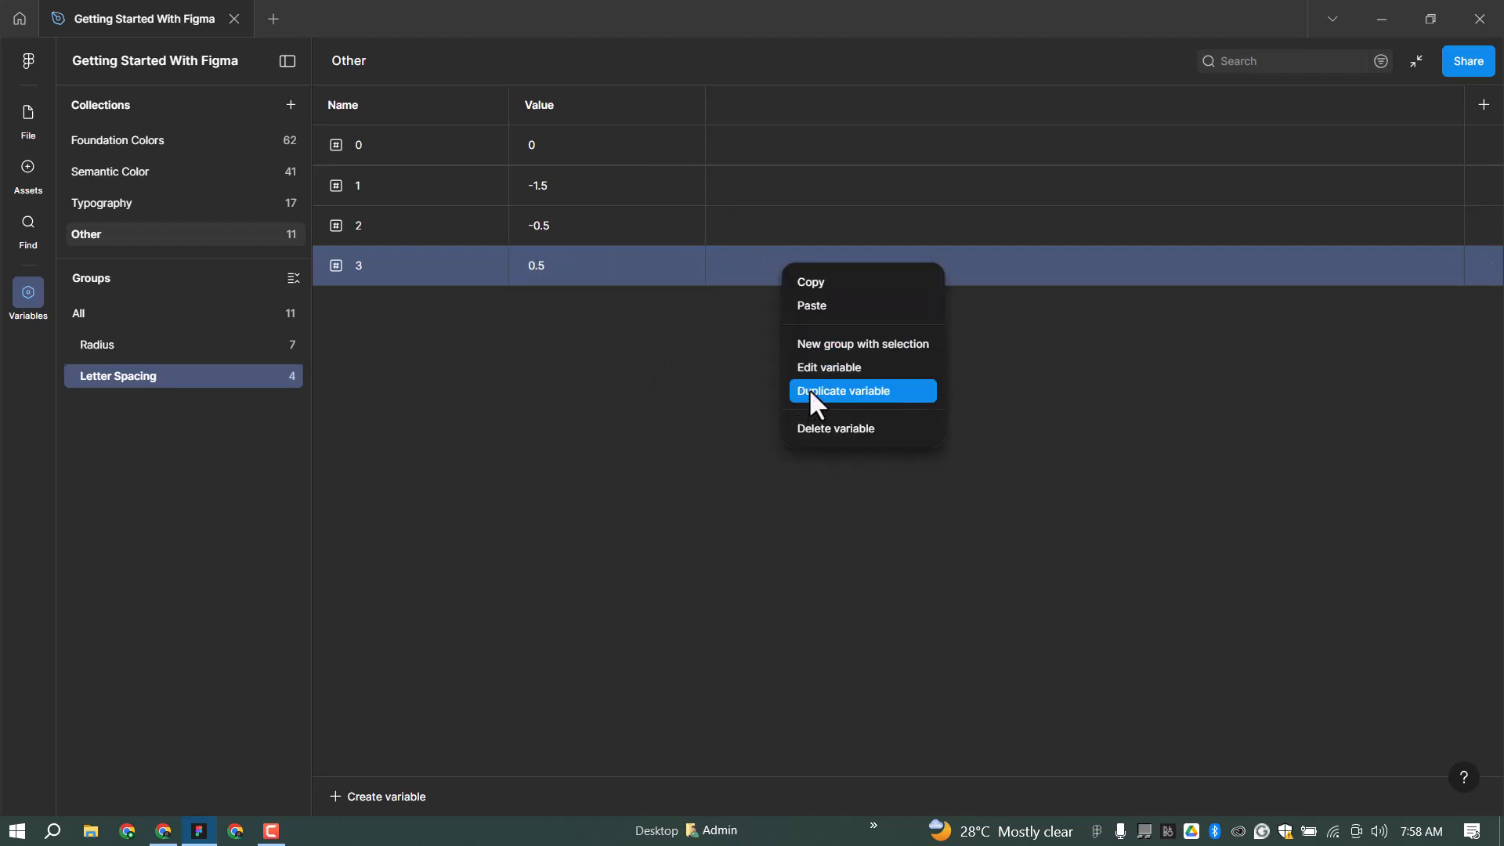
pyautogui.click(810, 392)
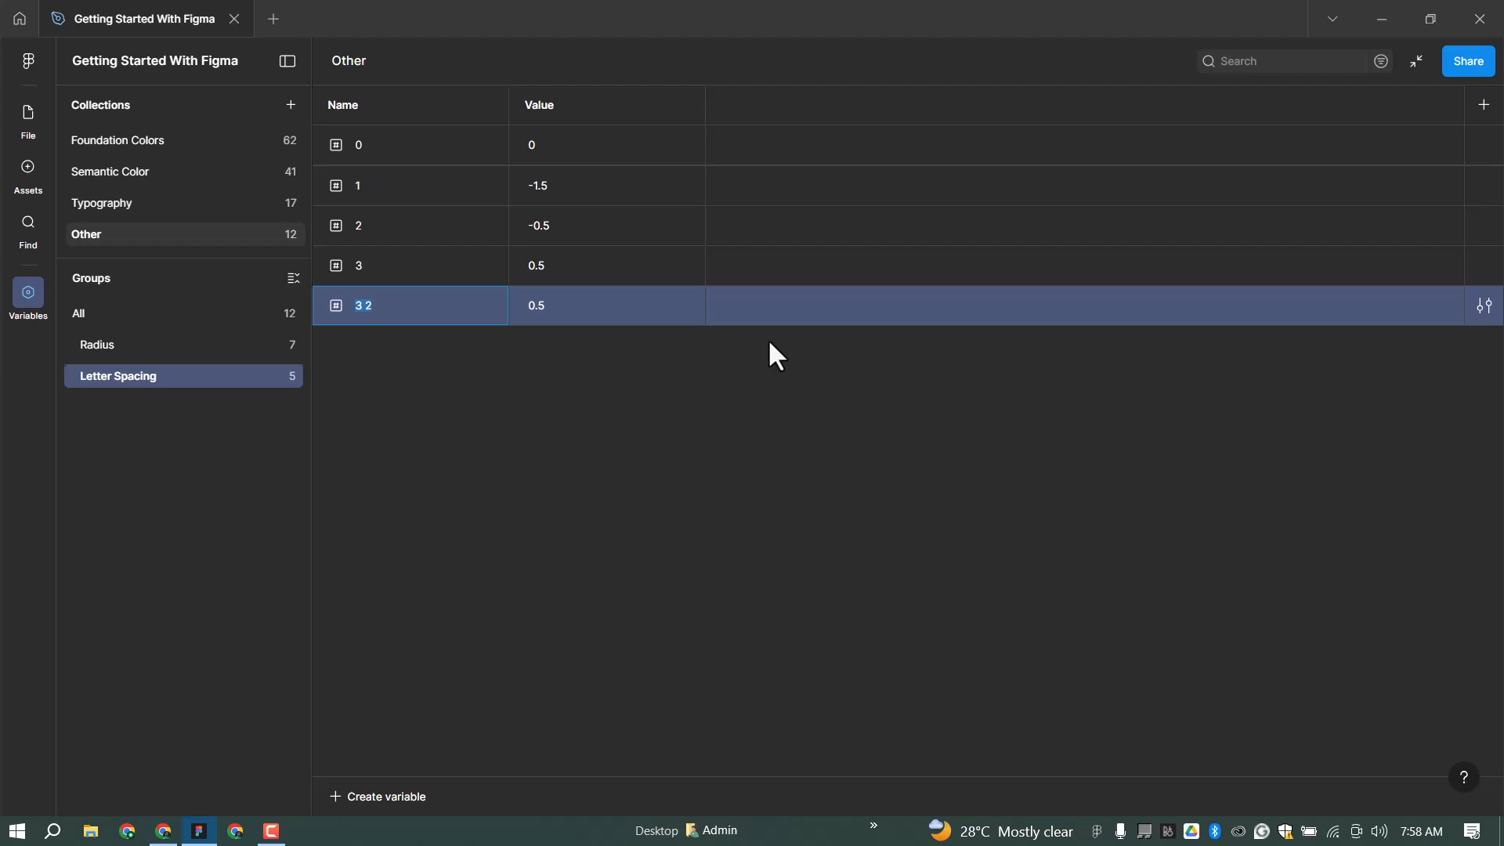
pyautogui.write('4')
pyautogui.press('Tab')
pyautogui.write('0.25')
pyautogui.press('Return')
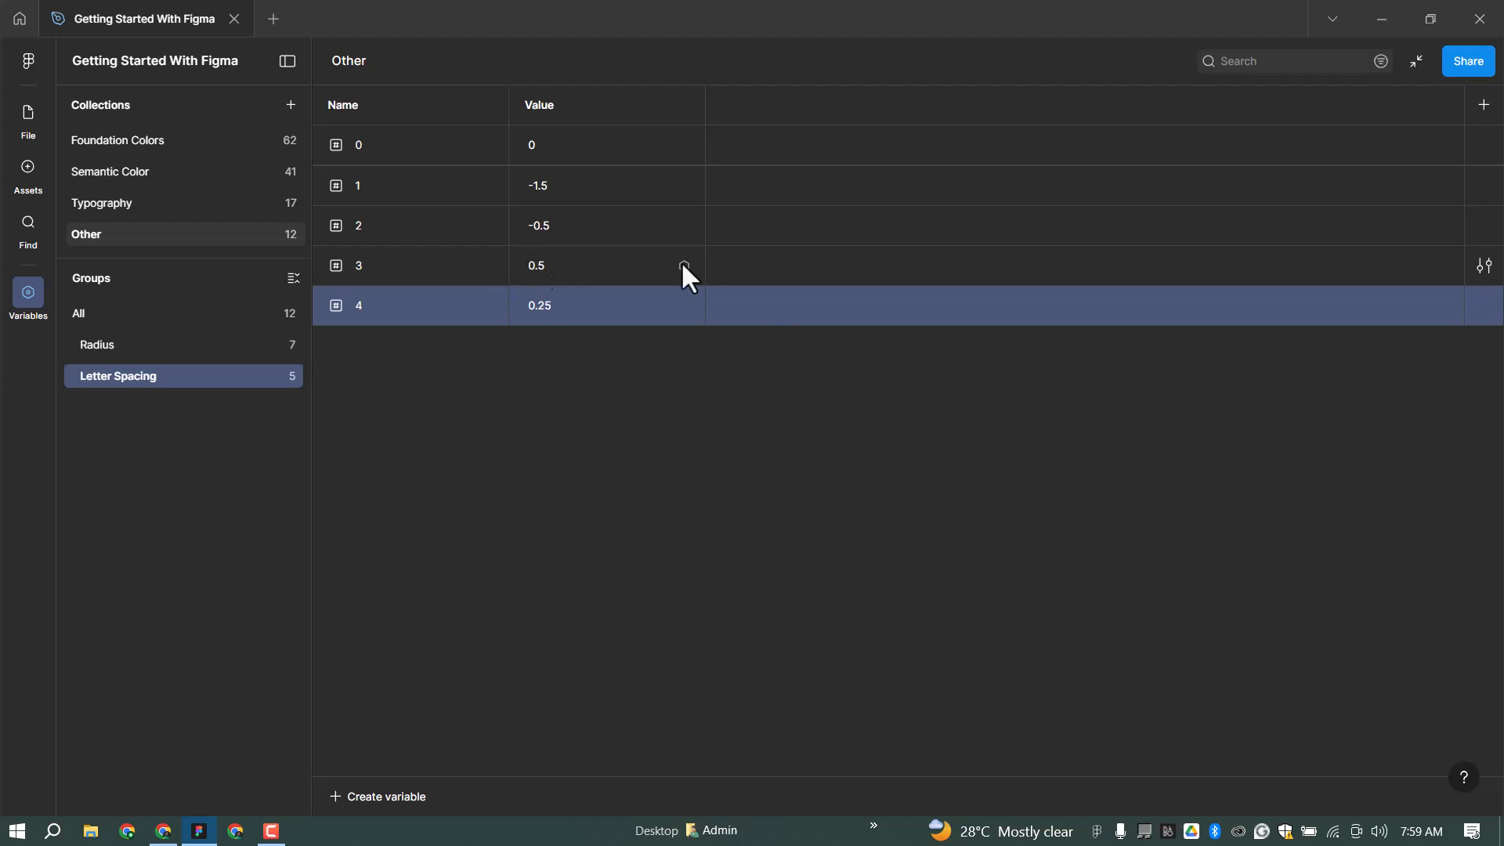
# Step: Duplicate the 4 variable in the Letter Spacing group and give the copy the name 5 and the value 1.25
pyautogui.rightClick(834, 313)
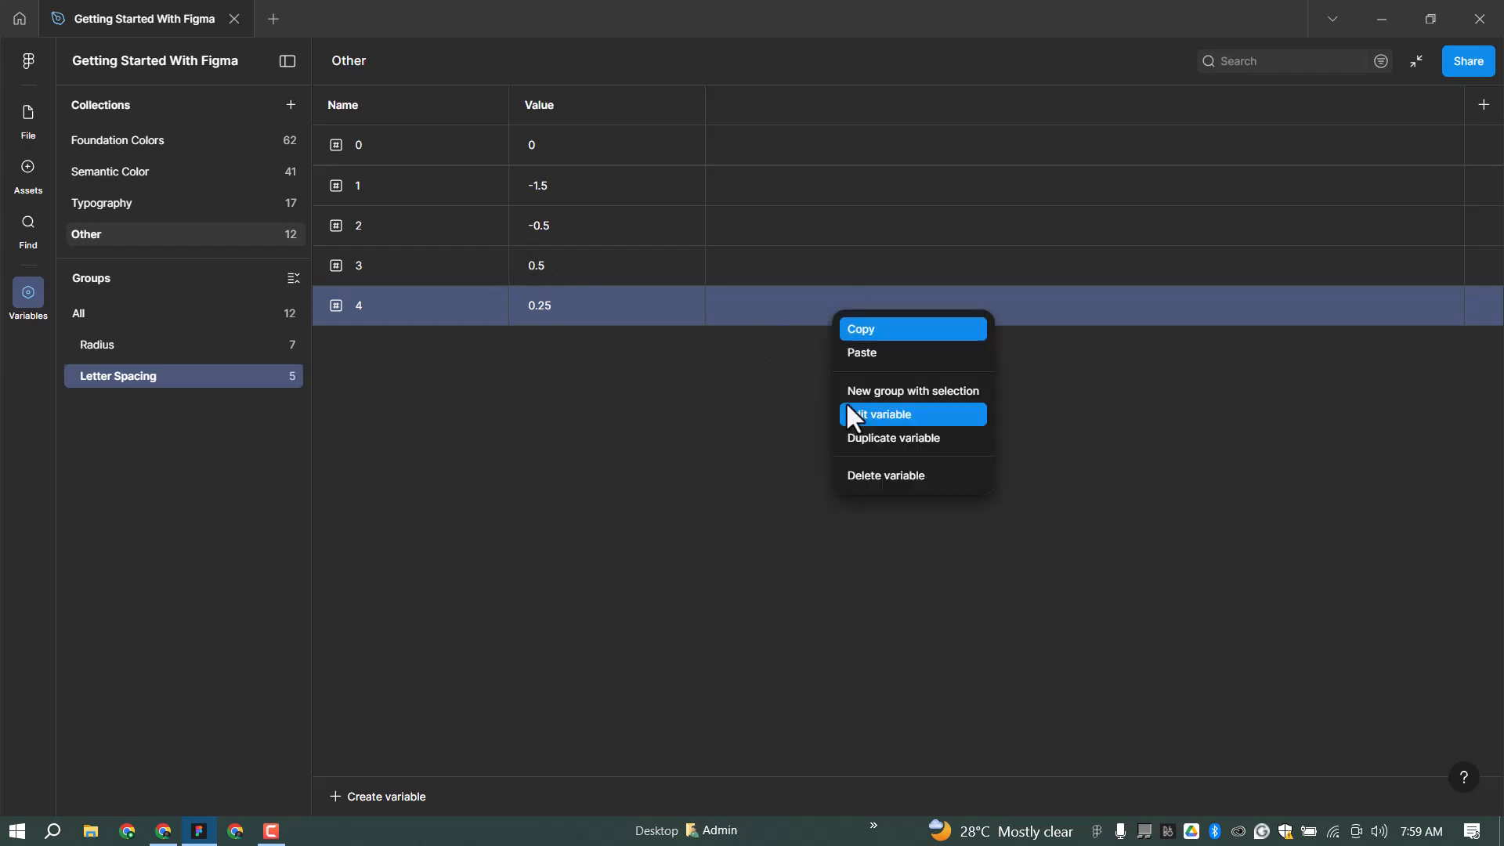
pyautogui.click(880, 441)
pyautogui.write('5')
pyautogui.press('Tab')
pyautogui.write('1.25')
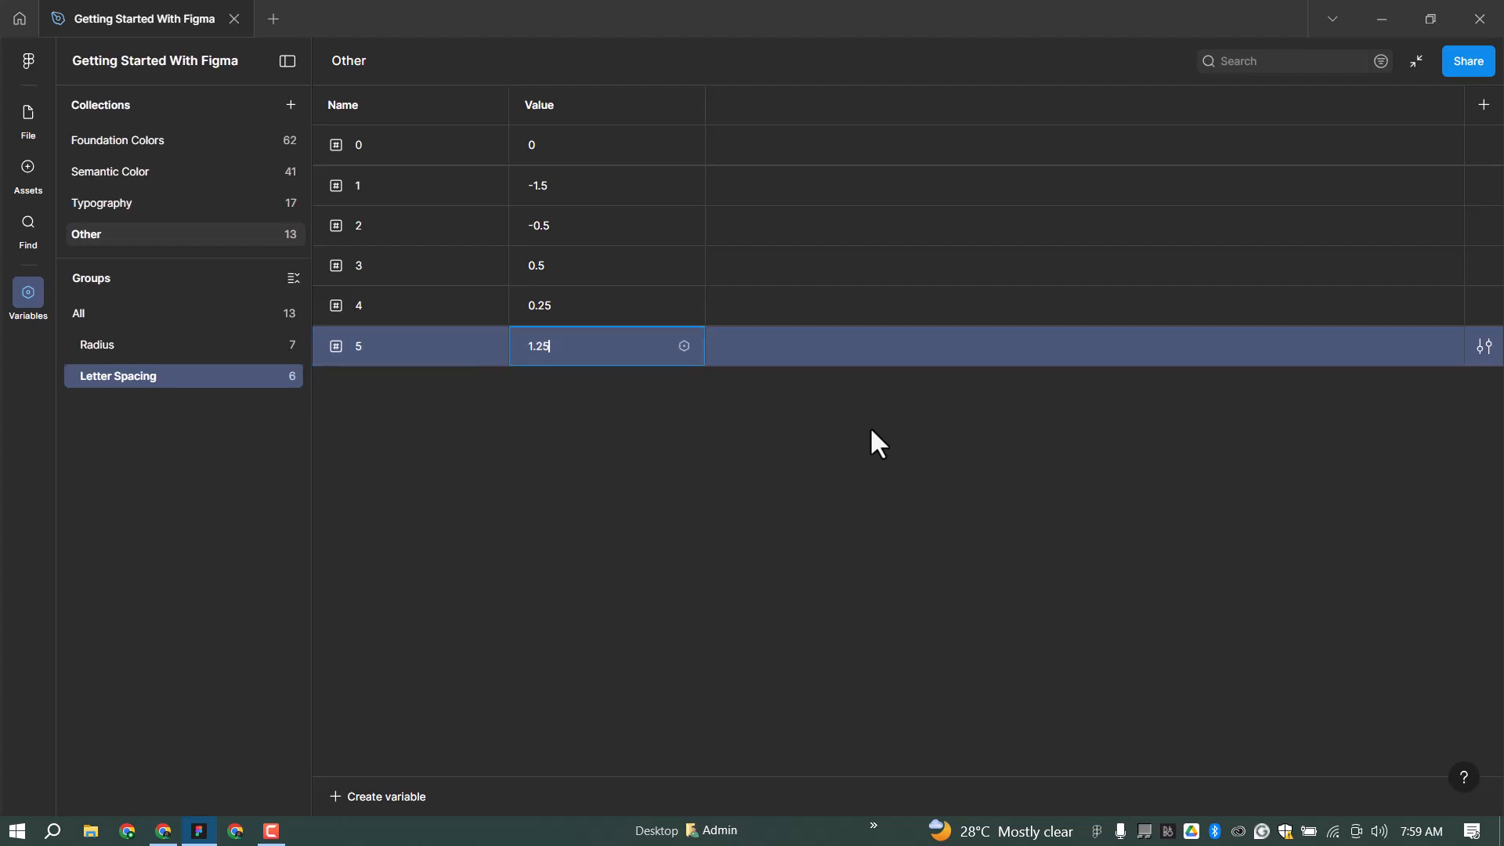
pyautogui.press('Return')
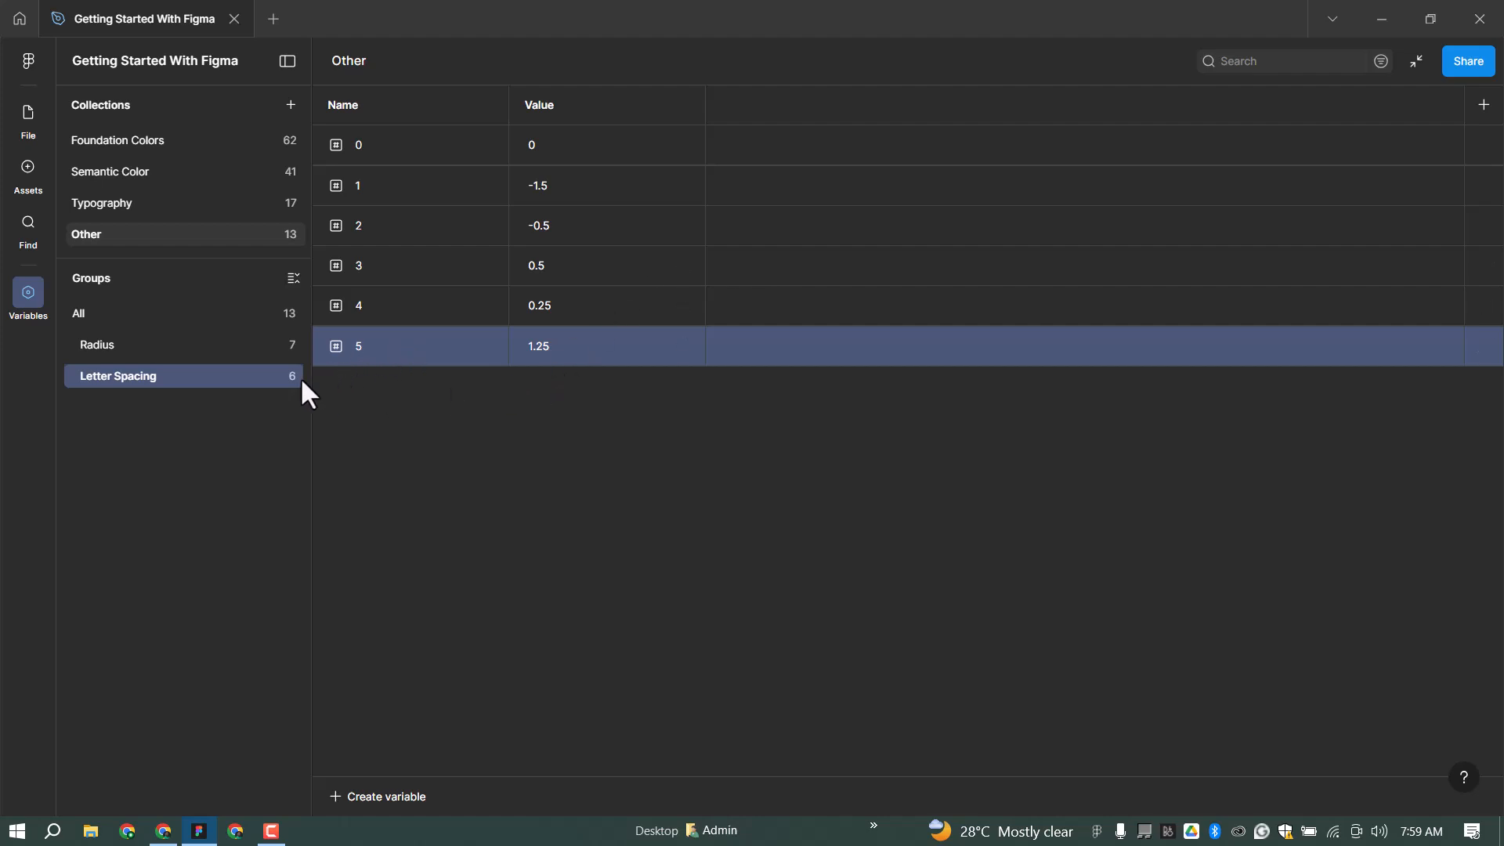
pyautogui.hotkey('alt', 'Tab')
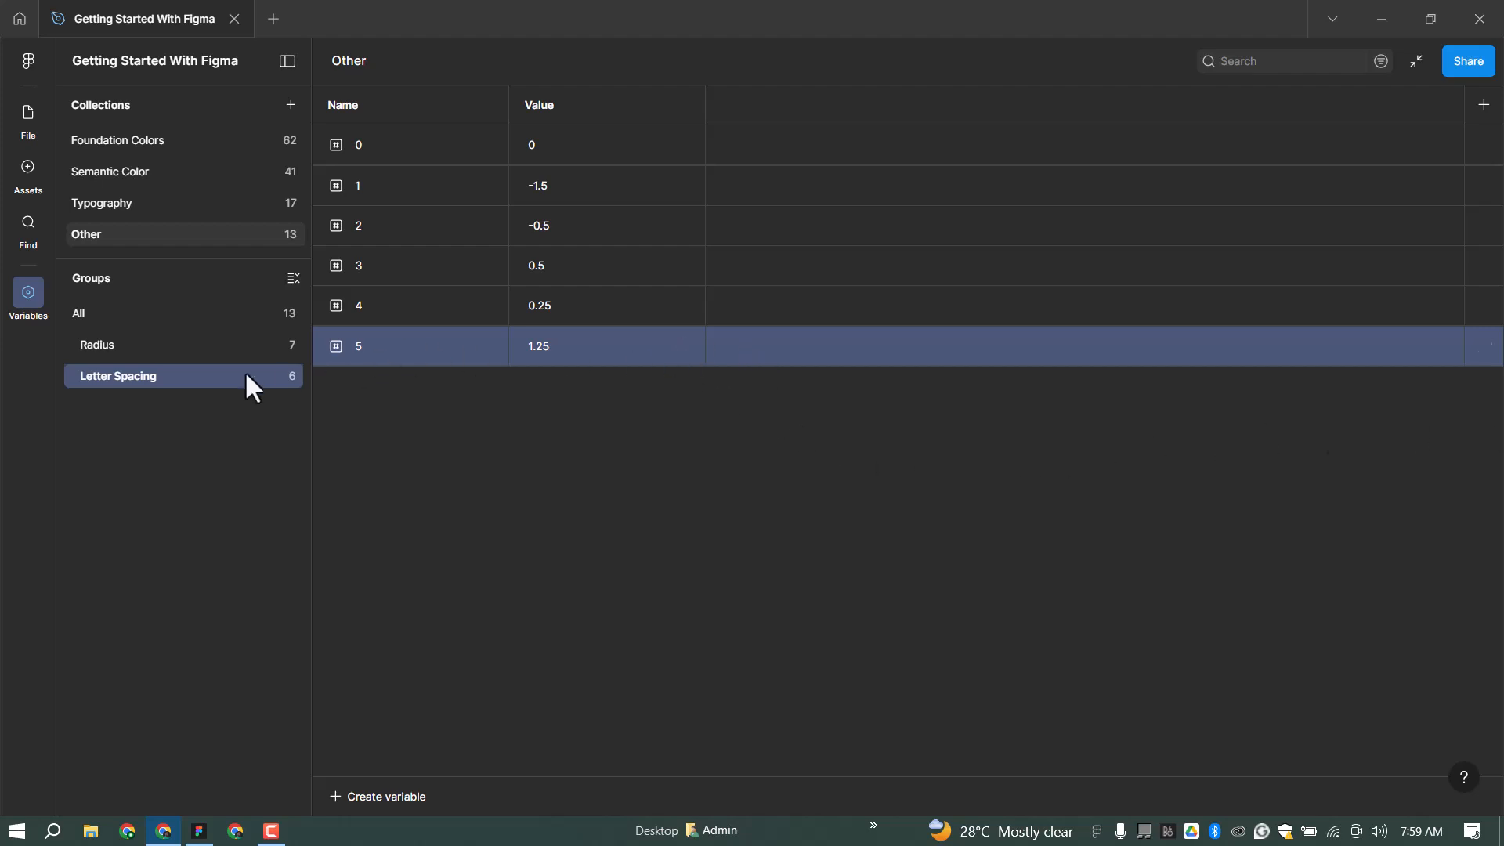
# Step: Create a number variable in the Letter Spacing group and restrict its scope to Paragraph spacing only
pyautogui.click(387, 792)
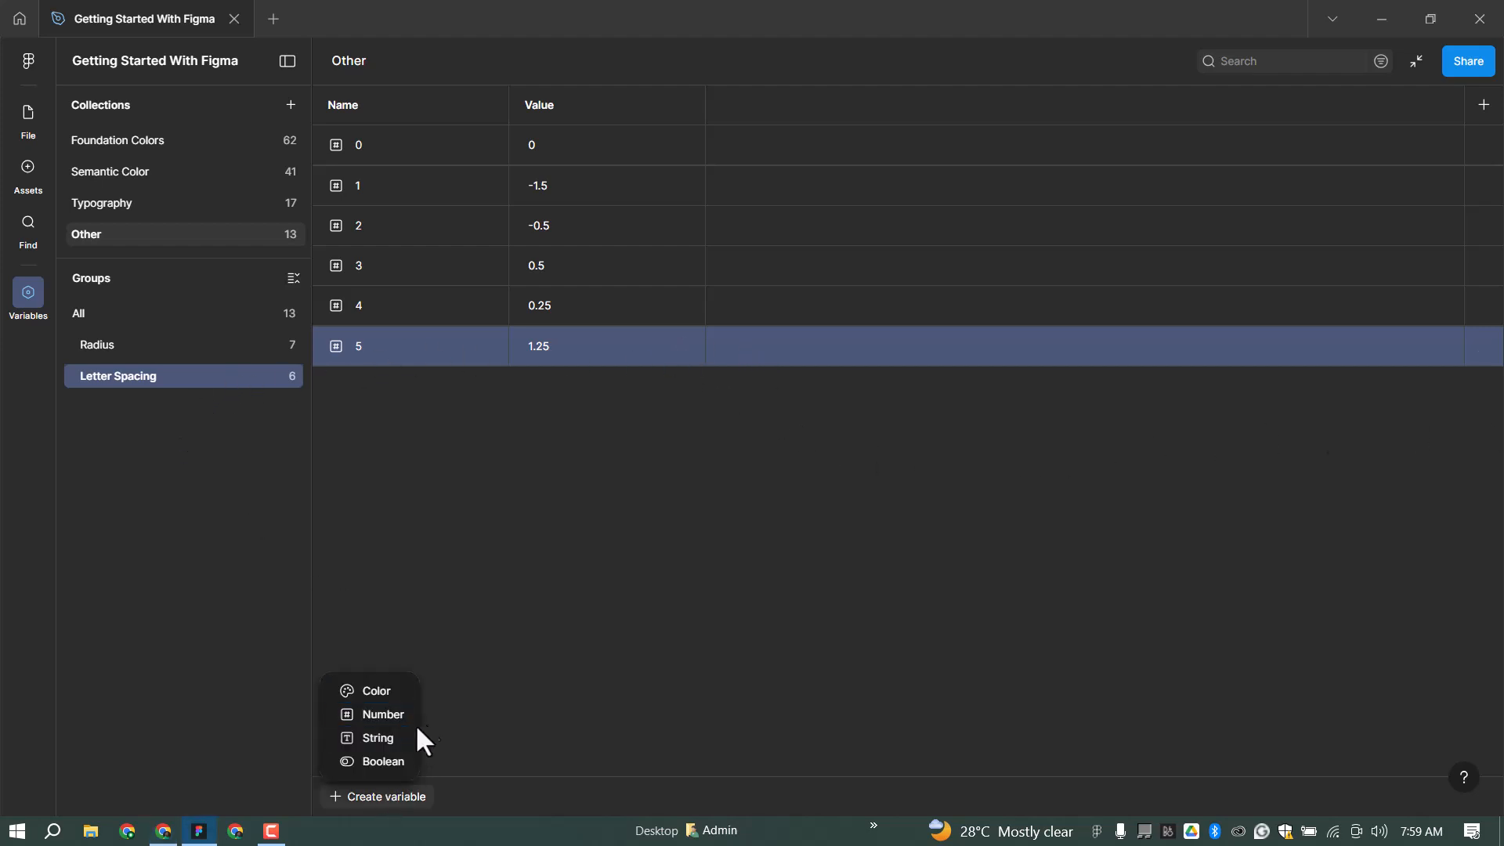
pyautogui.click(399, 714)
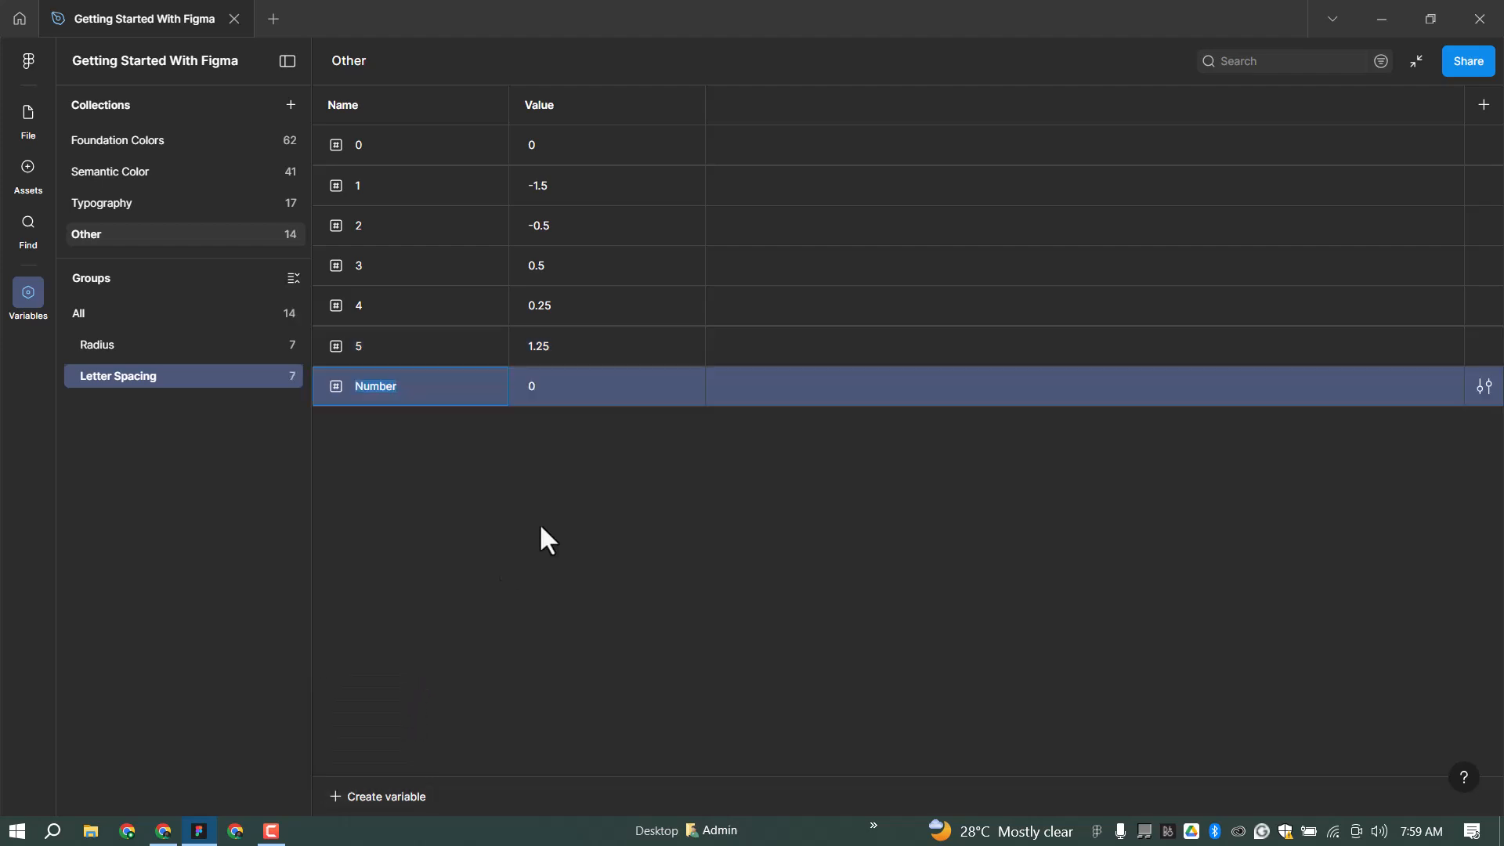
pyautogui.click(1484, 386)
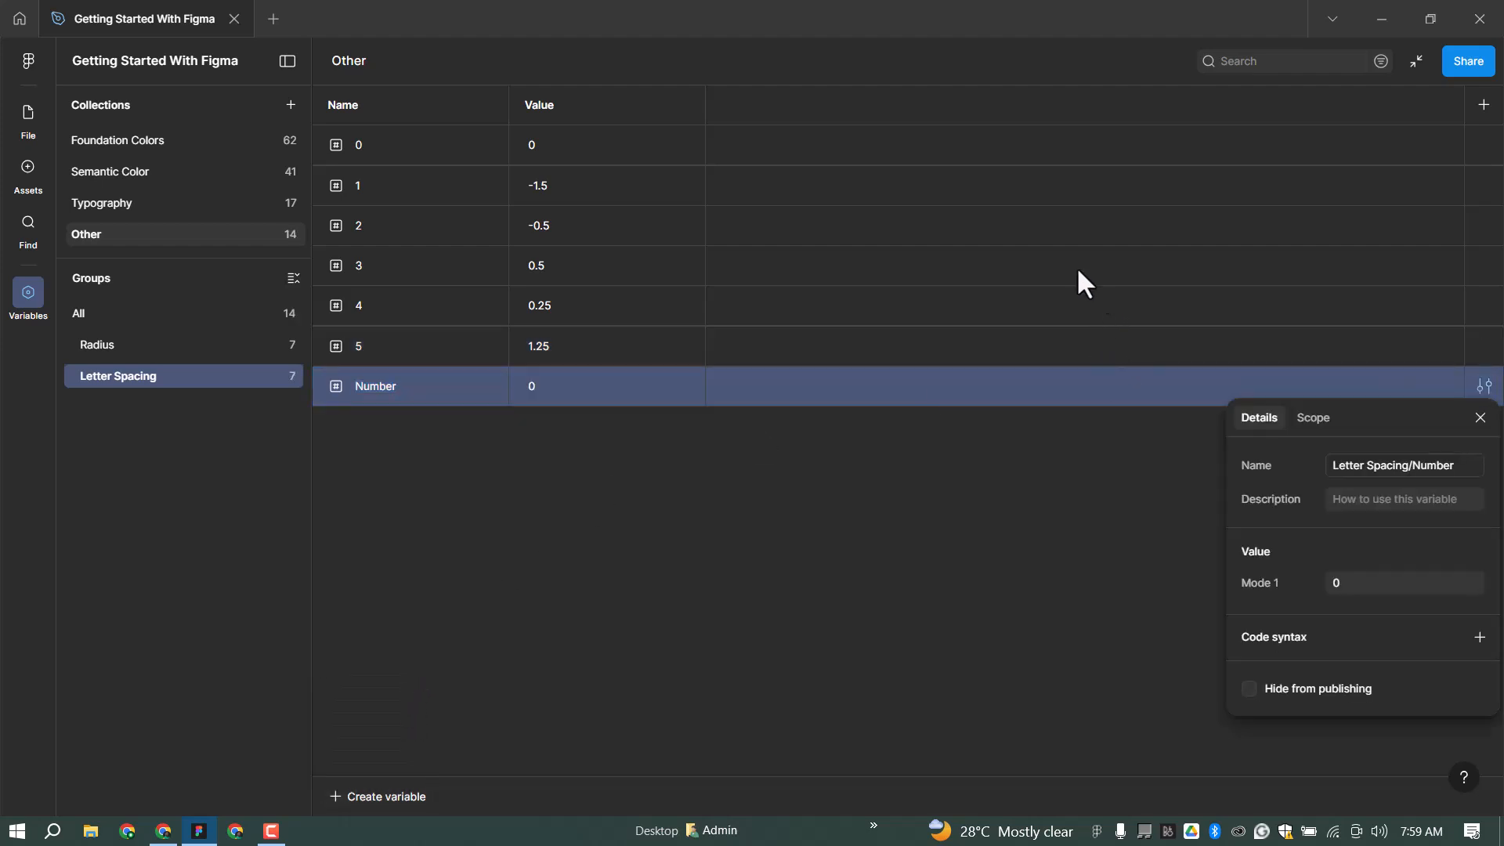
pyautogui.click(1314, 419)
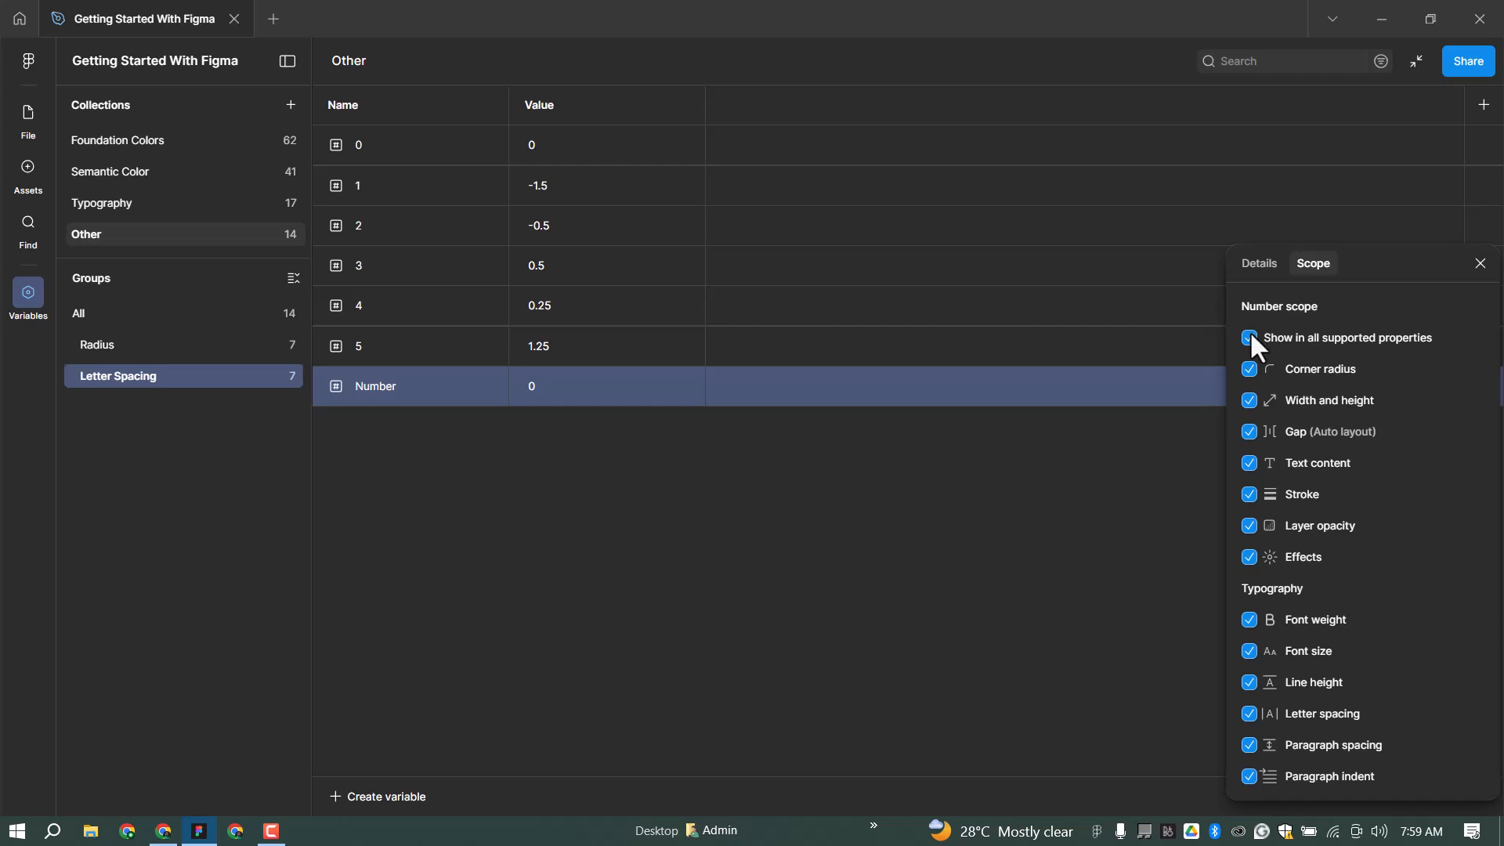
pyautogui.click(1251, 340)
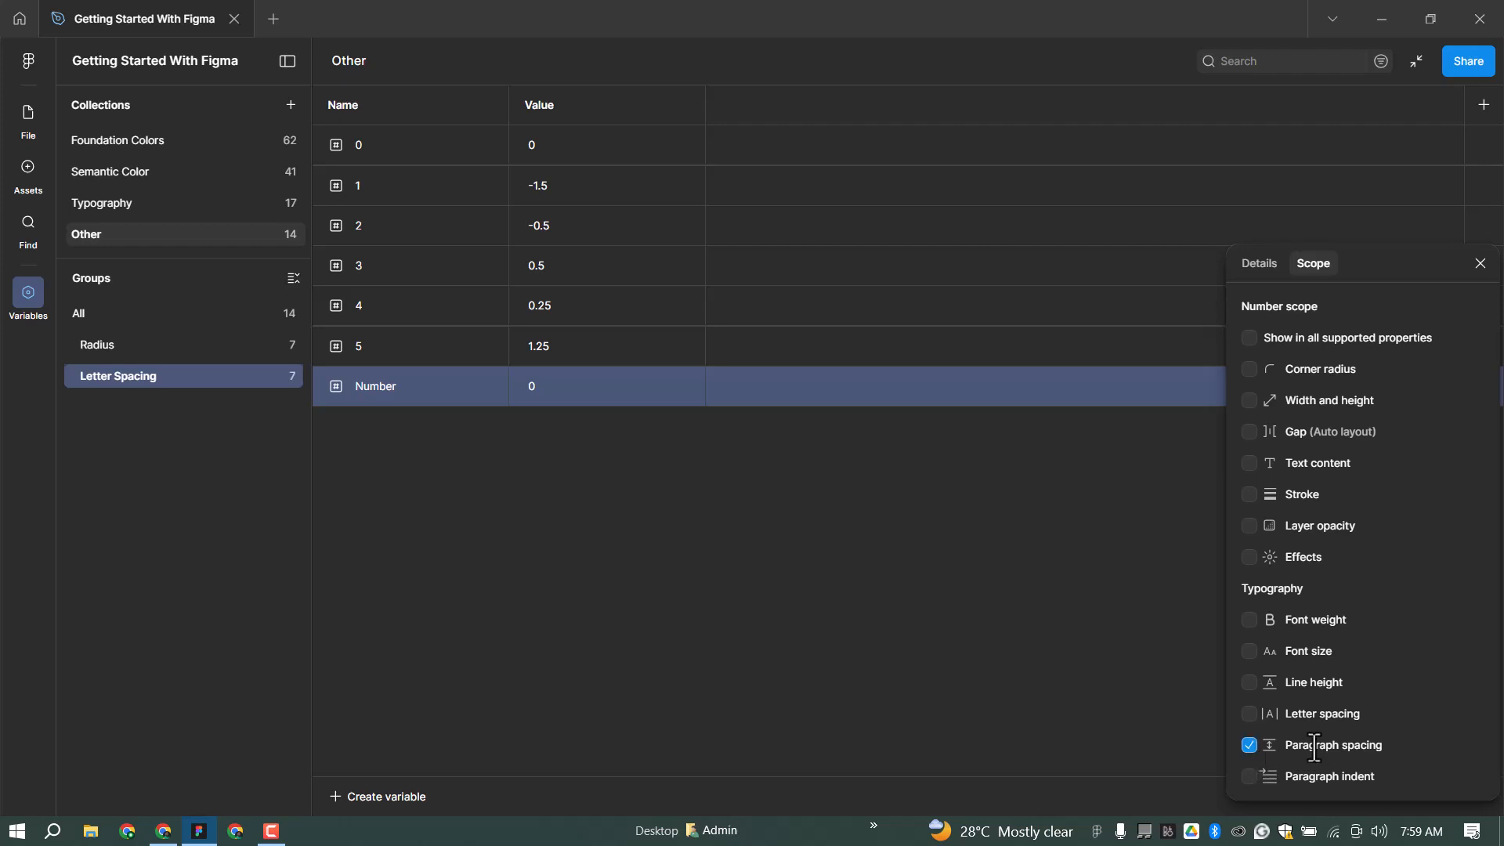
# Step: Try to rename the new number variable in its details
pyautogui.click(1268, 258)
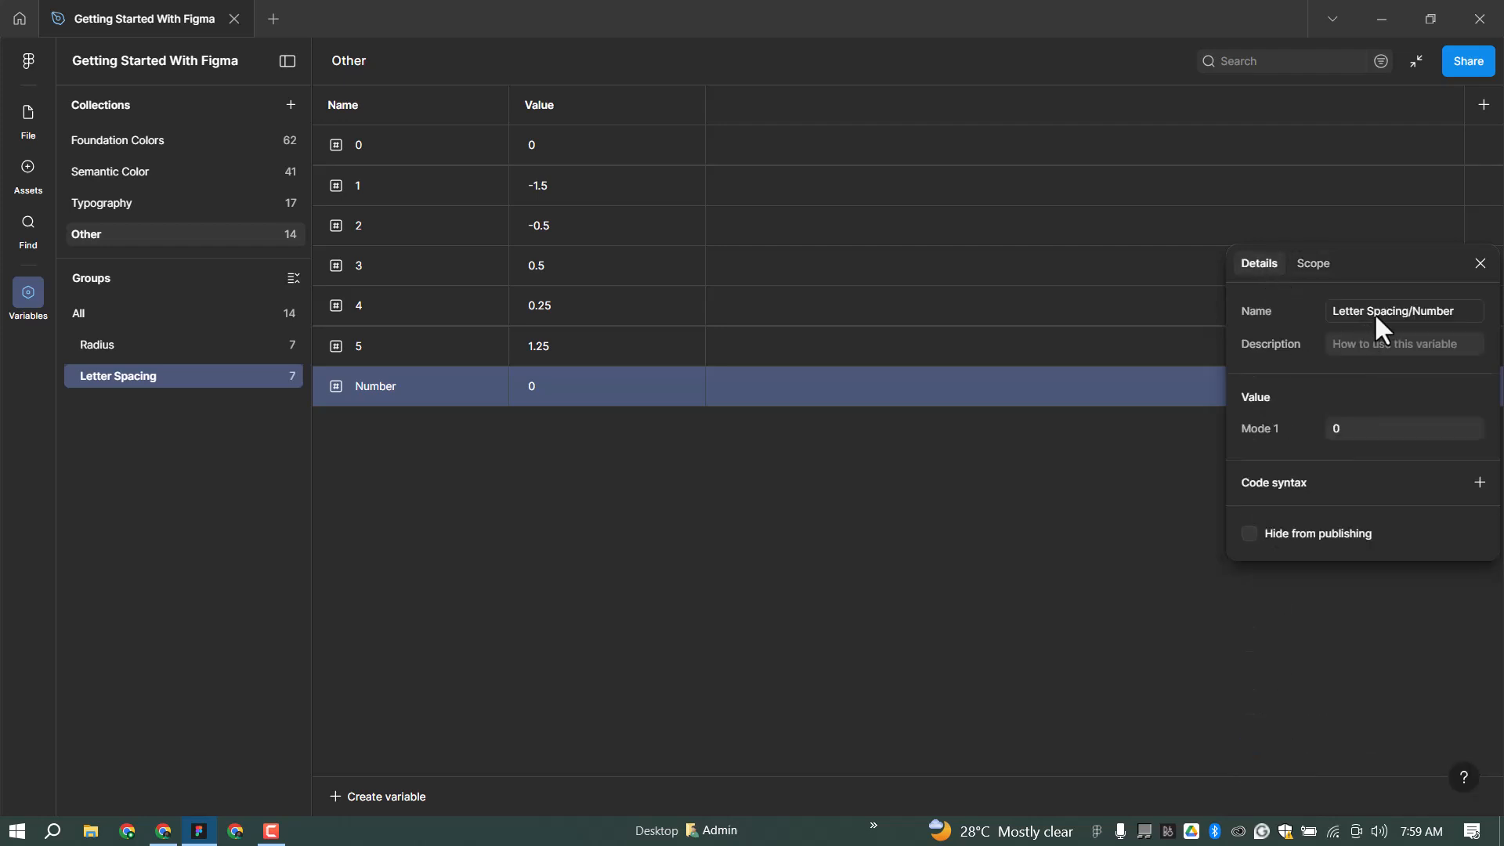
pyautogui.click(1451, 307)
pyautogui.click(1451, 304)
pyautogui.write('Number')
pyautogui.press('Return')
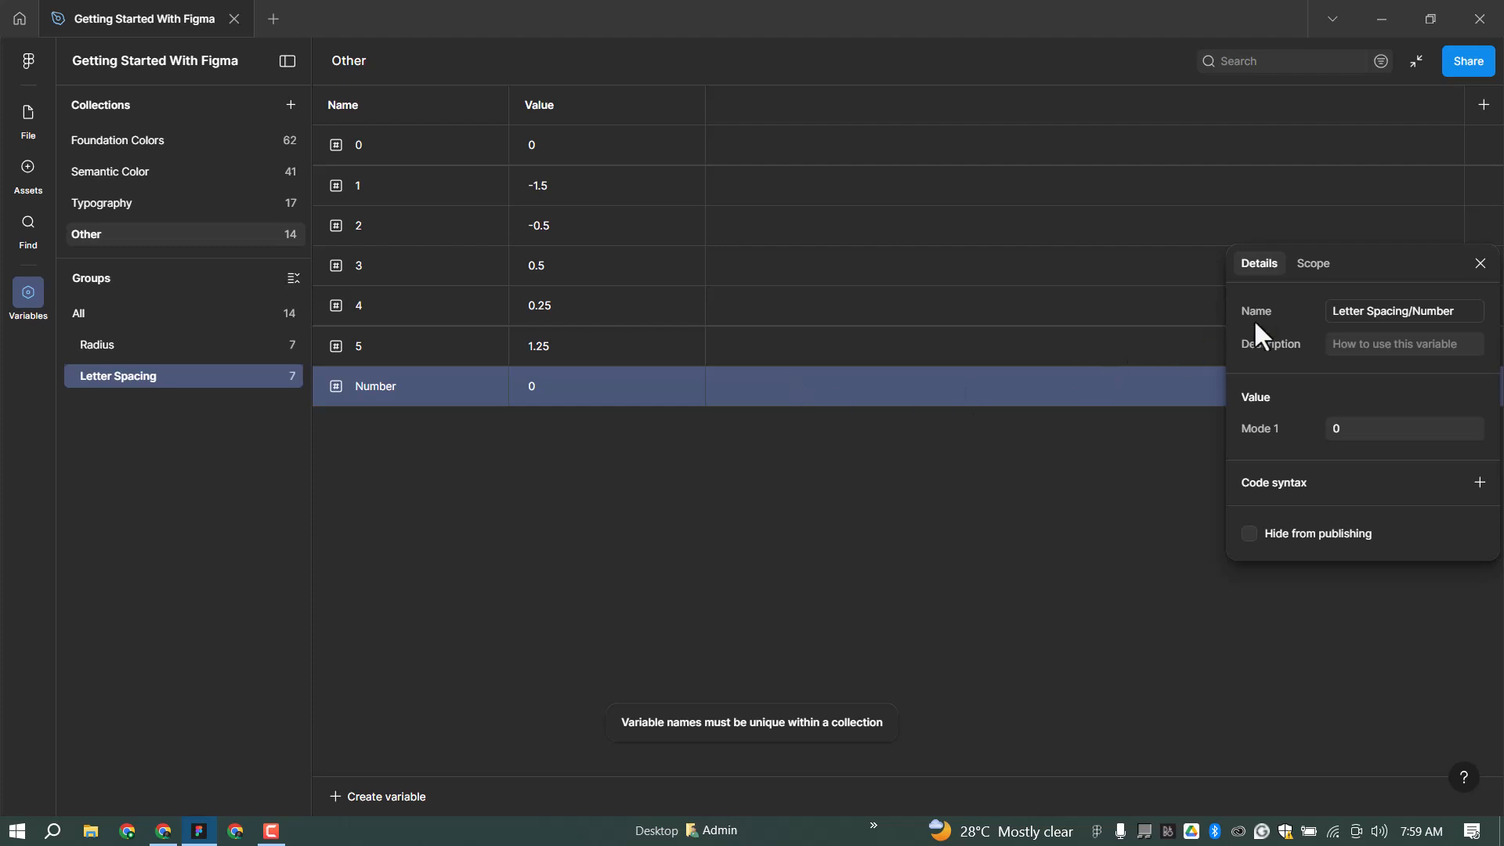
pyautogui.click(409, 439)
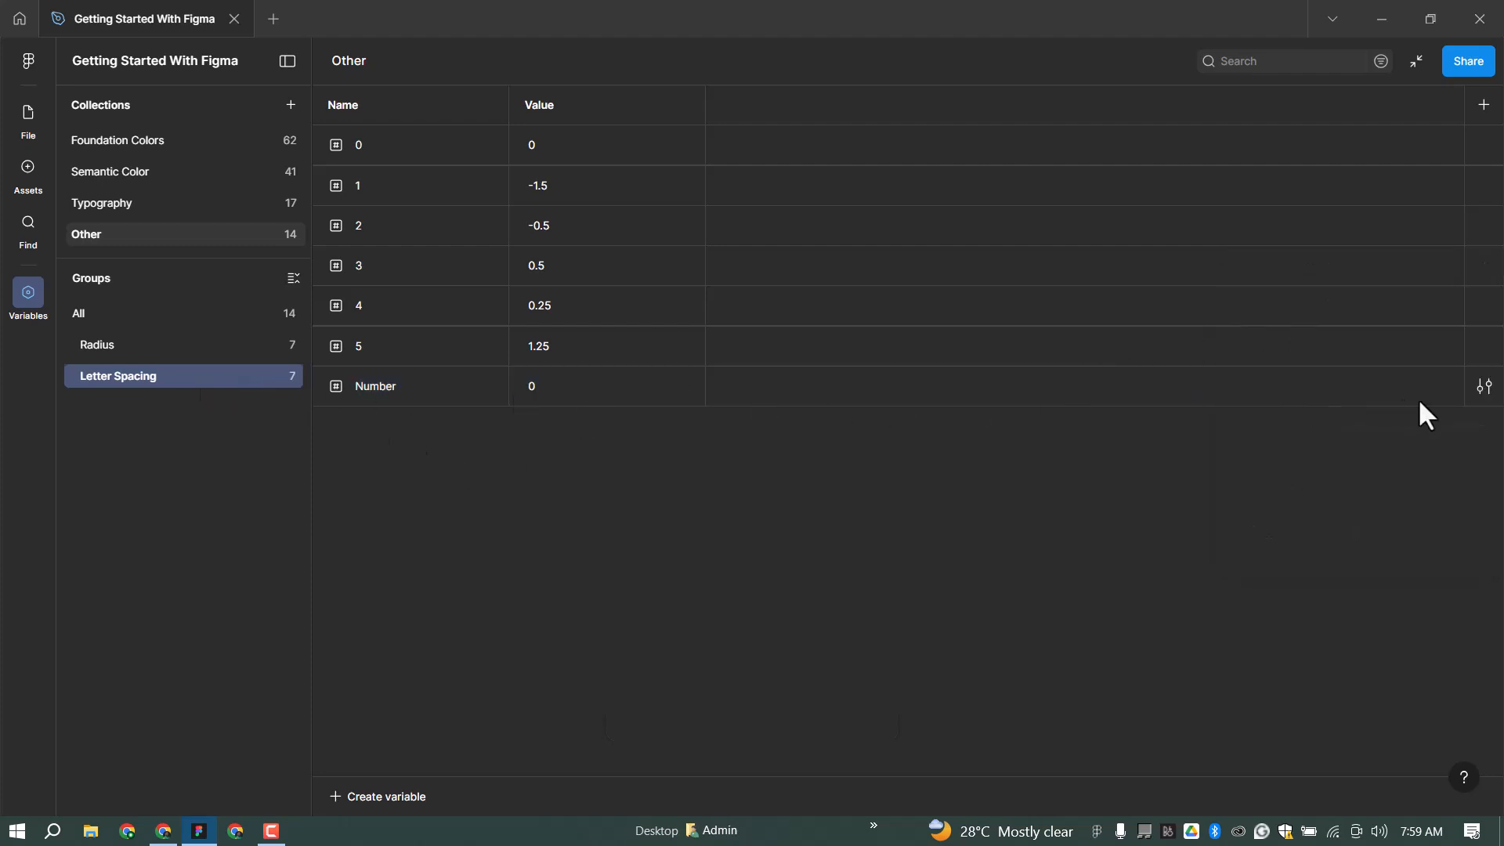
# Step: Rename the new number variable as Paragraph-Spacing/0 and show the Paragraph-Spacing group
pyautogui.click(1485, 386)
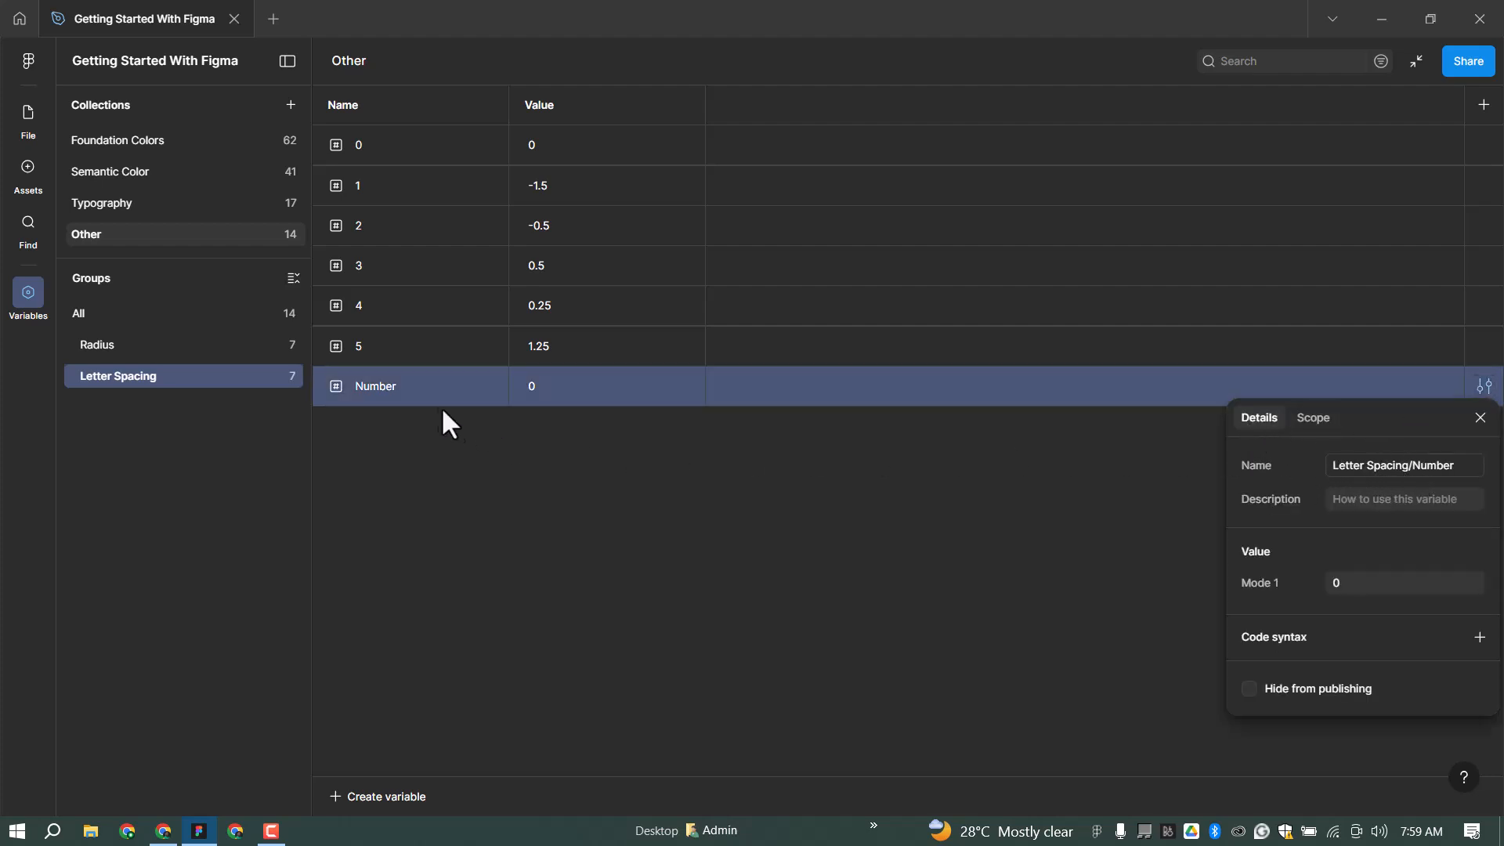
pyautogui.click(1379, 465)
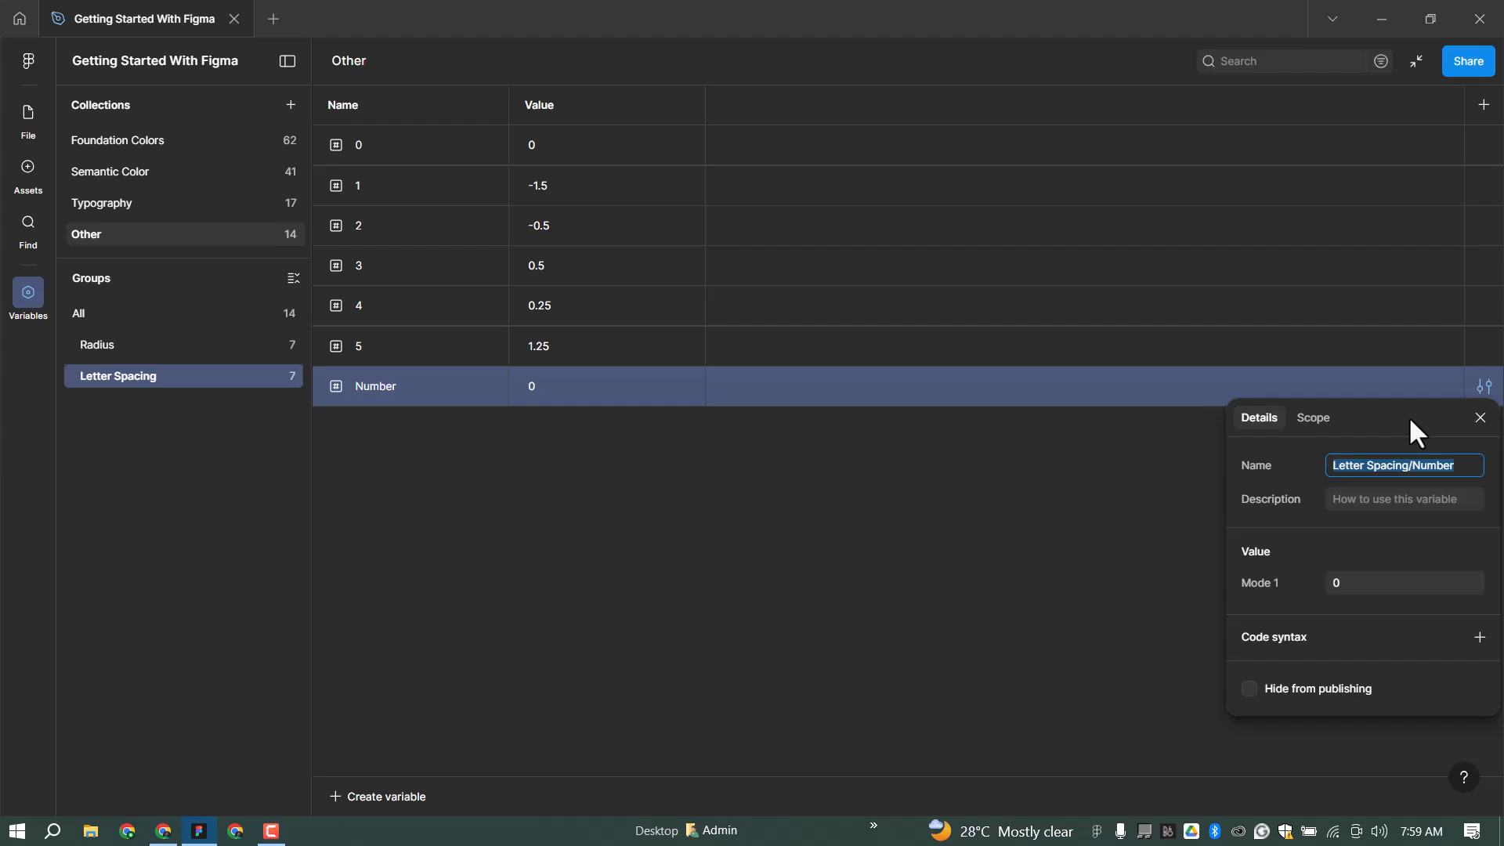
pyautogui.write('Parah')
pyautogui.press('BackSpace')
pyautogui.write('graph-Spacing/0')
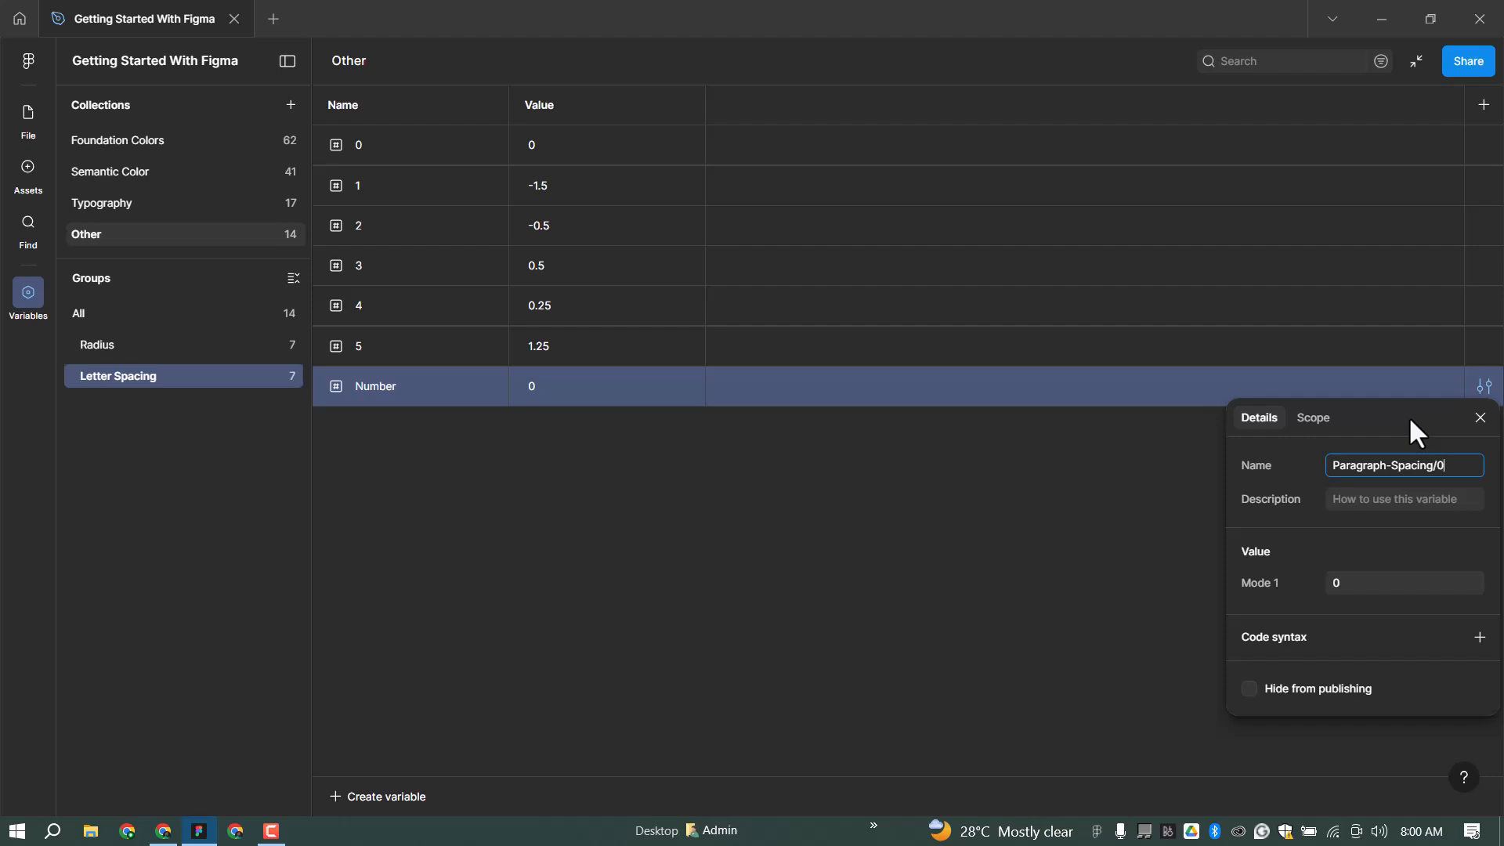
pyautogui.press('Return')
pyautogui.click(234, 406)
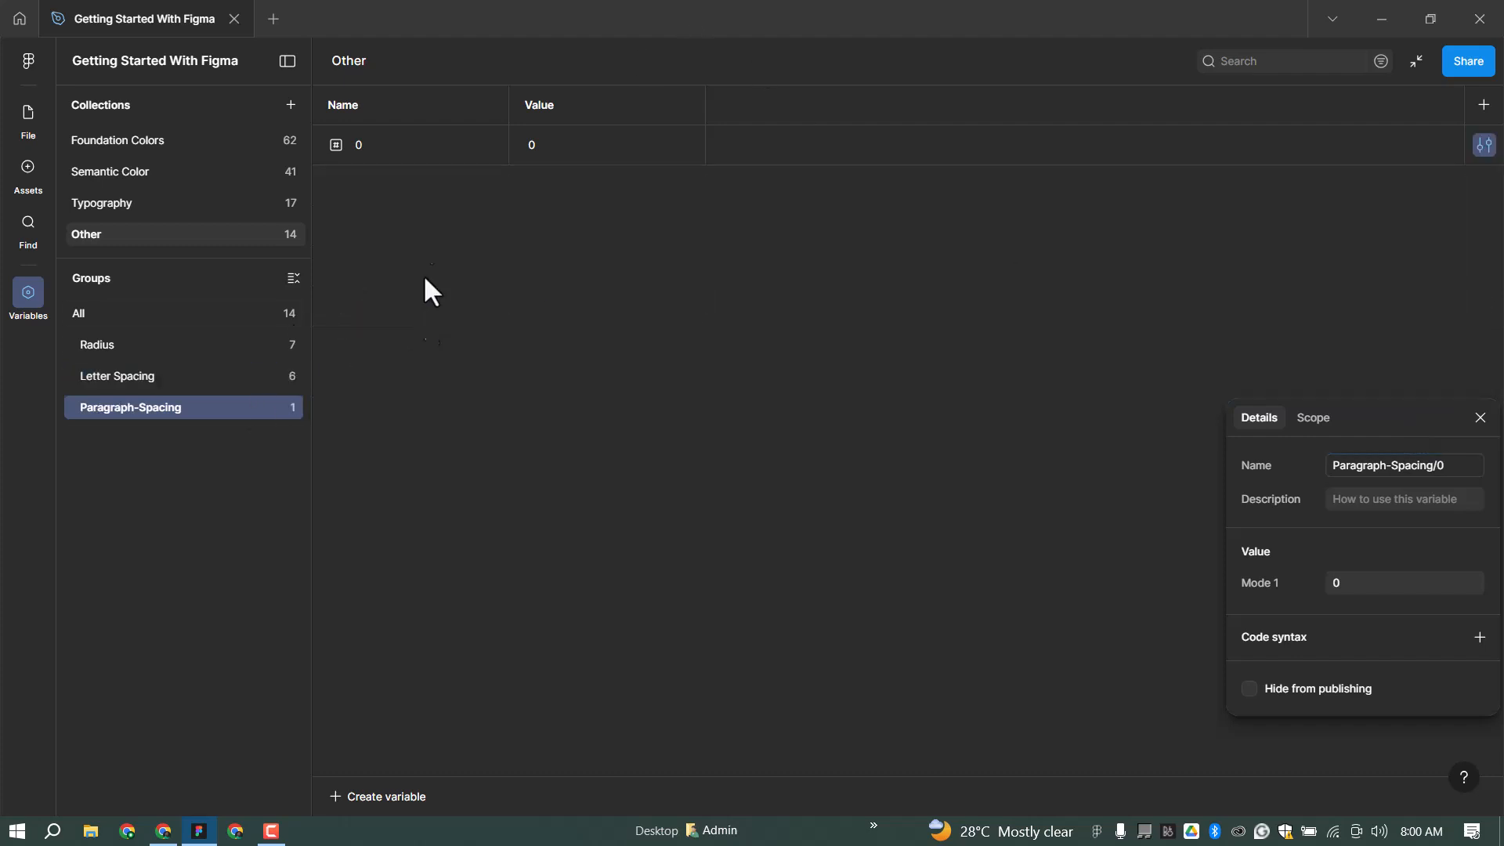
# Step: Duplicate the 0 variable in the Paragraph-Spacing group and give the copy the name 1 and the value 4
pyautogui.rightClick(768, 146)
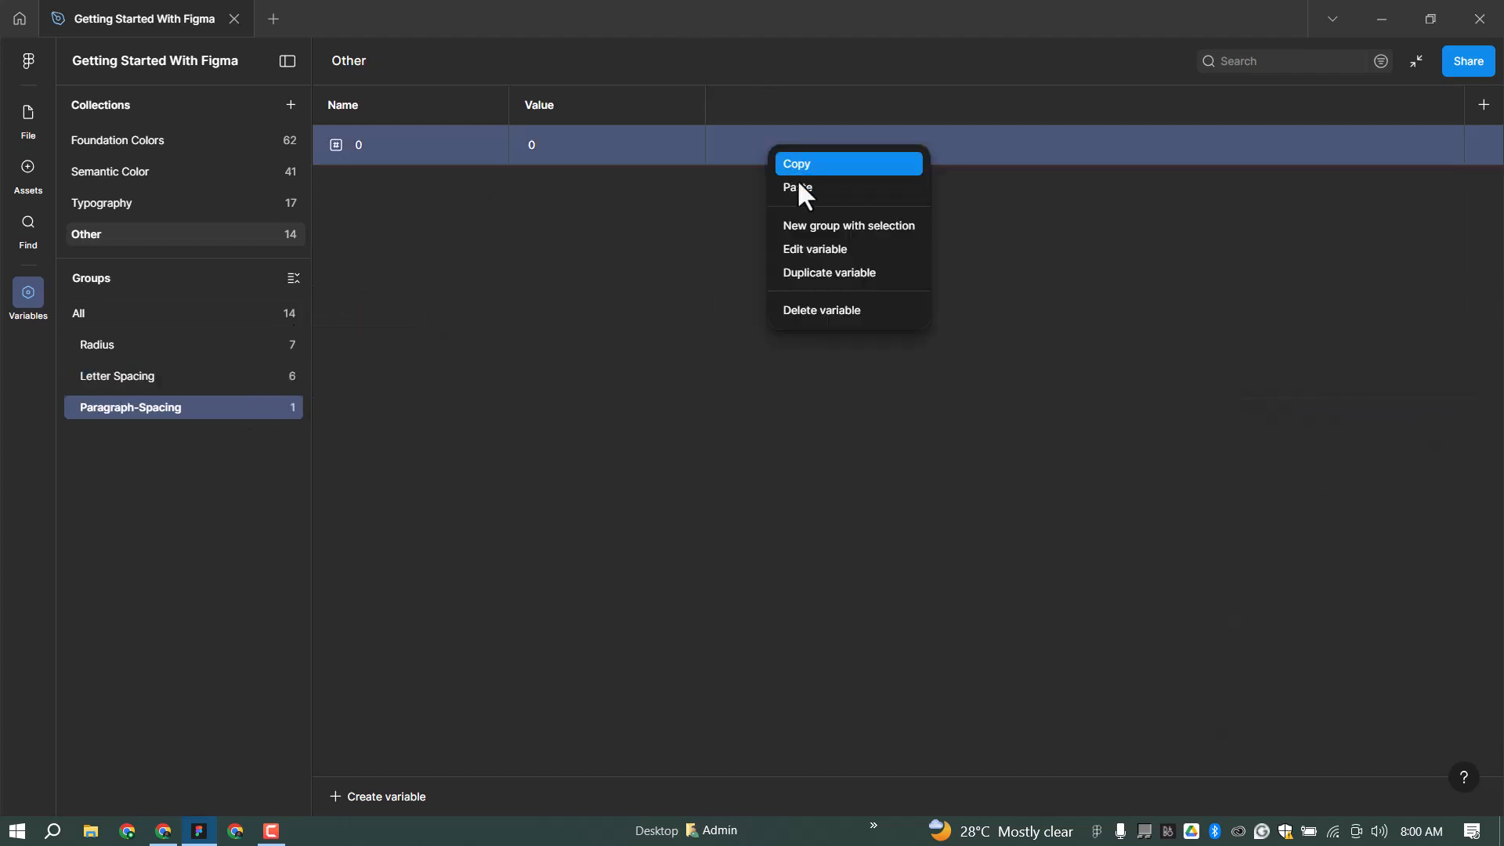
pyautogui.click(838, 272)
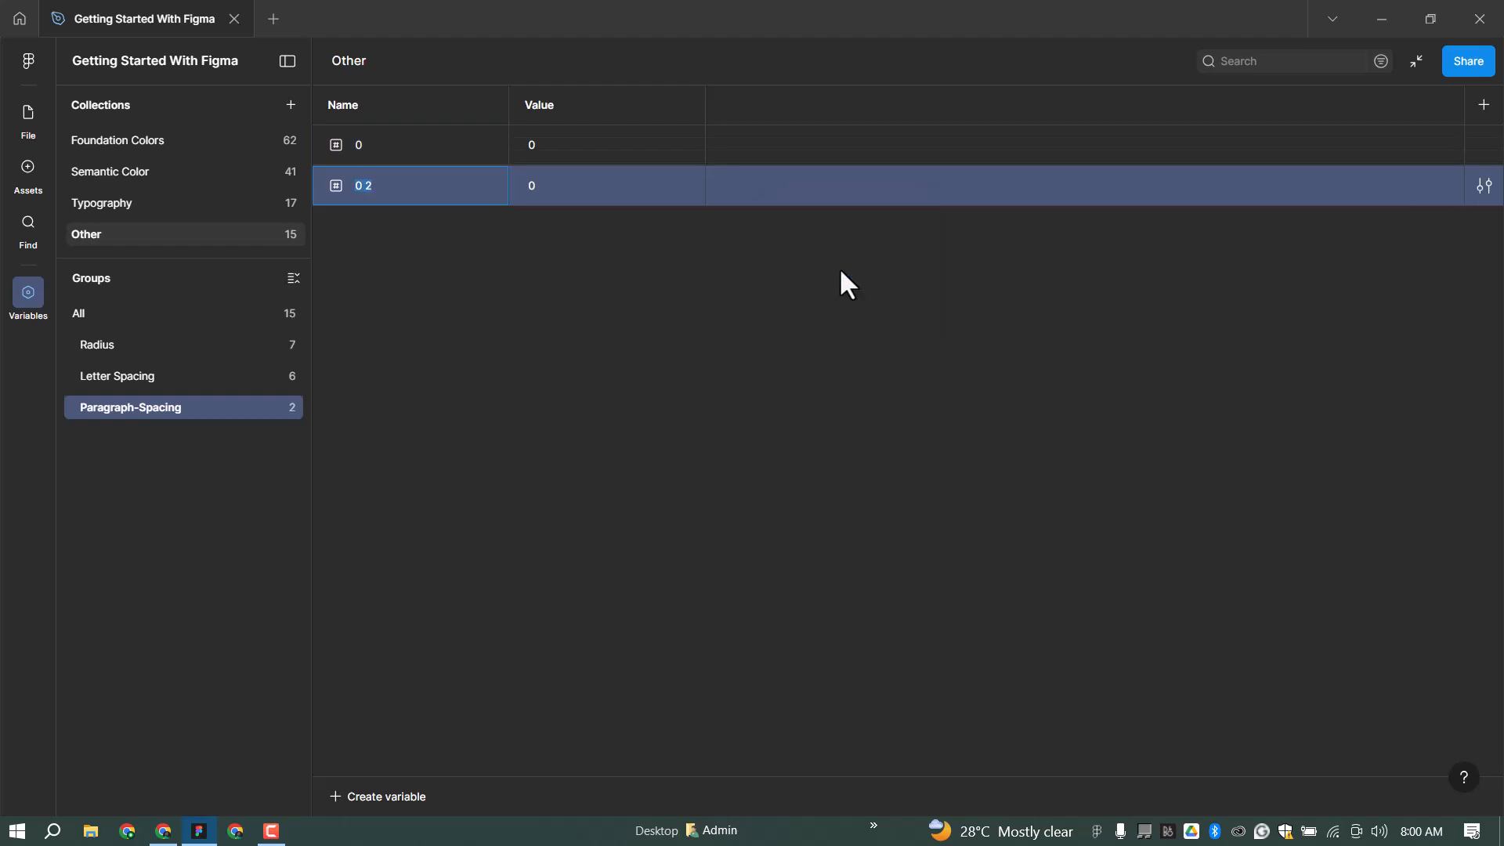
pyautogui.write('1')
pyautogui.press('Tab')
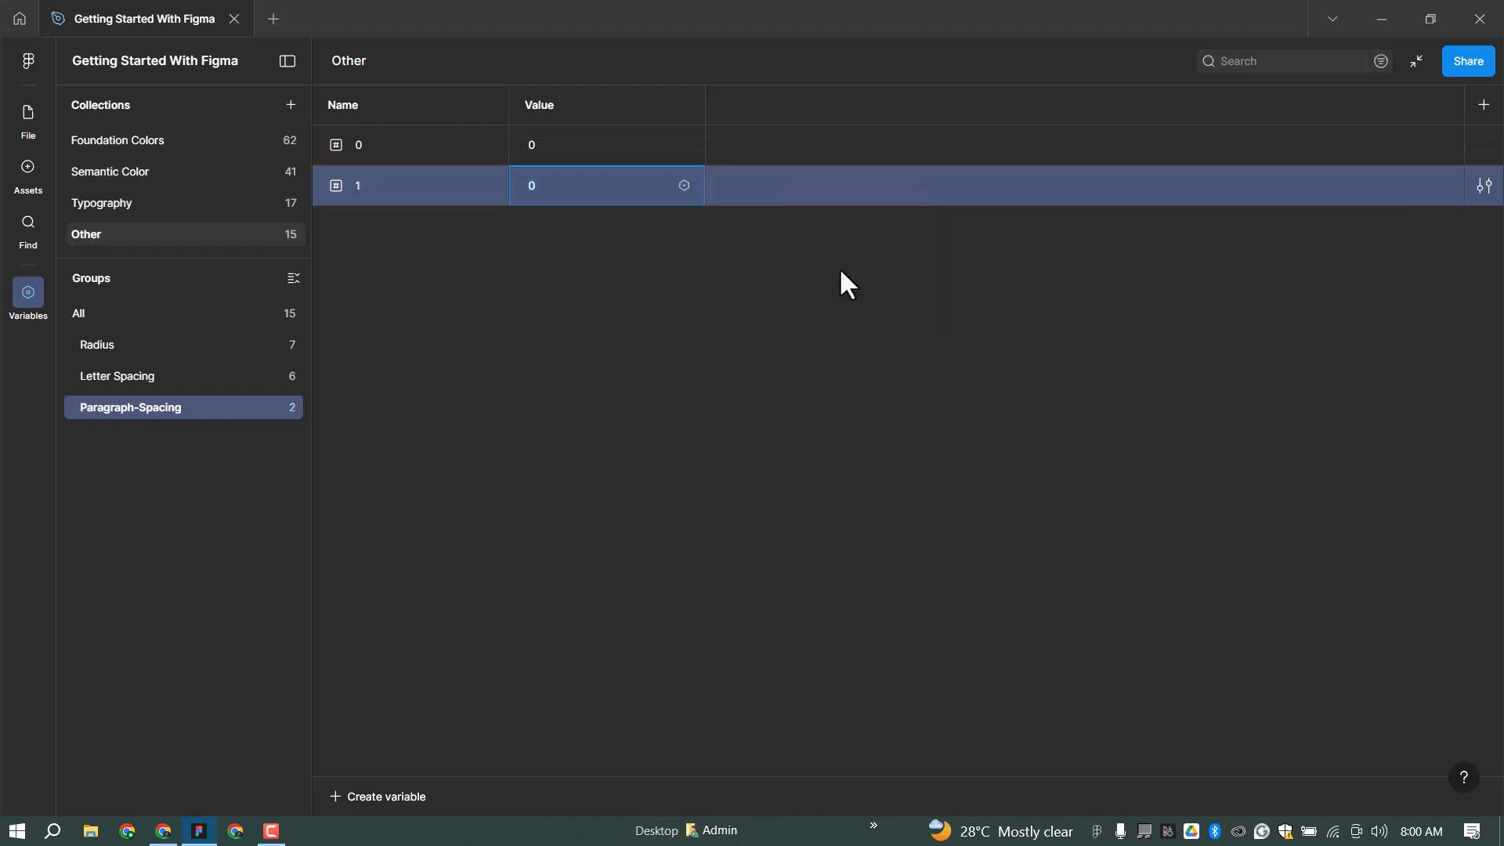
pyautogui.write('4')
# Step: Duplicate the 1 variable in the Paragraph-Spacing group and give the copy the name 2 and the value 10
pyautogui.rightClick(782, 186)
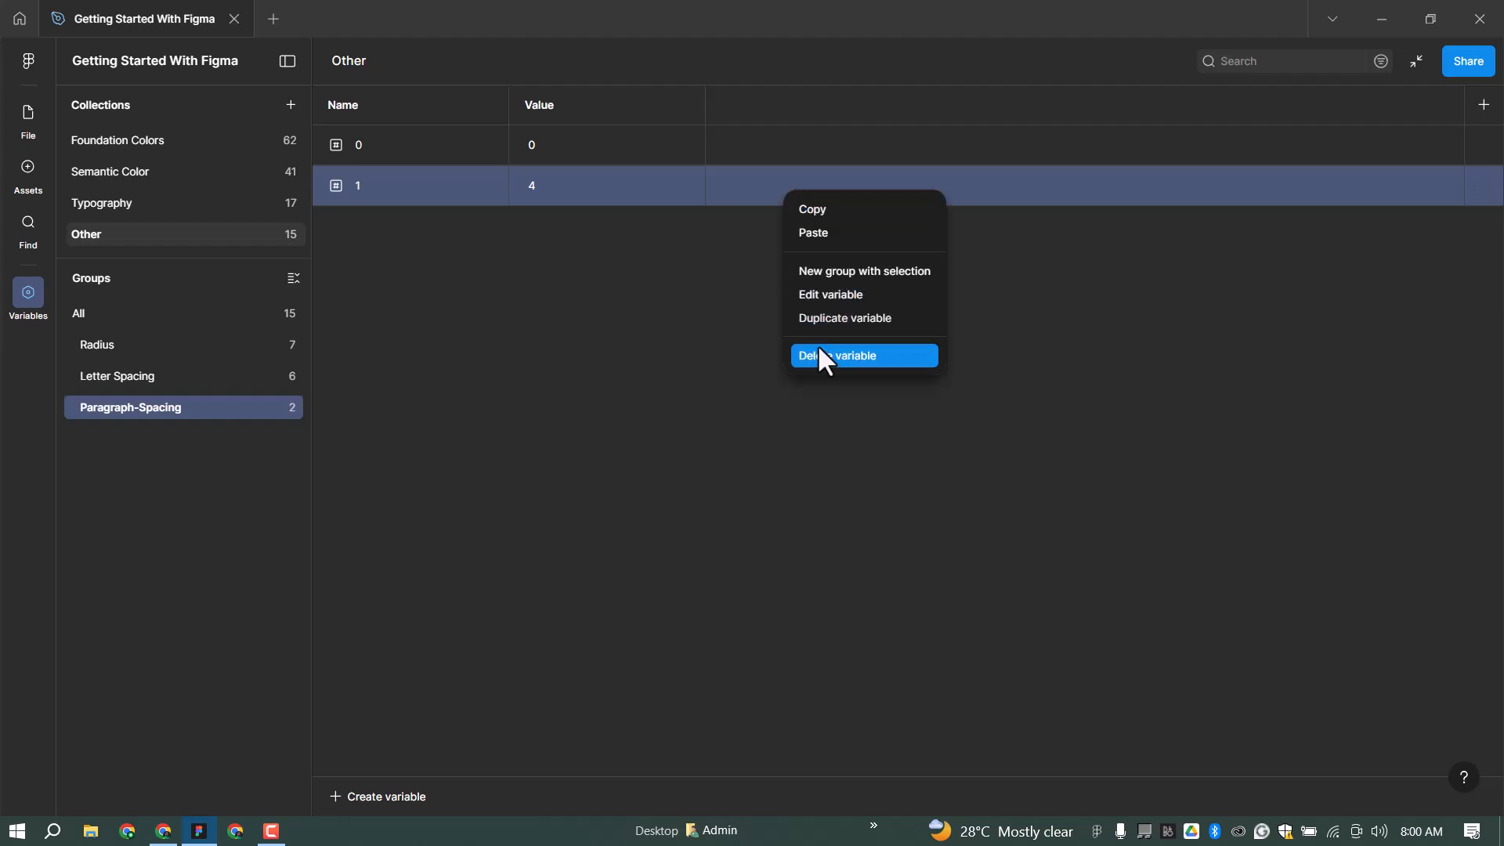
pyautogui.click(835, 318)
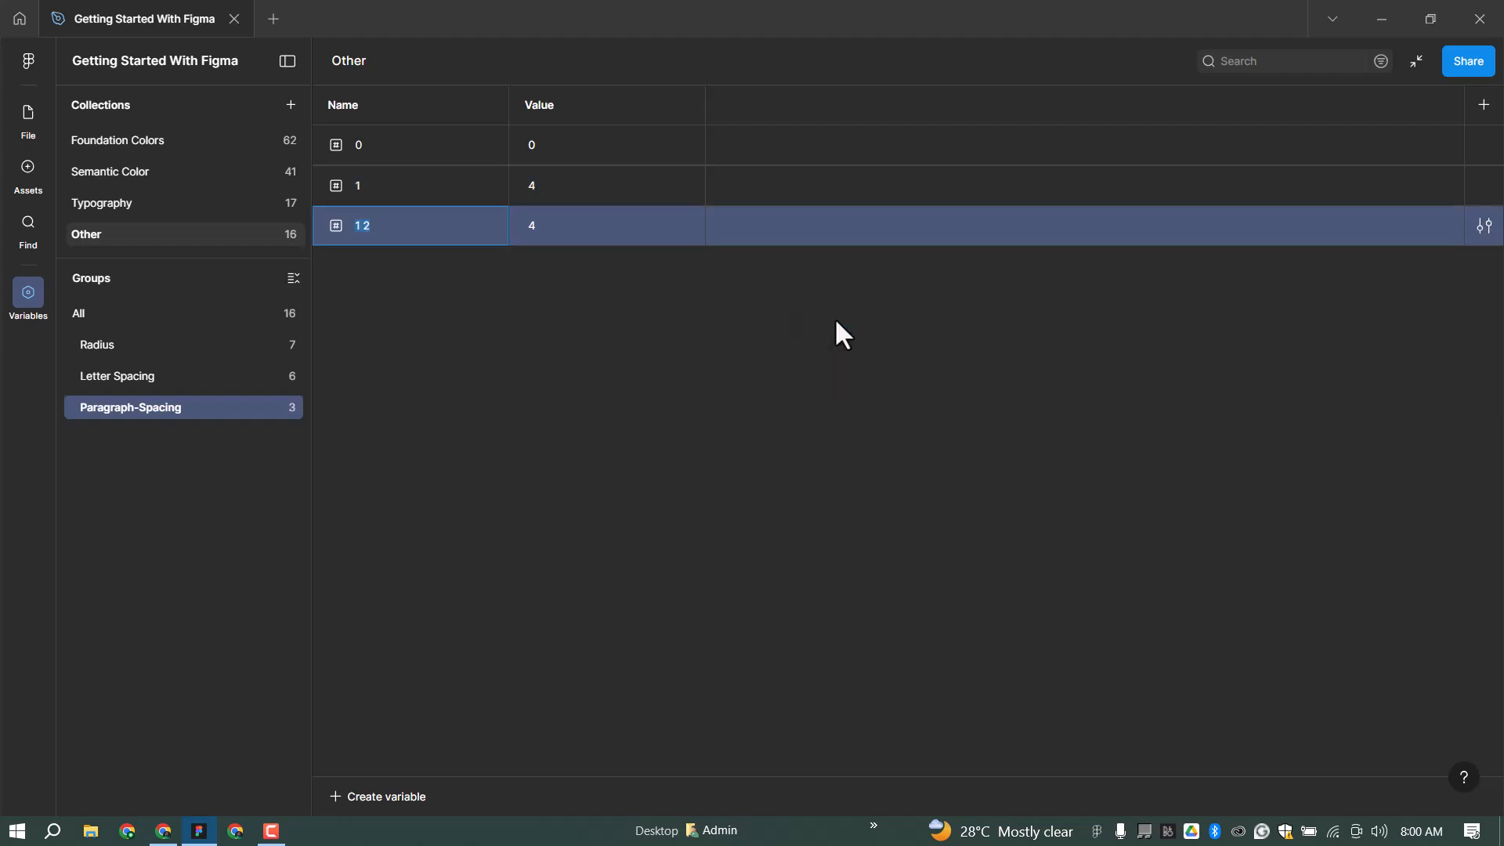
pyautogui.write('2')
pyautogui.press('Tab')
pyautogui.write('10')
# Step: Duplicate the 2 variable in the Paragraph-Spacing group and give the copy the name 3 and the value 16
pyautogui.rightClick(816, 227)
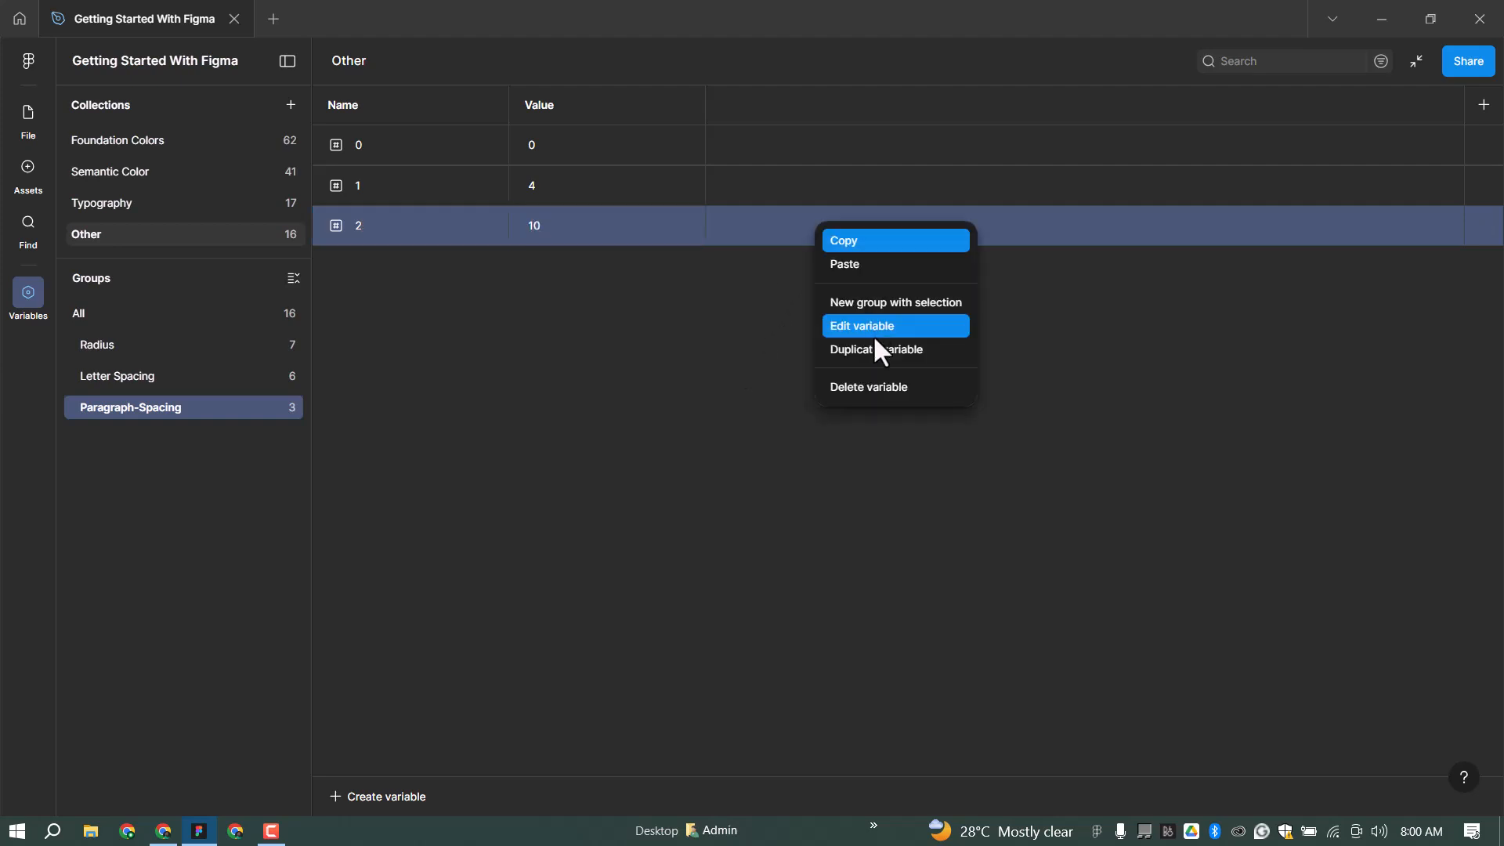
pyautogui.click(873, 350)
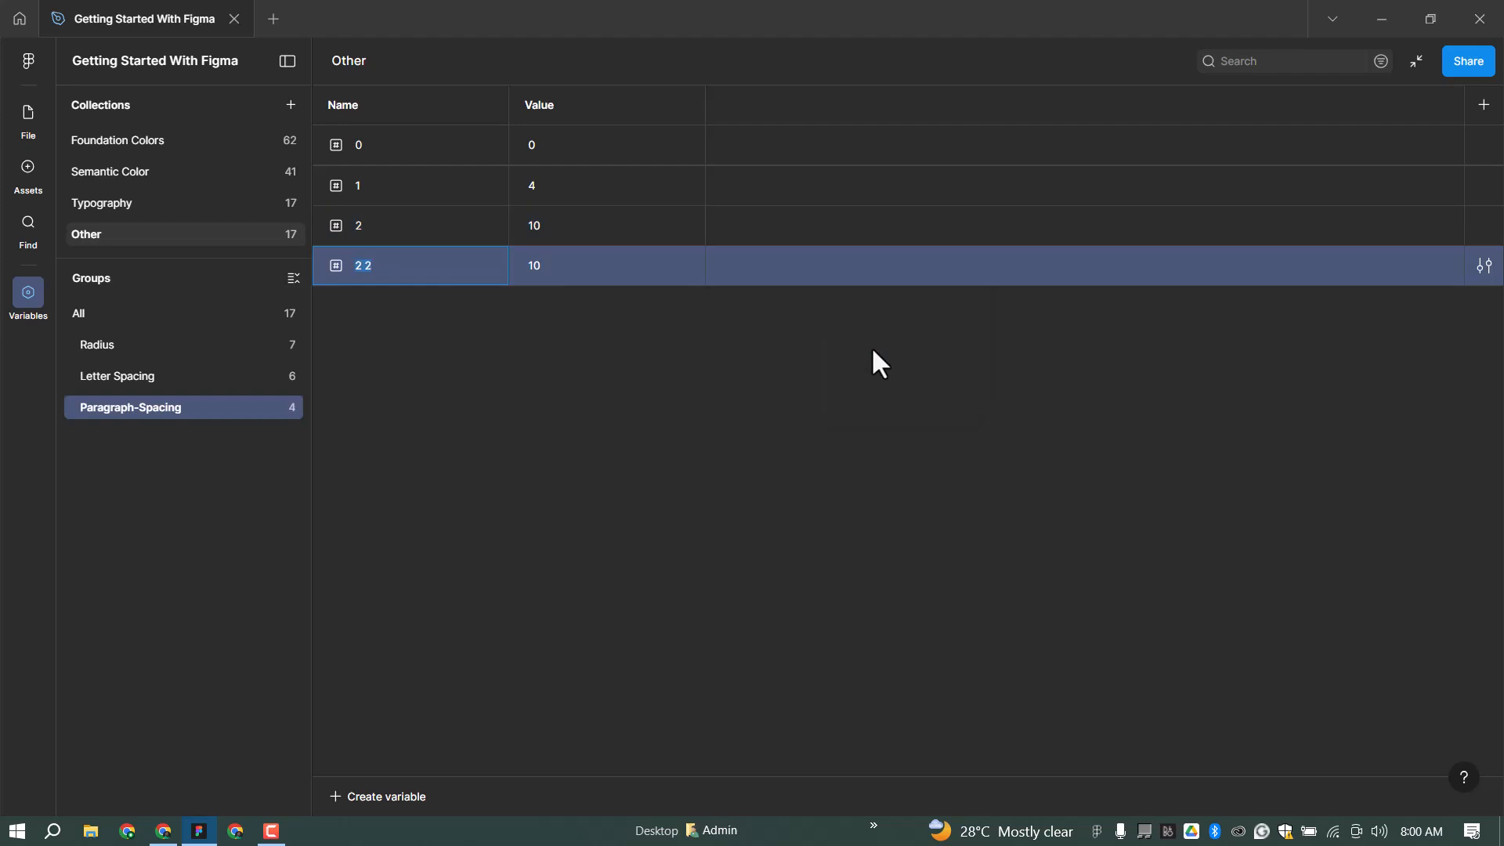
pyautogui.write('3')
pyautogui.press('Tab')
pyautogui.write('16')
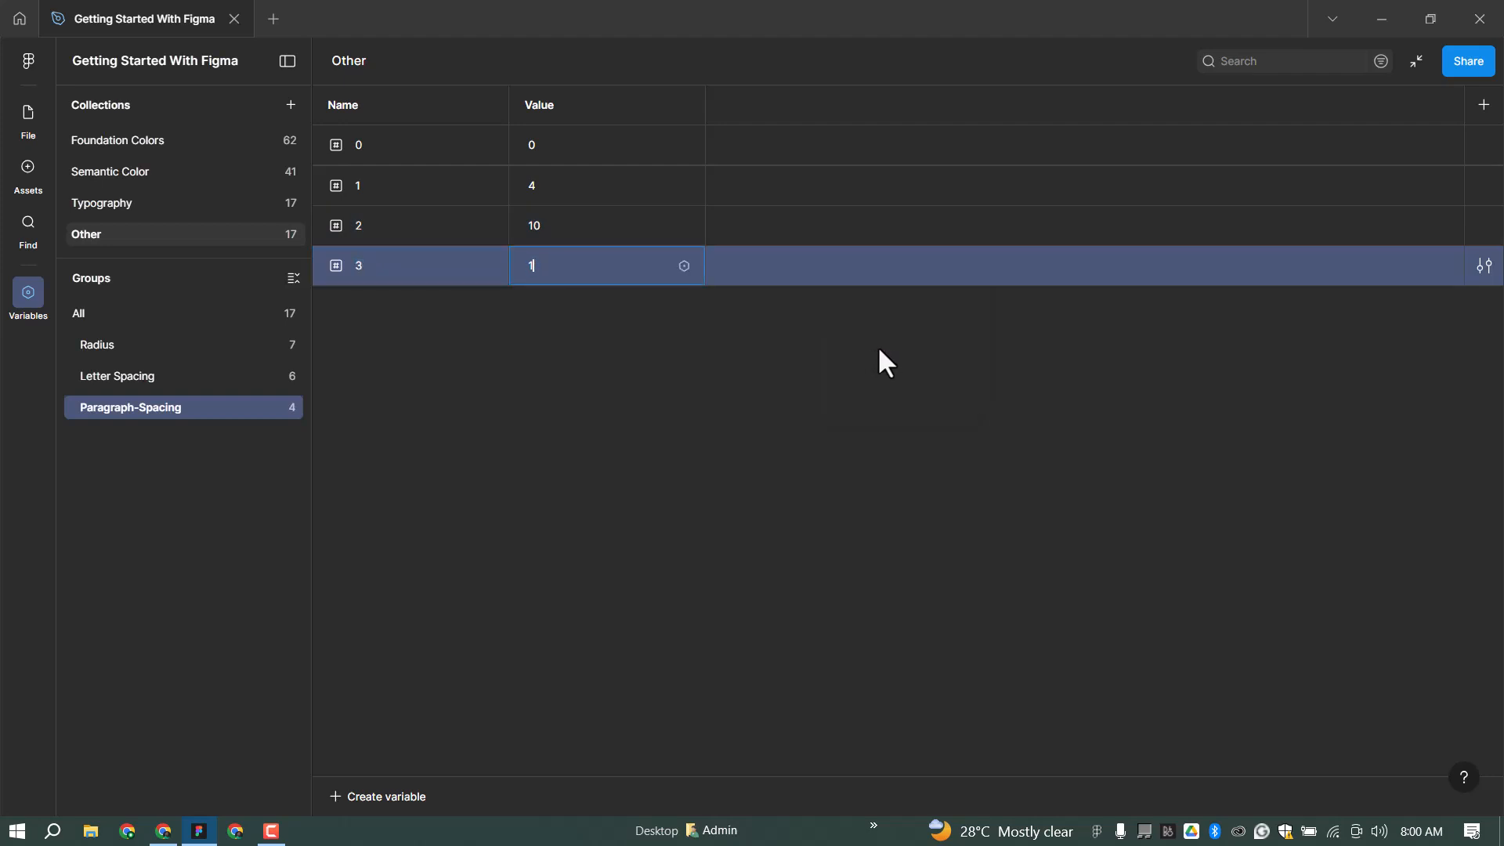
pyautogui.press('Return')
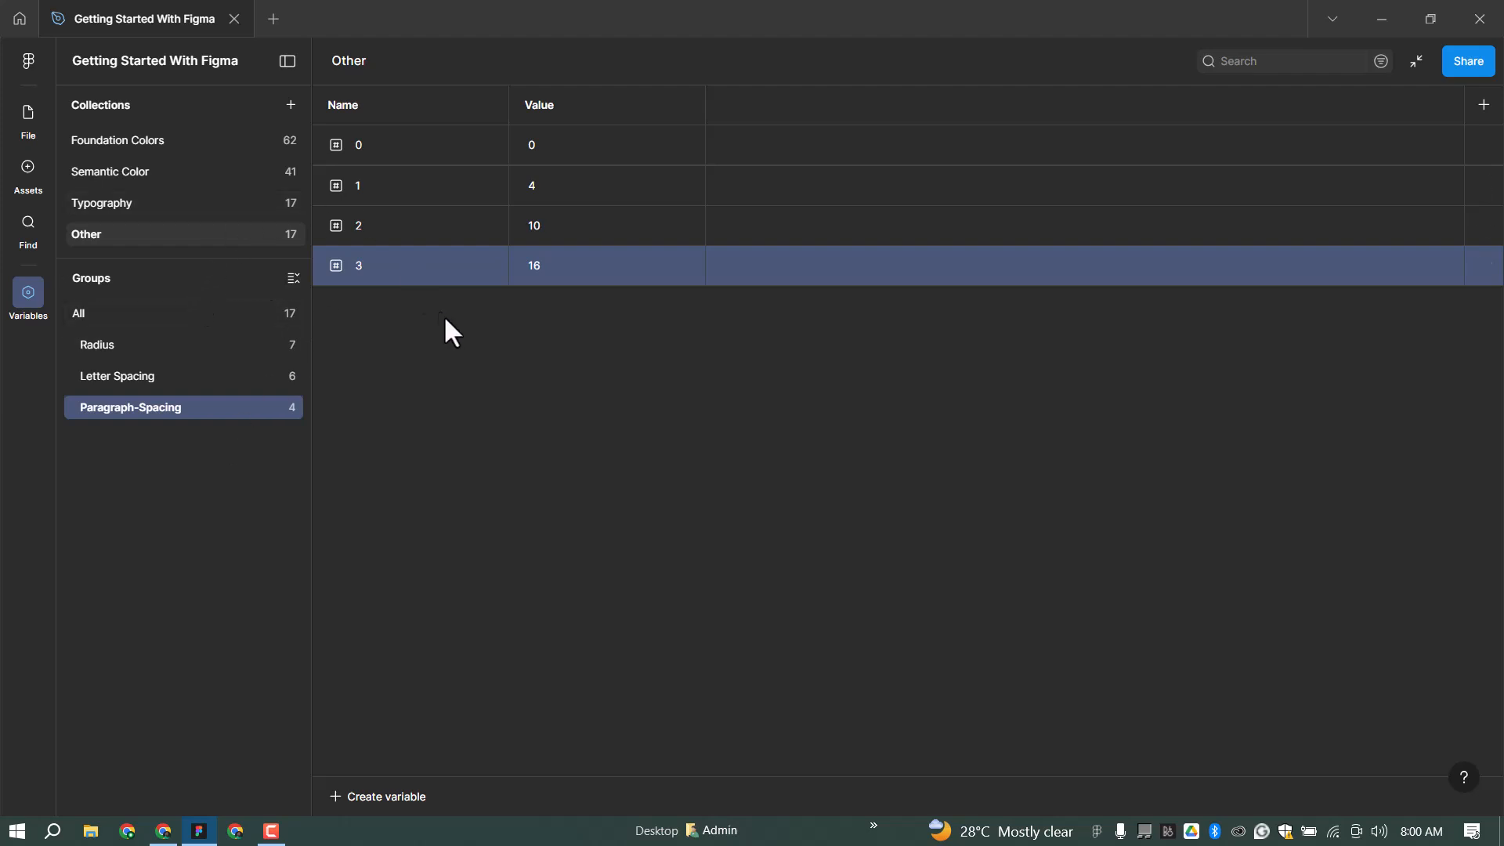
pyautogui.click(520, 379)
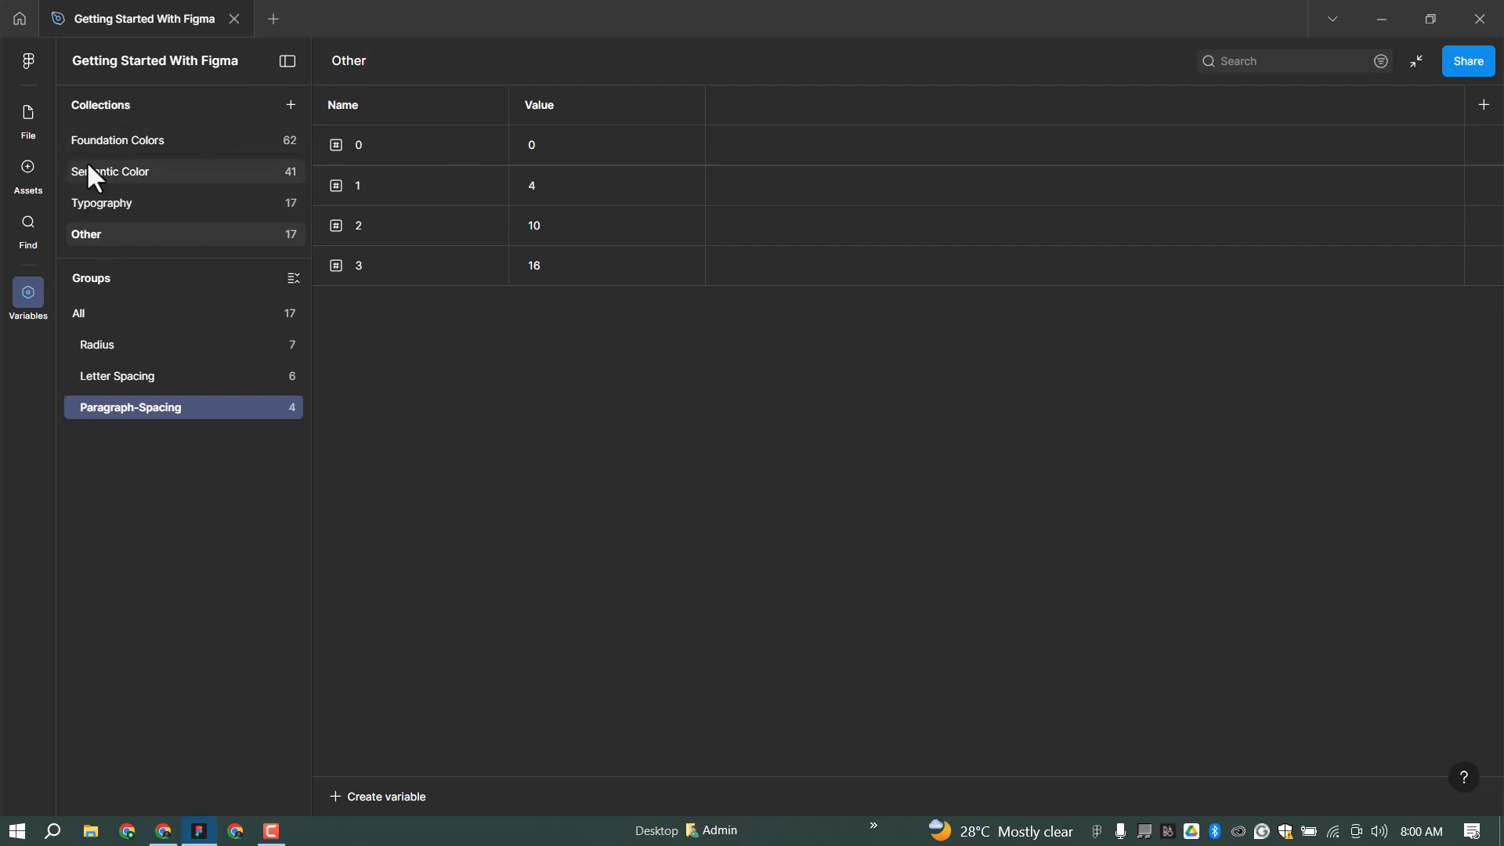
# Step: Return from the variables to the design canvas and add a text layer reading Figma inside Frame 20
pyautogui.click(279, 201)
pyautogui.click(95, 234)
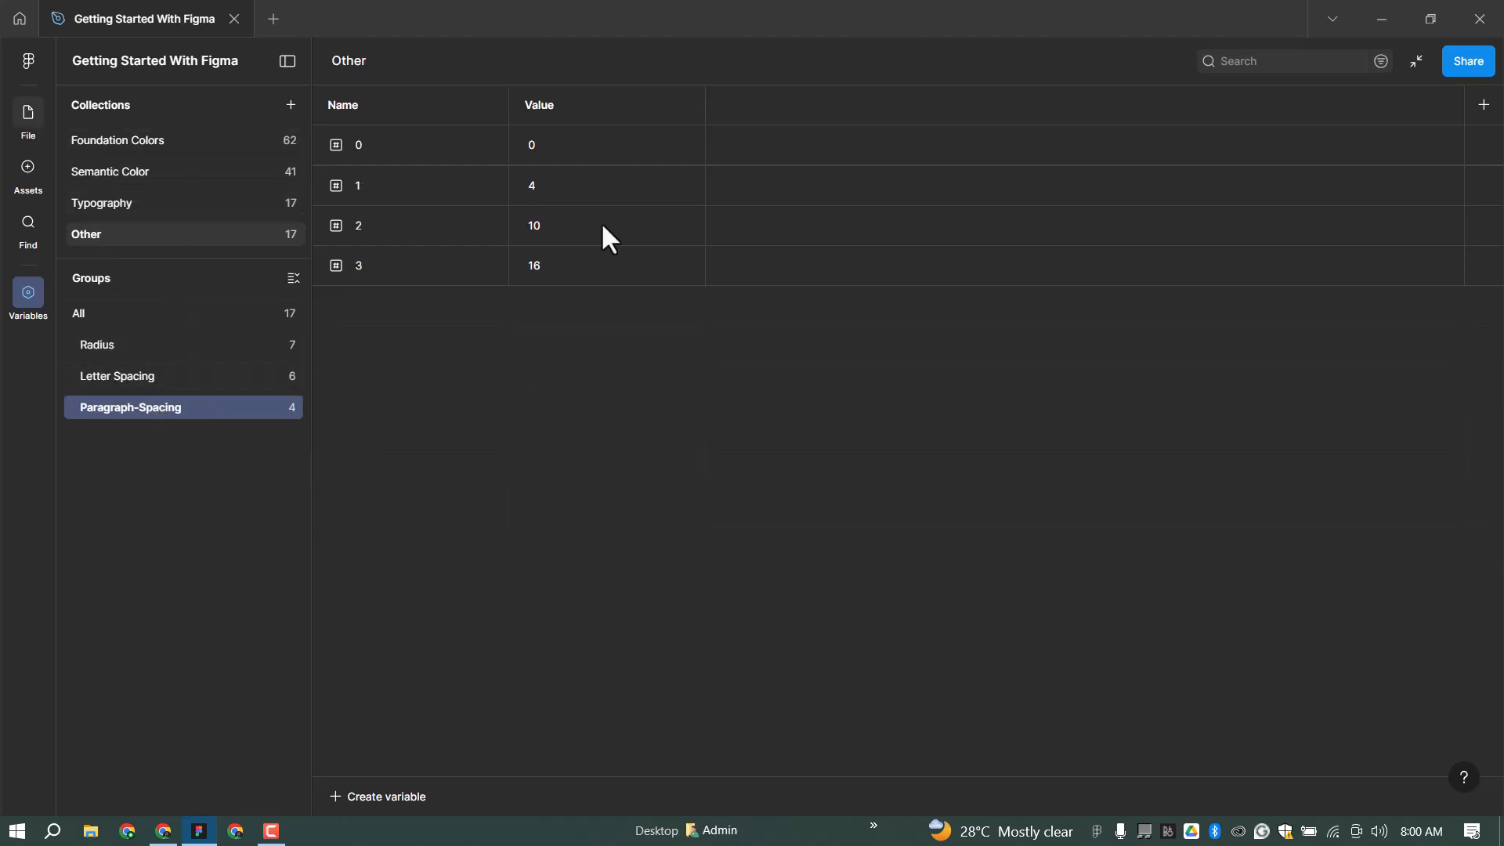
pyautogui.scroll(-3, 665, 252)
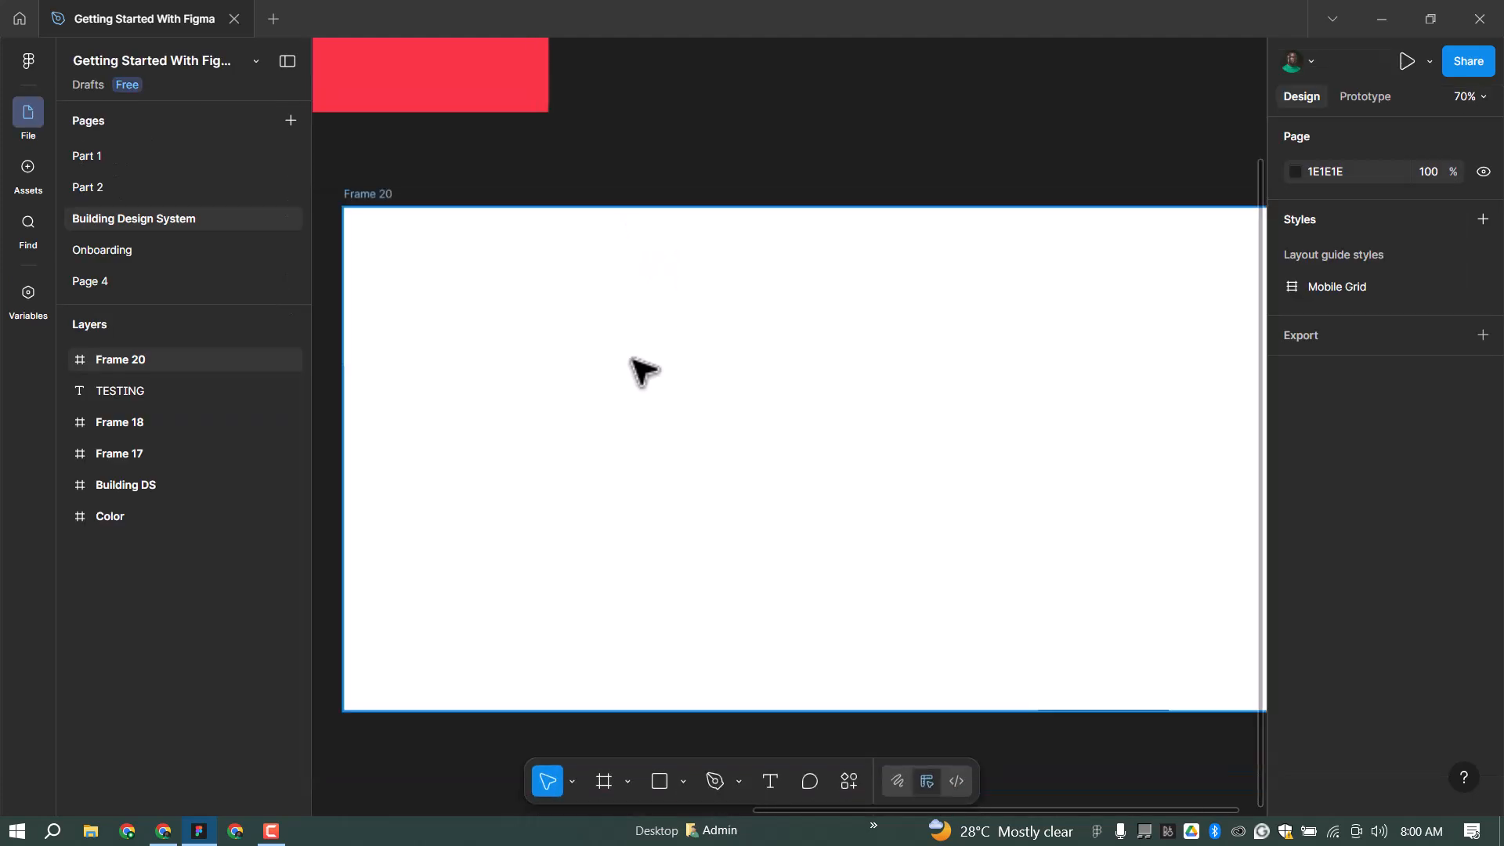
pyautogui.scroll(-3, 592, 331)
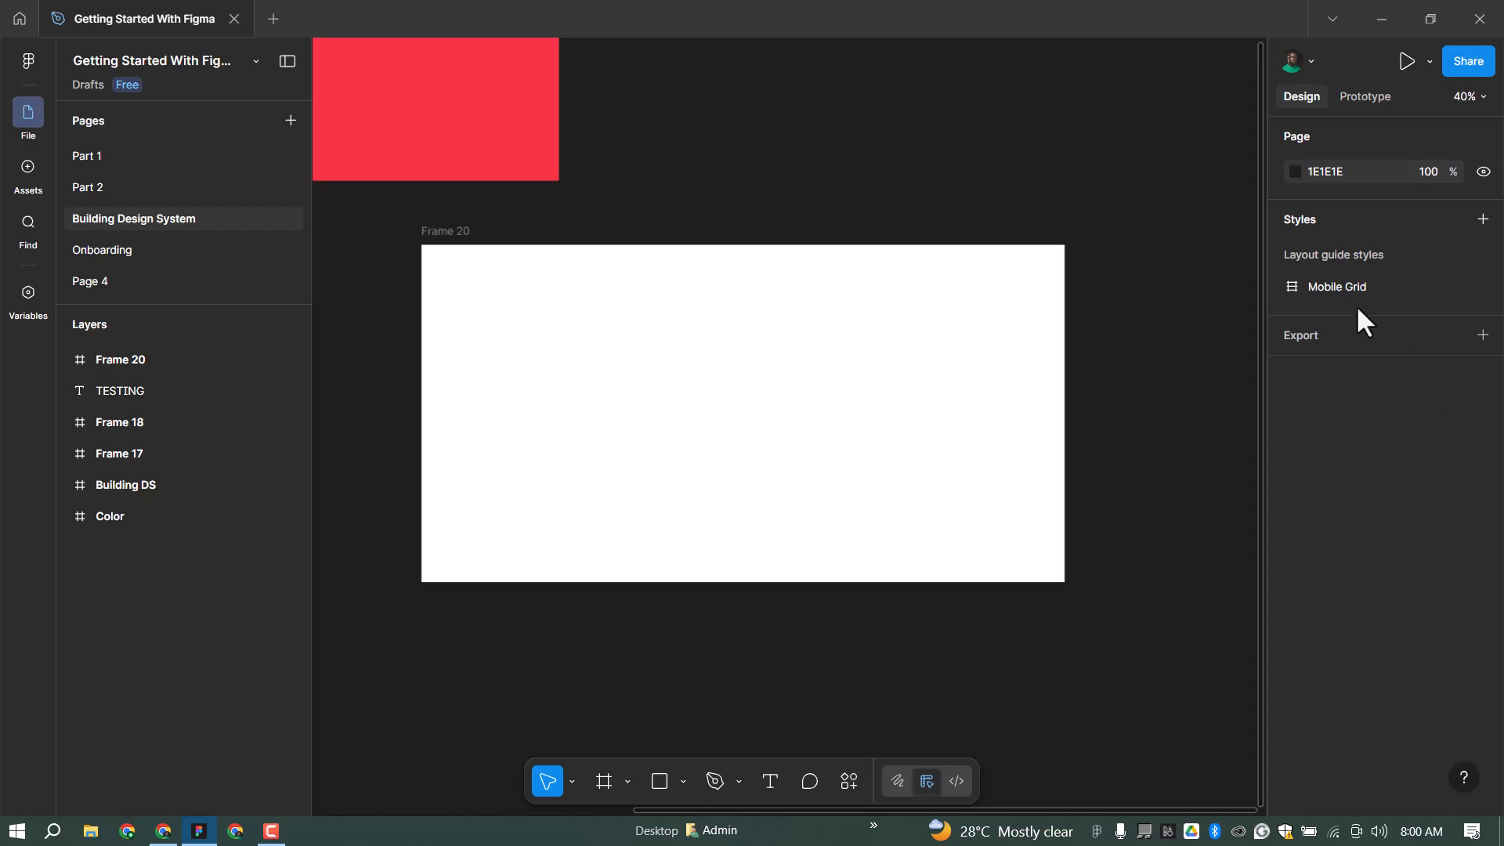
pyautogui.press('t')
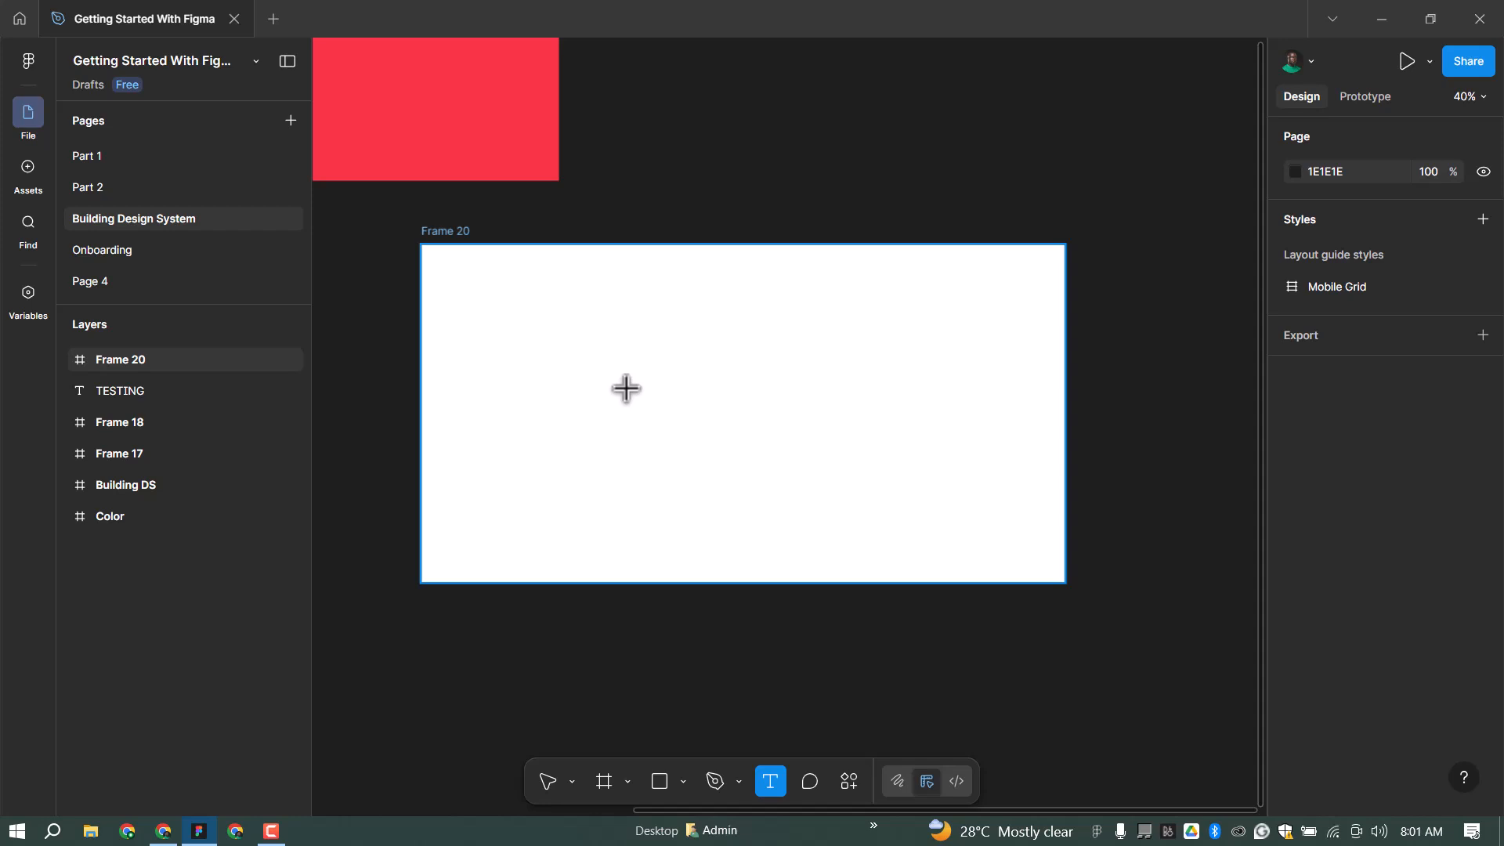
pyautogui.press('Escape')
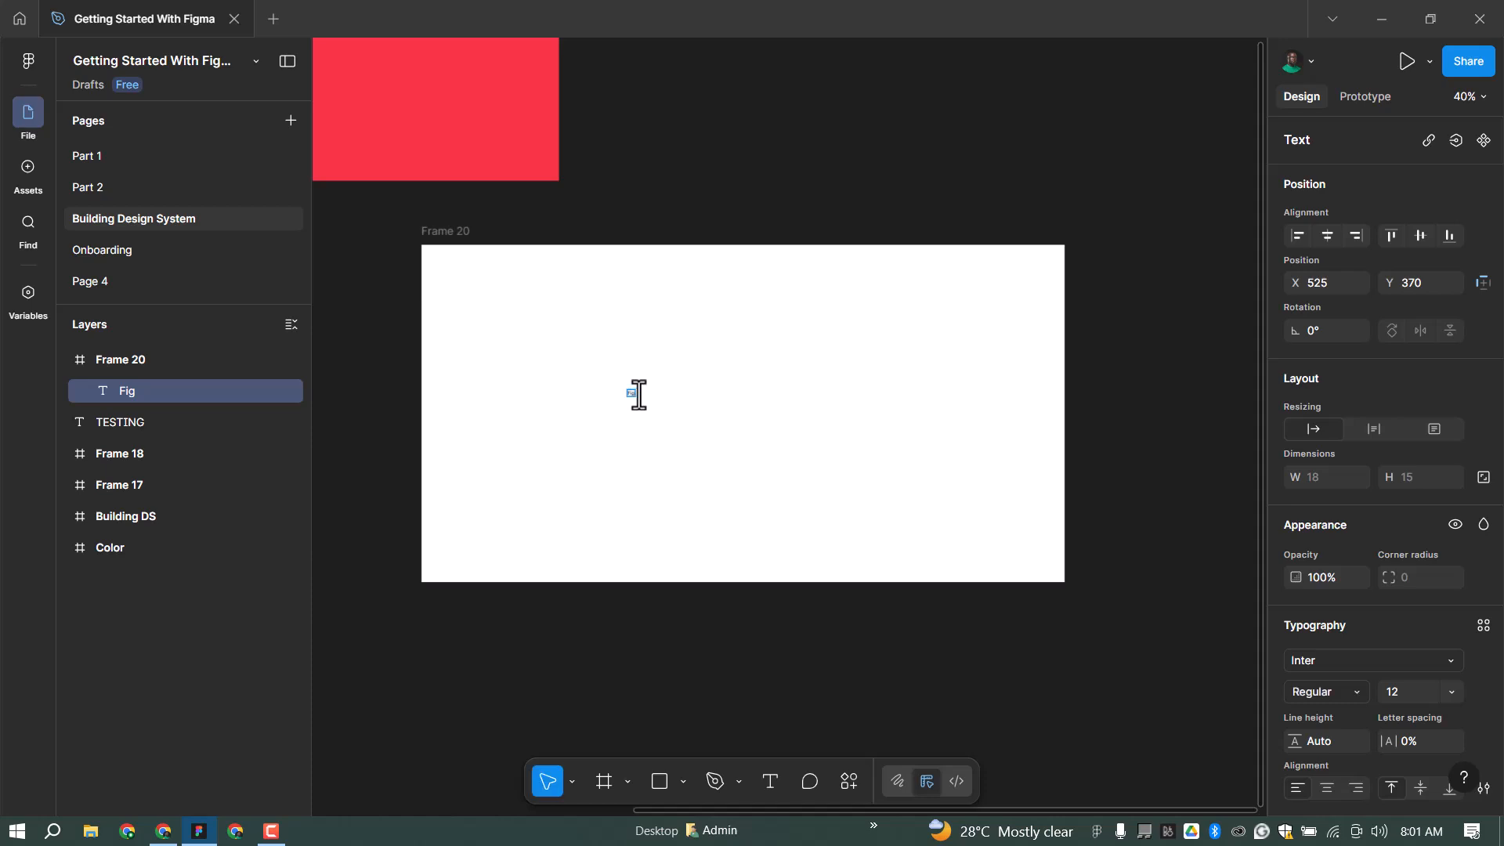
pyautogui.press('i')
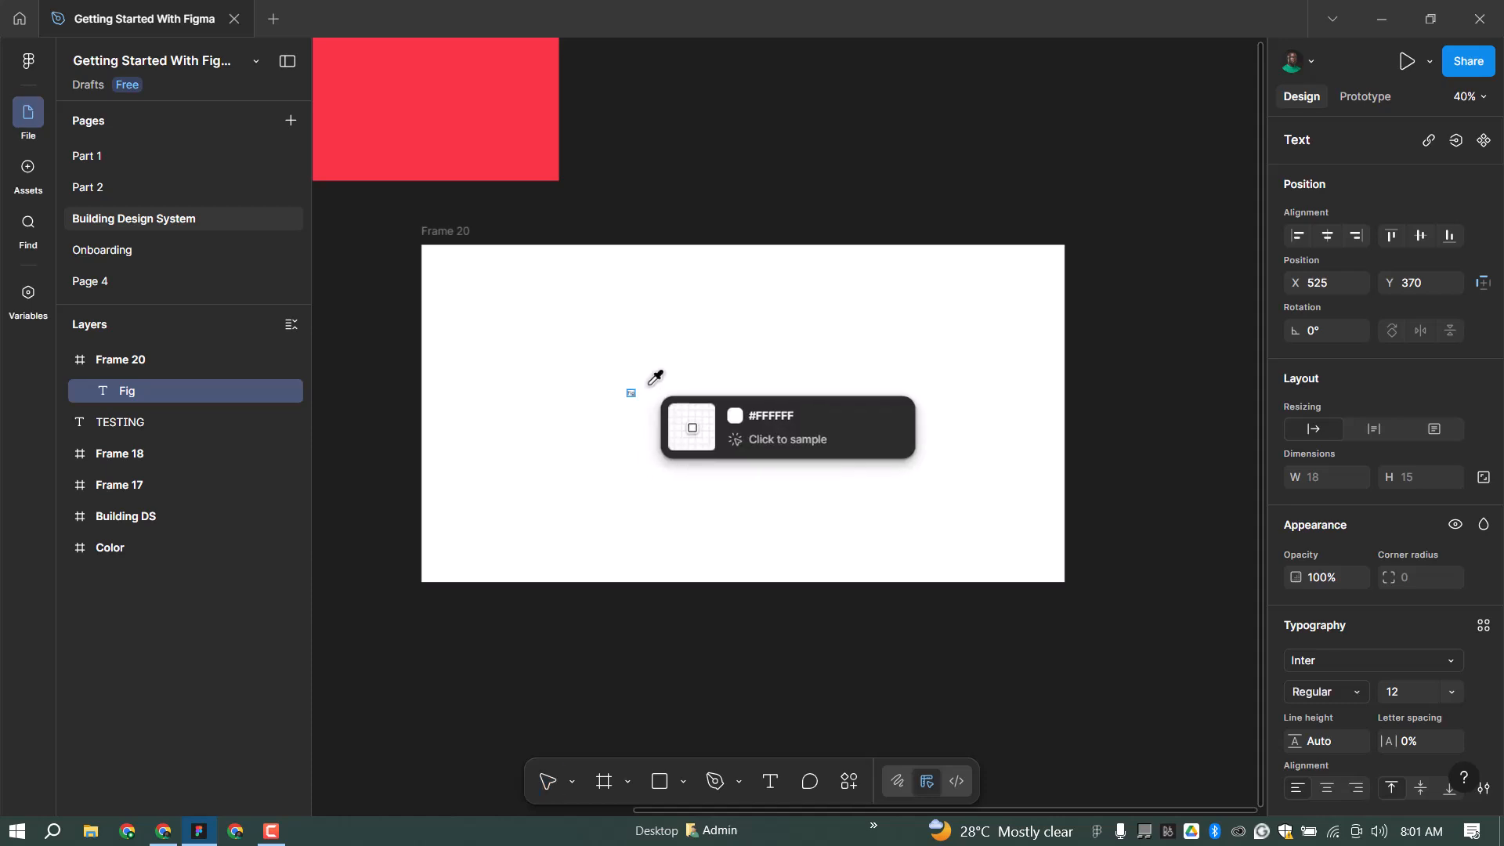
pyautogui.write('ma')
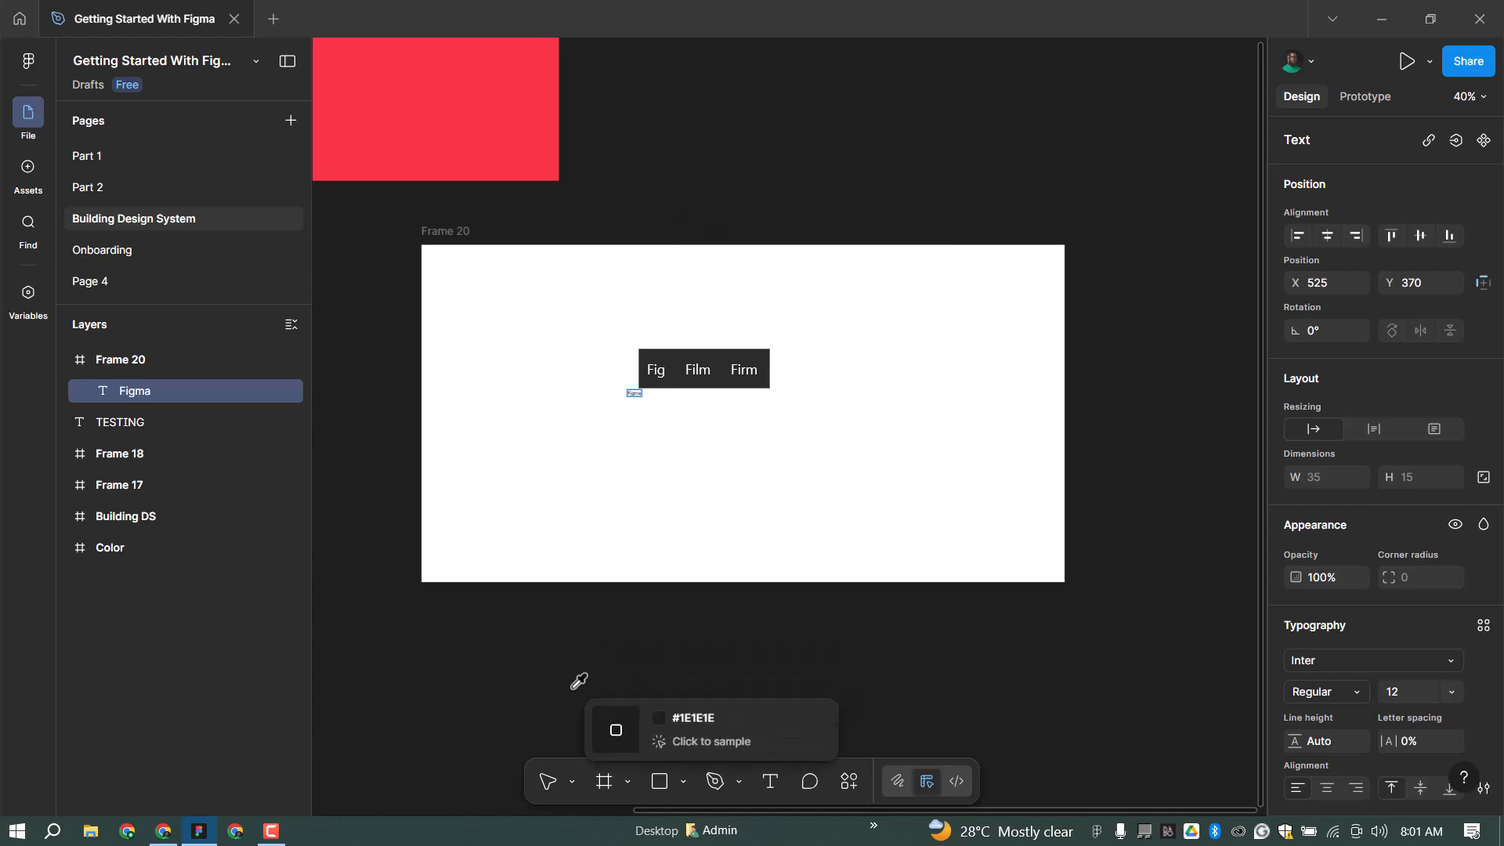
pyautogui.click(545, 783)
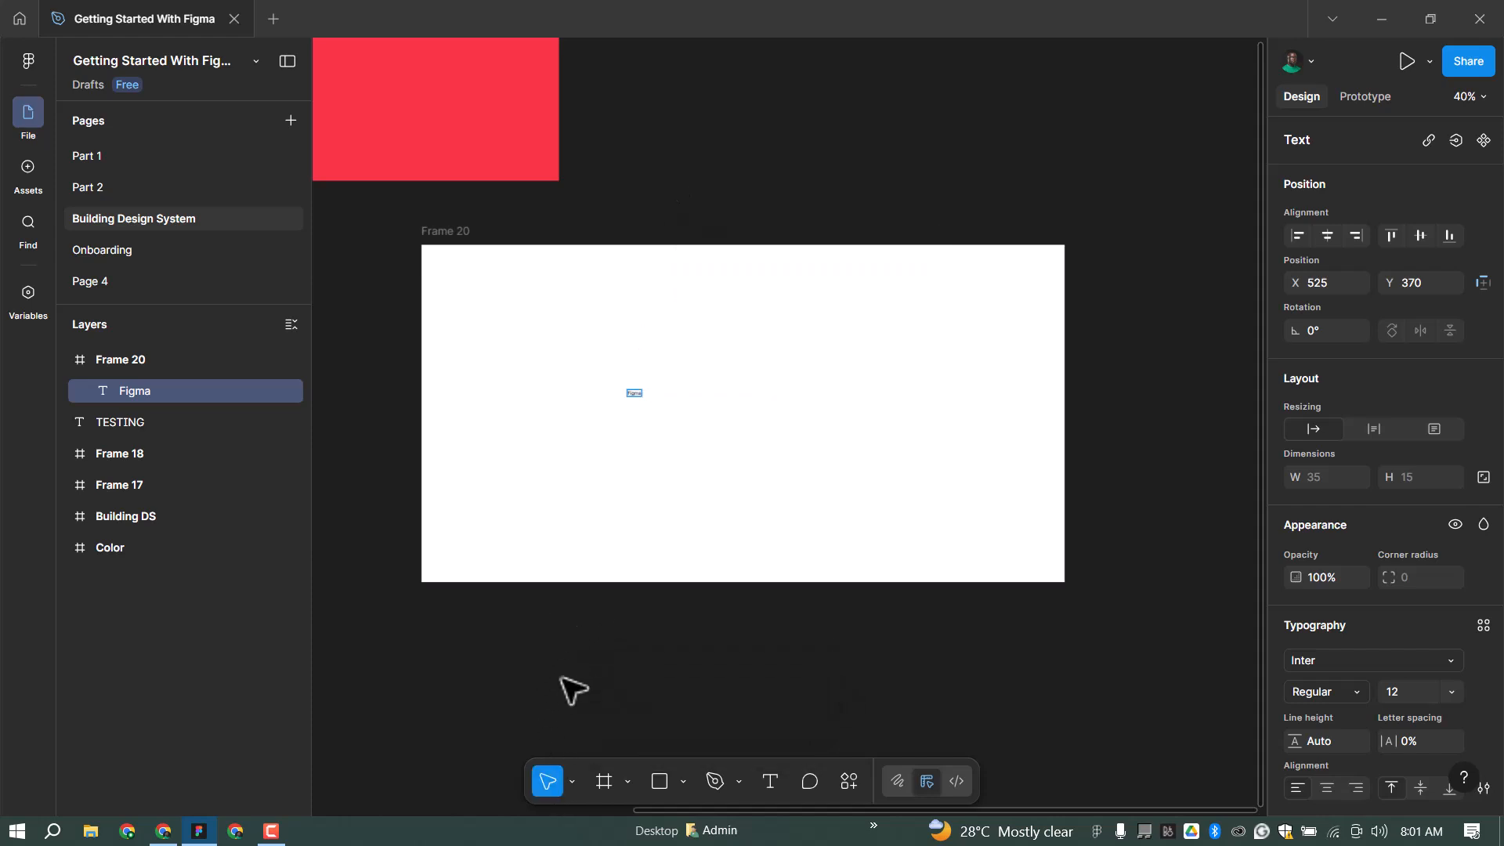
# Step: Open the list of font family variables for the Figma text layer
pyautogui.hotkey('shift', '1')
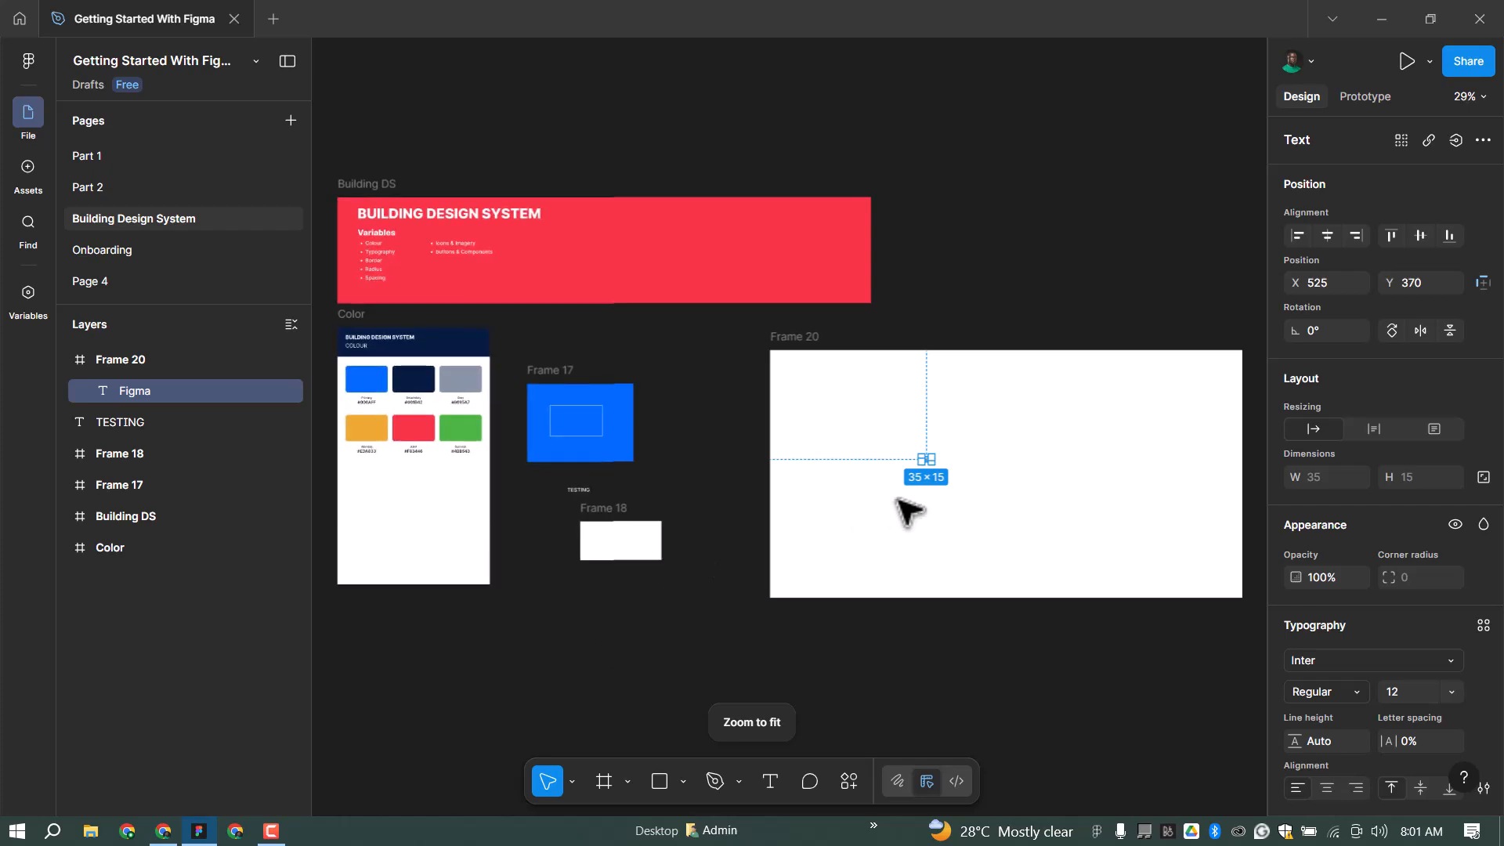
pyautogui.scroll(2, 1014, 501)
pyautogui.hotkey('shift', '2')
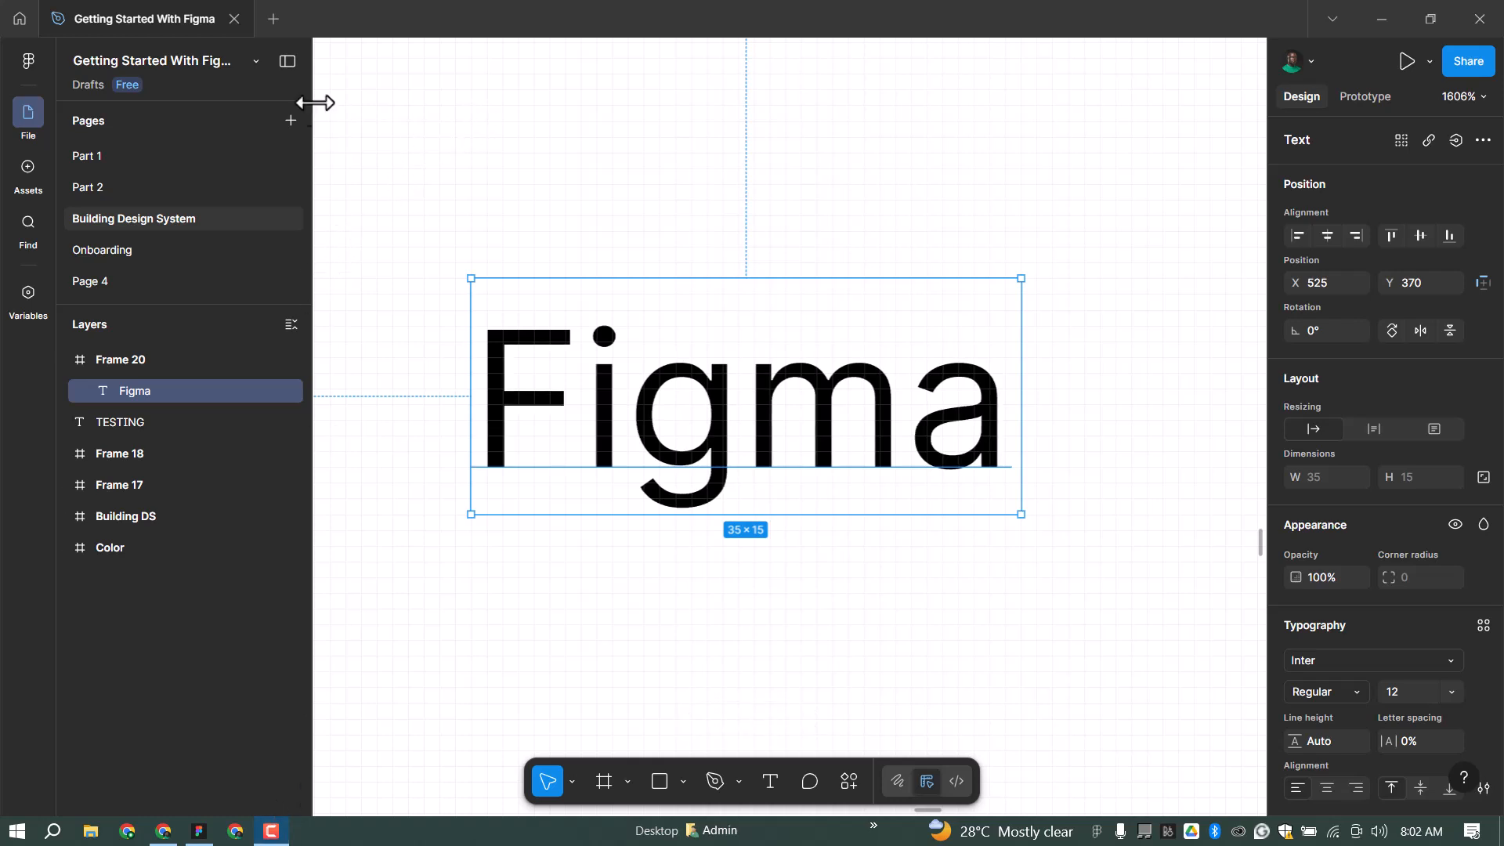
pyautogui.scroll(-3, 838, 380)
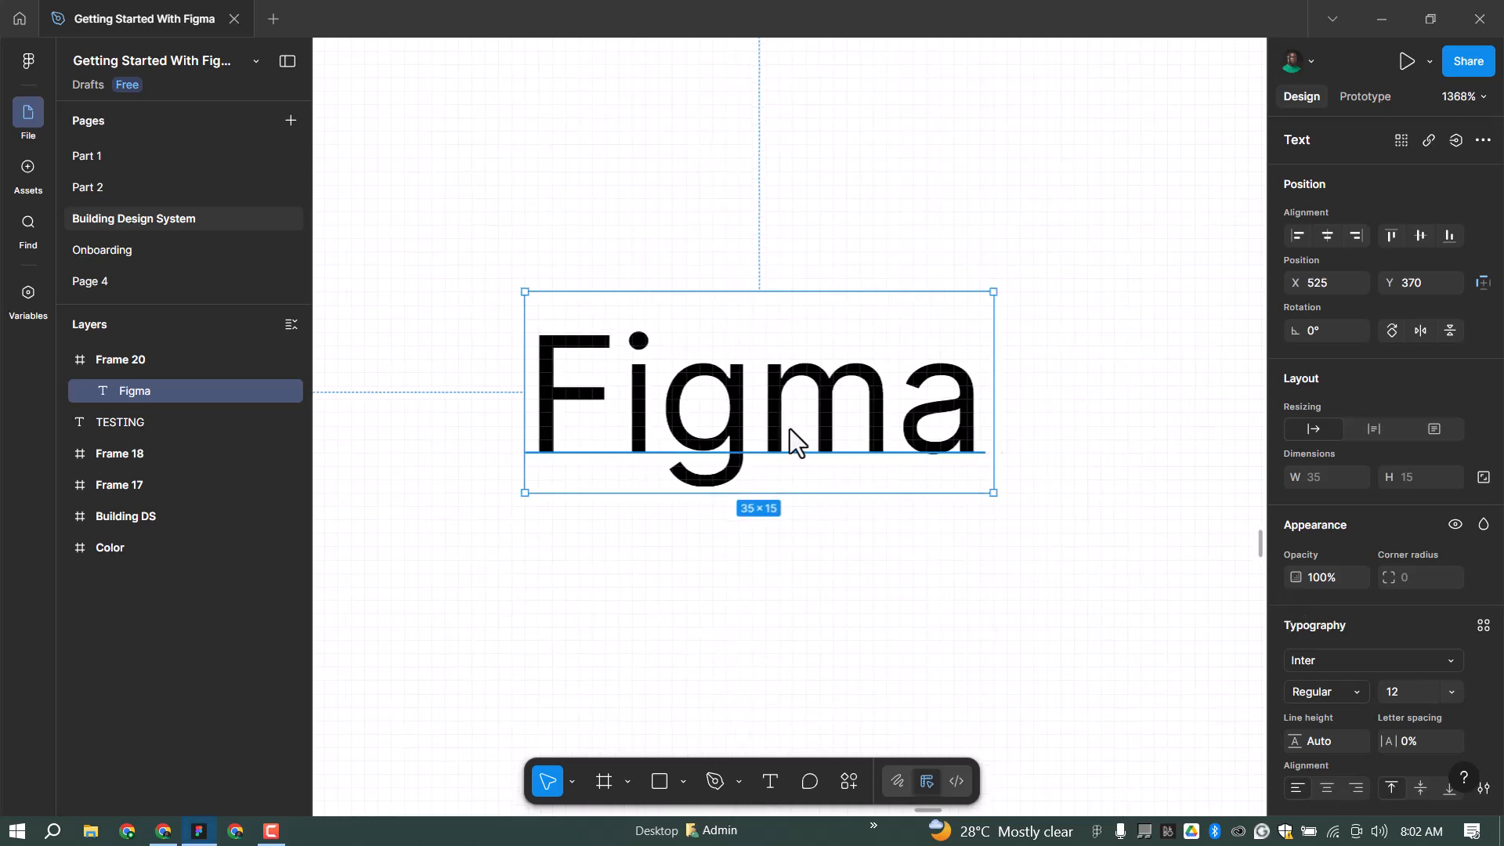
pyautogui.scroll(-2, 1422, 626)
pyautogui.scroll(-2, 1426, 590)
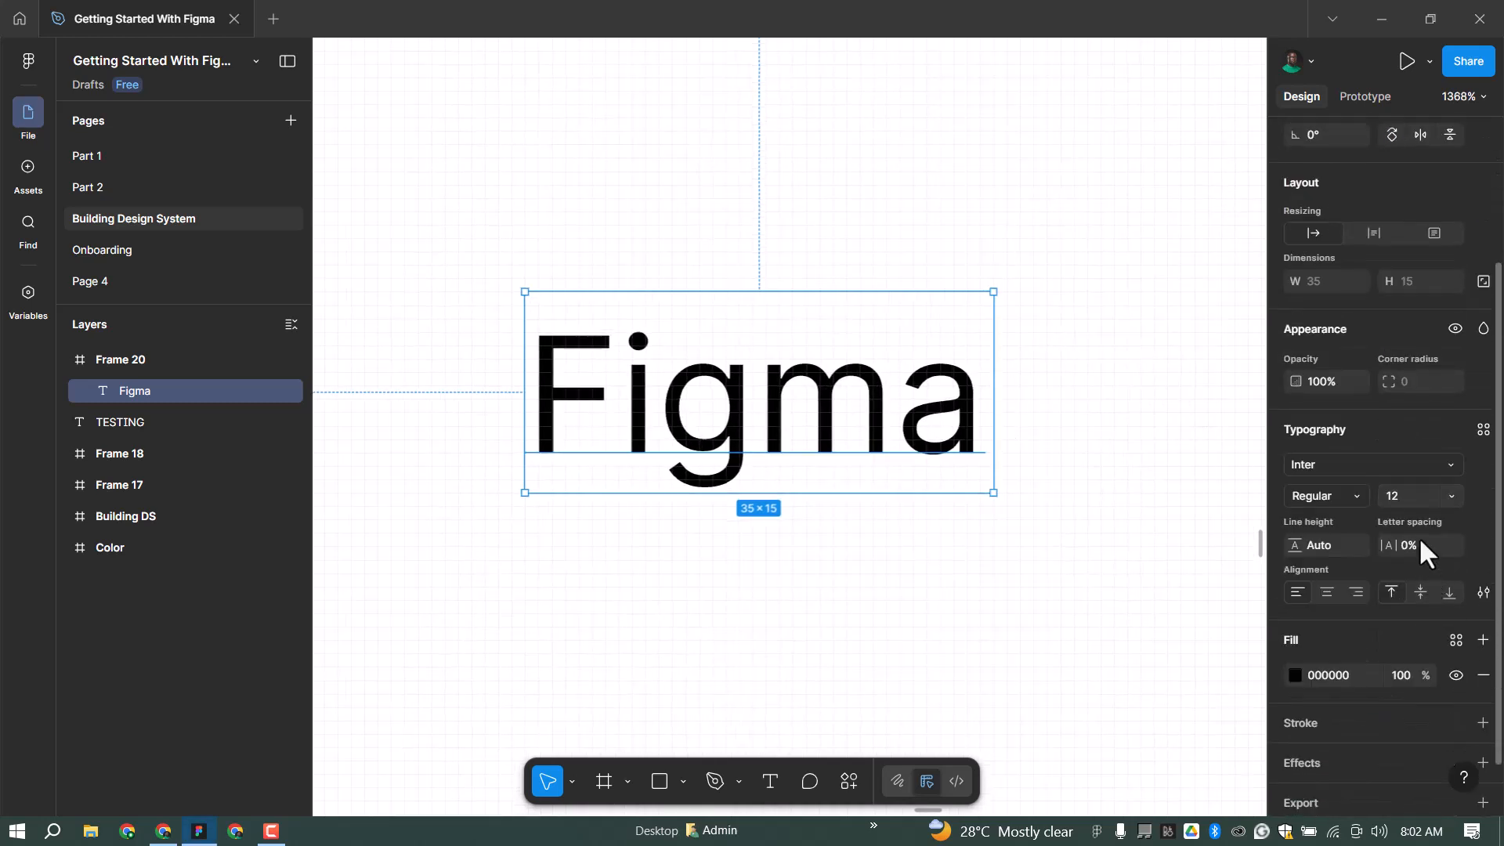
pyautogui.click(1329, 465)
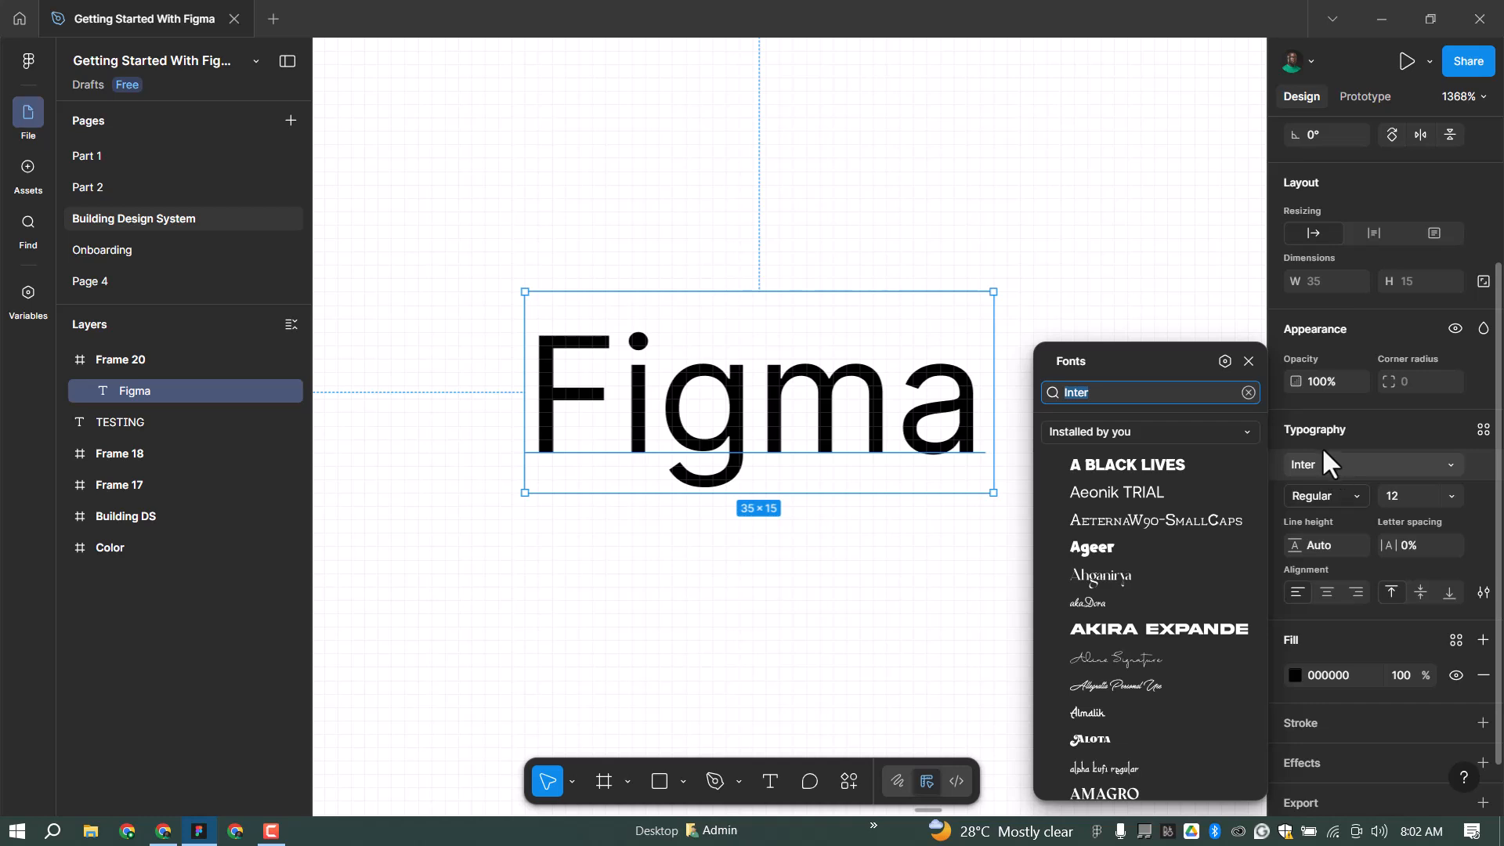
pyautogui.click(1225, 361)
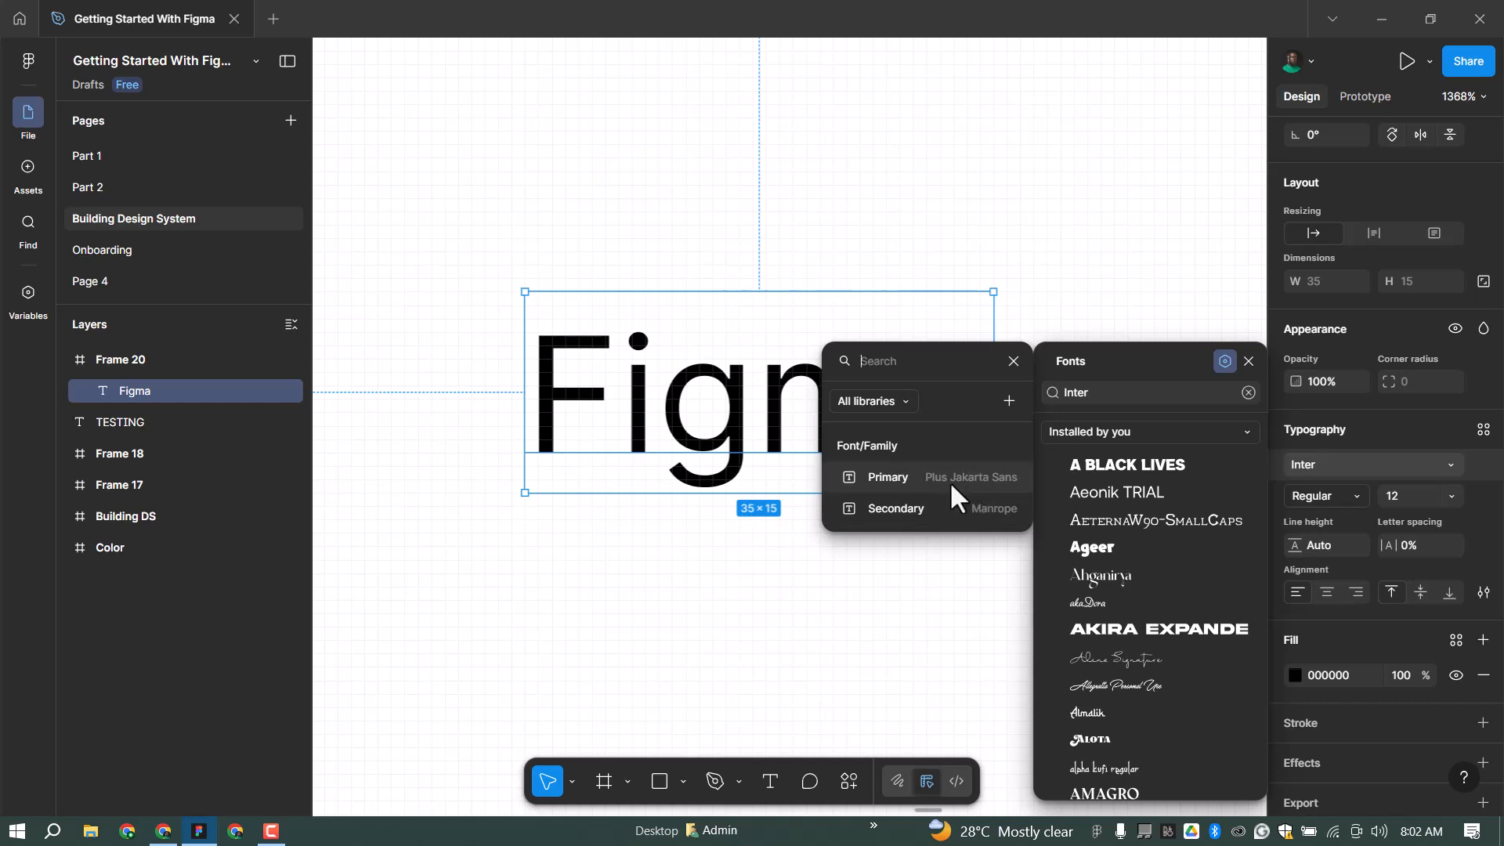
# Step: Apply the Font/Family variable Primary and the Font/Weight variable Regular to the Figma text
pyautogui.click(898, 477)
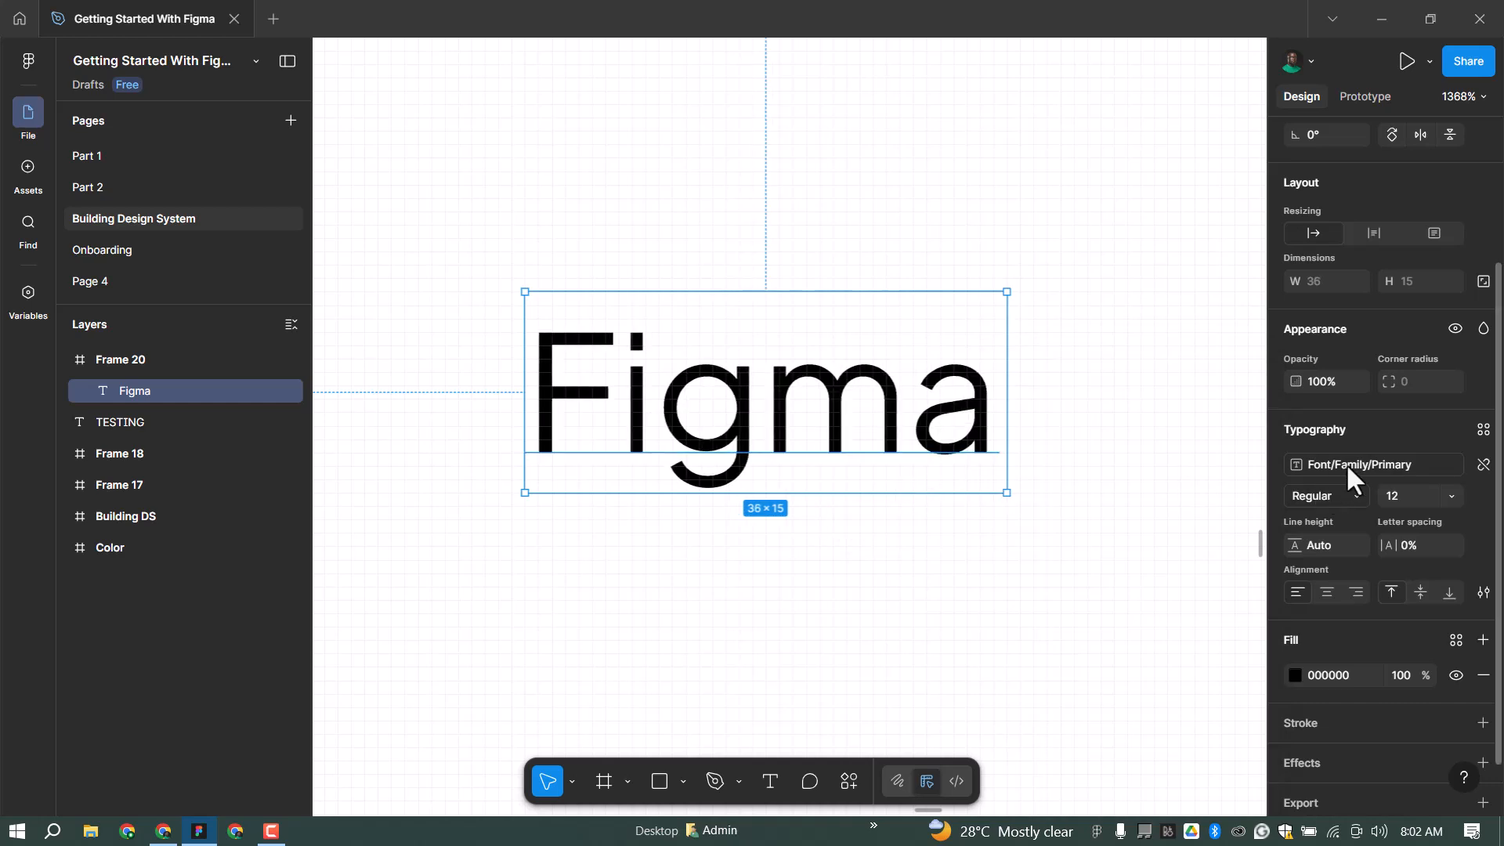
pyautogui.click(1355, 494)
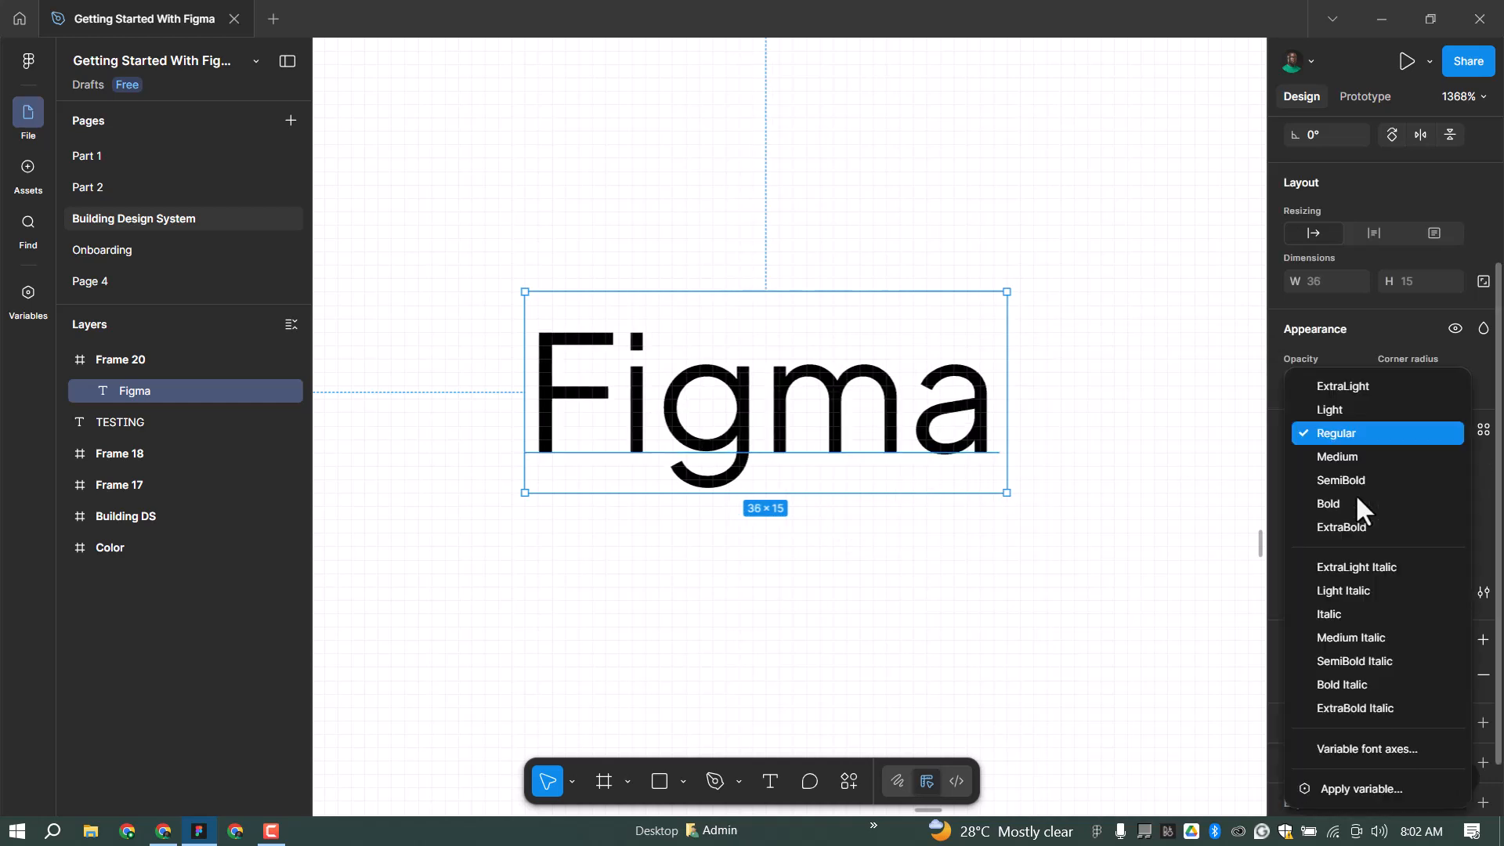
pyautogui.click(1366, 788)
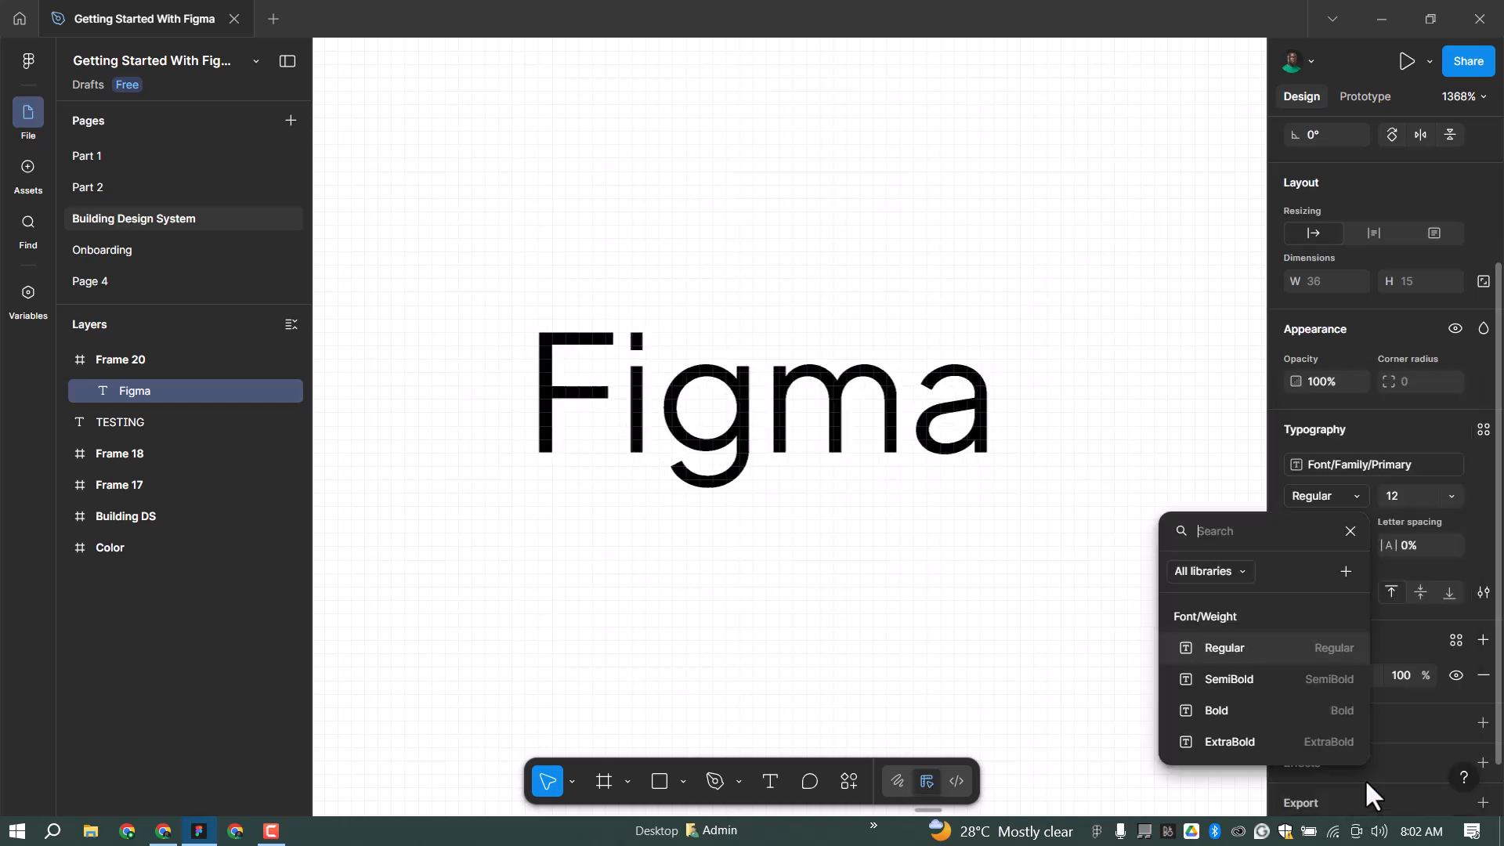
pyautogui.click(1274, 649)
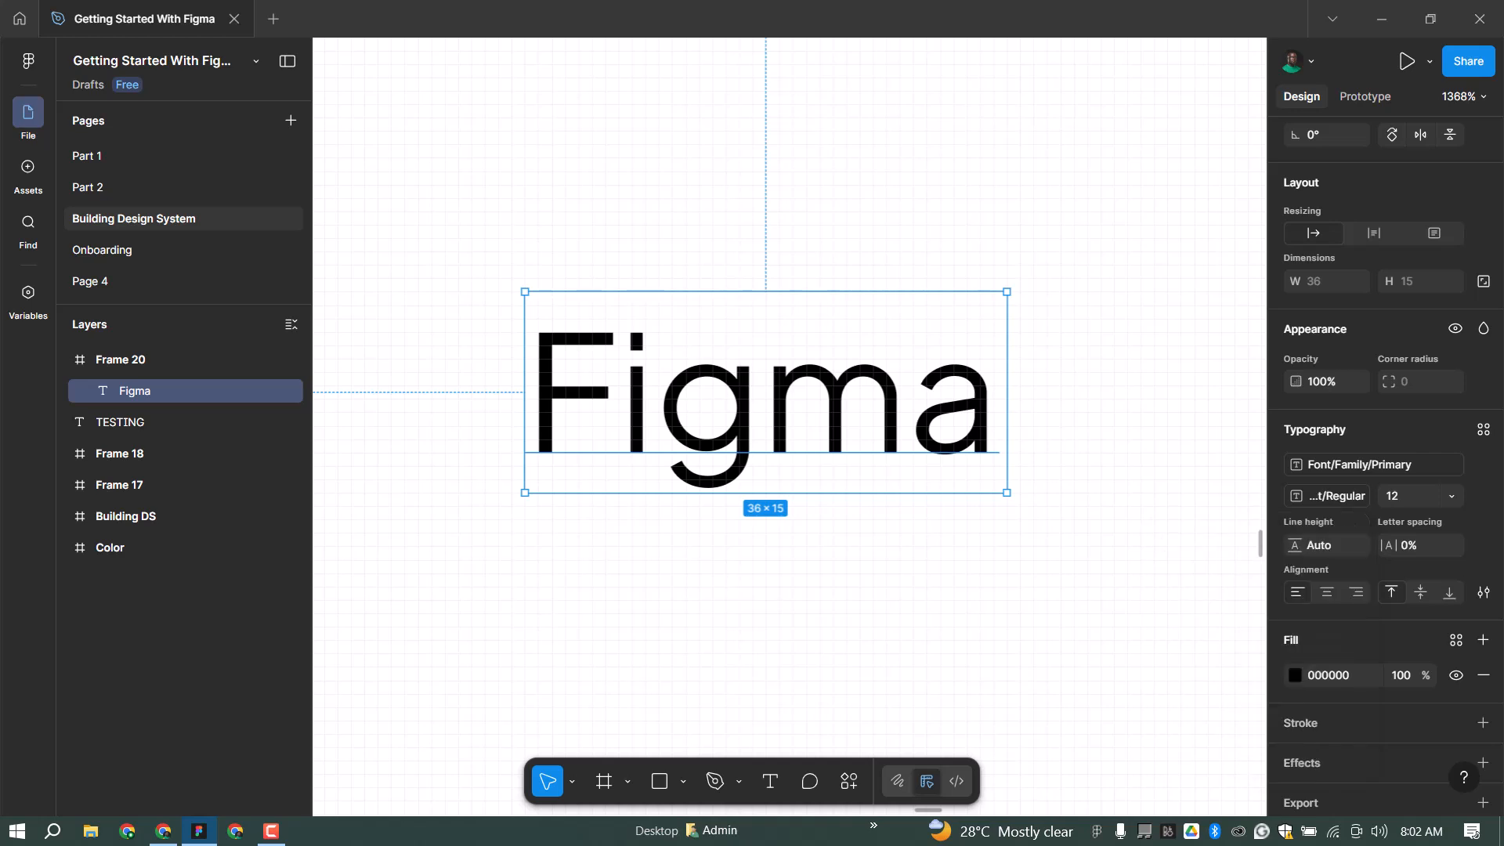
# Step: Apply the Letter Spacing variable 0 to the Figma text
pyautogui.hotkey('alt', 'Tab')
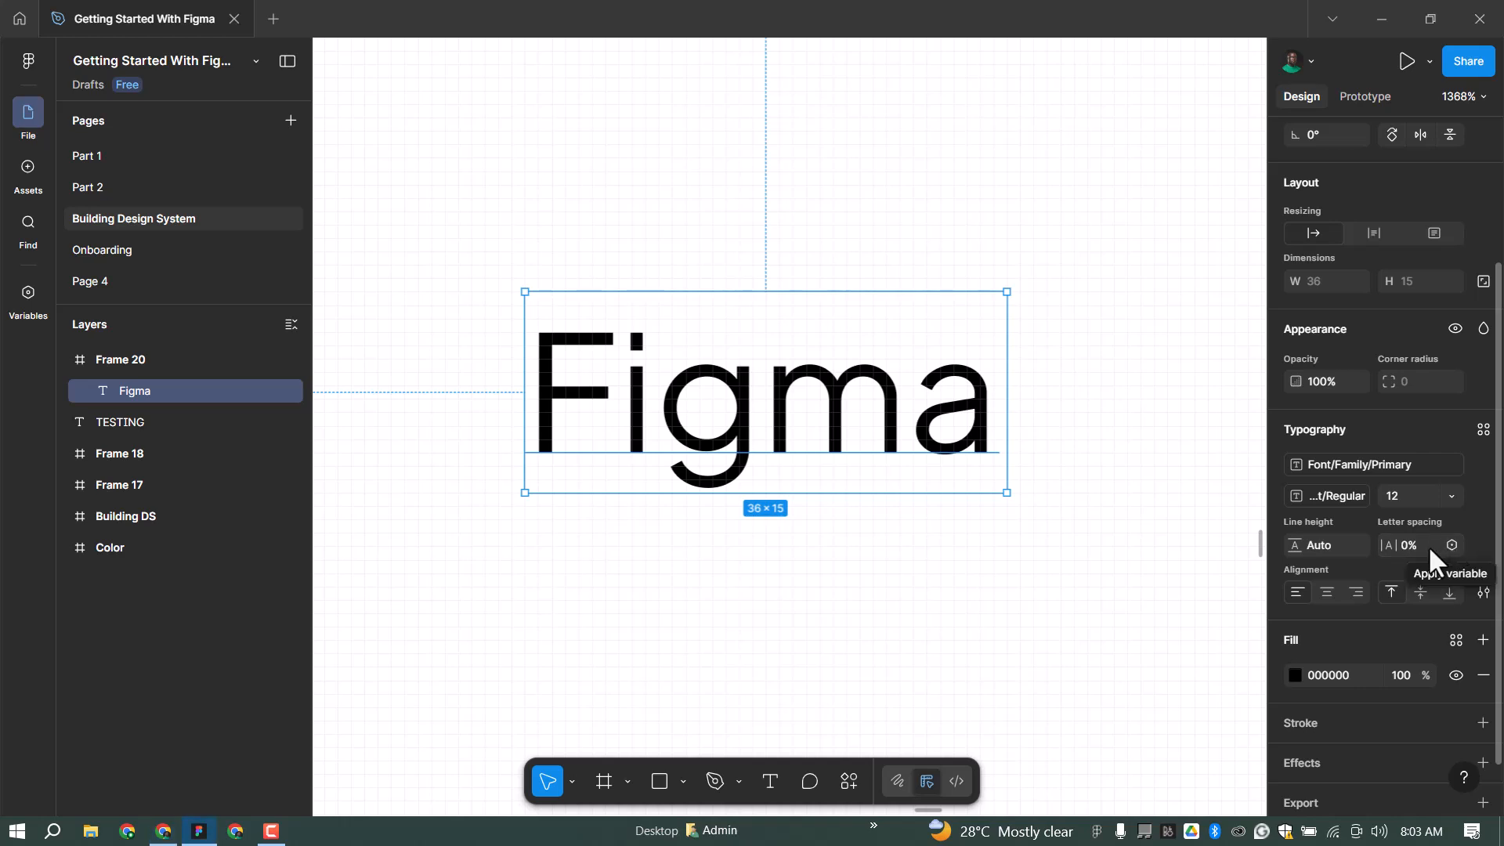
pyautogui.click(1451, 545)
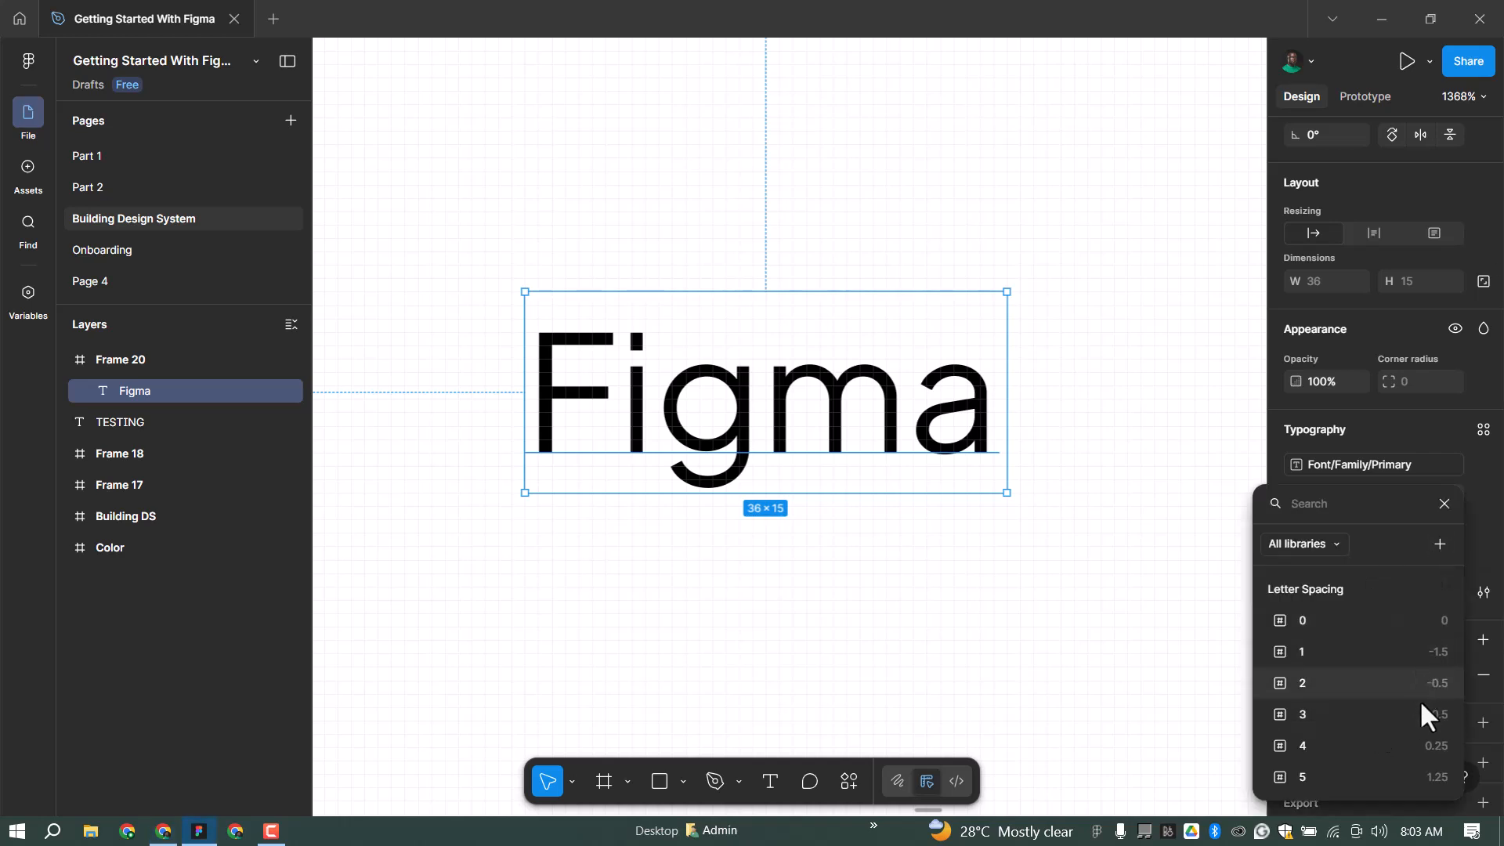
pyautogui.click(1364, 626)
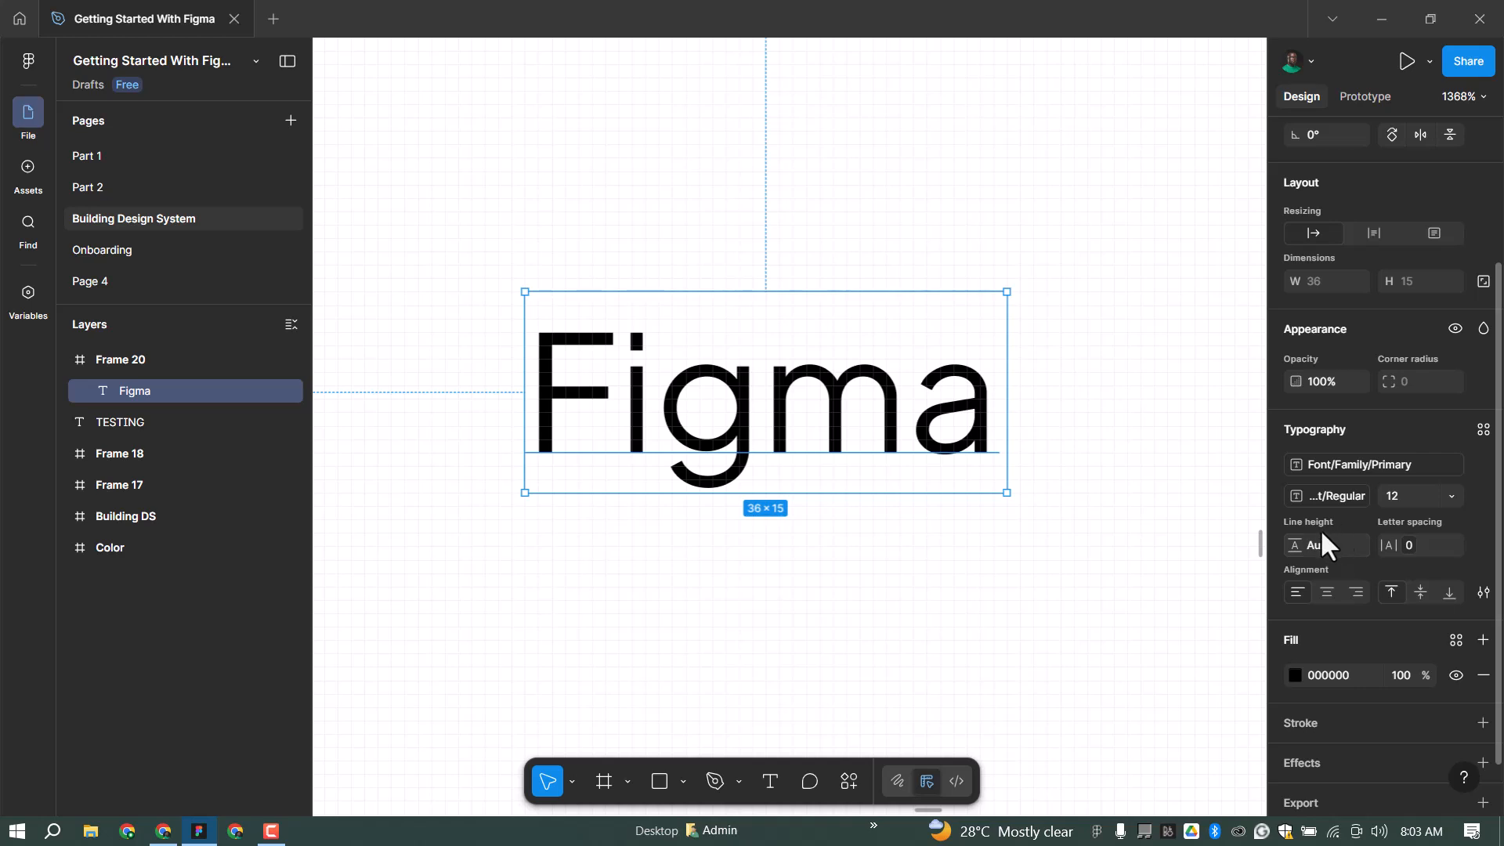
# Step: Apply the Font/Size variable 10 to the Figma text
pyautogui.click(1449, 491)
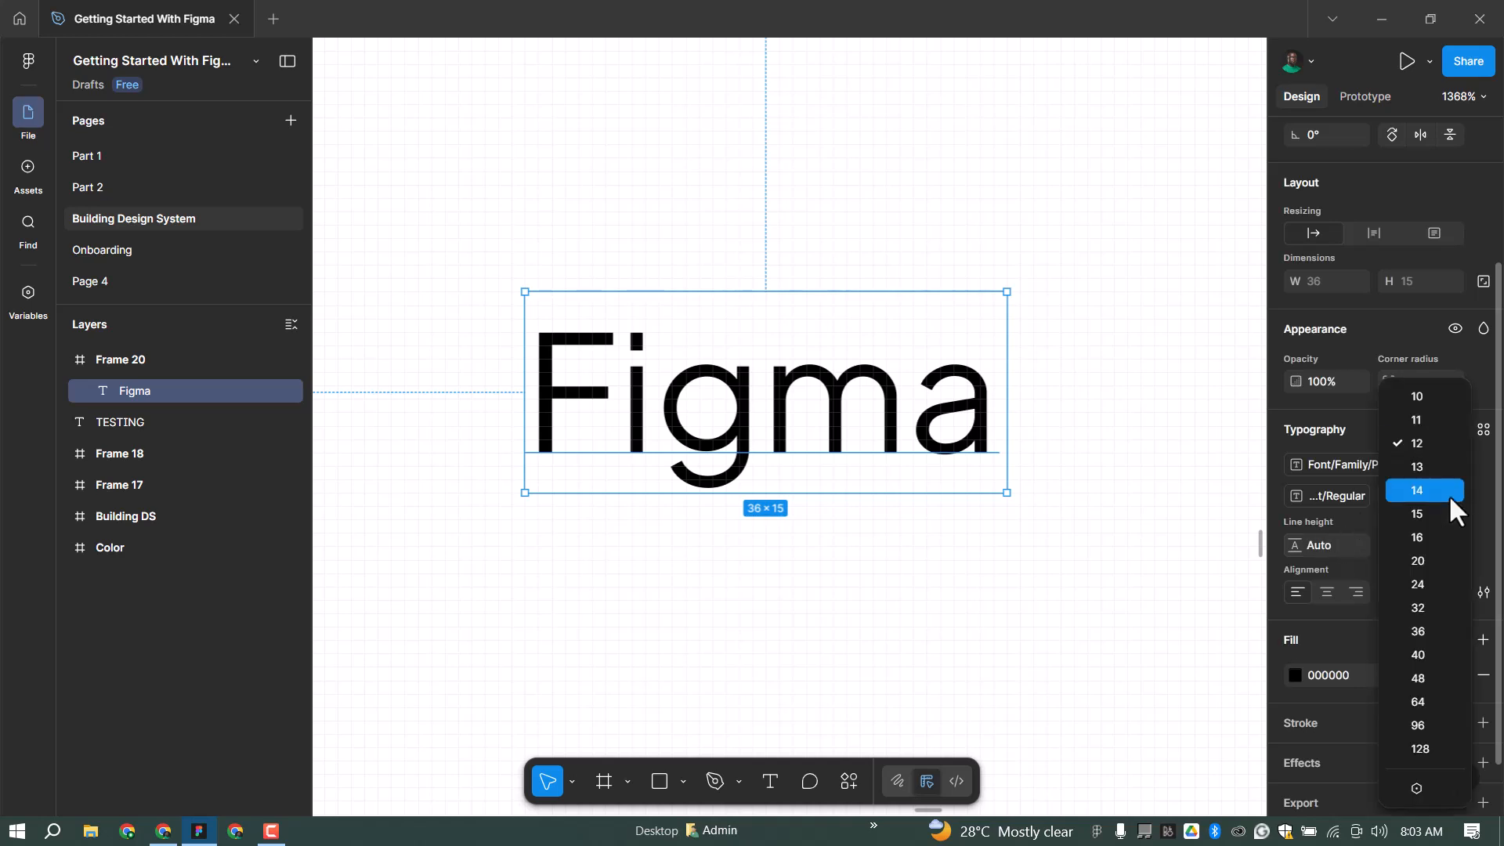
pyautogui.click(1418, 787)
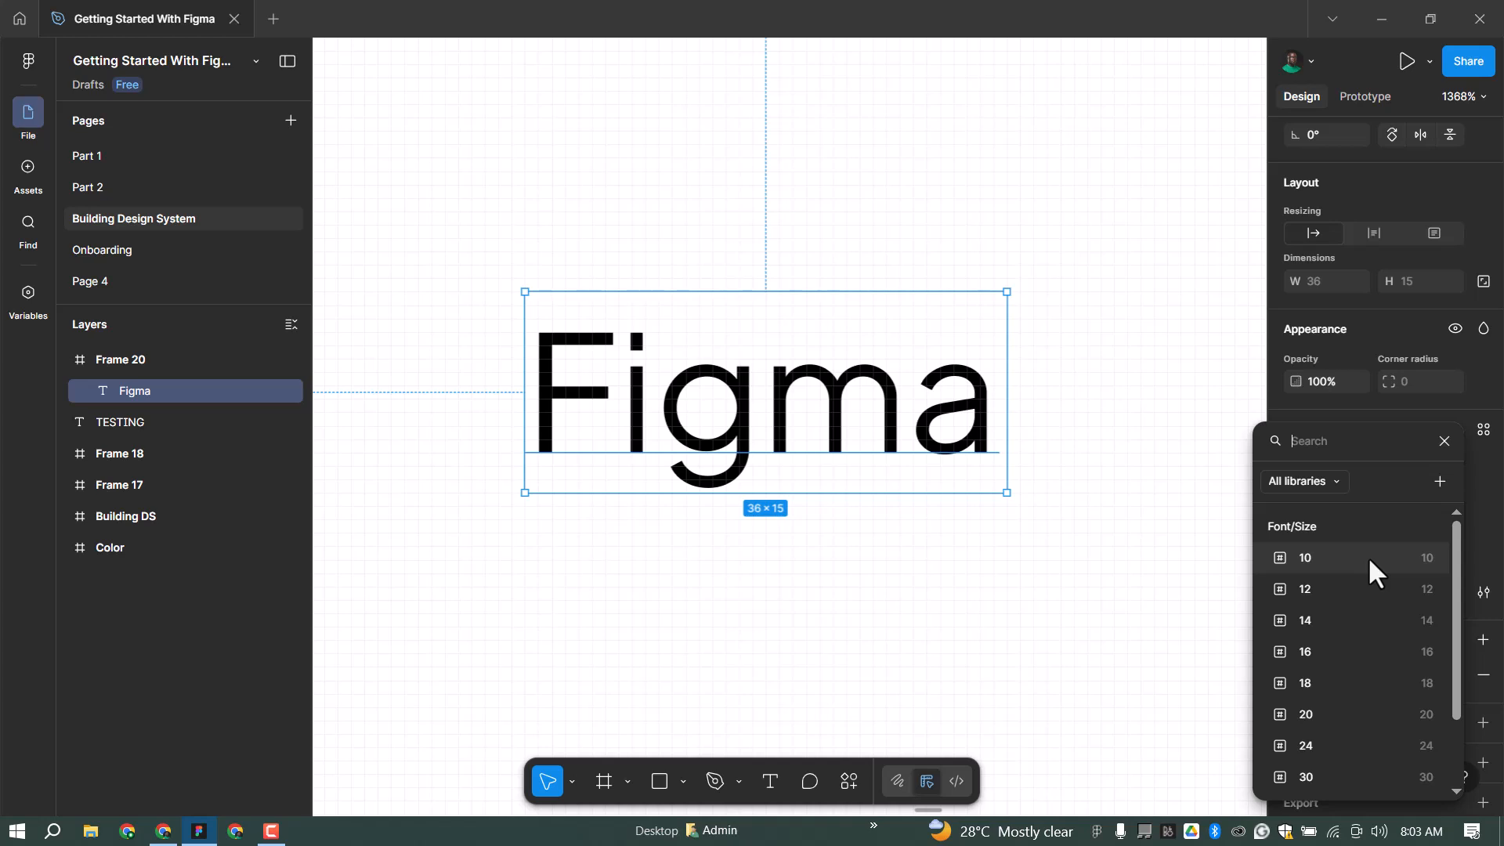
pyautogui.click(1392, 566)
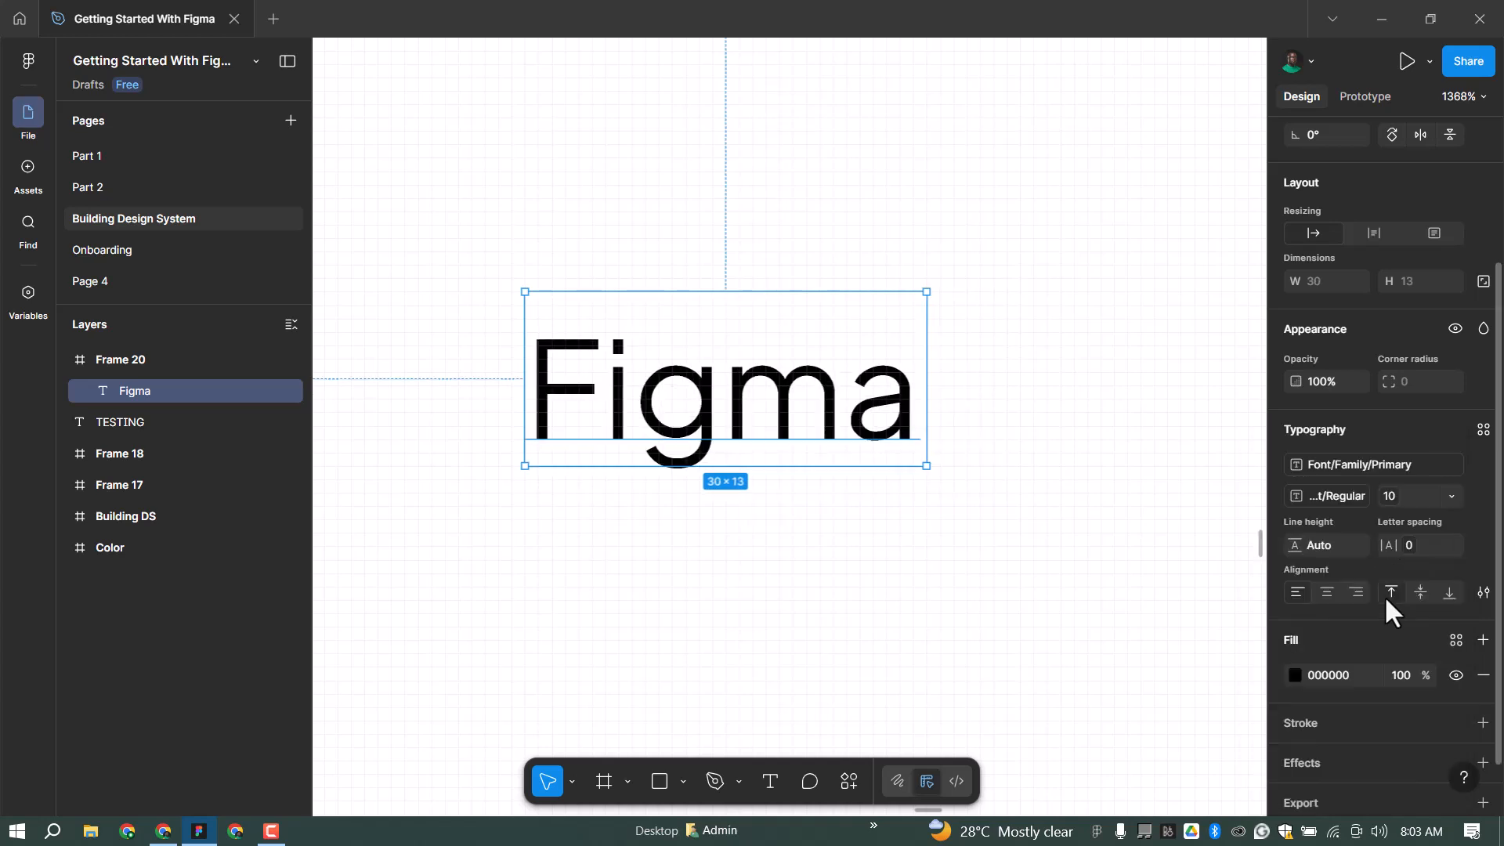
# Step: Switch the Figma text's font size to the Font/Size variable 48
pyautogui.click(1393, 508)
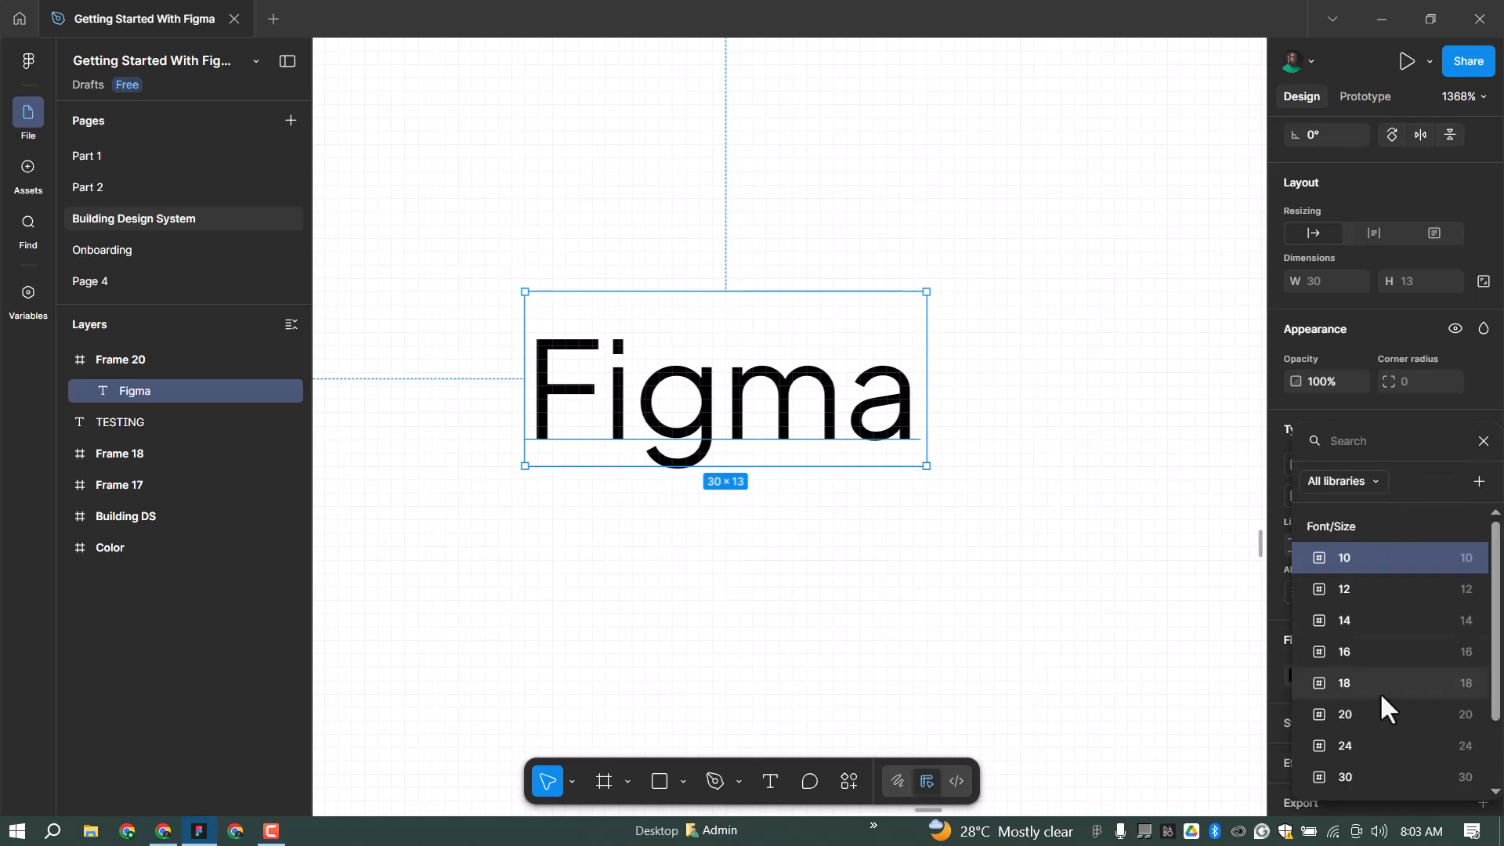
pyautogui.scroll(-2, 1381, 705)
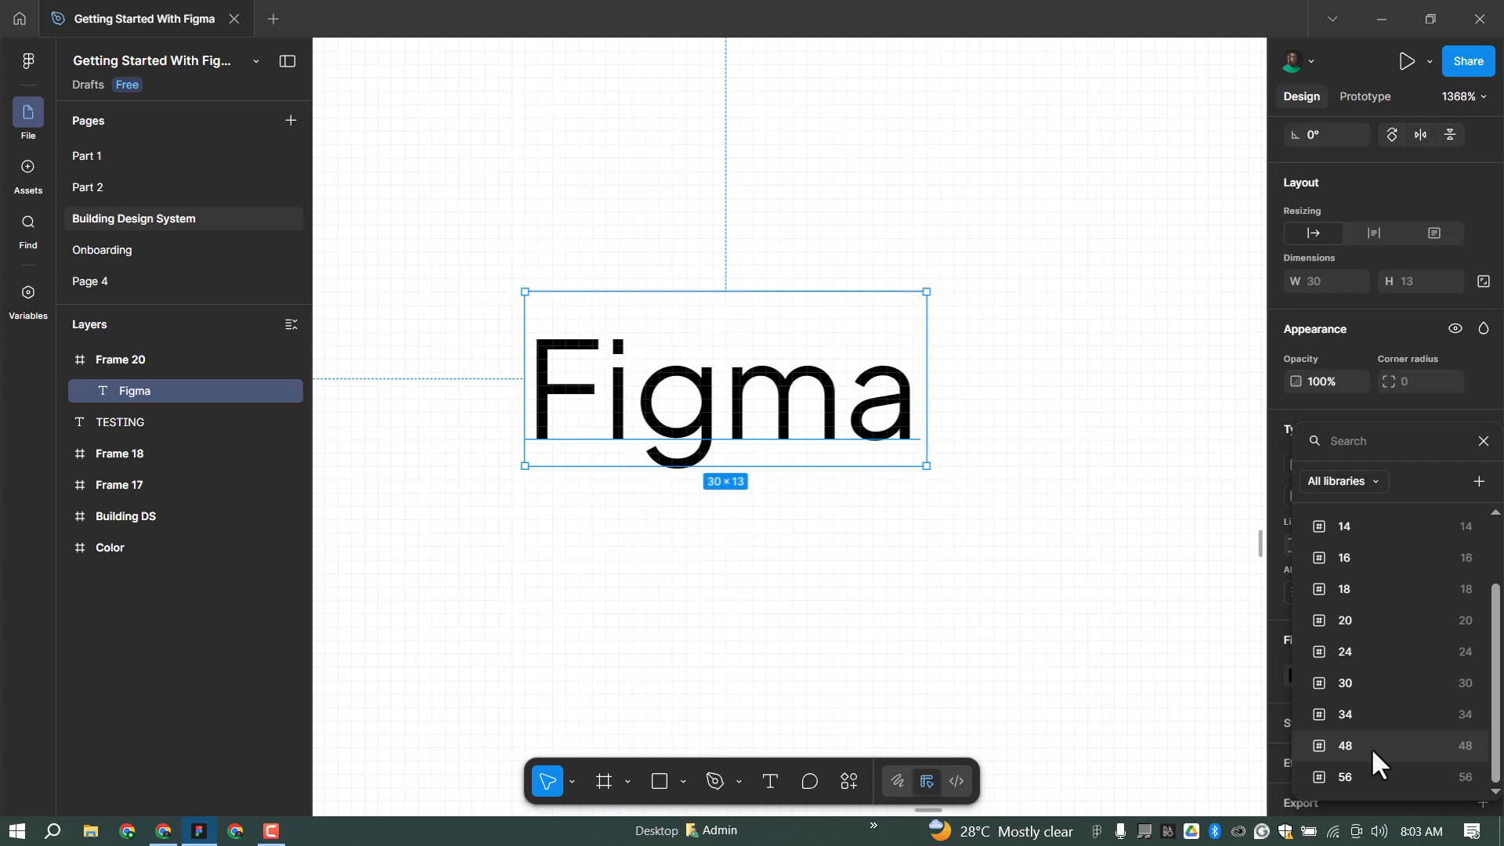
pyautogui.click(1371, 746)
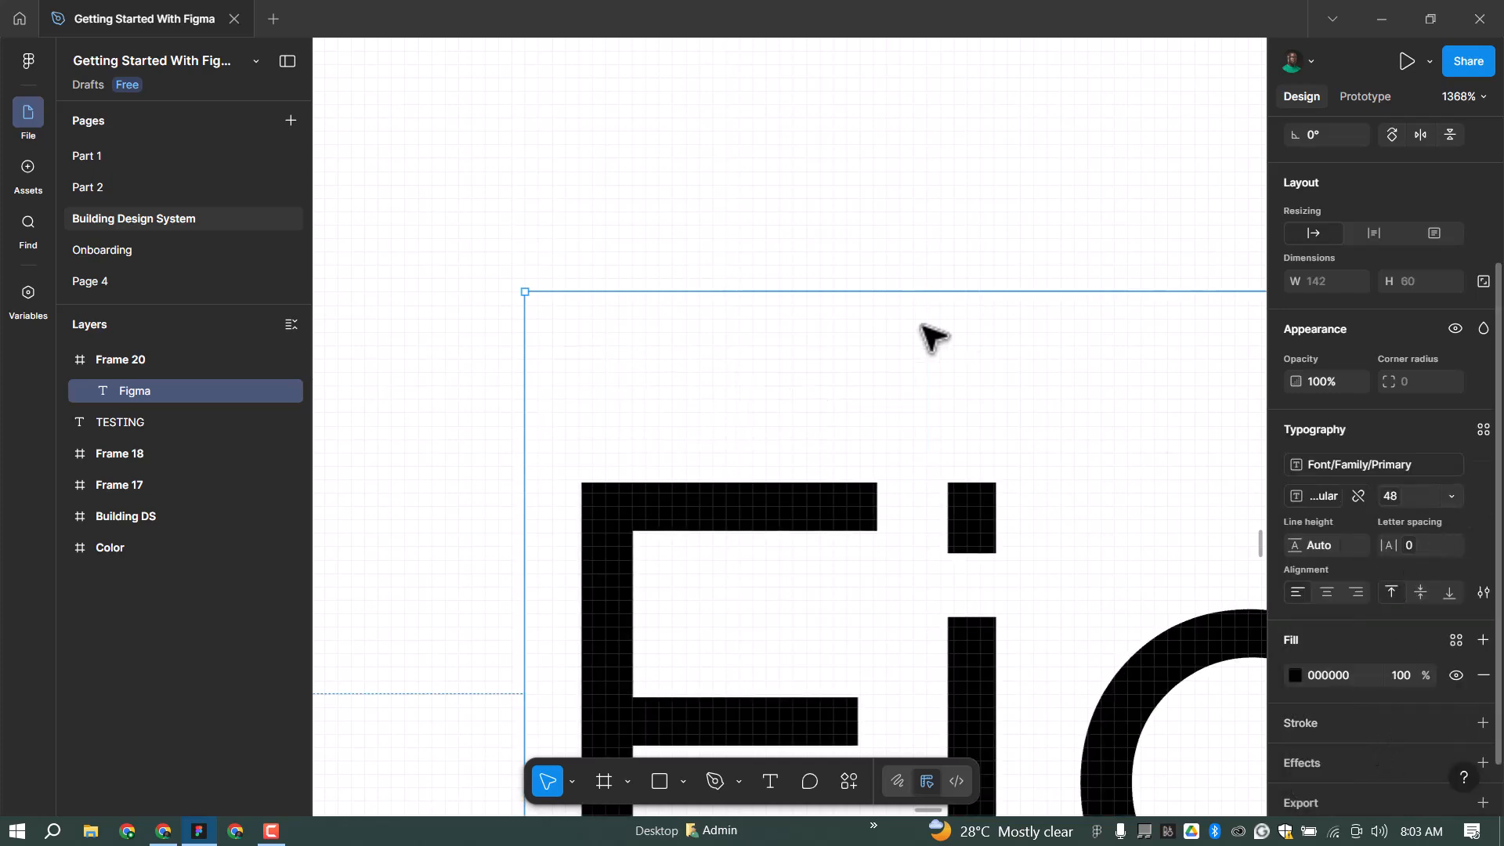
pyautogui.scroll(-5, 702, 275)
pyautogui.scroll(-3, 619, 427)
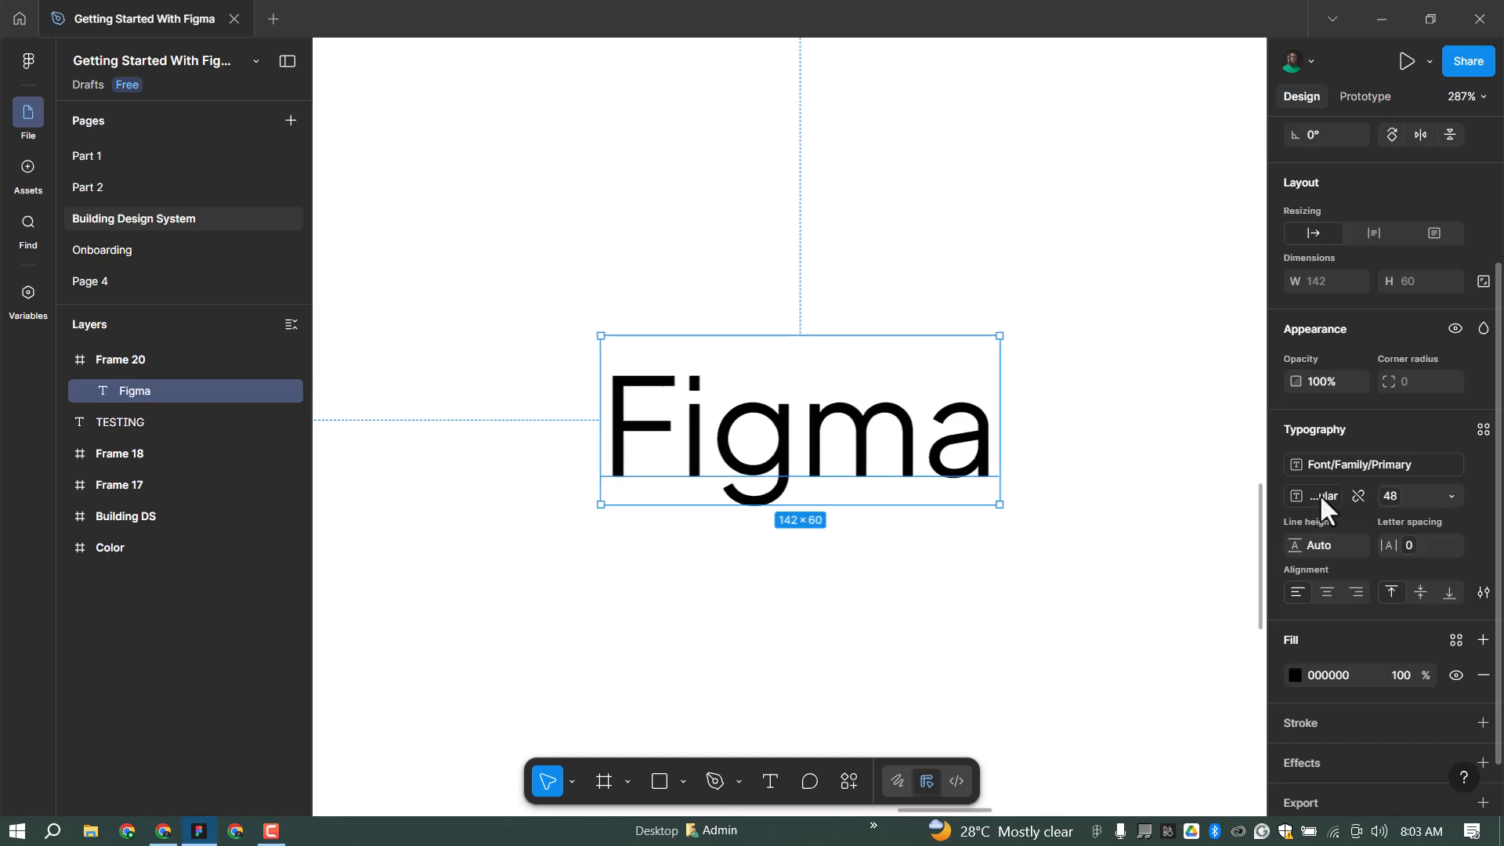
# Step: Try the Font/Weight variable Bold on the Figma text and settle on ExtraBold
pyautogui.click(1321, 497)
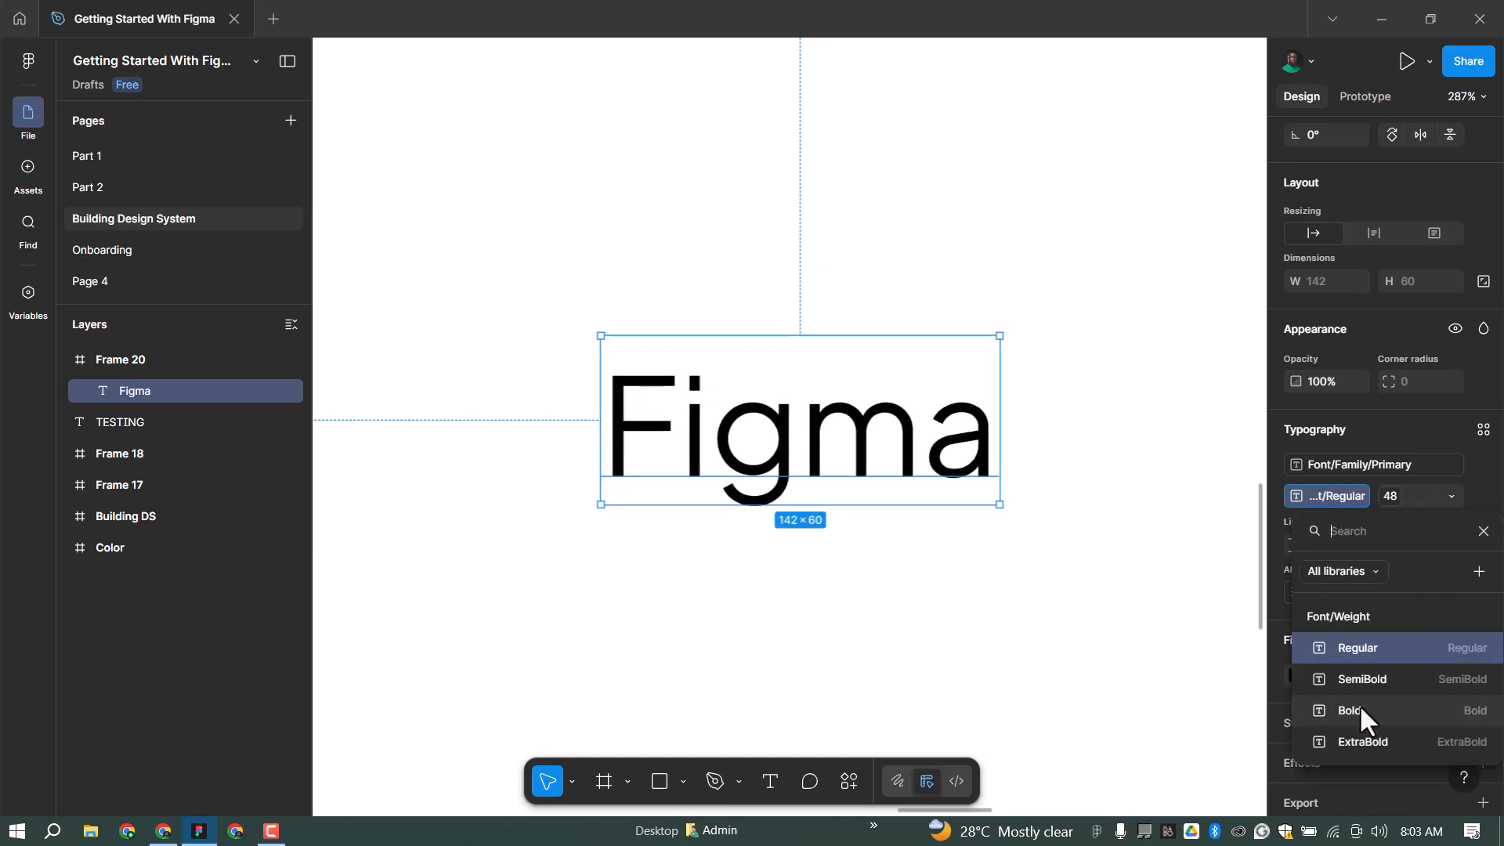
pyautogui.click(1360, 710)
pyautogui.click(1324, 495)
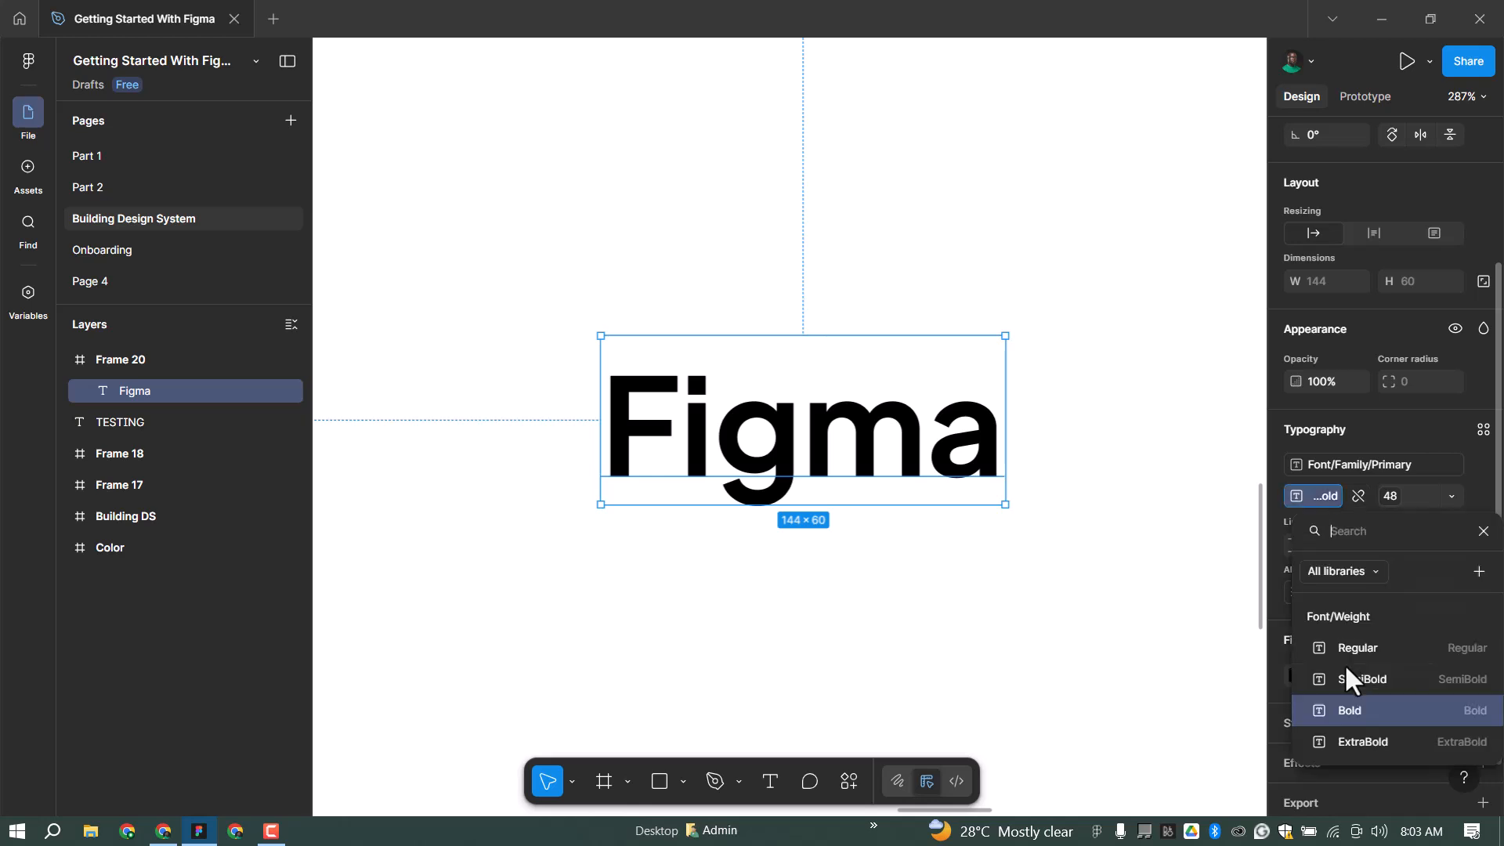
pyautogui.click(1347, 739)
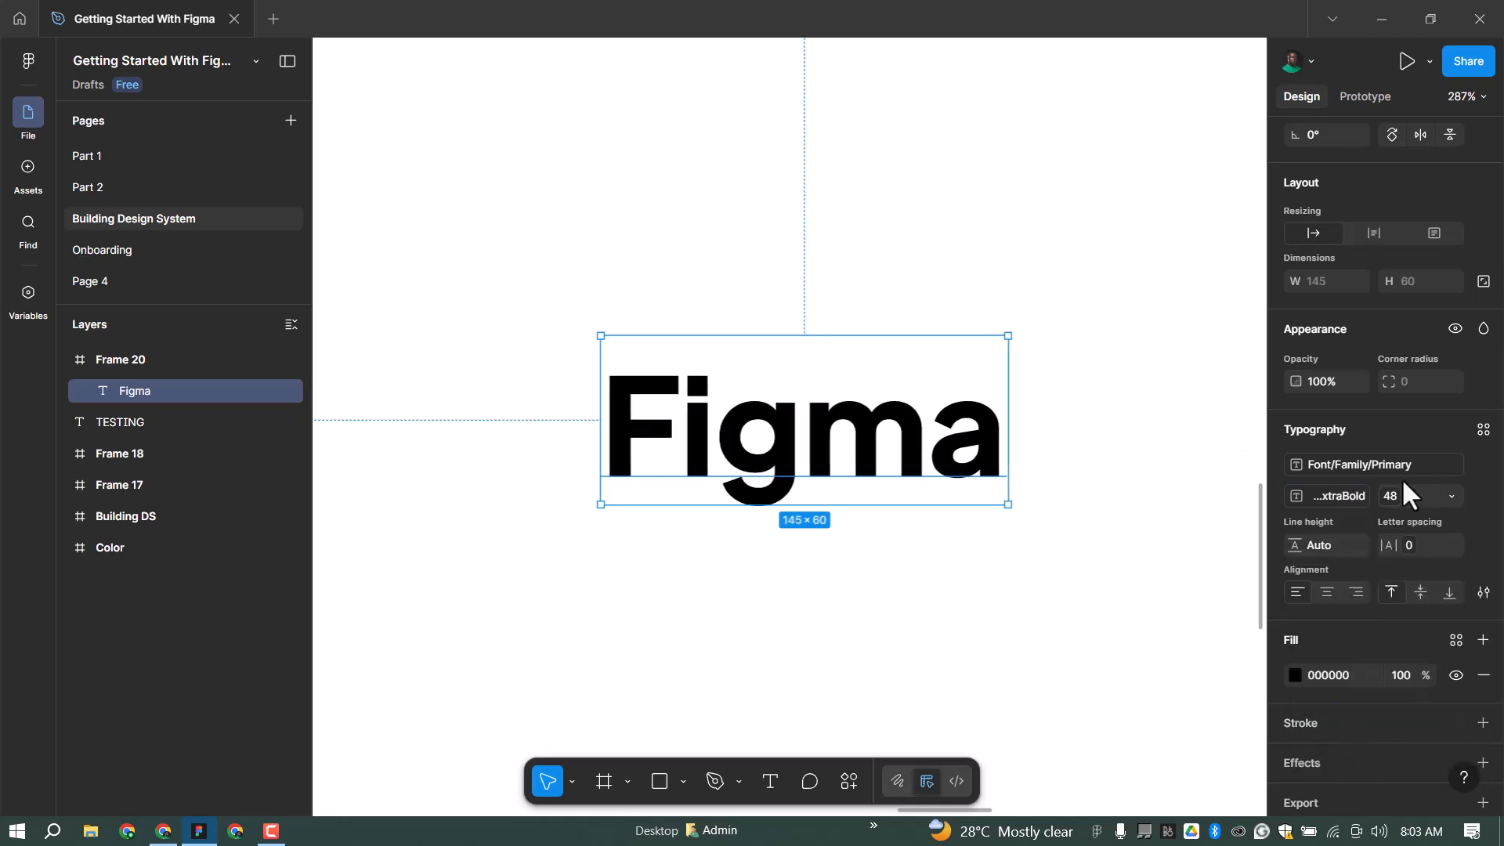
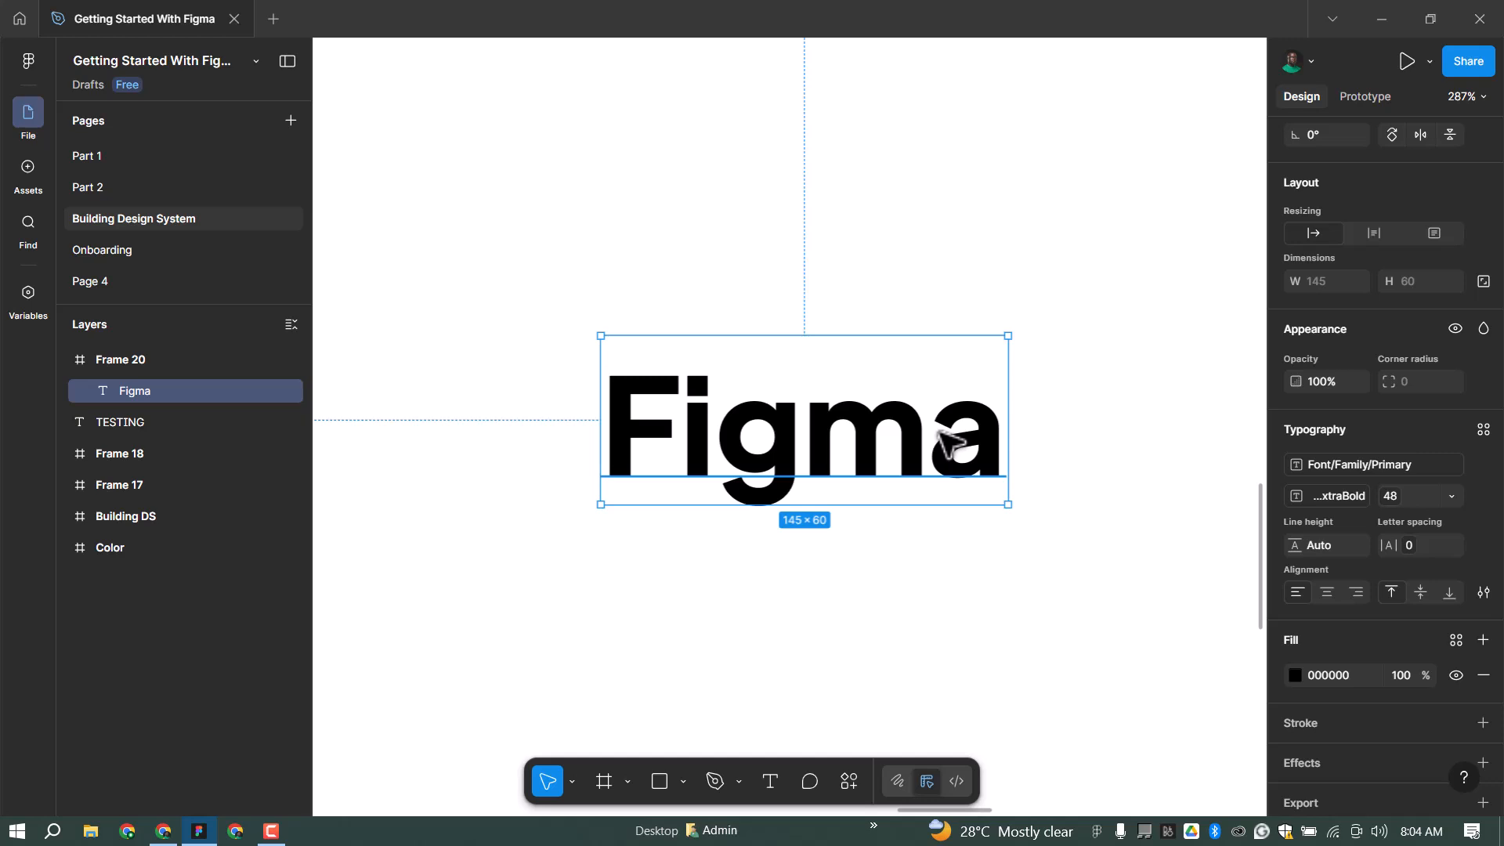
# Step: Review the Paragraph-Spacing variables in the Other collection and return to the design canvas
pyautogui.click(28, 294)
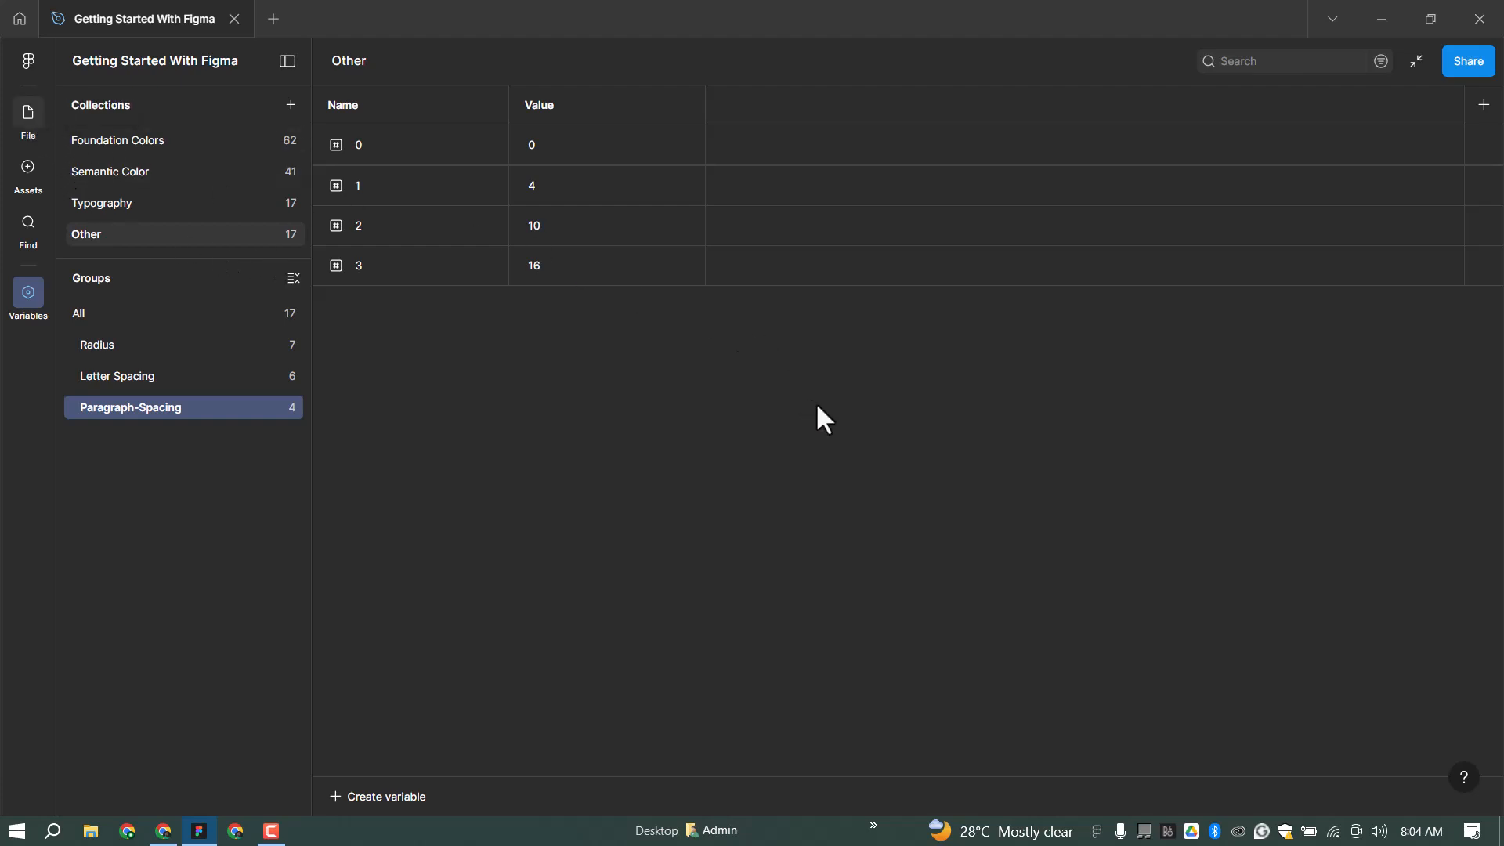
pyautogui.press('Escape')
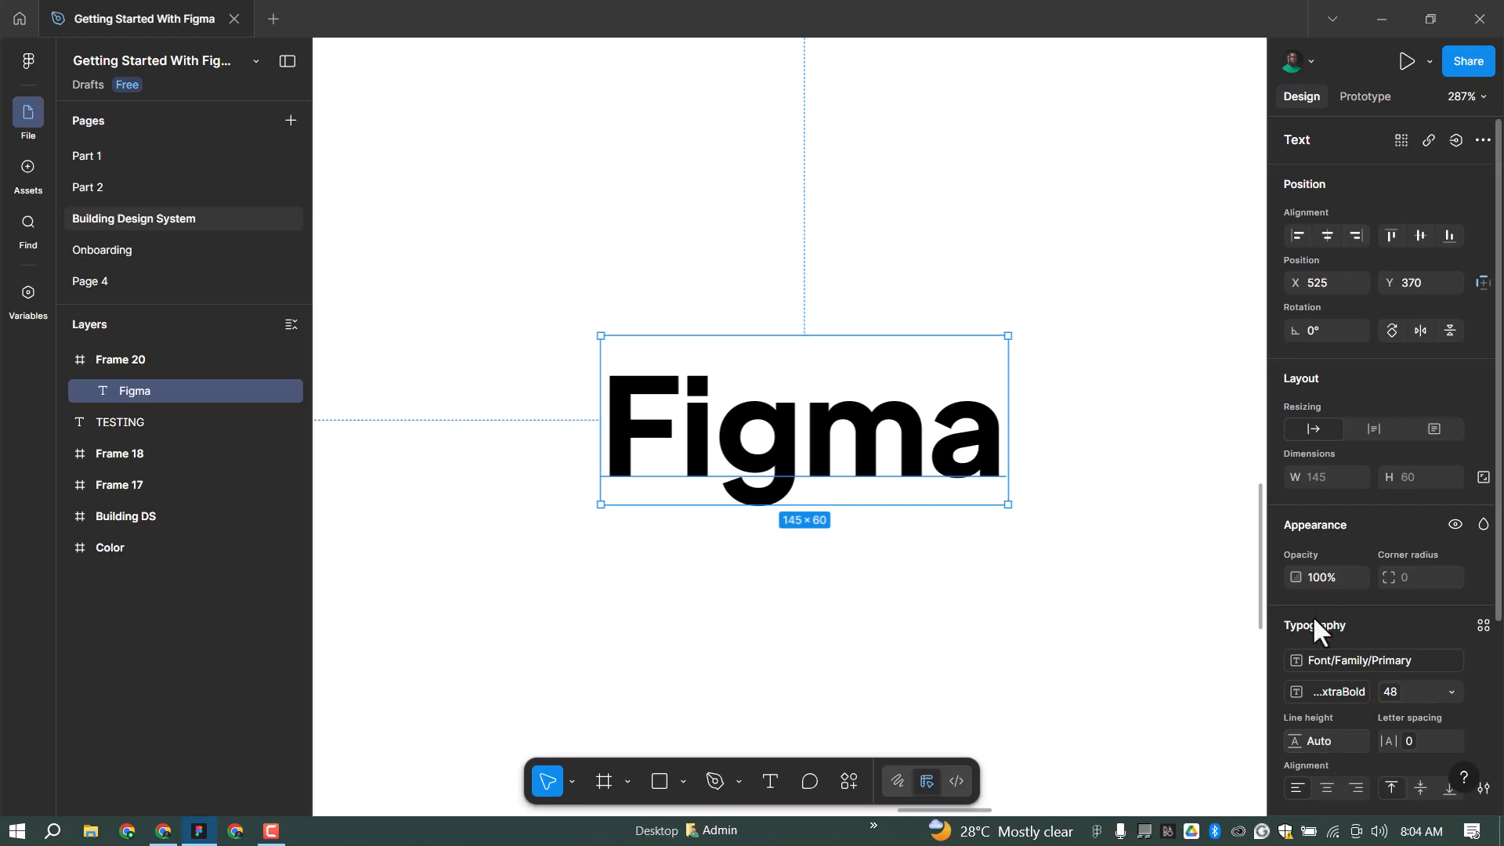
# Step: Create a text style from the Figma text named "Heading 1" with the description "For hero section heading"
pyautogui.scroll(-2, 1347, 656)
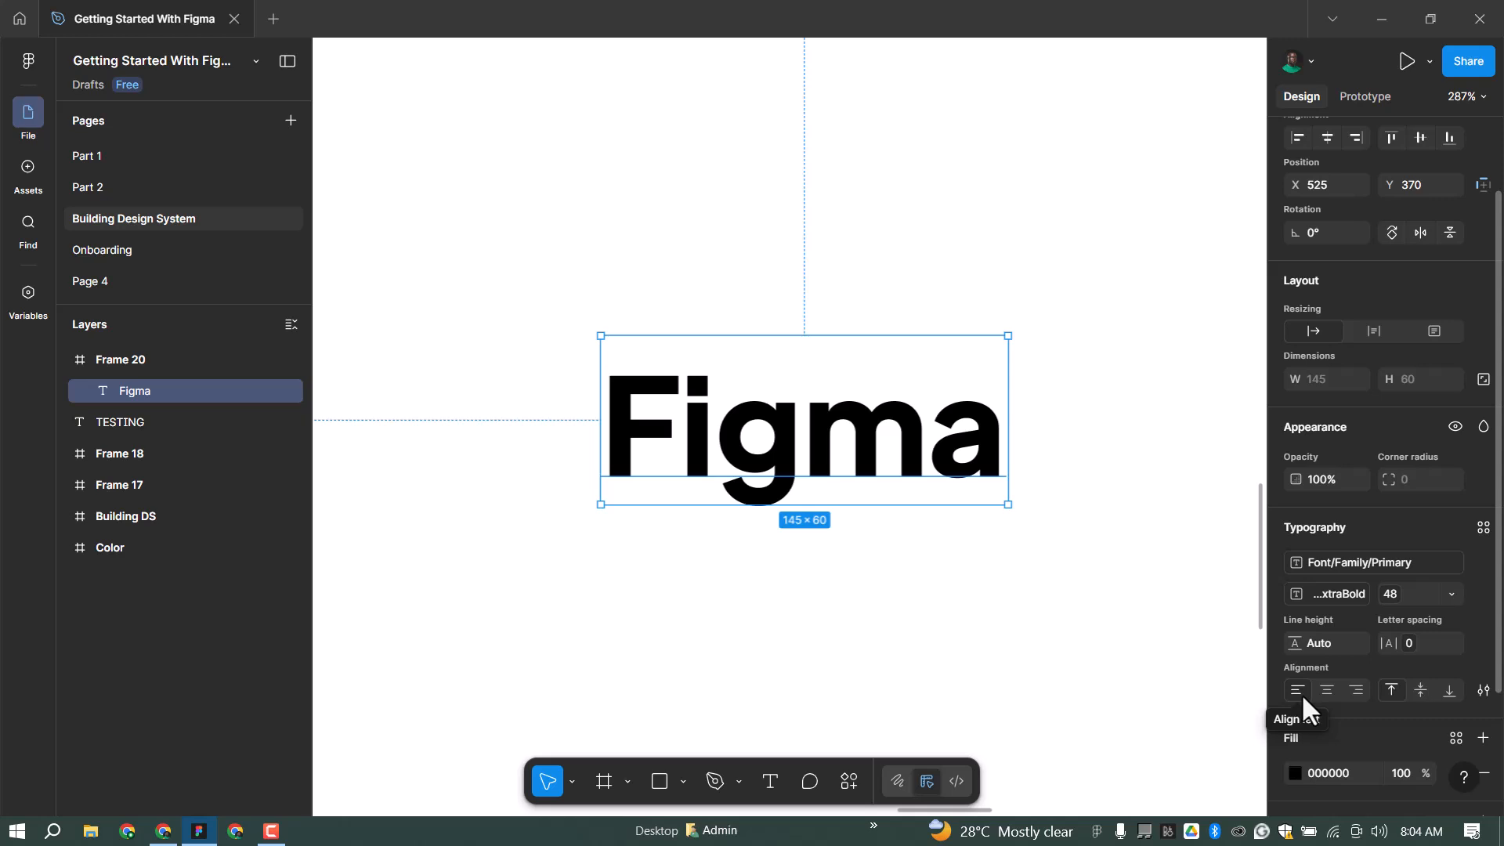
pyautogui.click(1484, 528)
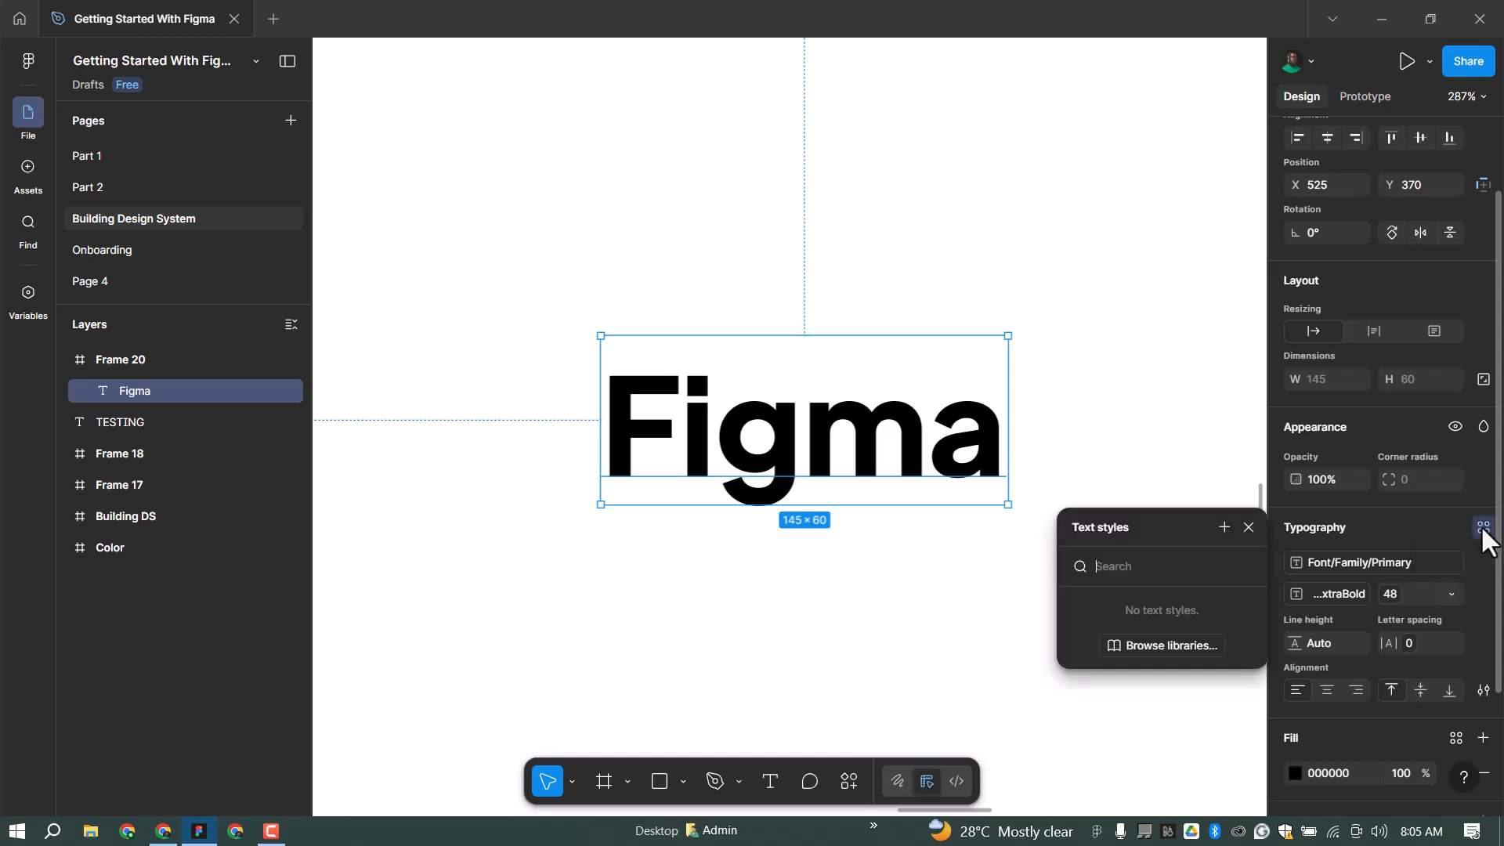
pyautogui.click(1224, 526)
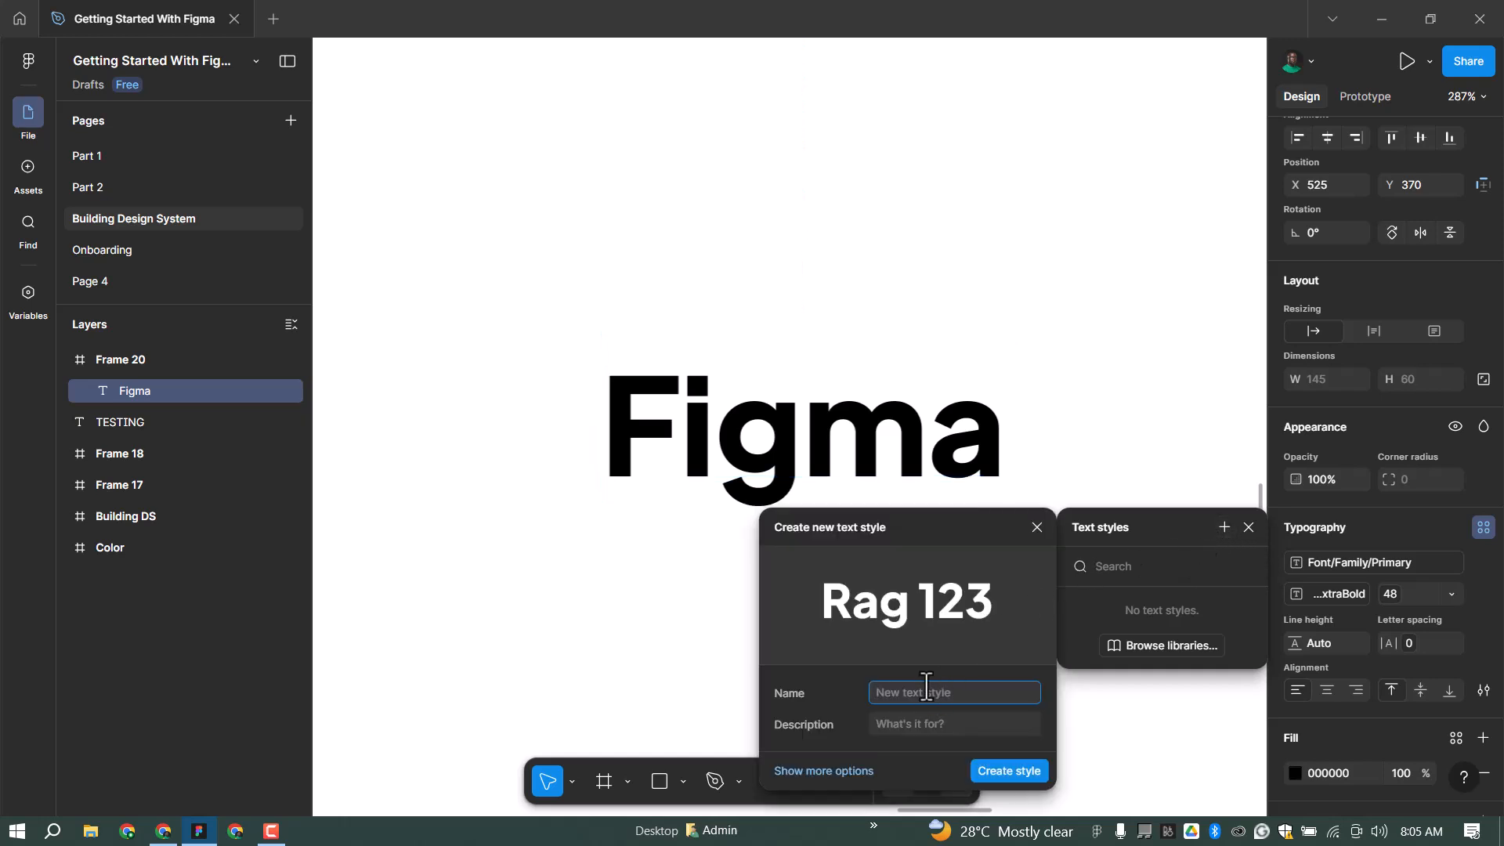
pyautogui.write('di')
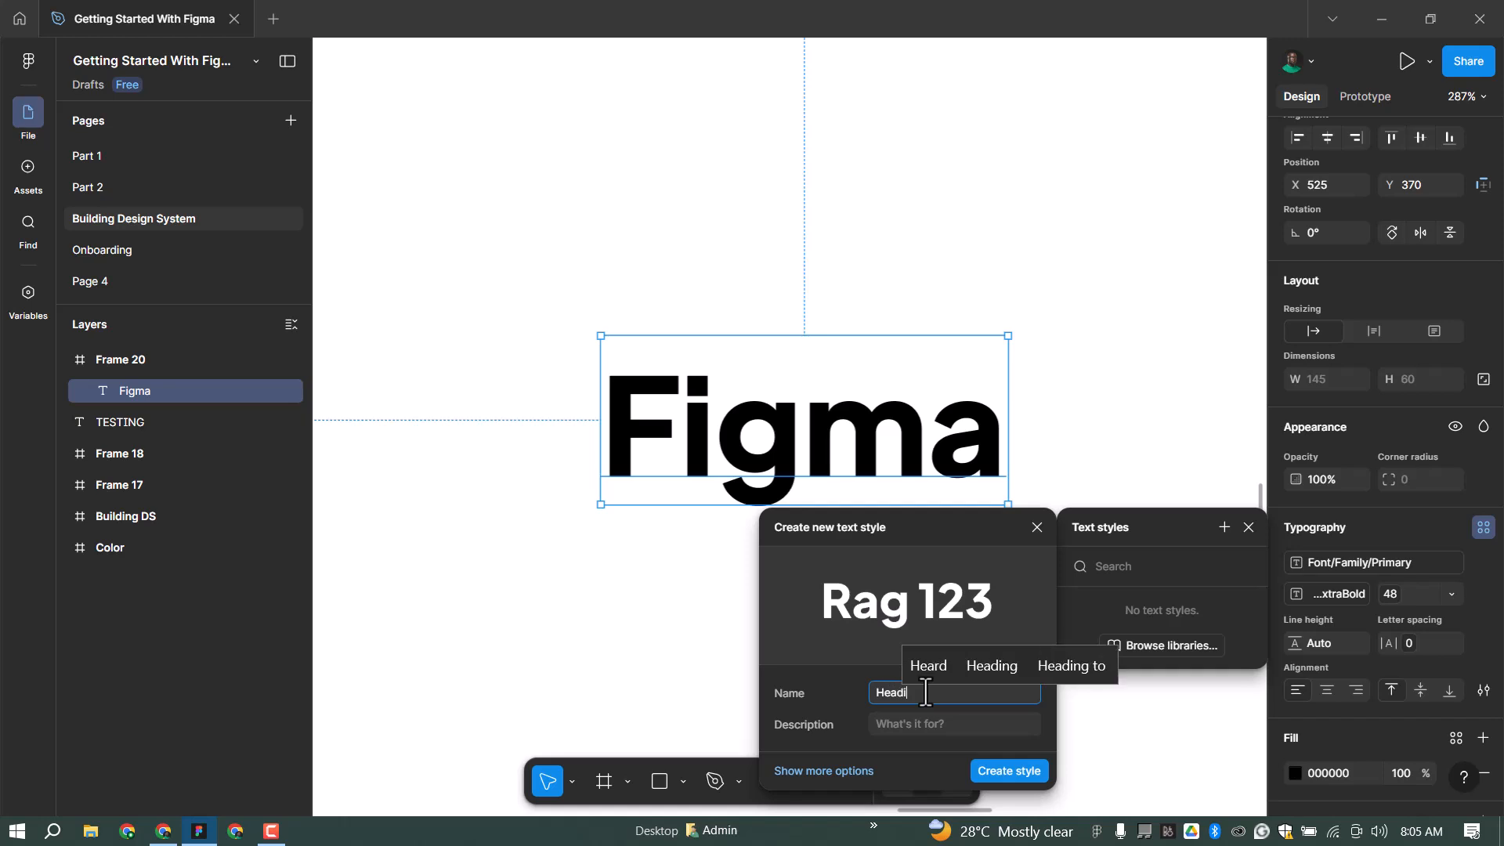
pyautogui.write('ng 1')
pyautogui.click(913, 726)
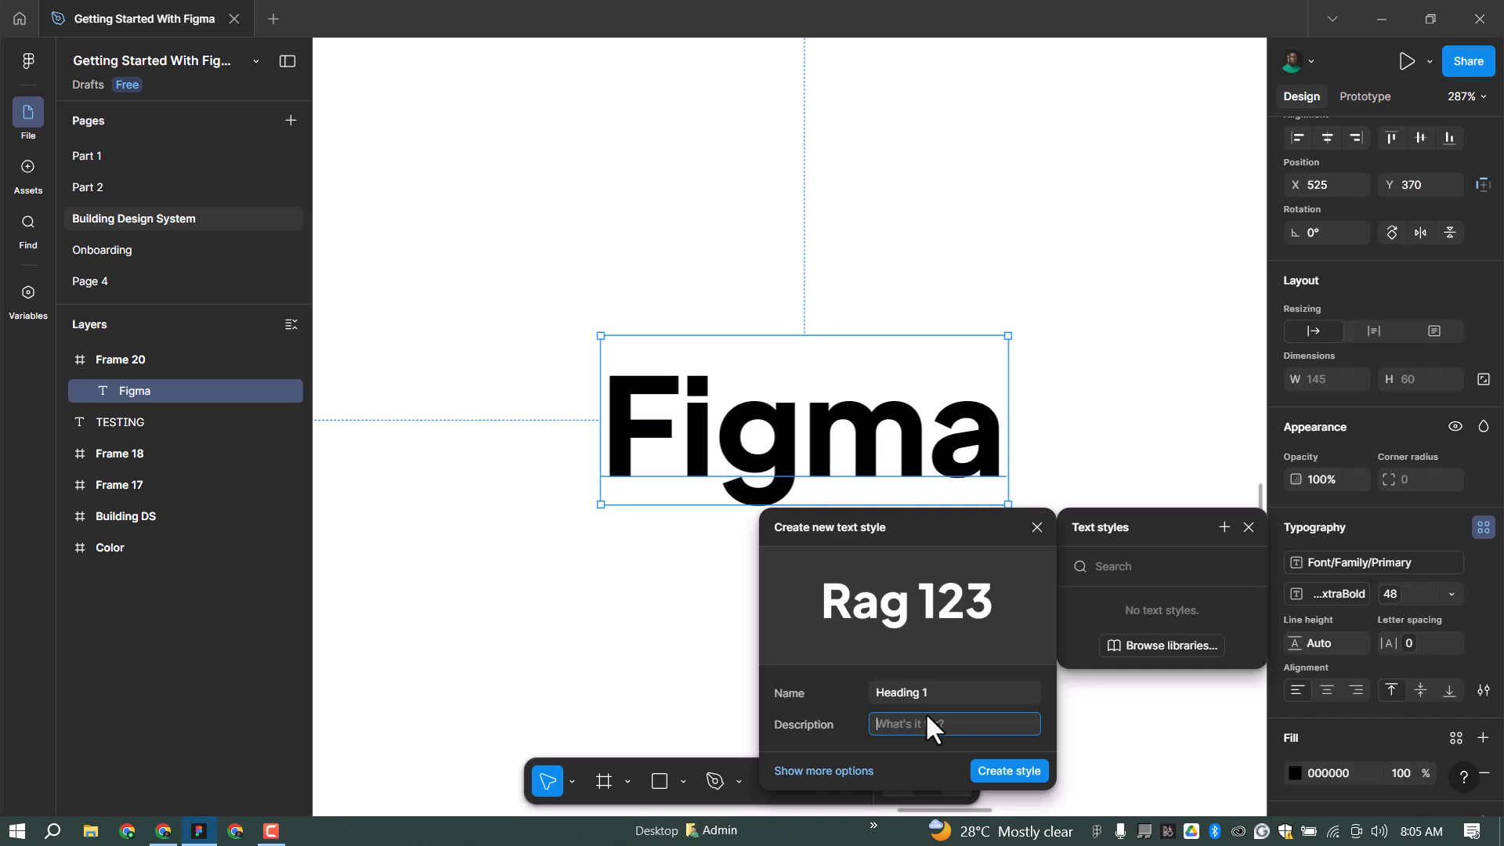
pyautogui.write('For hero section heading')
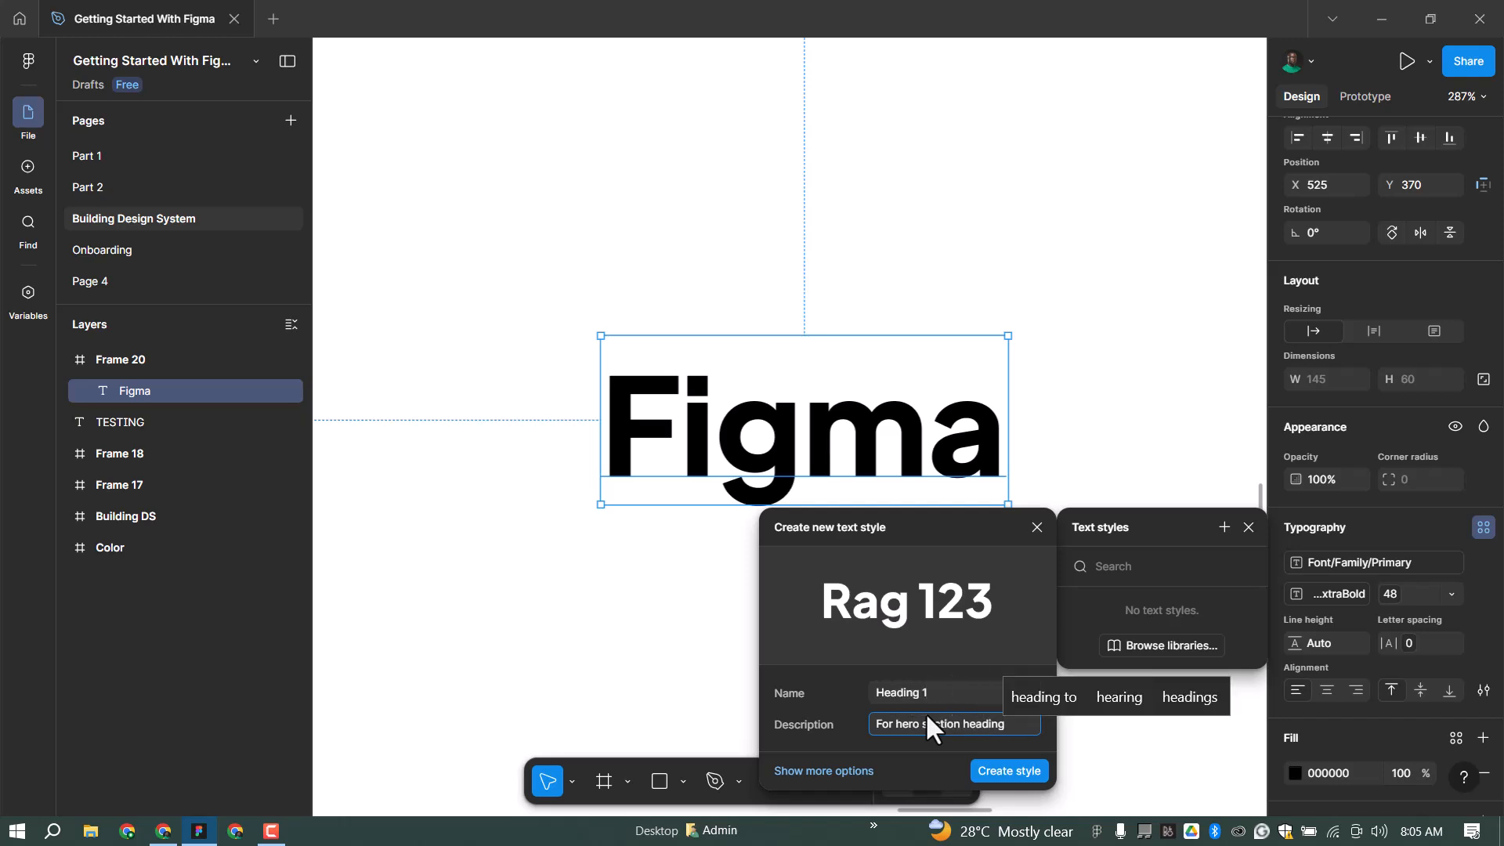
pyautogui.click(1004, 773)
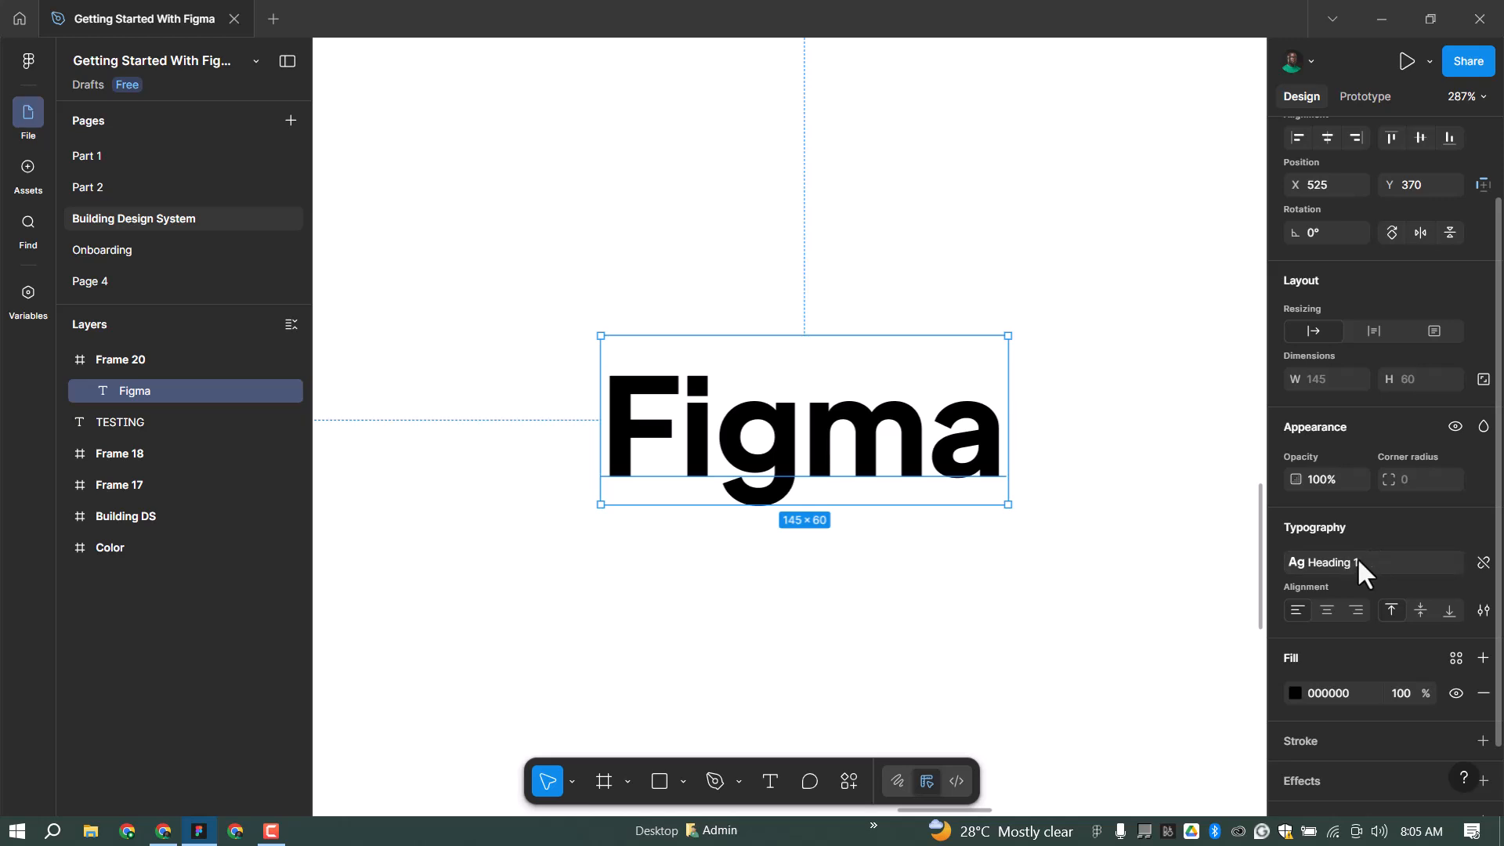
# Step: Examine the available text styles for the Figma text, and deselect it to view the page's style list
pyautogui.click(1355, 563)
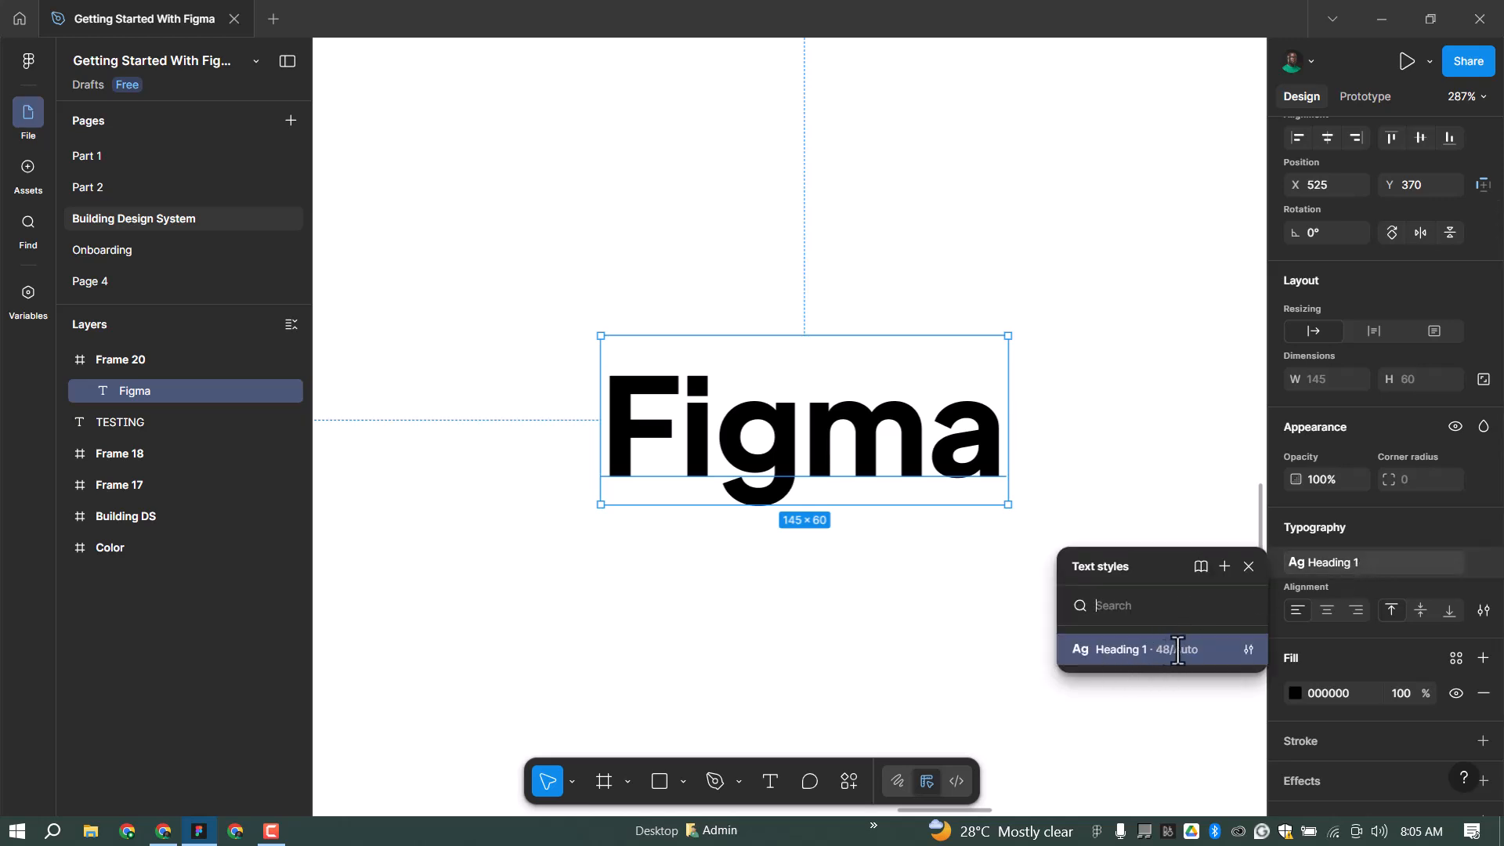
pyautogui.moveTo(1149, 648)
pyautogui.click(1247, 567)
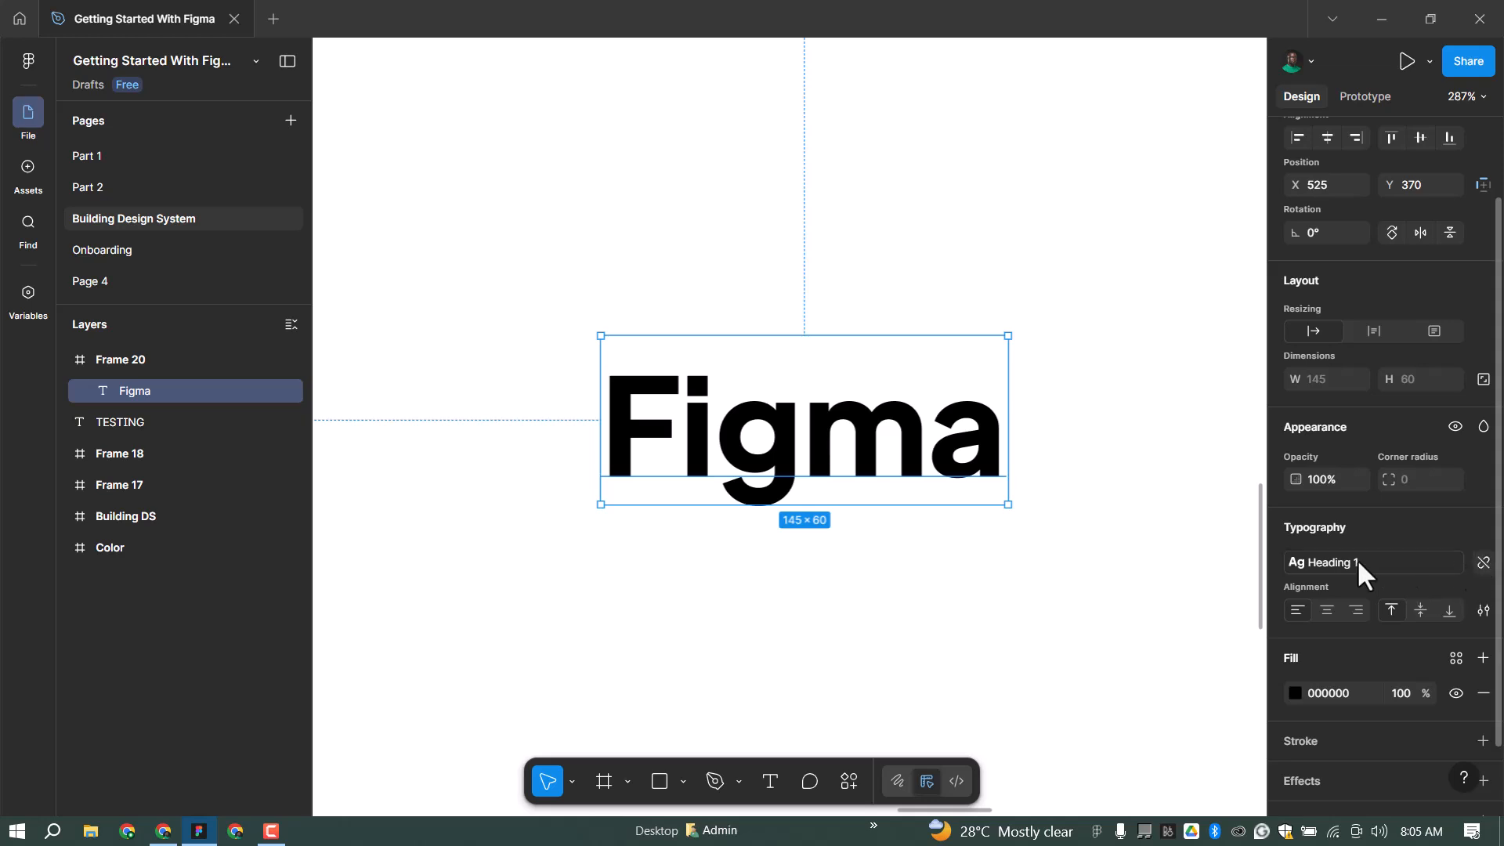
pyautogui.scroll(-2, 975, 392)
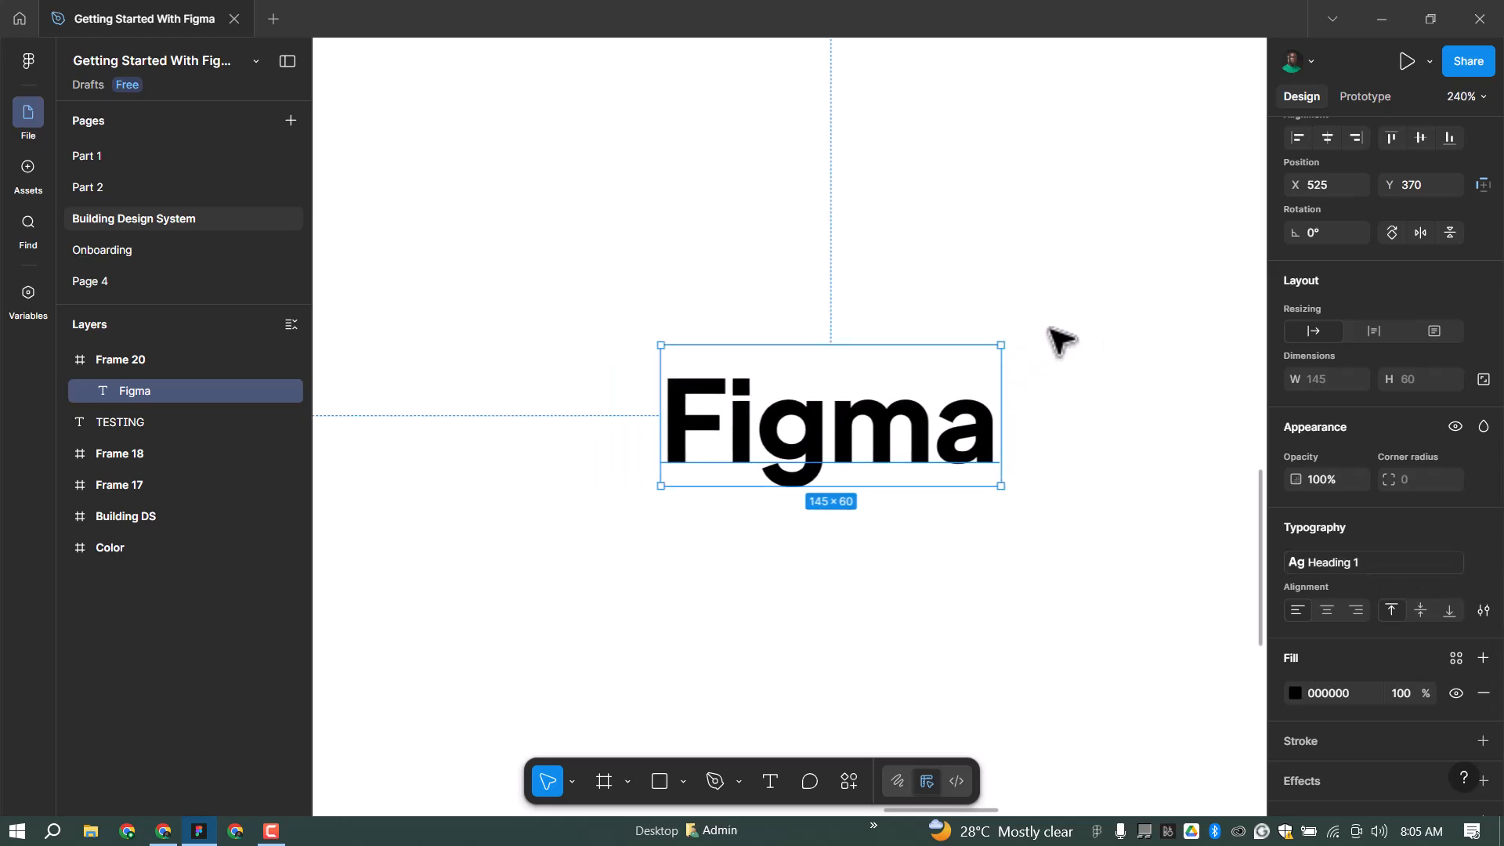
pyautogui.click(1050, 336)
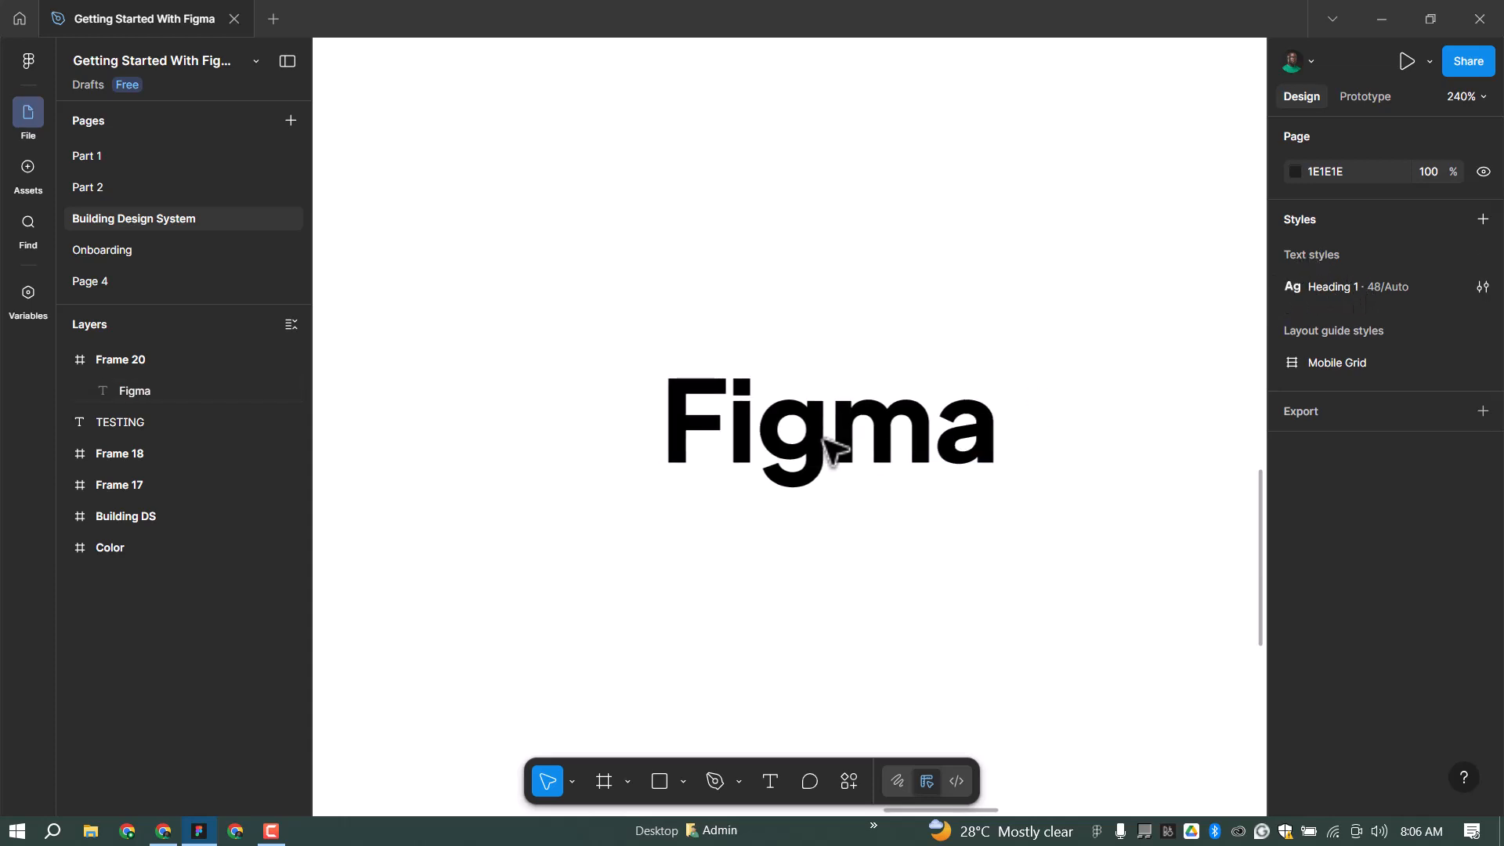
# Step: Detach the Heading 1 style from the Figma text and apply the Font/Size variable 34
pyautogui.click(963, 455)
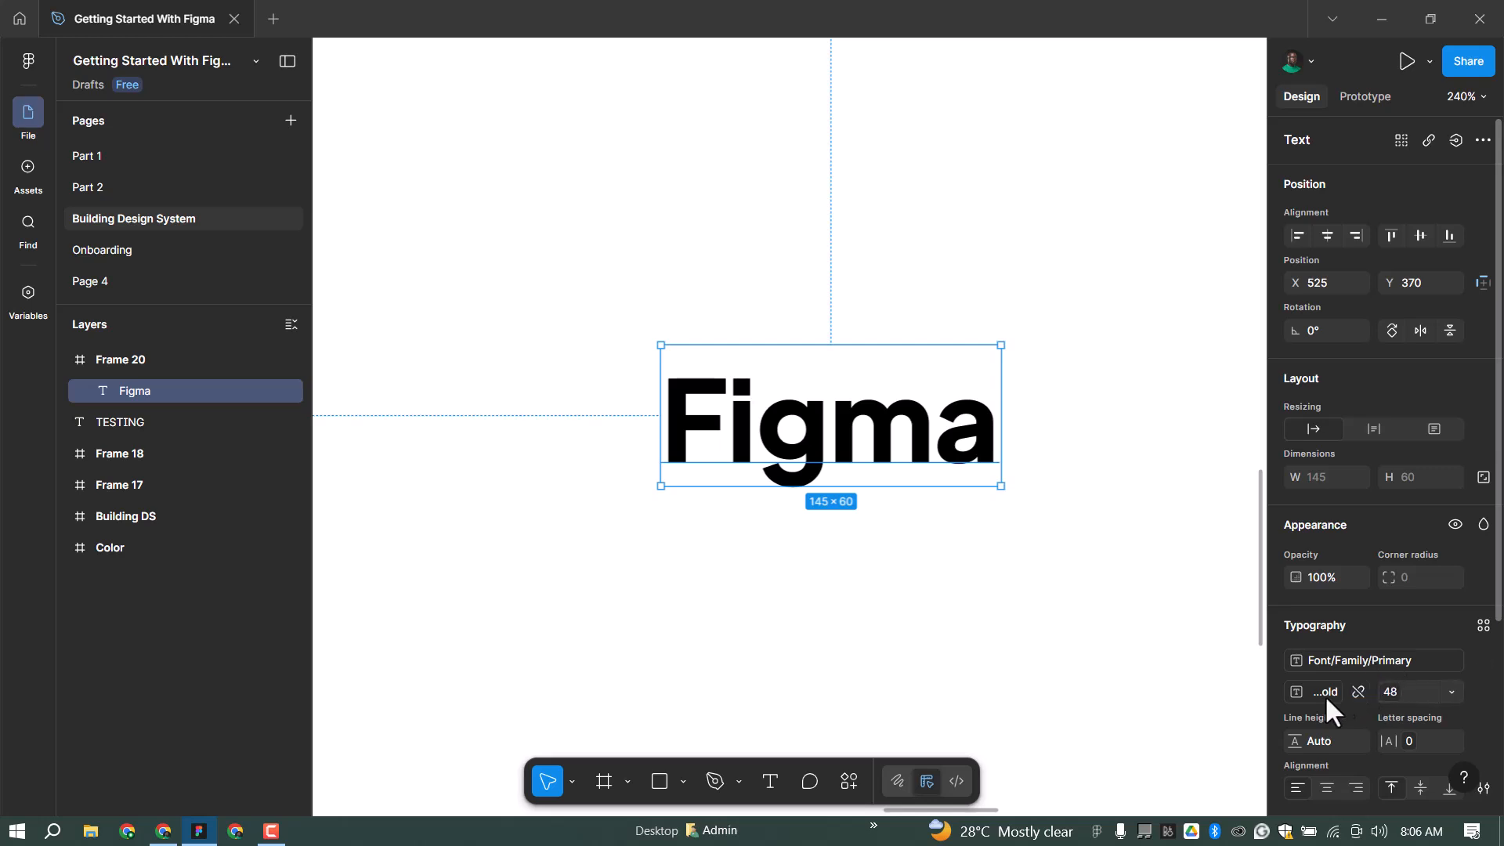
pyautogui.click(1389, 694)
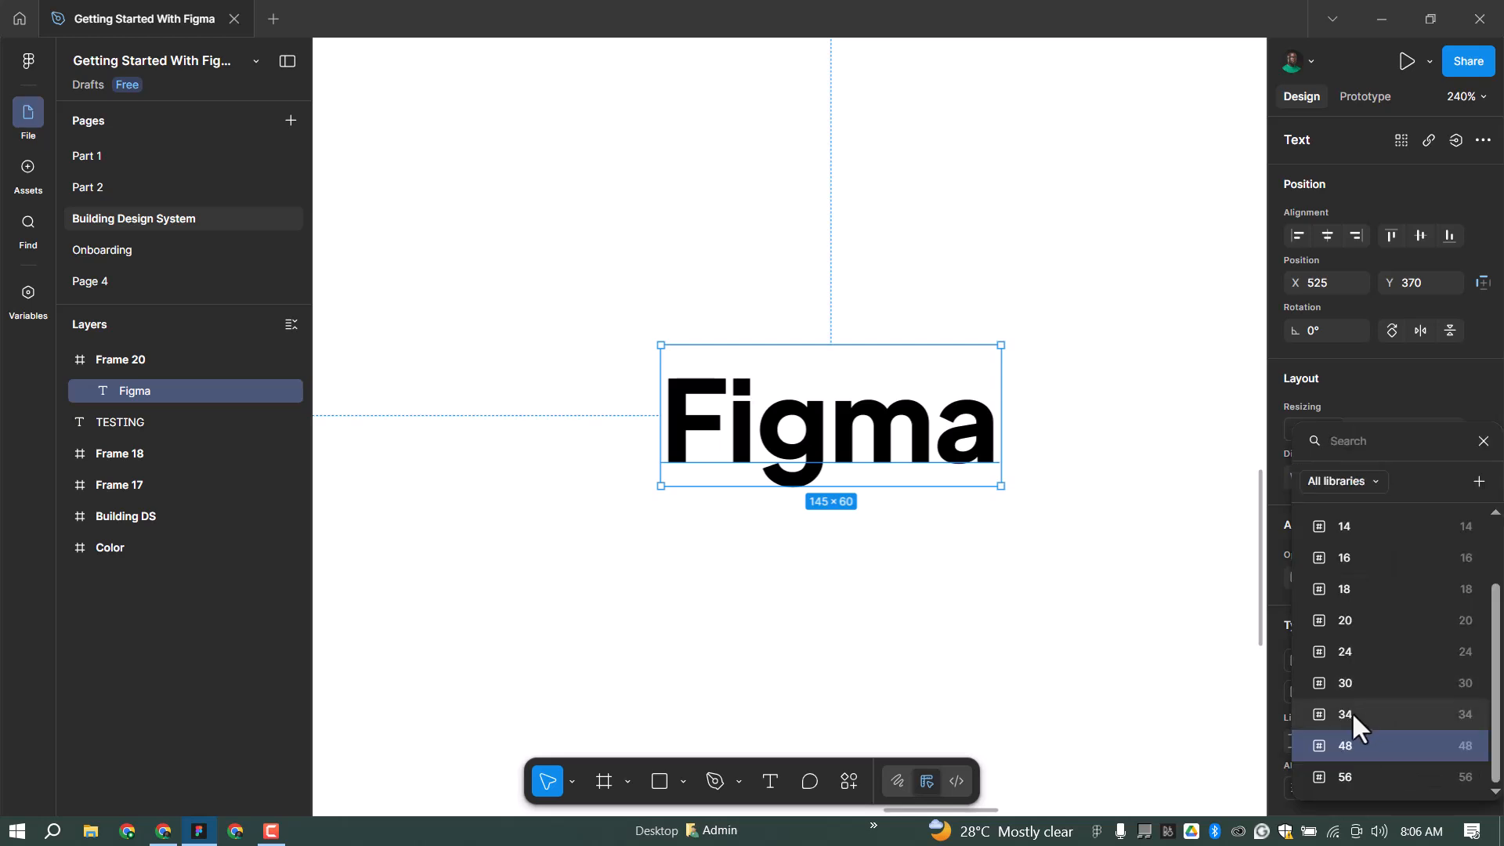
pyautogui.click(1354, 712)
# Step: Create a text style named "Heading 2" from the Figma text and deselect the text
pyautogui.click(1483, 625)
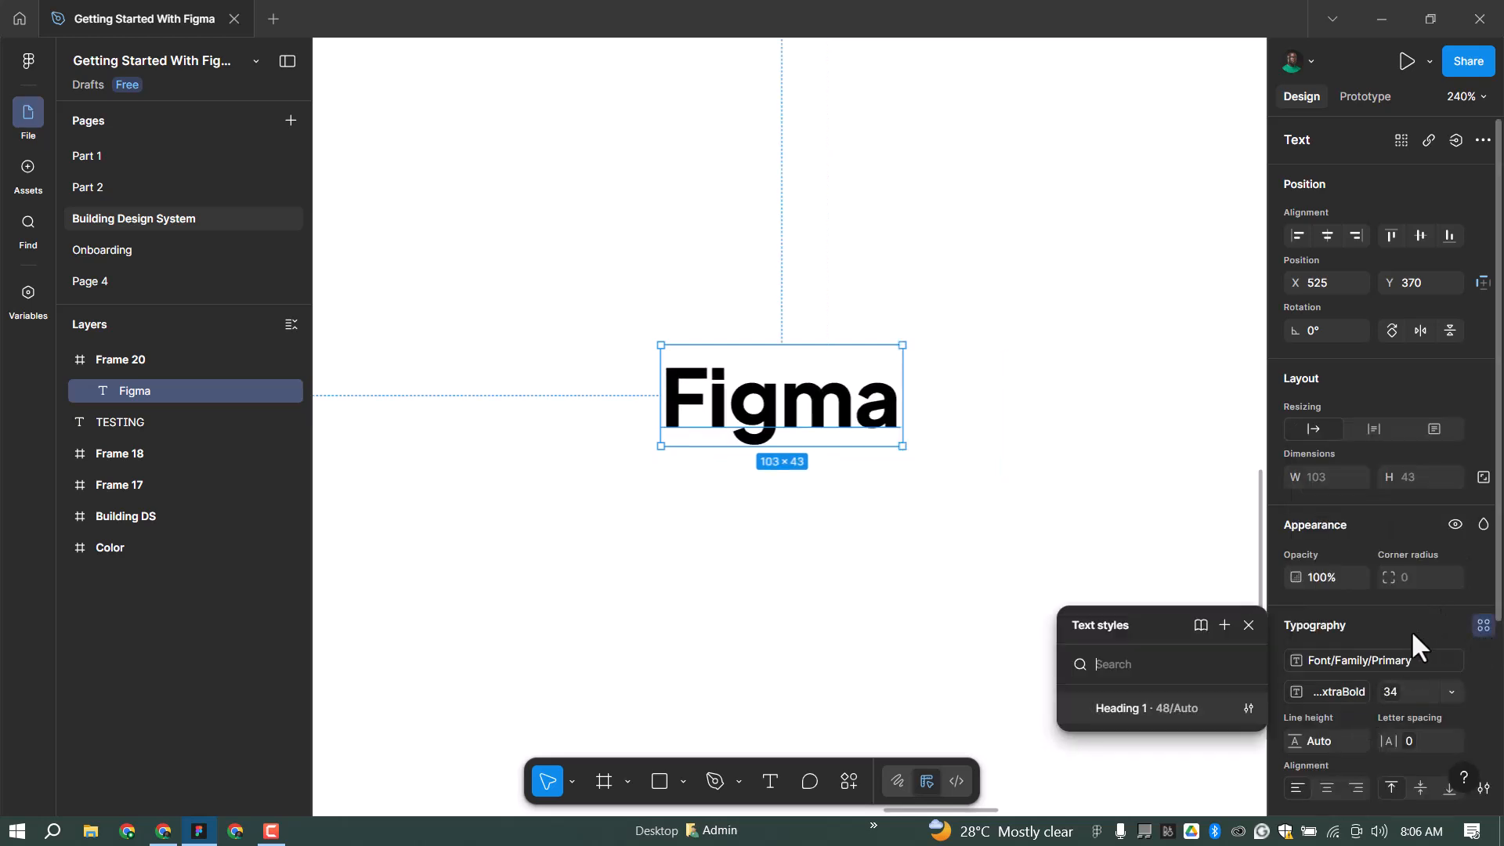
pyautogui.click(1224, 625)
pyautogui.write('Heading 2')
pyautogui.click(1008, 781)
pyautogui.press('Escape')
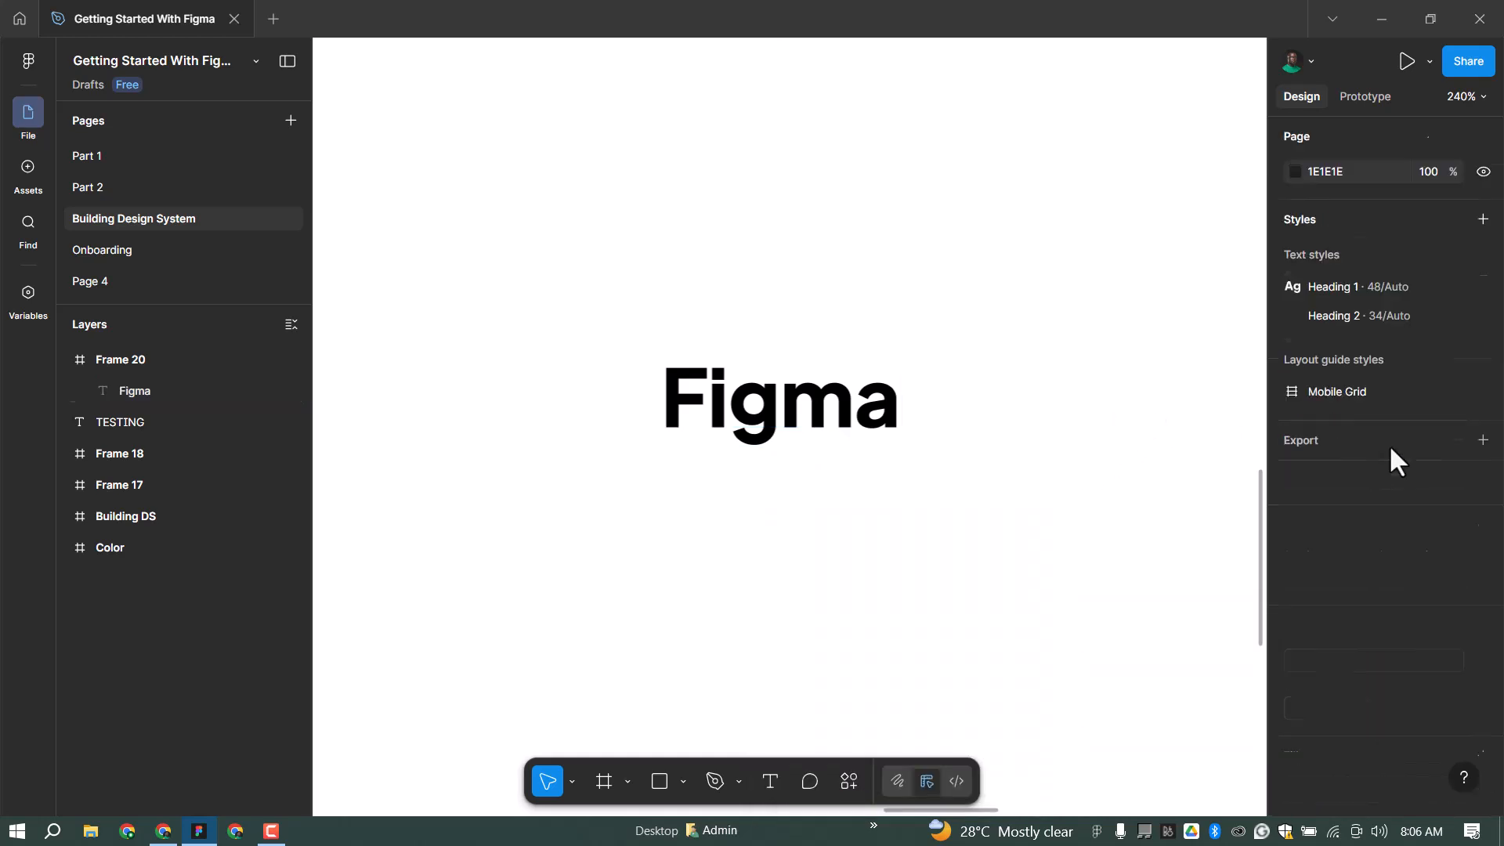
# Step: Detach the Heading 2 style from the Figma text and apply the font size variable 30
pyautogui.click(889, 391)
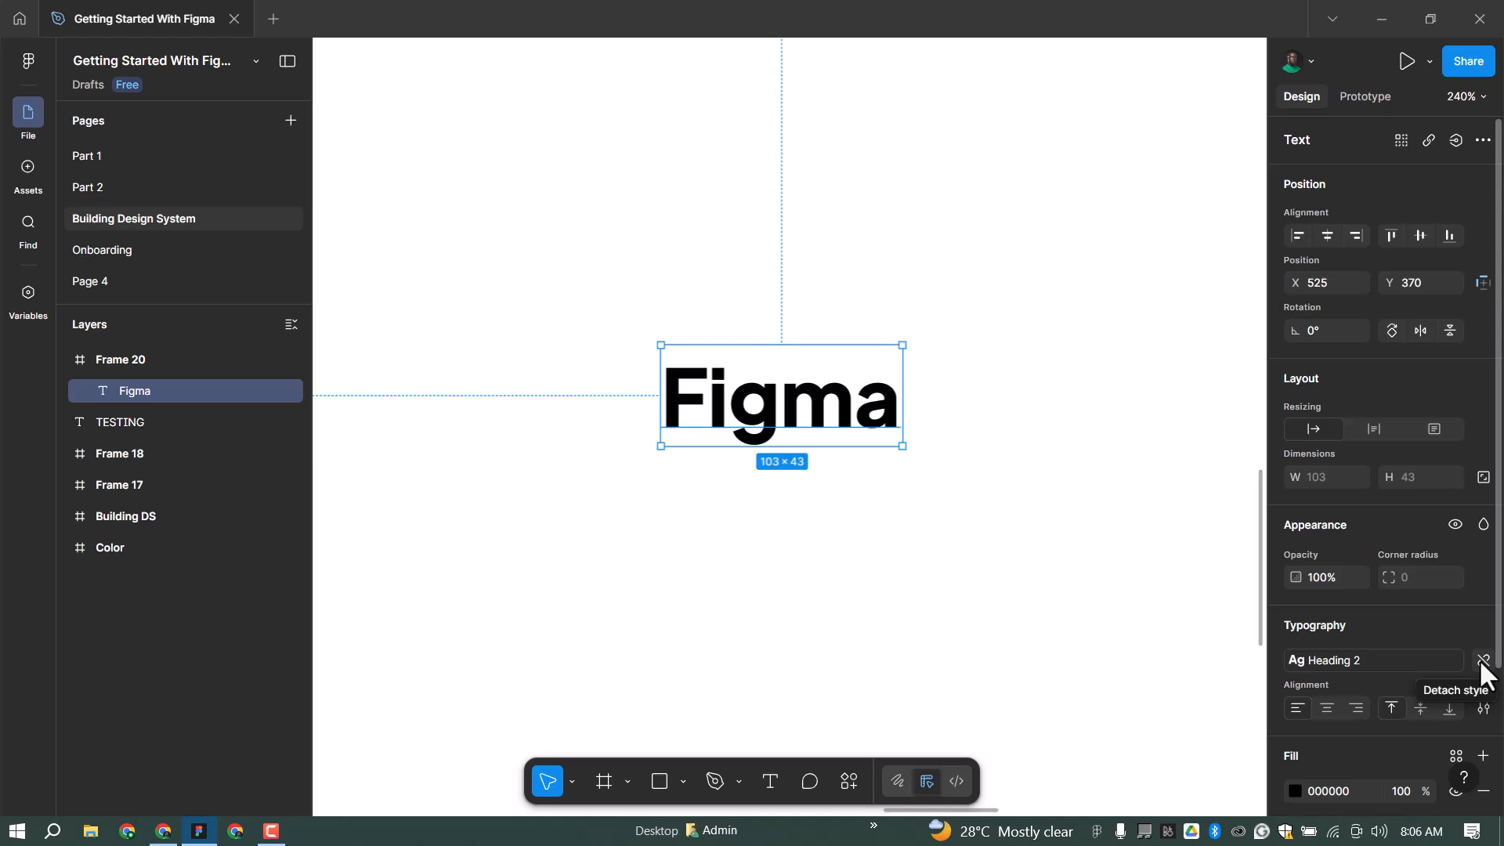
pyautogui.click(1482, 662)
pyautogui.click(1392, 697)
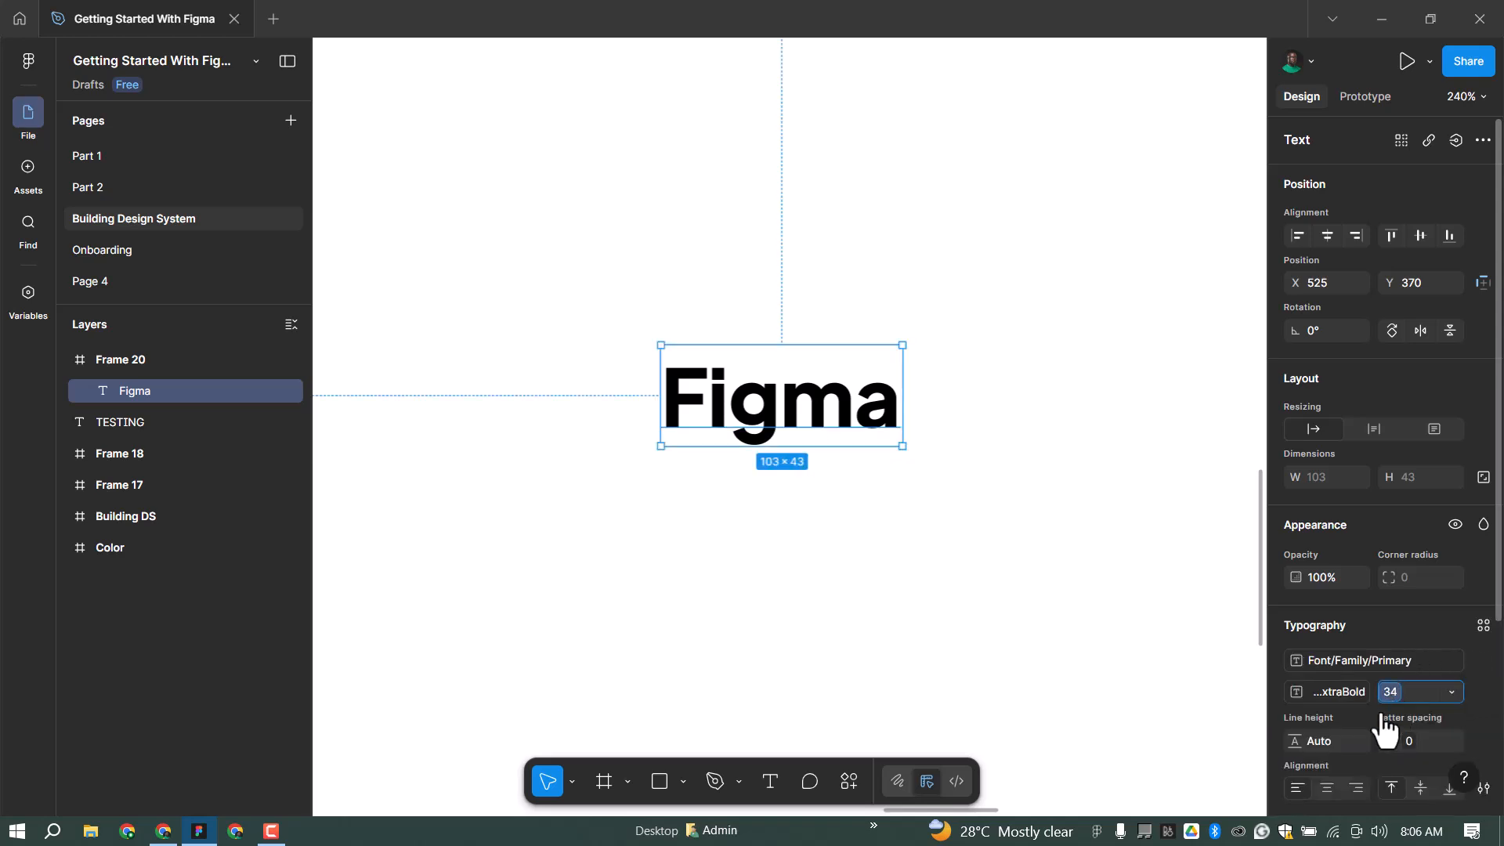
pyautogui.click(1341, 678)
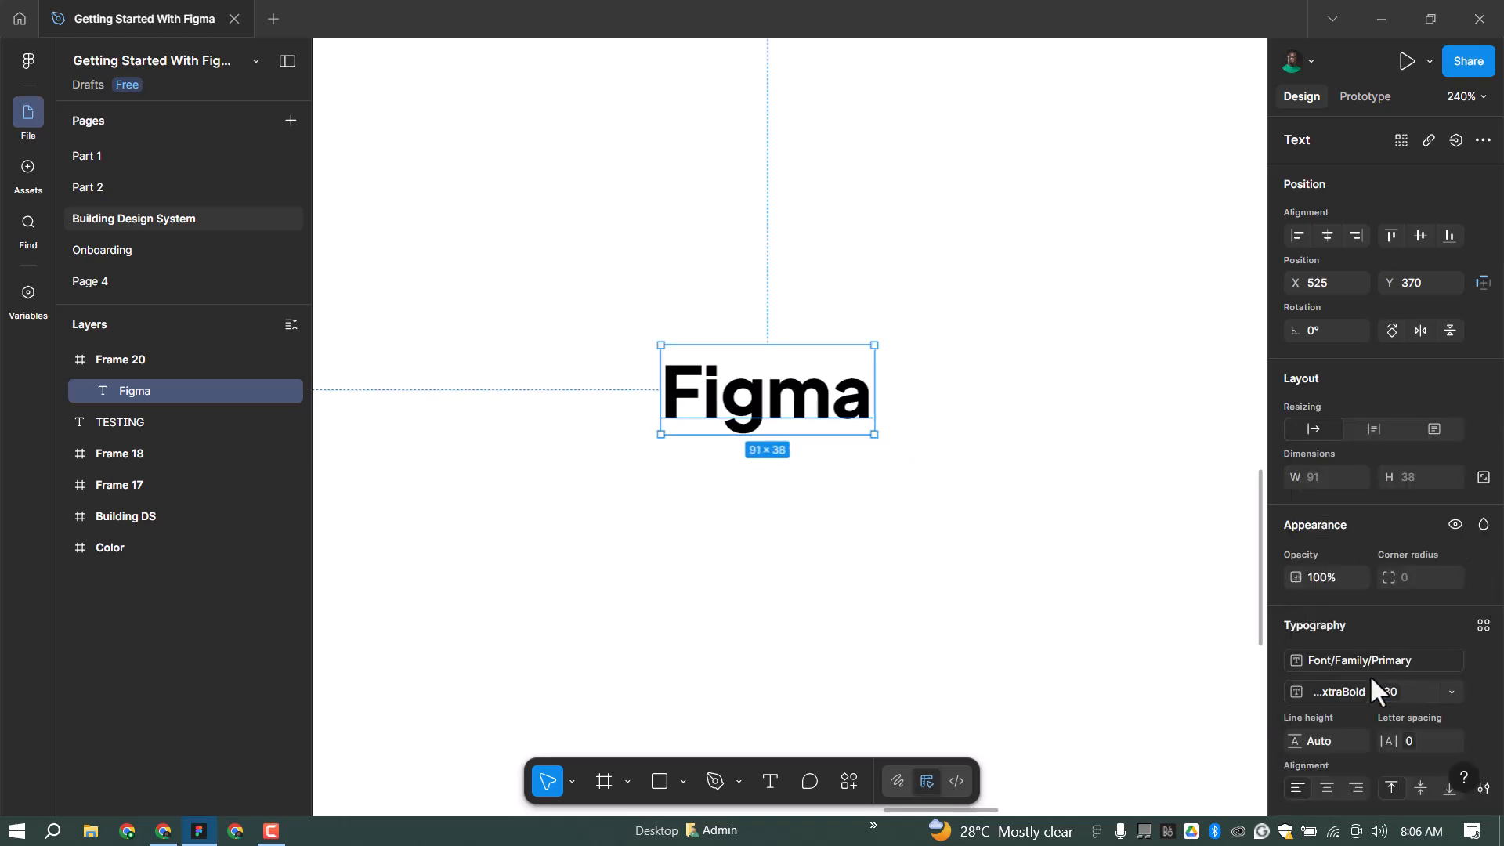
# Step: Create a text style named "Heading 3" from the Figma text
pyautogui.click(1483, 626)
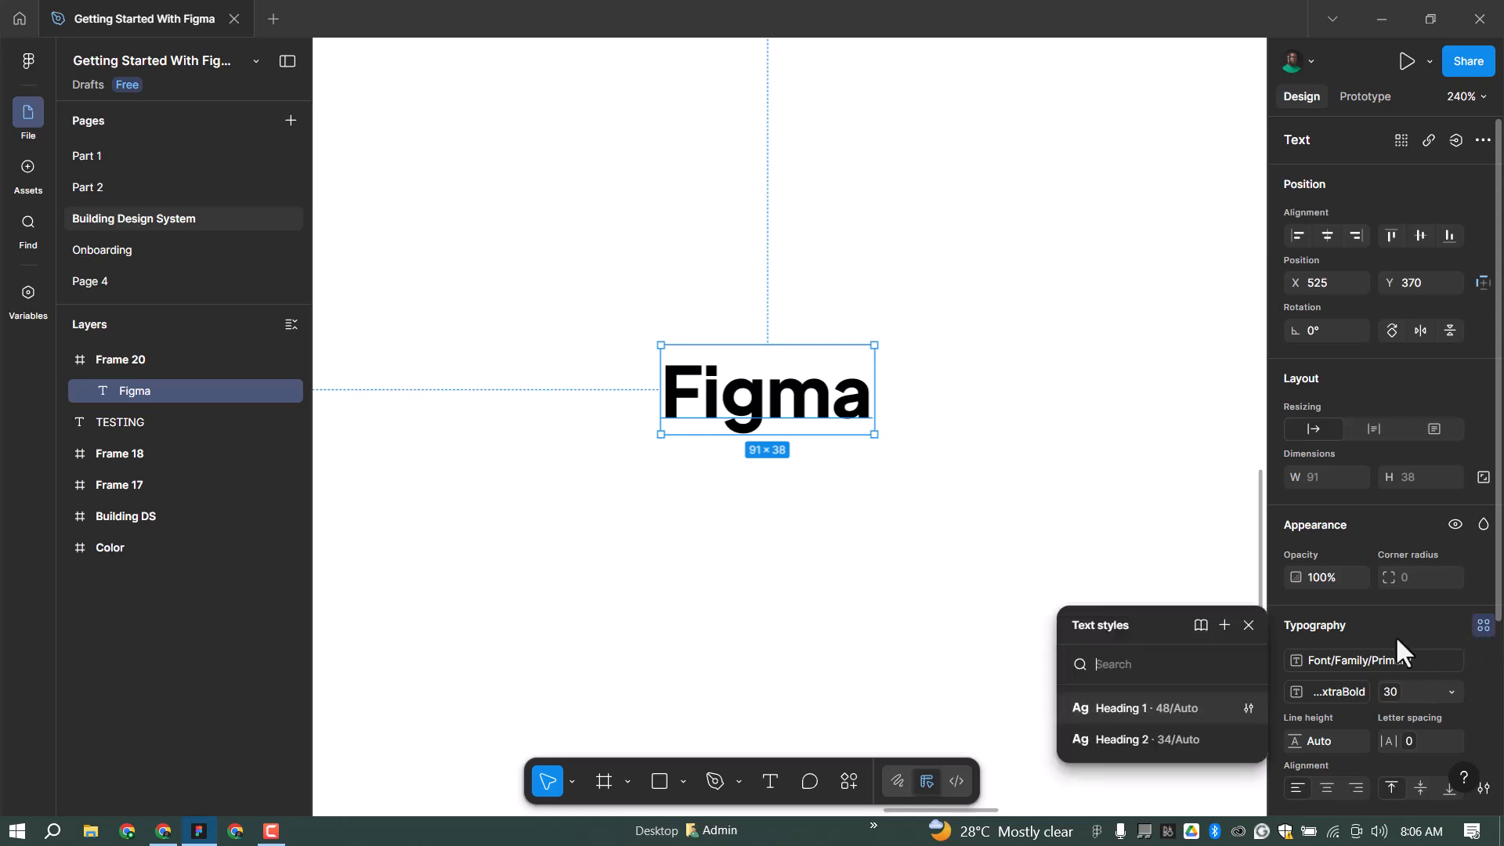
pyautogui.click(1225, 624)
pyautogui.write('Ha')
pyautogui.press('BackSpace')
pyautogui.write('e')
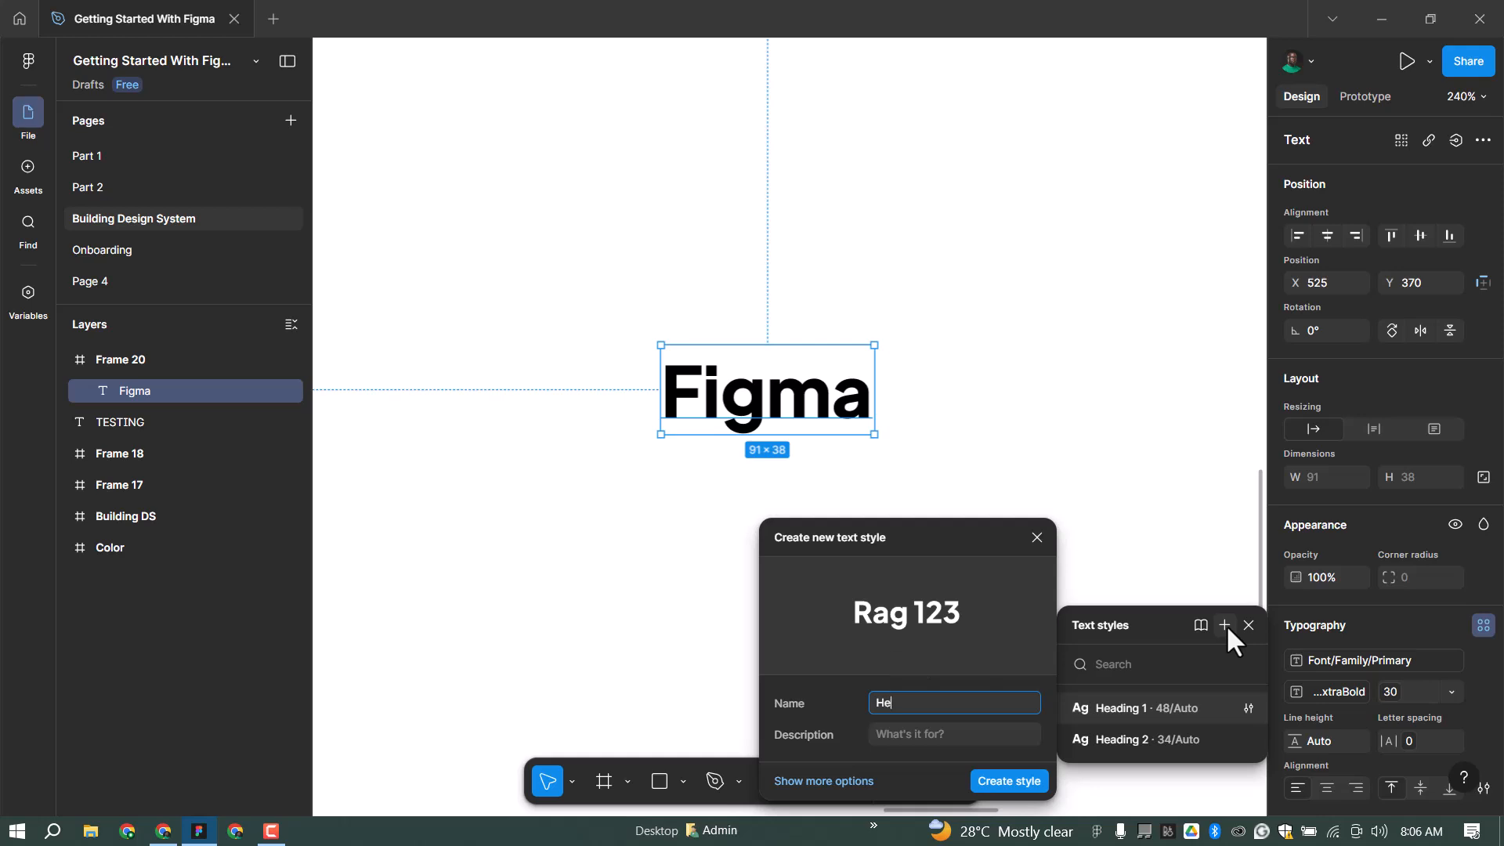
pyautogui.write('ading 3')
pyautogui.hotkey('ctrl', 'a')
pyautogui.hotkey('ctrl', 'c')
pyautogui.press('Return')
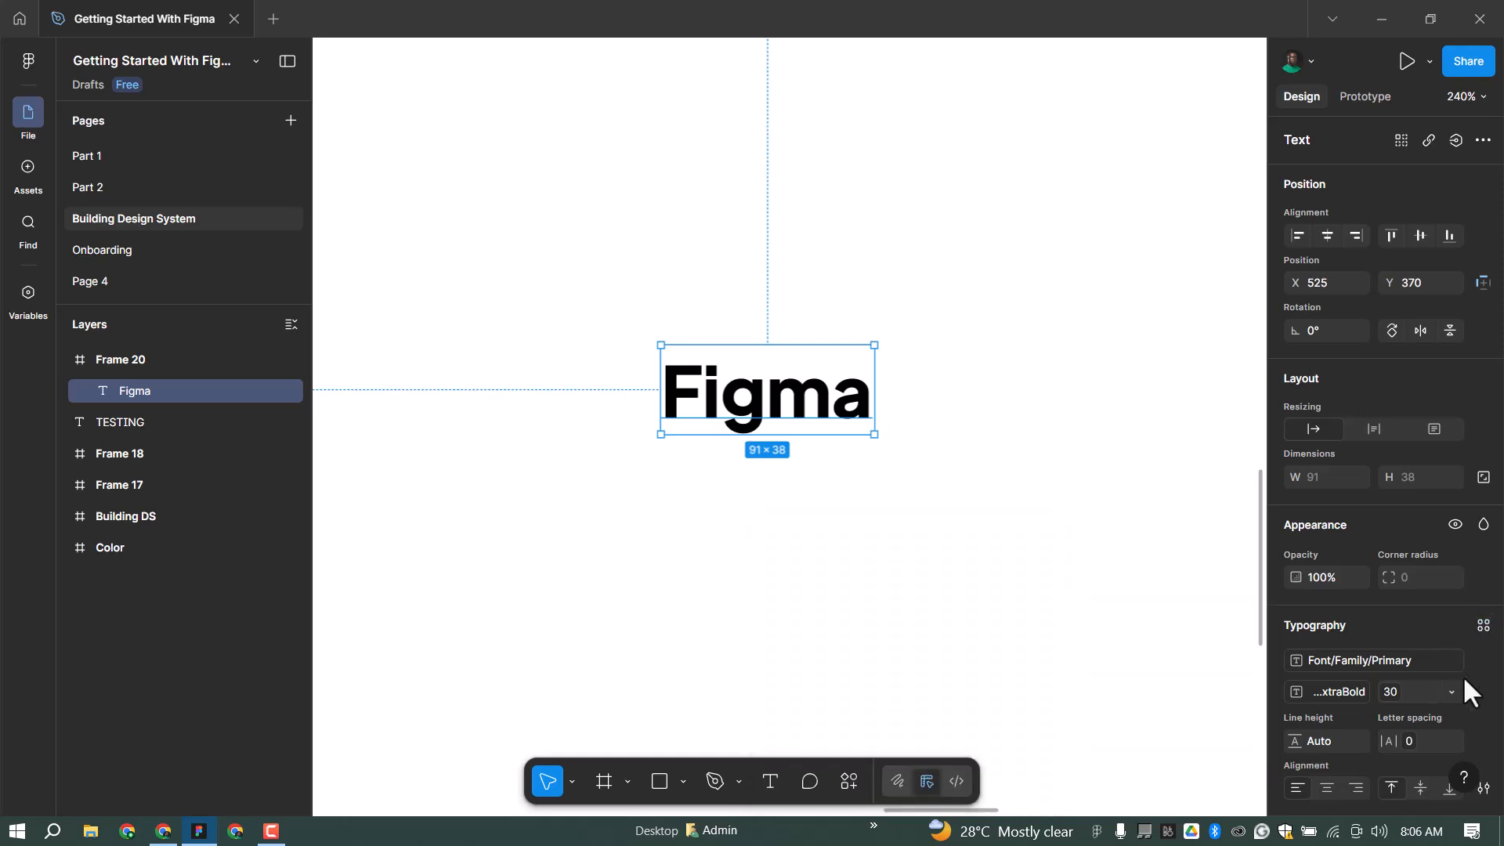
# Step: Detach the Heading 3 style from the Figma text and apply the font size variable 24
pyautogui.hotkey('ctrl', 'z')
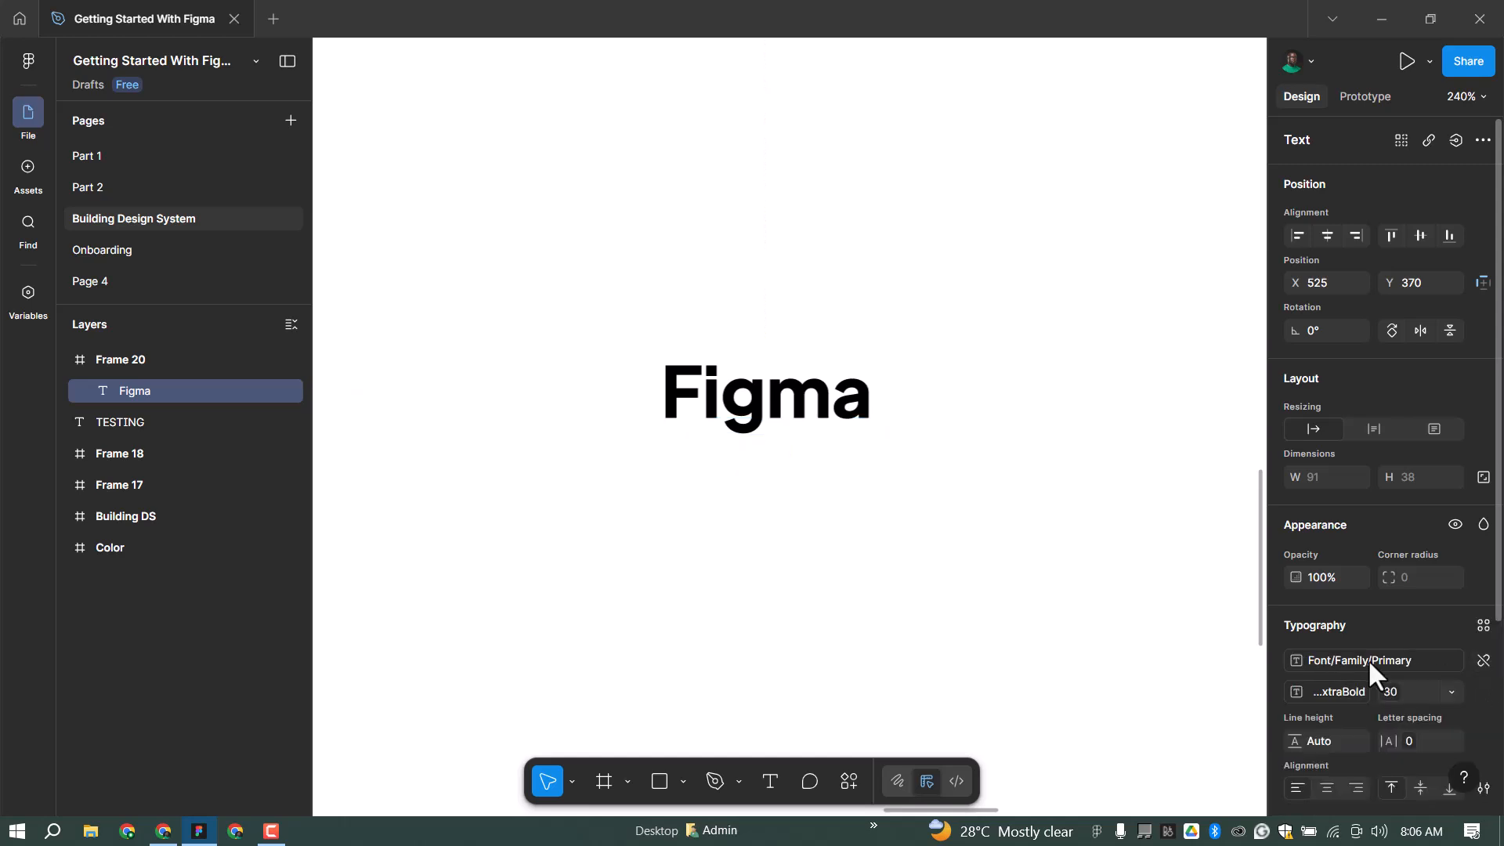
pyautogui.click(1382, 696)
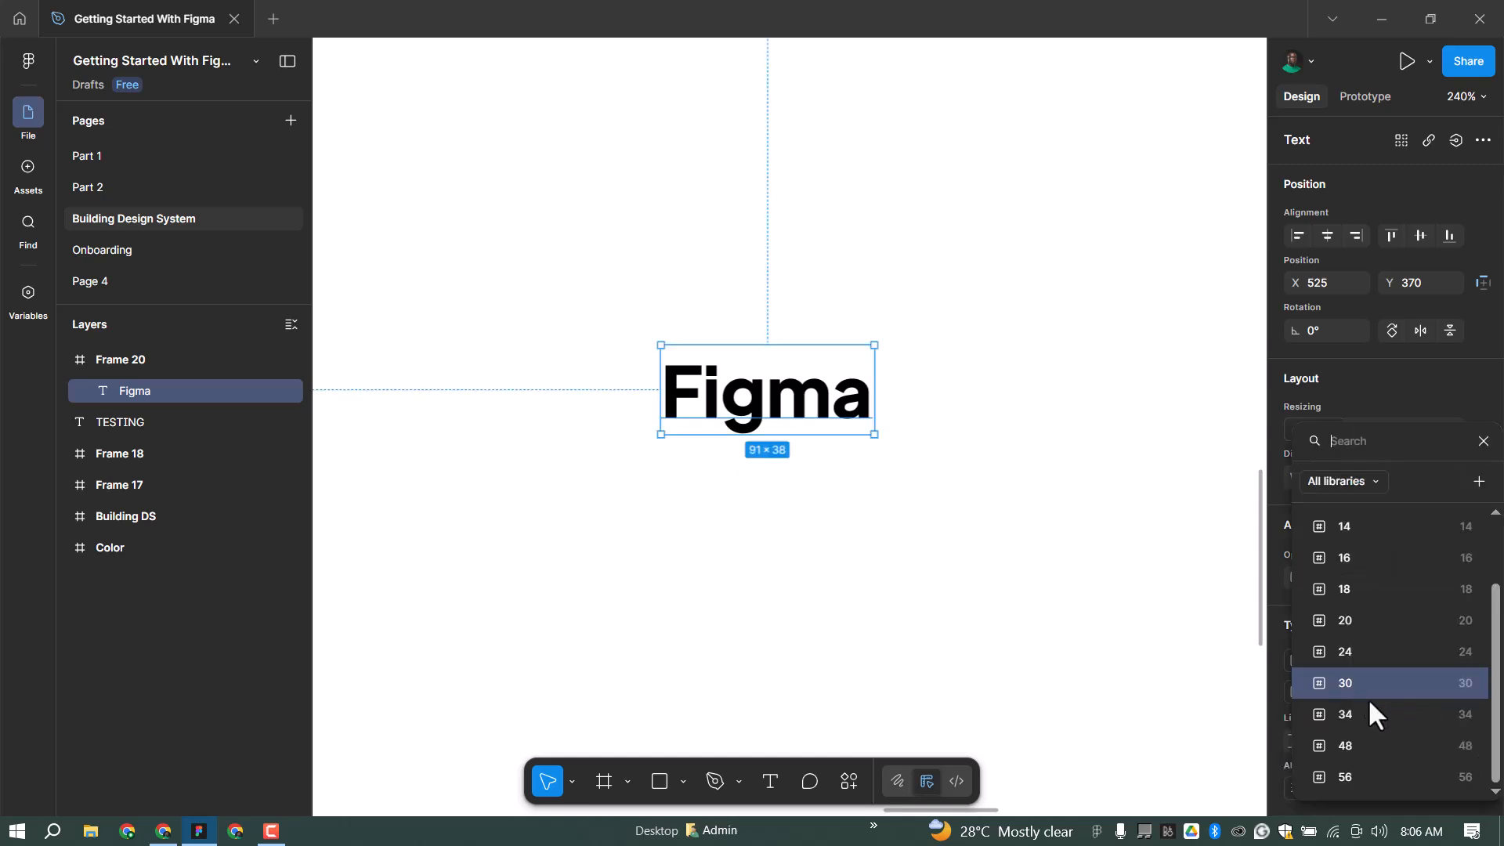
pyautogui.click(1363, 650)
# Step: Create a text style named "Heading 4" from the Figma text
pyautogui.click(1478, 624)
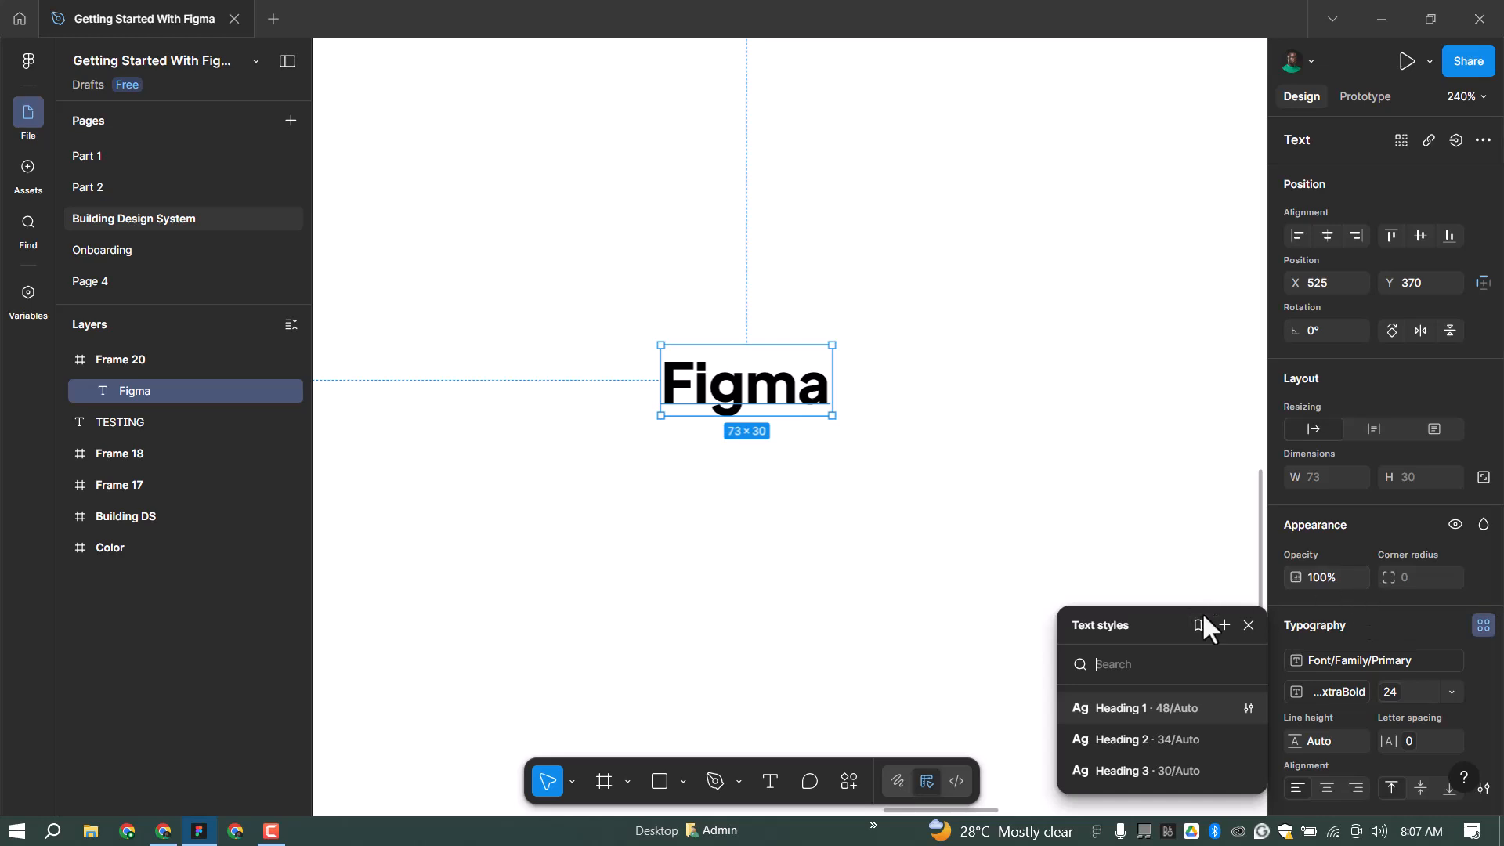
pyautogui.click(1227, 624)
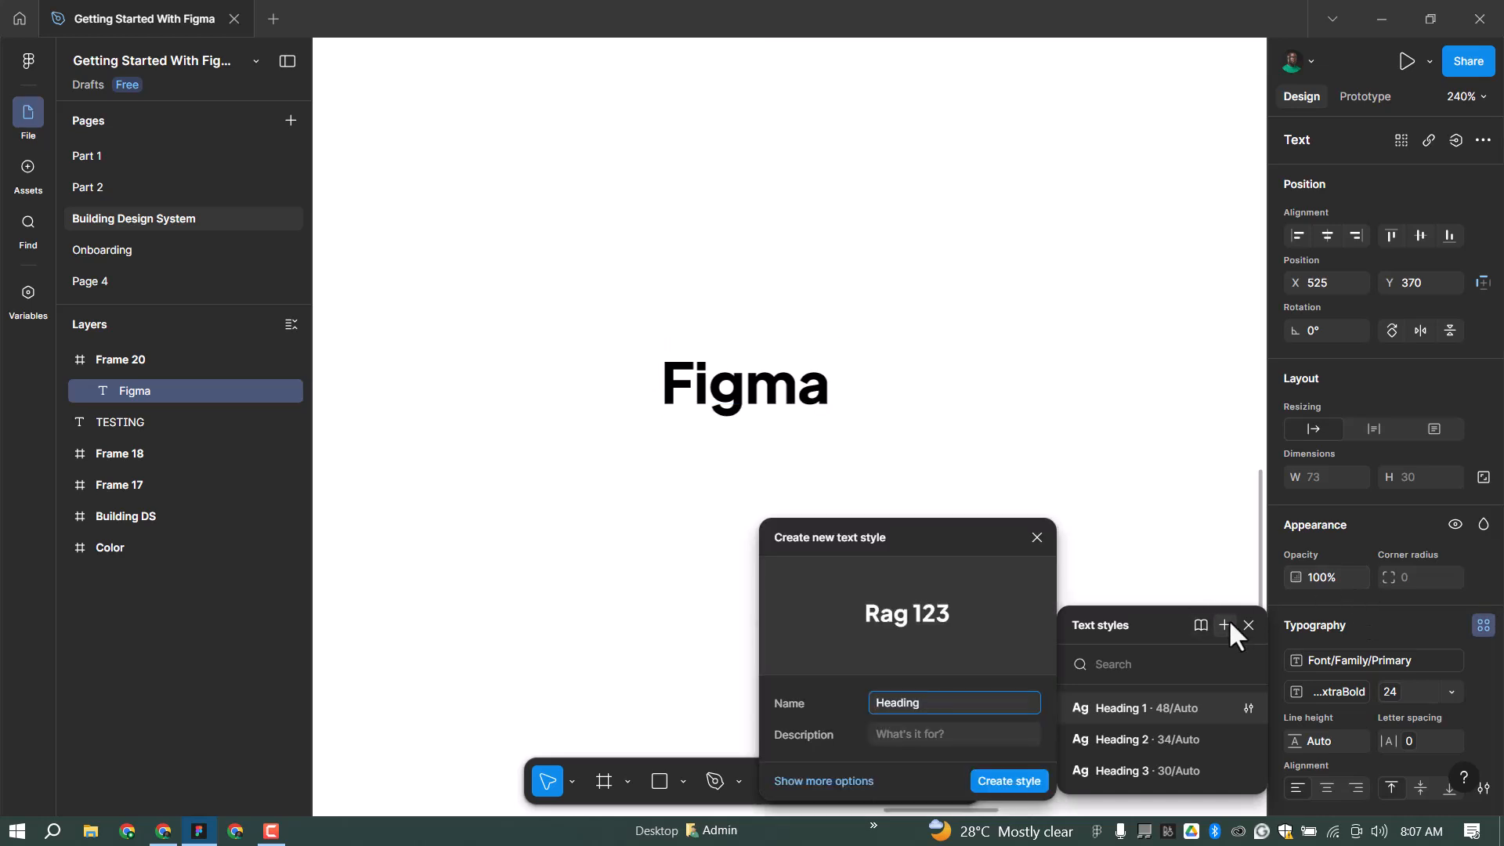
pyautogui.press('BackSpace')
pyautogui.write('4')
pyautogui.press('Return')
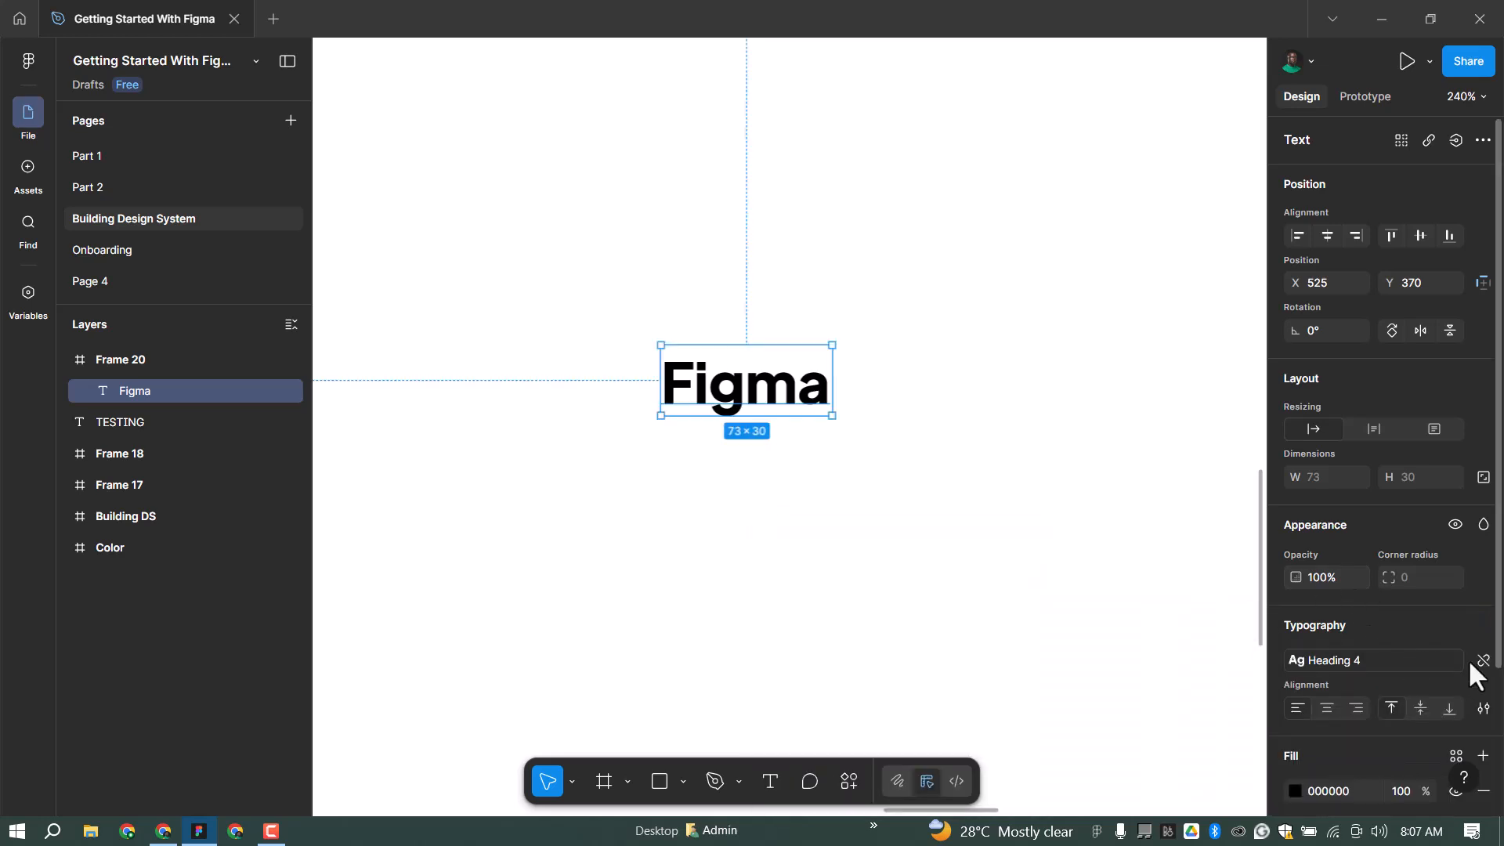
# Step: Detach the Heading 4 style from the Figma text and apply the font size variable 20
pyautogui.click(1481, 663)
pyautogui.click(1391, 692)
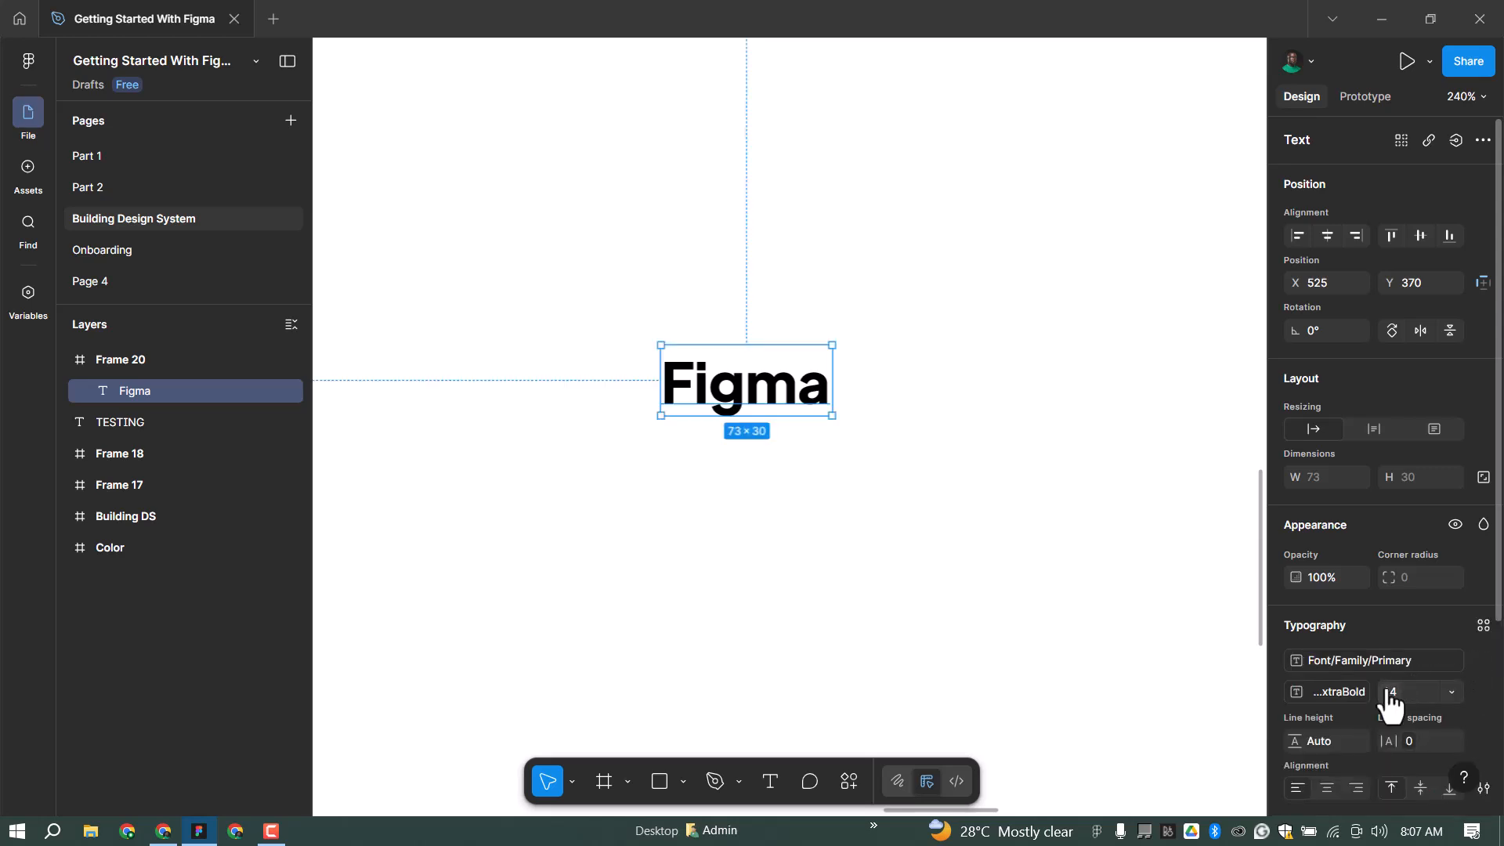
pyautogui.click(1366, 643)
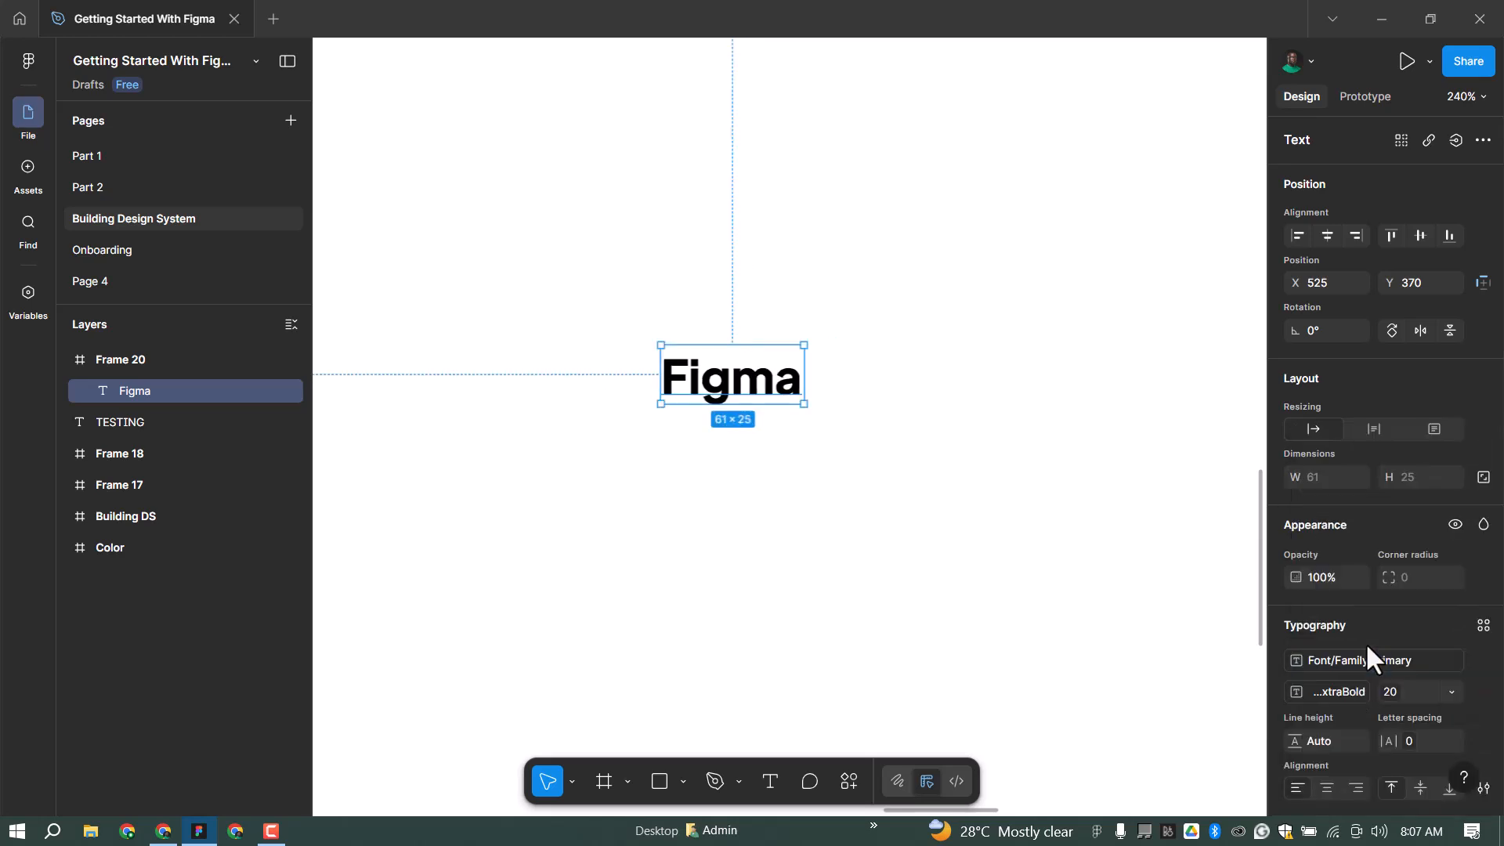
# Step: Create a text style named "Heading 5" from the Figma text
pyautogui.click(1481, 625)
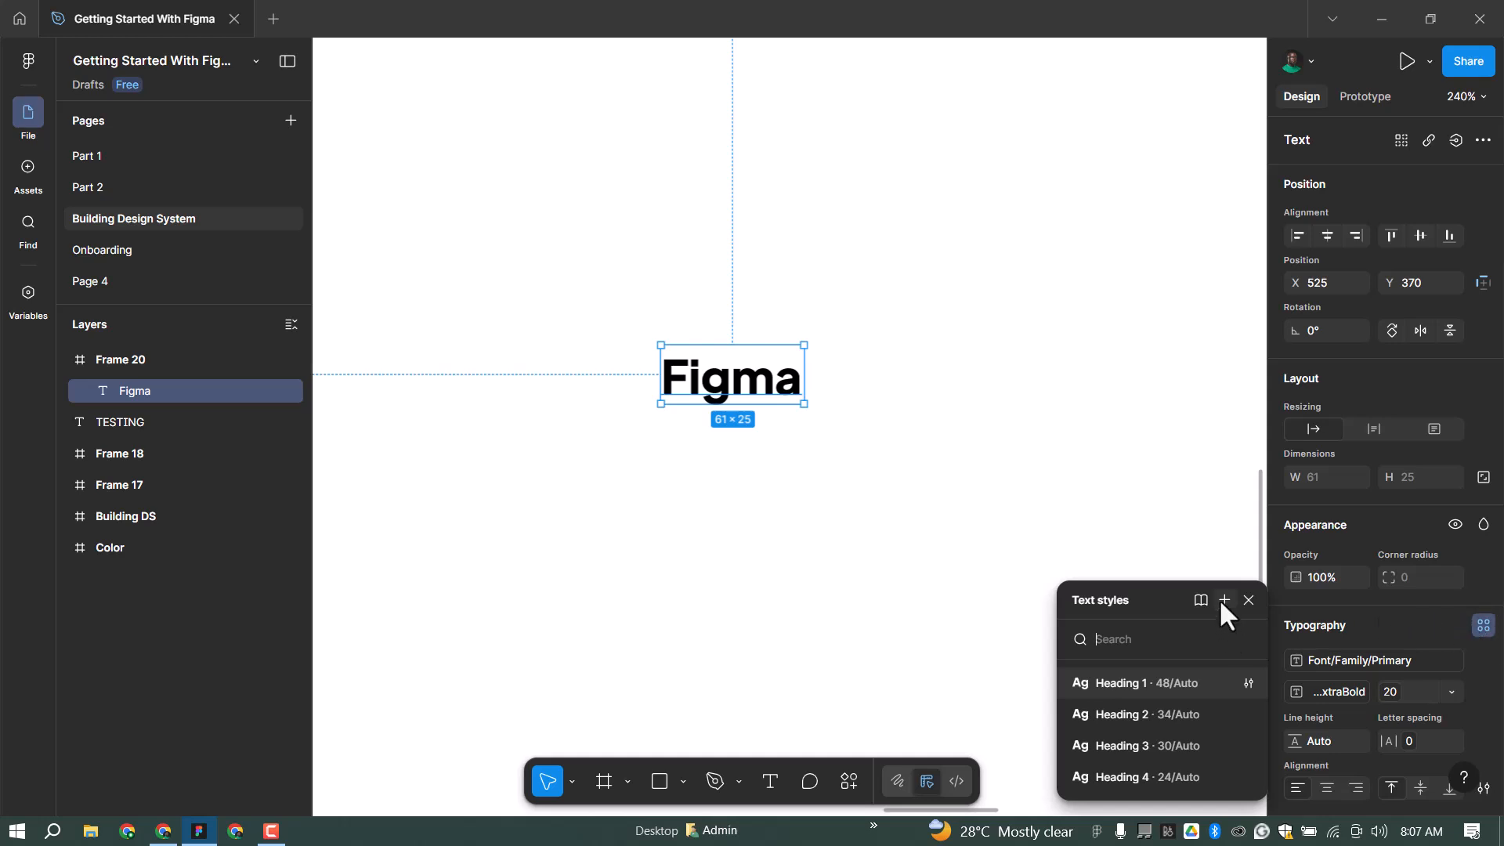
pyautogui.hotkey('ctrl', 'v')
pyautogui.press('BackSpace')
pyautogui.write('5')
pyautogui.press('Return')
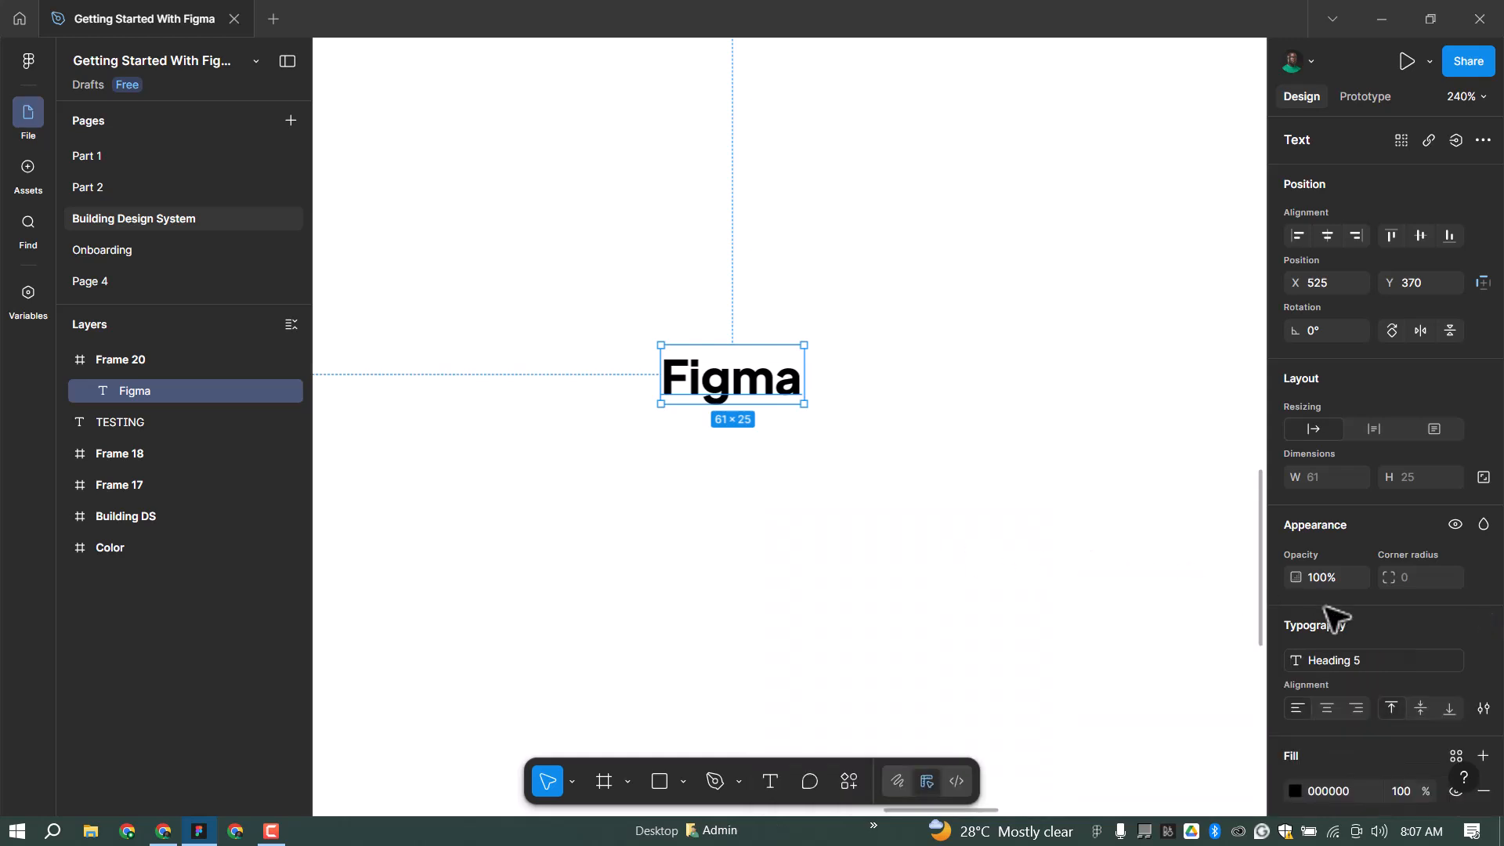
# Step: Detach the Heading 5 style from the Figma text and apply the font size variable 18
pyautogui.click(1481, 662)
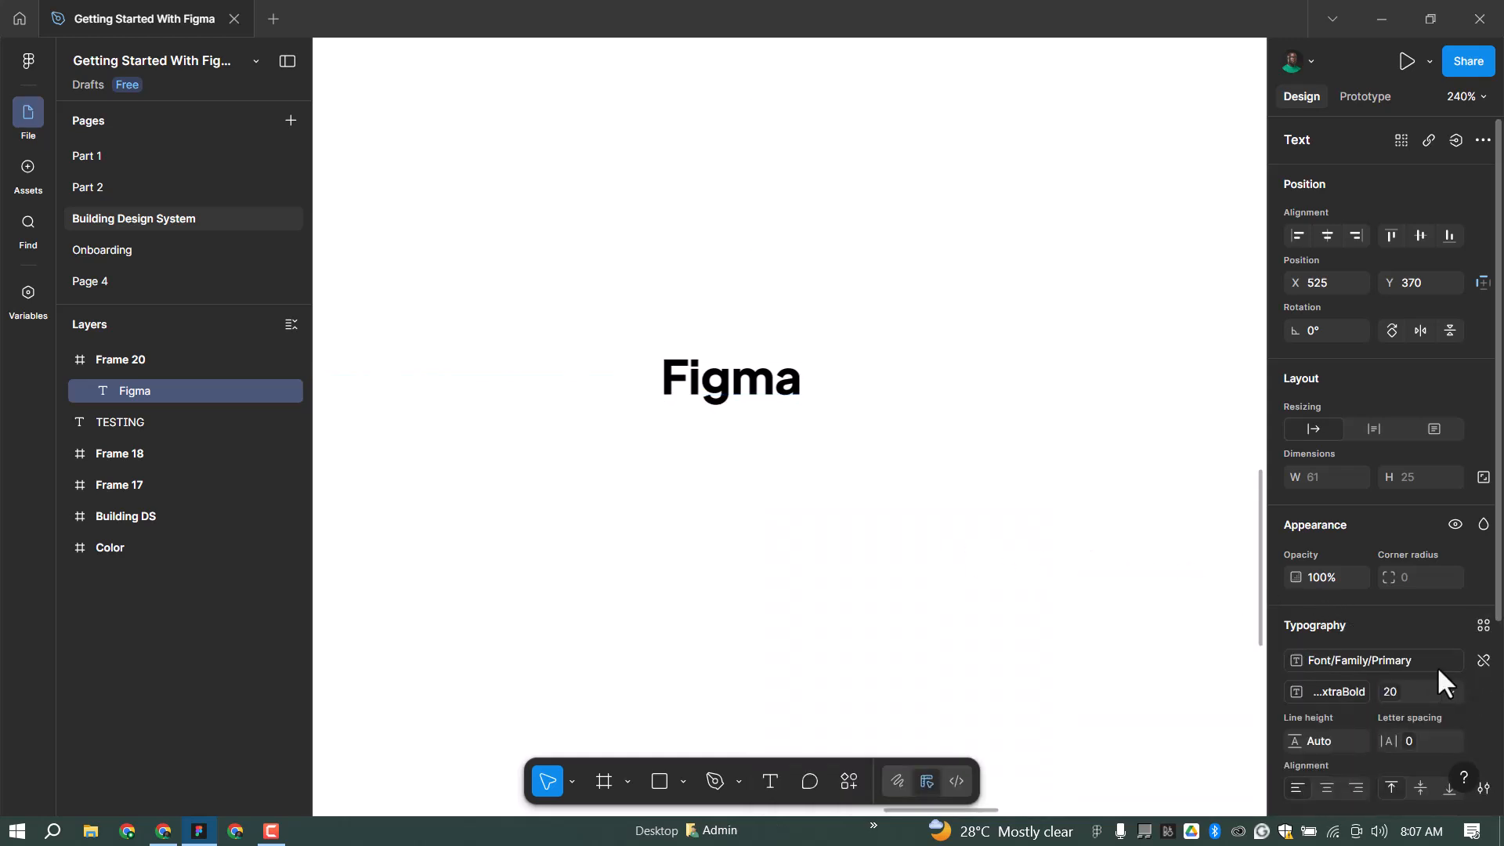
pyautogui.click(1393, 694)
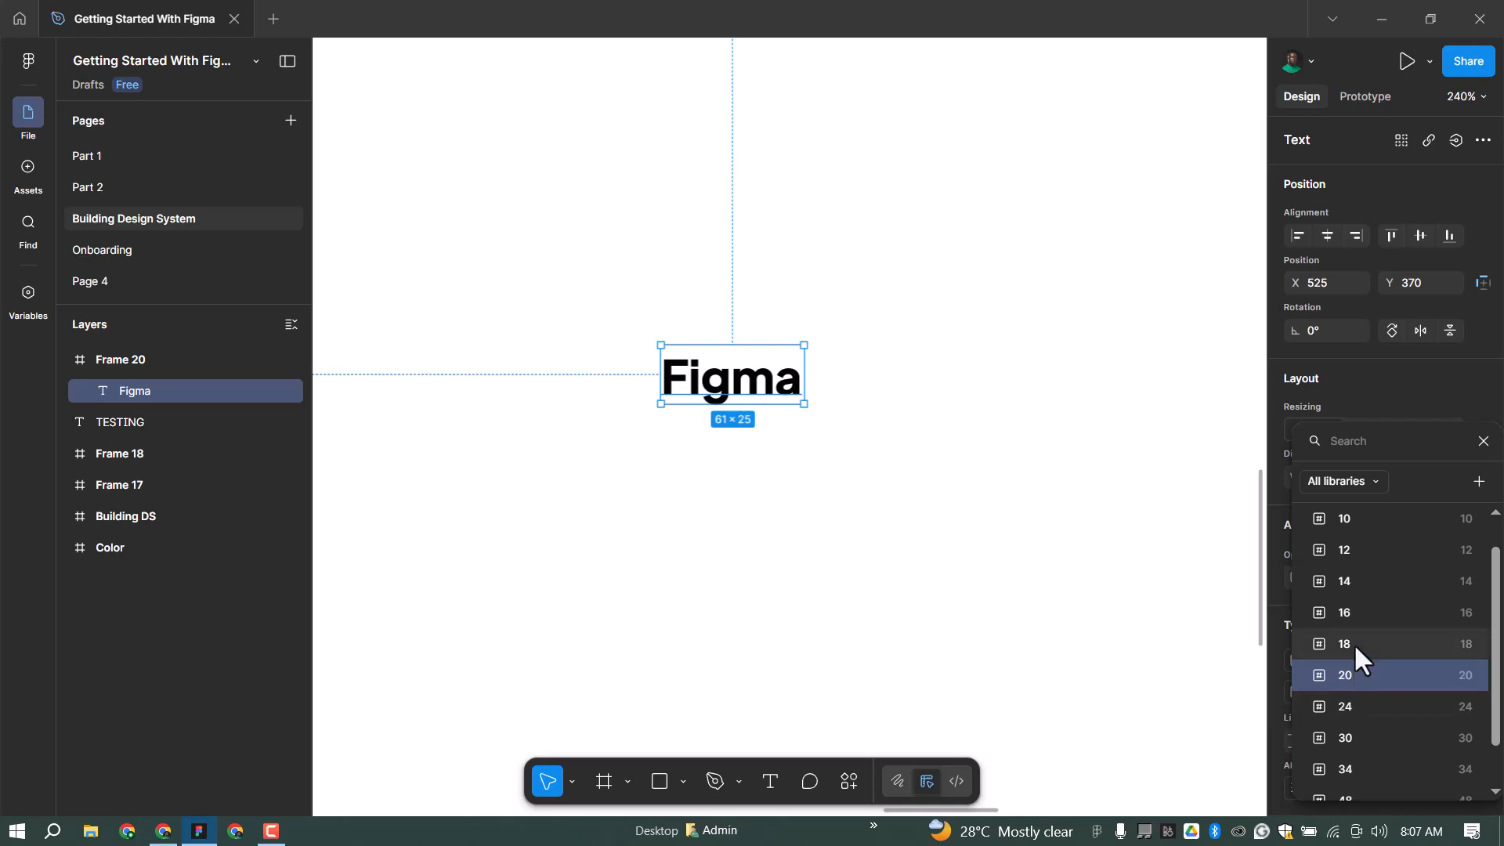
pyautogui.click(1372, 644)
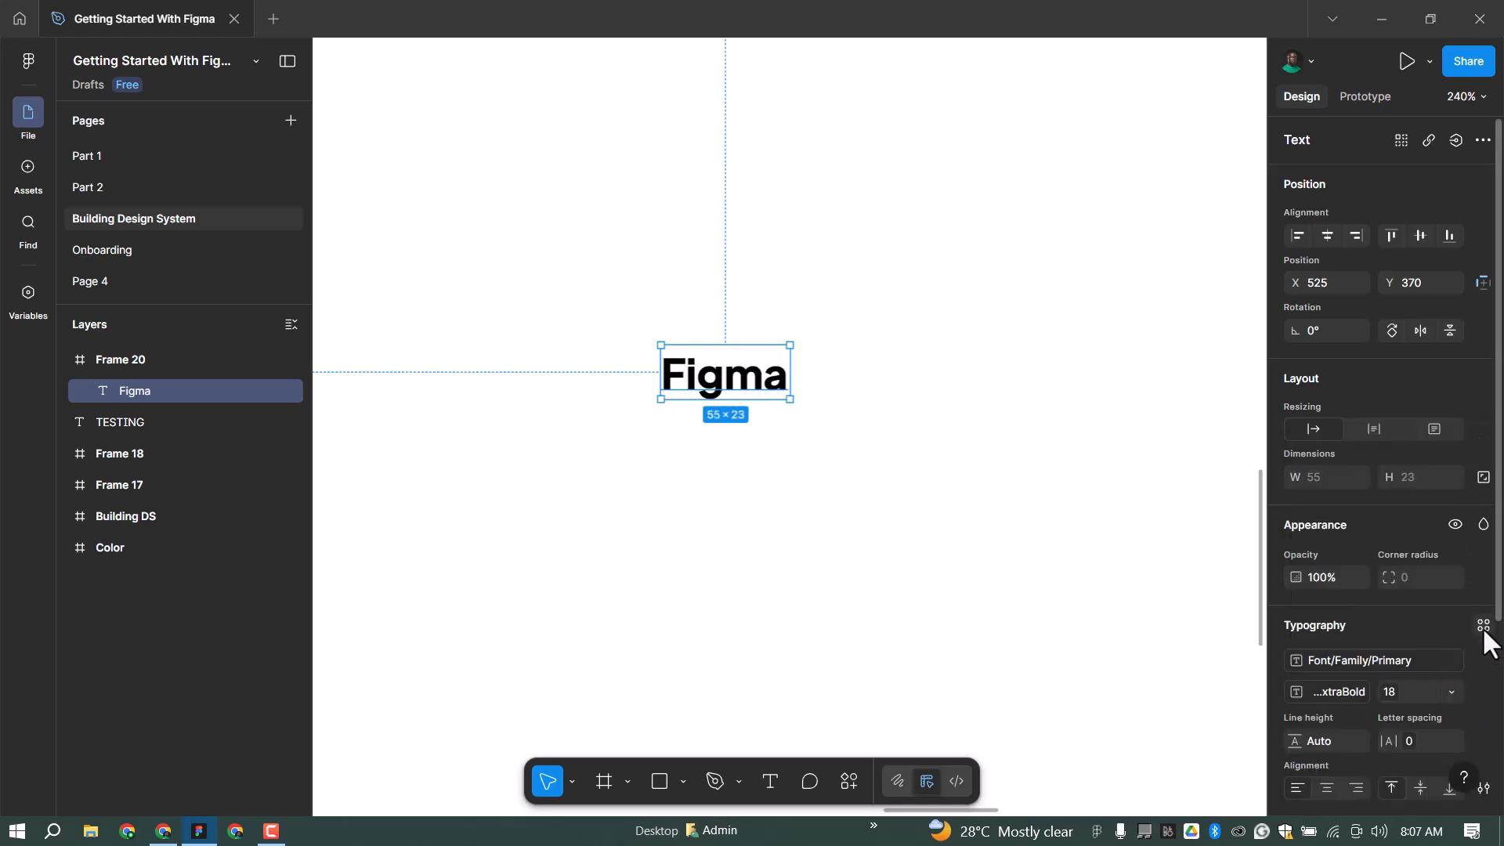
# Step: Create a text style named "Heading 6" from the Figma text and deselect the text
pyautogui.click(1483, 625)
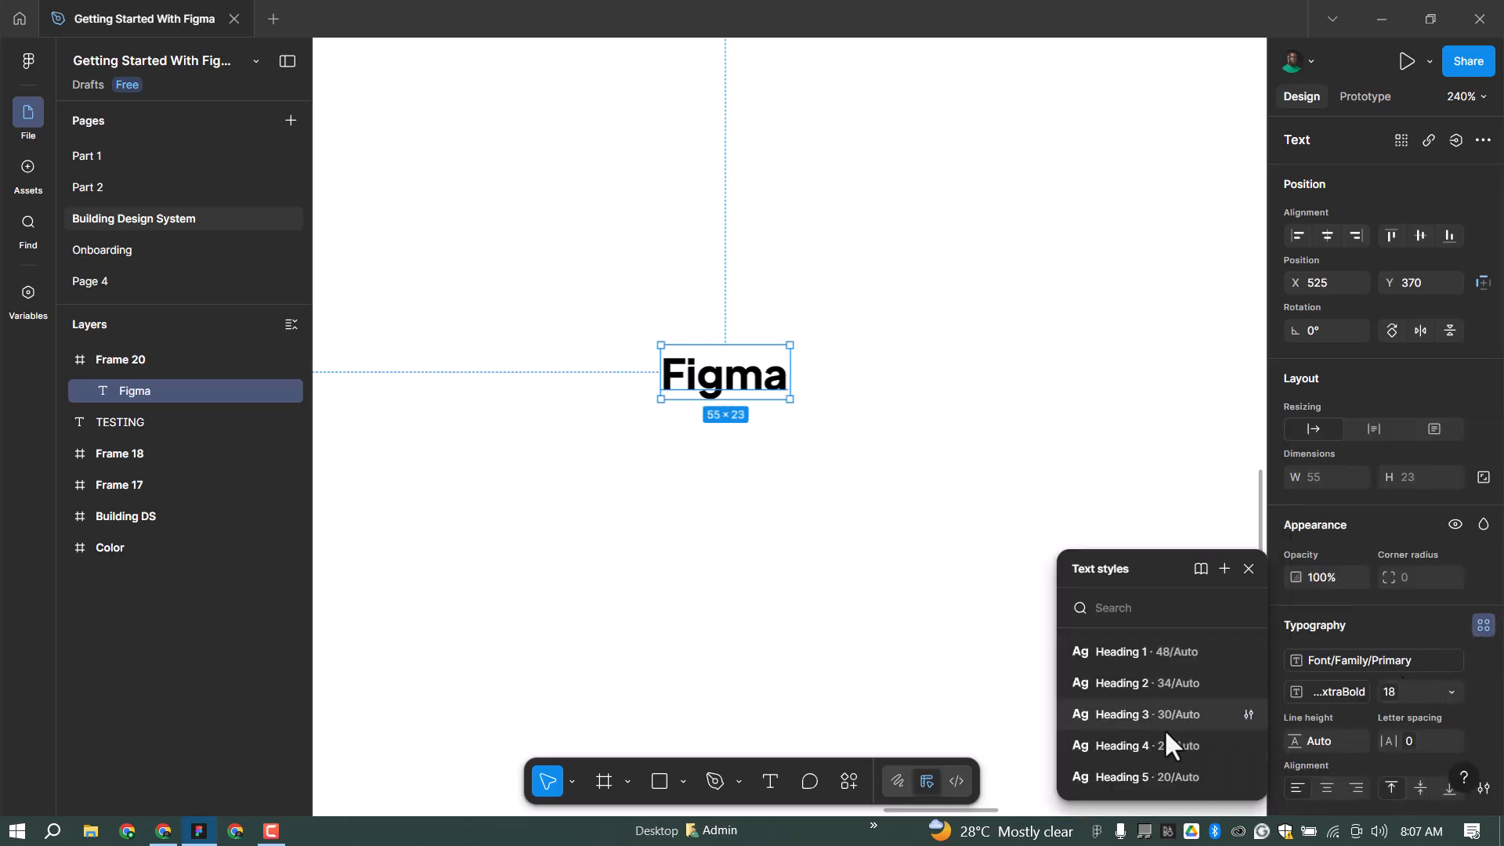
pyautogui.click(1223, 566)
pyautogui.write('Heading 6')
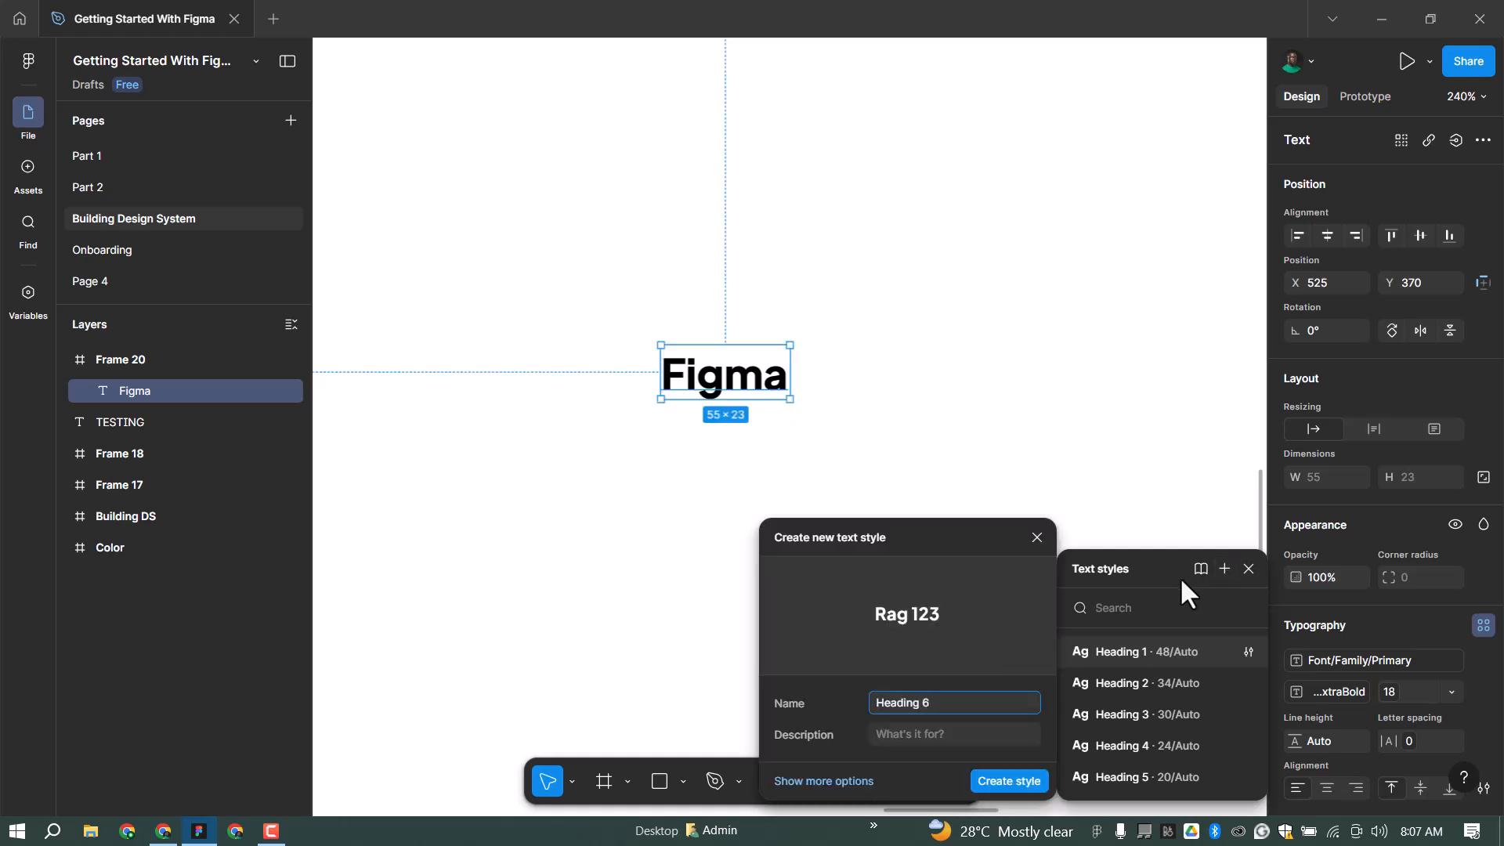
pyautogui.press('Return')
pyautogui.click(1070, 376)
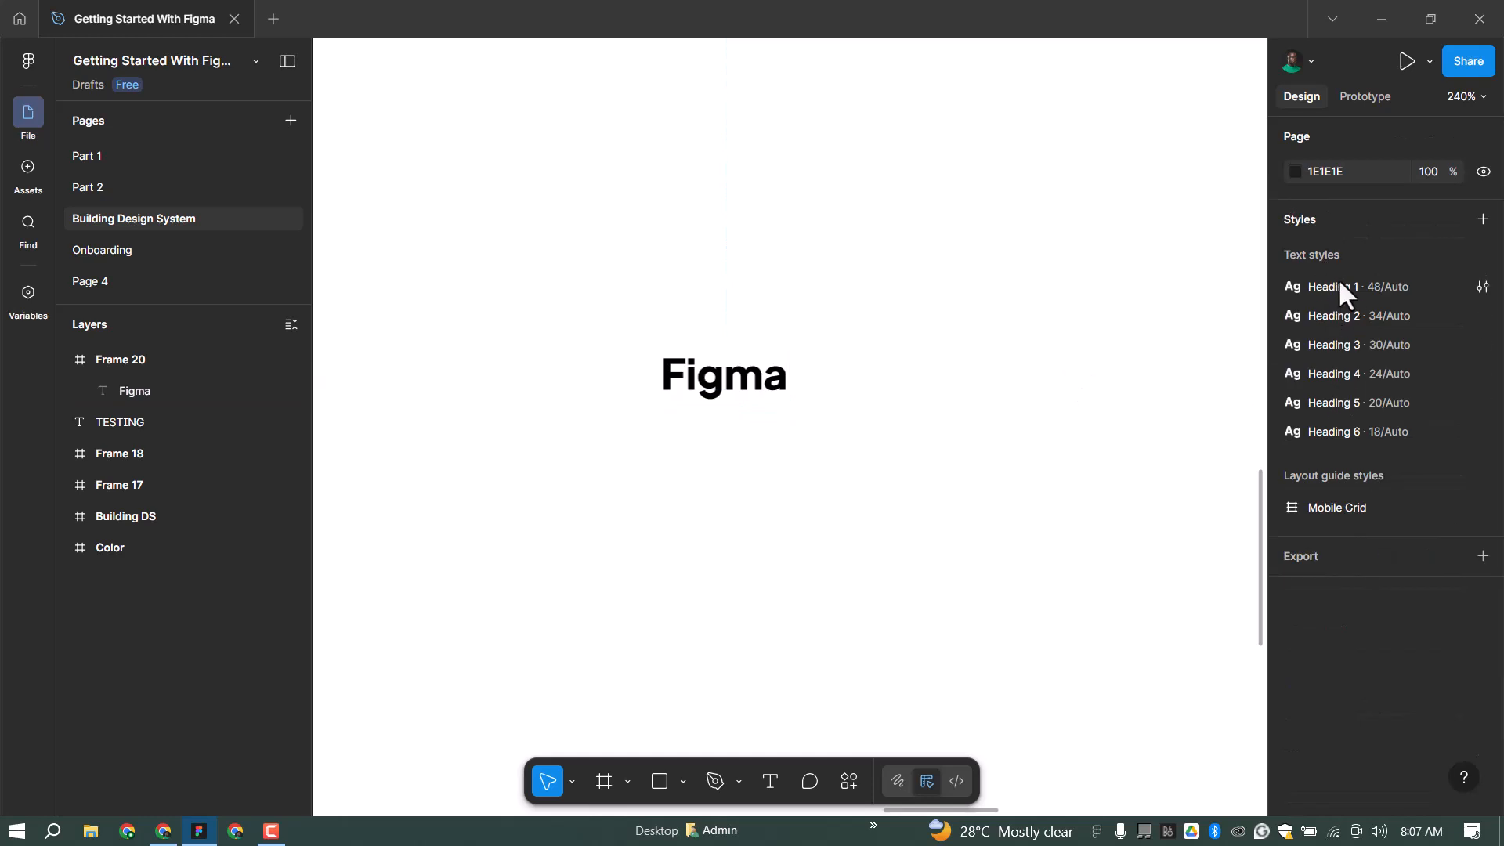
pyautogui.click(764, 372)
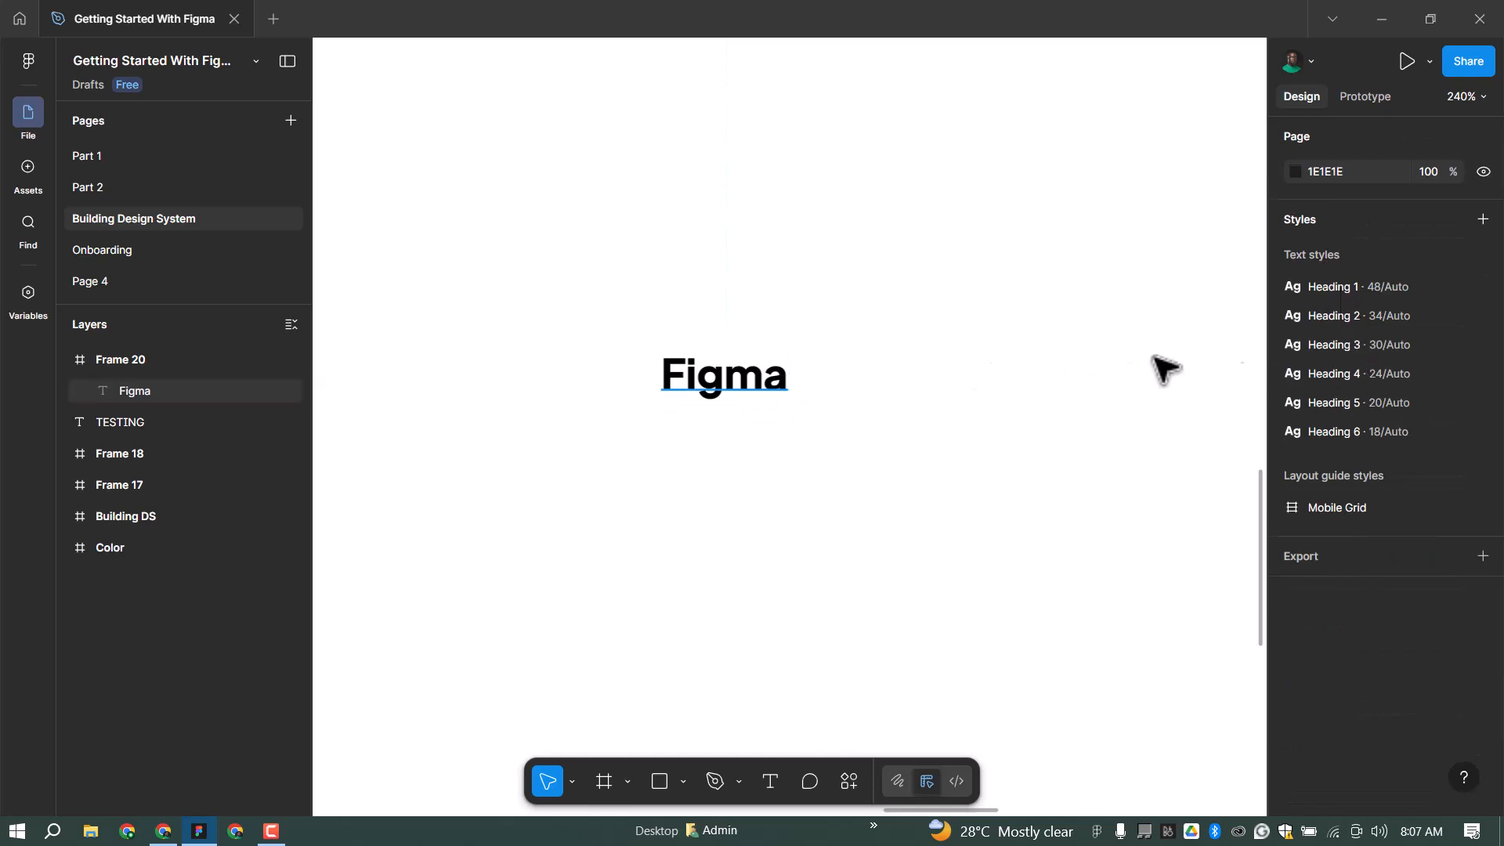
pyautogui.click(1113, 385)
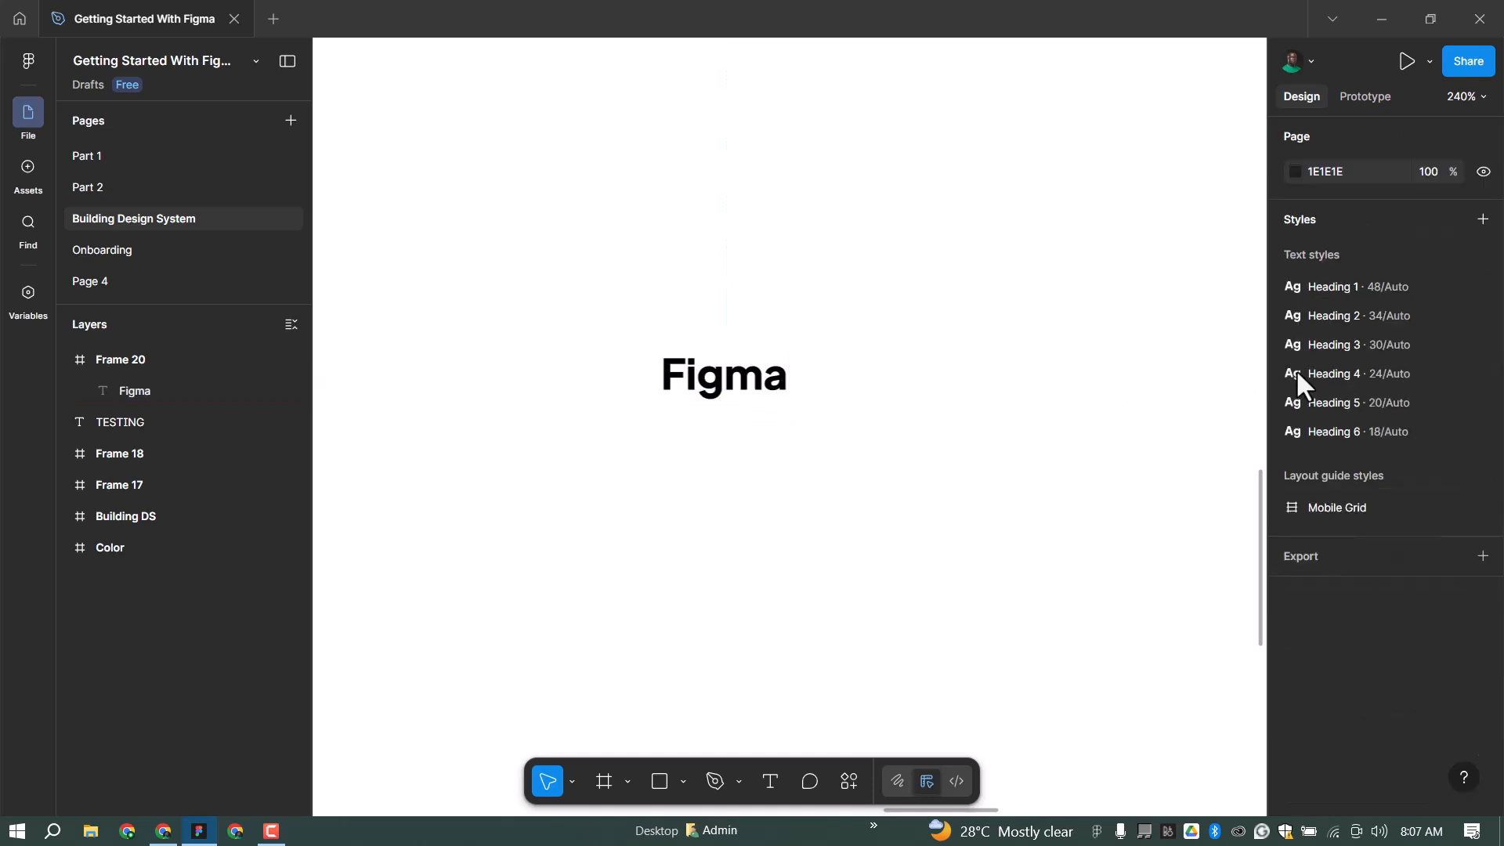
# Step: Group the text styles Heading 1 through Heading 6 into a new folder named "Primary Heading"
pyautogui.click(1338, 285)
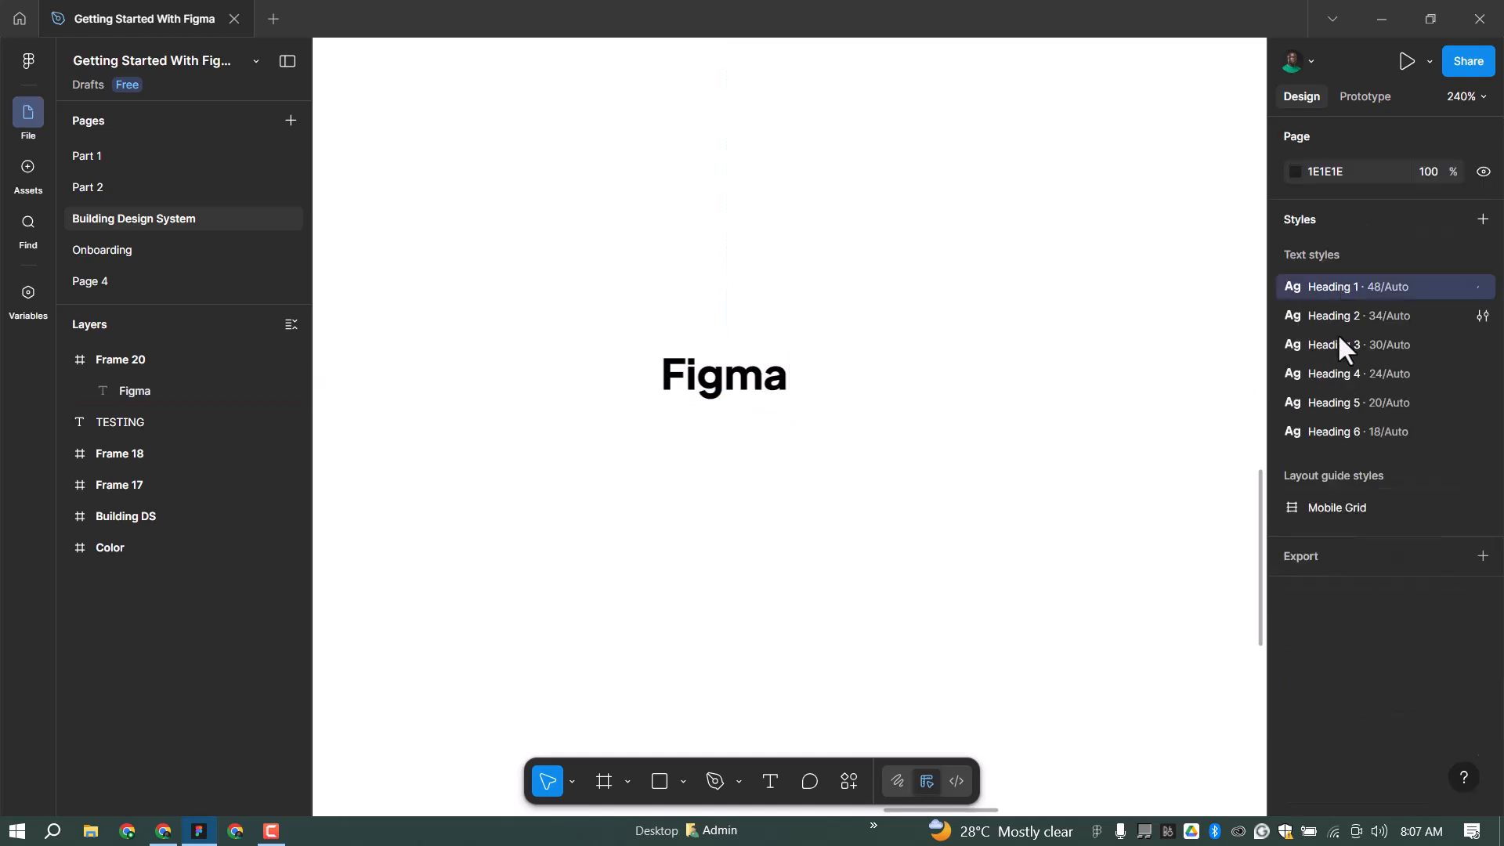
pyautogui.keyDown('shift'); pyautogui.click(1356, 430); pyautogui.keyUp('shift')
pyautogui.rightClick(1387, 365)
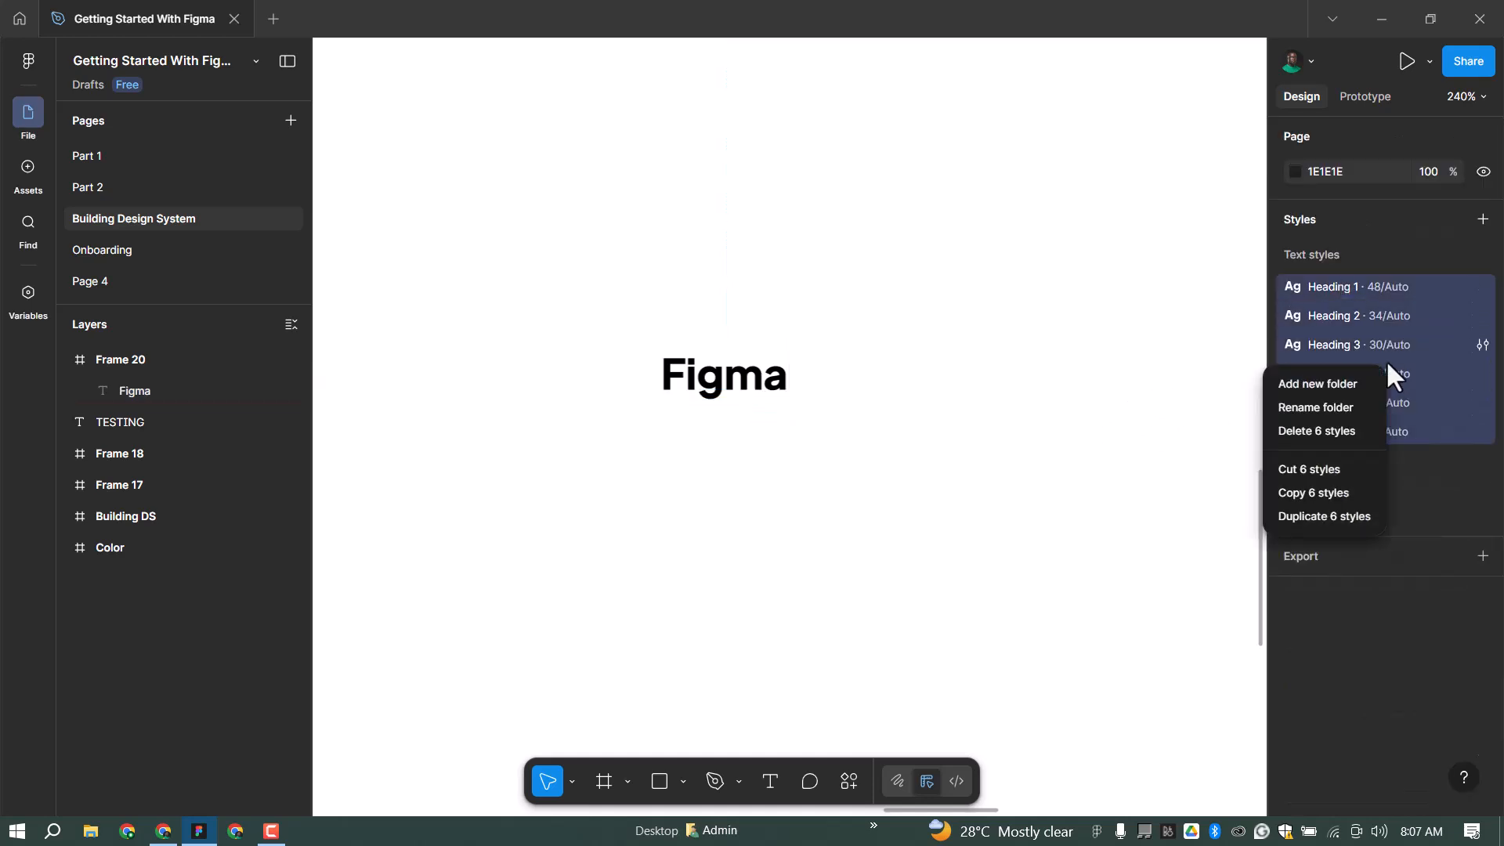
pyautogui.click(1327, 382)
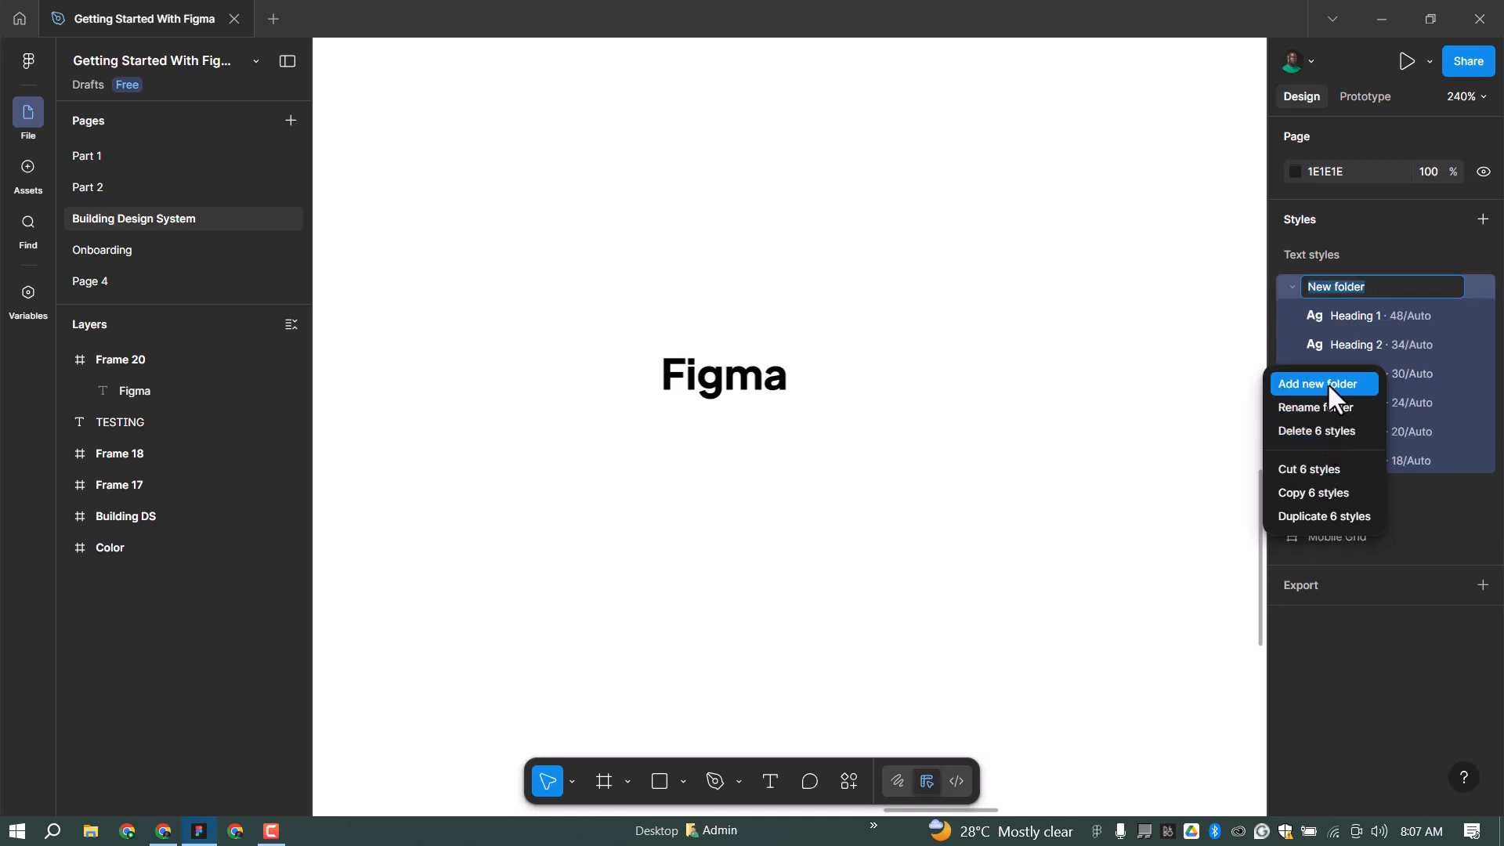
pyautogui.write('Pr')
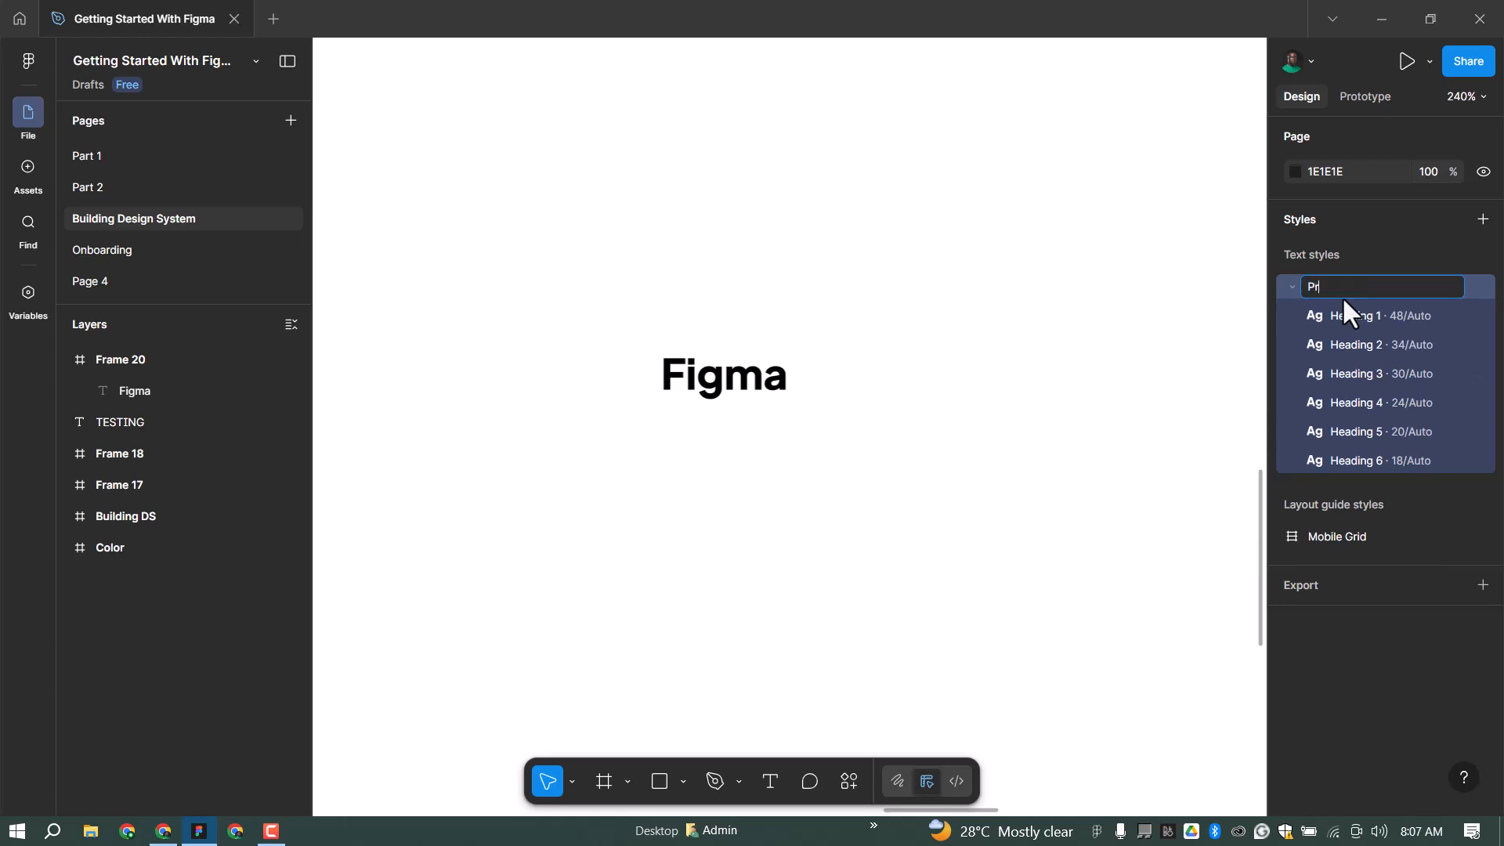
pyautogui.write('imary Heading')
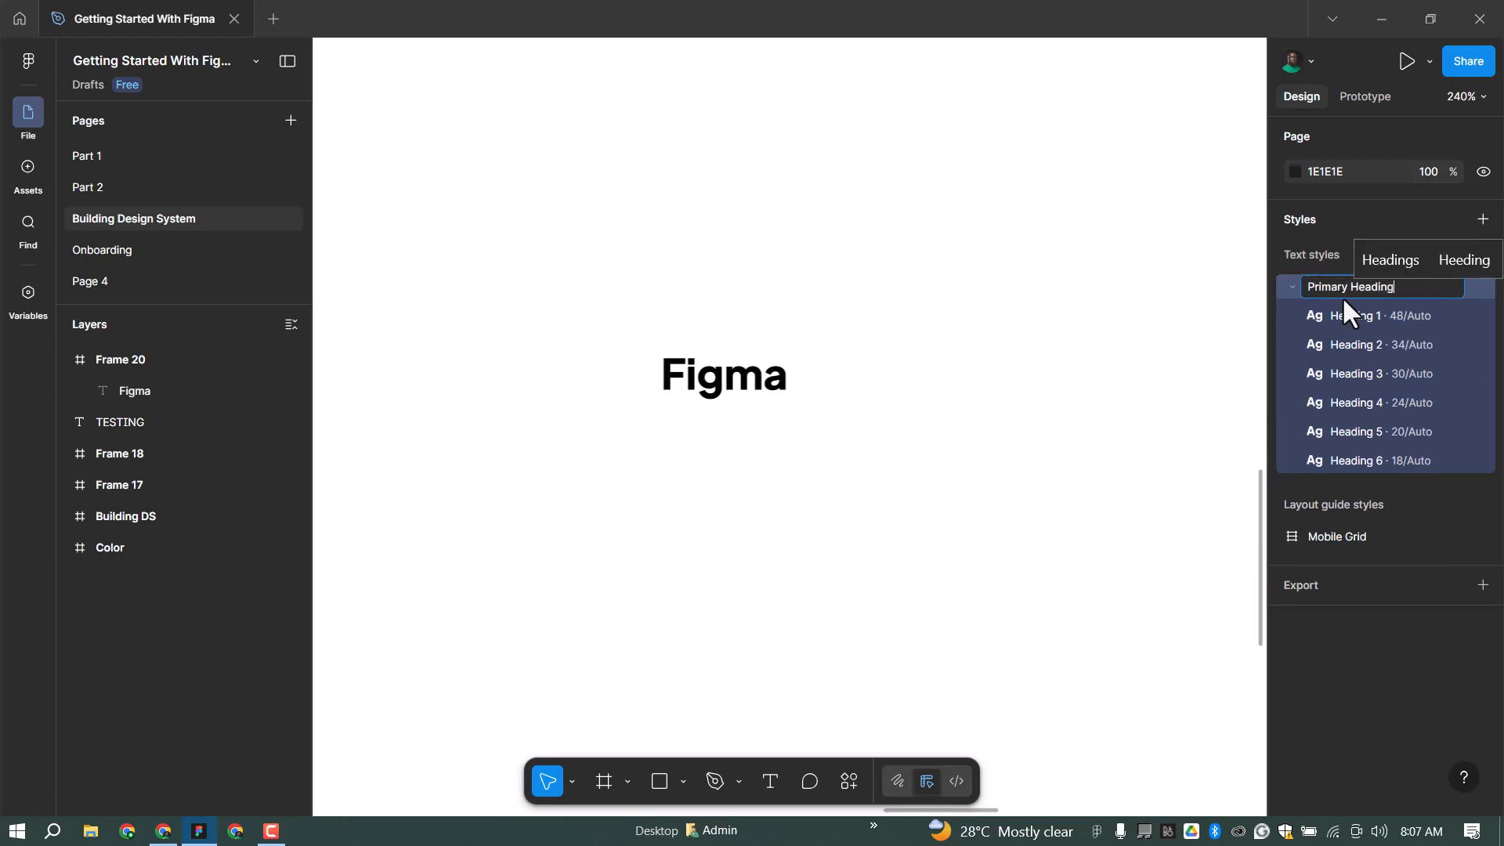
pyautogui.press('Return')
pyautogui.click(1294, 287)
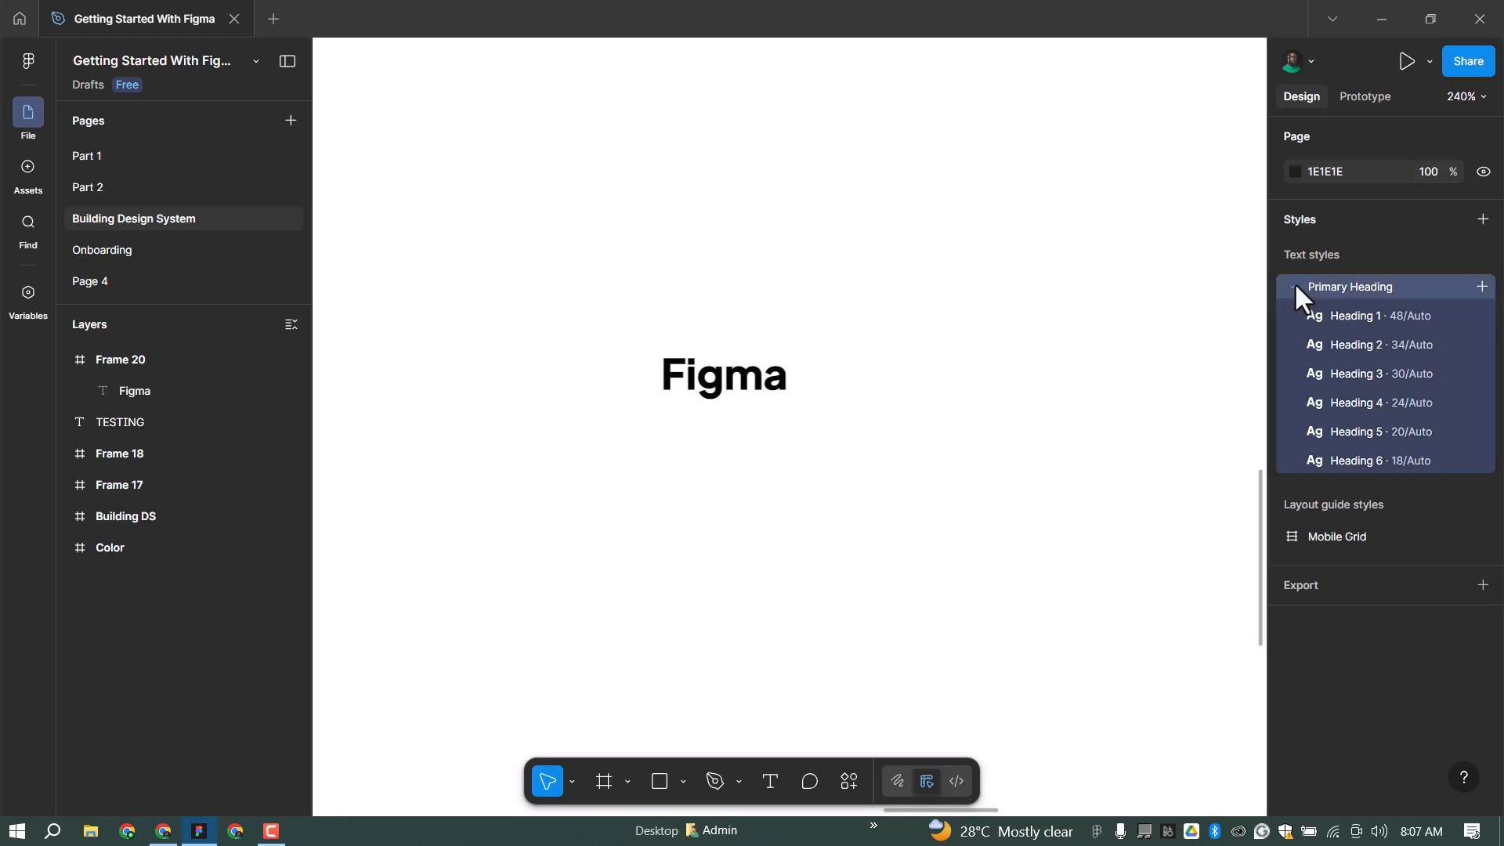
pyautogui.click(1294, 287)
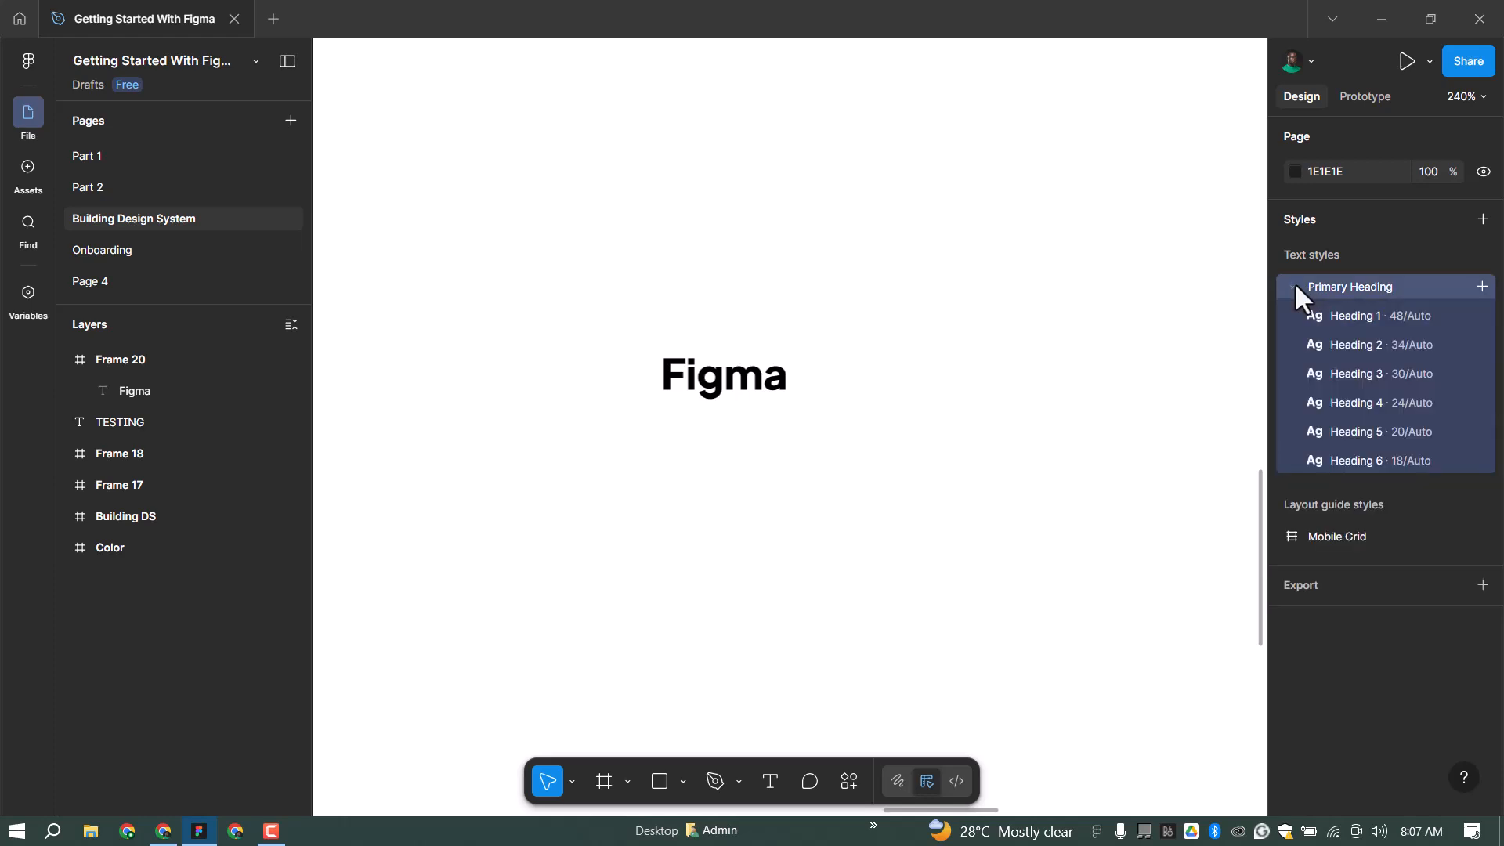
# Step: Detach the Primary Heading/Heading 6 style from the Figma text and apply the Font/Family/Secondary variable
pyautogui.click(728, 392)
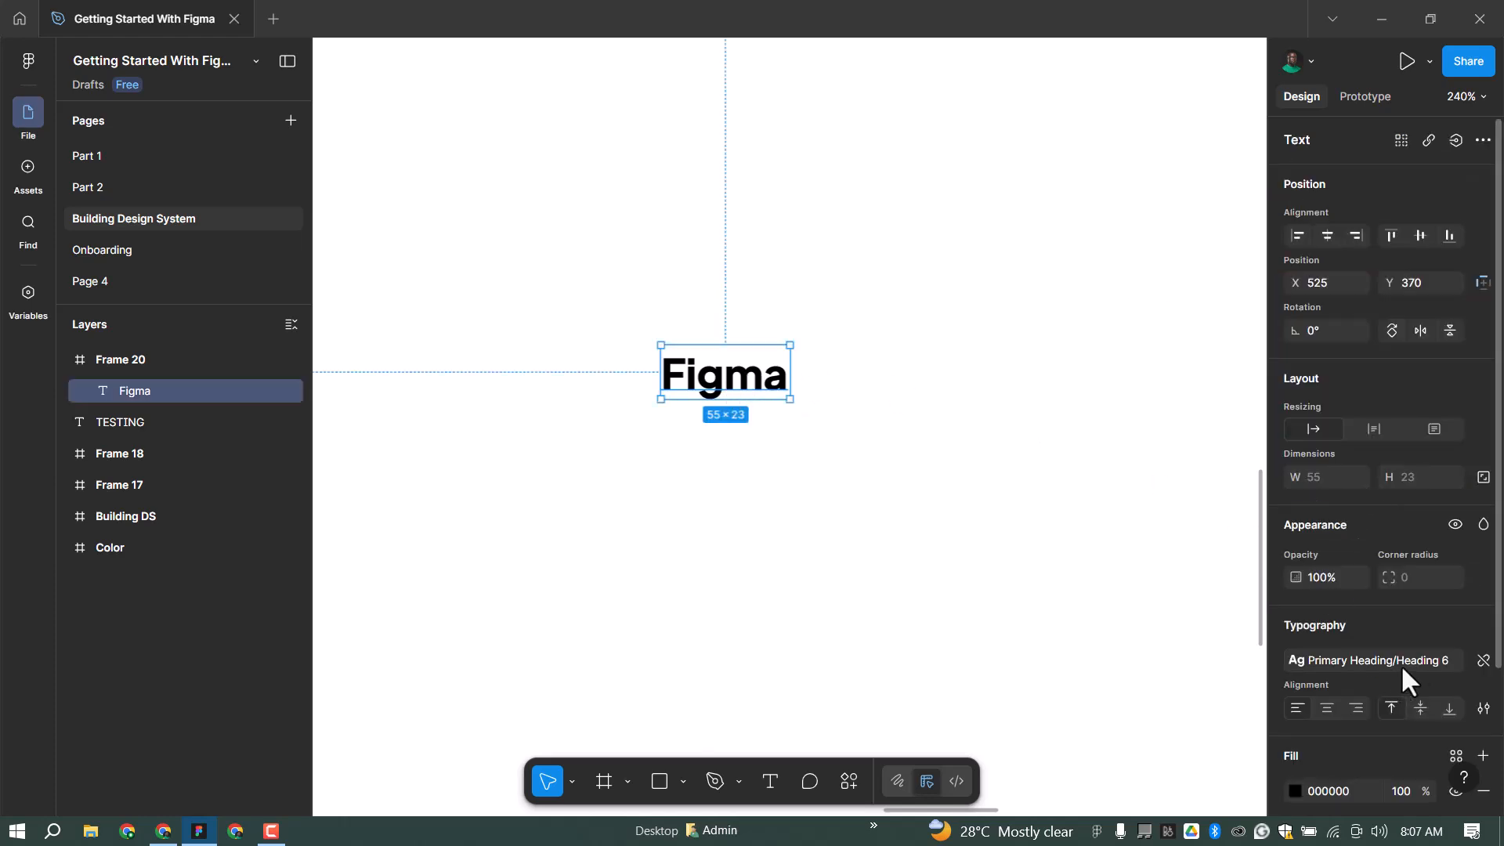
pyautogui.click(1482, 661)
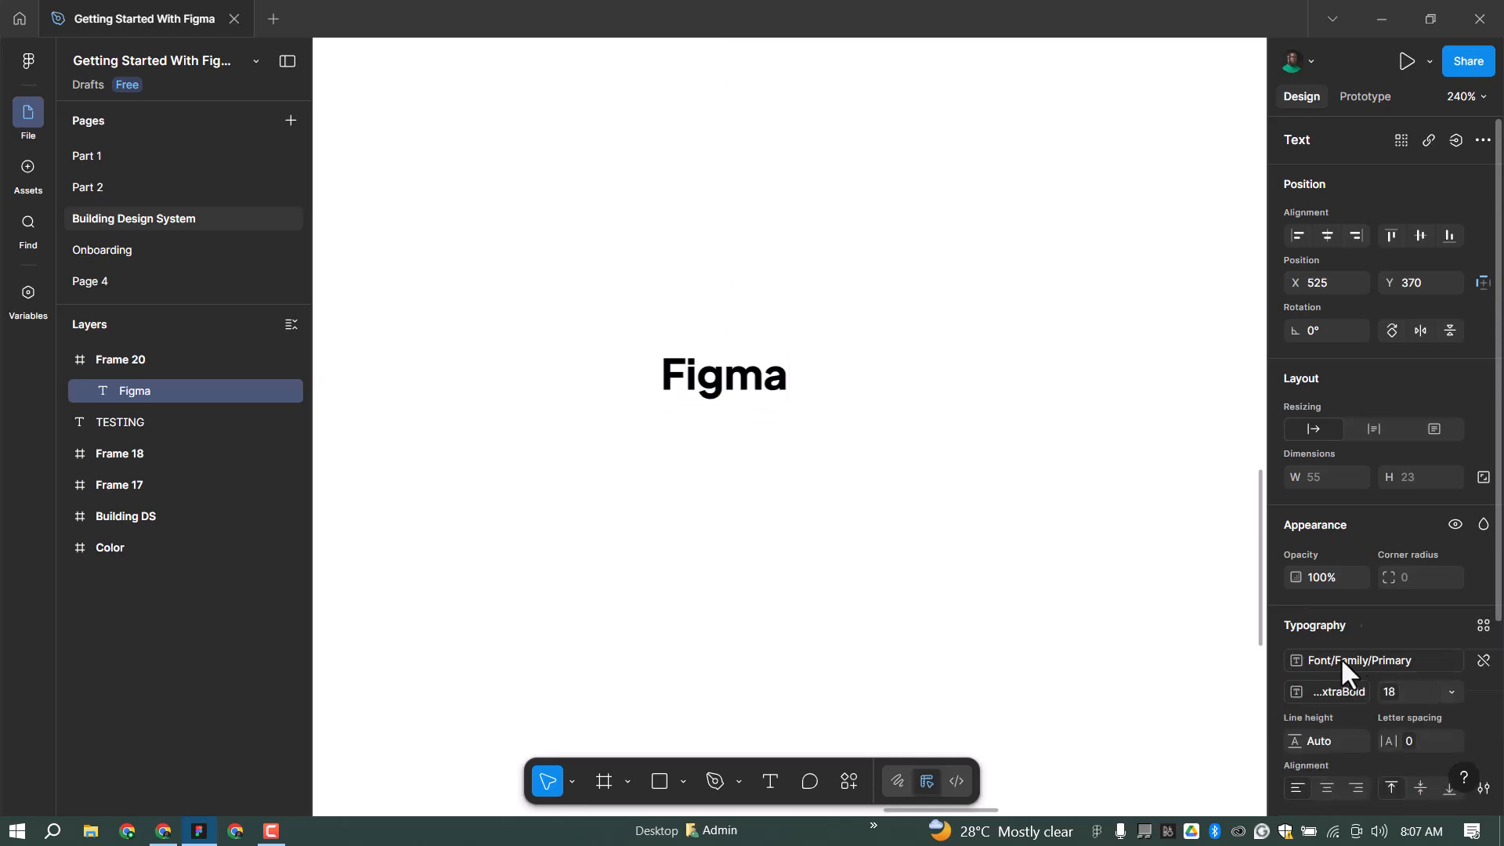
pyautogui.click(1341, 658)
pyautogui.click(1359, 773)
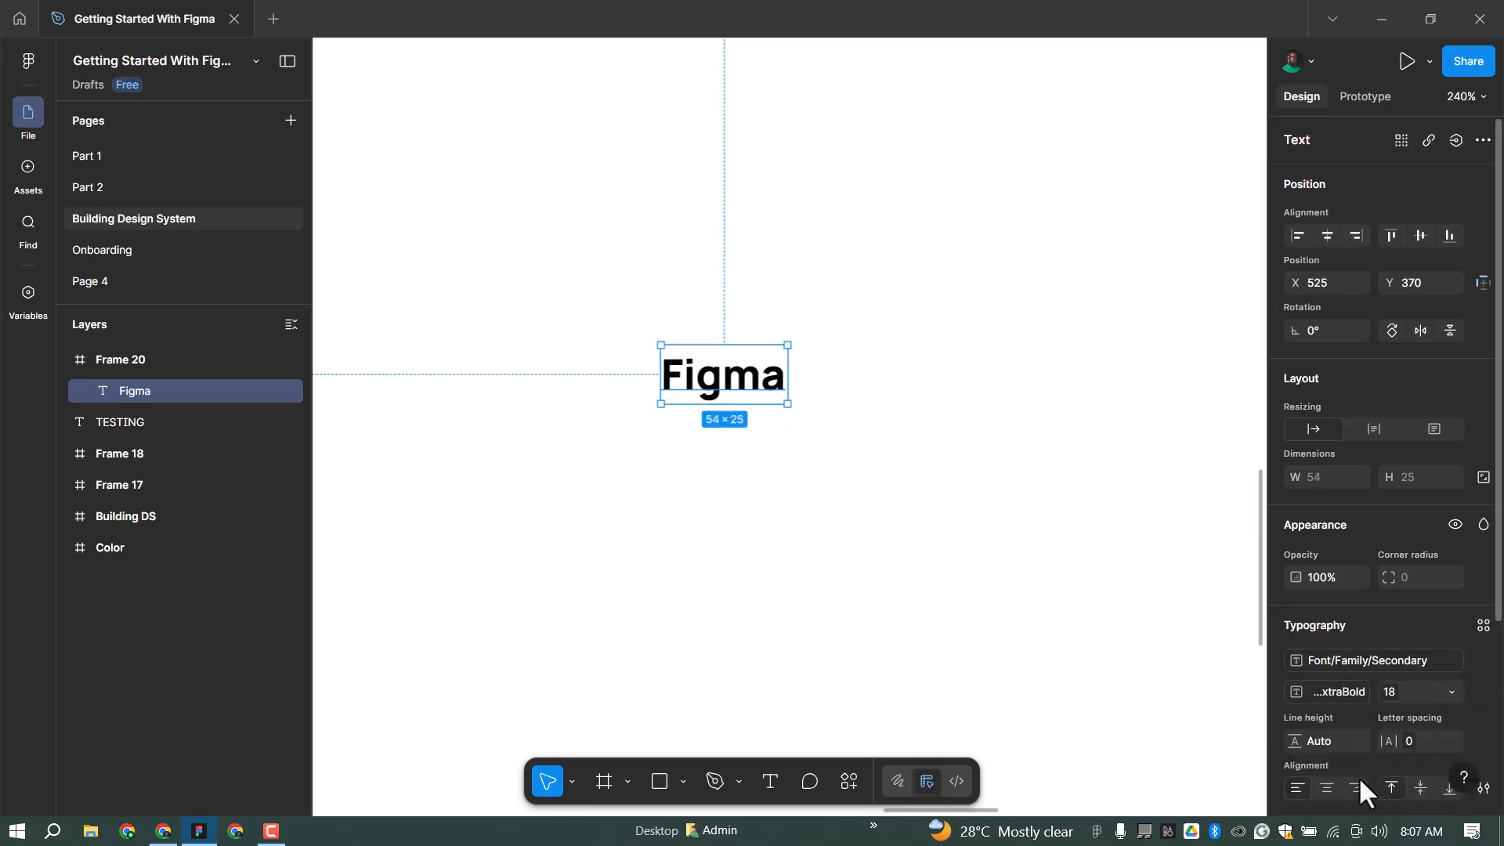
# Step: Apply the font size variable 48 to the Figma text
pyautogui.click(1397, 693)
pyautogui.scroll(-2, 1358, 763)
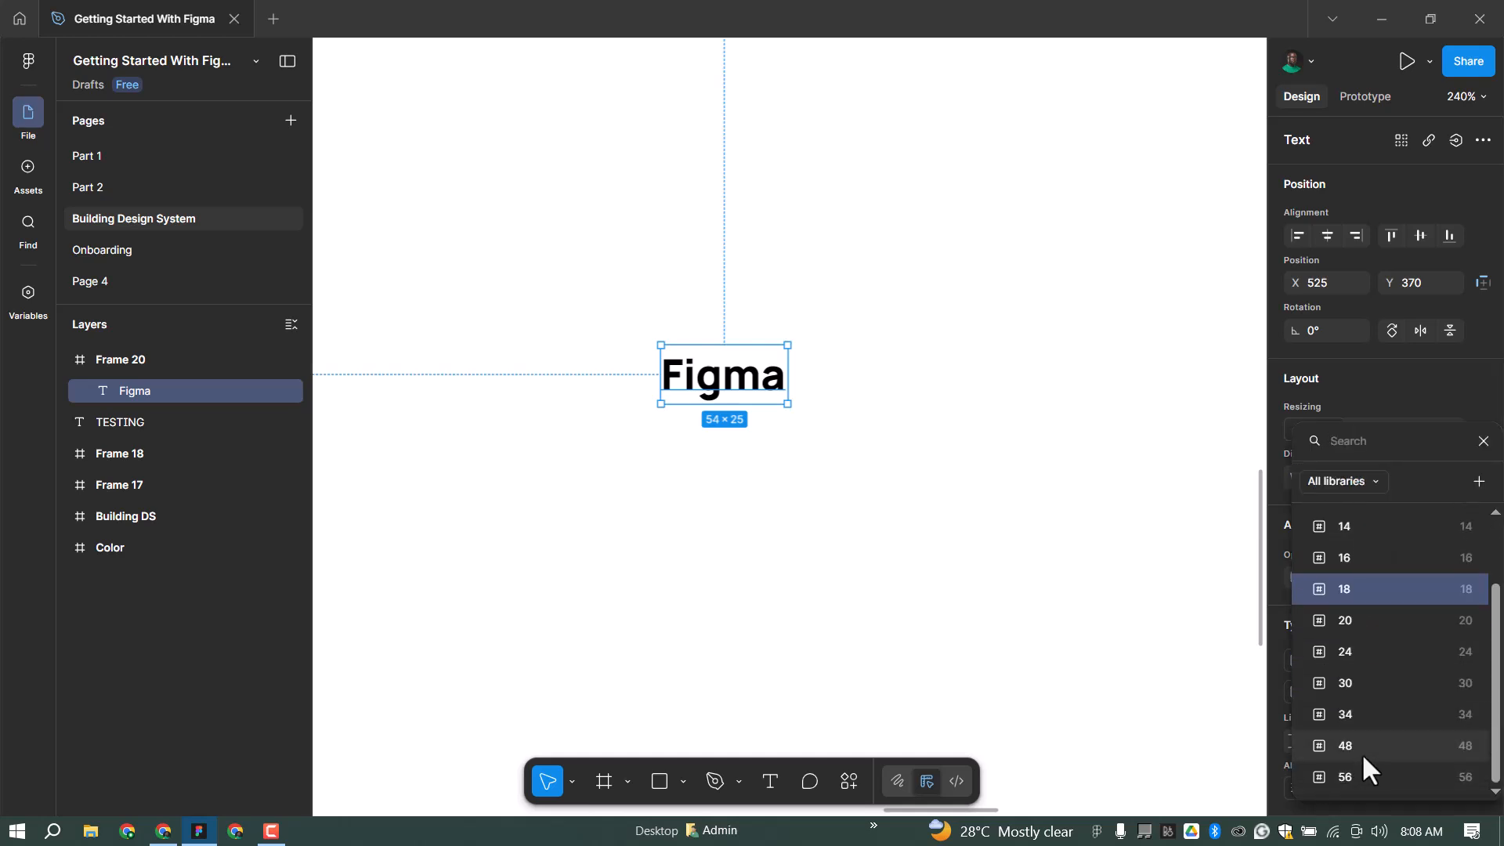
pyautogui.click(1364, 744)
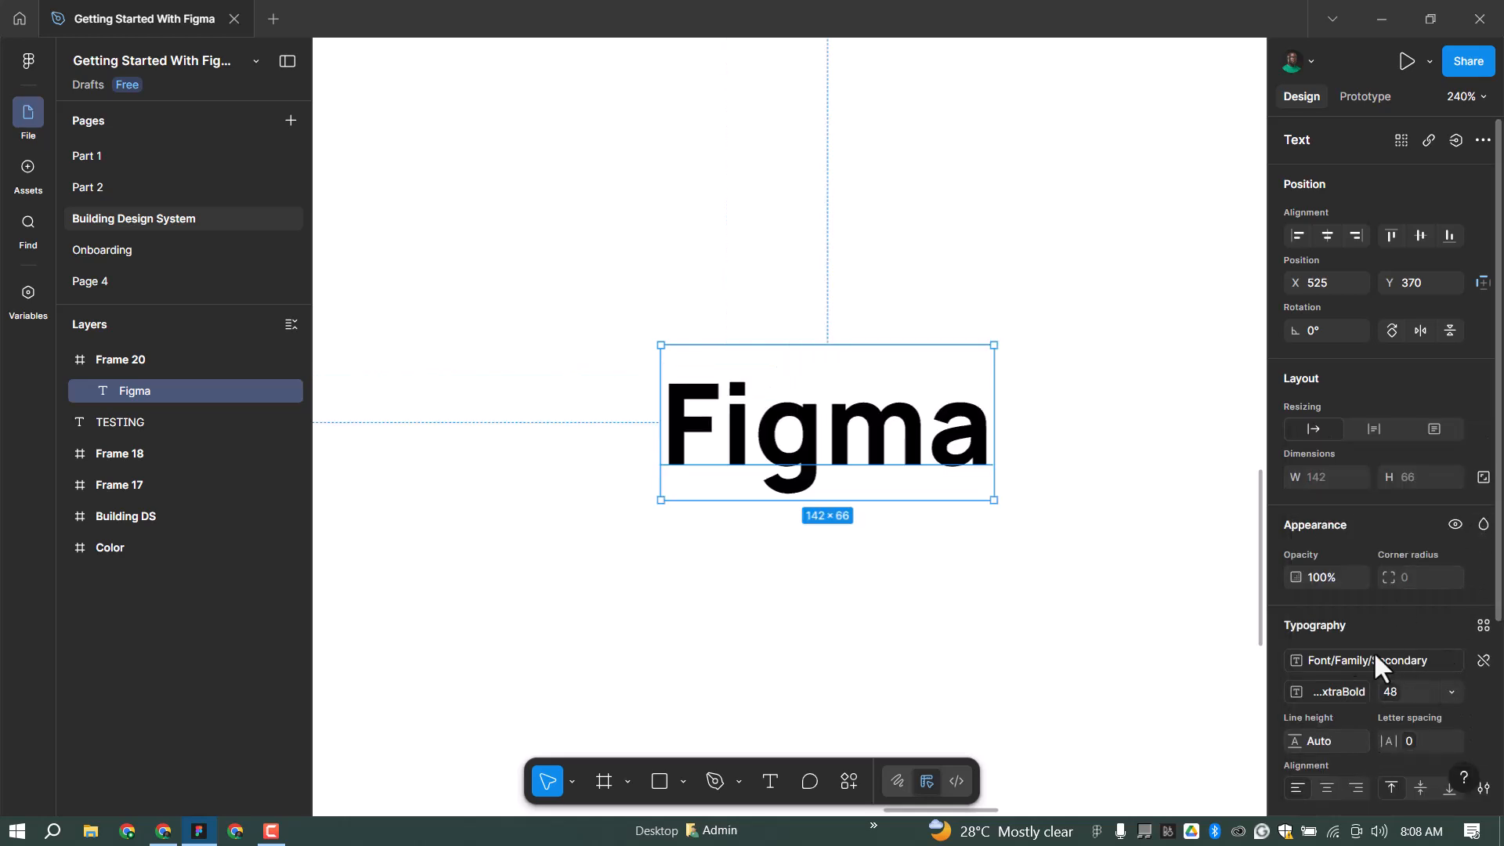
# Step: Create a text style named "Heading 1" from the Figma text in the secondary font and deselect the text
pyautogui.click(1481, 627)
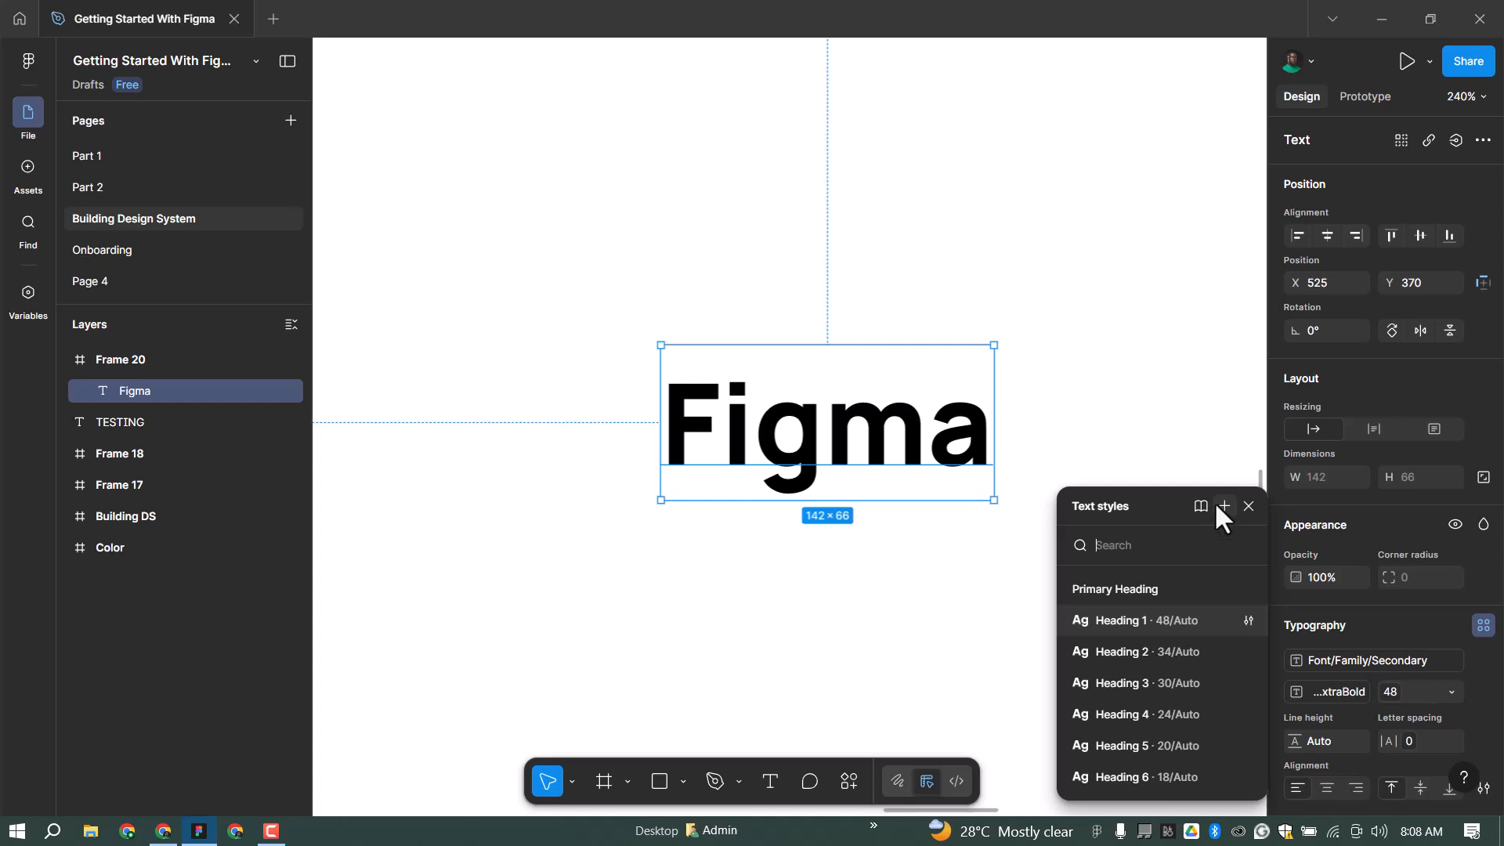
pyautogui.click(1220, 506)
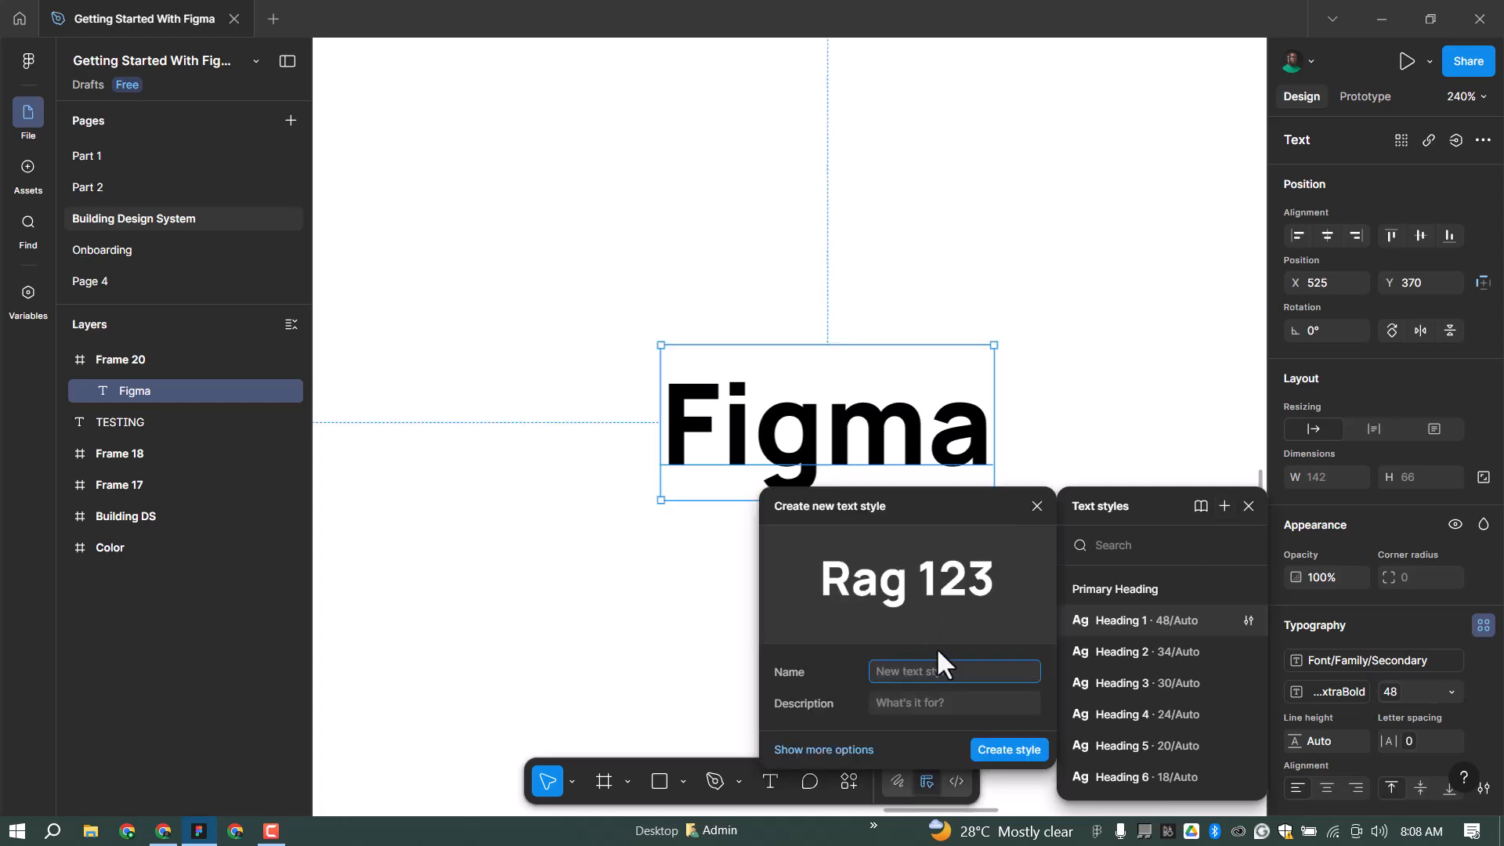
pyautogui.write('Heading 1')
pyautogui.press('Return')
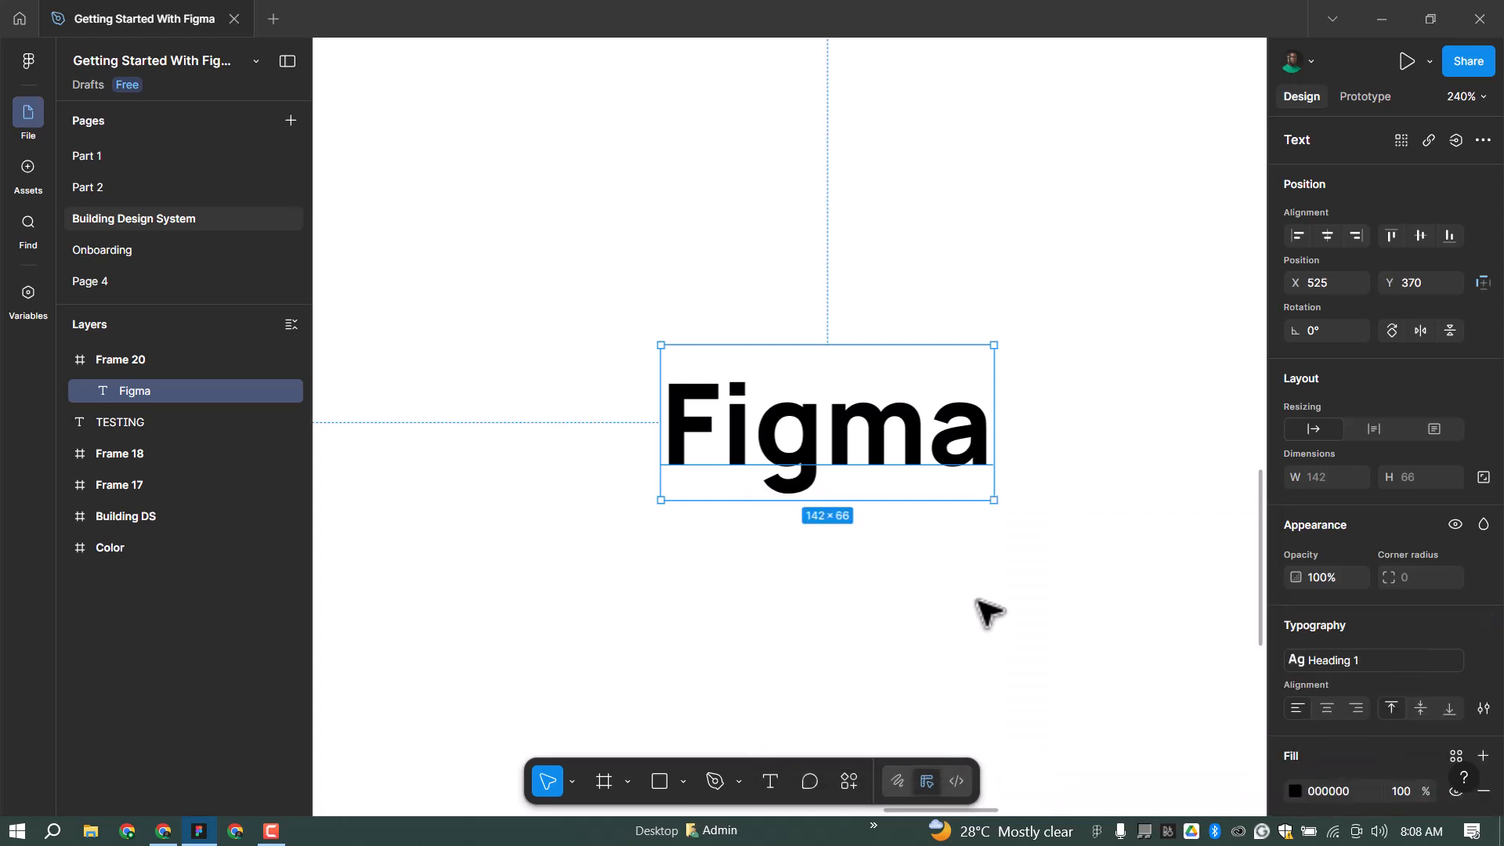
pyautogui.click(979, 600)
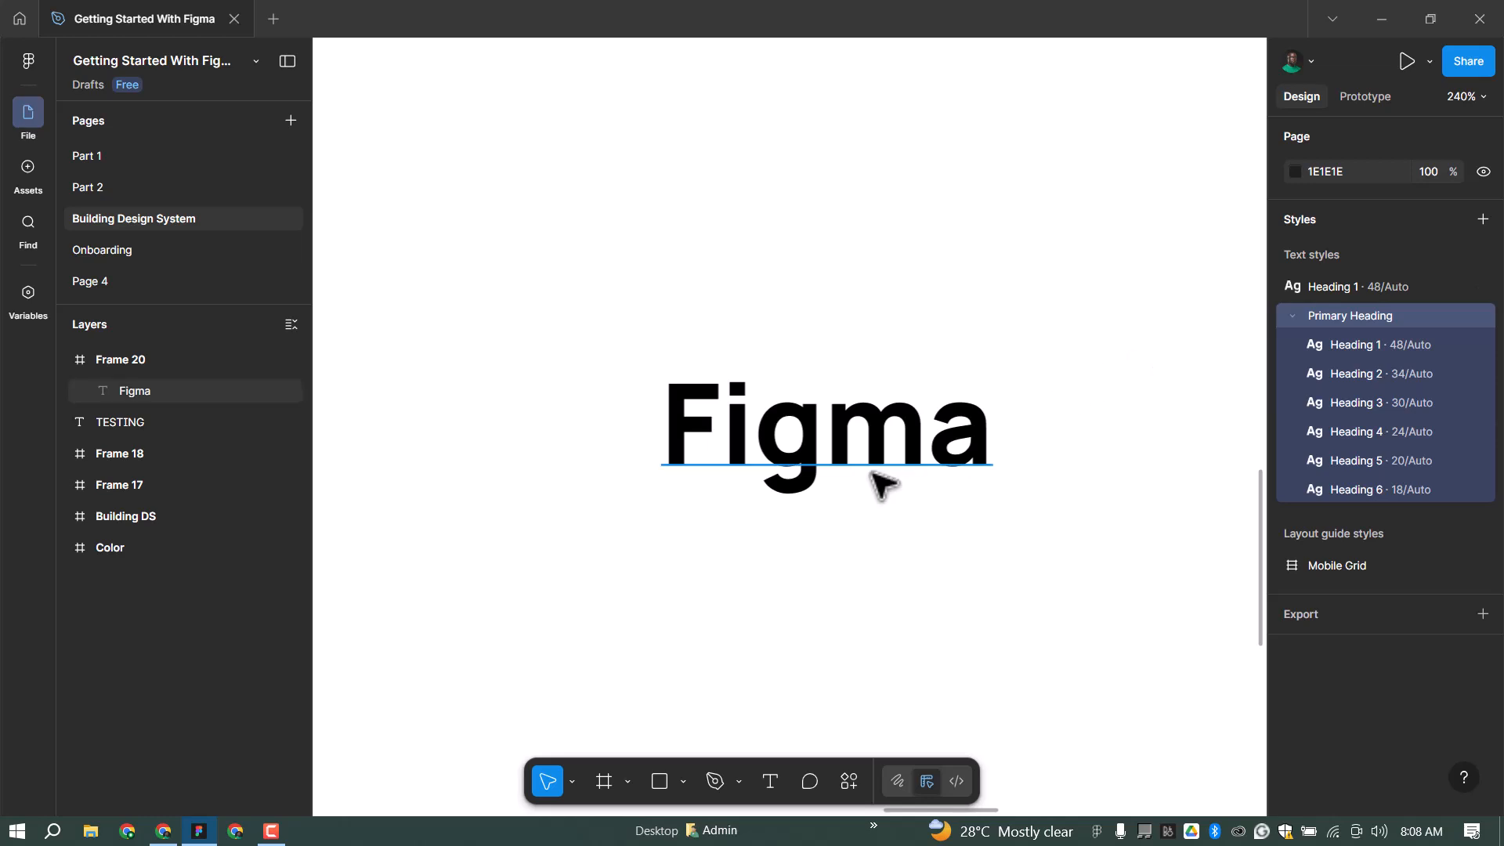
# Step: Detach the new Heading 1 style from the Figma text and apply the font size variable 34
pyautogui.click(918, 451)
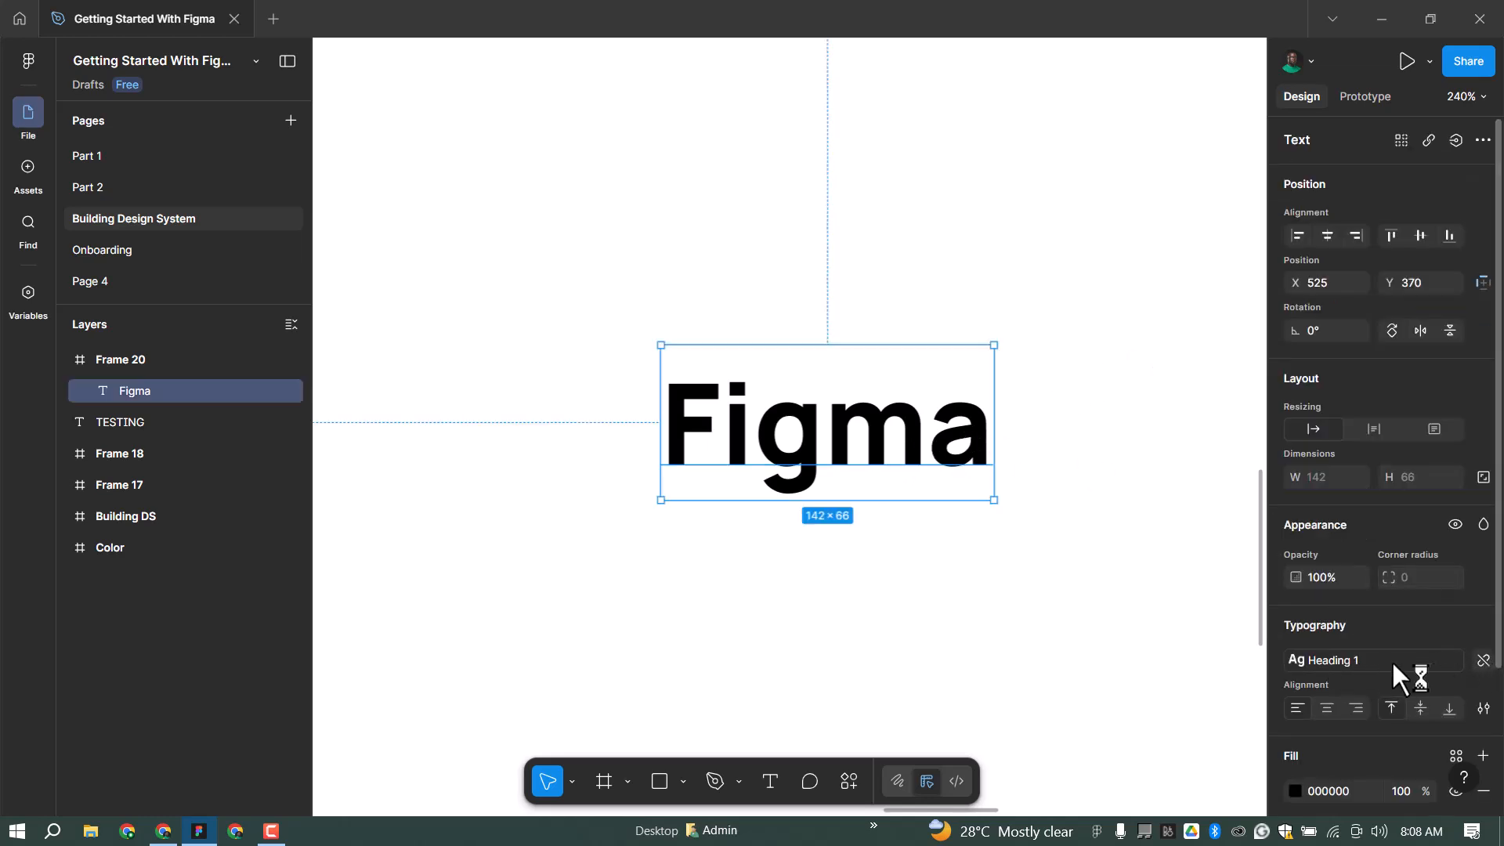
pyautogui.click(1483, 660)
pyautogui.click(1384, 696)
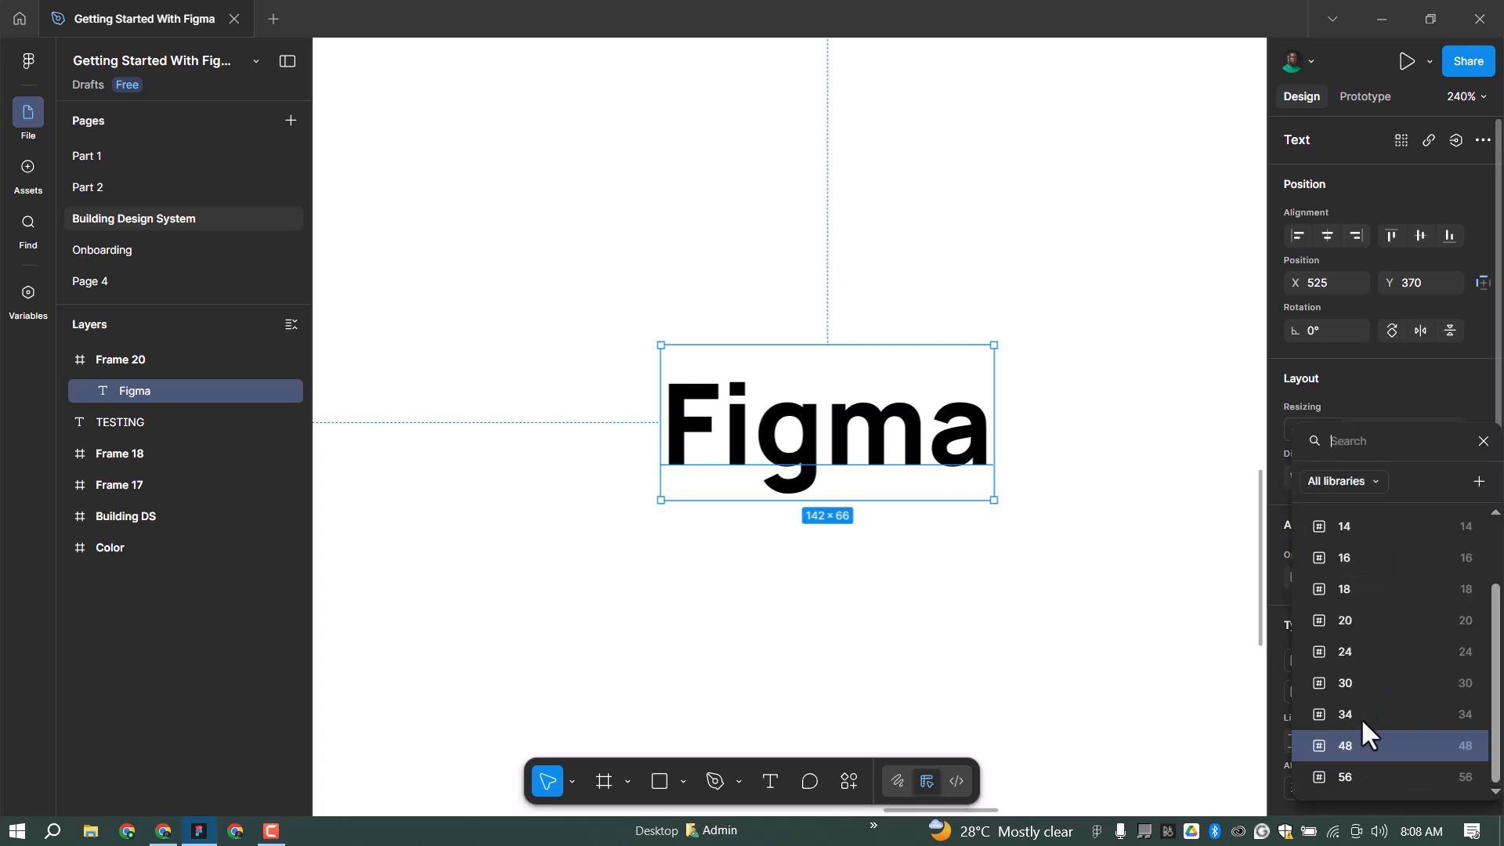
pyautogui.click(1346, 715)
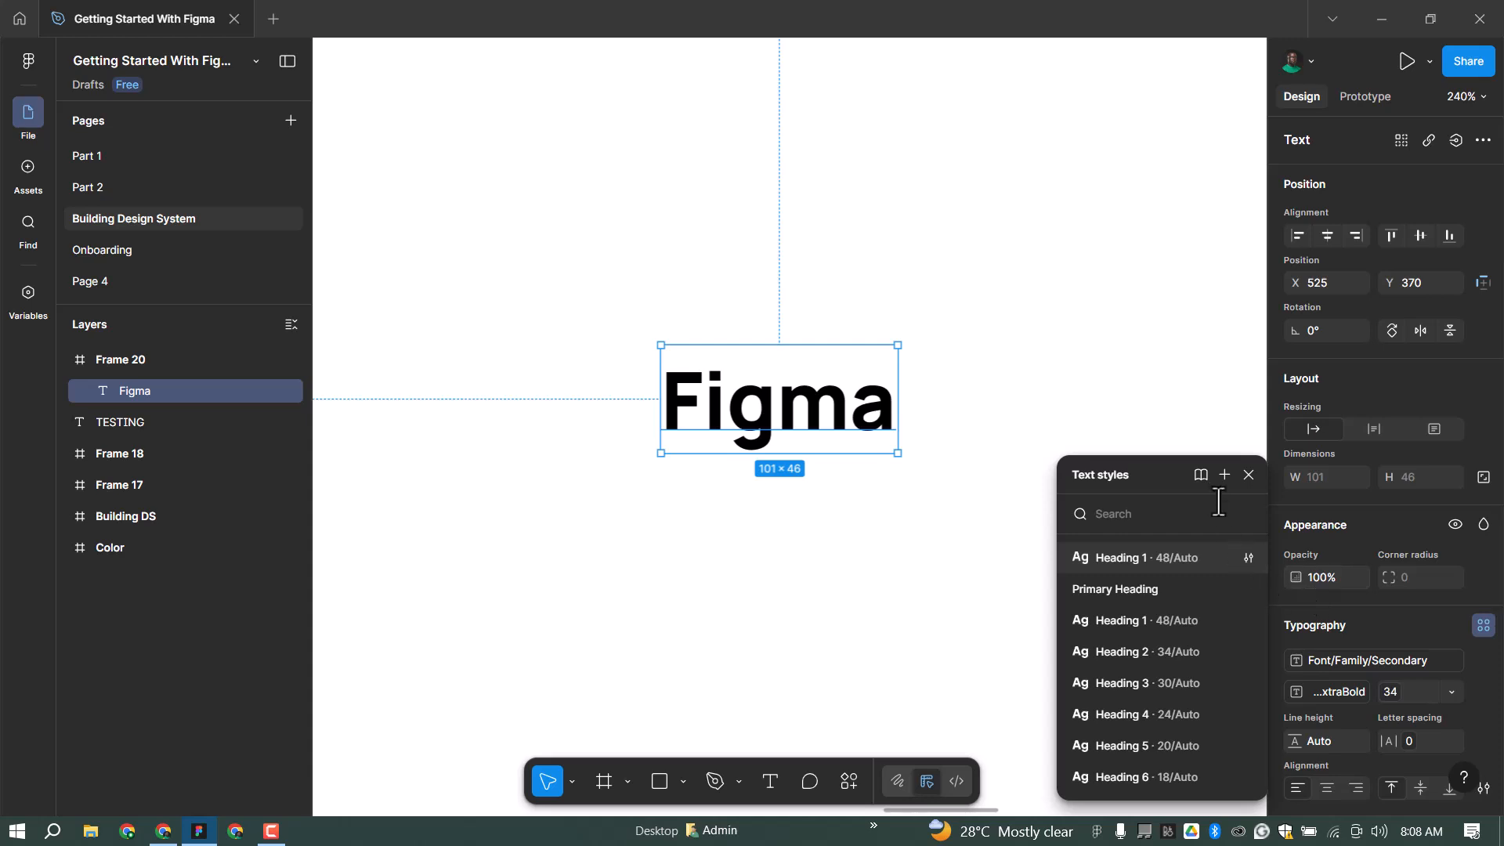
# Step: Create a text style named "Heading 2" from the Figma text, copying the style name for reuse
pyautogui.click(1223, 476)
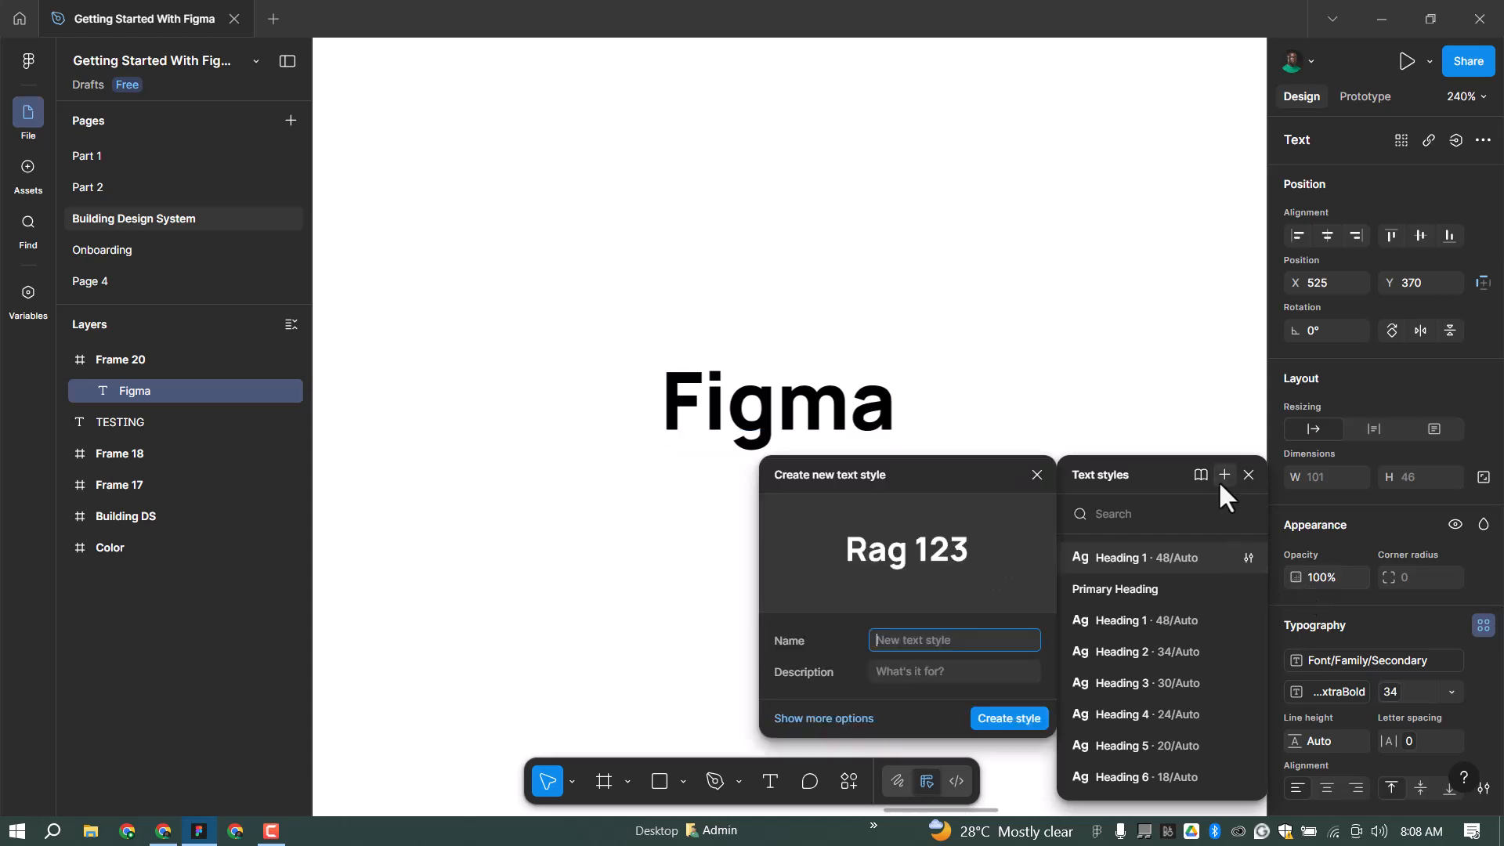
pyautogui.write('Heading 3')
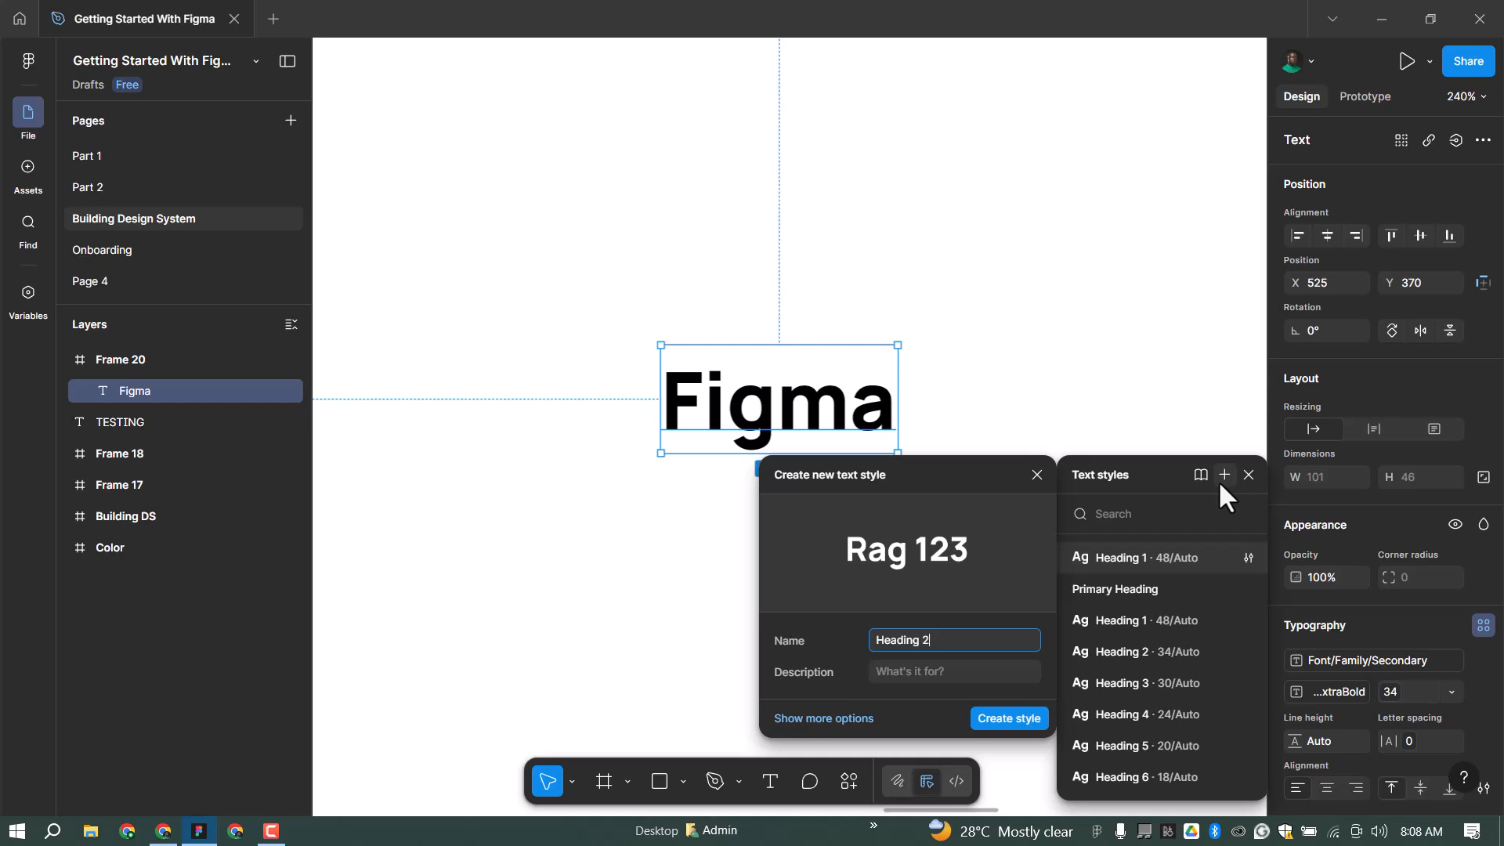
pyautogui.hotkey('ctrl', 'a')
pyautogui.hotkey('ctrl', 'c')
pyautogui.press('Return')
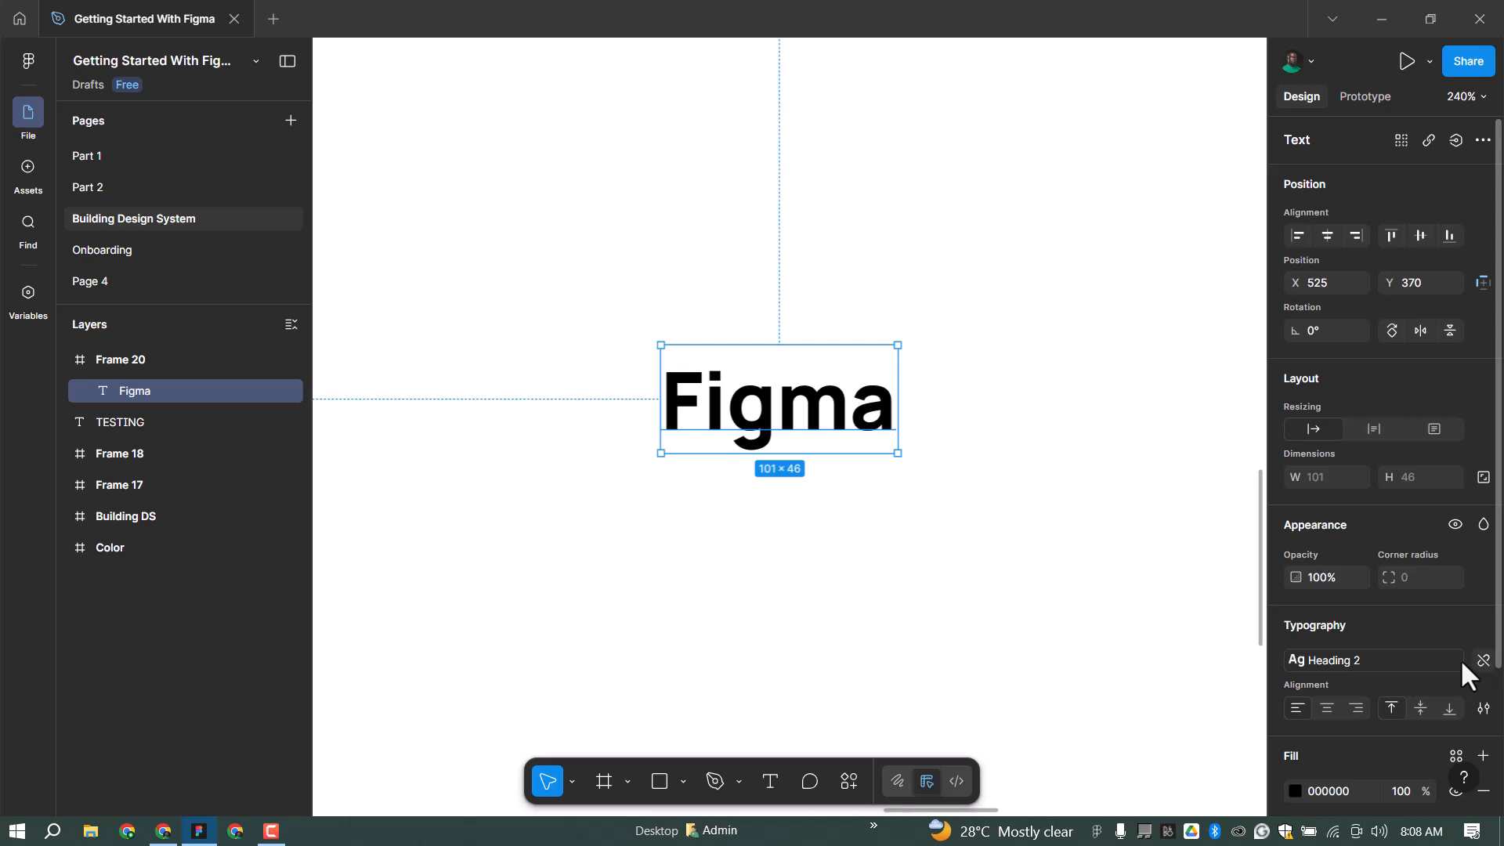
# Step: Detach the Heading 2 style from the Figma text and apply the font size variable 30
pyautogui.hotkey('ctrl', 'z')
pyautogui.click(1382, 700)
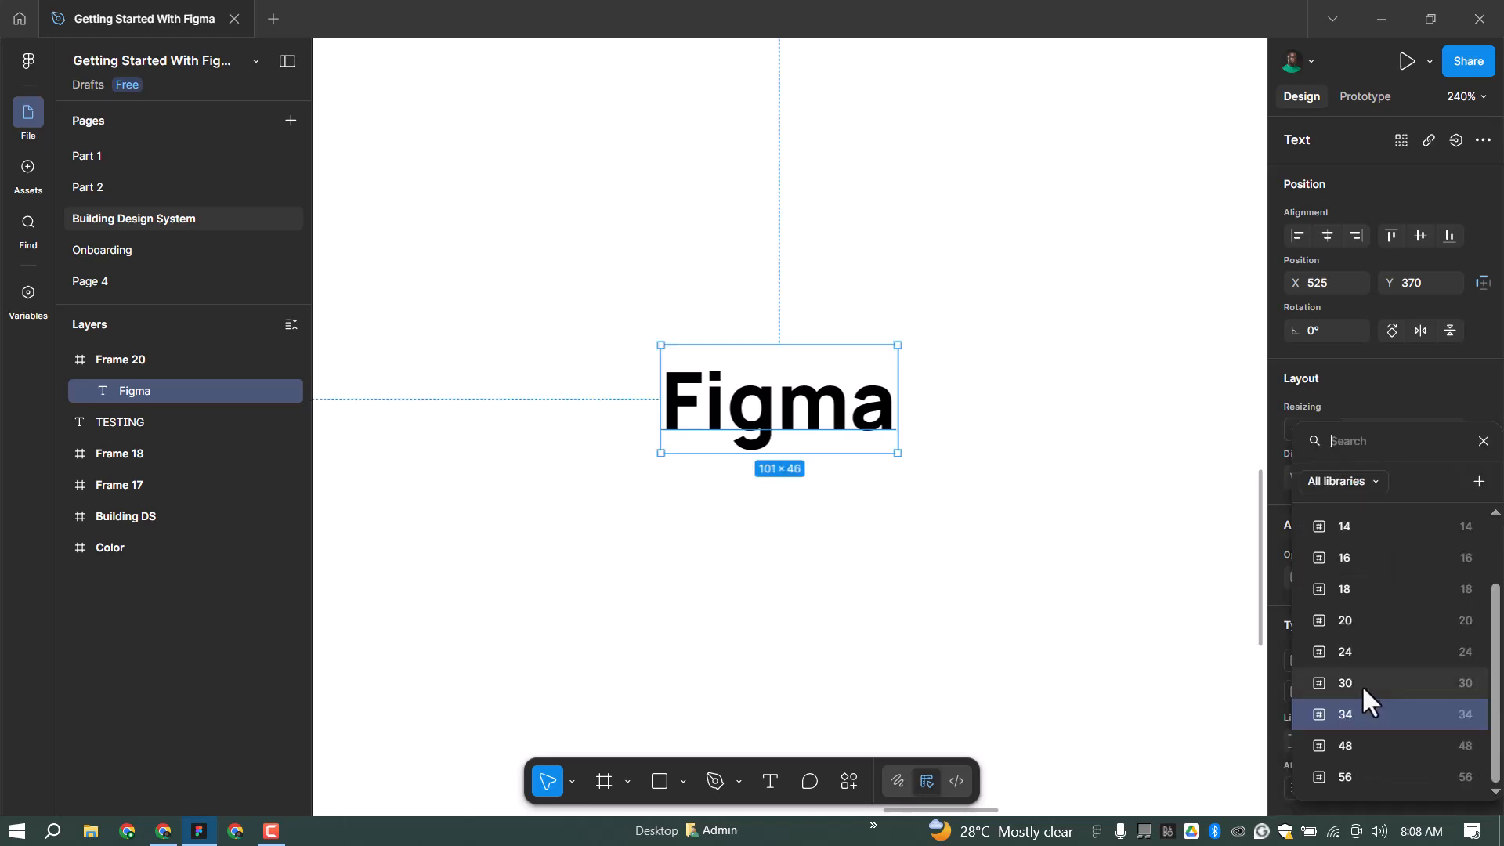
pyautogui.click(1394, 674)
# Step: Create a text style named "Heading 3" from the Figma text
pyautogui.click(1483, 625)
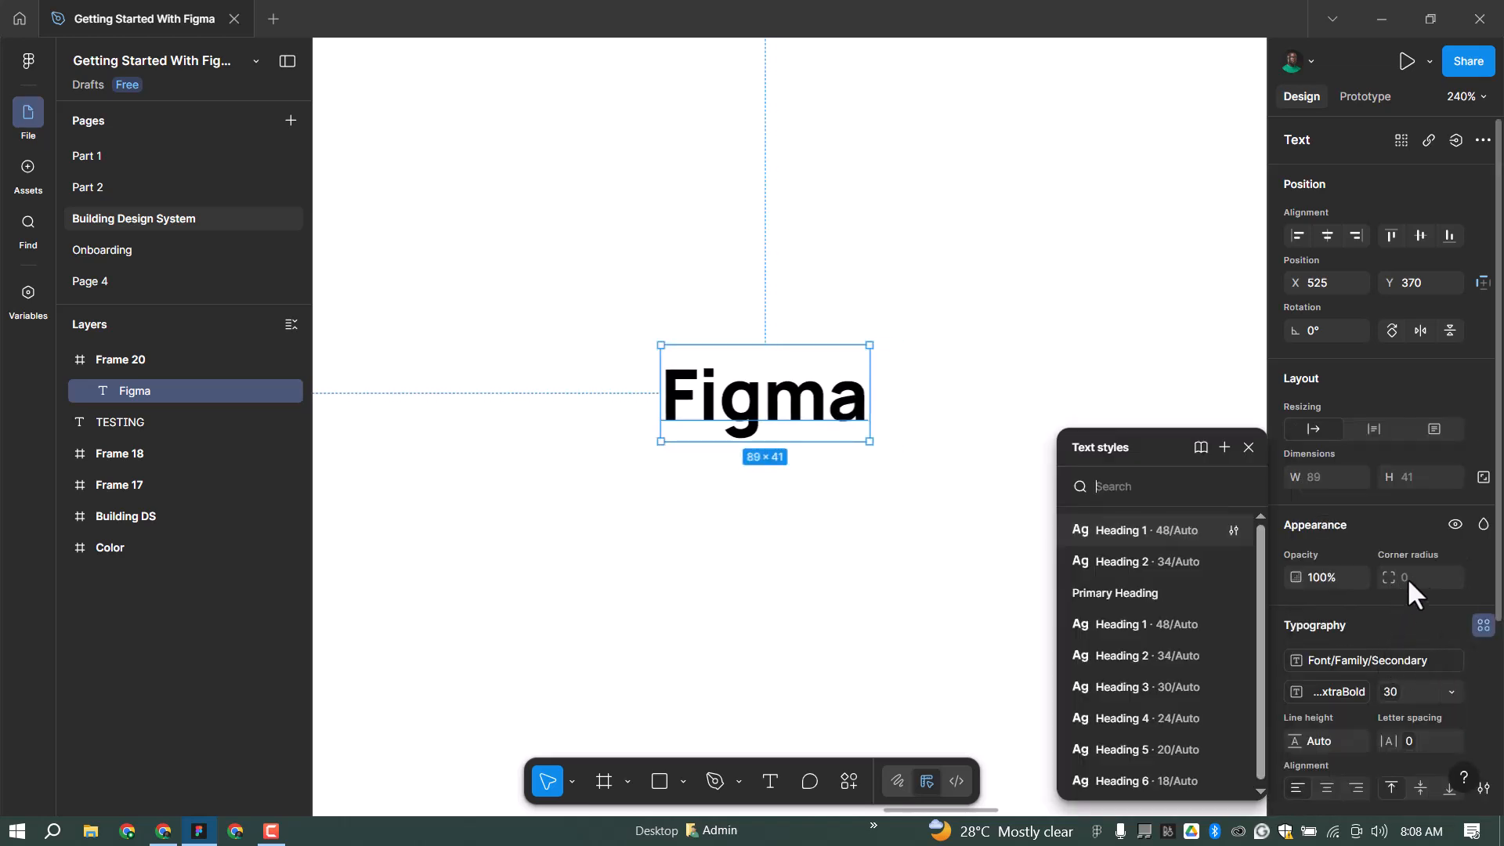
pyautogui.click(1225, 447)
pyautogui.hotkey('ctrl', 'v')
pyautogui.press('Return')
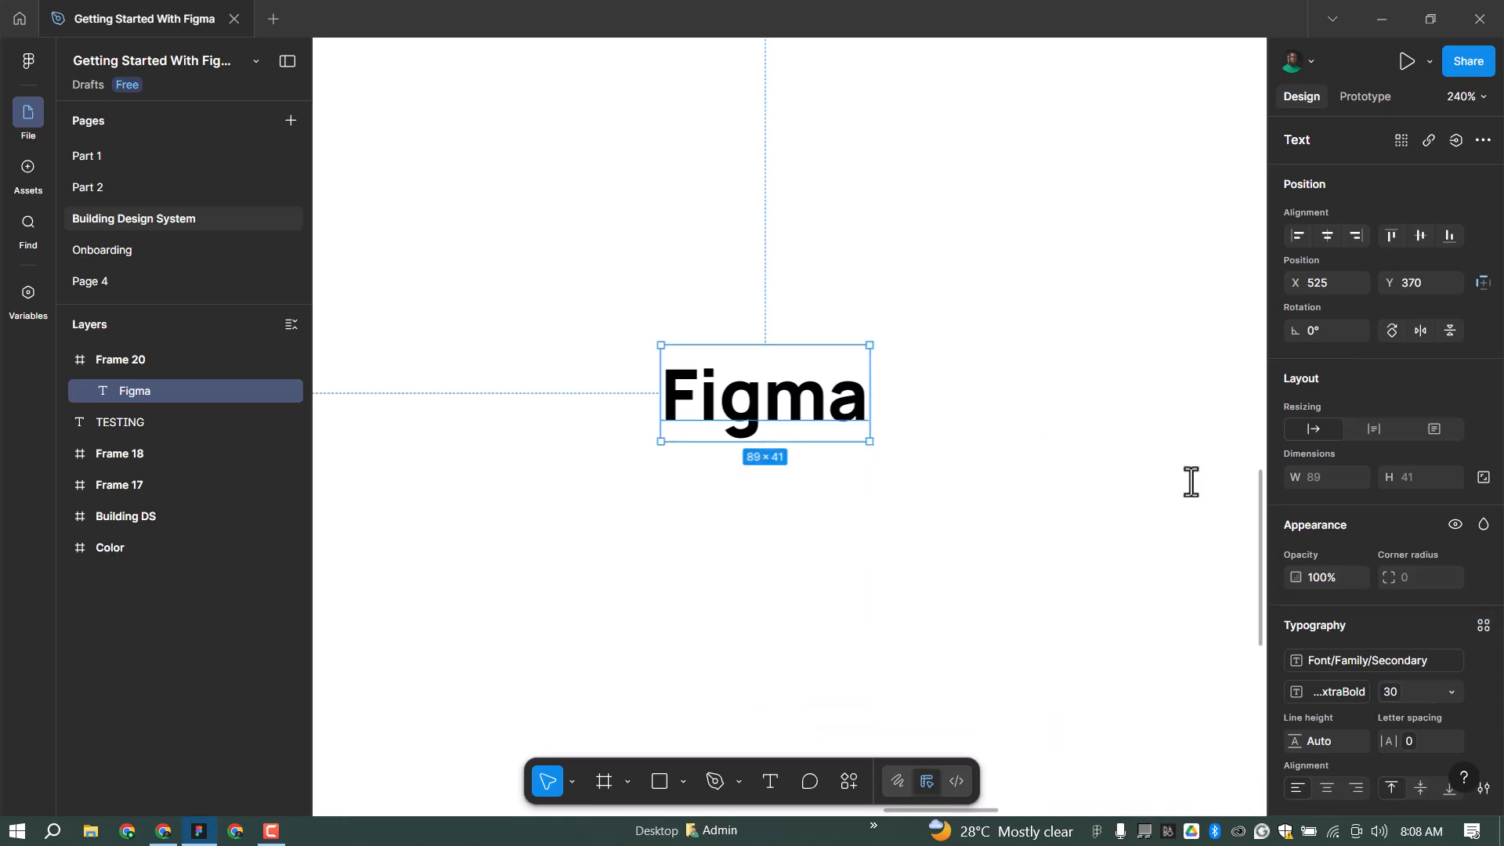
# Step: Detach the Heading 3 style from the Figma text and apply the font size variable 24
pyautogui.click(1483, 659)
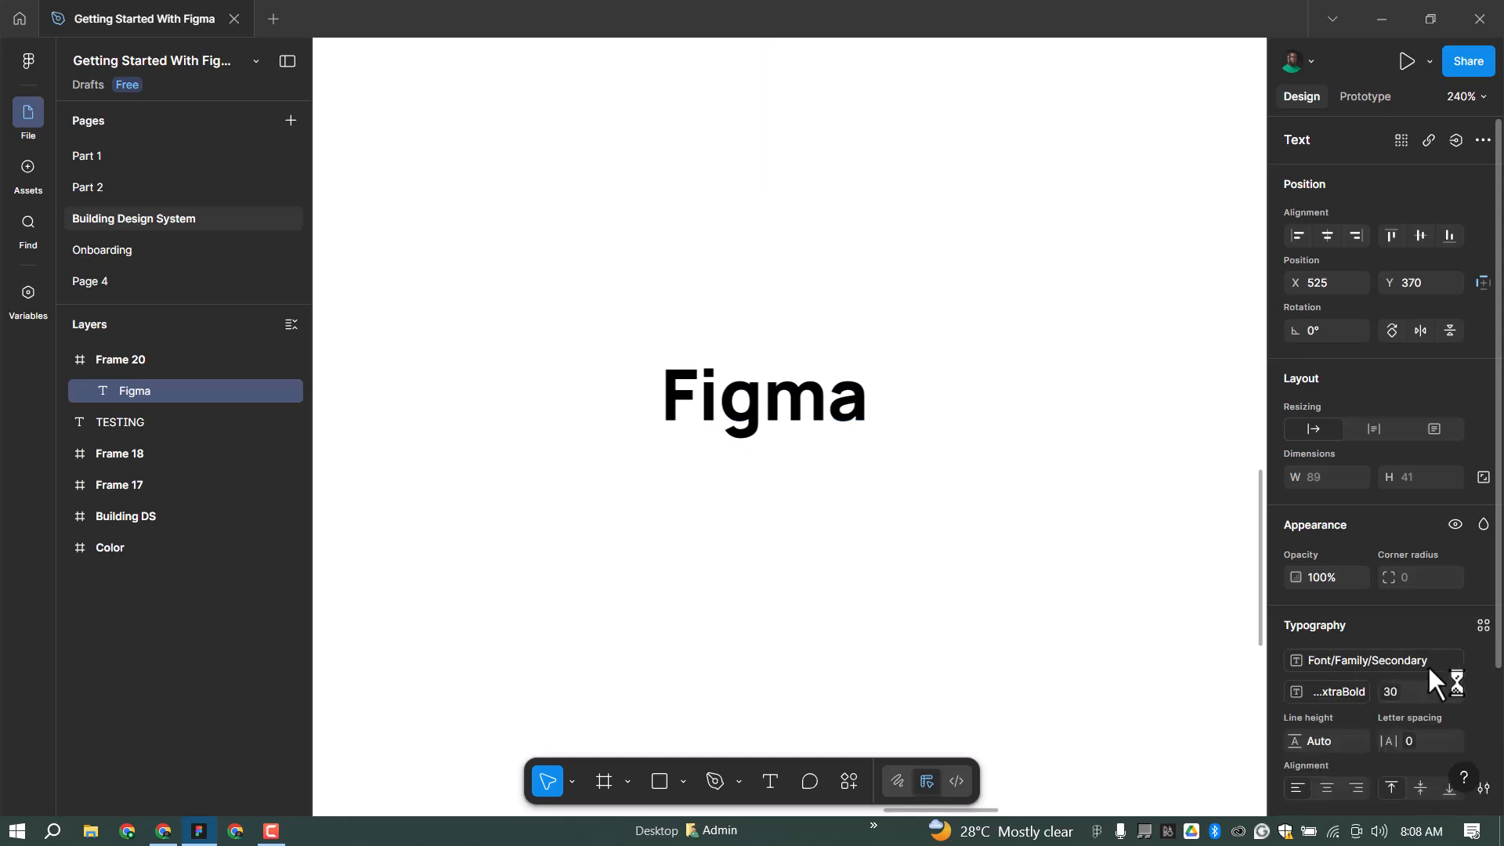
pyautogui.click(1394, 694)
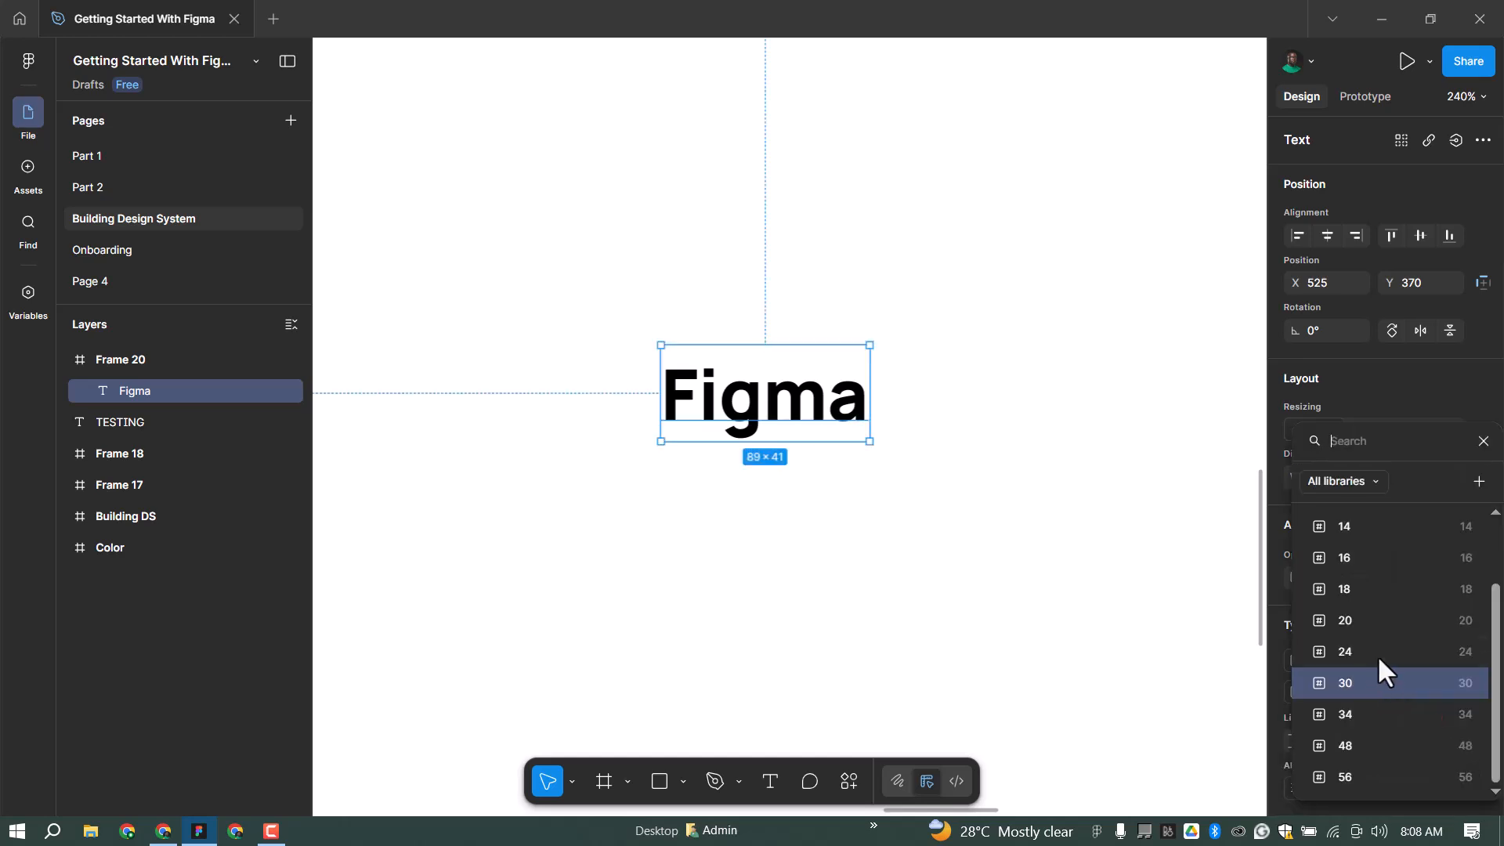
pyautogui.click(1454, 639)
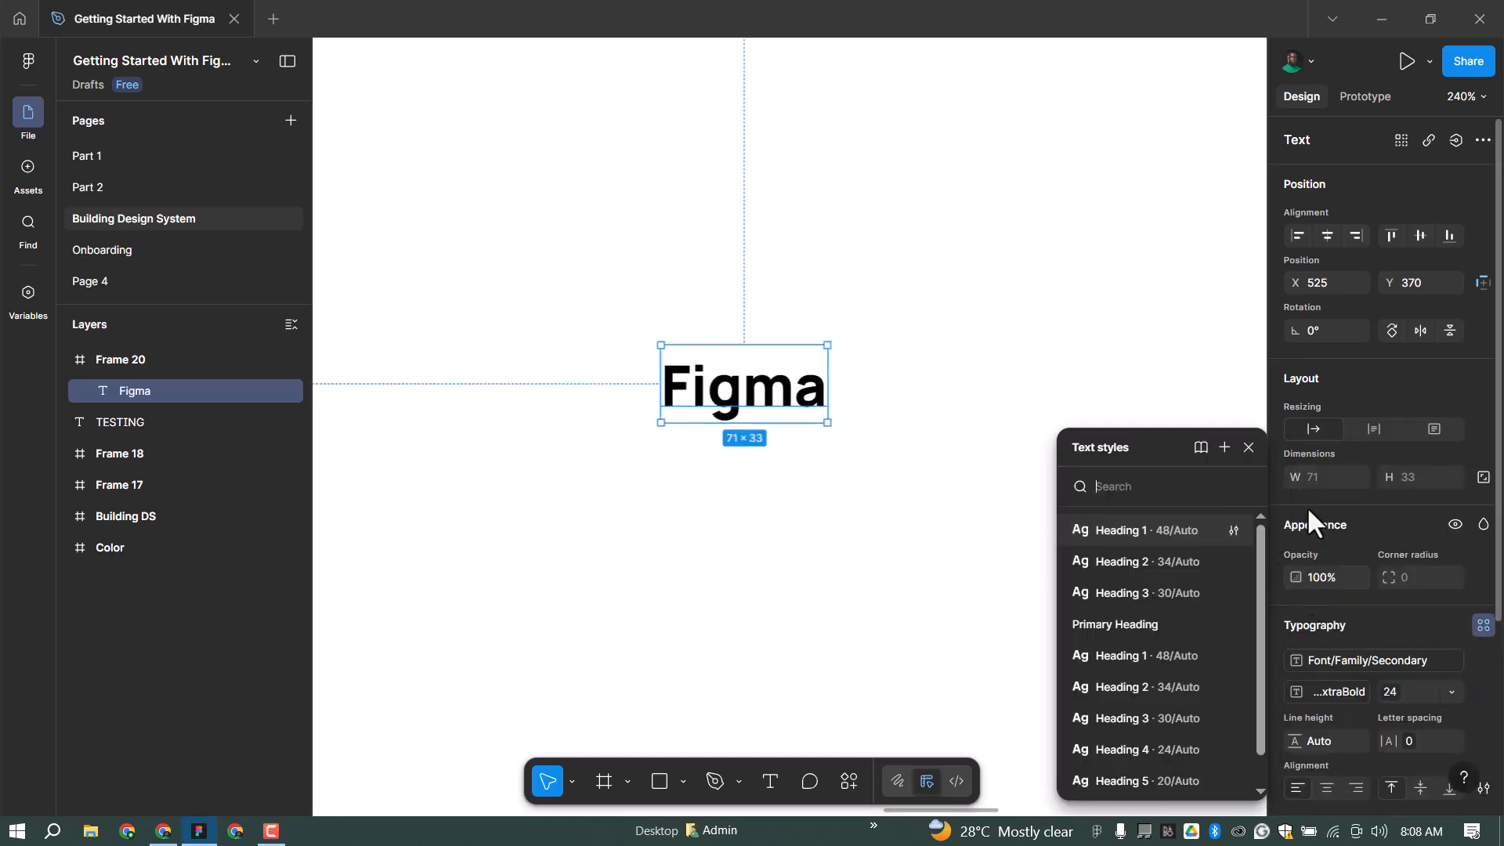
# Step: Create a text style named "Heading 4" from the Figma text
pyautogui.write('Heading 3')
pyautogui.press('BackSpace')
pyautogui.write('4')
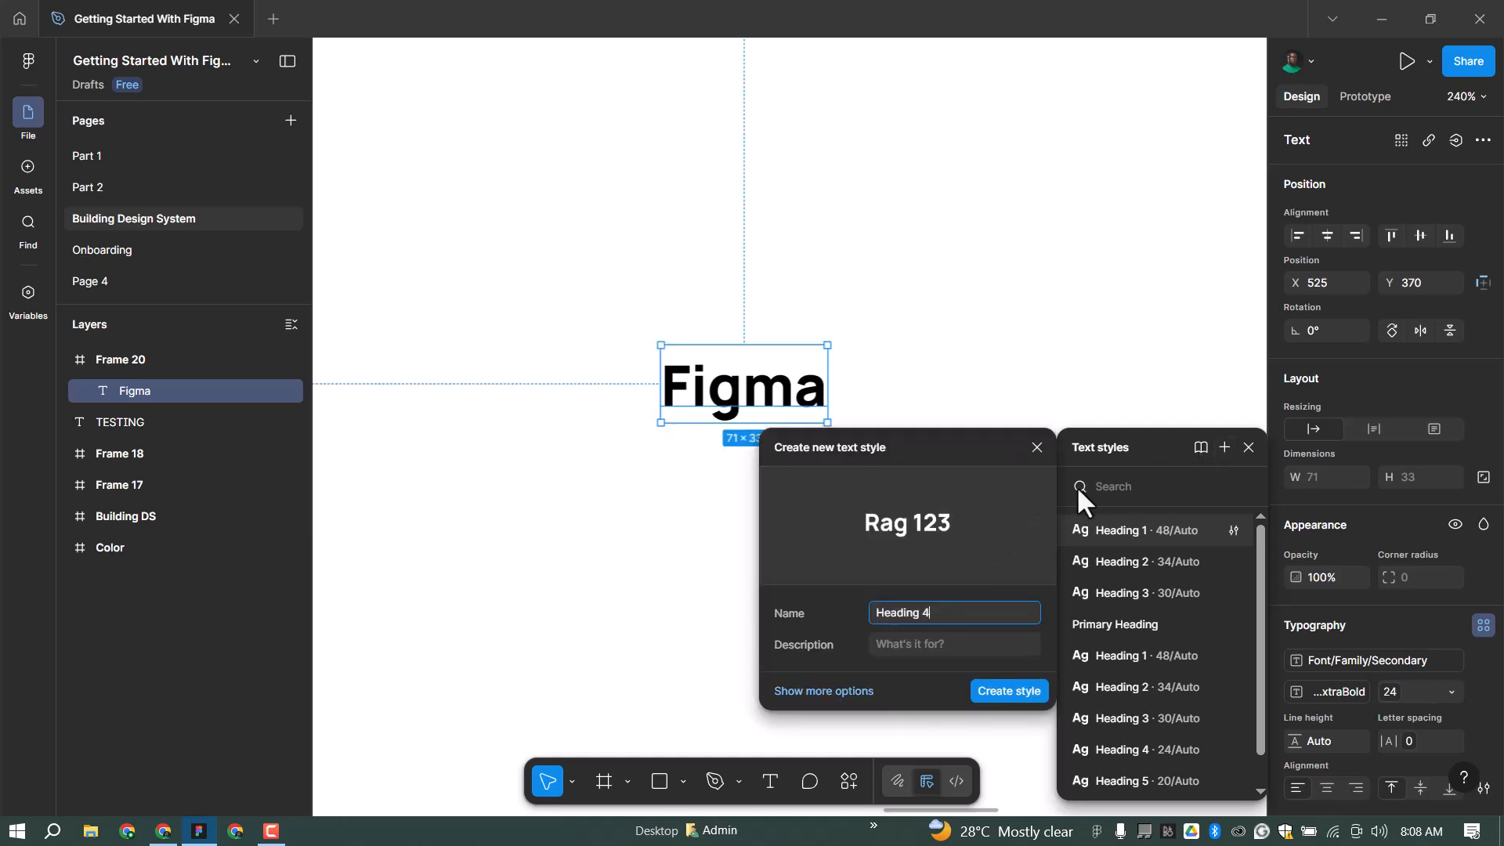
pyautogui.press('Return')
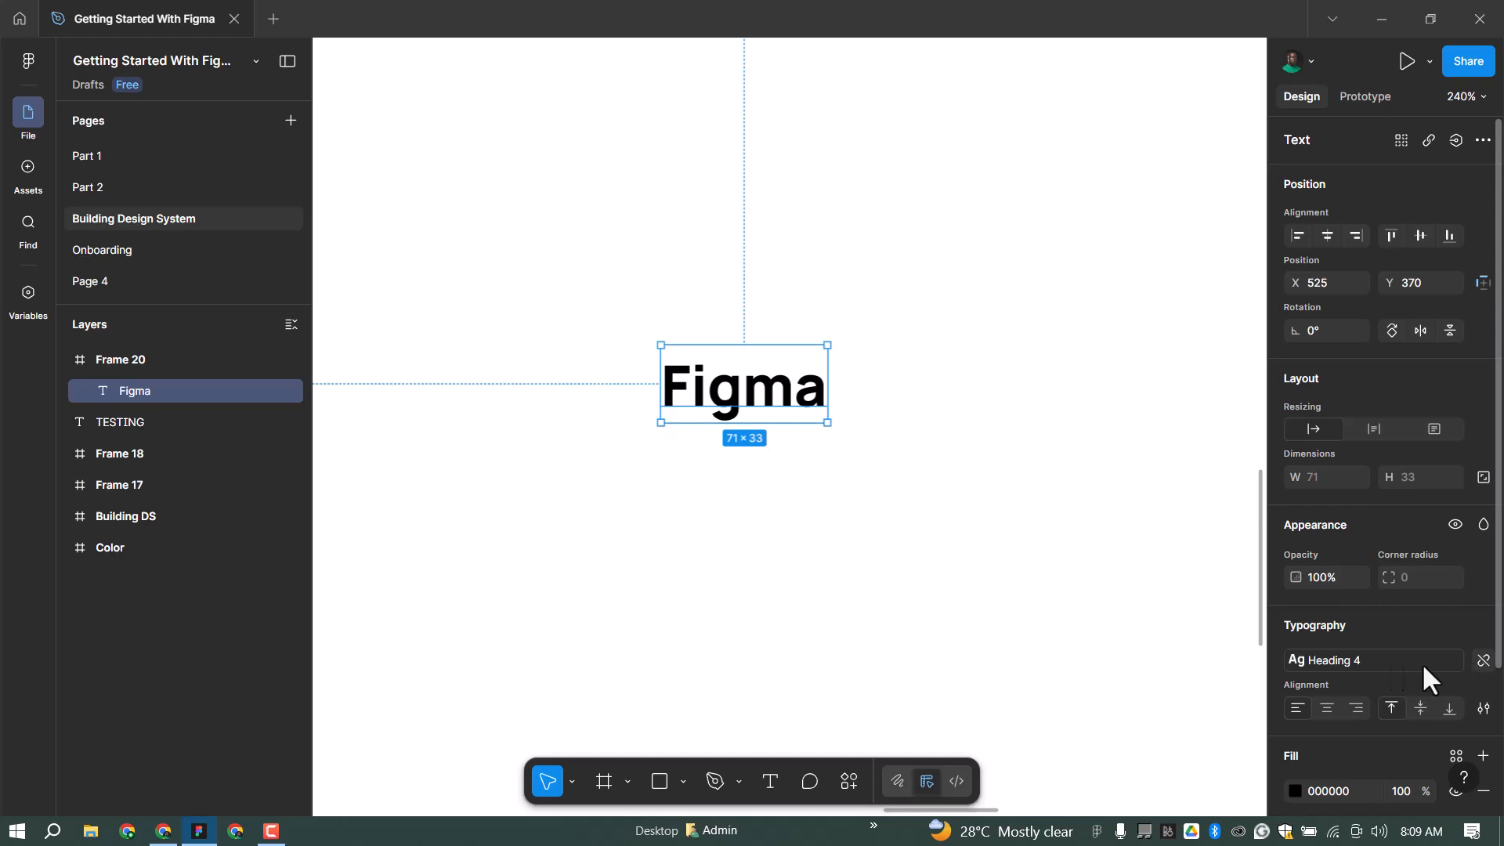
# Step: Detach the Heading 4 style from the Figma text and apply the font size variable 20
pyautogui.click(1371, 689)
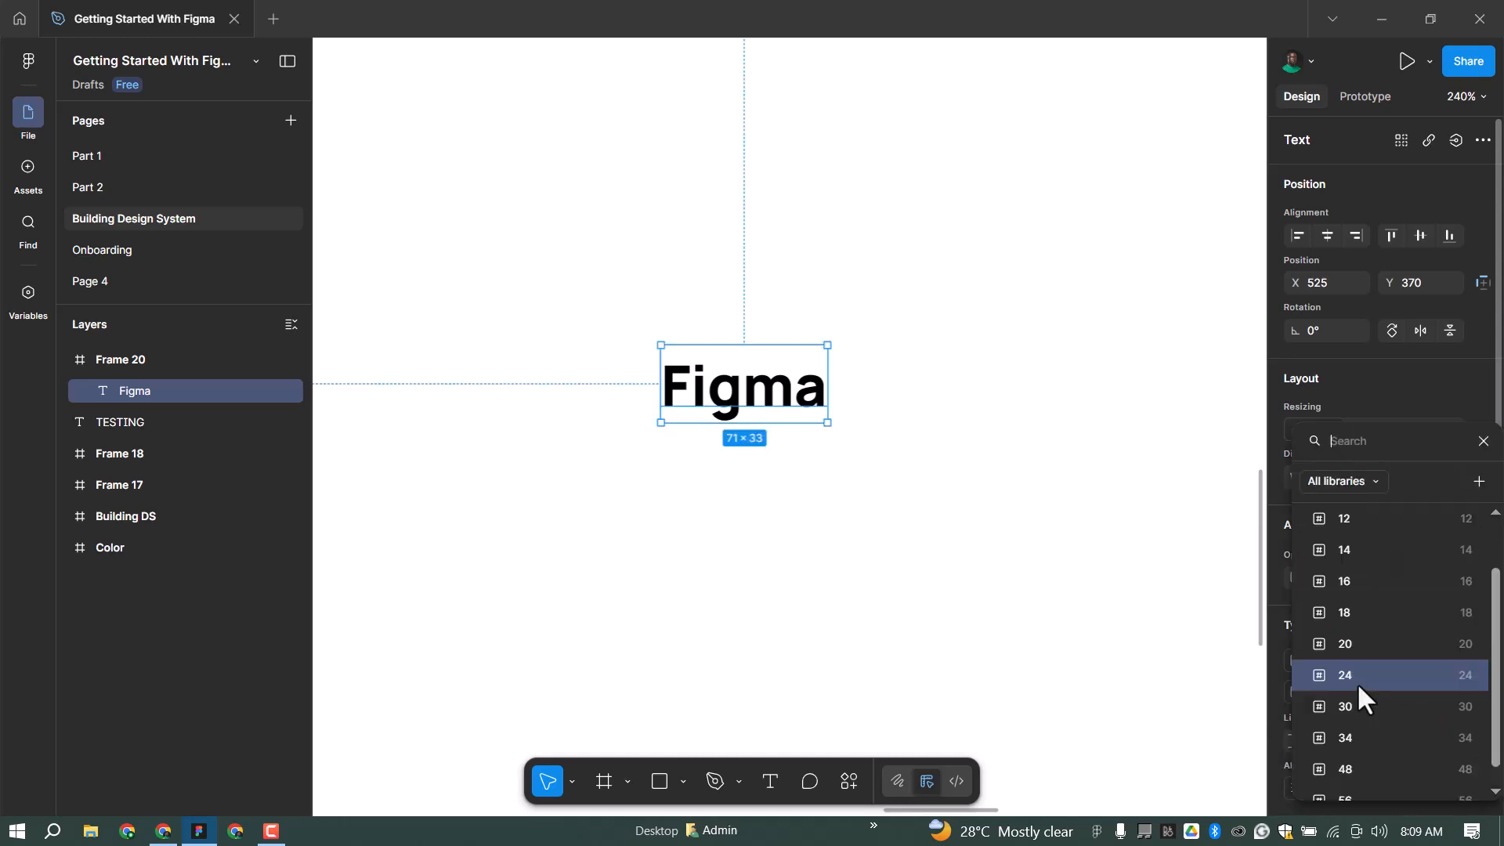
pyautogui.click(1375, 644)
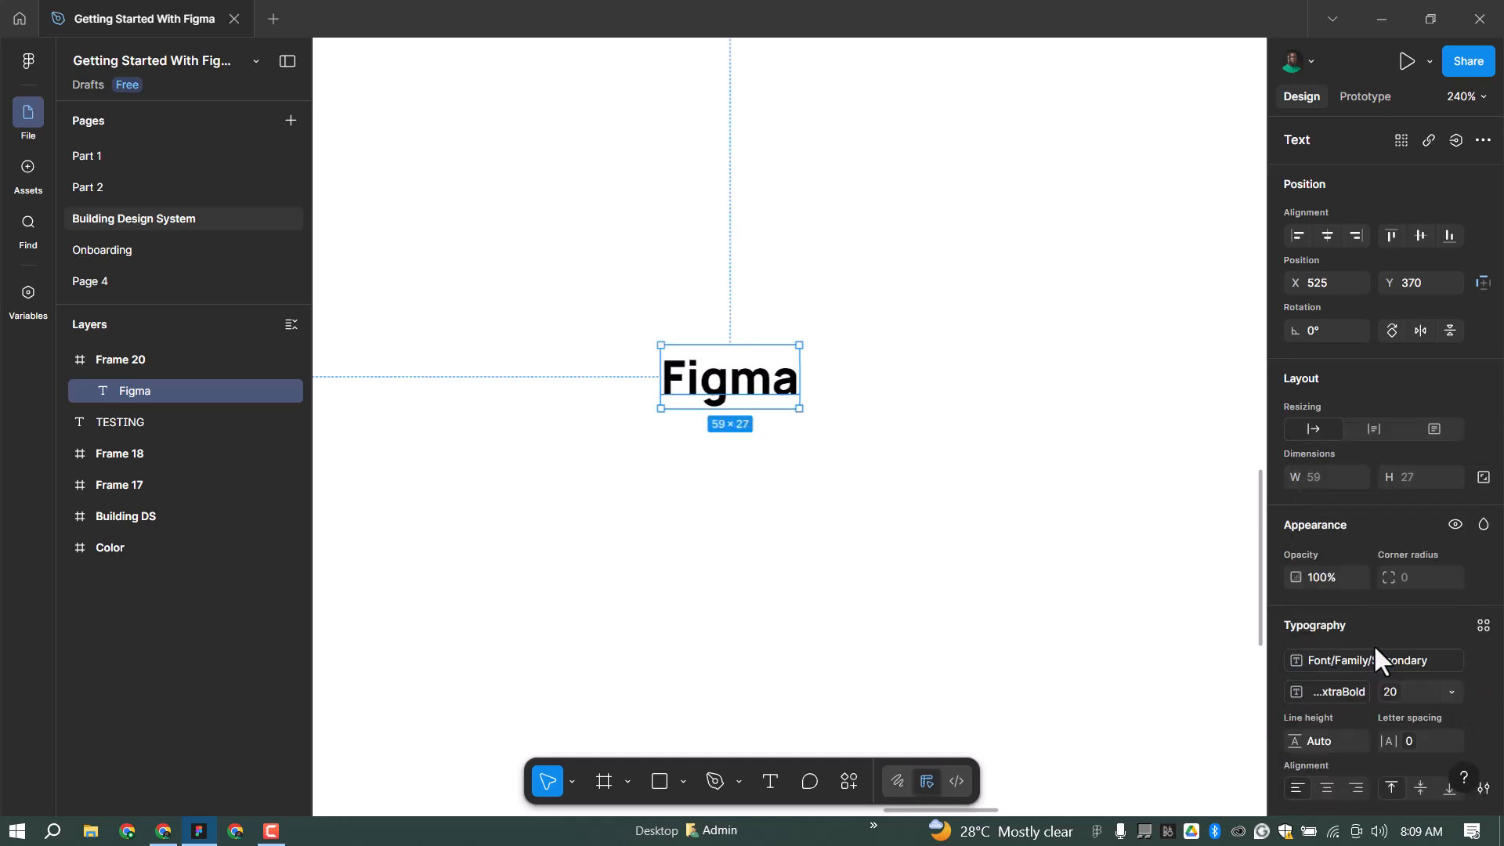
# Step: Create a text style named "Heading 5" from the Figma text
pyautogui.click(1483, 625)
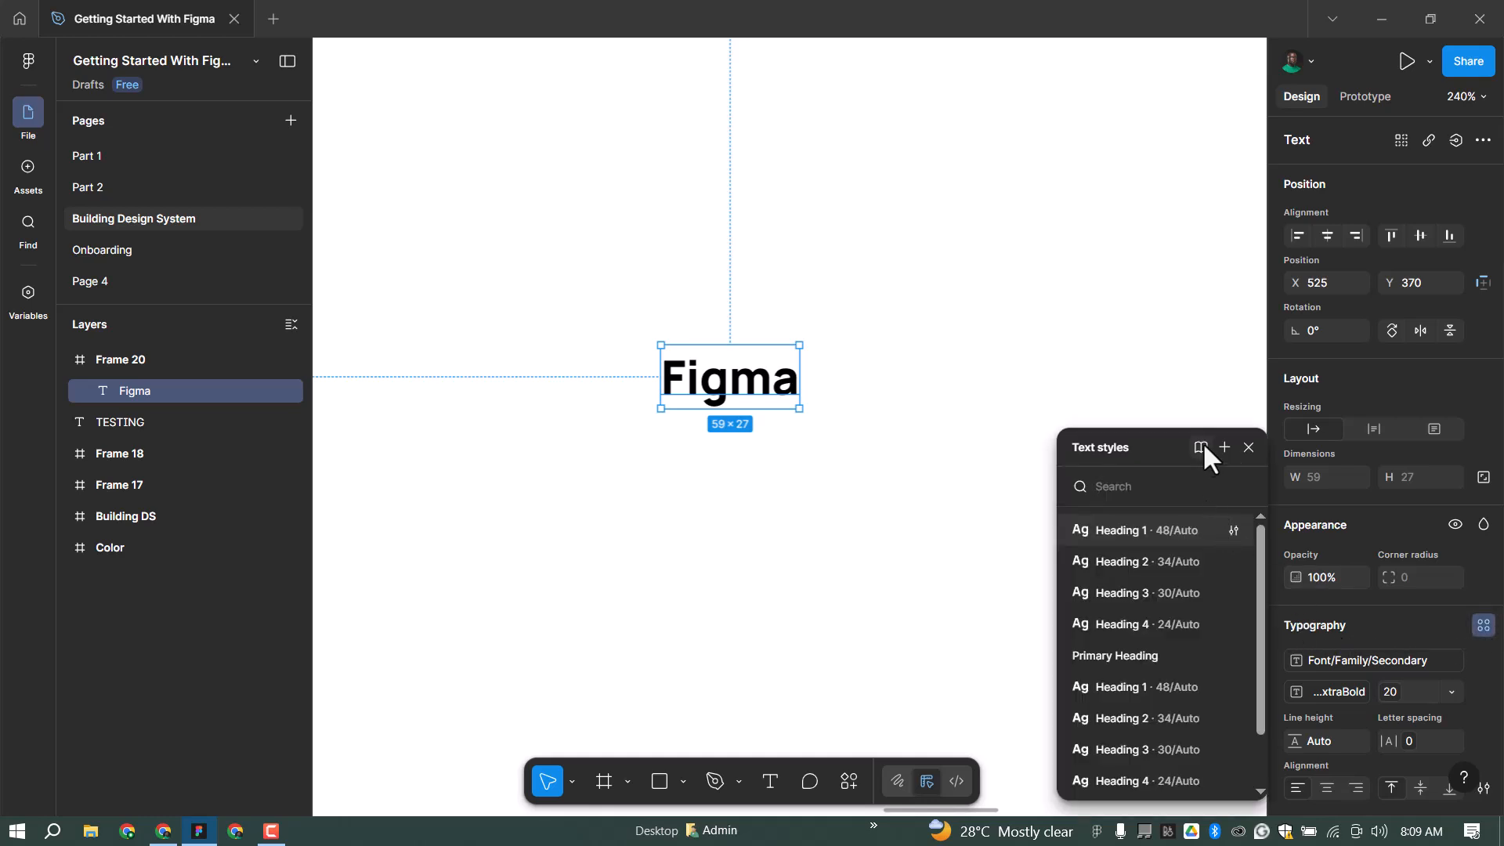
pyautogui.click(1224, 447)
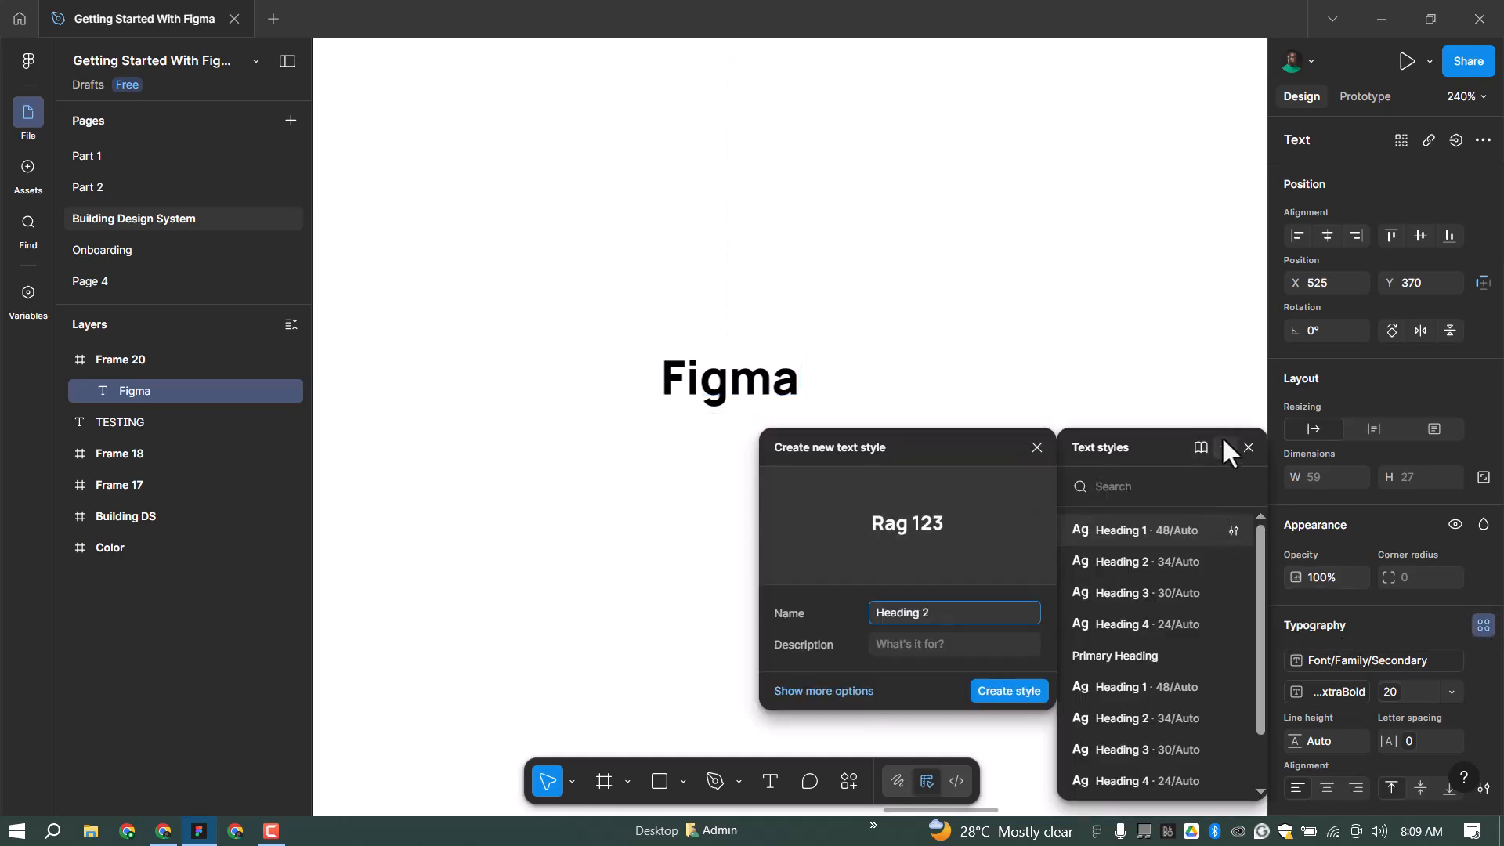
pyautogui.press('BackSpace')
pyautogui.write('5')
pyautogui.press('Return')
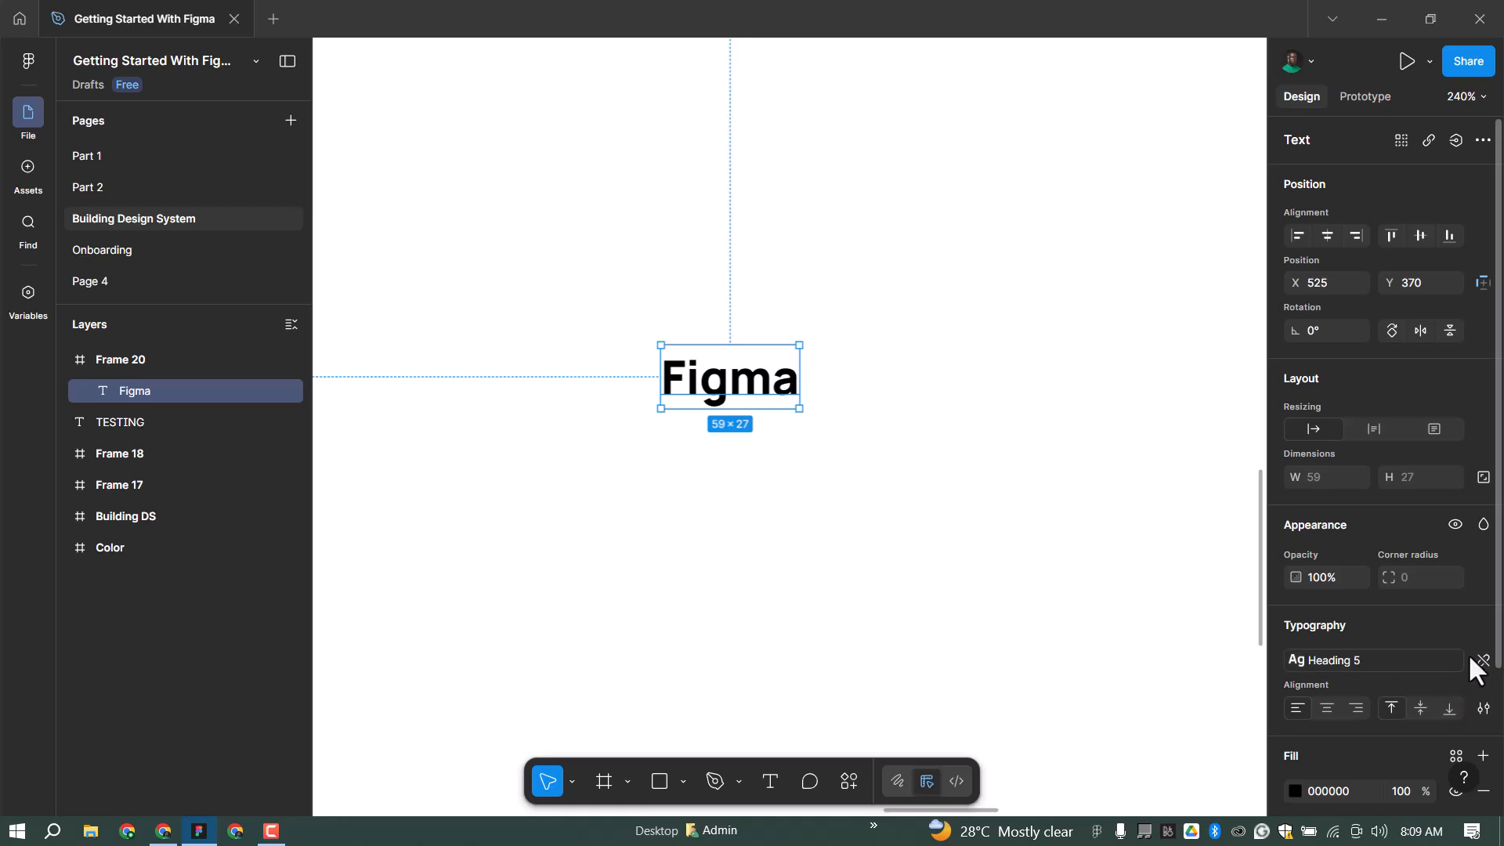
# Step: Detach the Heading 5 style from the Figma text and apply the font size variable 18
pyautogui.click(1479, 662)
pyautogui.click(1391, 693)
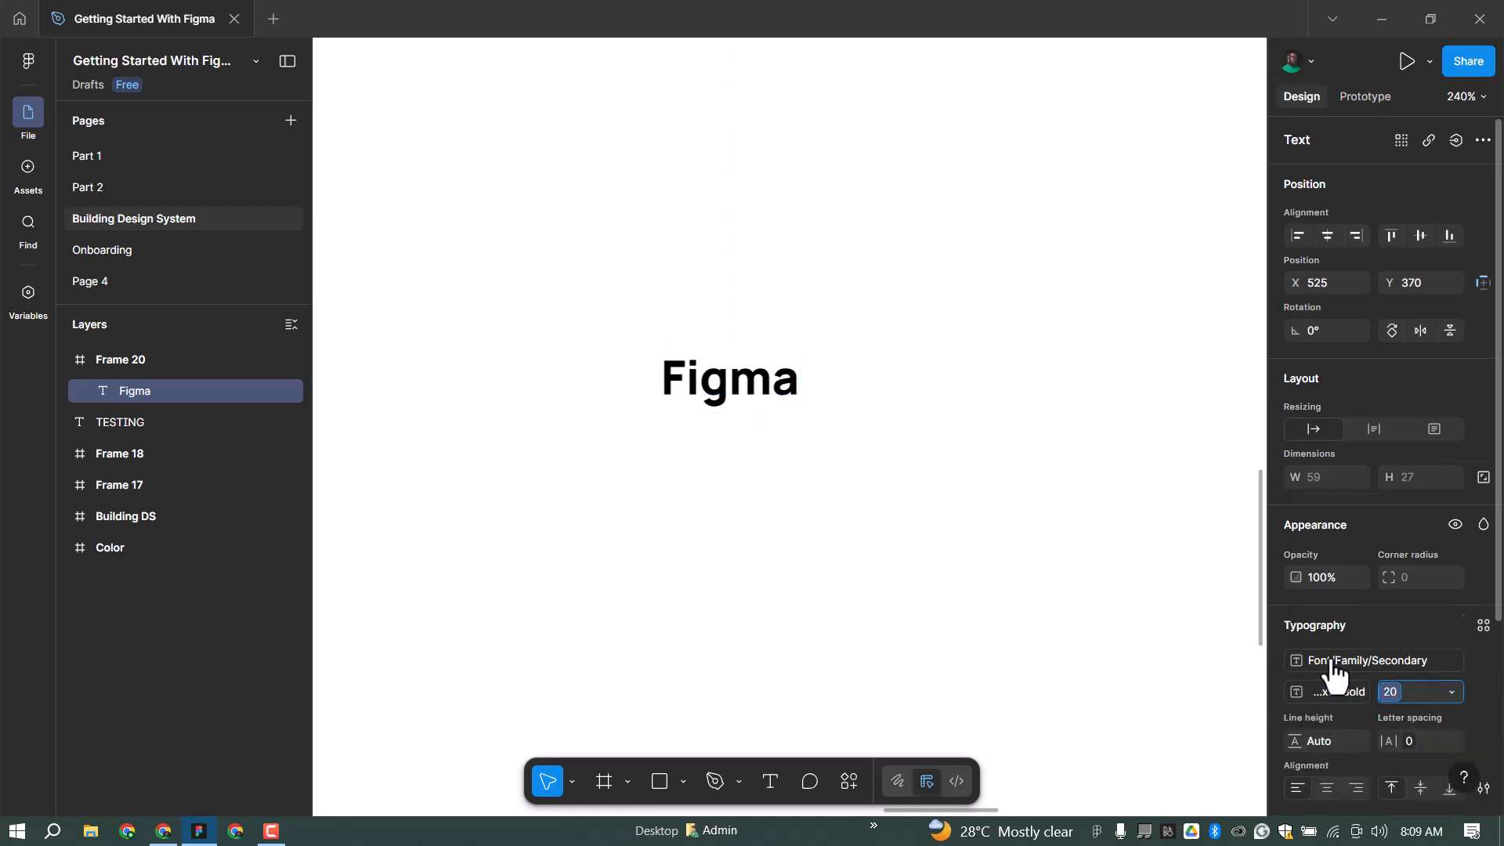
pyautogui.click(1468, 640)
# Step: Create a text style named "Heading 6" from the Figma text in the secondary font and deselect the text
pyautogui.click(1483, 626)
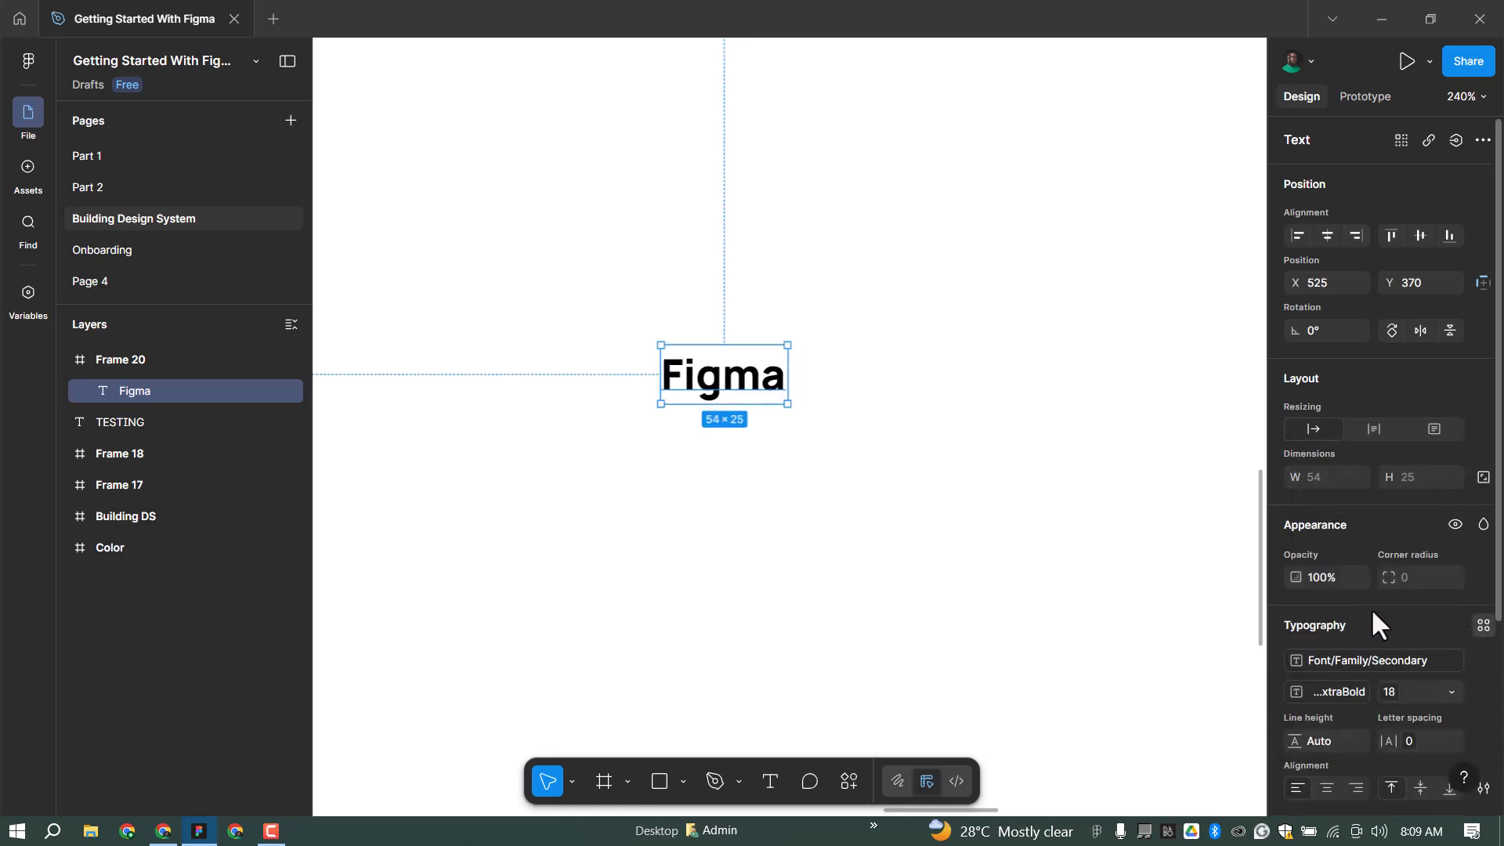
pyautogui.click(1226, 448)
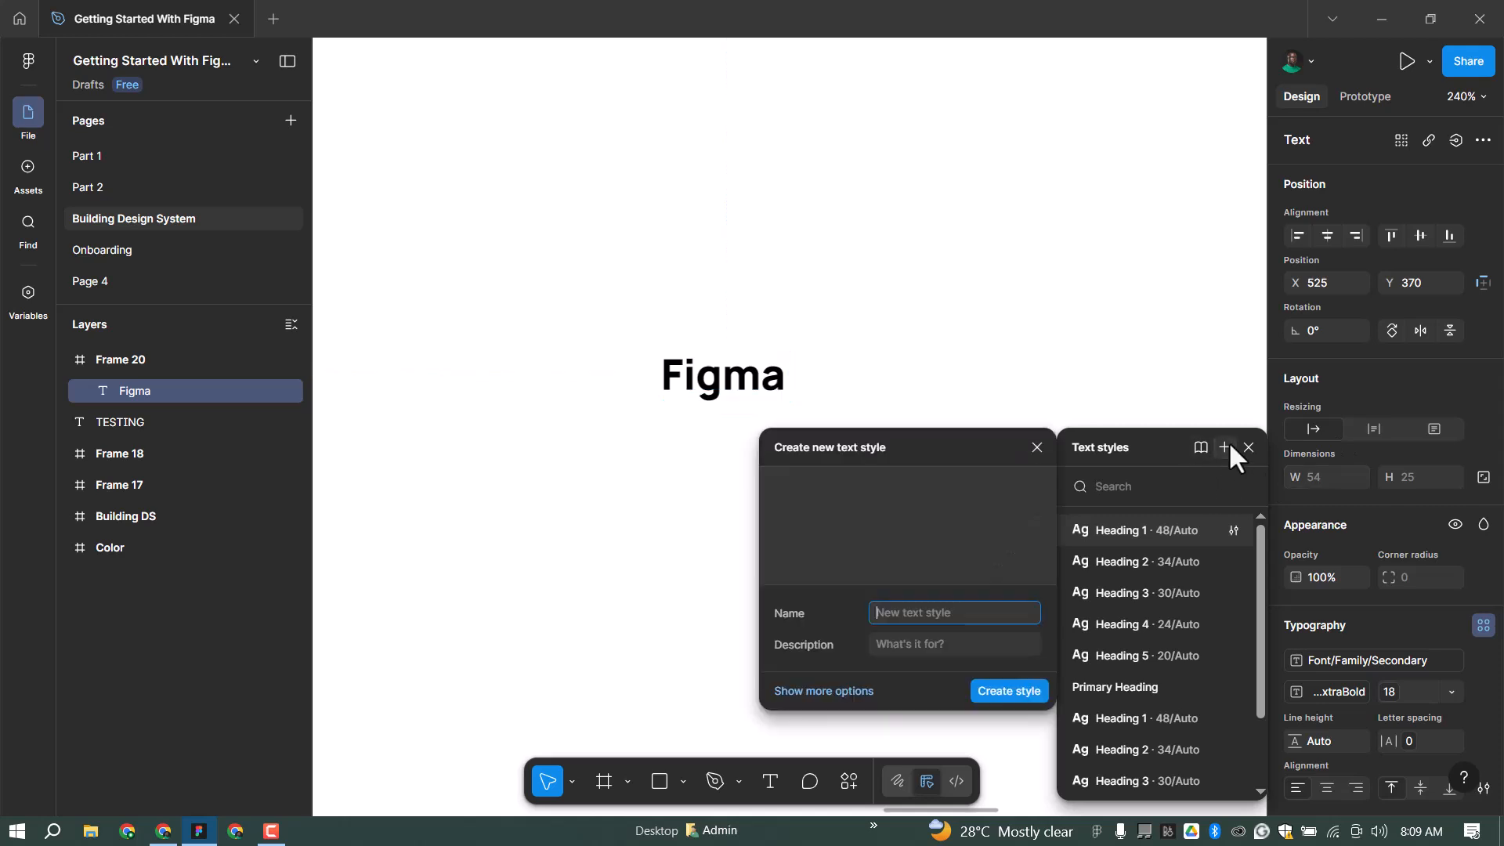
pyautogui.press('BackSpace')
pyautogui.write('6')
pyautogui.press('Return')
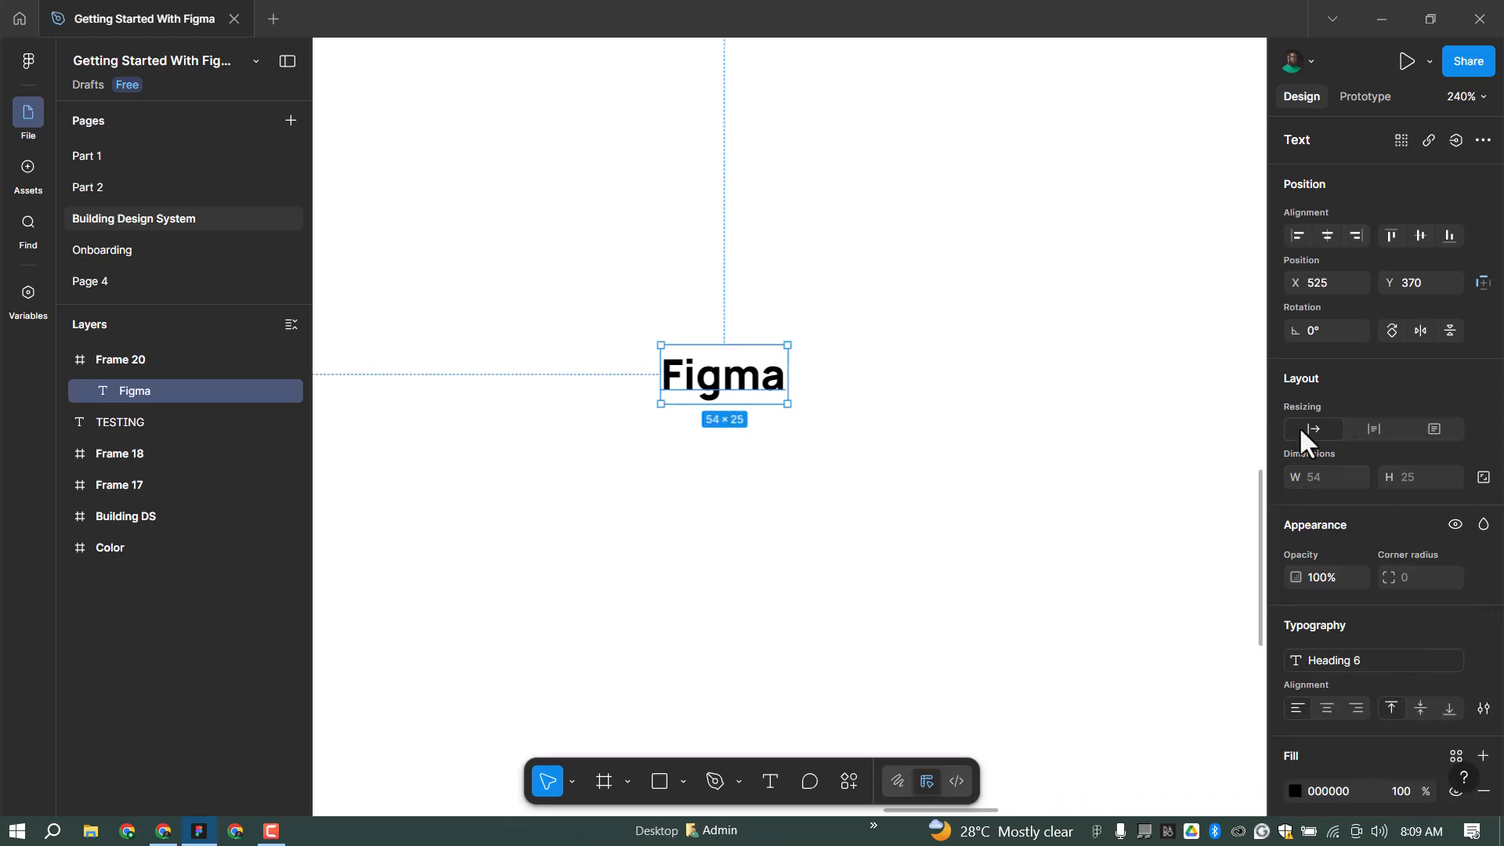
pyautogui.click(1089, 458)
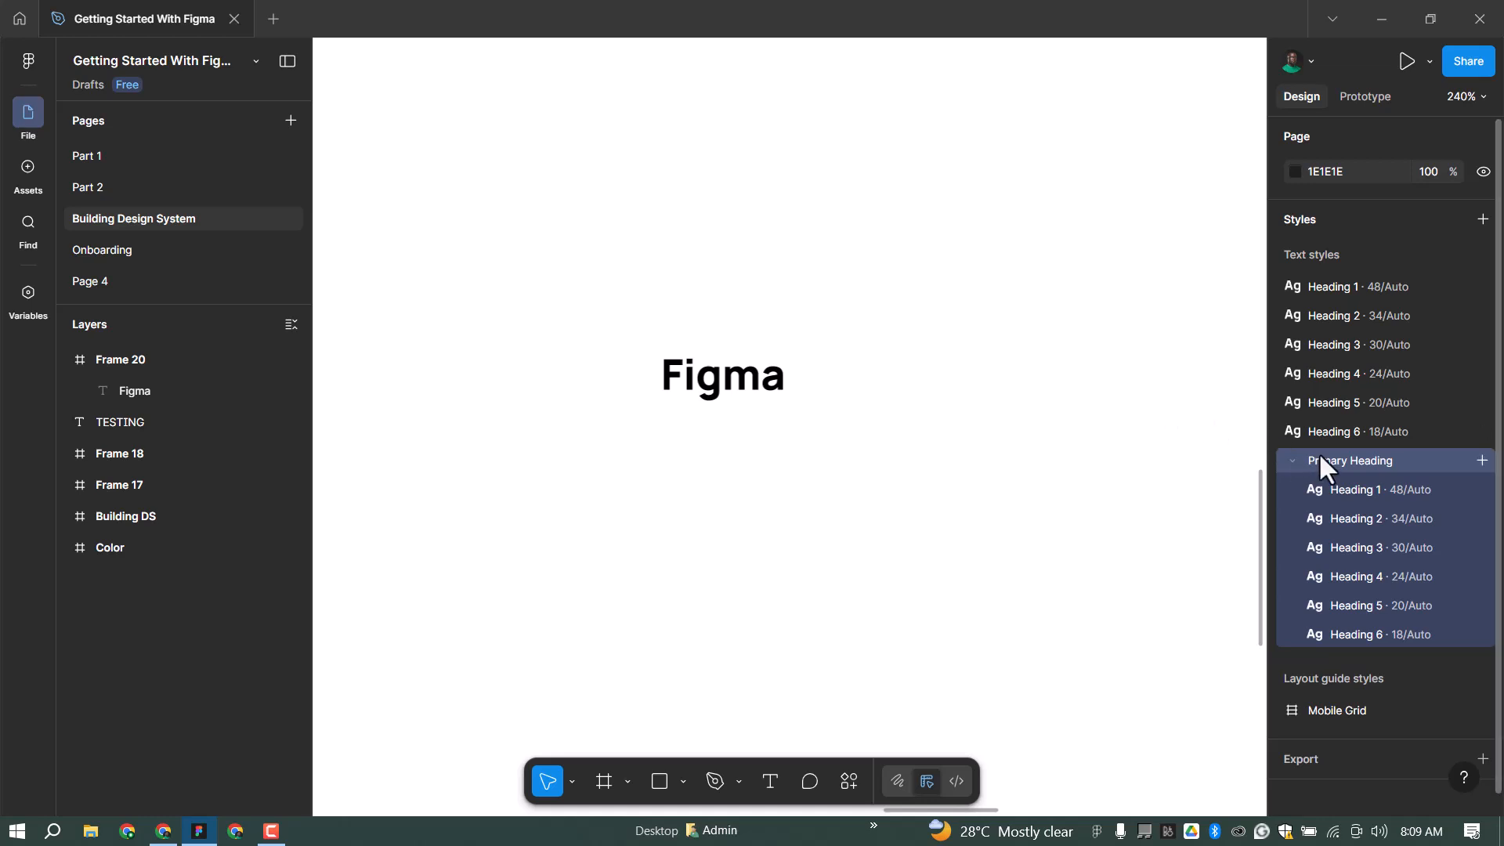
# Step: Group the six ungrouped text styles Heading 1 through Heading 6 into a new folder named "Secondary Heading"
pyautogui.click(1362, 285)
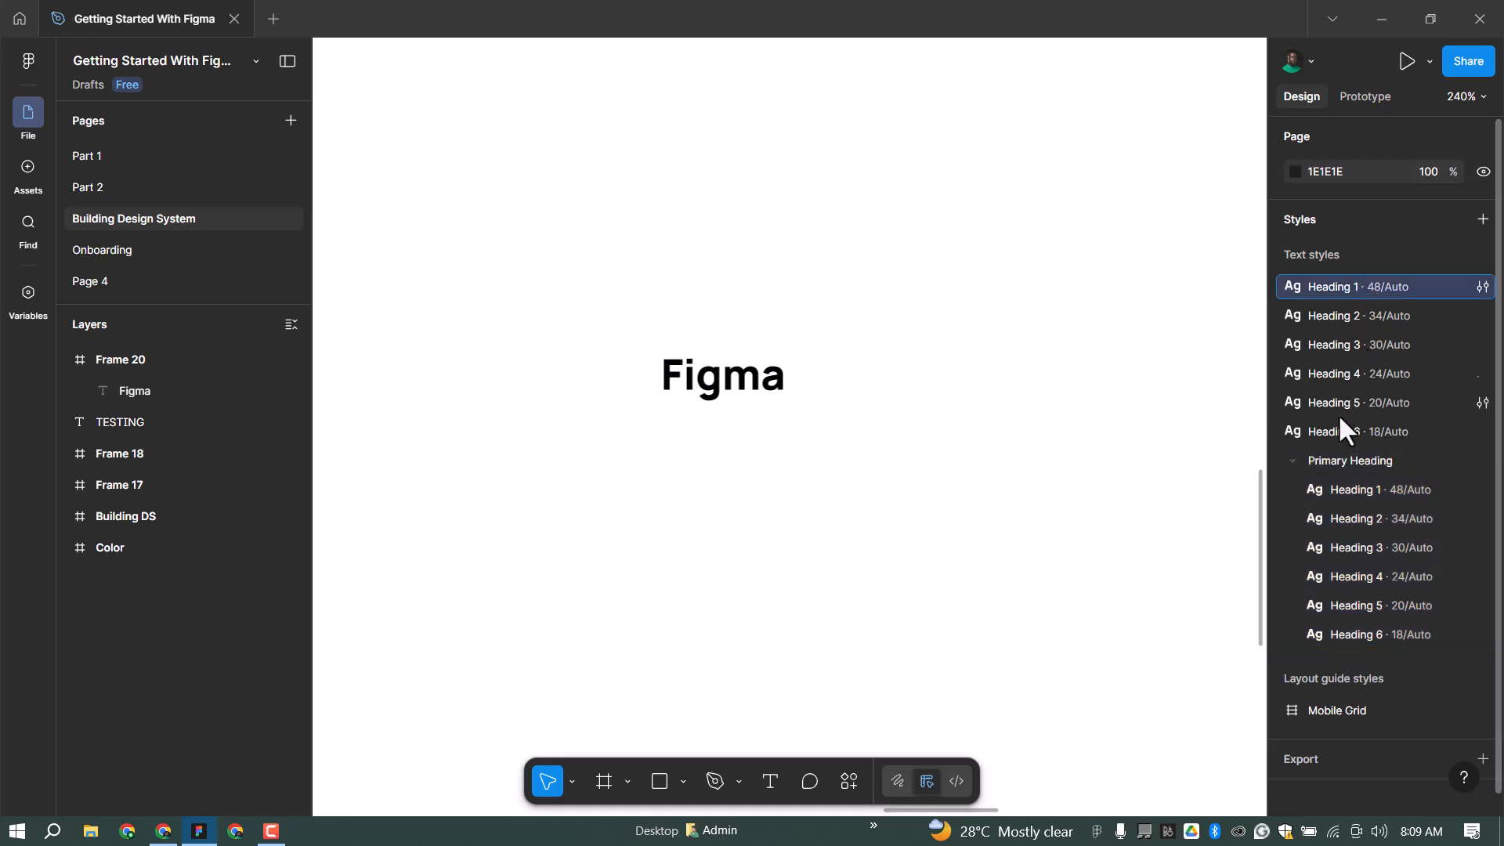
pyautogui.keyDown('shift'); pyautogui.click(1338, 434); pyautogui.keyUp('shift')
pyautogui.rightClick(1368, 351)
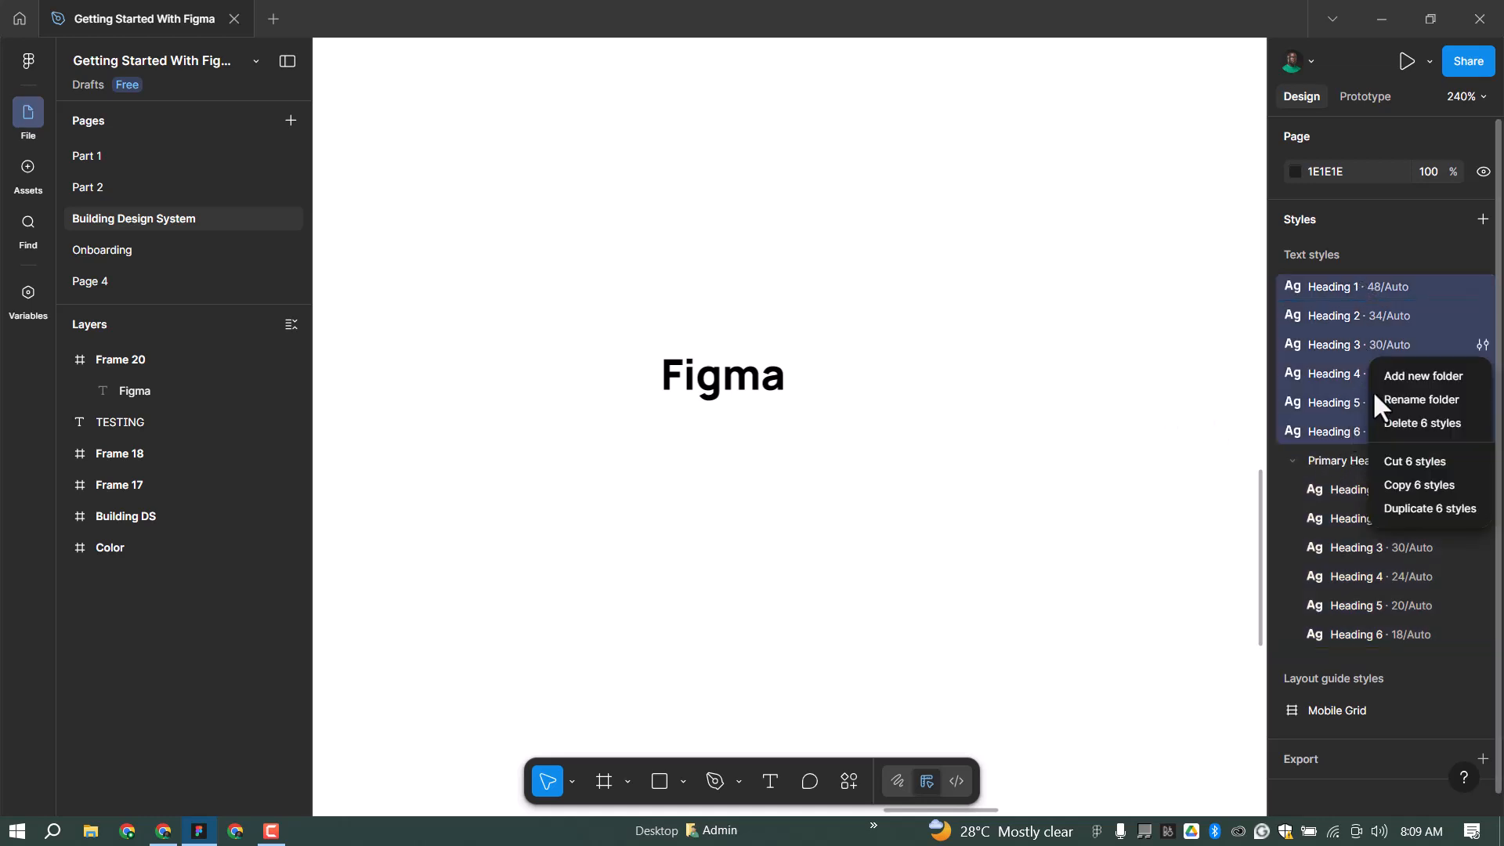
pyautogui.click(1410, 377)
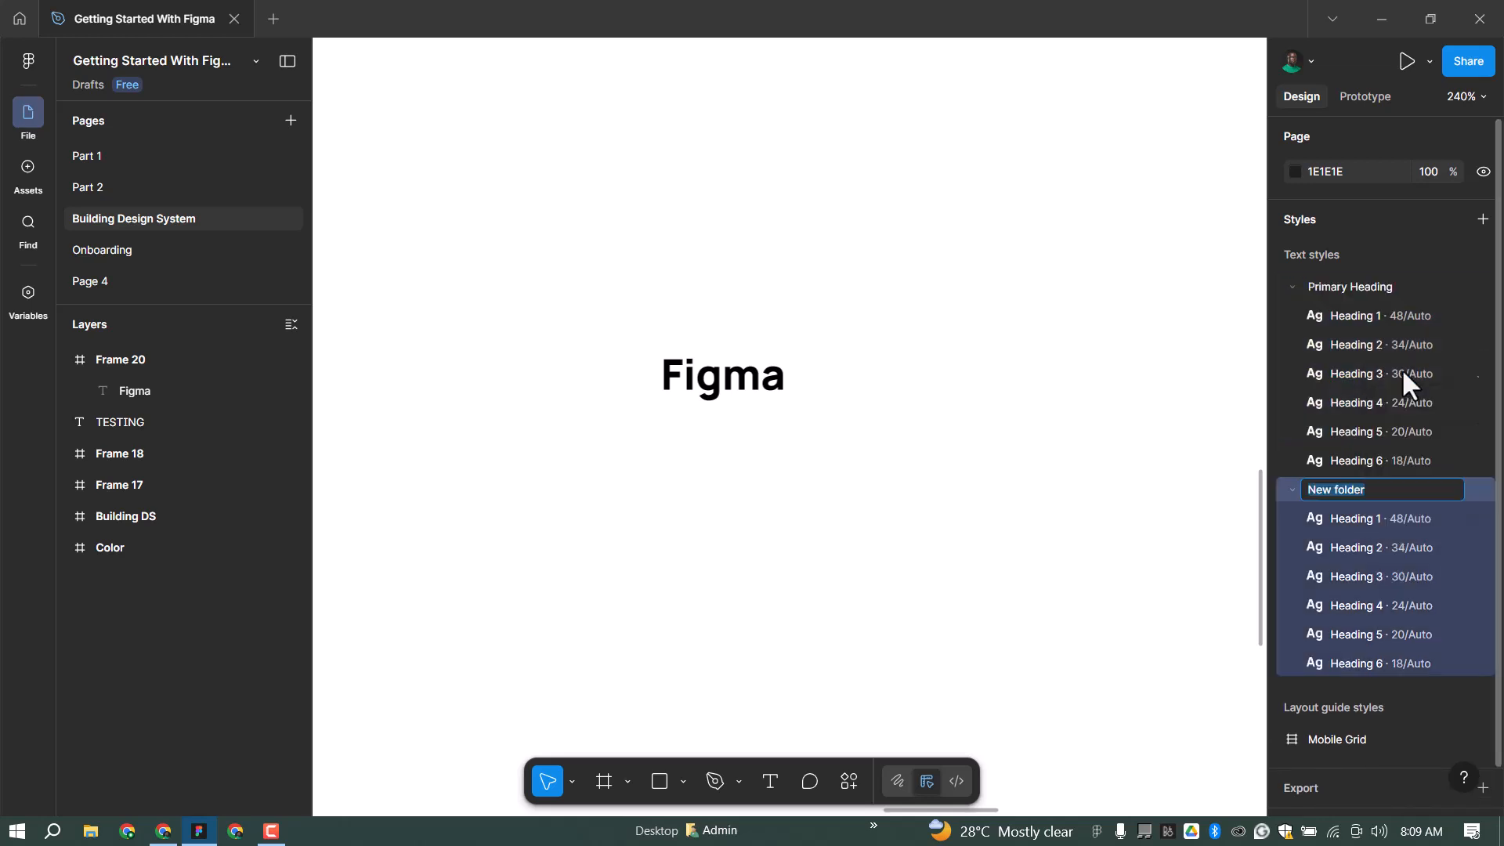
pyautogui.write('Seco')
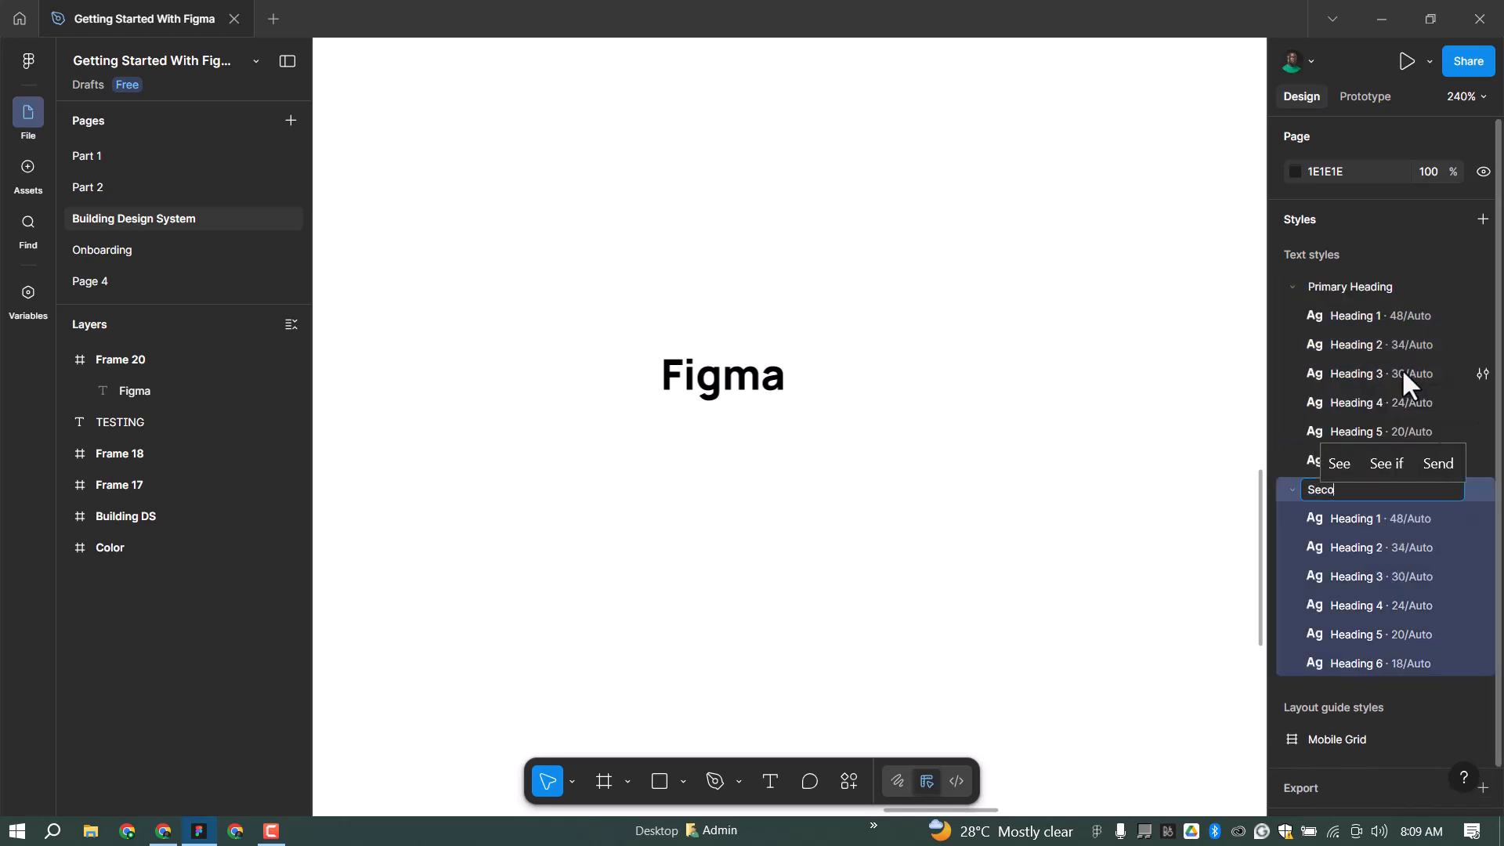
pyautogui.write('ndary Heading')
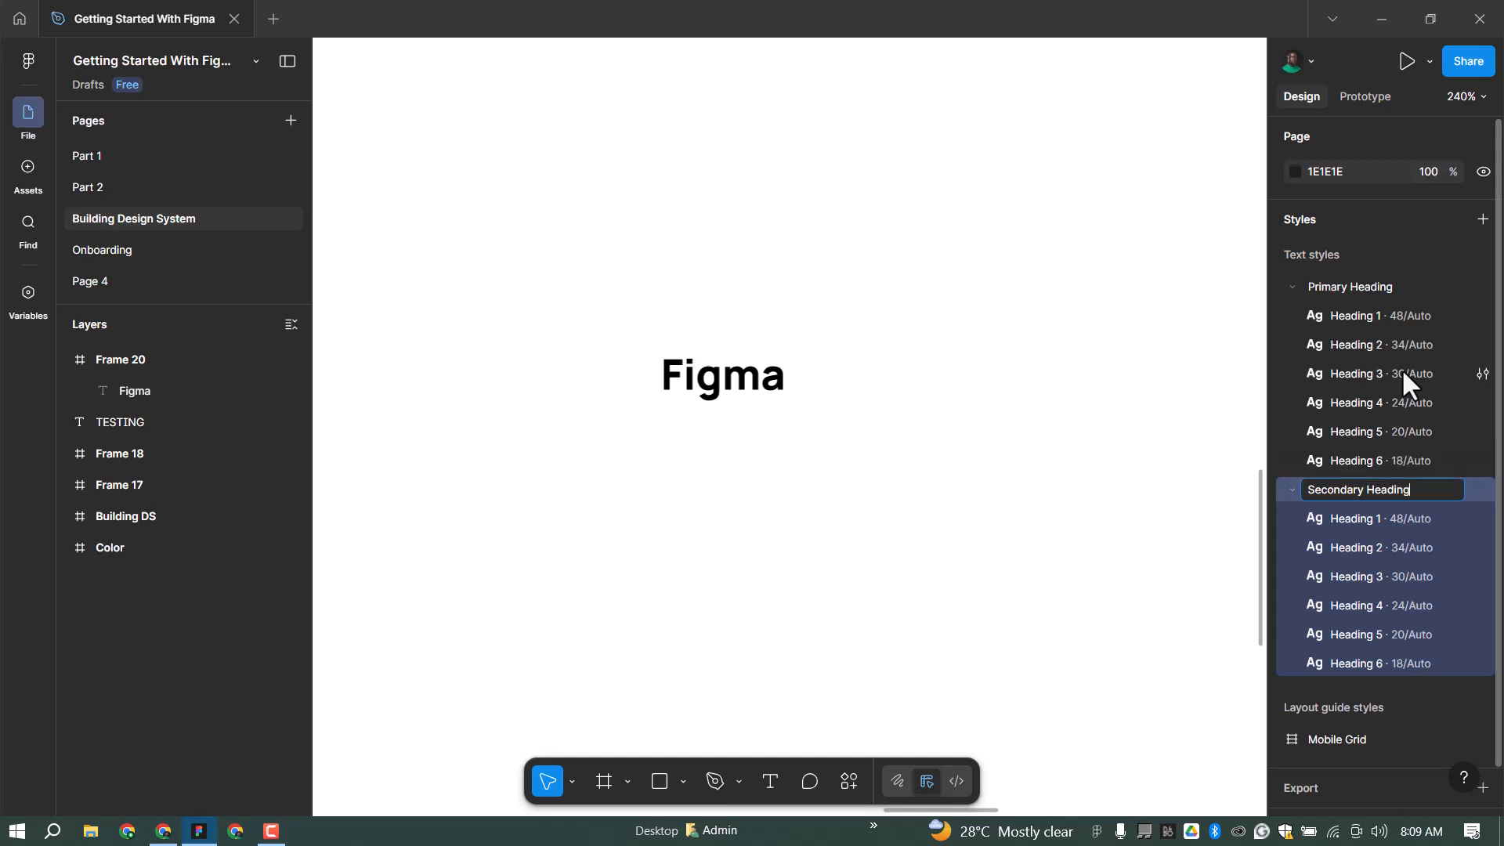
pyautogui.press('Return')
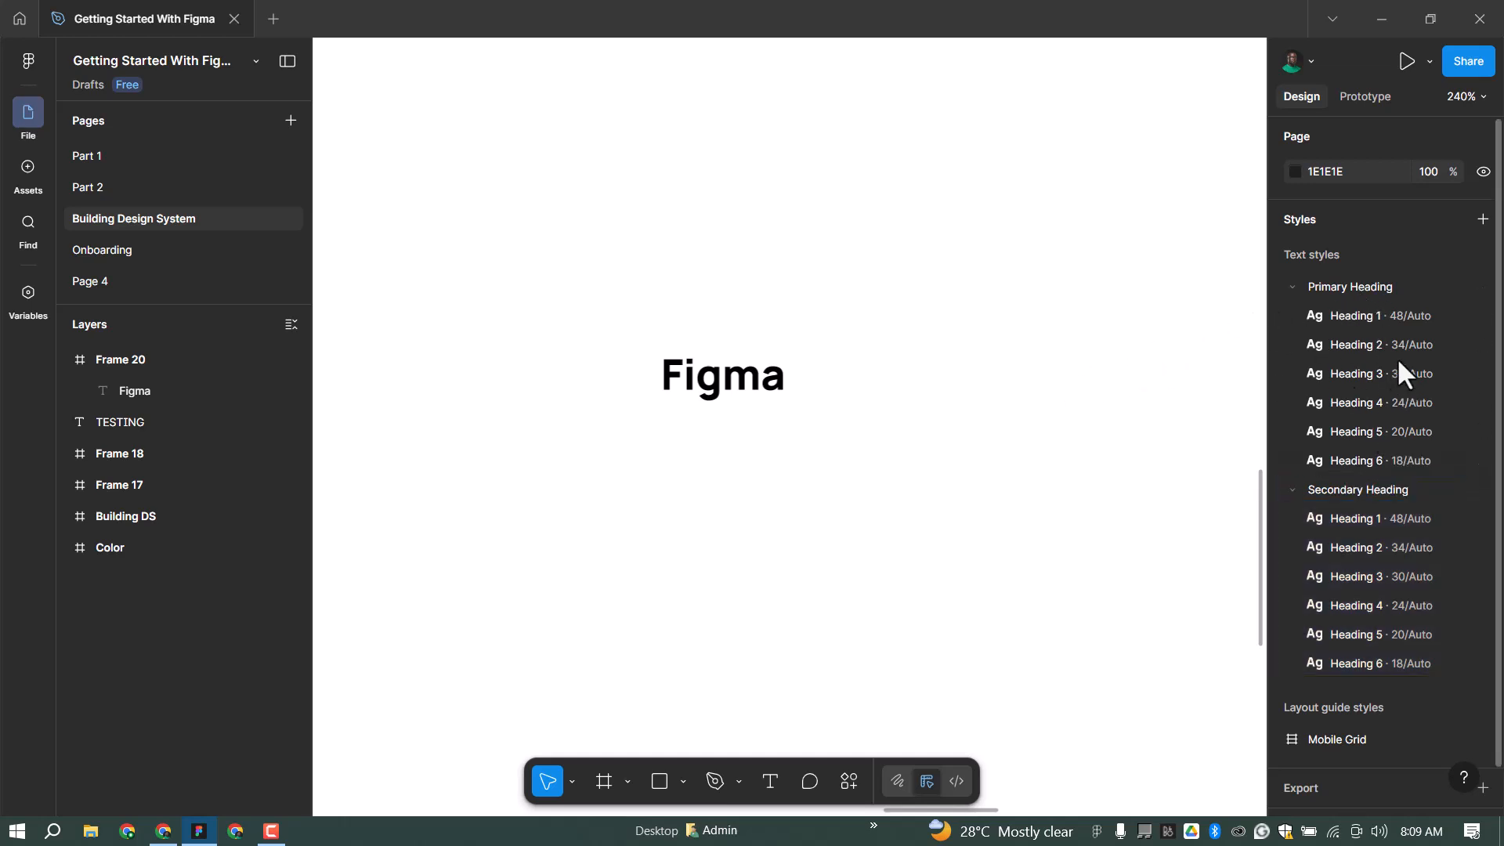
pyautogui.click(1293, 491)
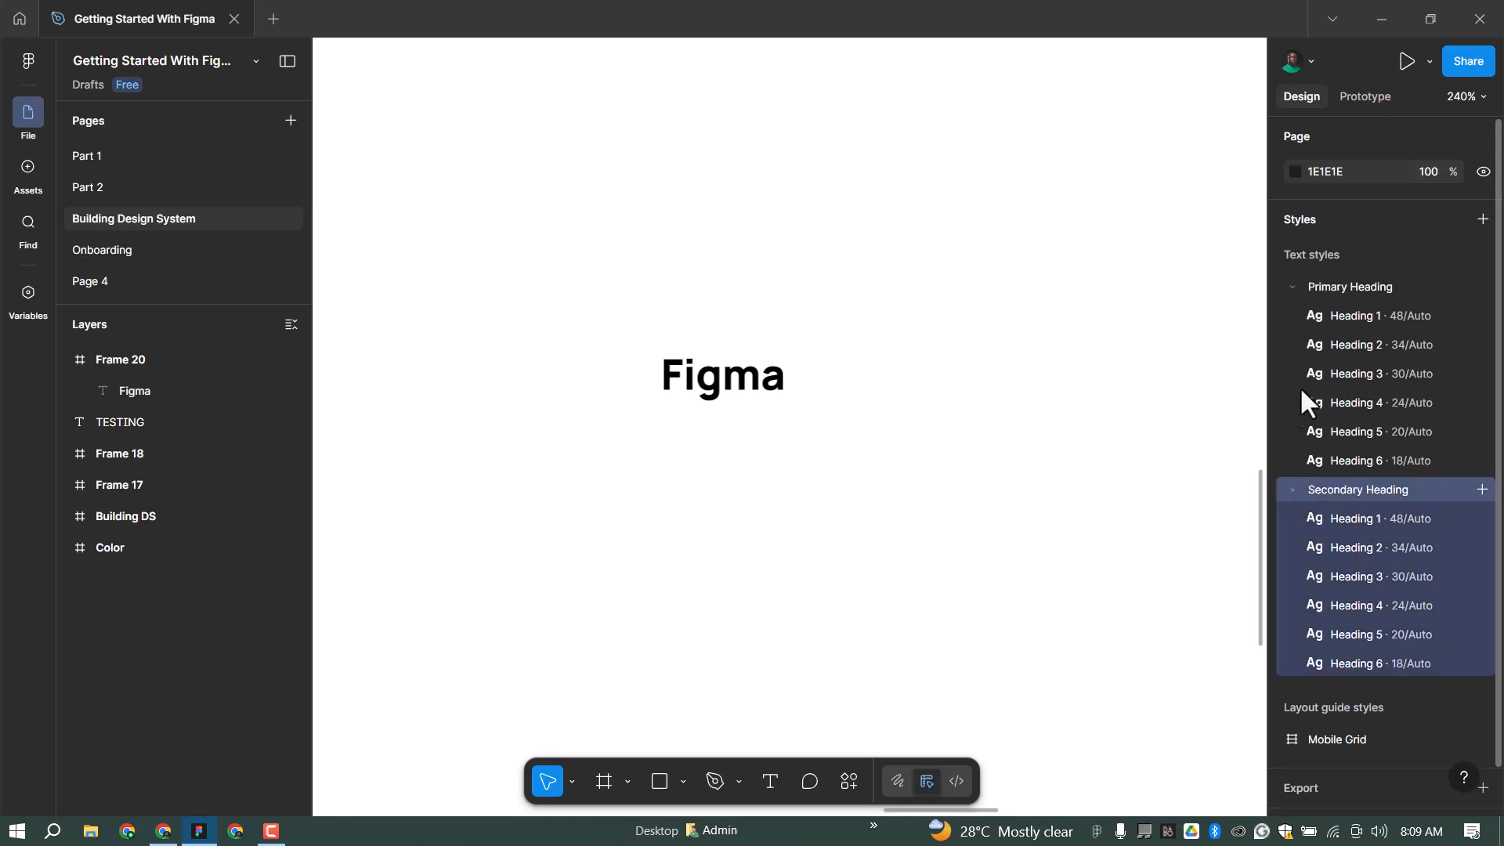
# Step: Detach the heading style from the Figma text and apply the Primary font family, size 16 and Regular weight variables
pyautogui.click(1293, 285)
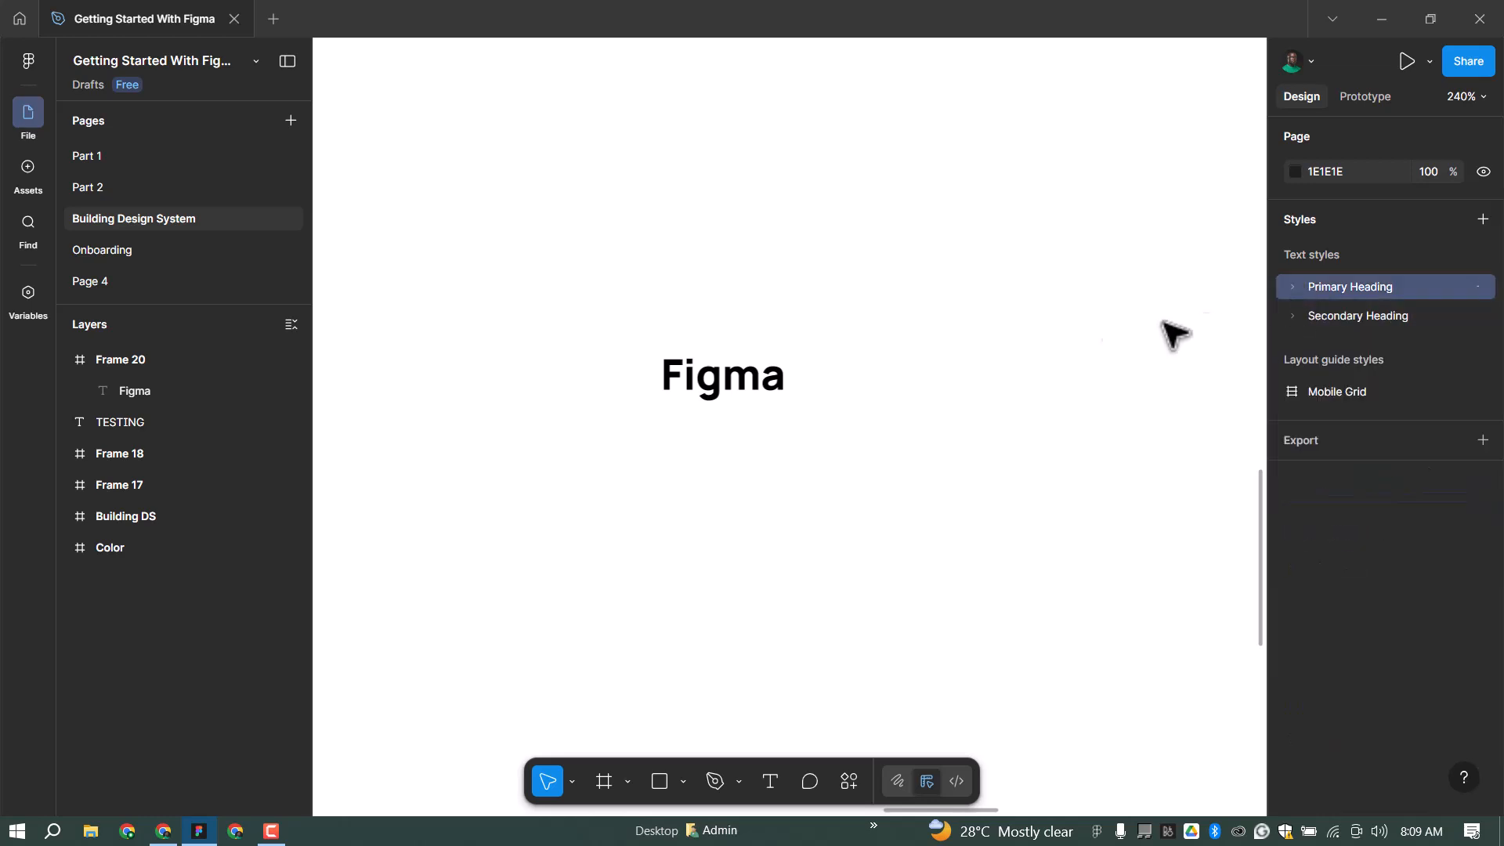
pyautogui.click(783, 374)
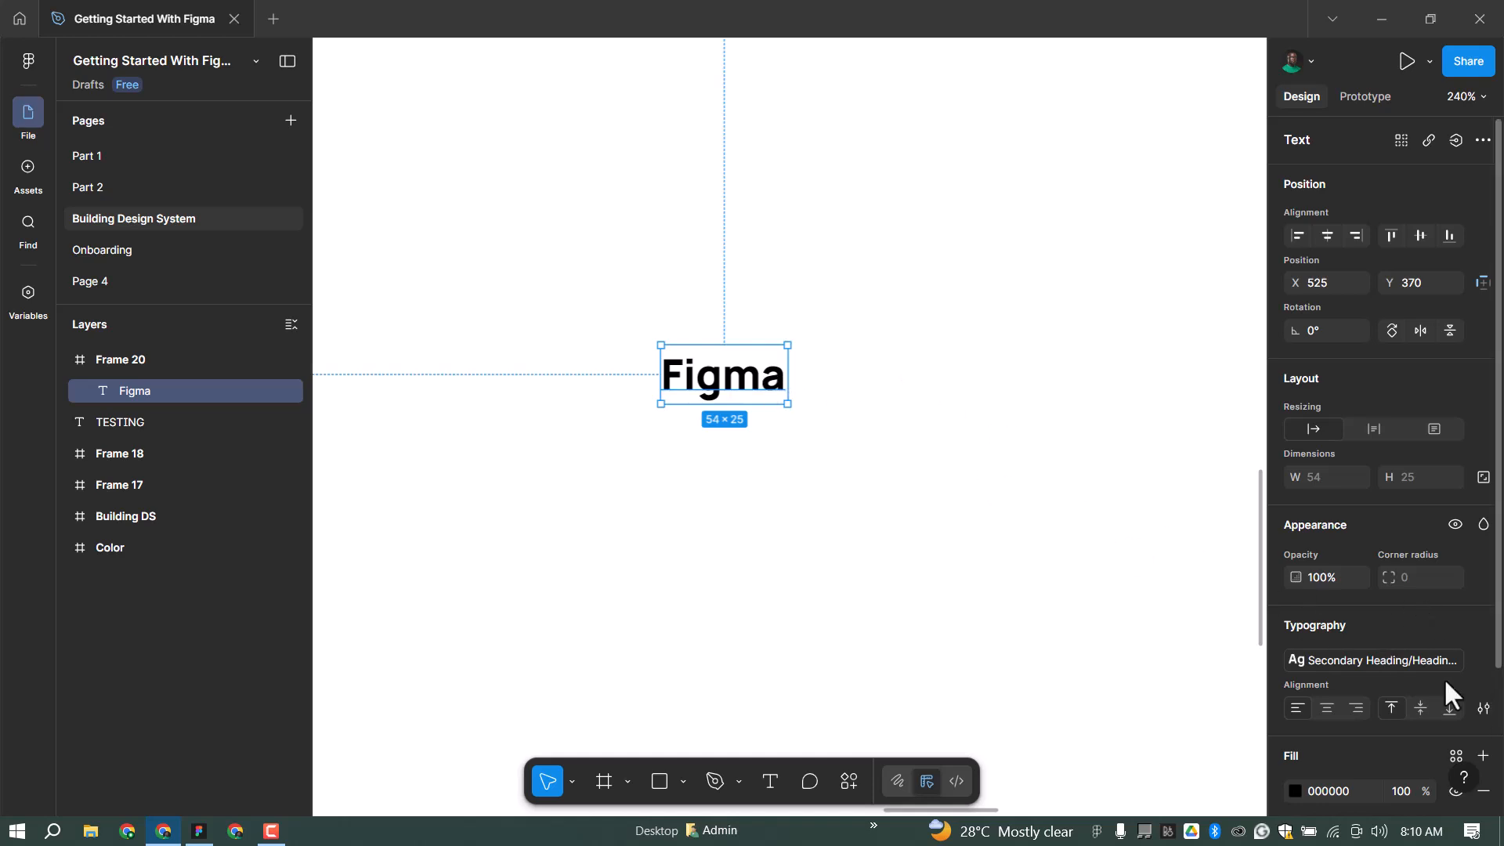
pyautogui.click(1356, 660)
pyautogui.click(1323, 660)
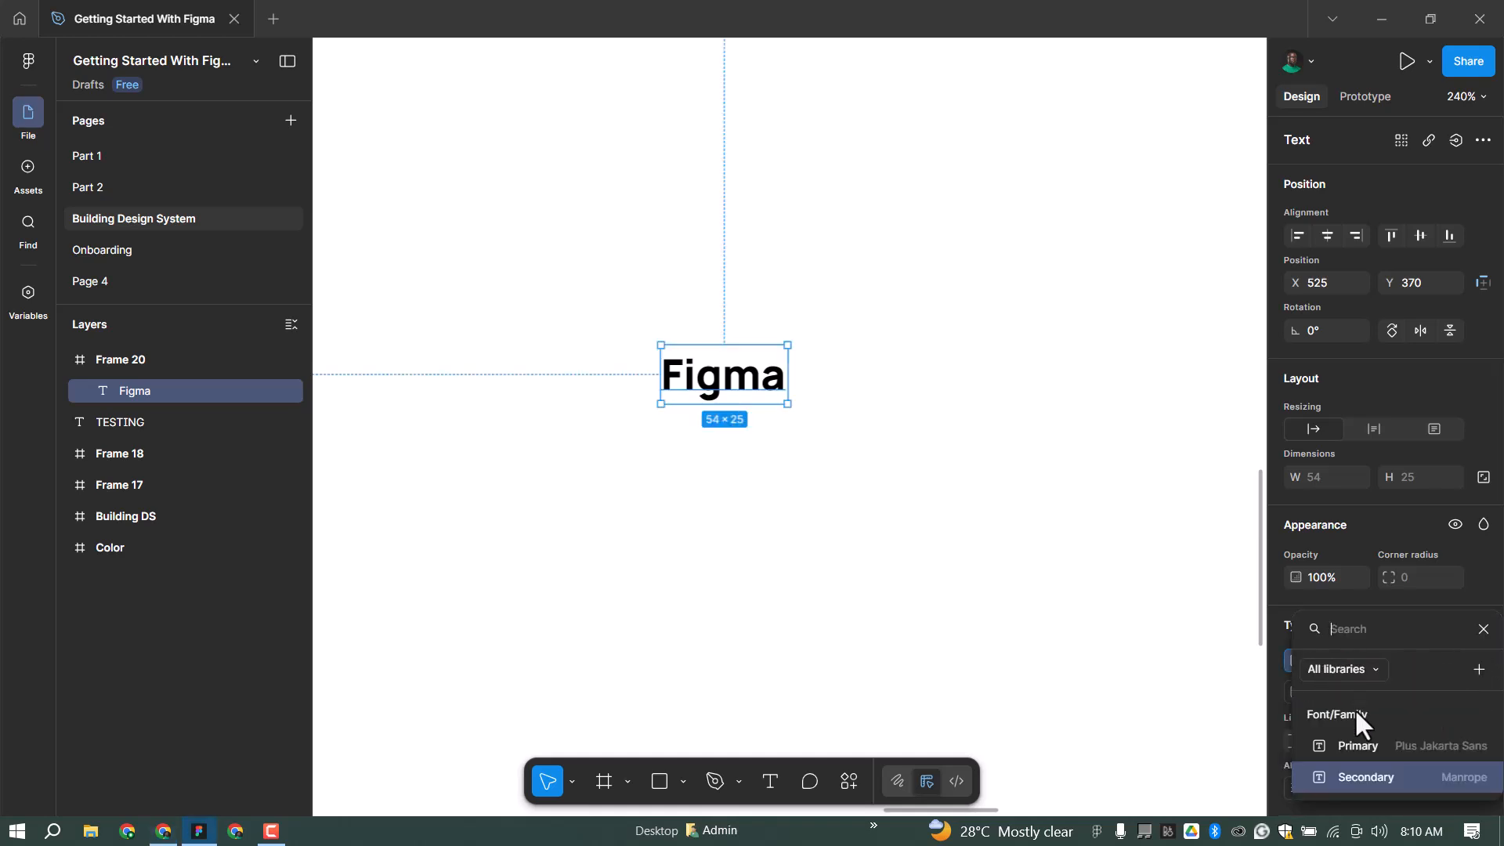
pyautogui.click(1366, 745)
pyautogui.click(1387, 692)
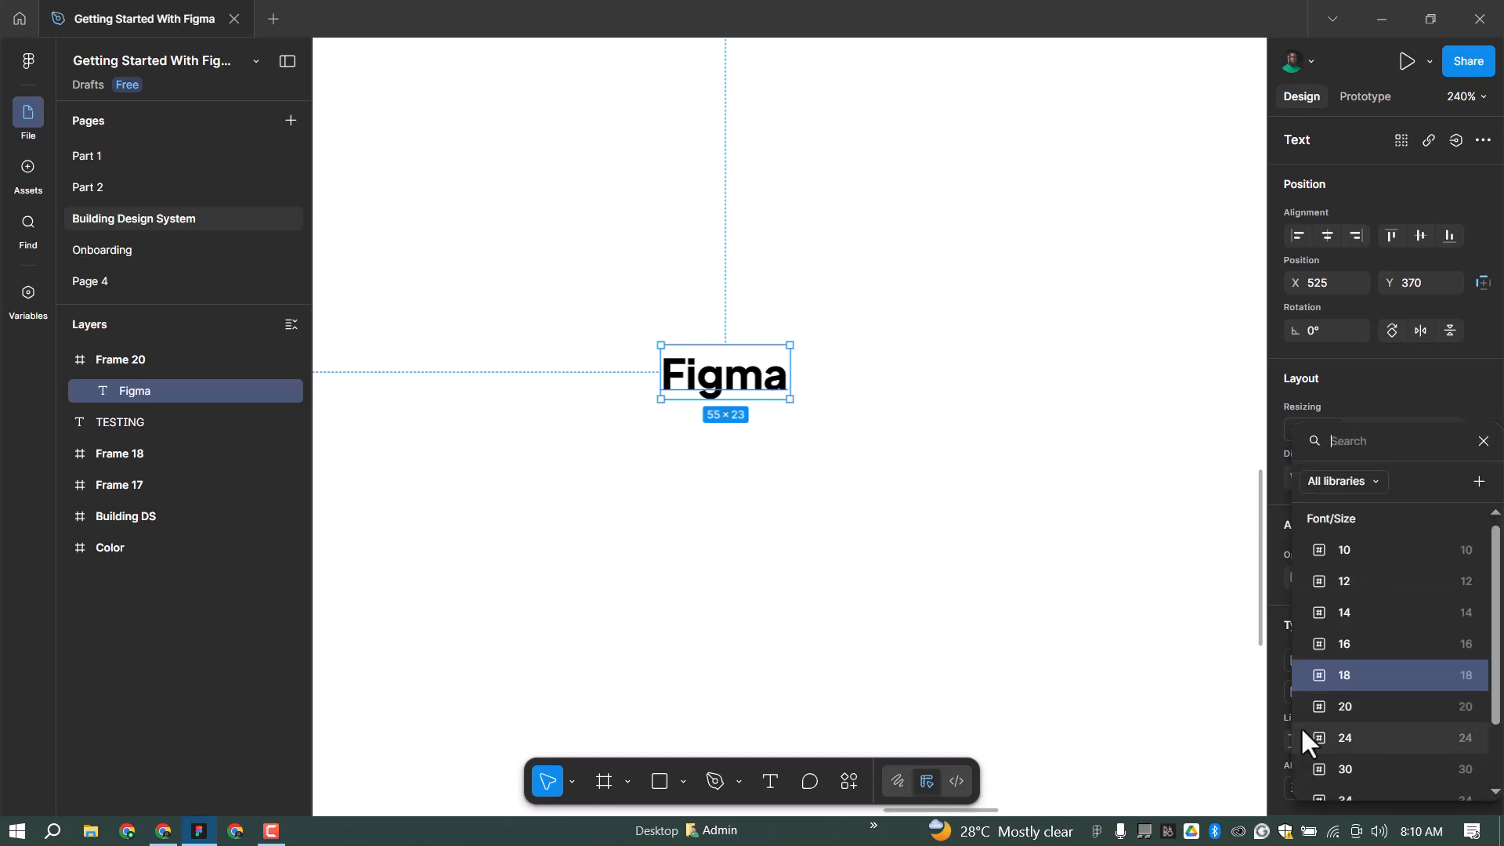
pyautogui.click(1366, 641)
pyautogui.click(1332, 685)
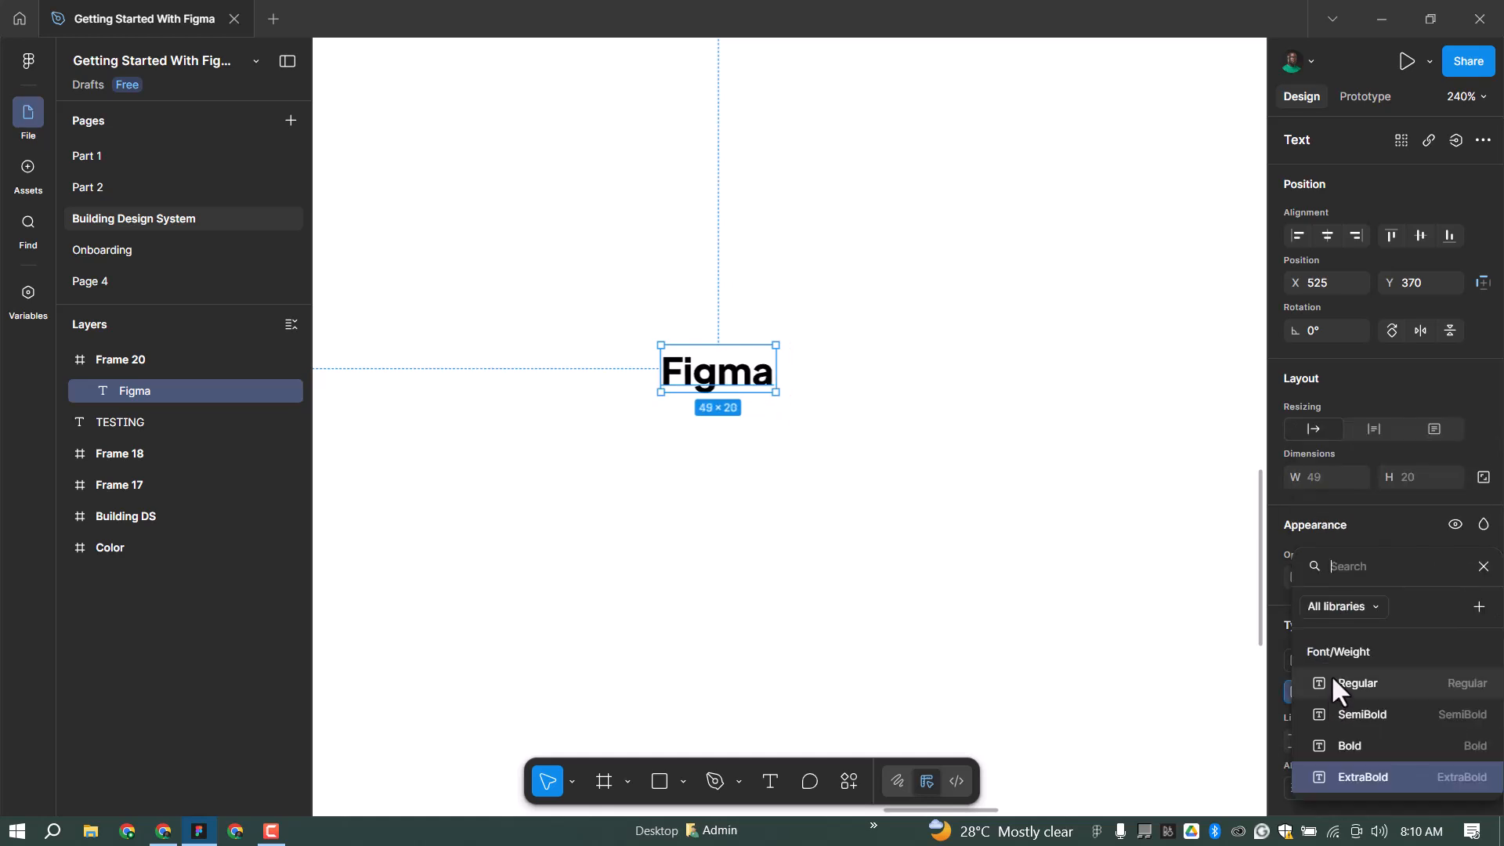
pyautogui.click(1351, 682)
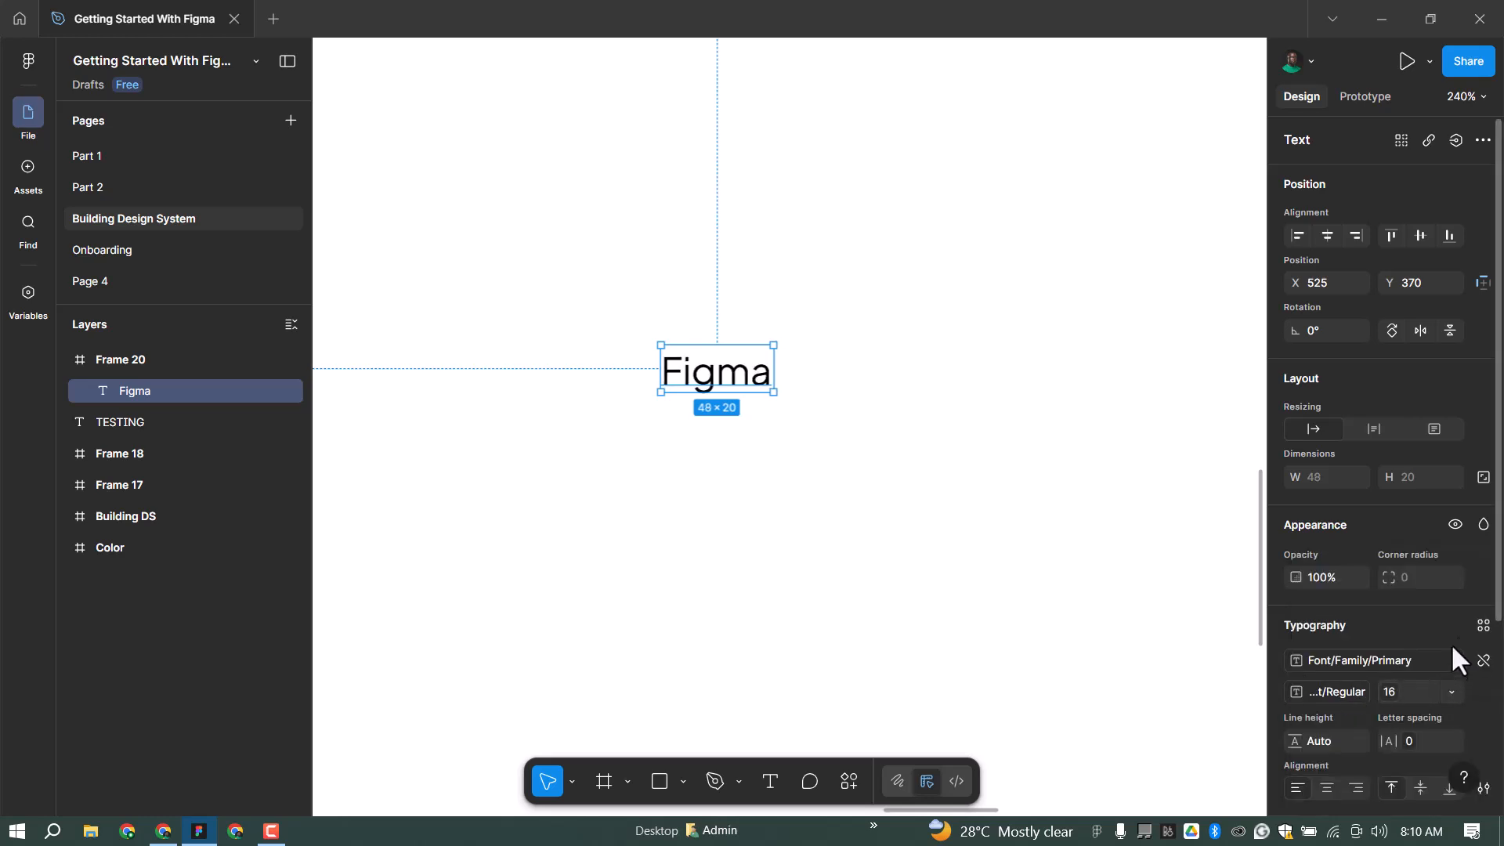
# Step: Create a text style named "Body 1 Regular" from the Figma text, copying the style name before saving
pyautogui.click(1481, 626)
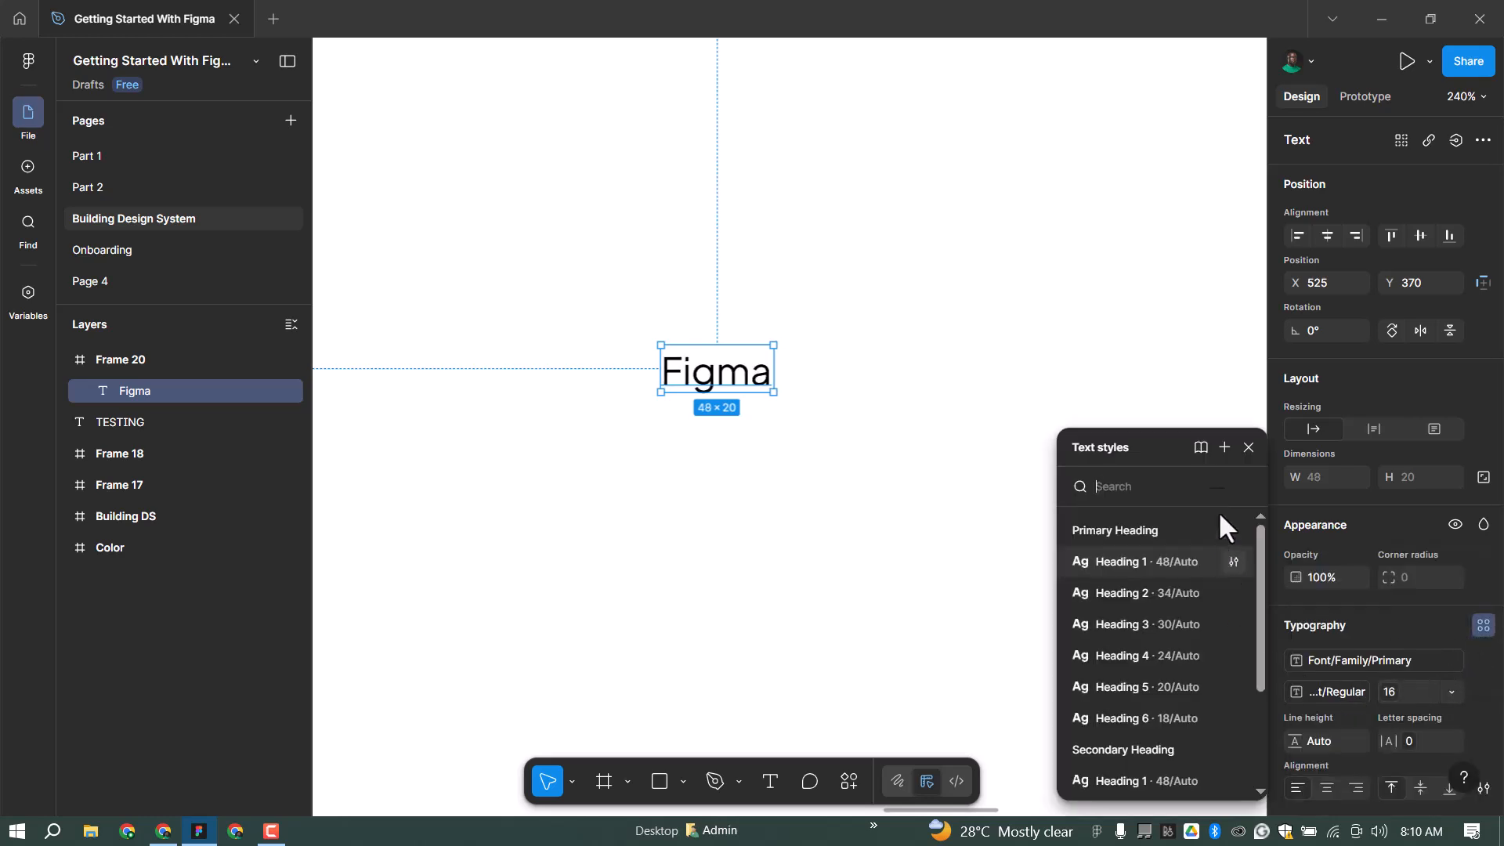
pyautogui.click(1224, 447)
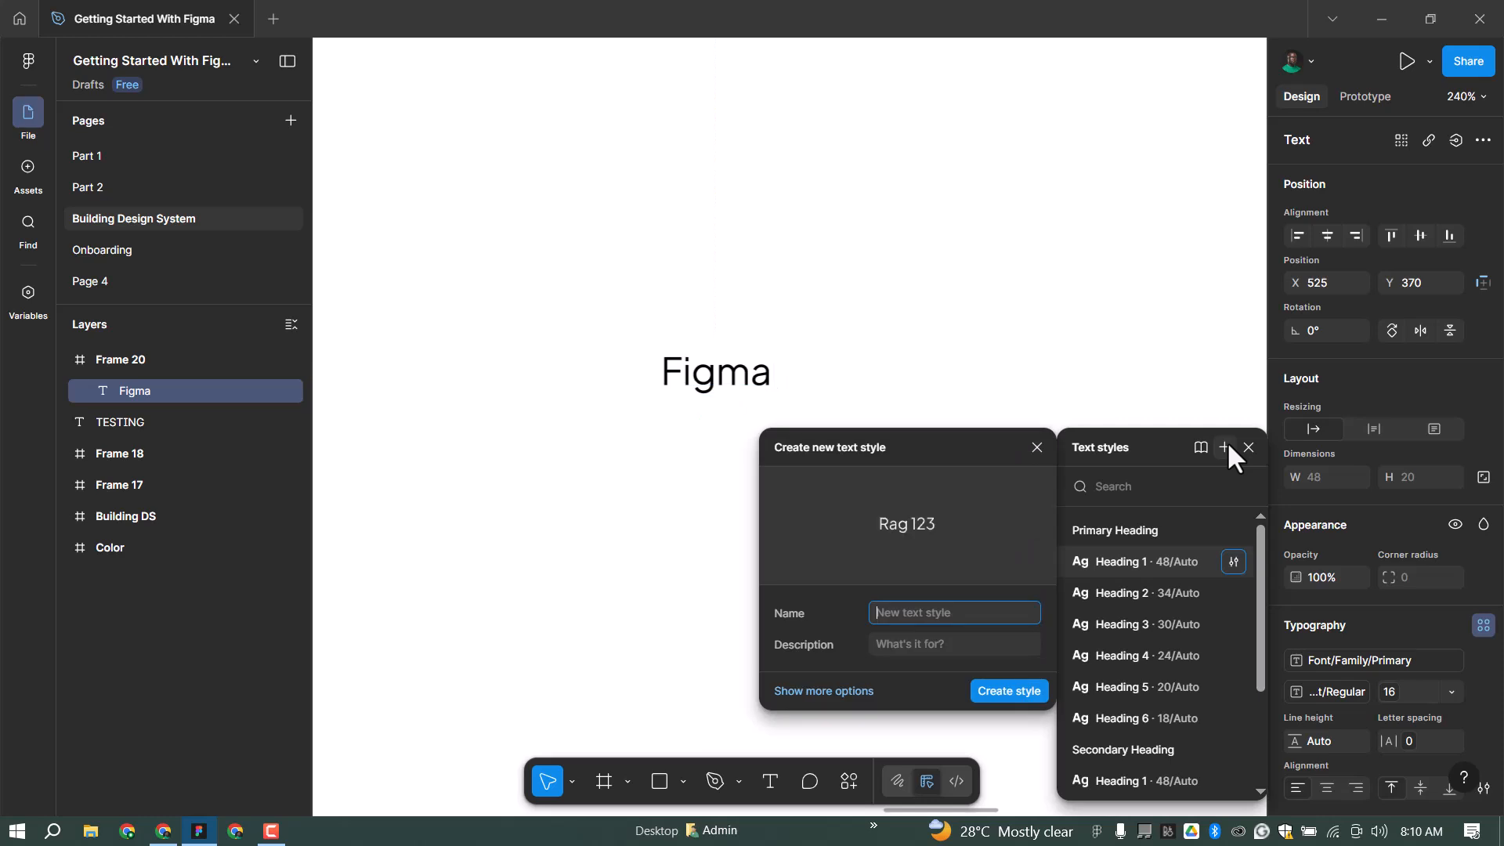
pyautogui.write('Body 1')
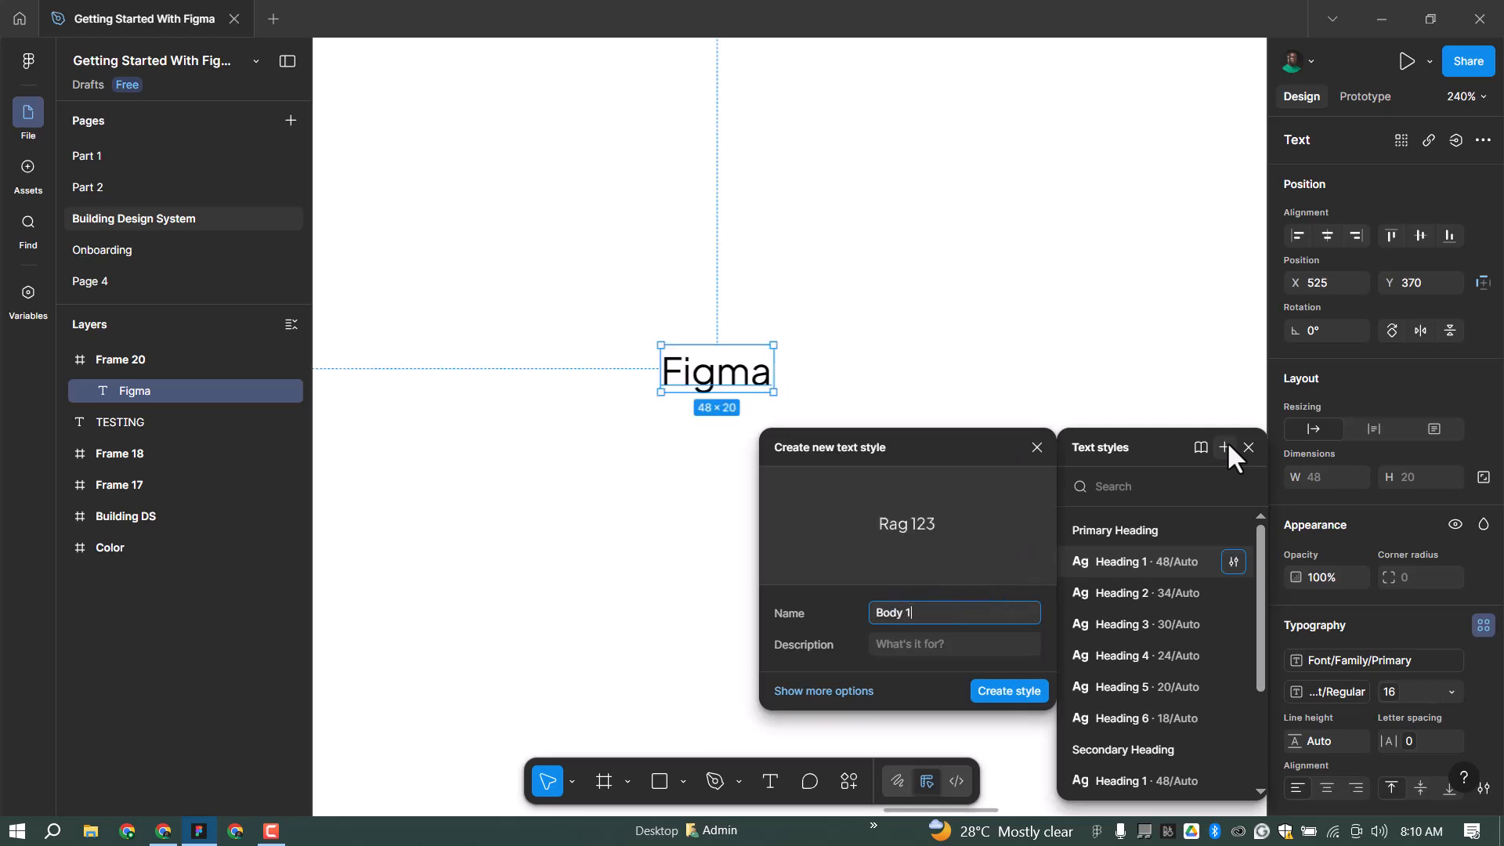
pyautogui.write(' Regular')
pyautogui.hotkey('ctrl', 'a')
pyautogui.hotkey('ctrl', 'c')
pyautogui.click(1007, 693)
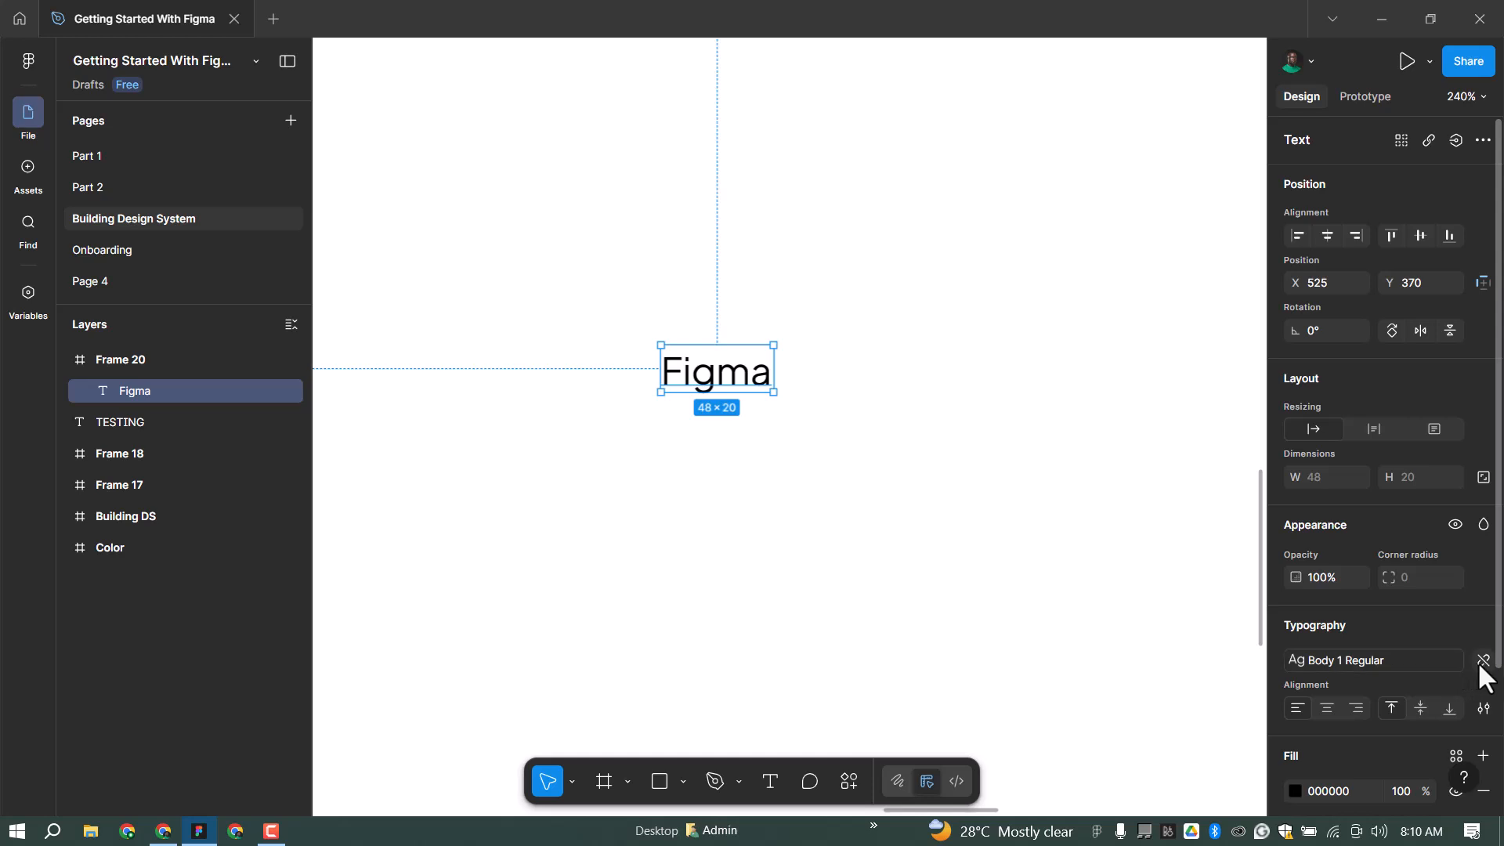
# Step: Detach the Body 1 Regular style from the Figma text, compare the SemiBold and Bold weights, and apply the SemiBold variable
pyautogui.hotkey('ctrl', 'z')
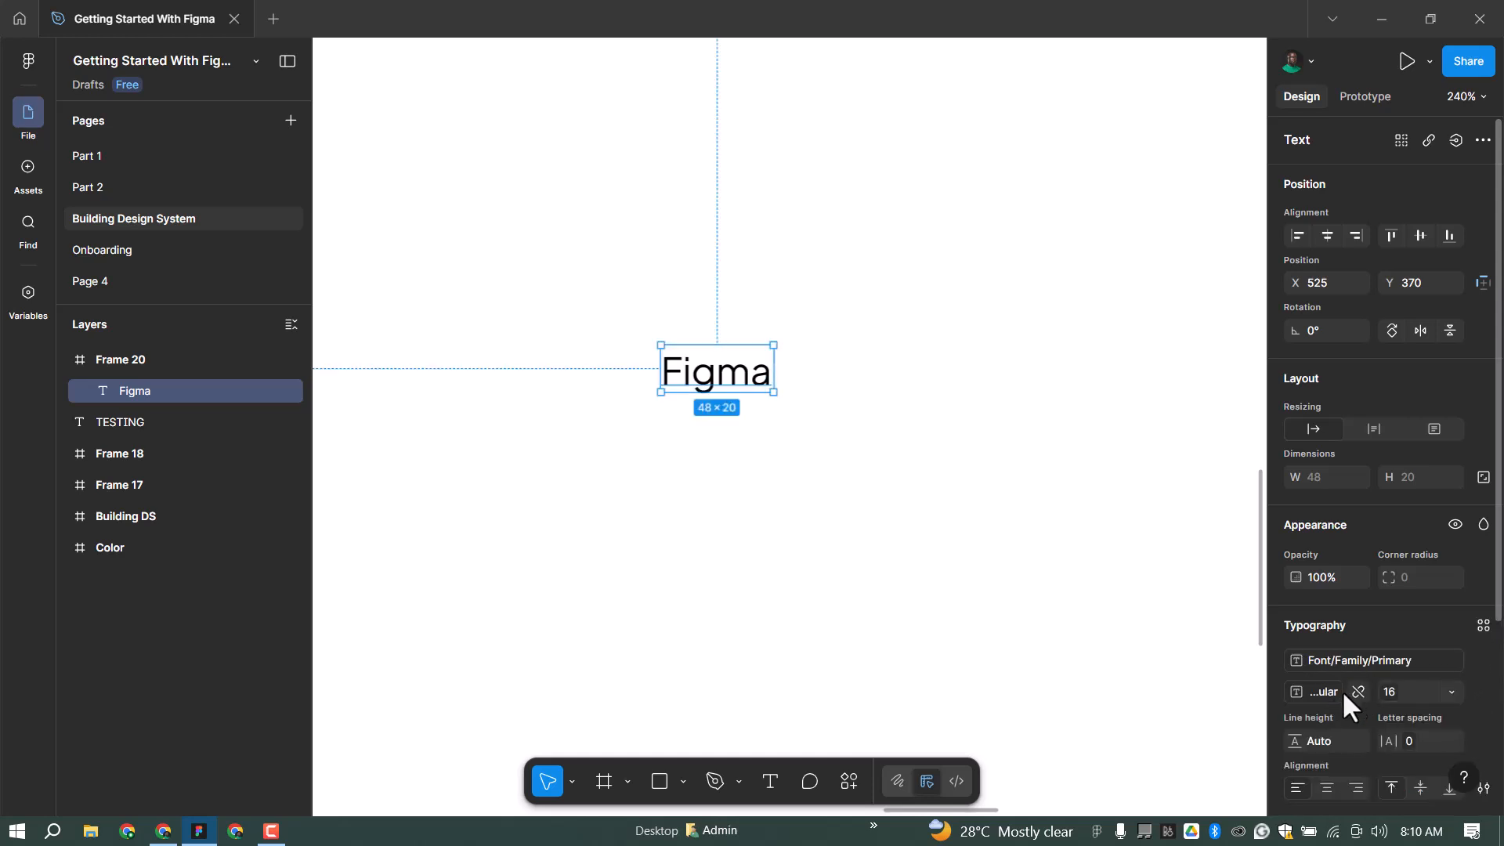
pyautogui.click(1323, 691)
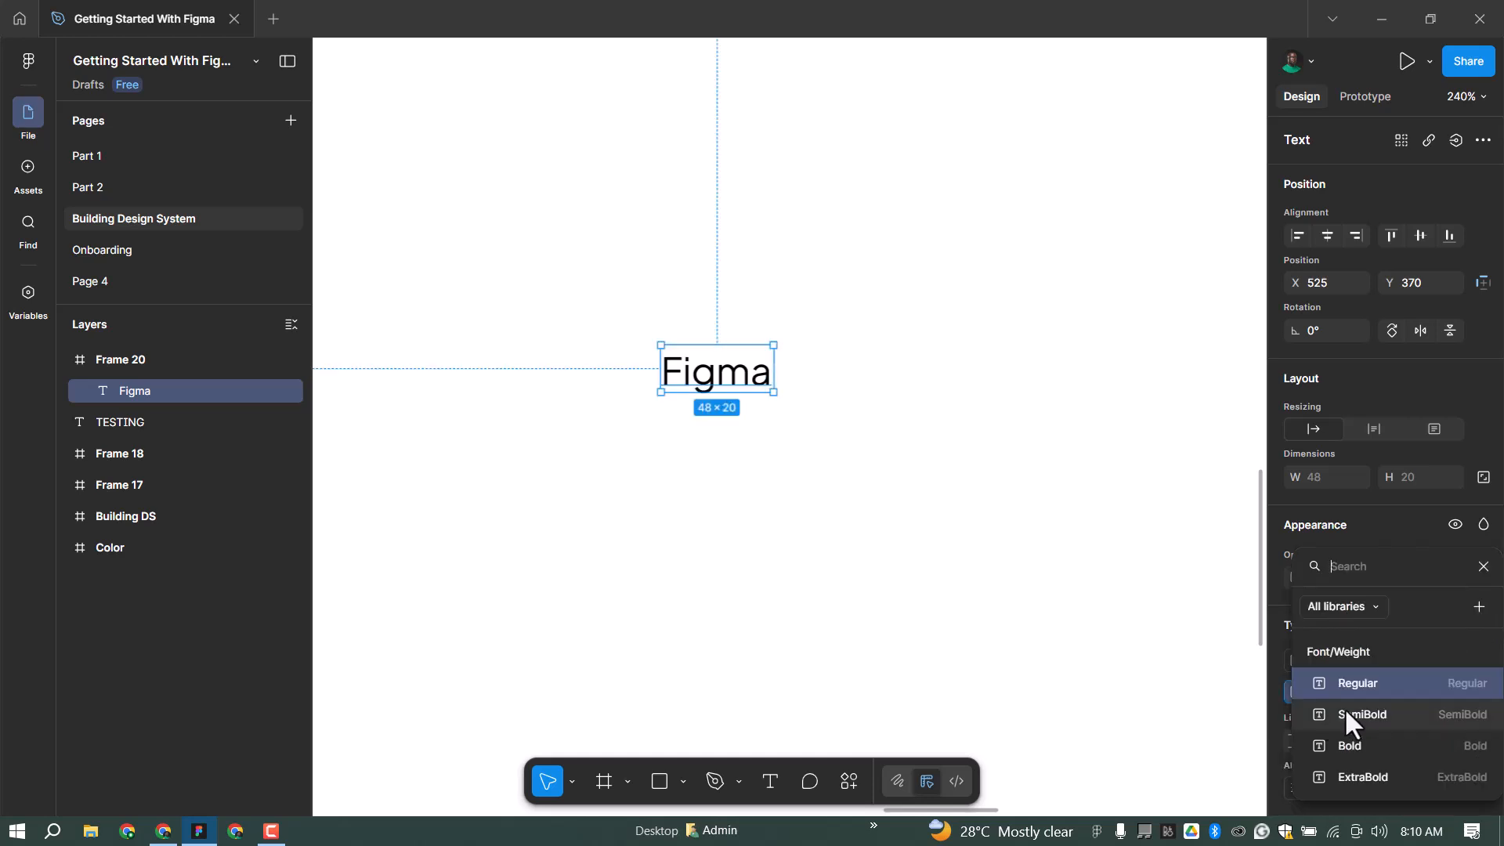
pyautogui.click(1345, 714)
pyautogui.click(1337, 689)
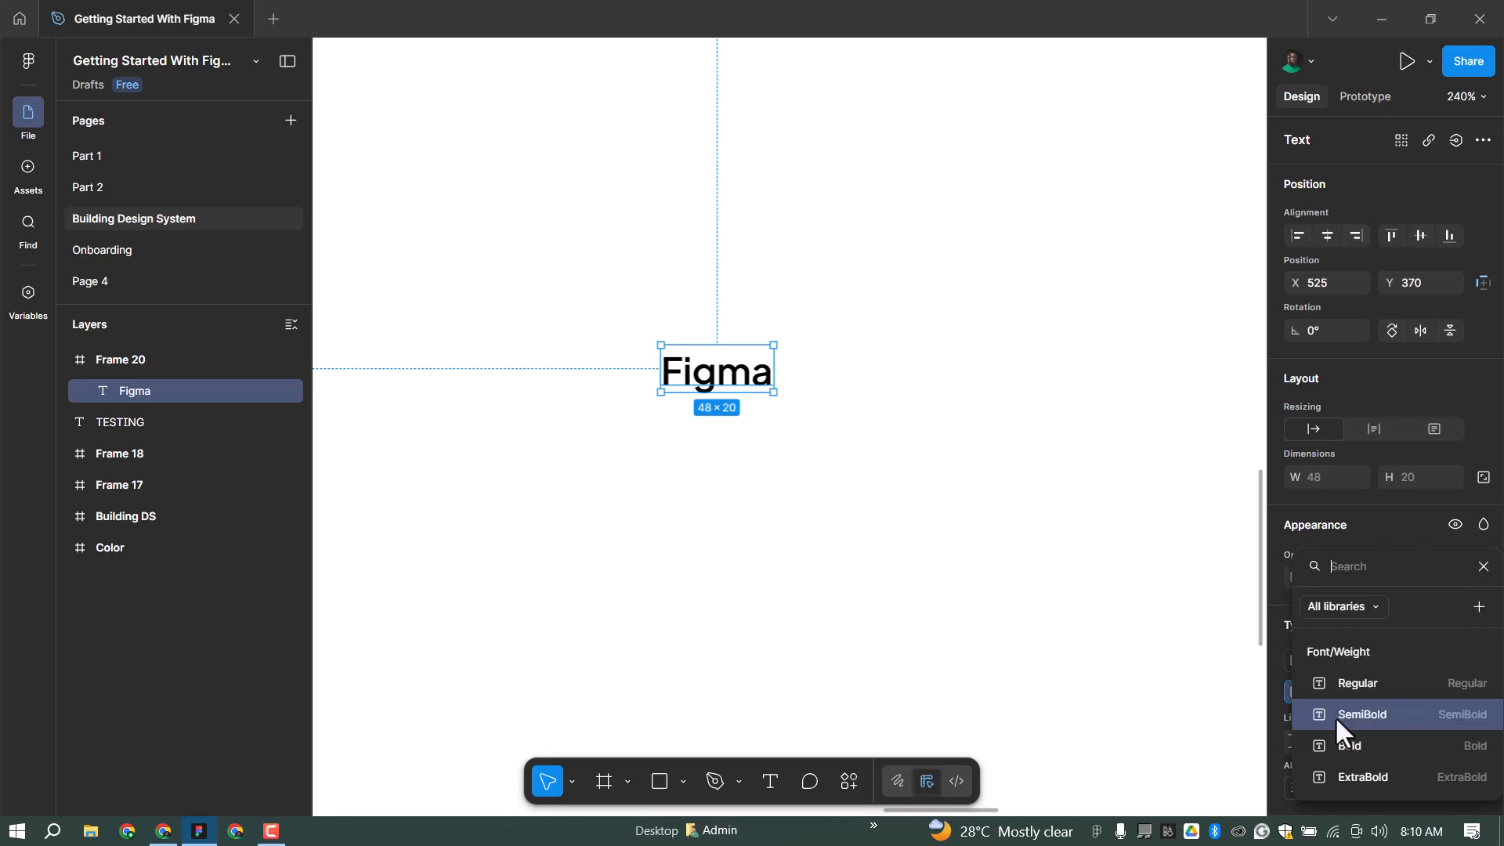
pyautogui.click(1330, 740)
pyautogui.scroll(10, 686, 350)
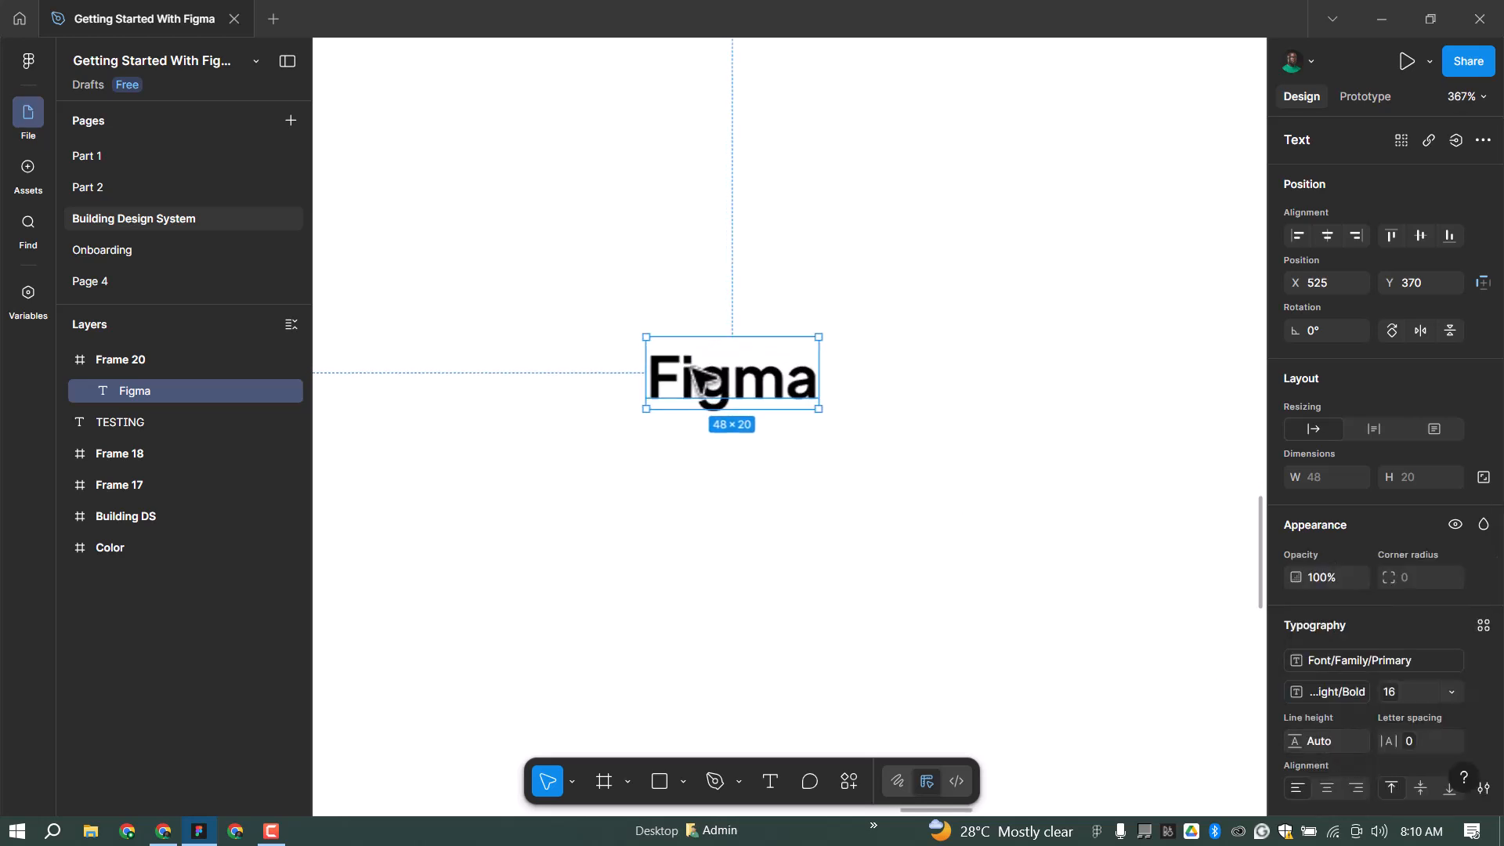
pyautogui.scroll(3, 644, 342)
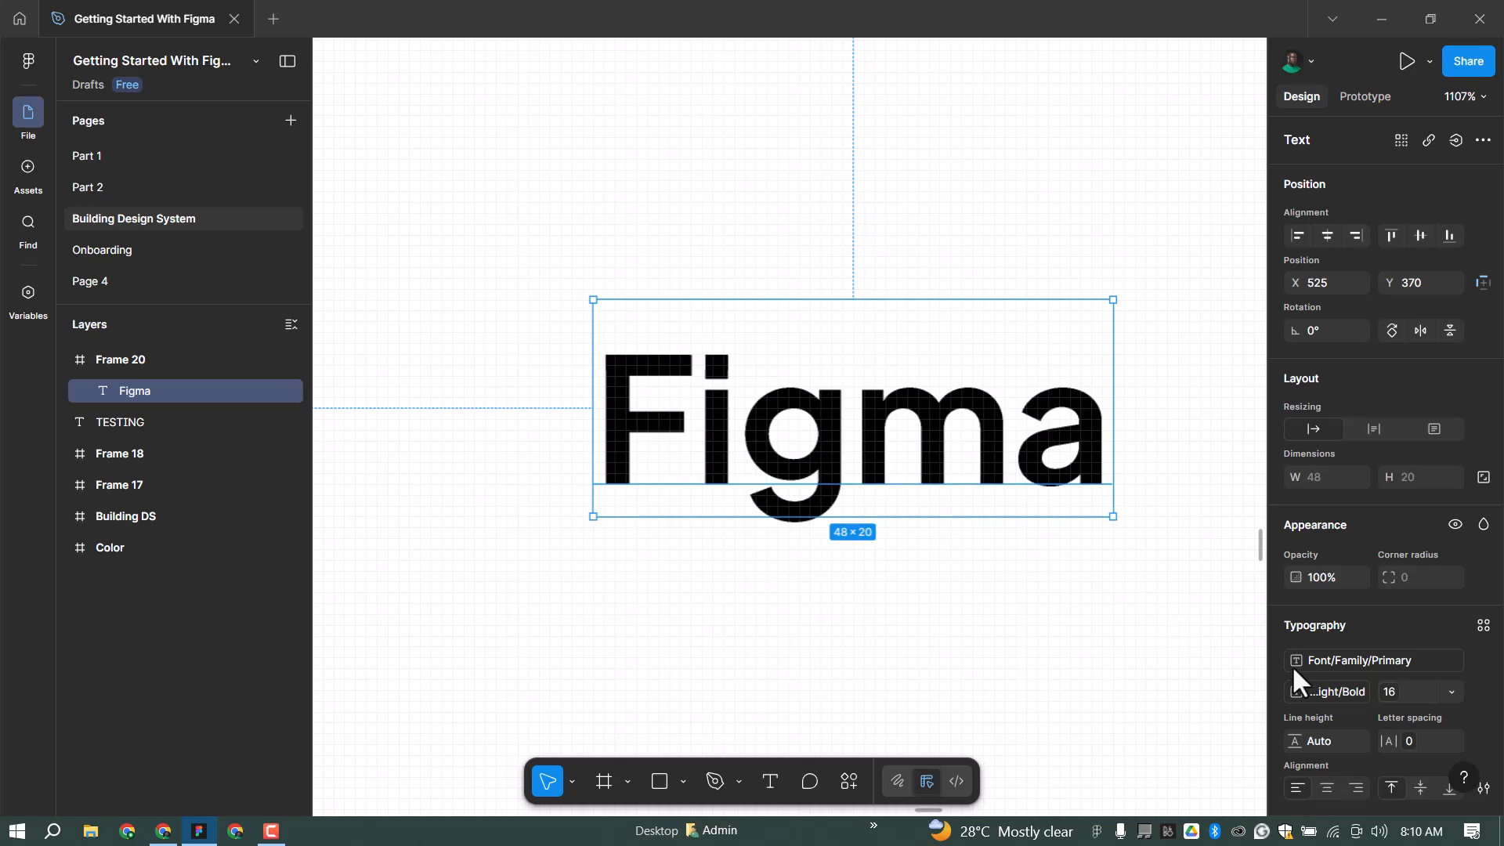
pyautogui.click(1318, 692)
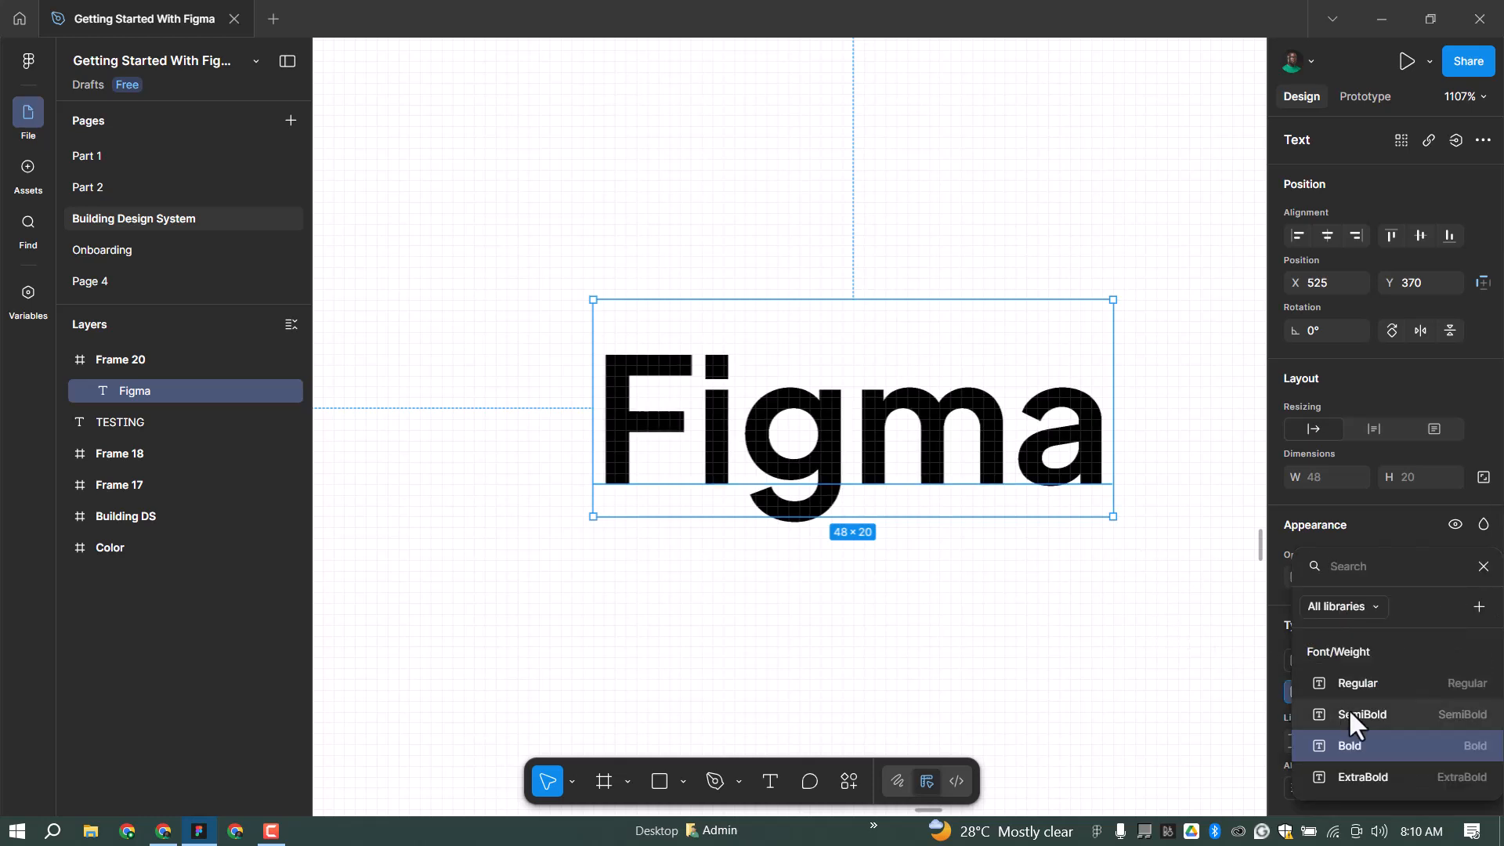
pyautogui.click(1347, 709)
# Step: Create a text style named "Body 1 Bold" from the Figma text, reusing the copied name with its last word replaced
pyautogui.click(1484, 626)
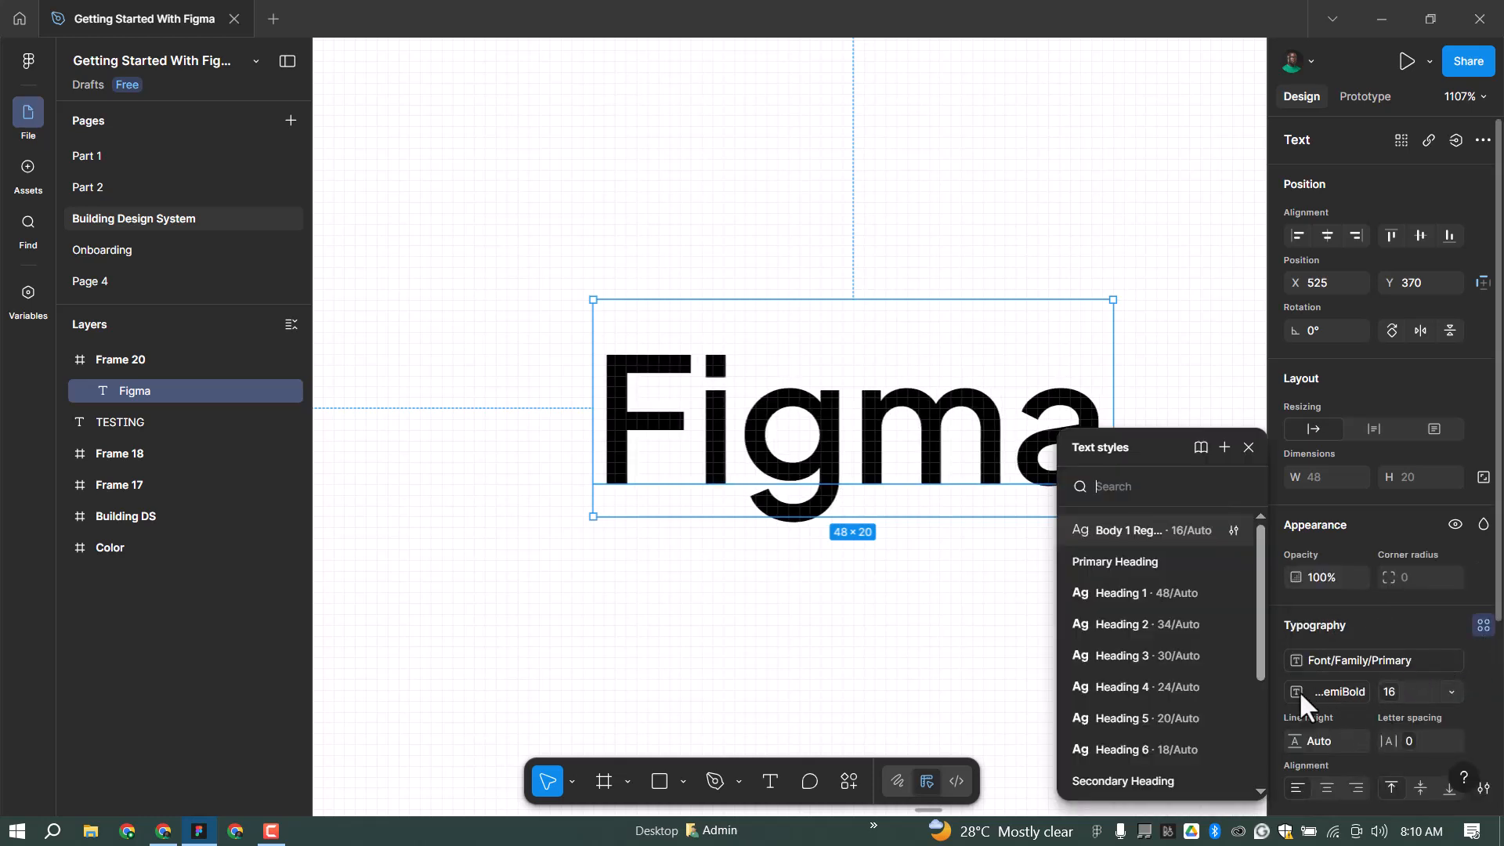
pyautogui.click(1227, 447)
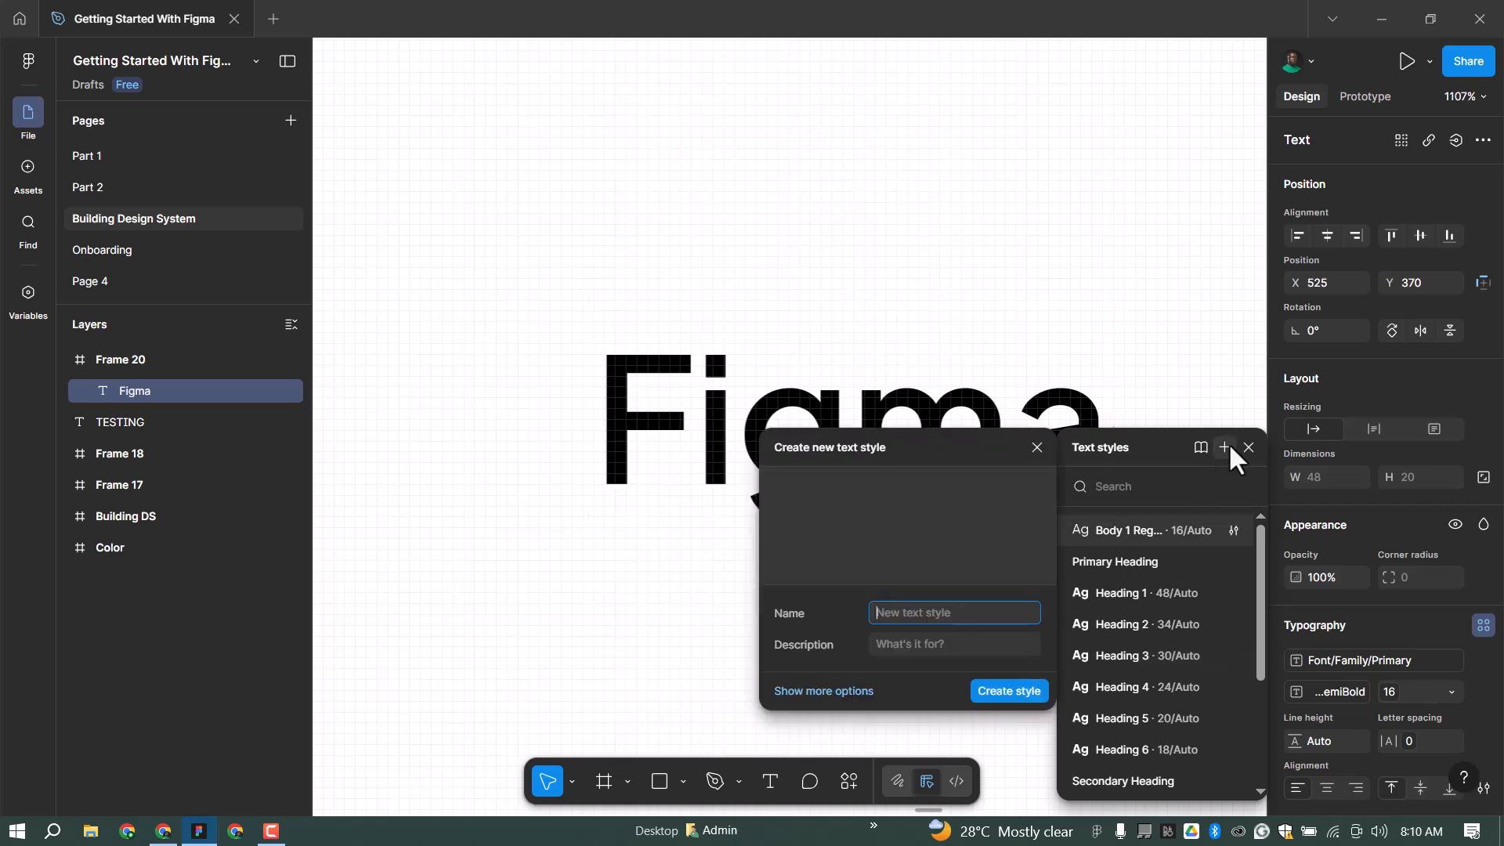
pyautogui.hotkey('ctrl', 'v')
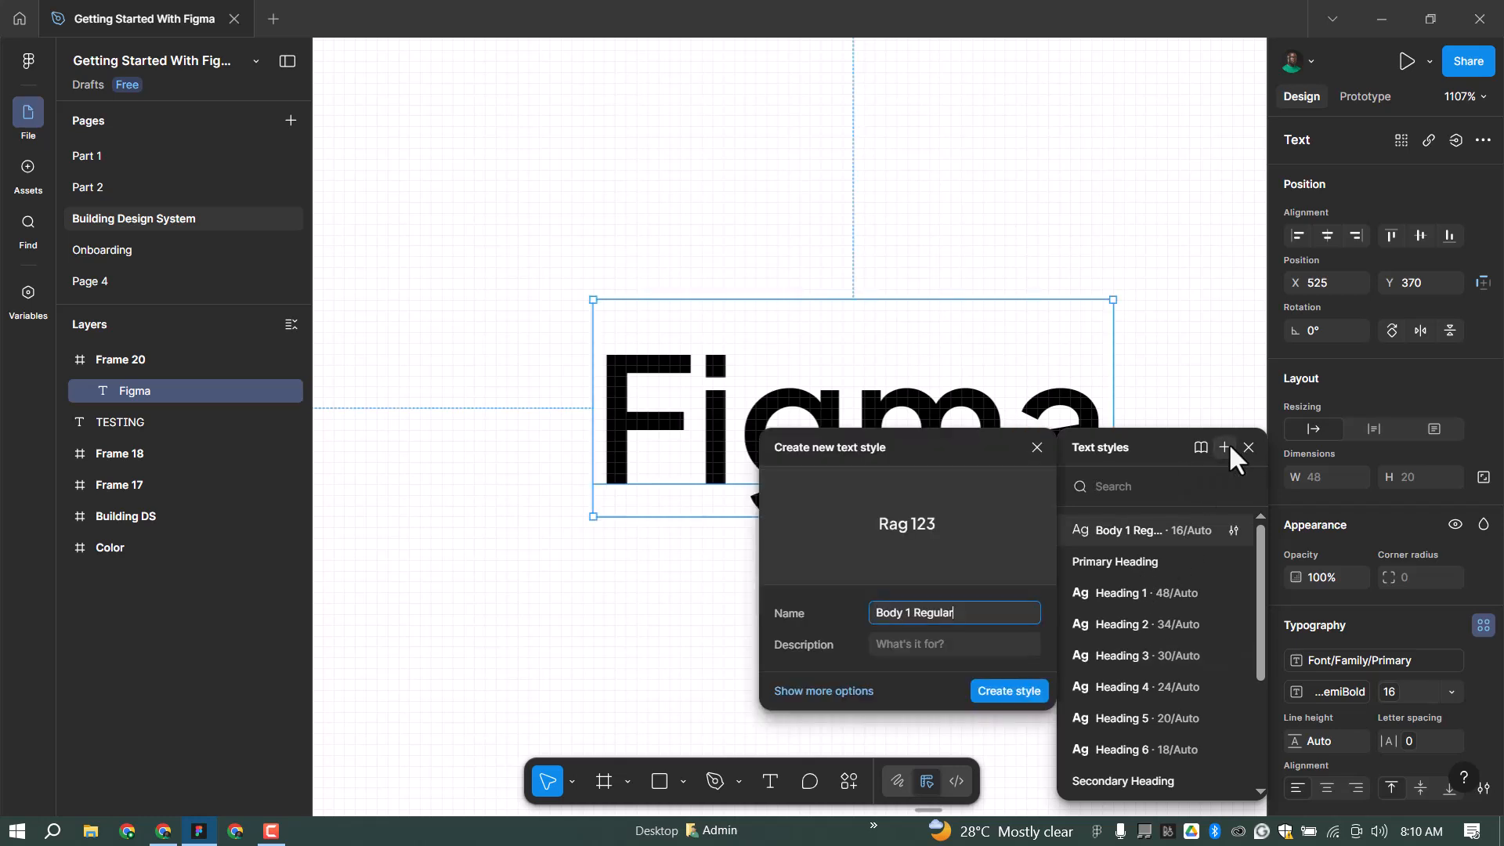
pyautogui.press('BackSpace')
pyautogui.press('BackSpace')
pyautogui.press('BackSpace')
pyautogui.press('BackSpace')
pyautogui.write('Bold')
pyautogui.click(1005, 694)
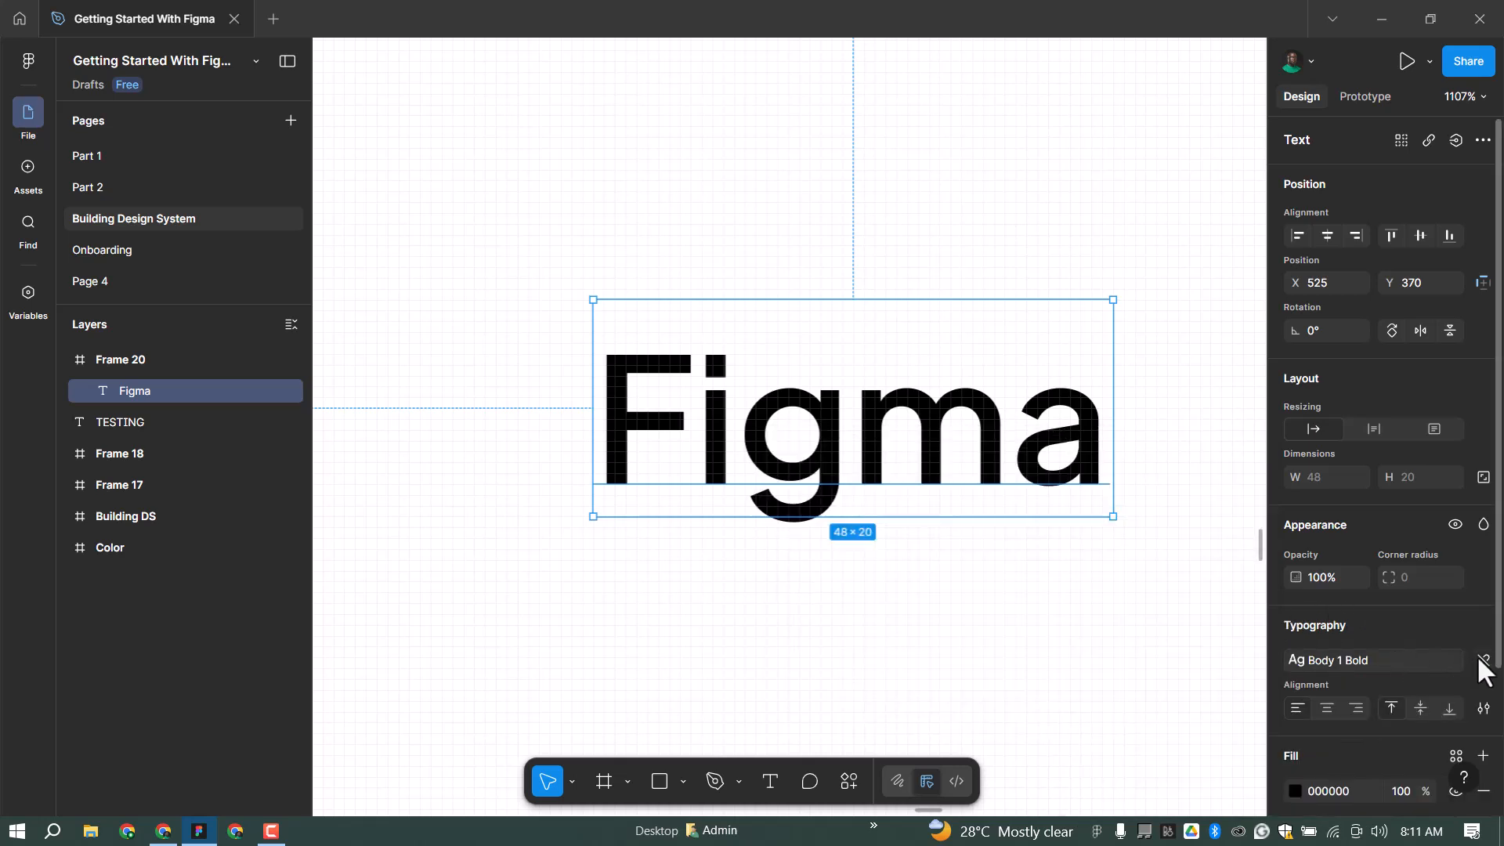
# Step: Detach the Body 1 Bold style from the Figma text and apply the size 14 and Regular weight variables
pyautogui.click(1483, 660)
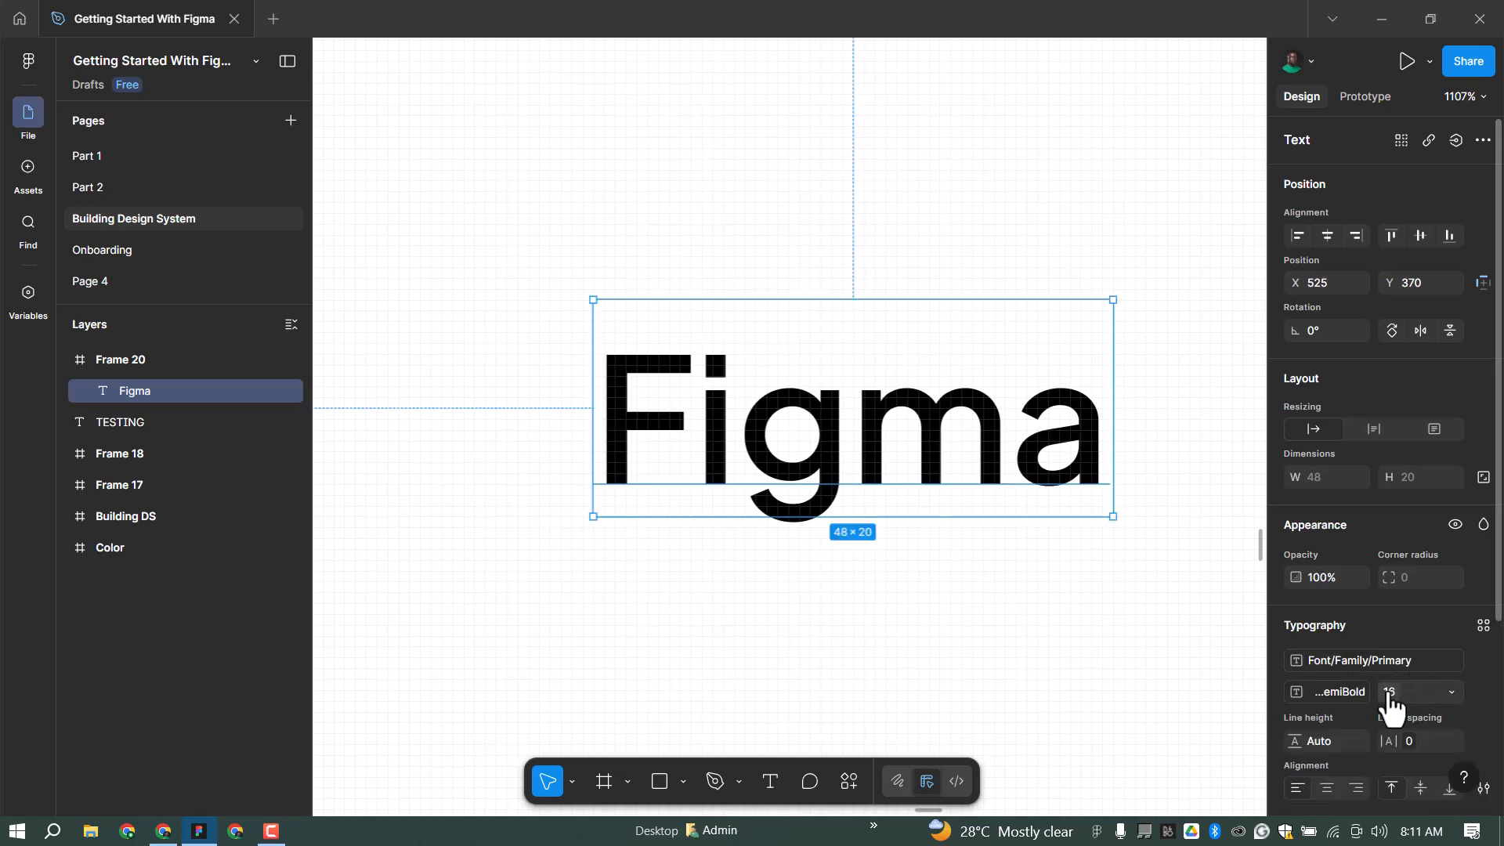
pyautogui.click(1367, 697)
pyautogui.click(1349, 618)
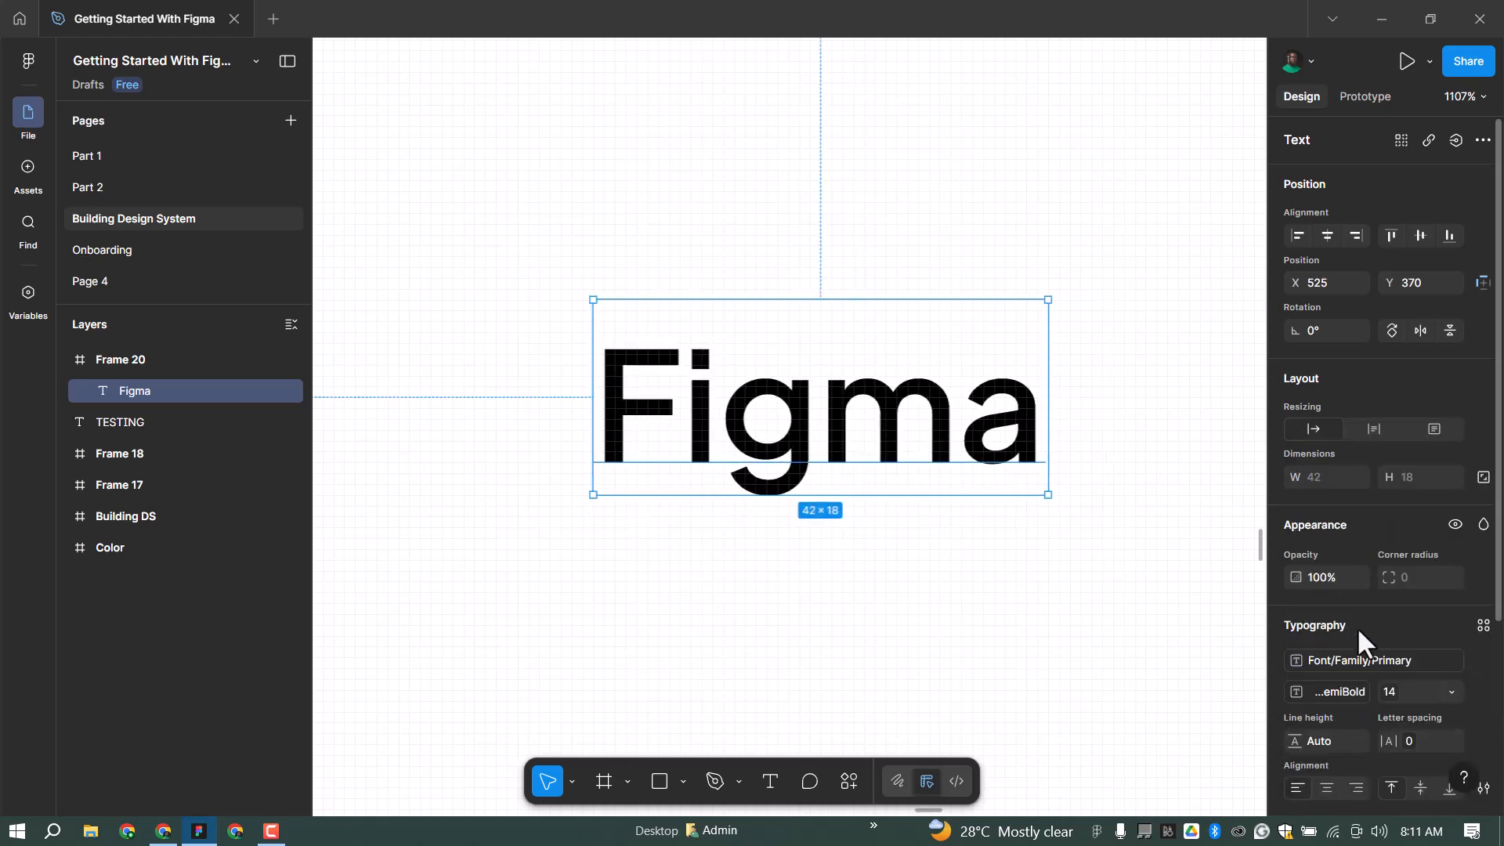
pyautogui.click(1332, 692)
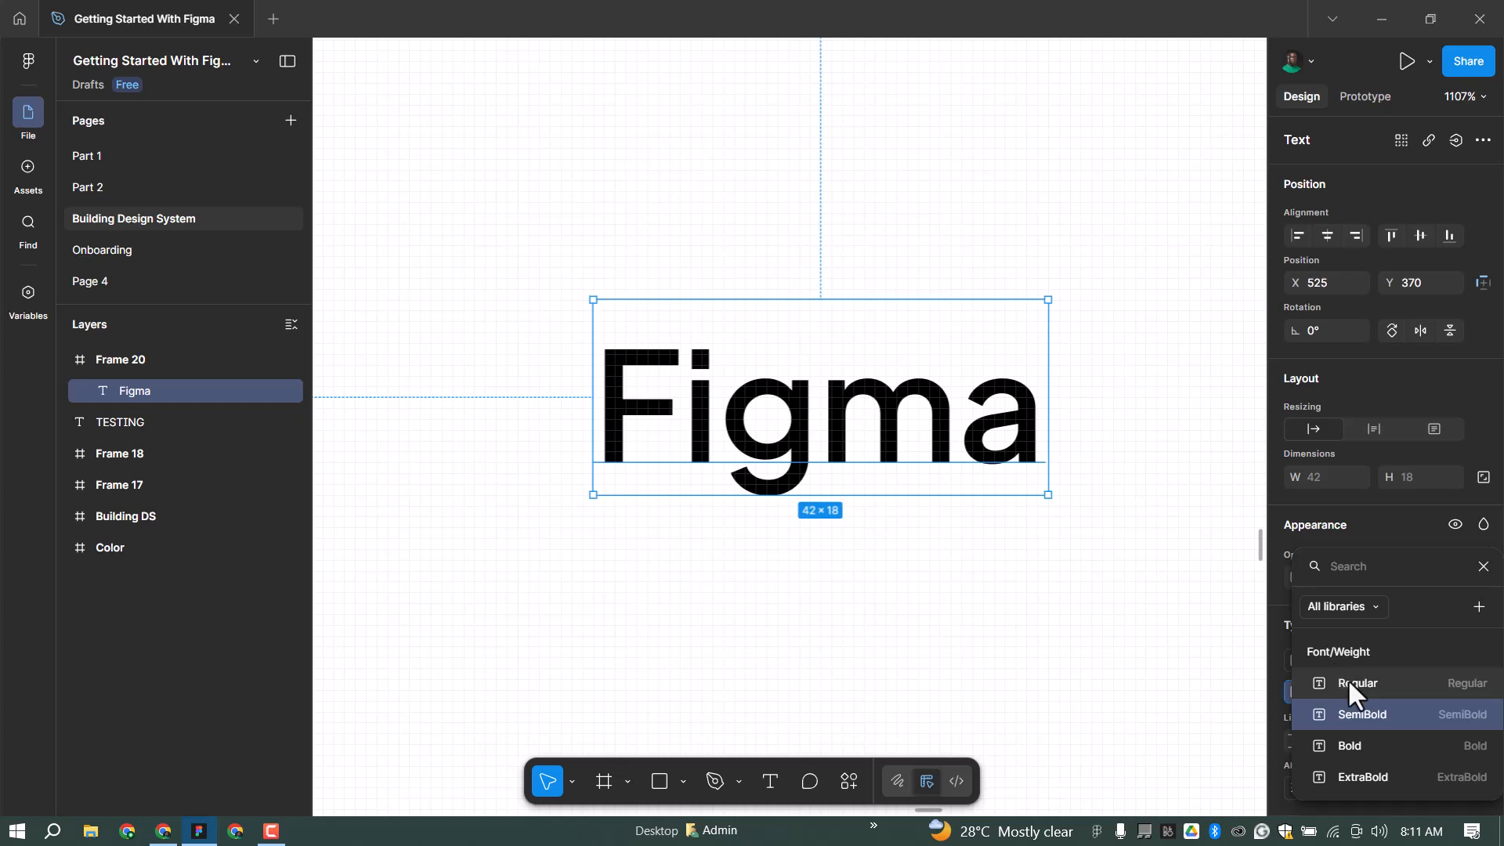
pyautogui.click(1346, 681)
# Step: Create a text style named "Body 2 Regular" from the Figma text
pyautogui.click(1480, 625)
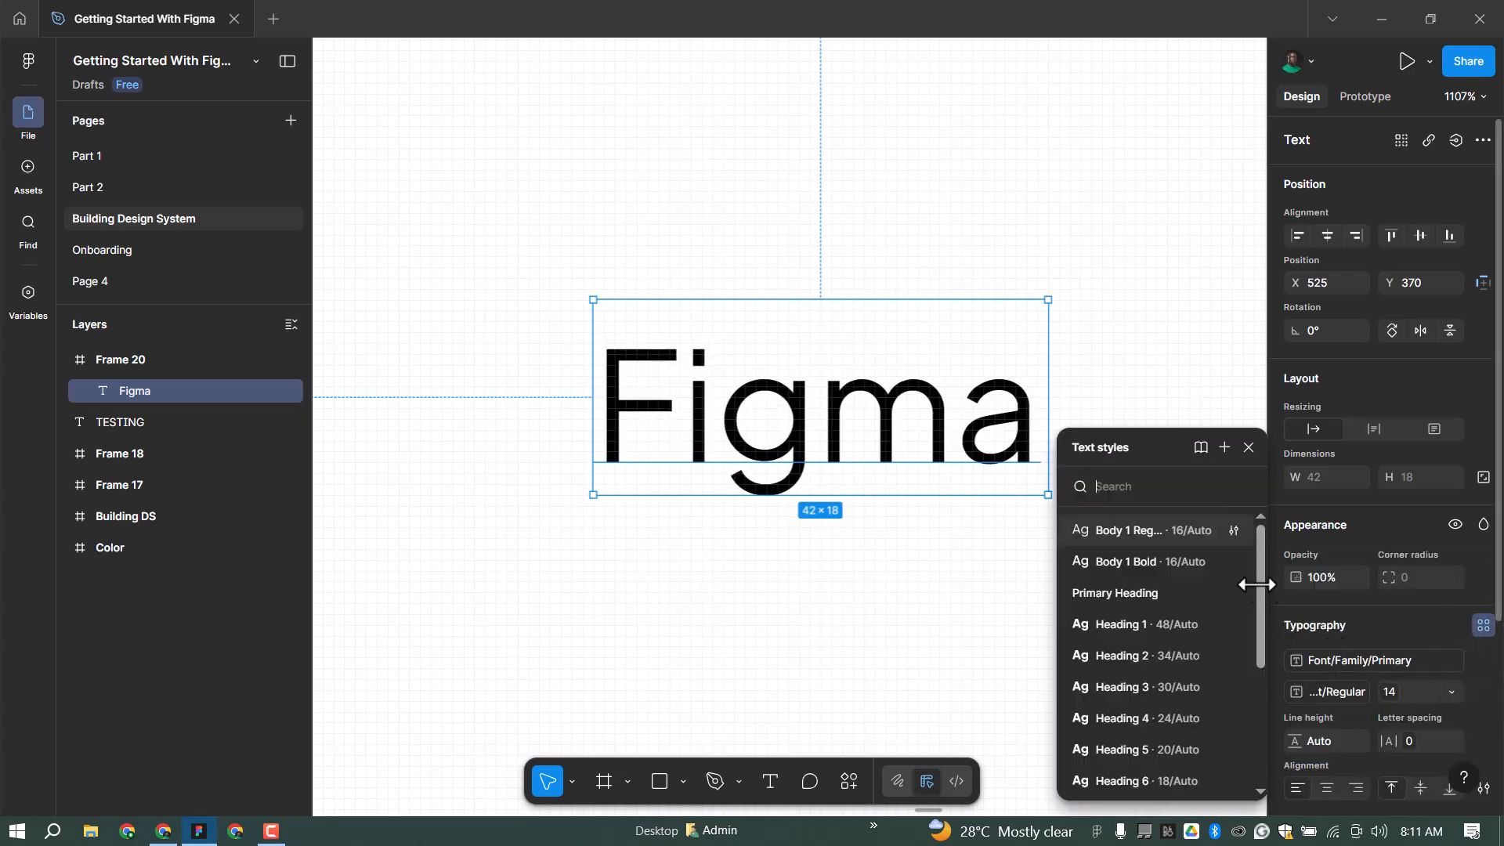
pyautogui.write('Body 2 R')
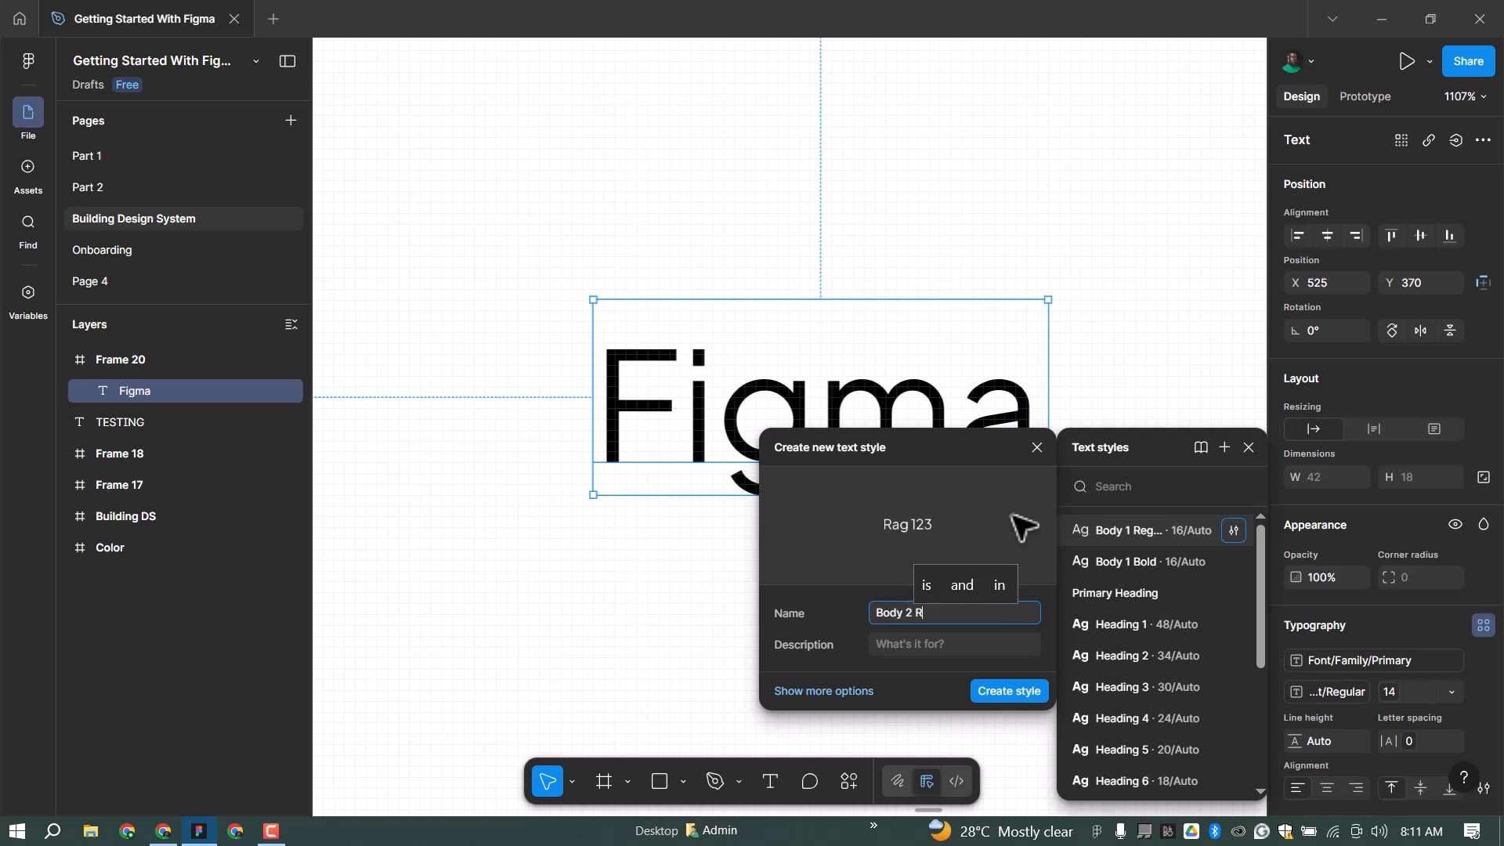
pyautogui.write('egular')
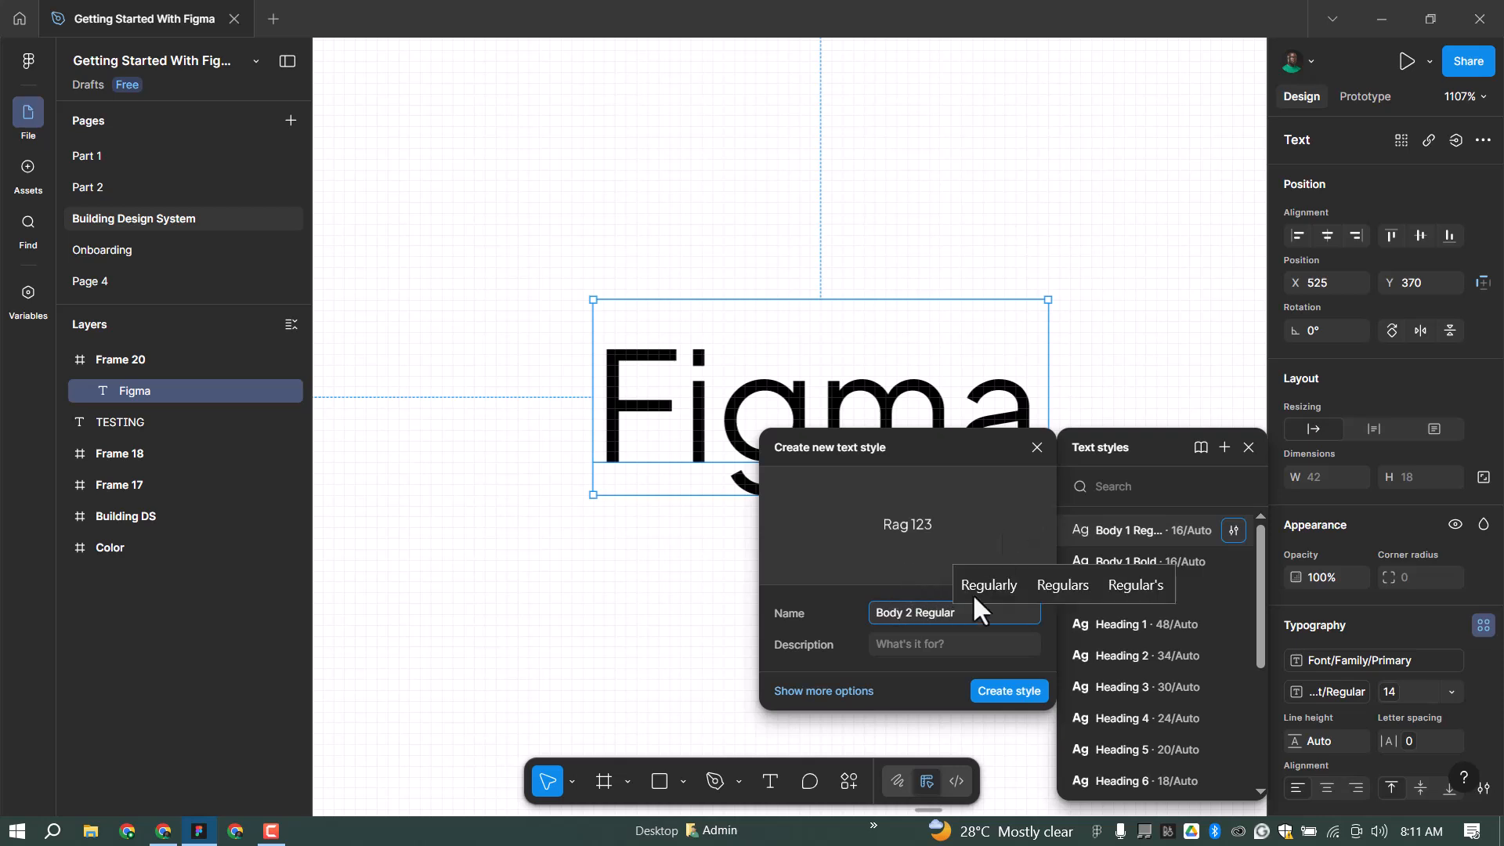
pyautogui.click(1006, 692)
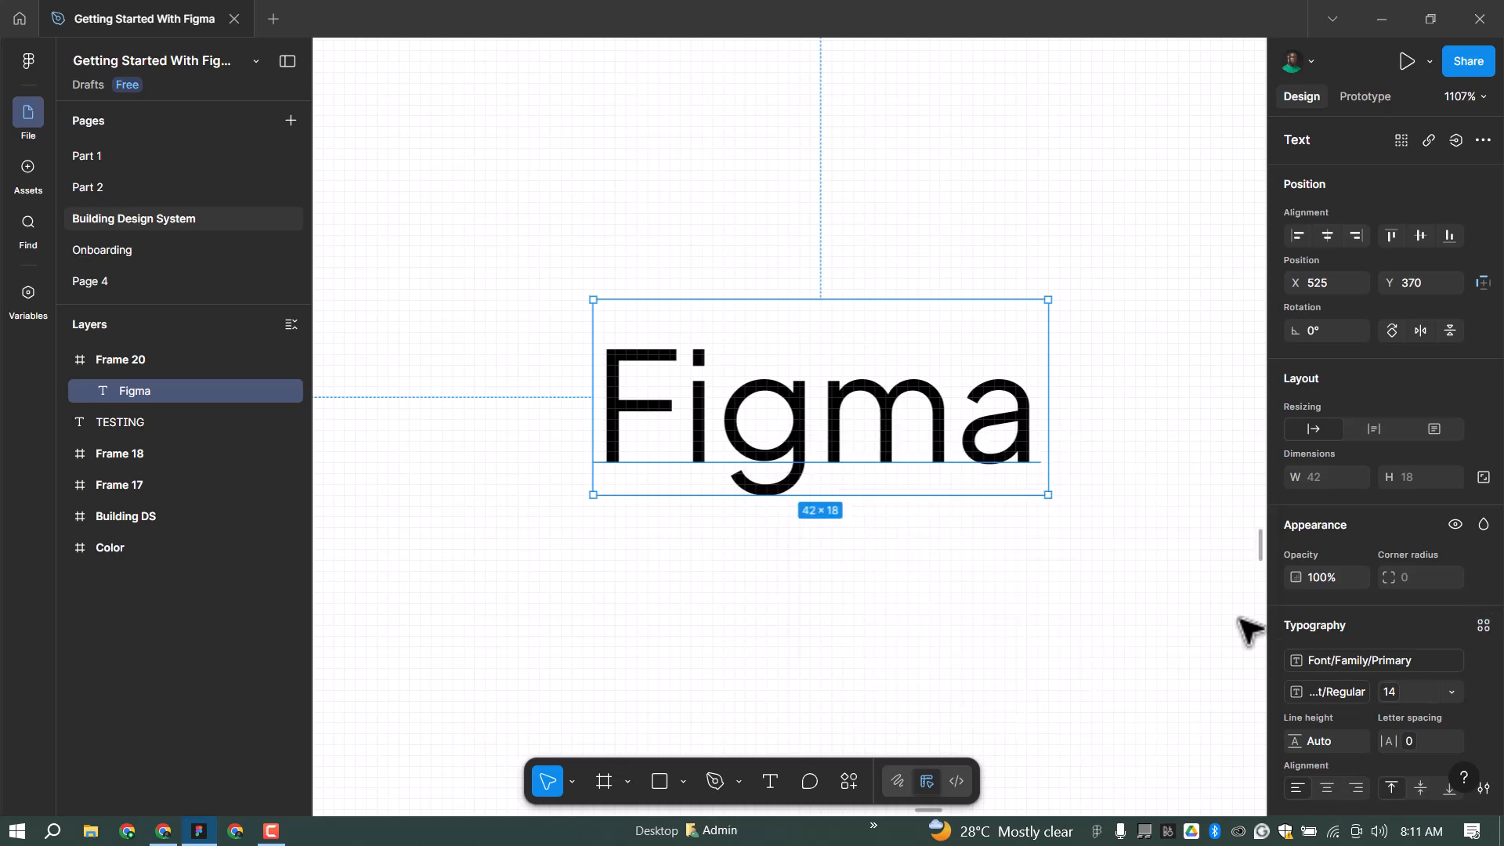
# Step: Detach the Body 2 Regular style from the Figma text and apply the SemiBold weight variable
pyautogui.click(1476, 658)
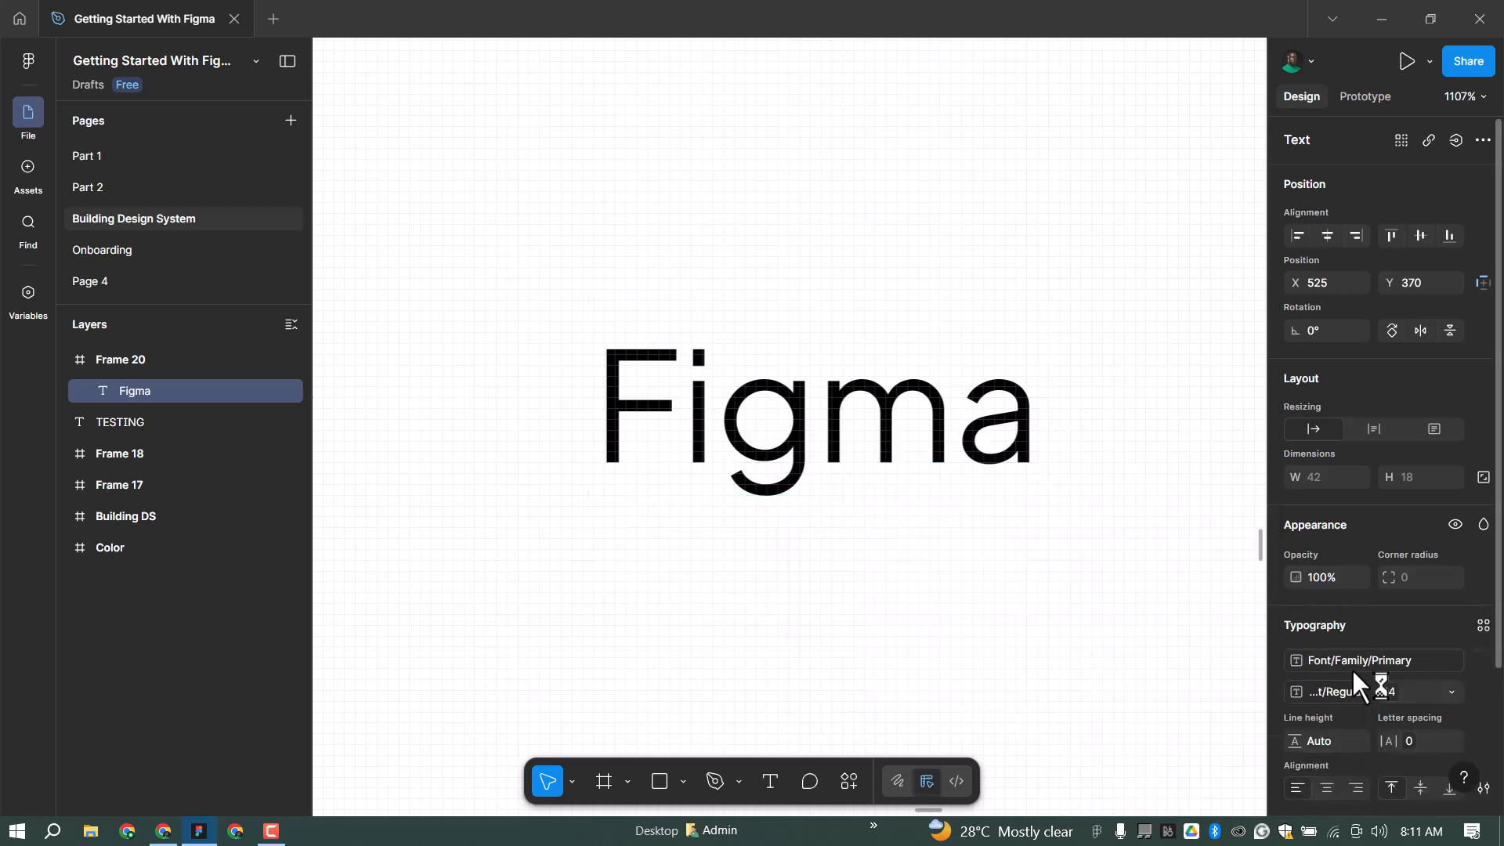
pyautogui.click(1337, 691)
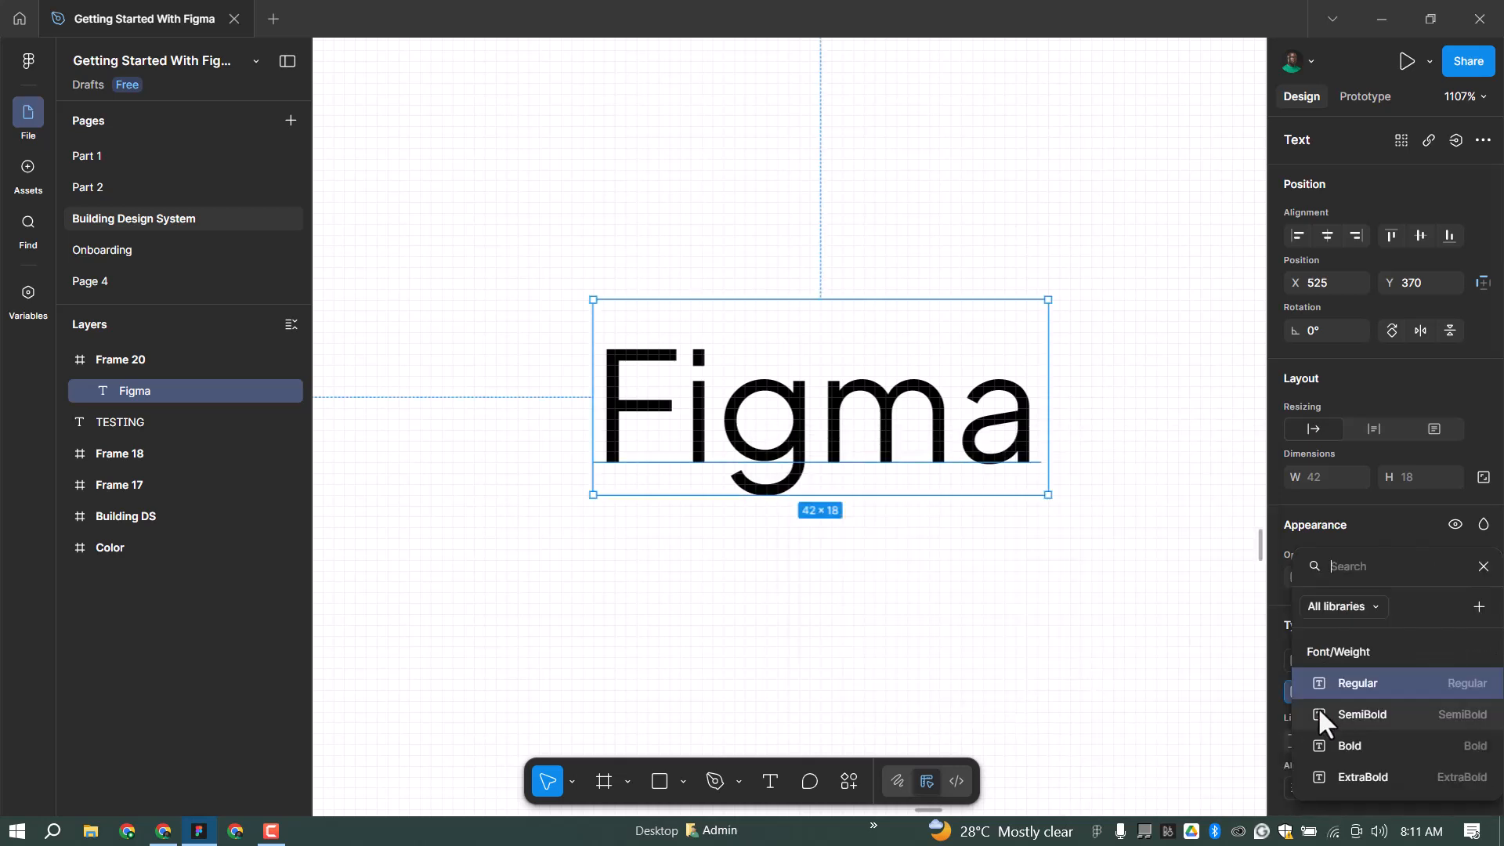
pyautogui.click(1348, 713)
# Step: Create a text style named "Body 2 Bold" from the Figma text
pyautogui.click(1481, 625)
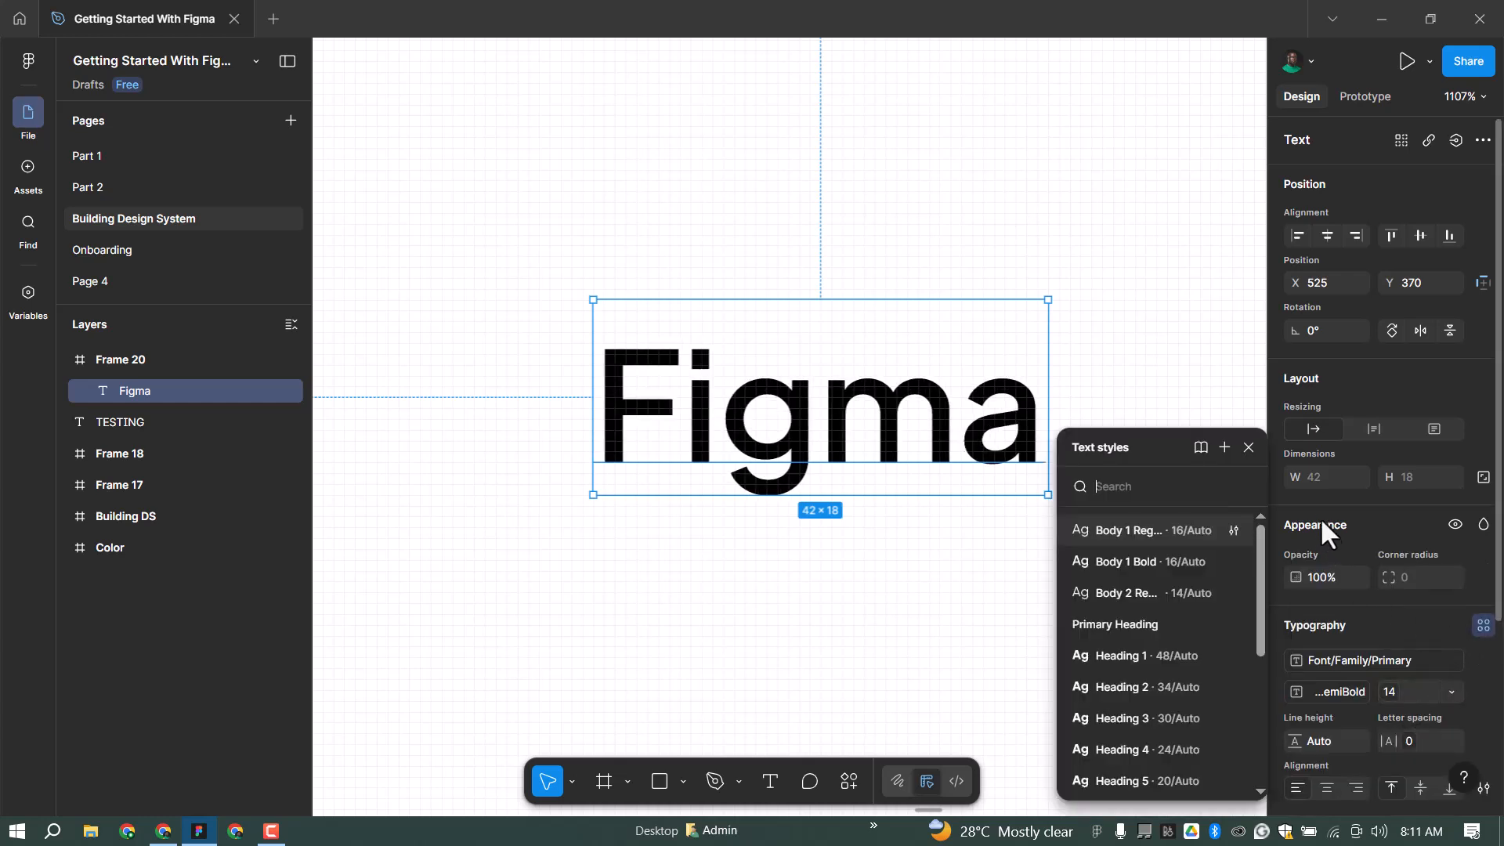
pyautogui.click(1224, 452)
pyautogui.write('Bod')
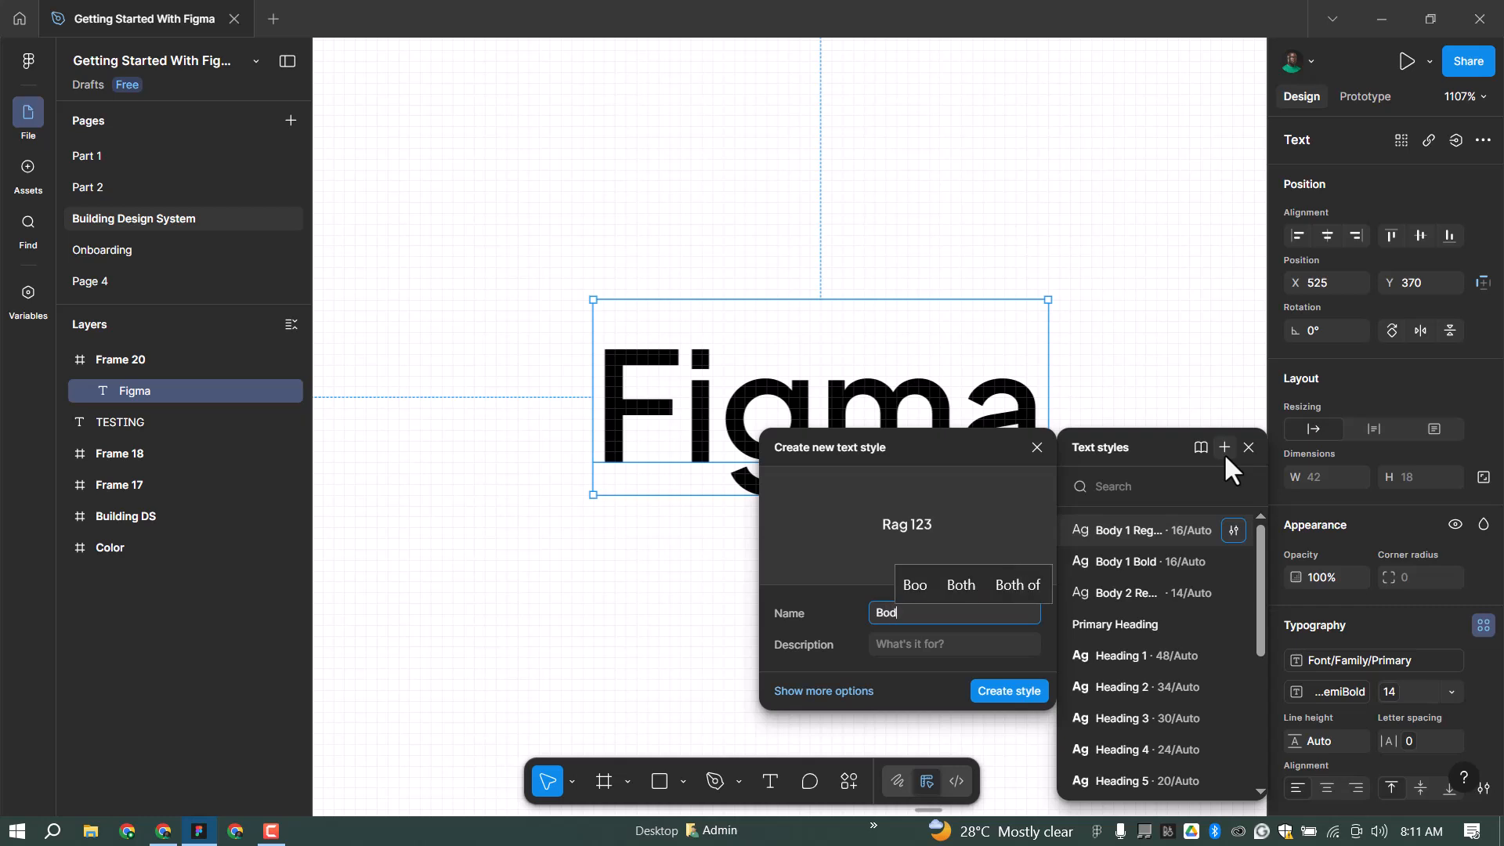
pyautogui.write('y 2 Bold')
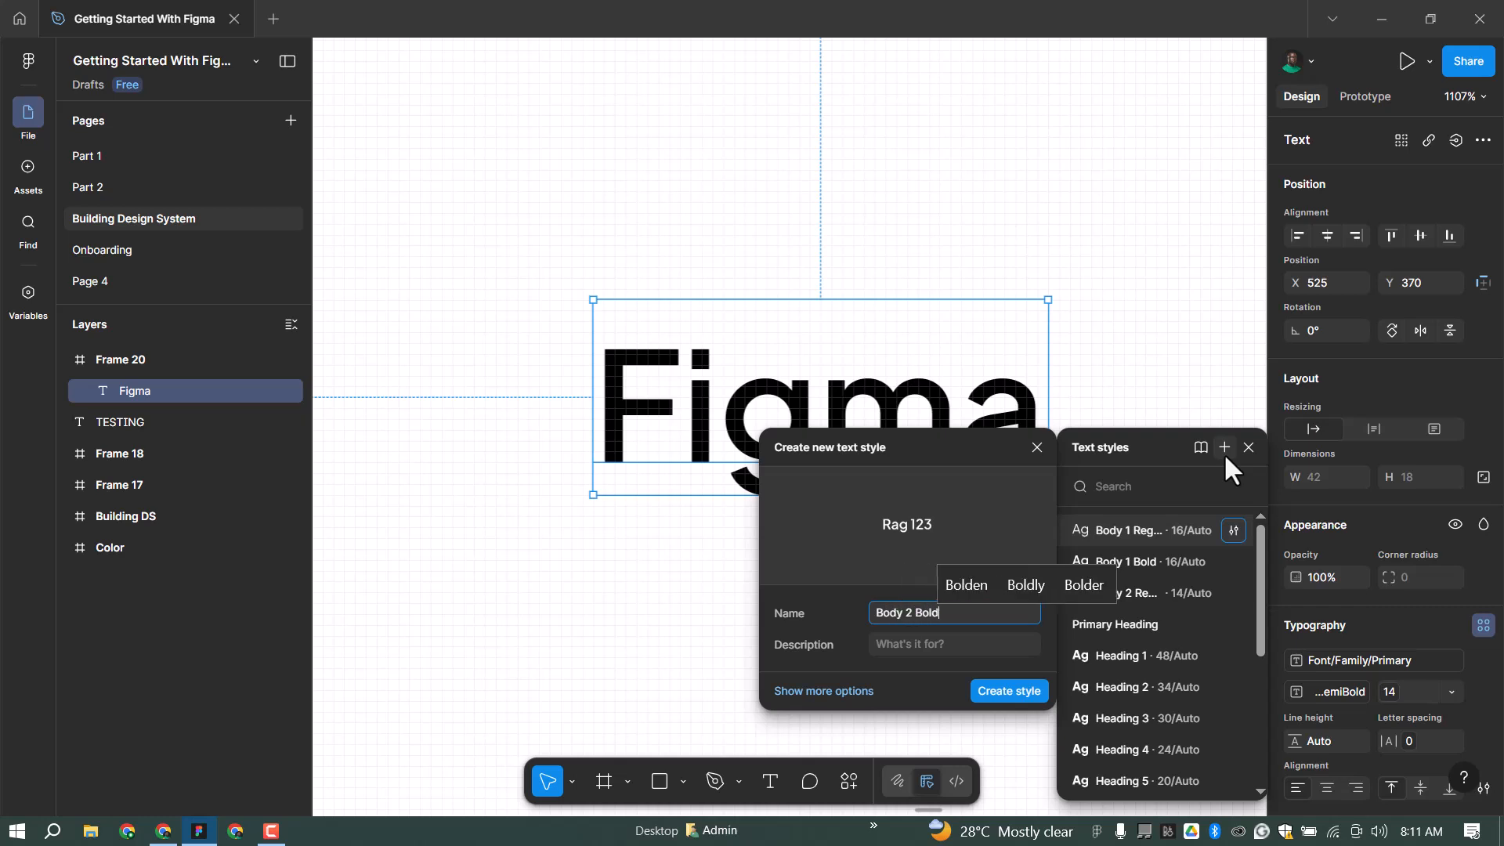
pyautogui.click(1008, 690)
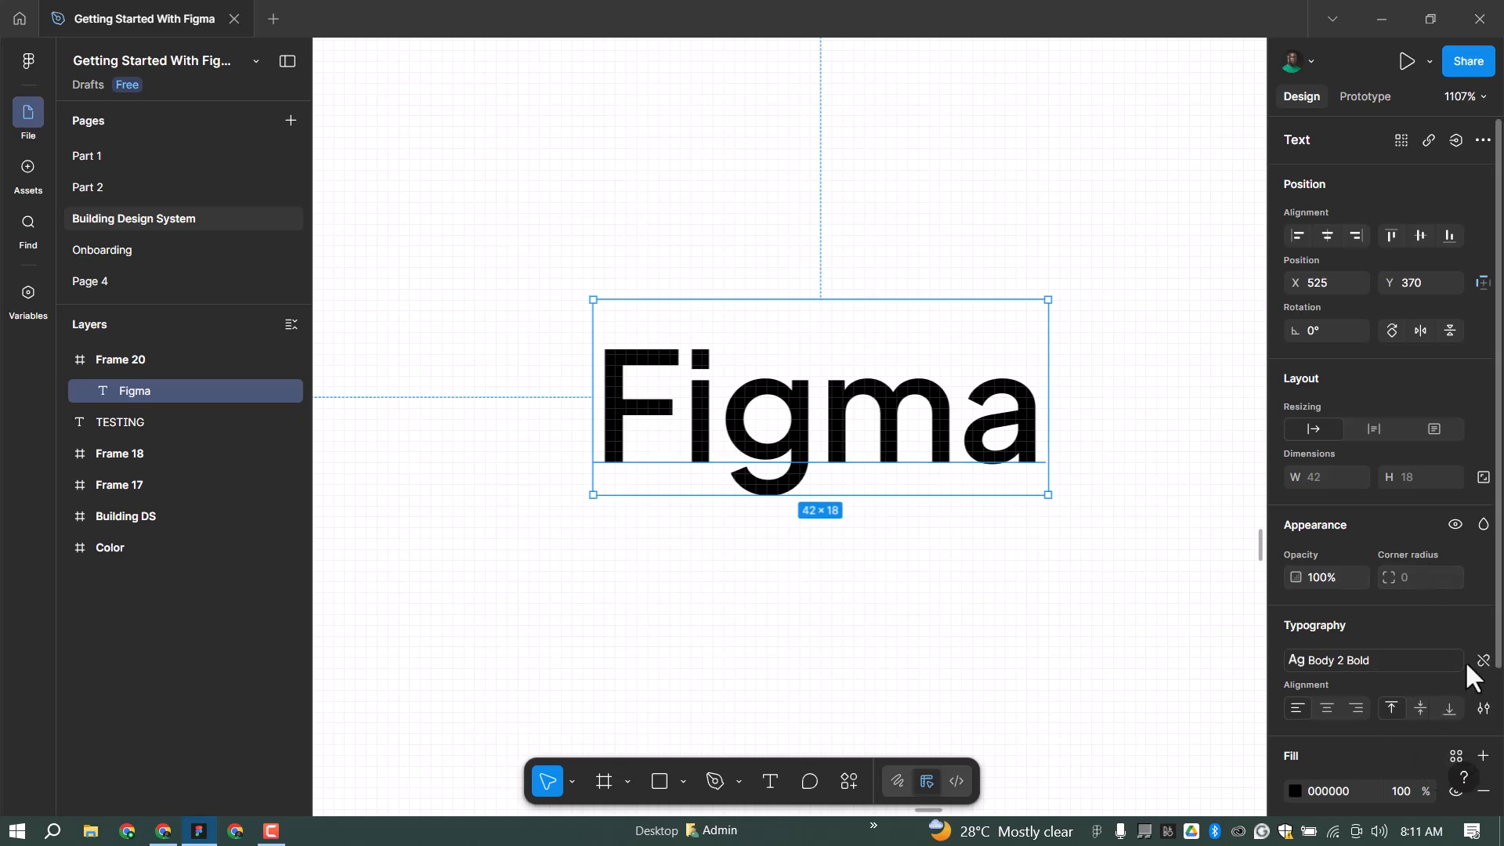
# Step: Detach the Body 2 Bold style from the Figma text and apply the size 12 and Regular weight variables
pyautogui.click(1481, 662)
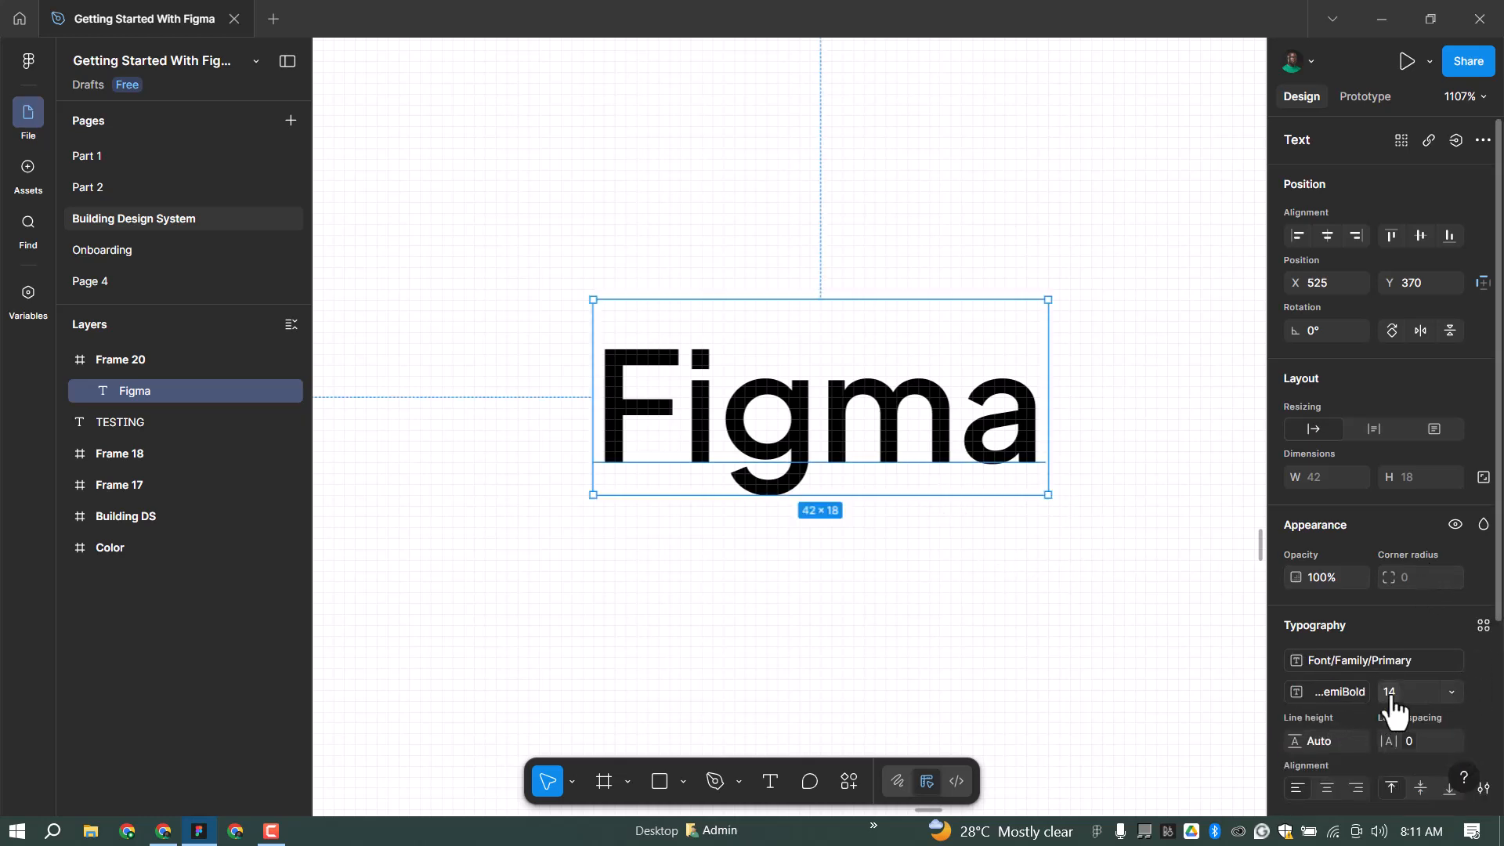
pyautogui.click(1391, 696)
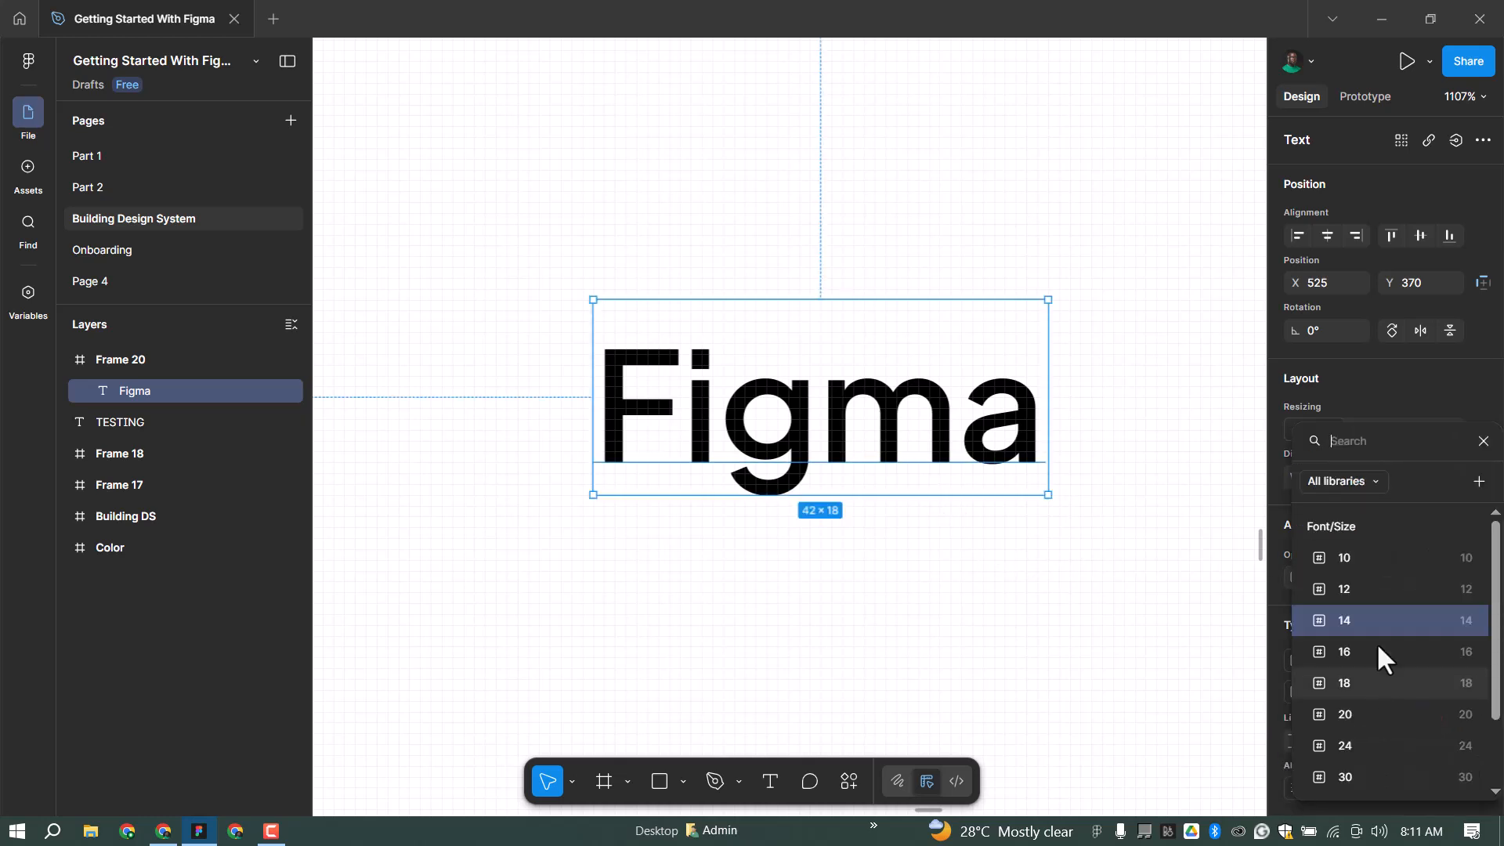
pyautogui.click(1378, 588)
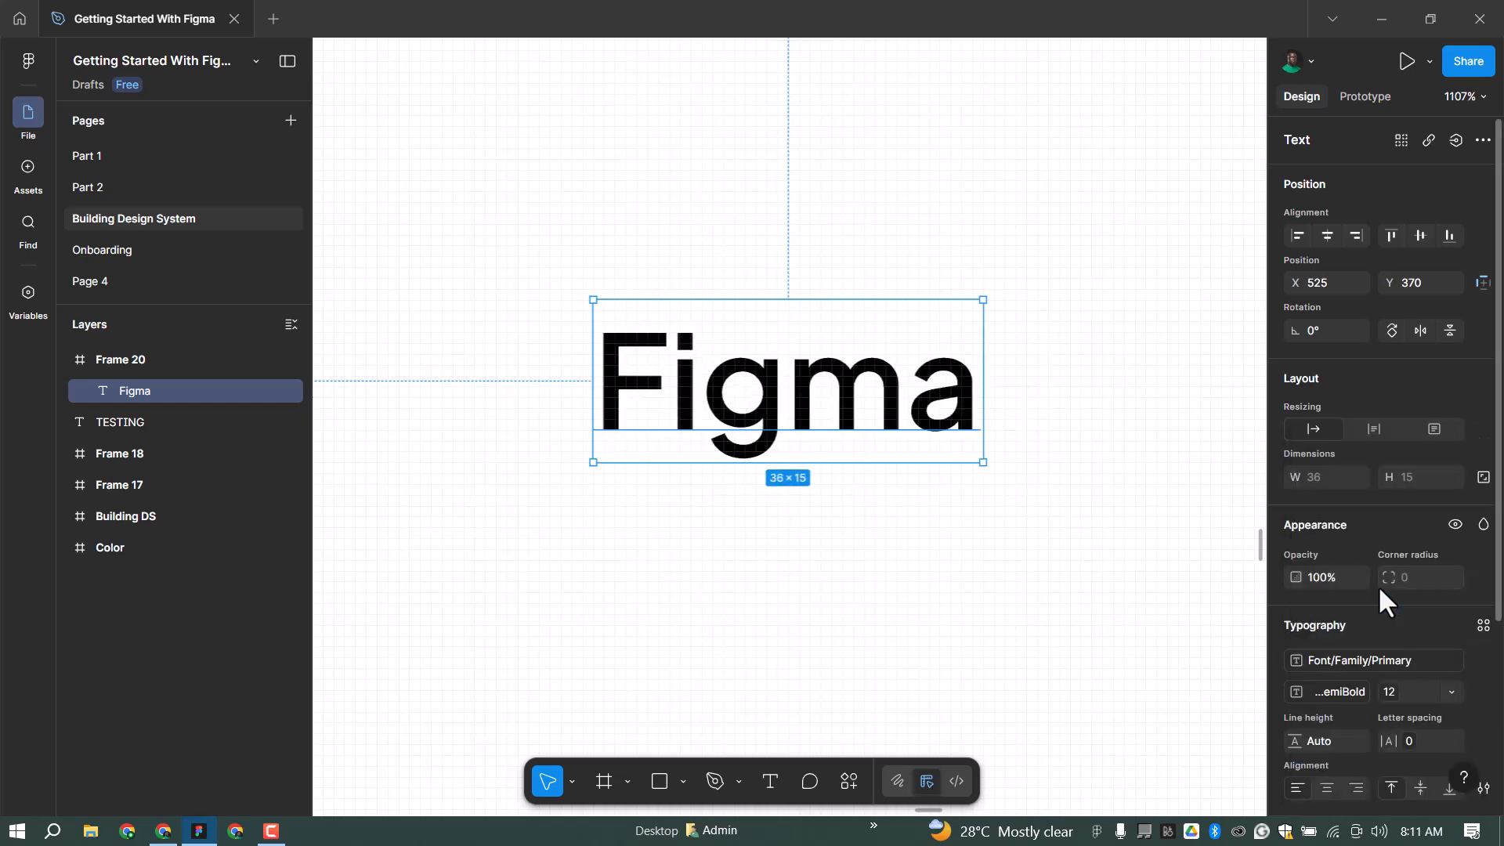
pyautogui.click(1324, 692)
pyautogui.click(1366, 684)
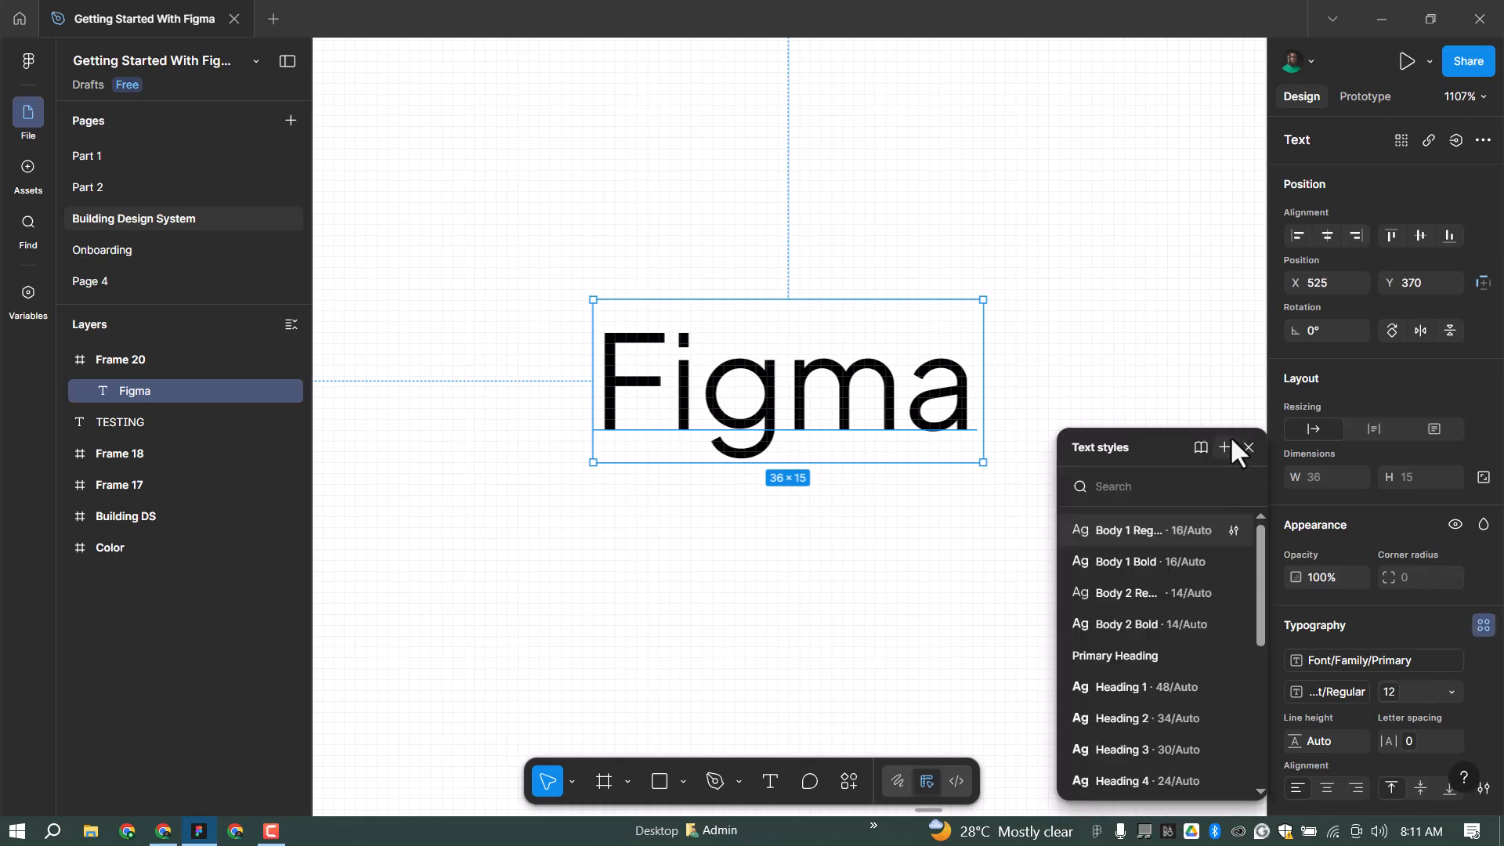
# Step: Create a text style named "Caption Regular" from the Figma text
pyautogui.click(1225, 447)
pyautogui.write('Cap')
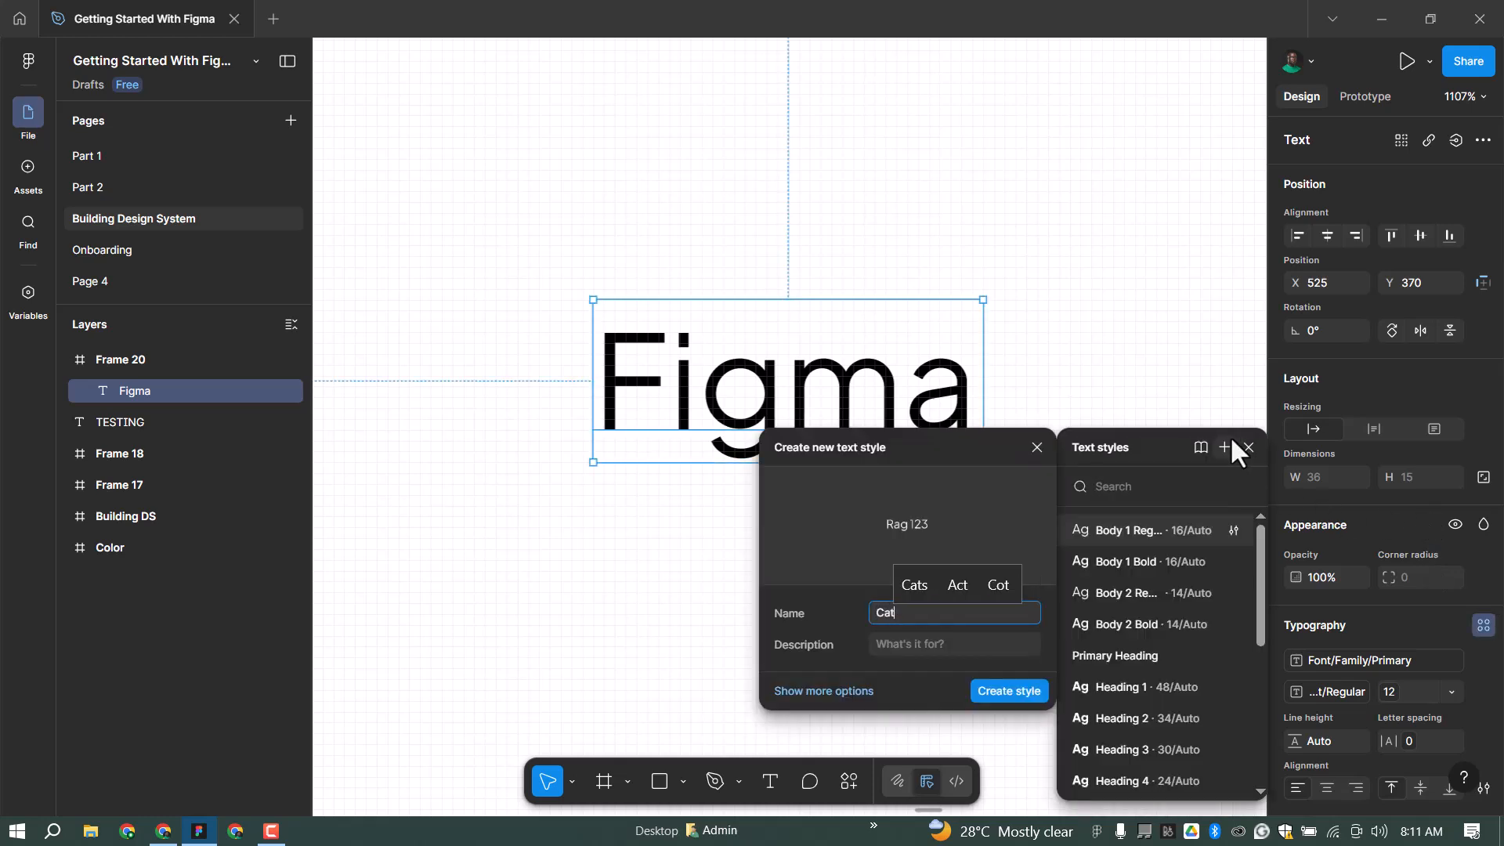
pyautogui.write('tion')
pyautogui.write('Regular')
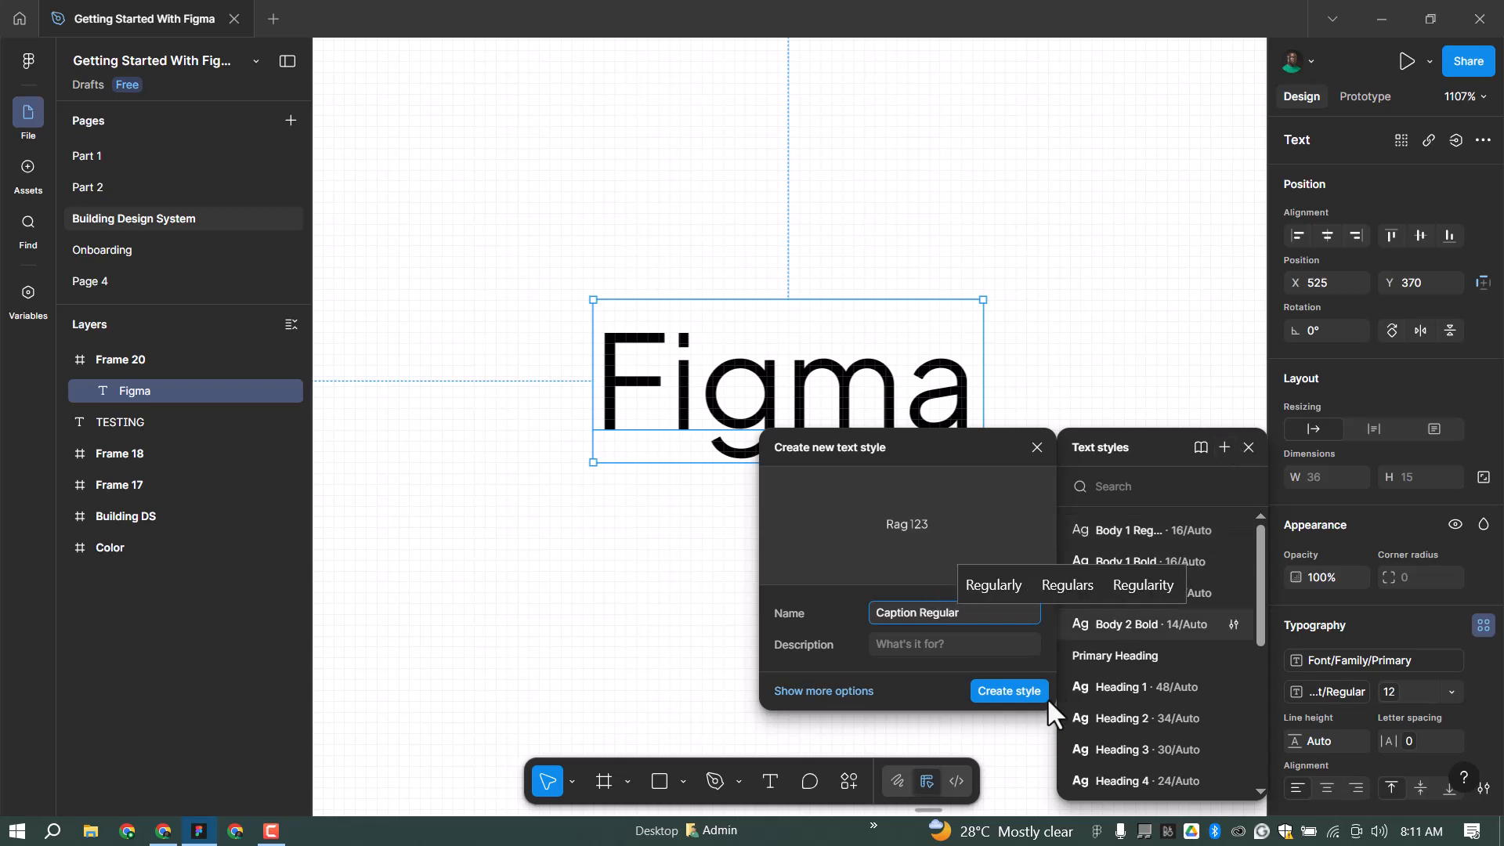
pyautogui.press('Return')
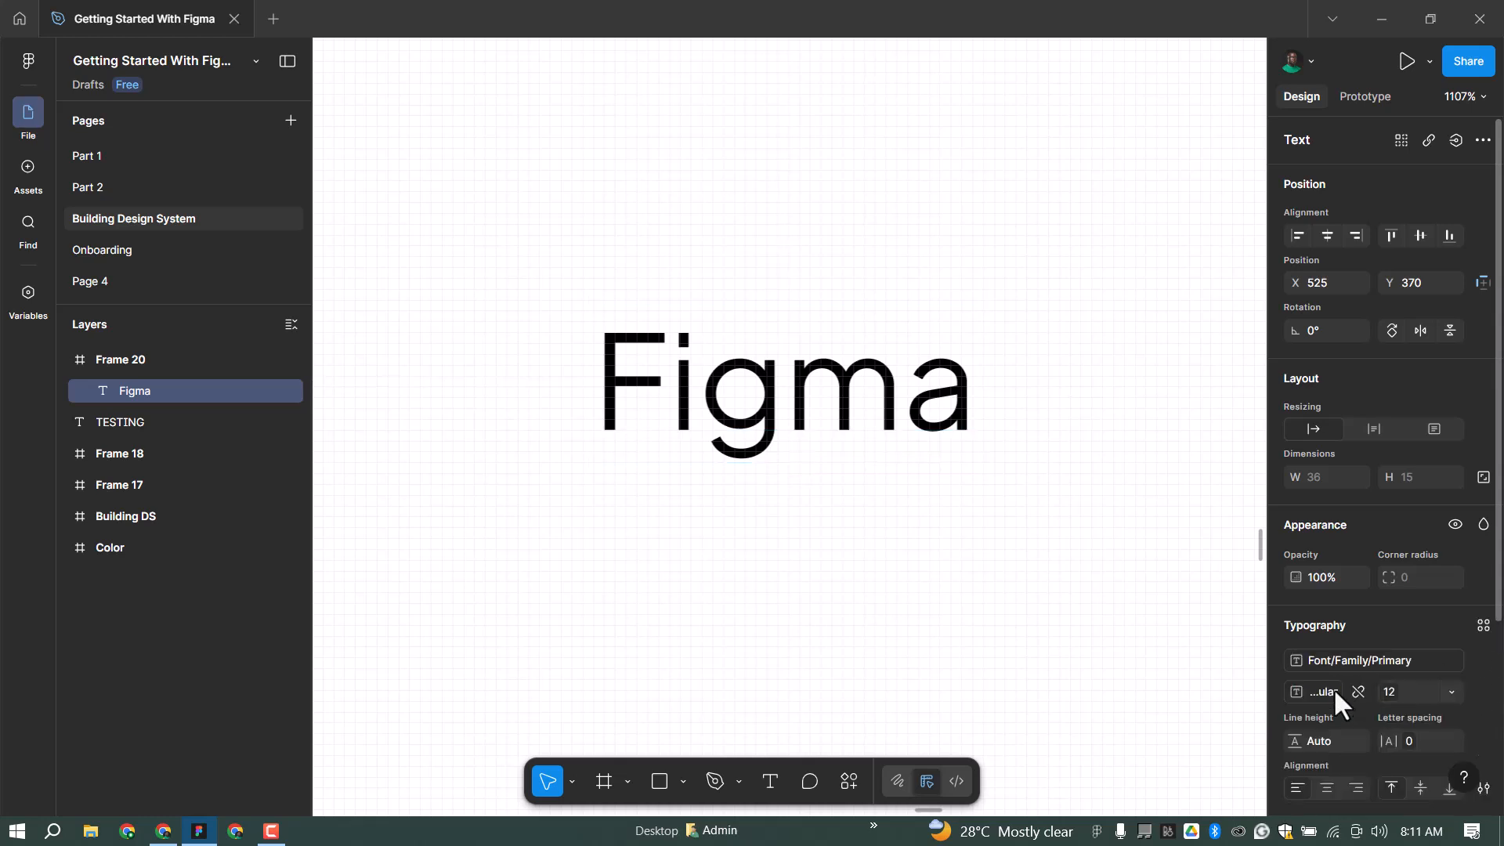
# Step: Apply the SemiBold weight variable to the Figma text and save it as a text style named "Caption Bold"
pyautogui.click(1331, 687)
pyautogui.click(1363, 714)
pyautogui.click(1482, 625)
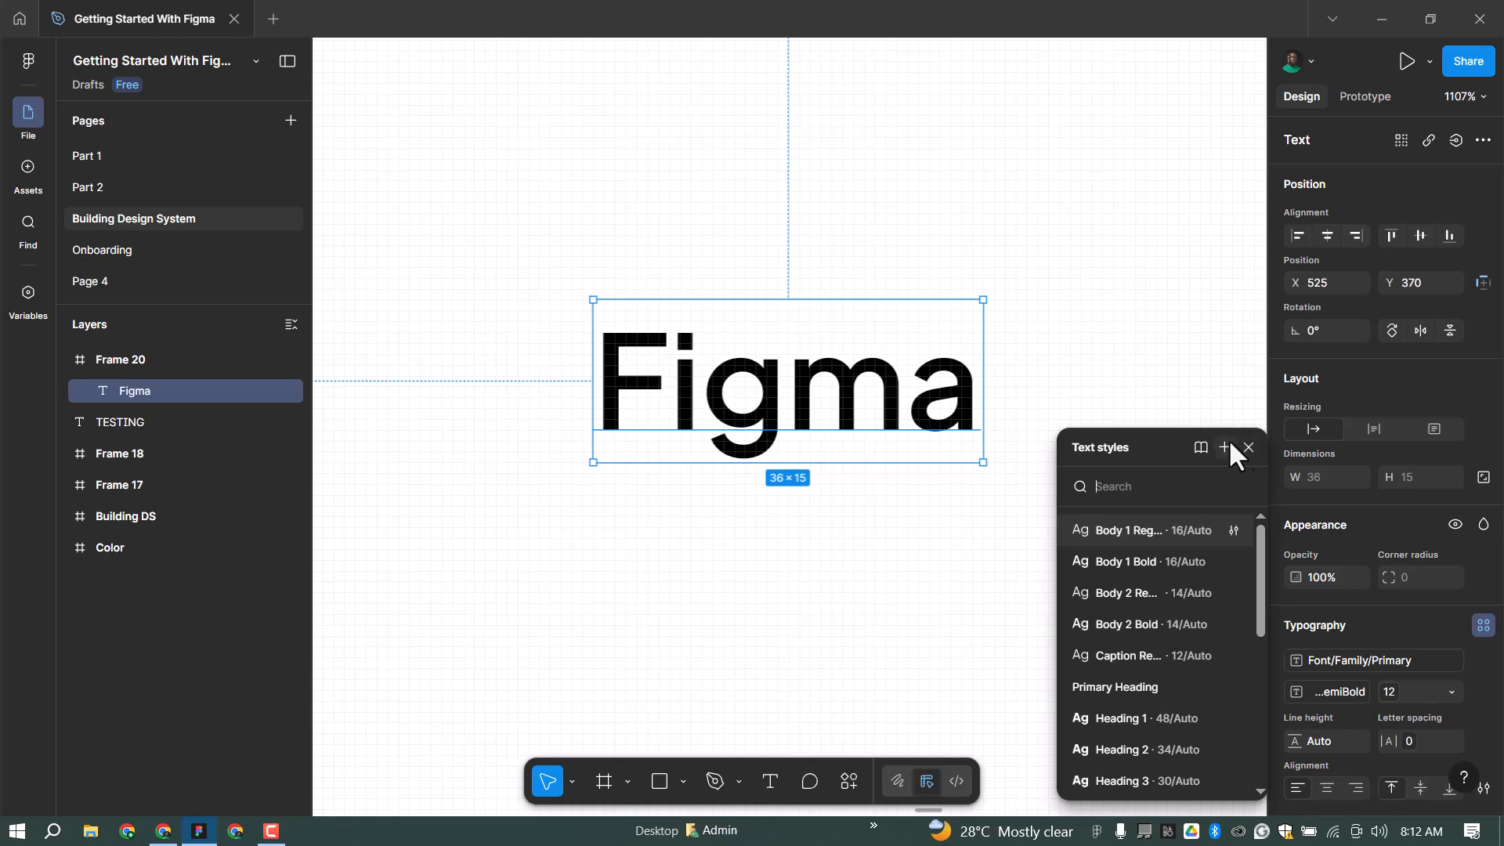
pyautogui.click(1227, 443)
pyautogui.write('Caption Bold')
pyautogui.press('Return')
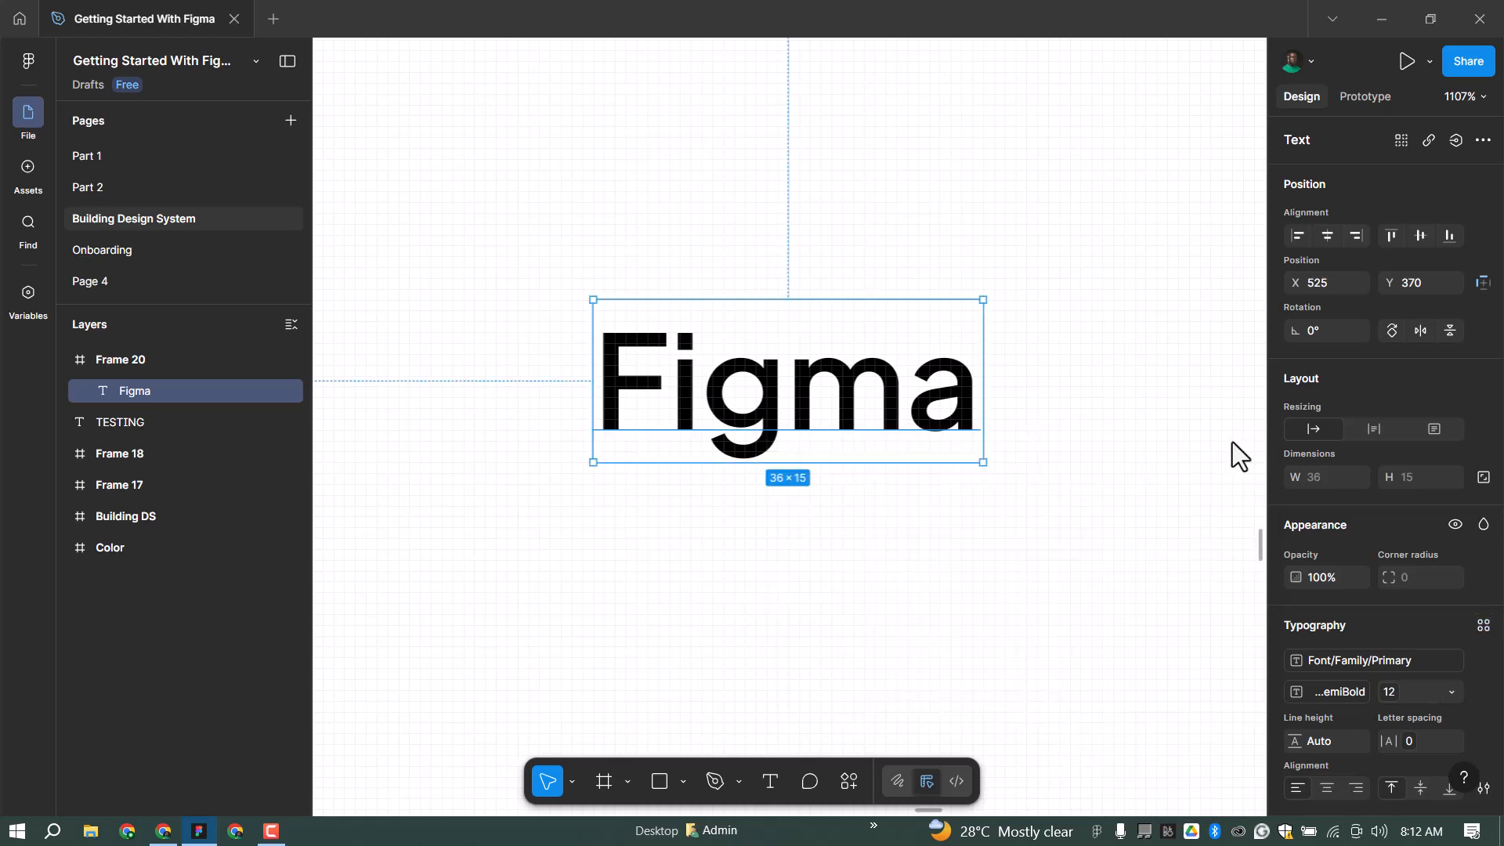
# Step: Apply the size 10 and Regular weight variables to the Figma text
pyautogui.click(1391, 693)
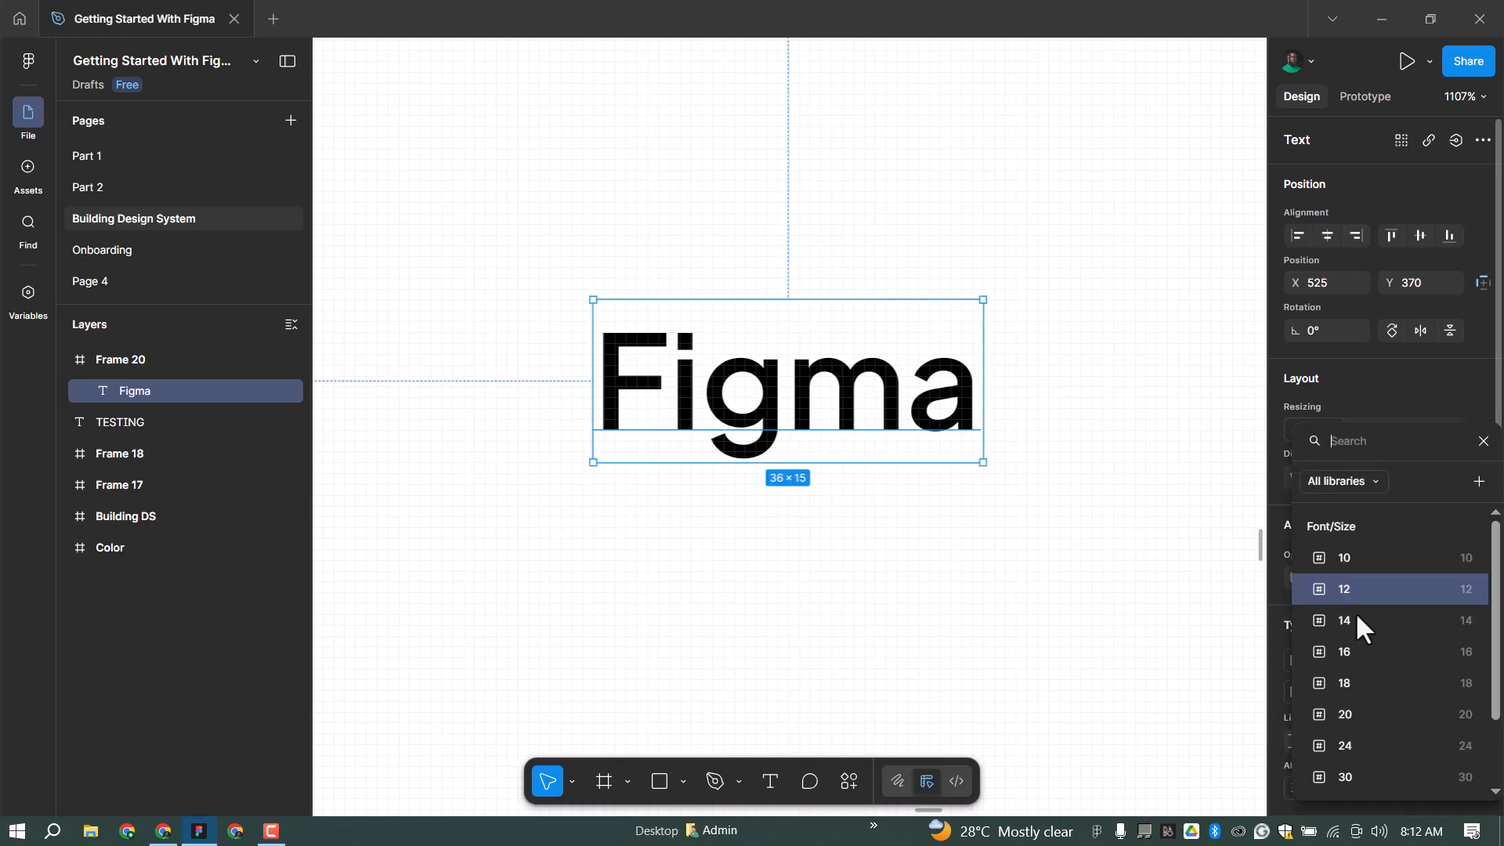
pyautogui.click(1336, 553)
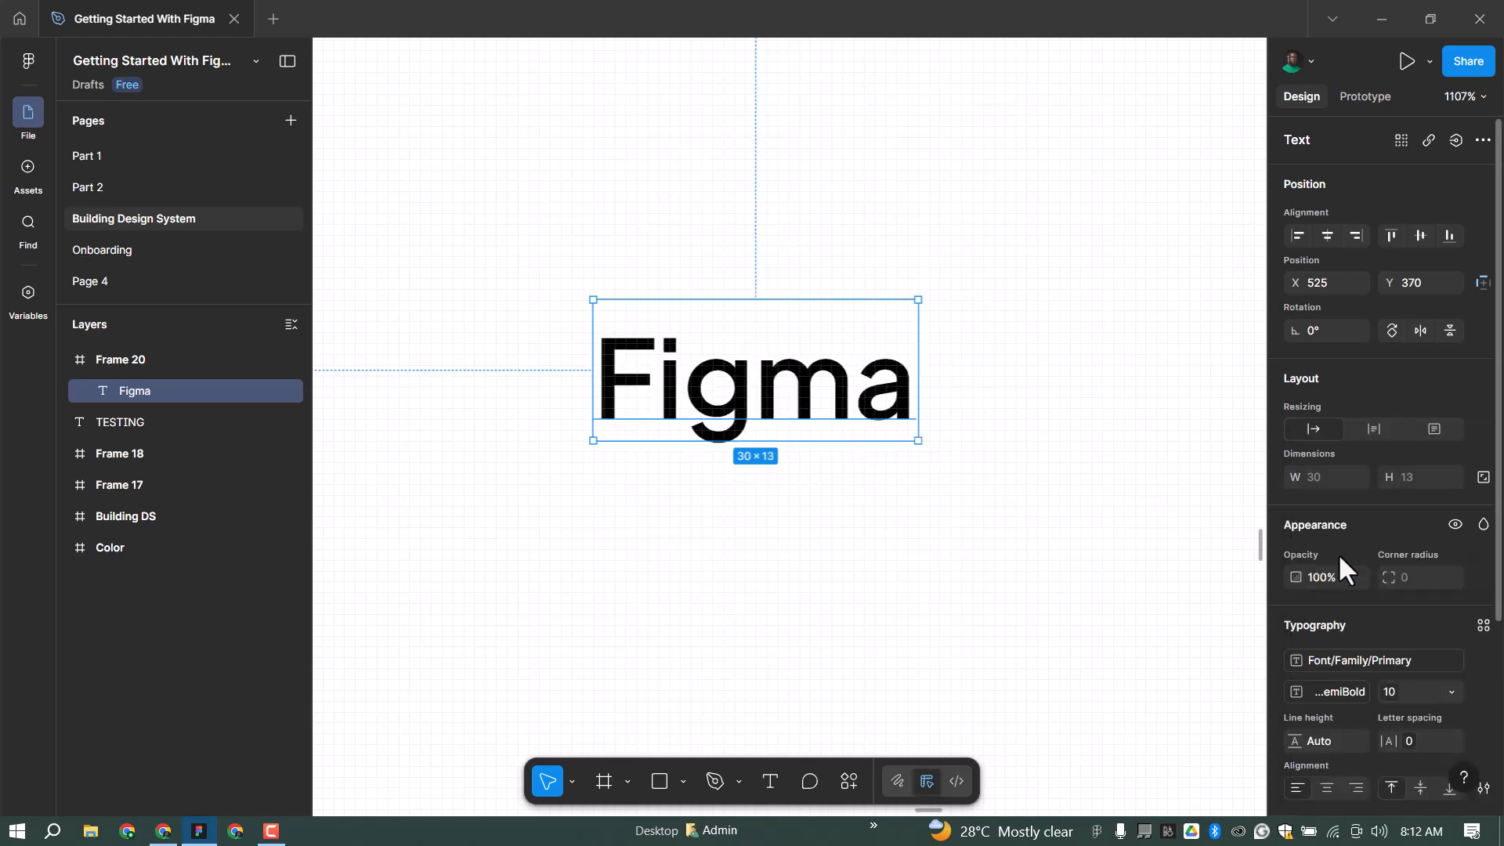
pyautogui.click(1326, 694)
pyautogui.click(1355, 683)
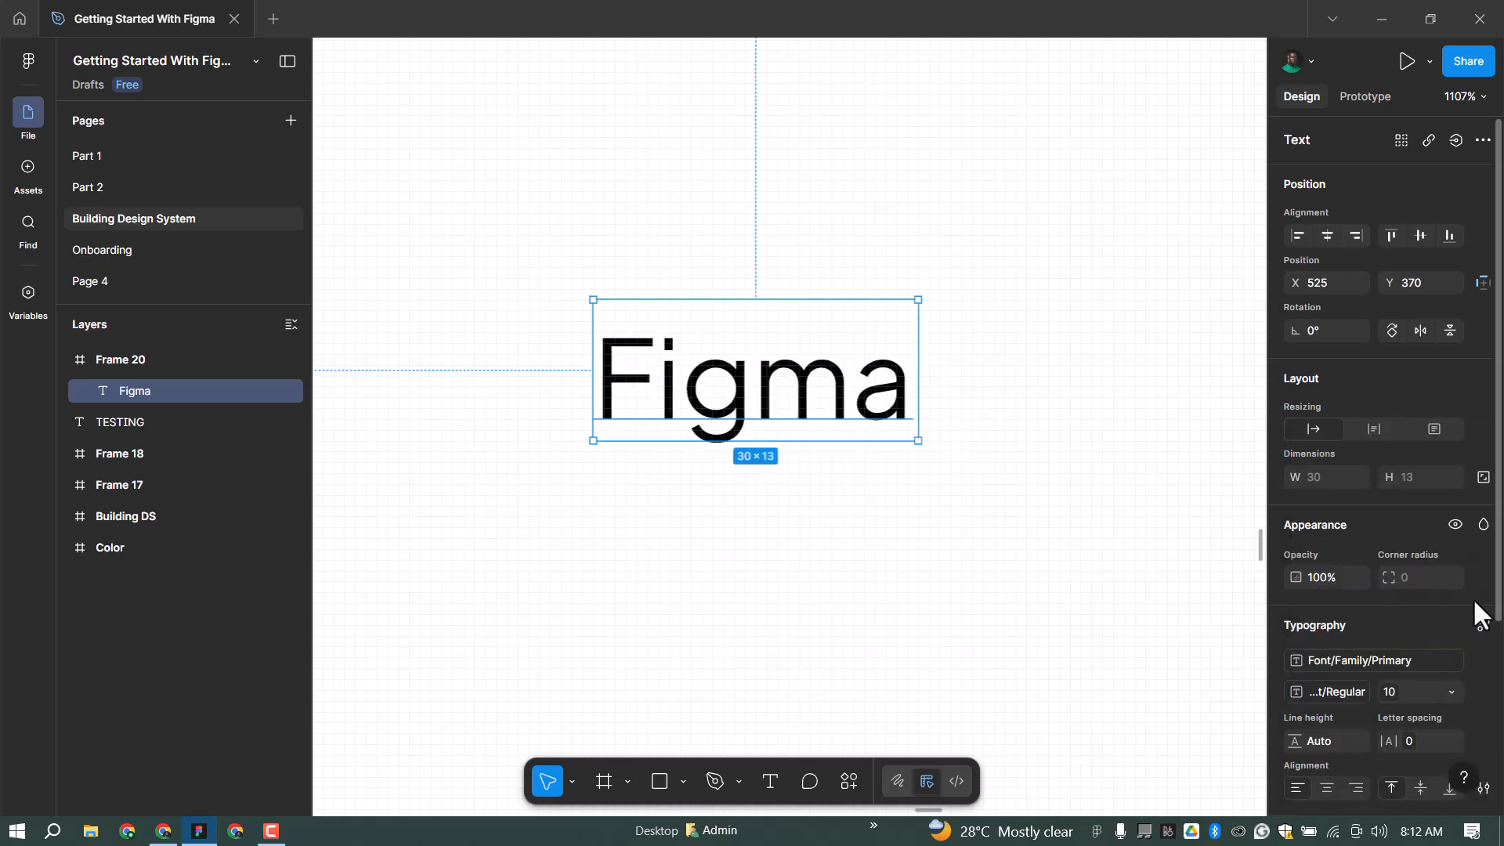
# Step: Create a text style named "Sub Caption Regular" from the Figma text, copying the style name before saving
pyautogui.click(1484, 624)
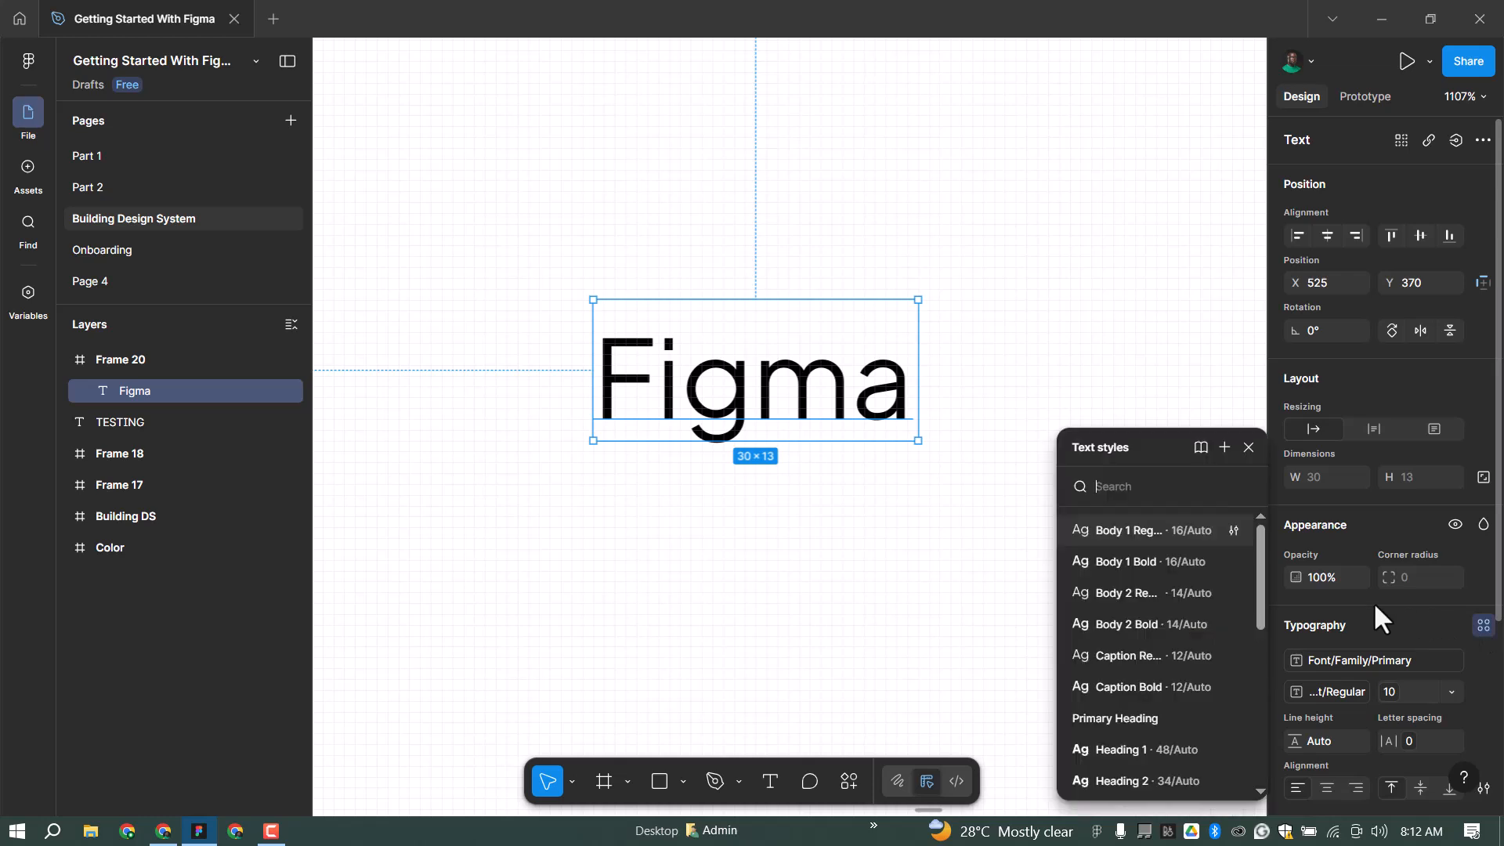
pyautogui.click(1224, 447)
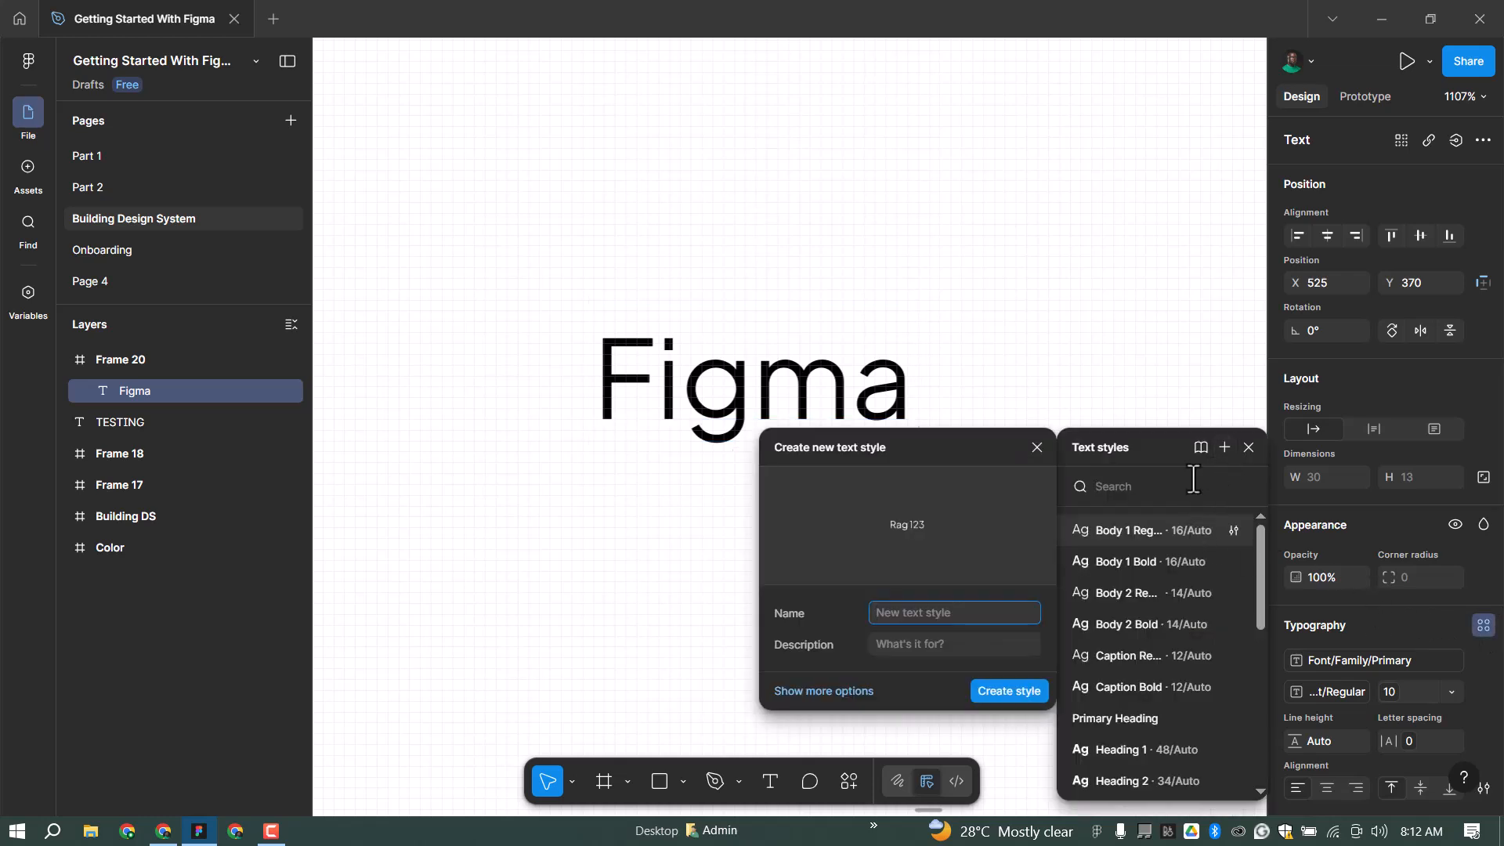
pyautogui.write('Sub Caption')
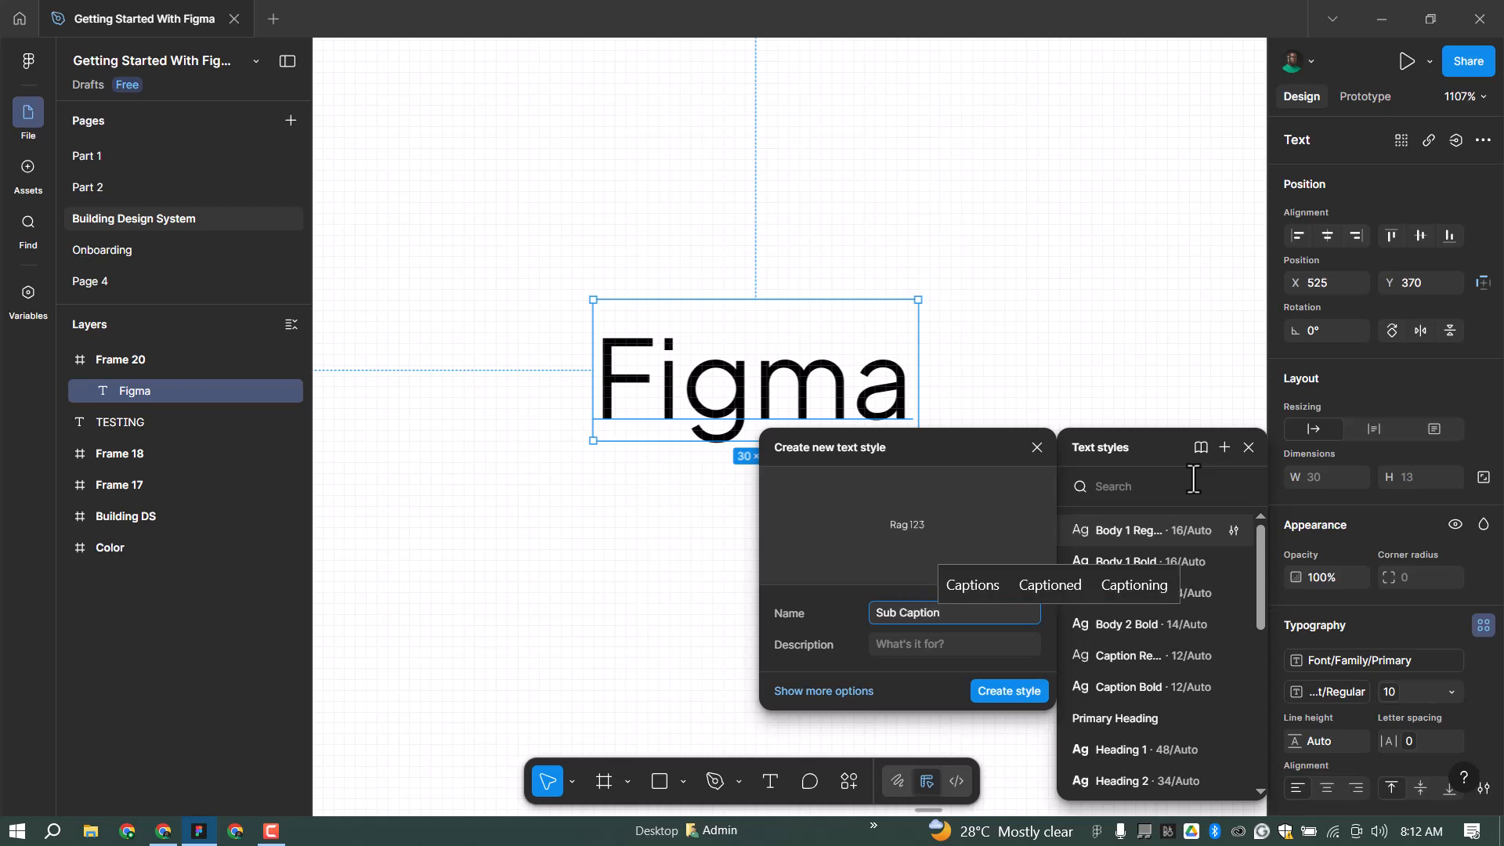
pyautogui.write(' Regilar')
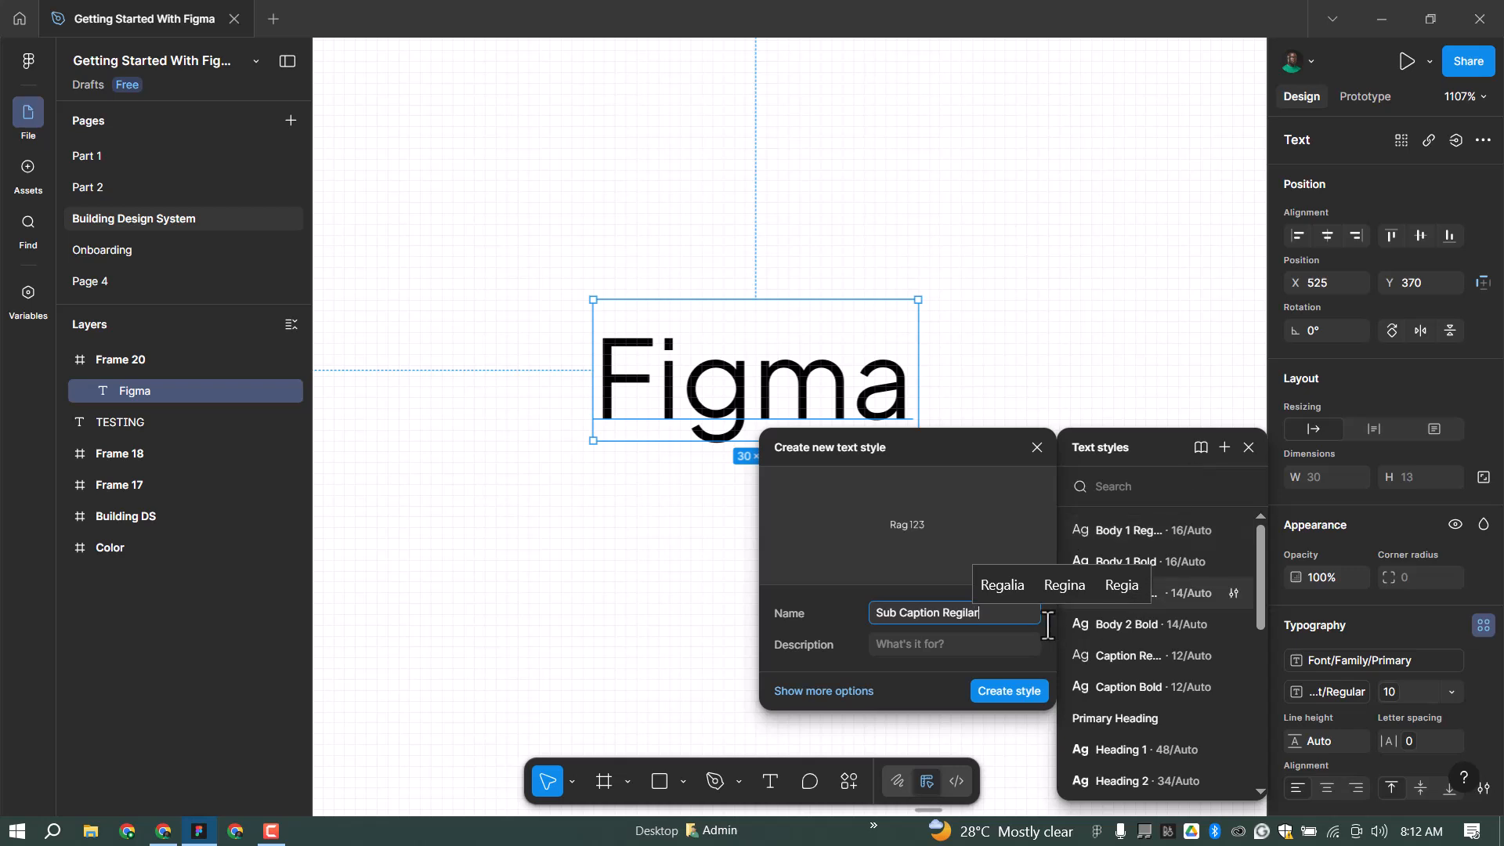
pyautogui.press('BackSpace')
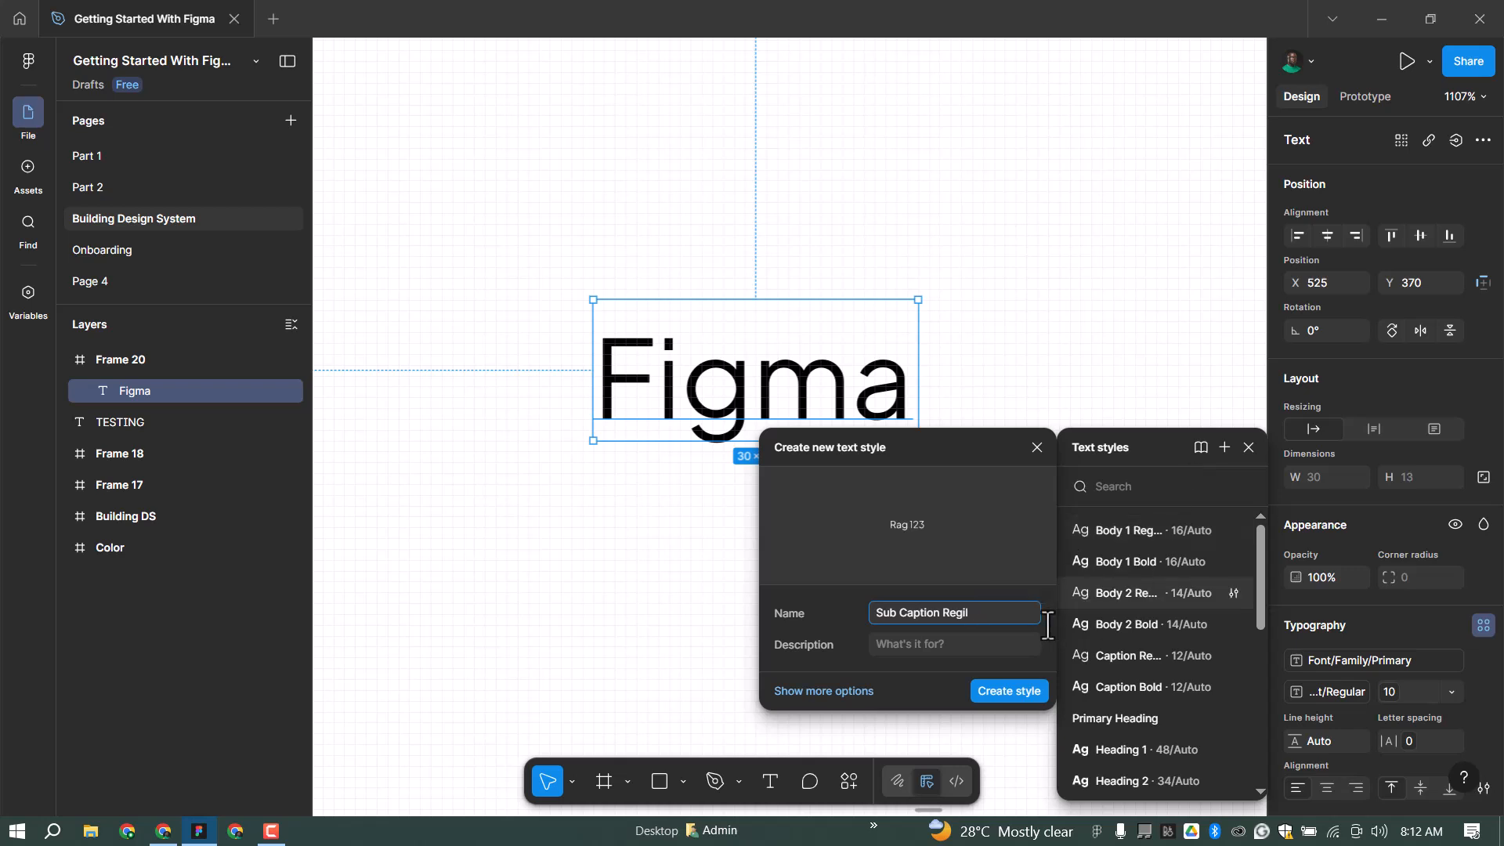
pyautogui.write('ar')
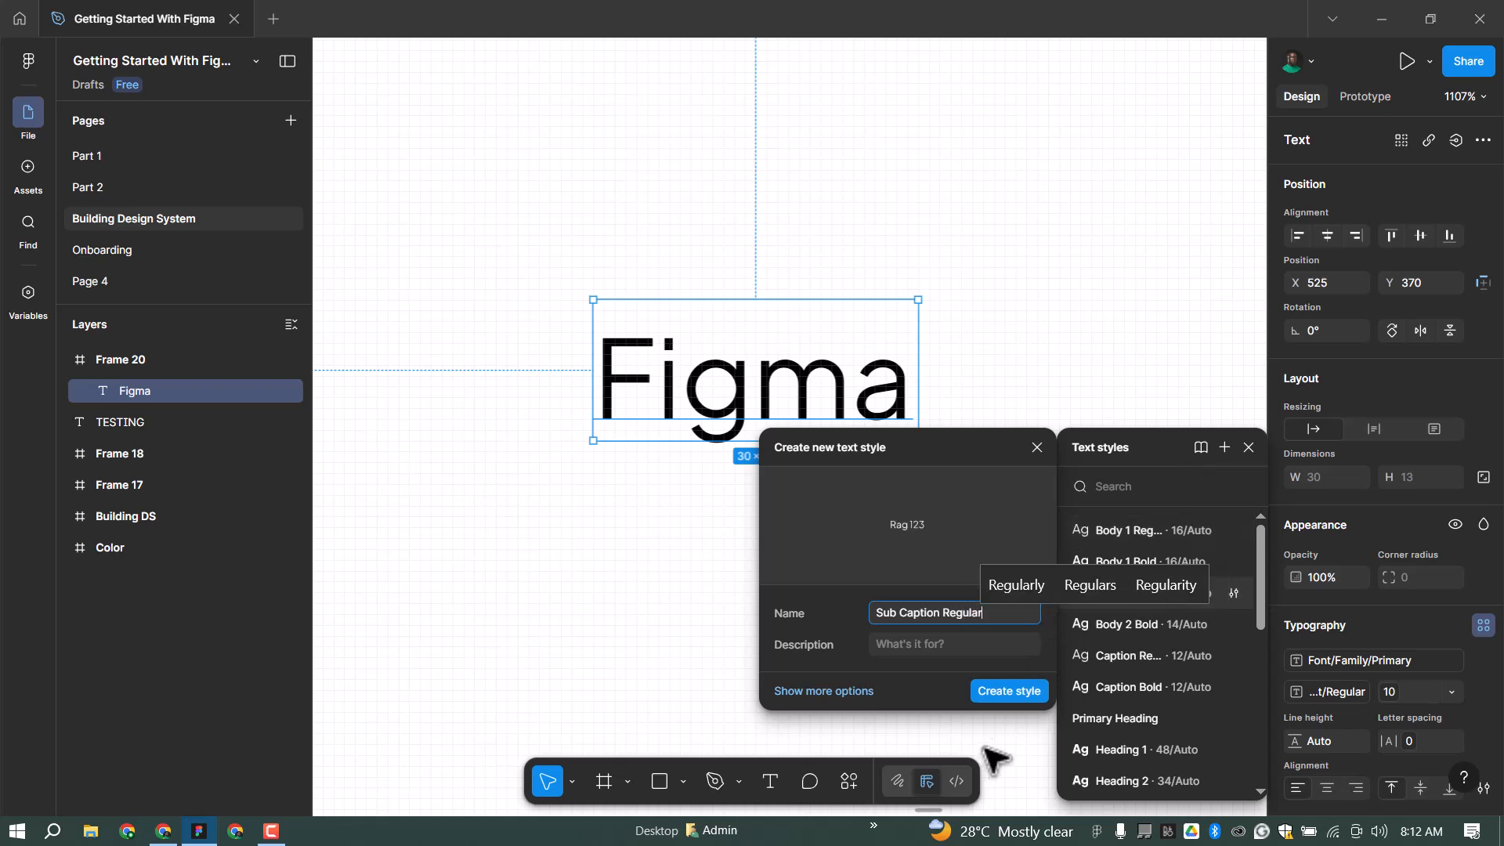
pyautogui.hotkey('ctrl', 'a')
pyautogui.hotkey('ctrl', 'c')
pyautogui.click(1023, 693)
# Step: Detach the Sub Caption Regular style from the Figma text and apply the SemiBold weight variable
pyautogui.click(1480, 662)
pyautogui.click(1324, 692)
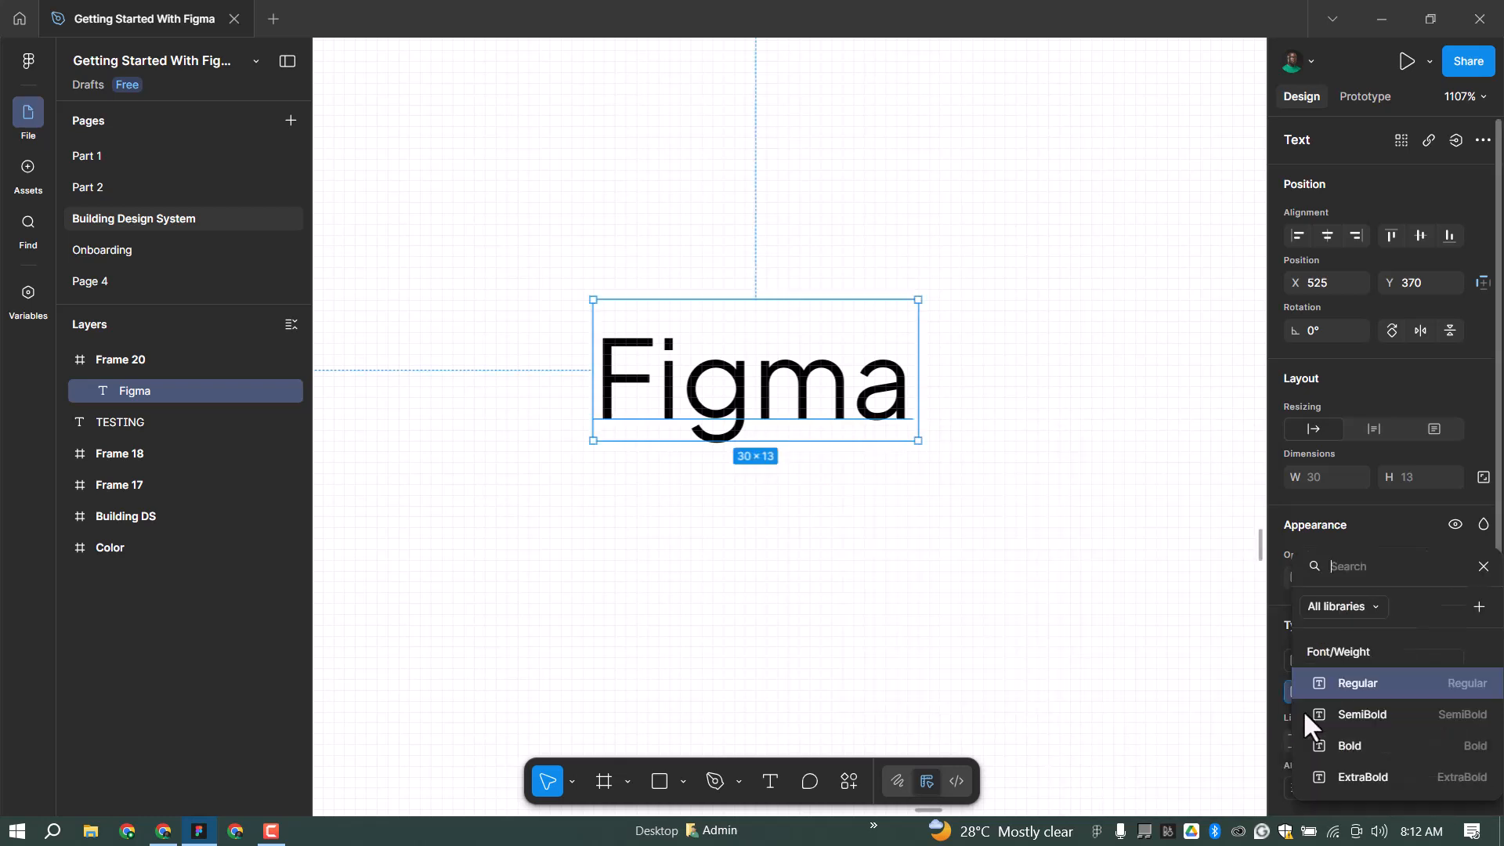
pyautogui.click(1336, 716)
# Step: Create a text style named "Sub Caption Bold" from the Figma text, reusing the copied style name
pyautogui.click(1483, 625)
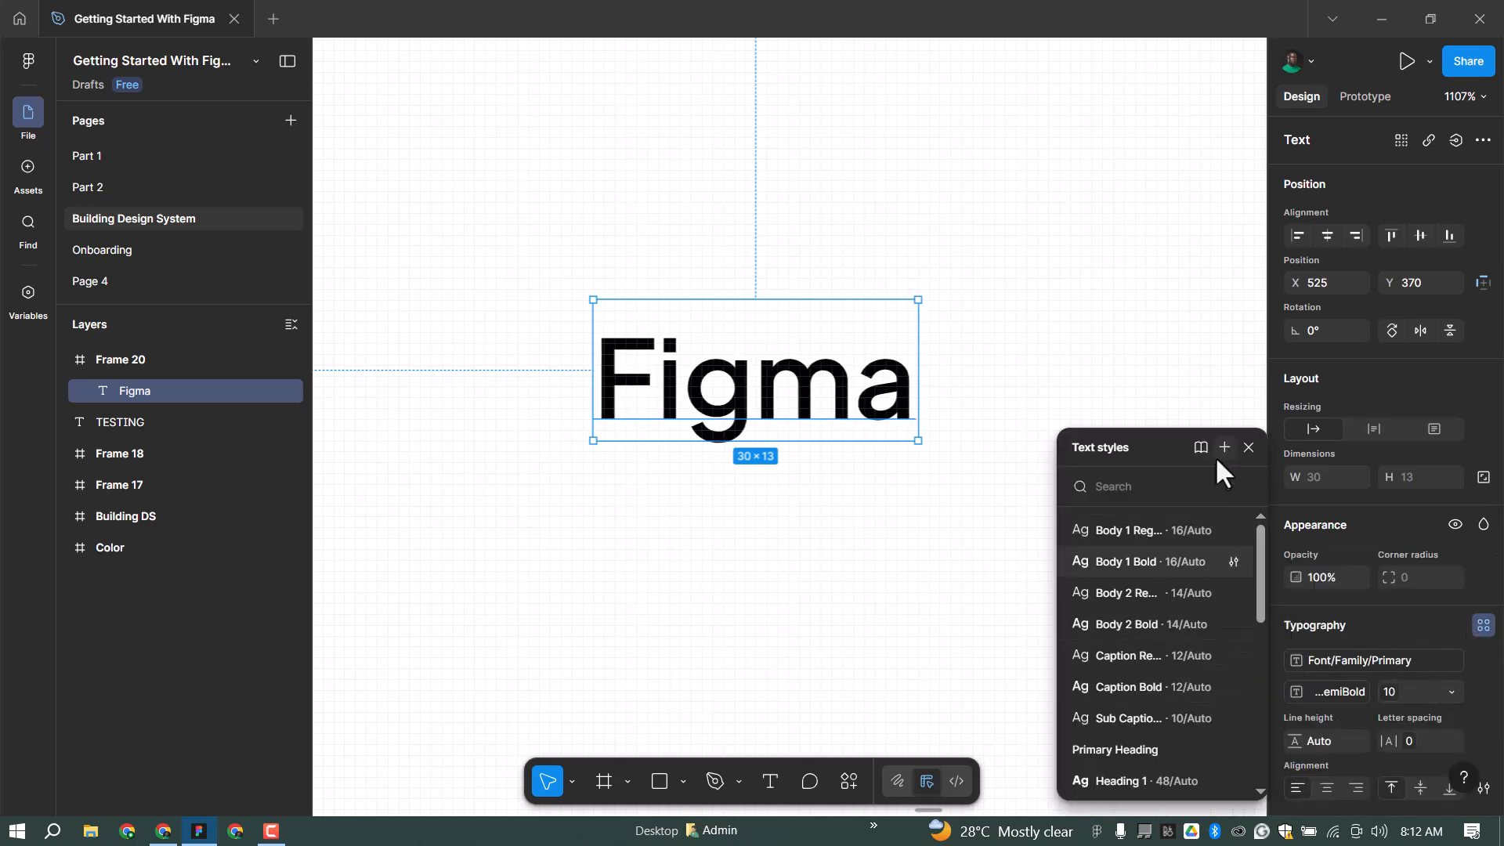
pyautogui.click(1219, 458)
pyautogui.hotkey('ctrl', 'v')
pyautogui.press('BackSpace')
pyautogui.press('BackSpace')
pyautogui.press('BackSpace')
pyautogui.write('Bold')
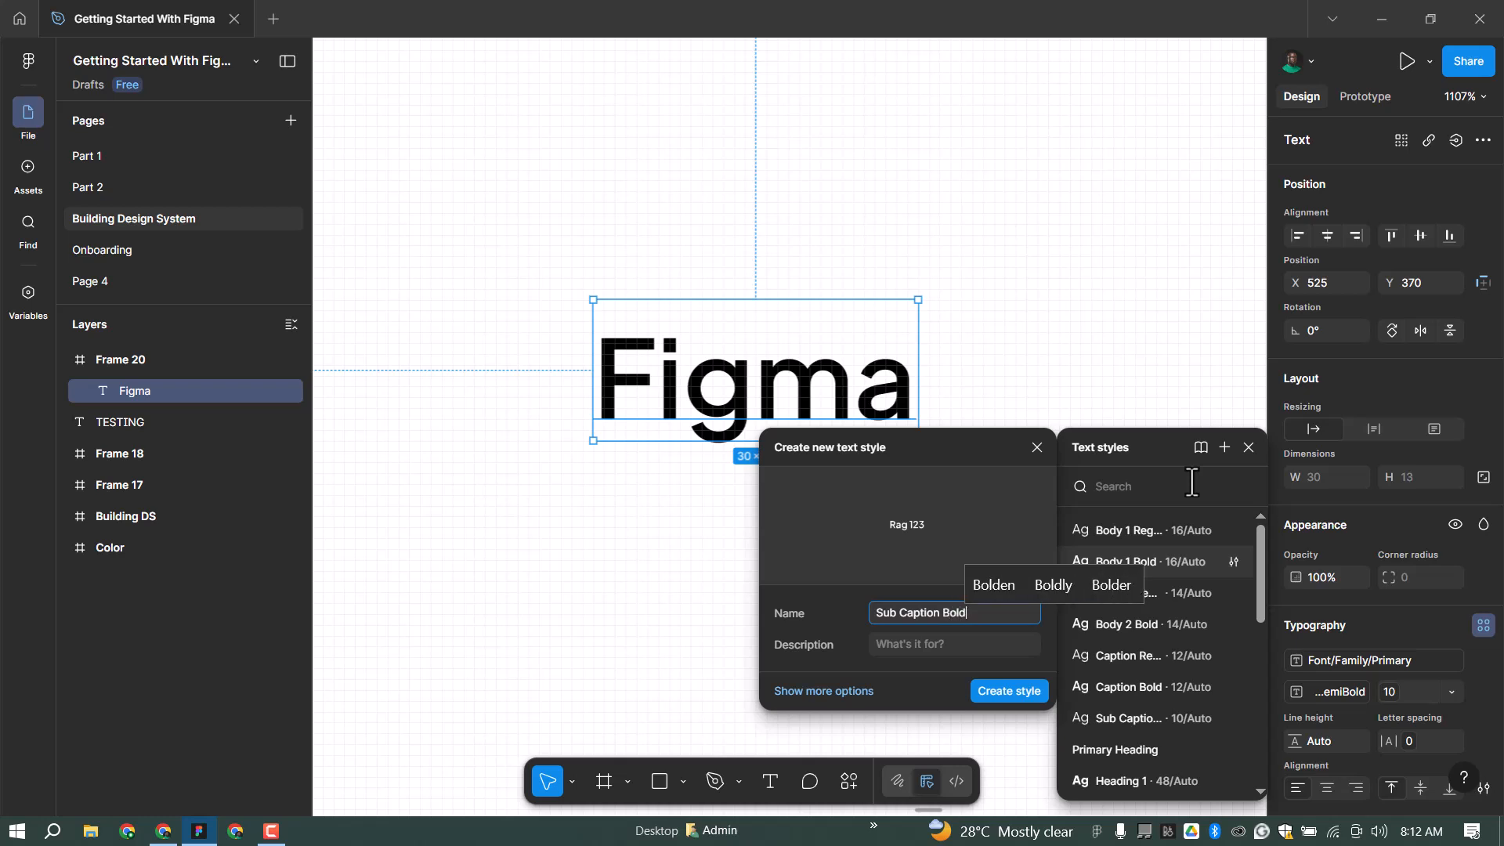
pyautogui.click(995, 691)
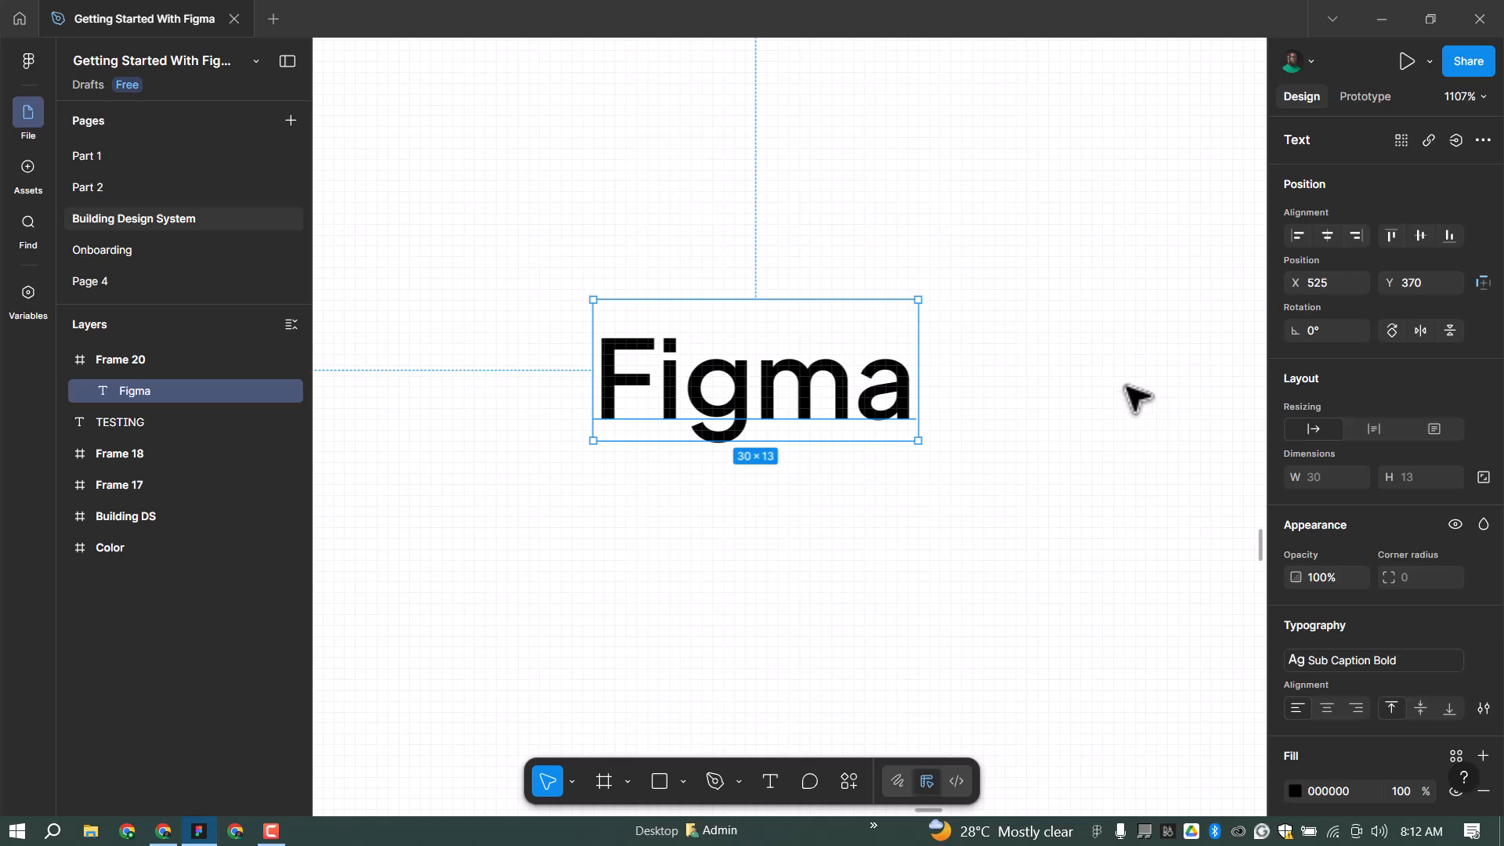
# Step: Deselect the Figma text to bring up the file's list of text styles
pyautogui.scroll(-8, 885, 466)
pyautogui.scroll(-4, 895, 435)
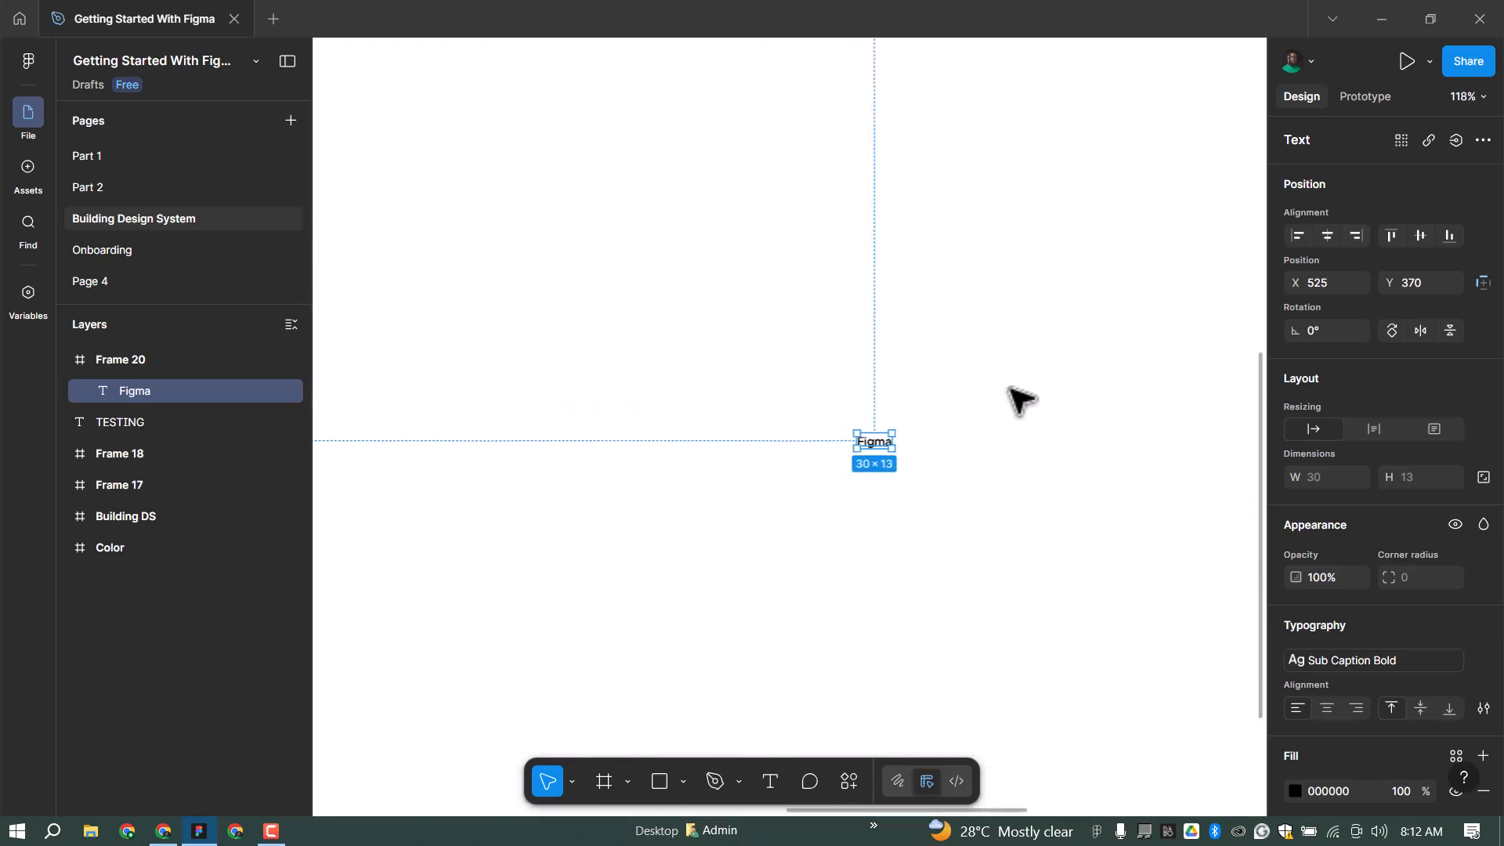
pyautogui.click(1051, 420)
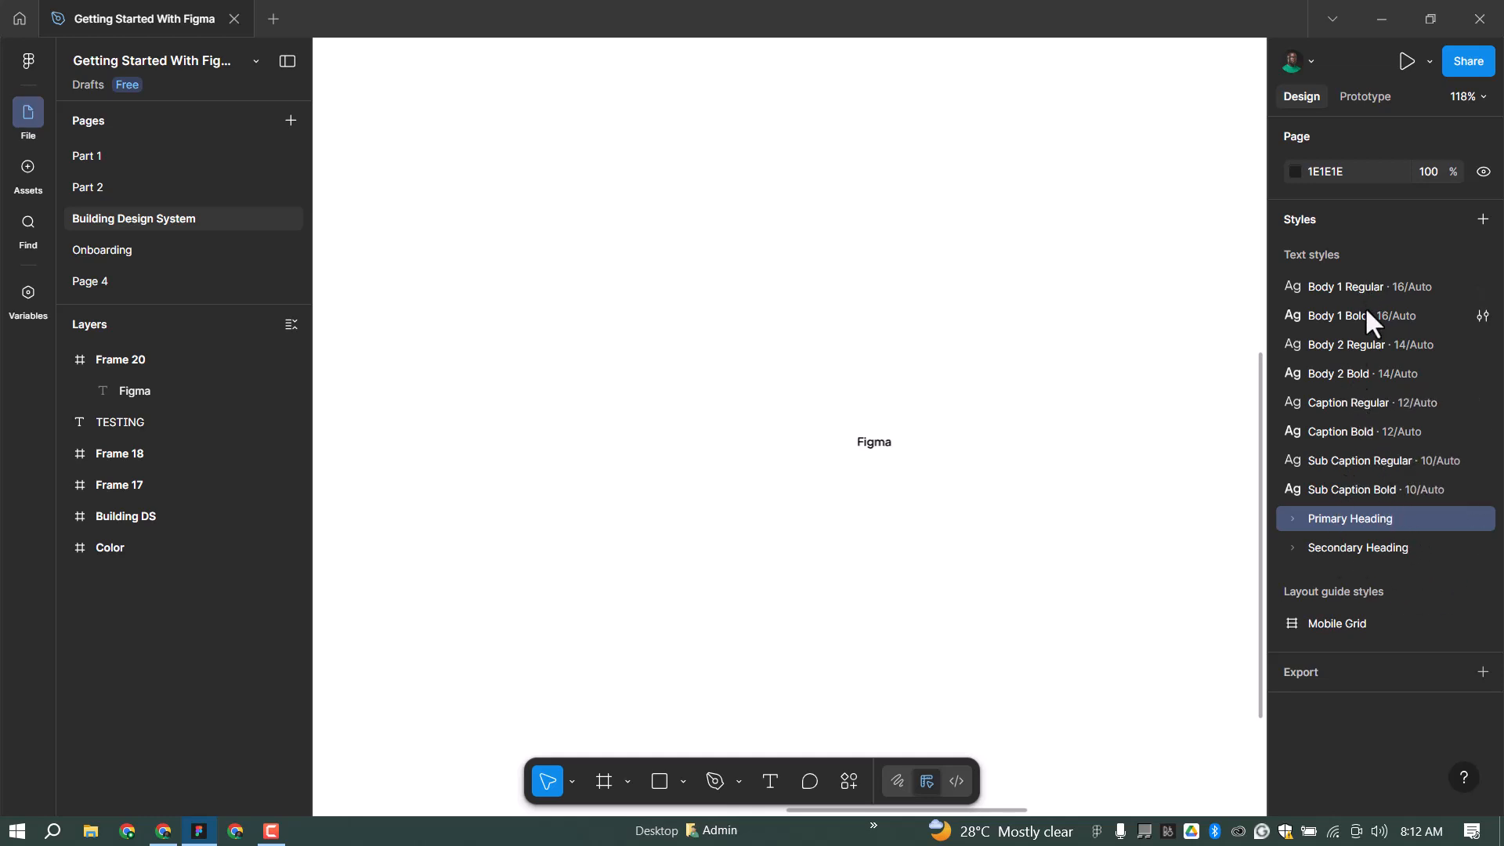
pyautogui.click(1352, 287)
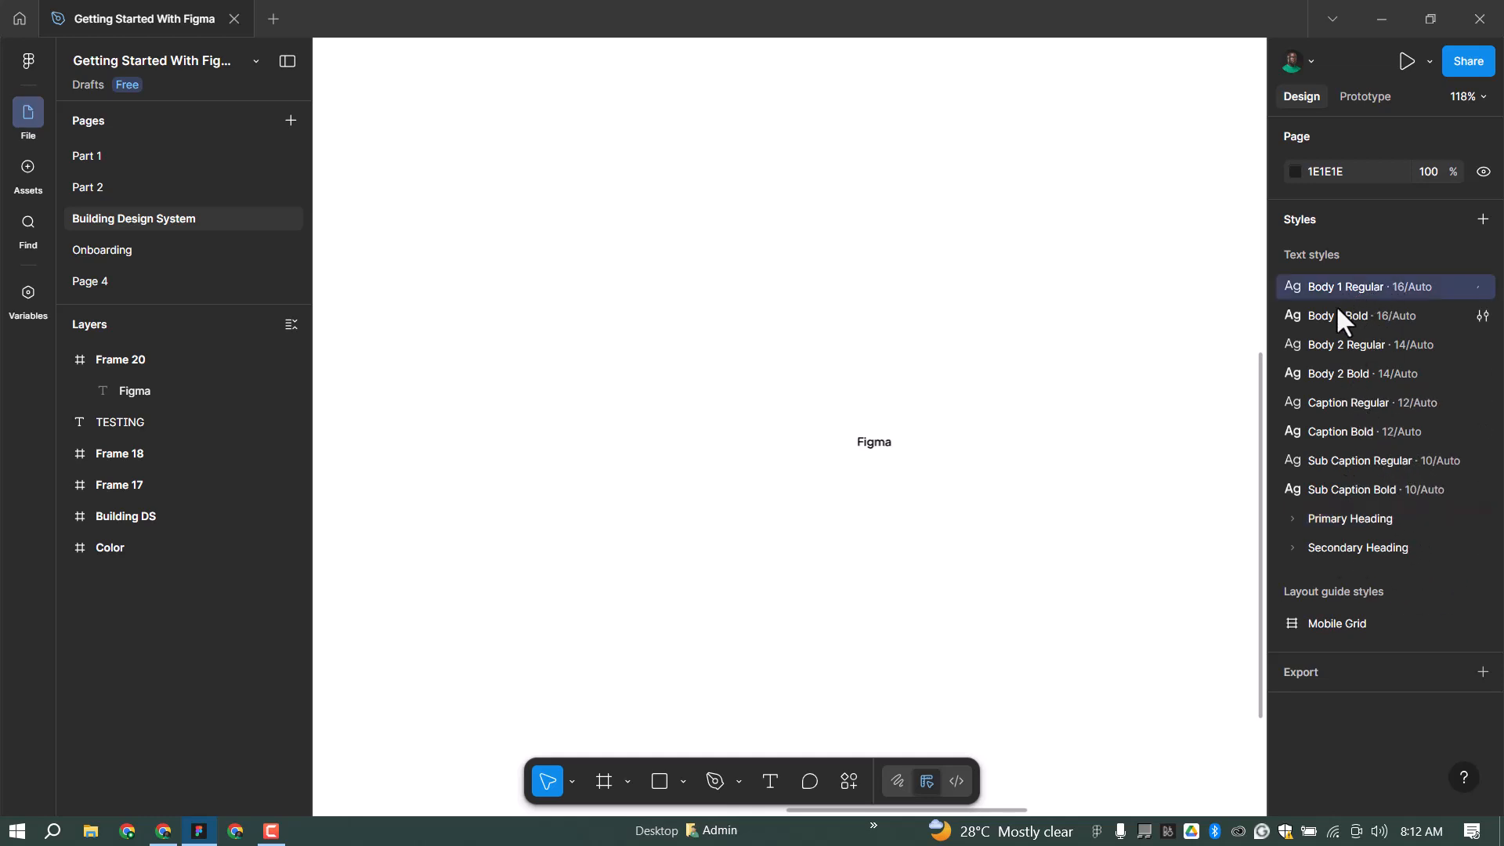
pyautogui.keyDown('shift'); pyautogui.click(1341, 310); pyautogui.keyUp('shift')
pyautogui.rightClick(1350, 286)
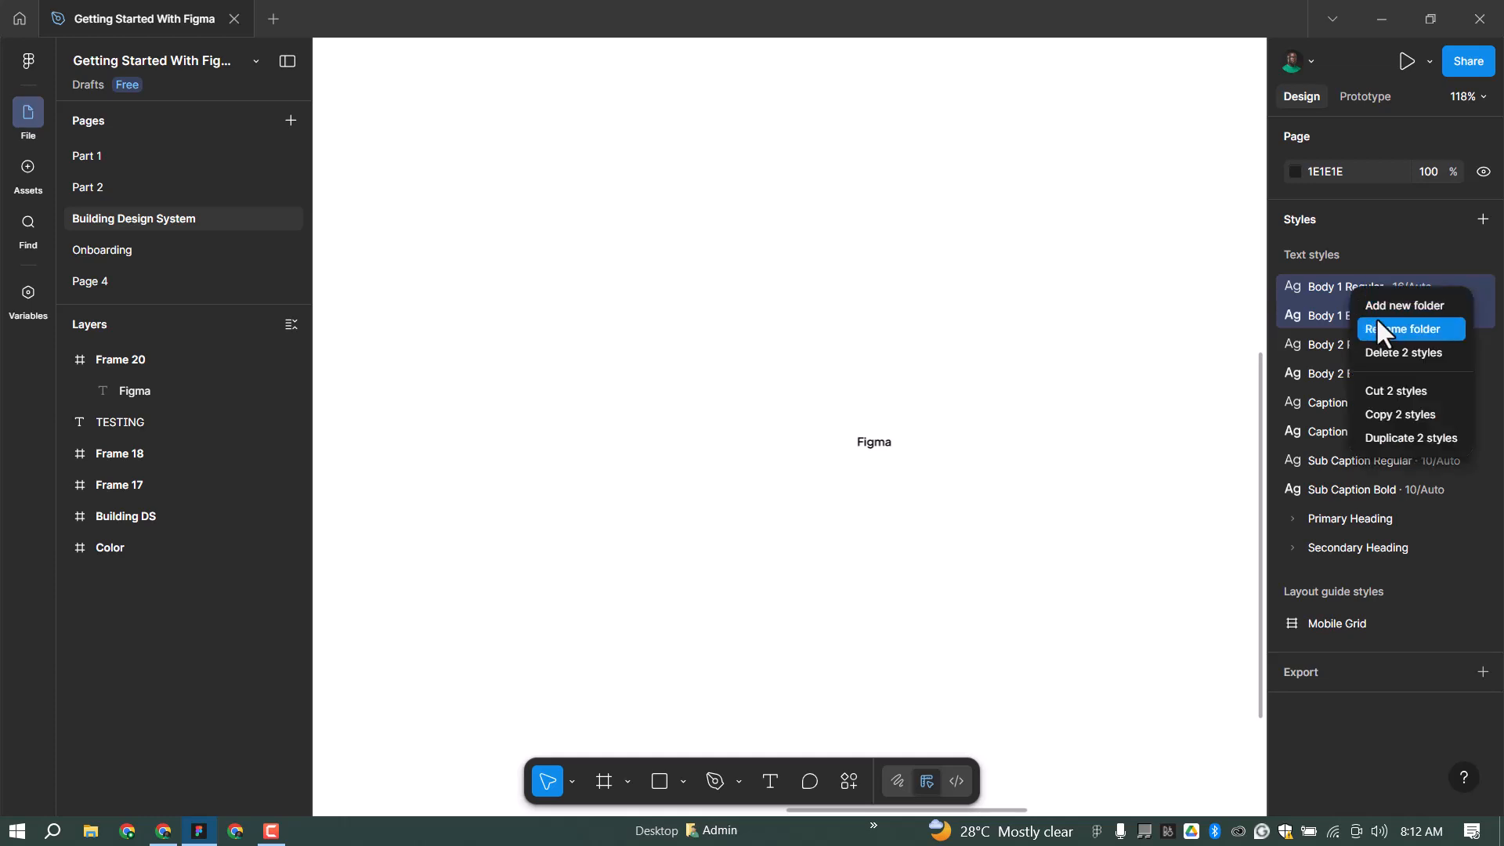
pyautogui.press('Escape')
# Step: Group the Body 1 and Body 2 Regular and Bold text styles in a new folder named "Body Text"
pyautogui.click(1328, 285)
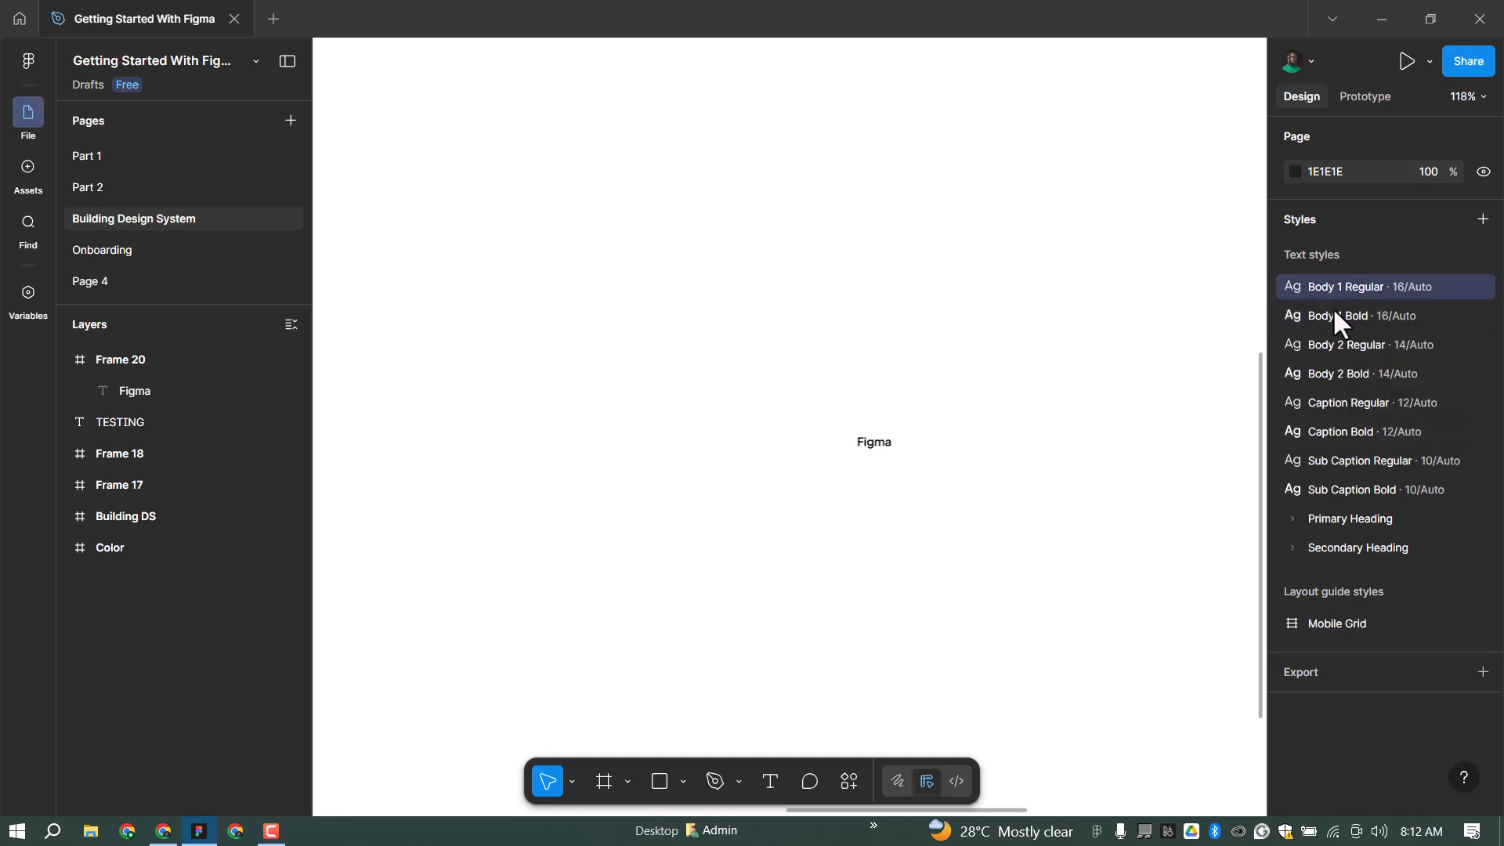
pyautogui.keyDown('shift'); pyautogui.click(1335, 316); pyautogui.keyUp('shift')
pyautogui.keyDown('shift'); pyautogui.click(1338, 346); pyautogui.keyUp('shift')
pyautogui.keyDown('shift'); pyautogui.click(1338, 373); pyautogui.keyUp('shift')
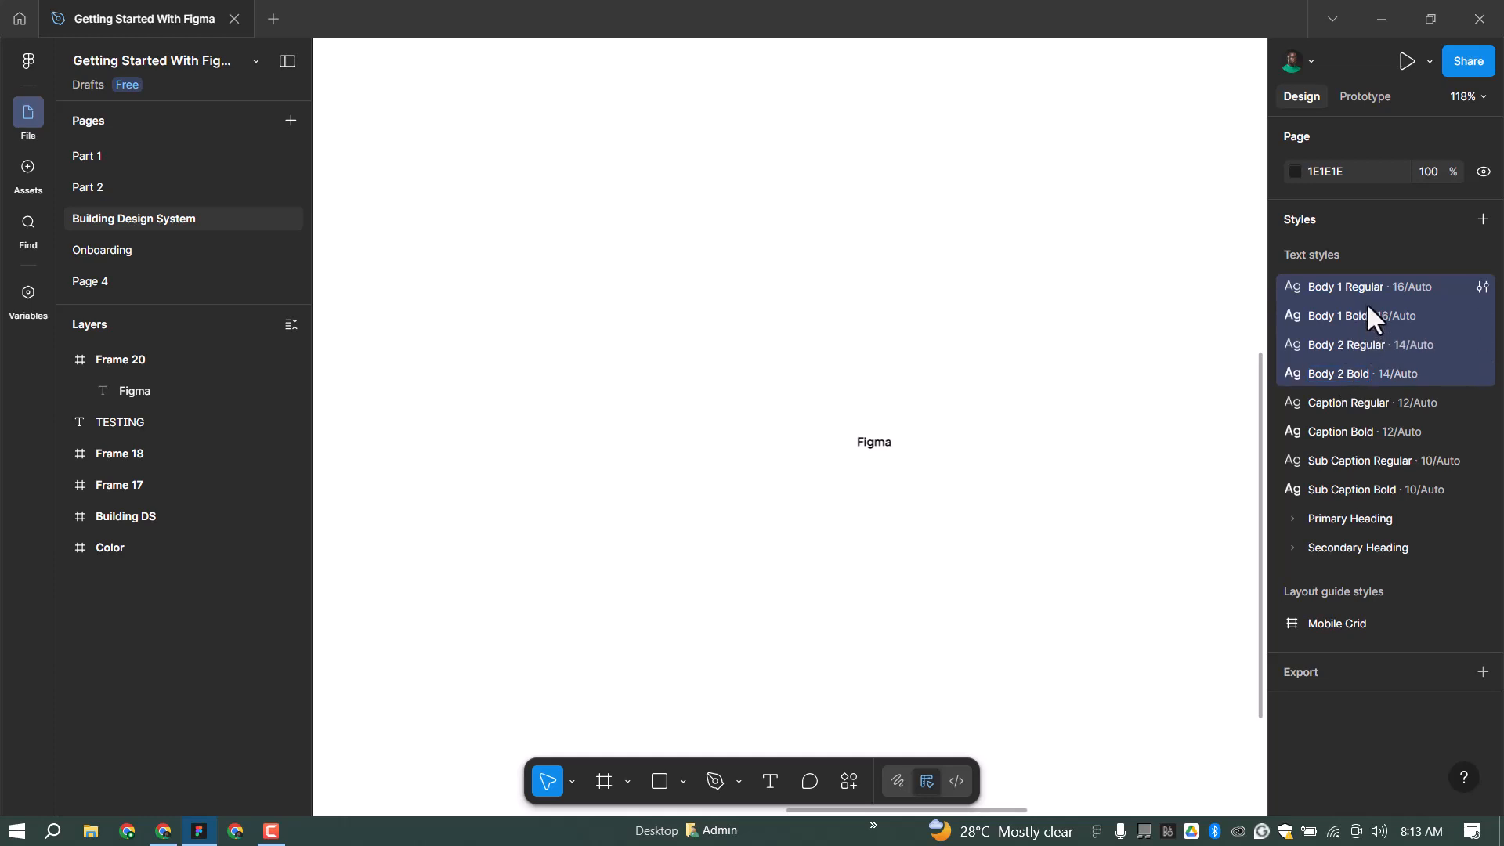
pyautogui.rightClick(1383, 287)
pyautogui.click(1400, 319)
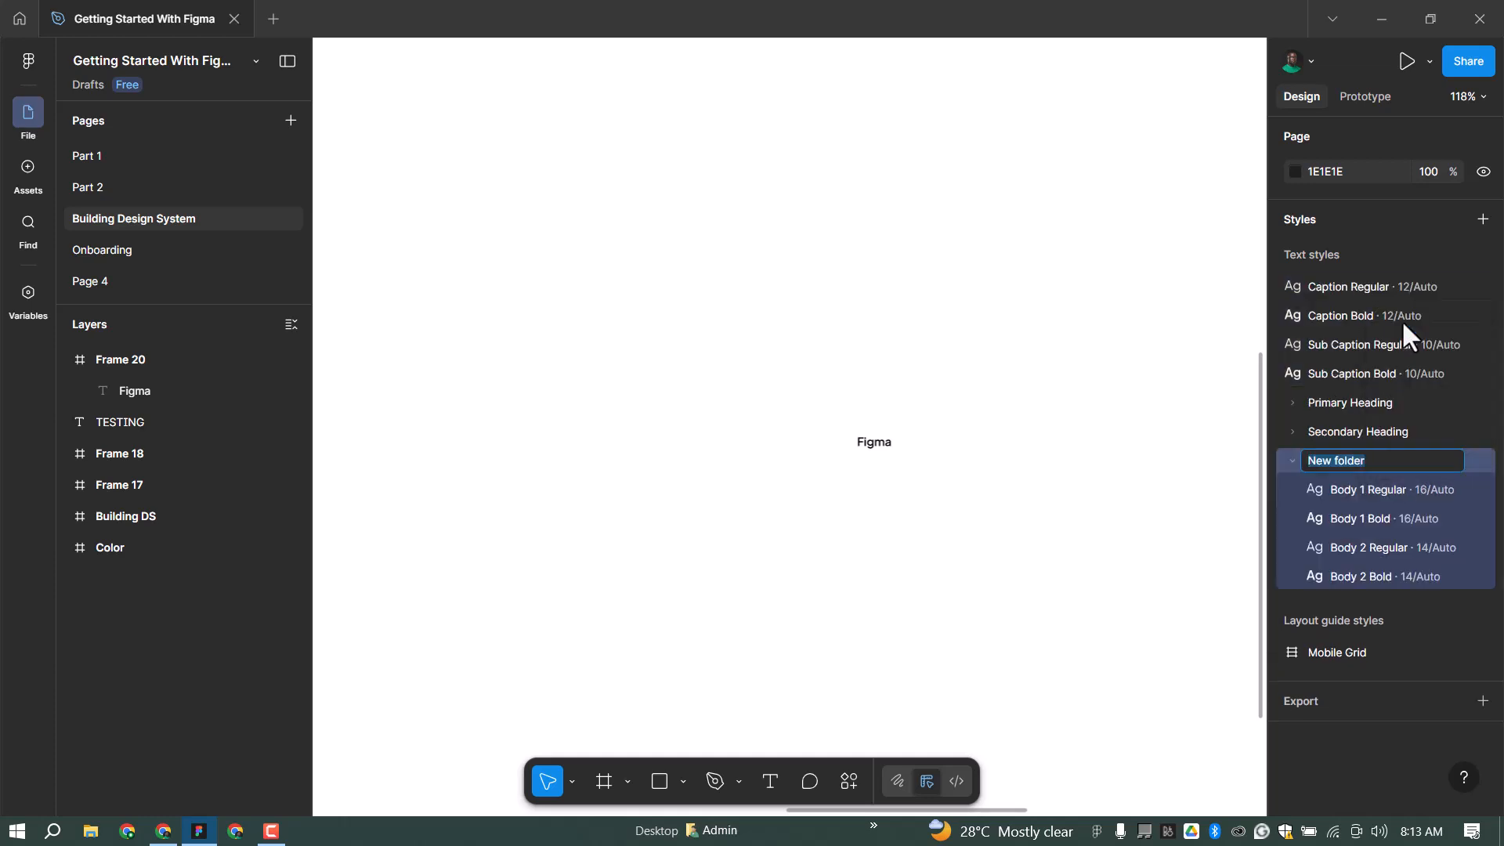
pyautogui.write('Body Text')
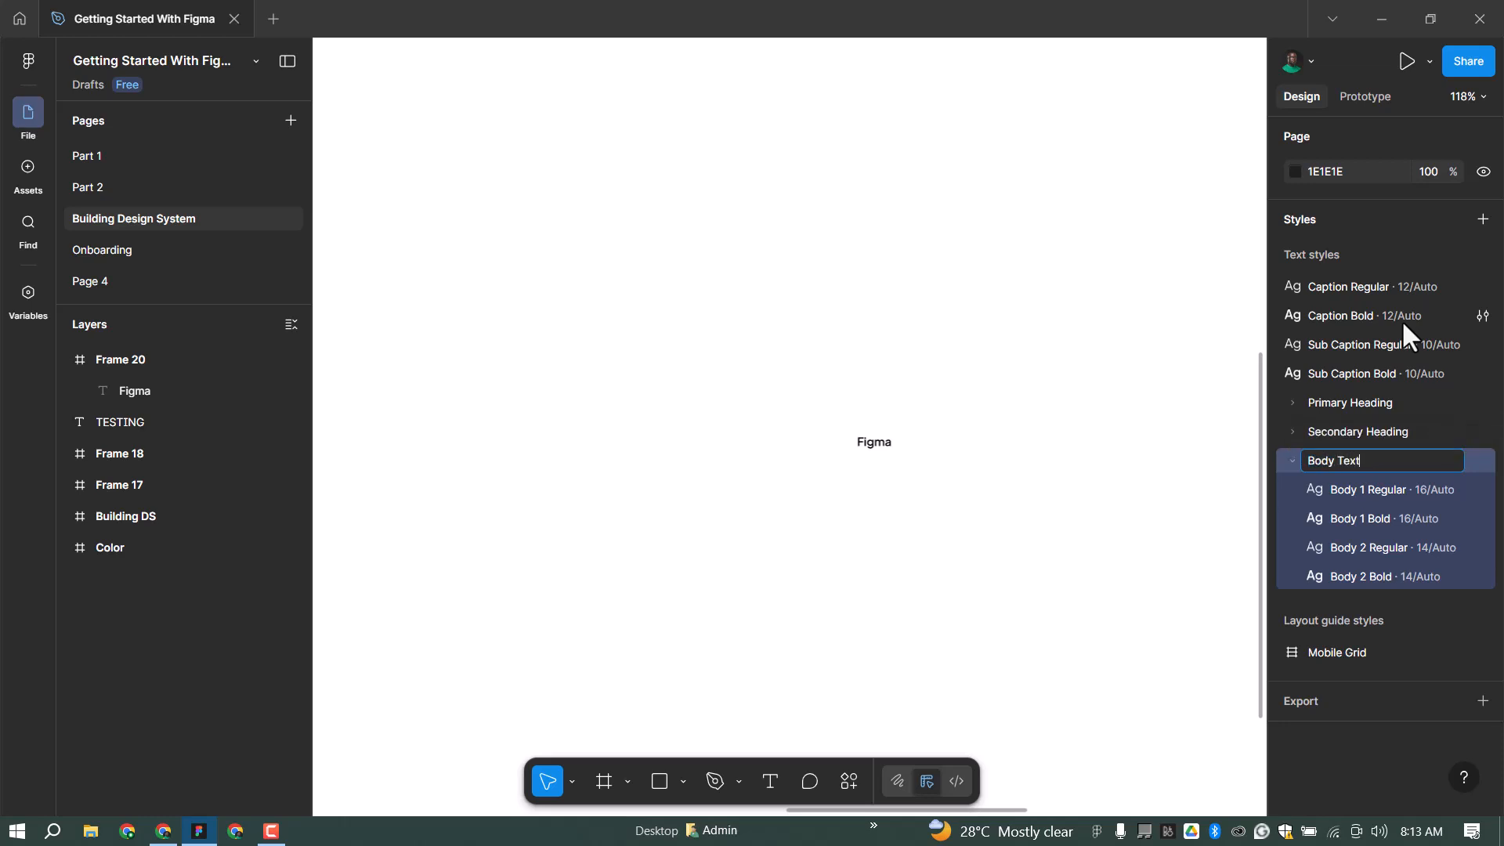
pyautogui.press('Return')
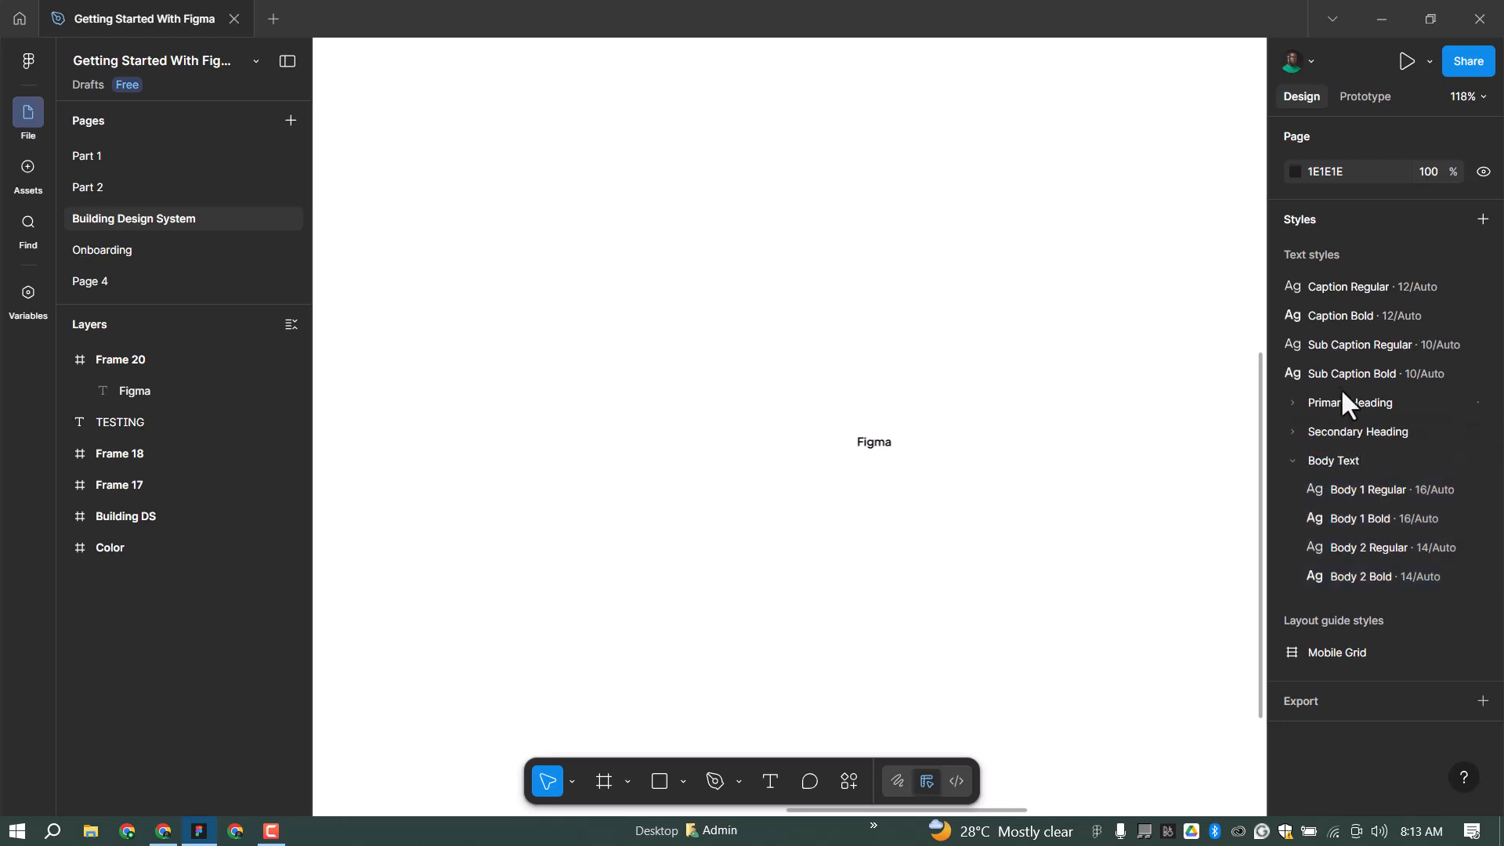
# Step: Group the four Caption and Sub Caption text styles in a new folder named "Captions"
pyautogui.click(1338, 292)
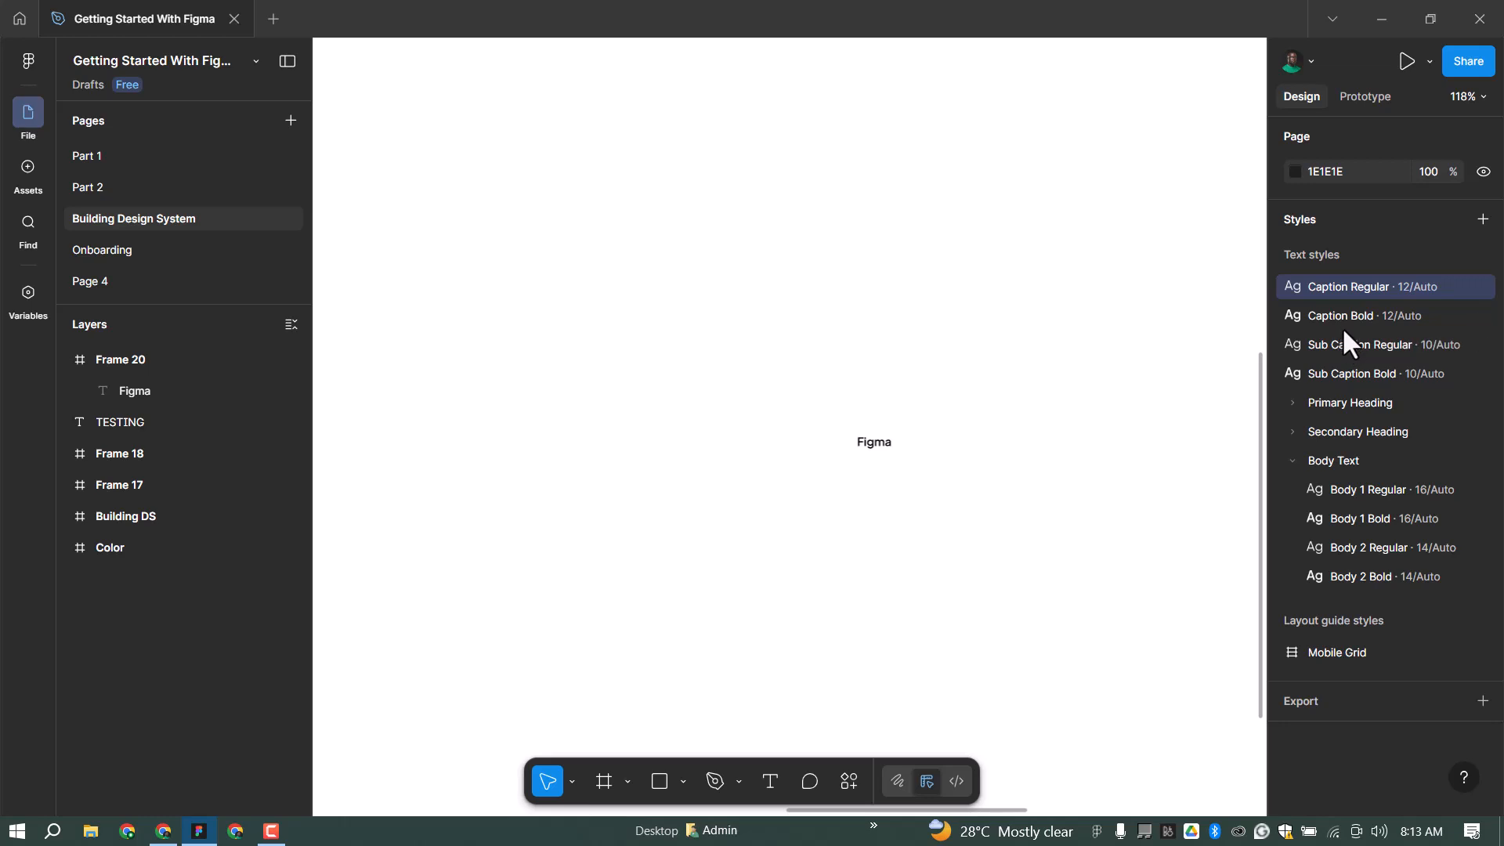
pyautogui.keyDown('shift'); pyautogui.click(1342, 379); pyautogui.keyUp('shift')
pyautogui.rightClick(1346, 347)
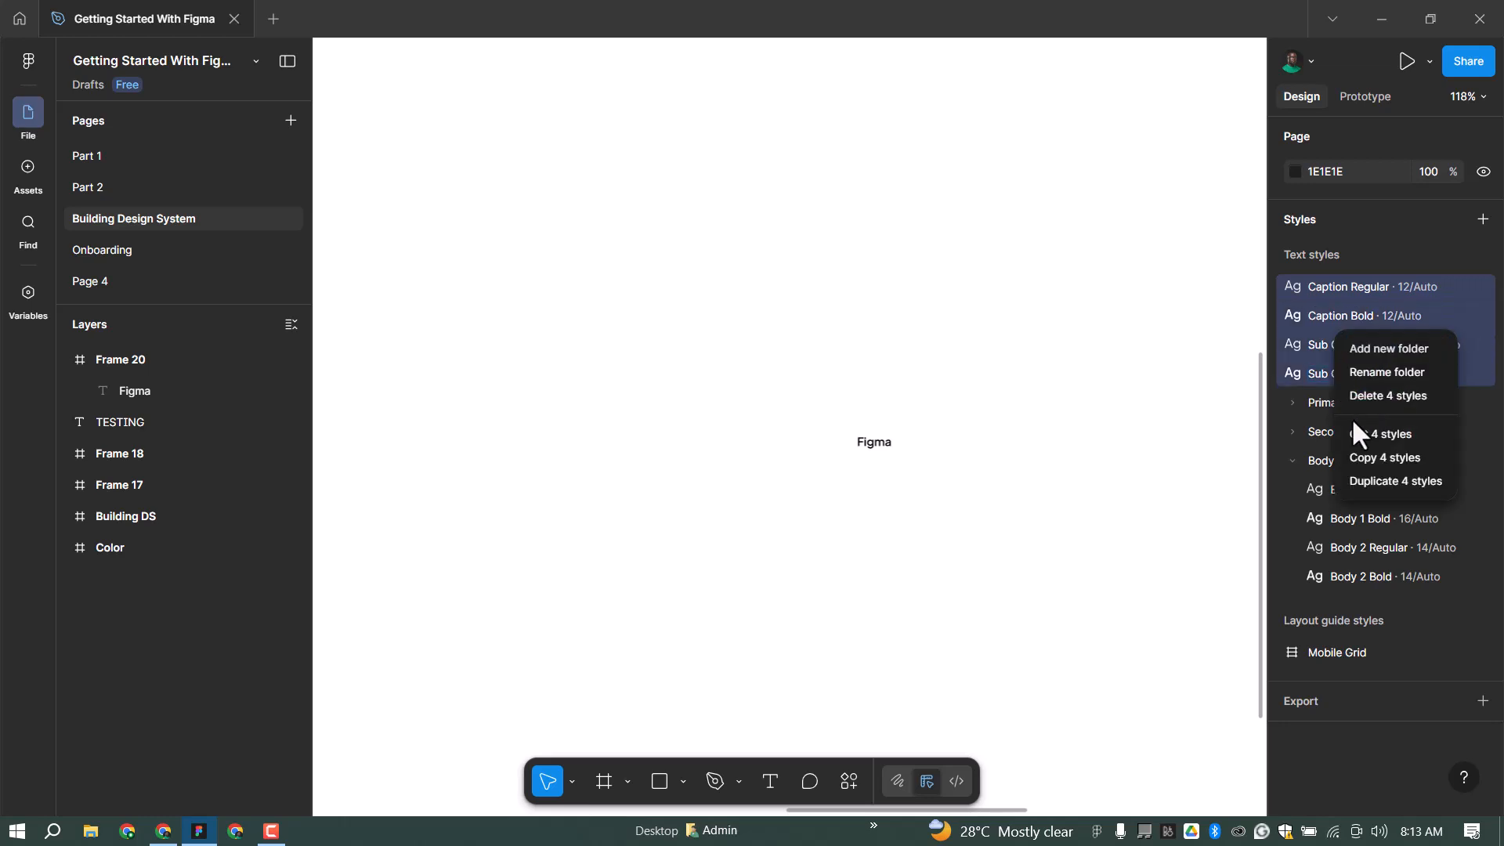
pyautogui.click(1379, 354)
pyautogui.write('Captions')
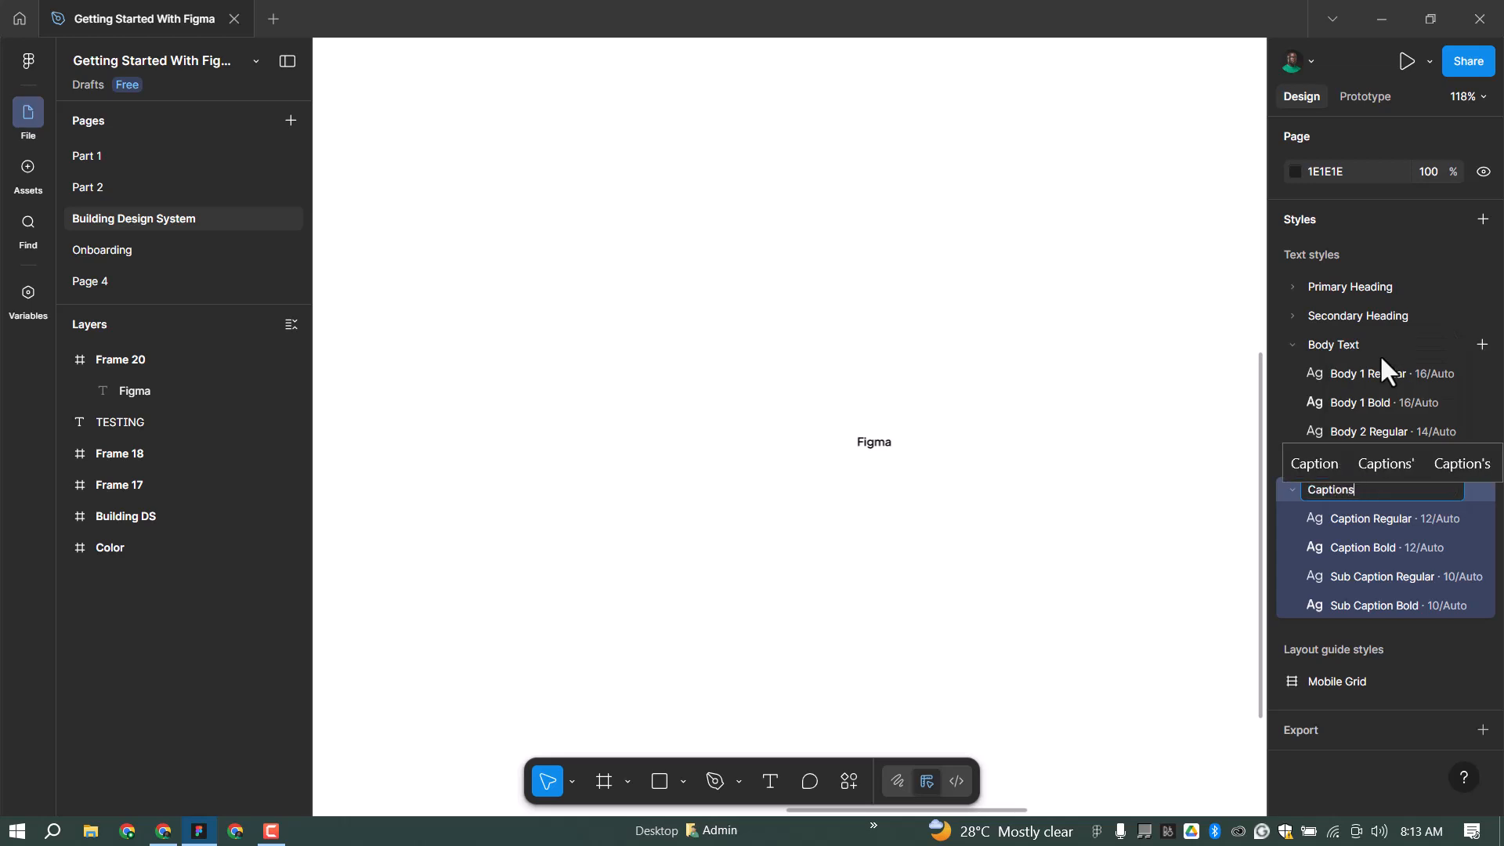
pyautogui.press('Return')
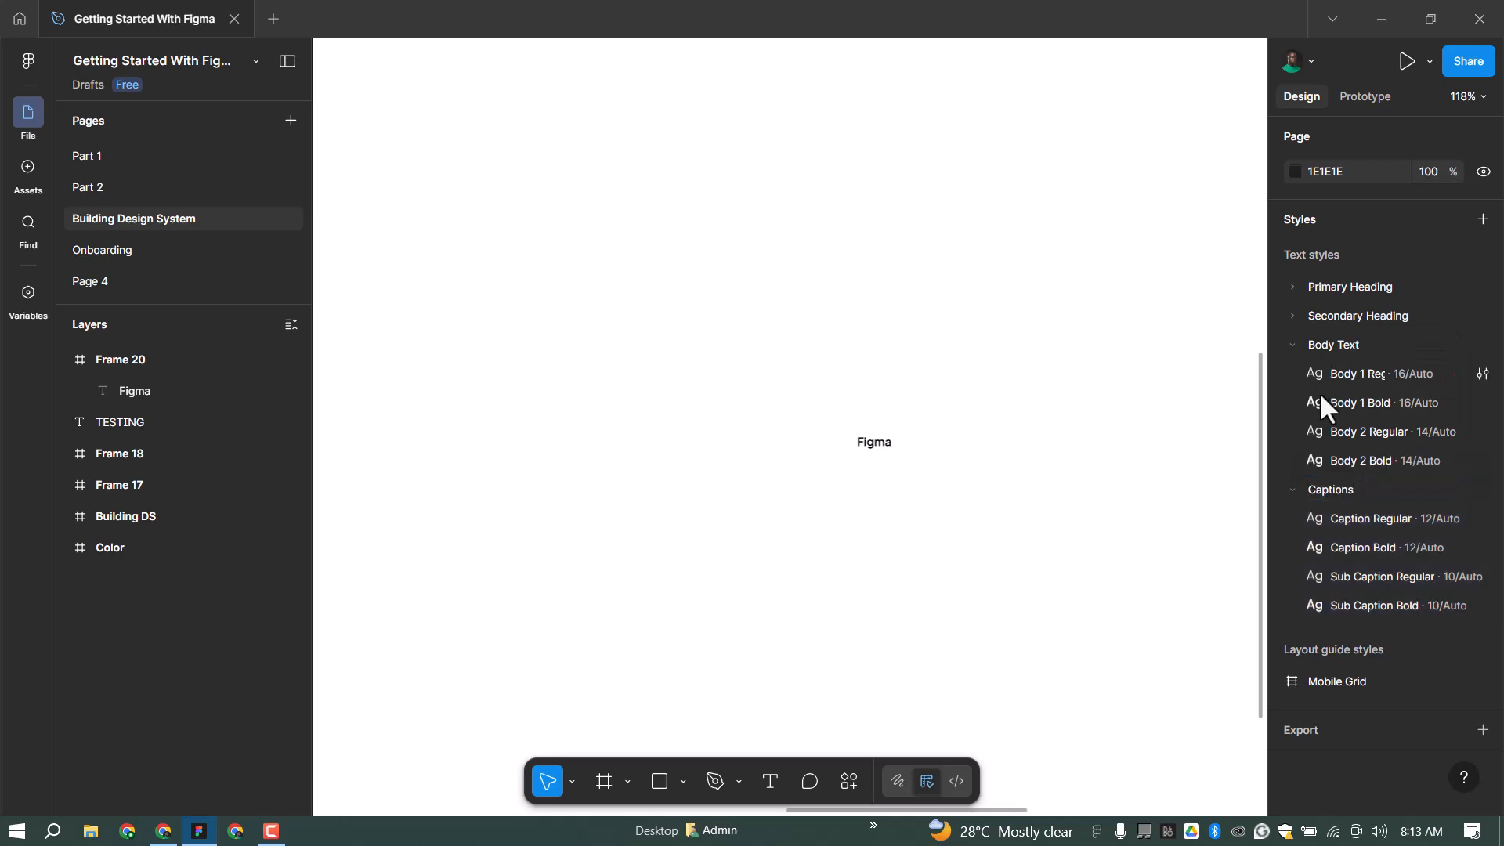
# Step: Rename the Captions text style folder as "Caption", and collapse it along with the Body Text folder
pyautogui.doubleClick(1341, 489)
pyautogui.press('BackSpace')
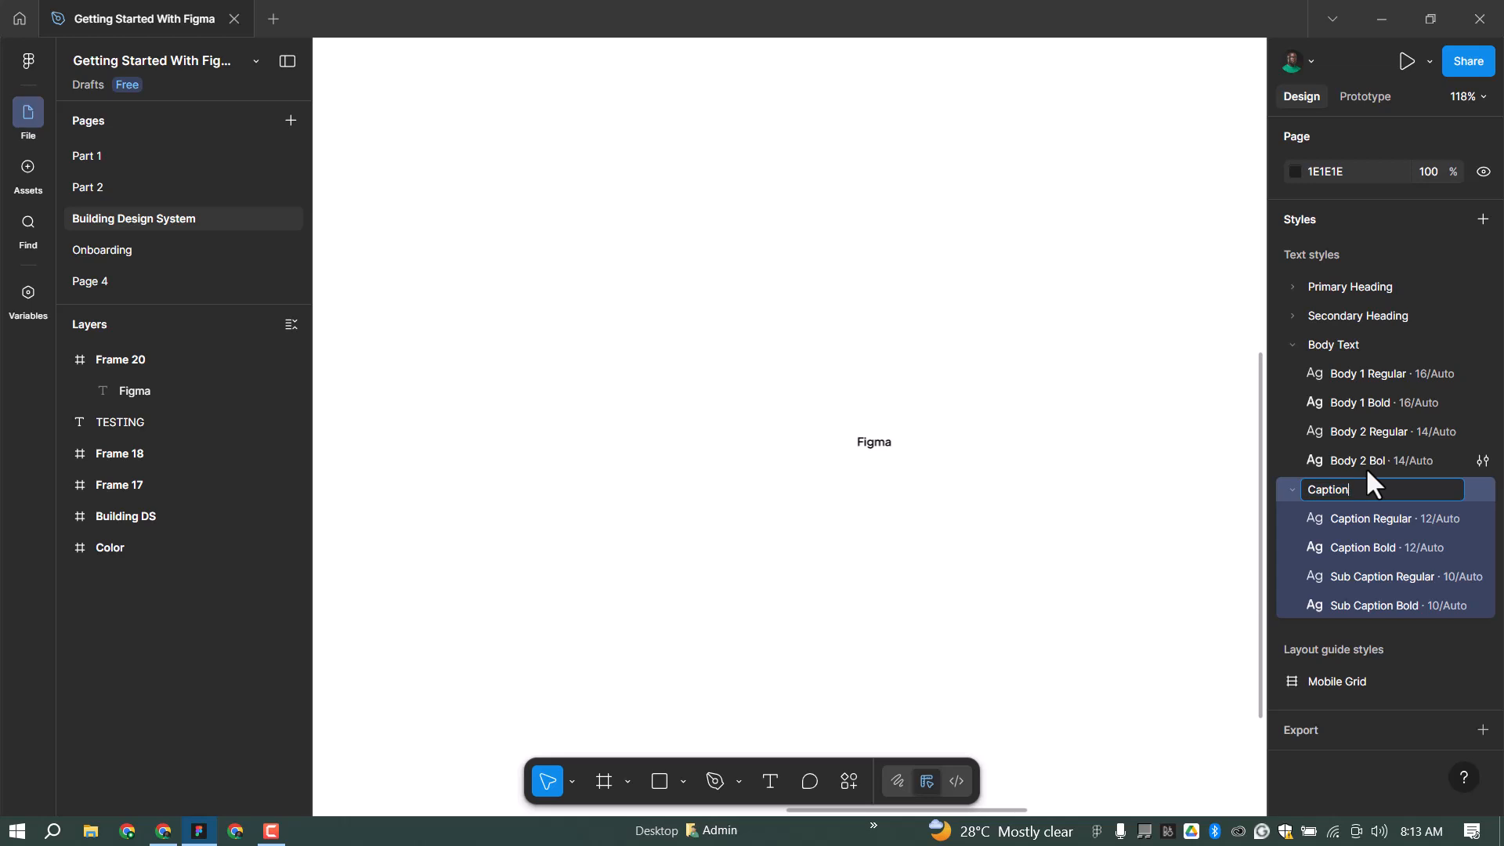
pyautogui.press('Return')
pyautogui.click(1291, 490)
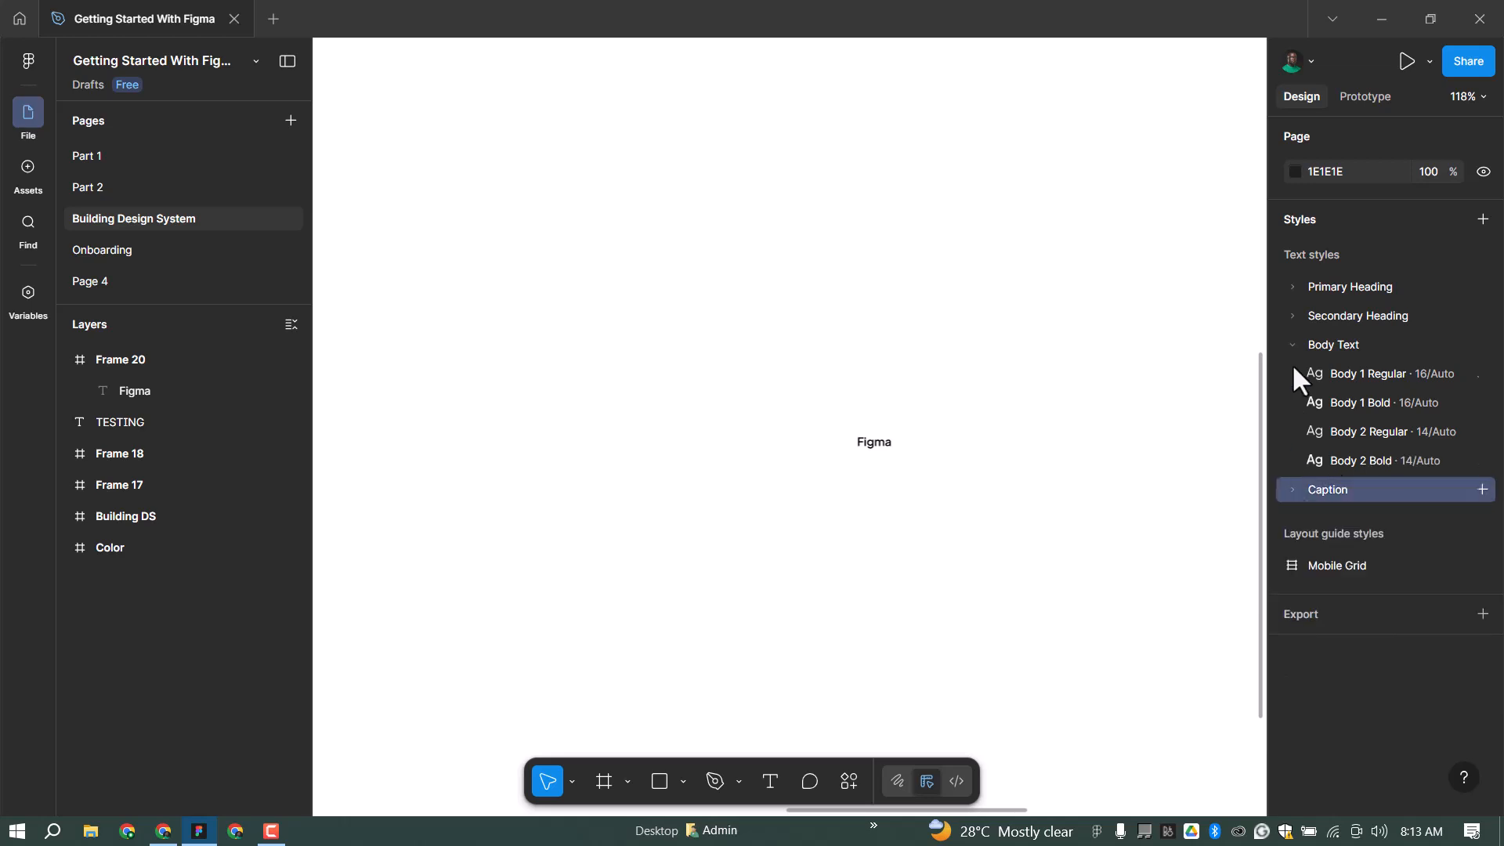
pyautogui.click(1289, 346)
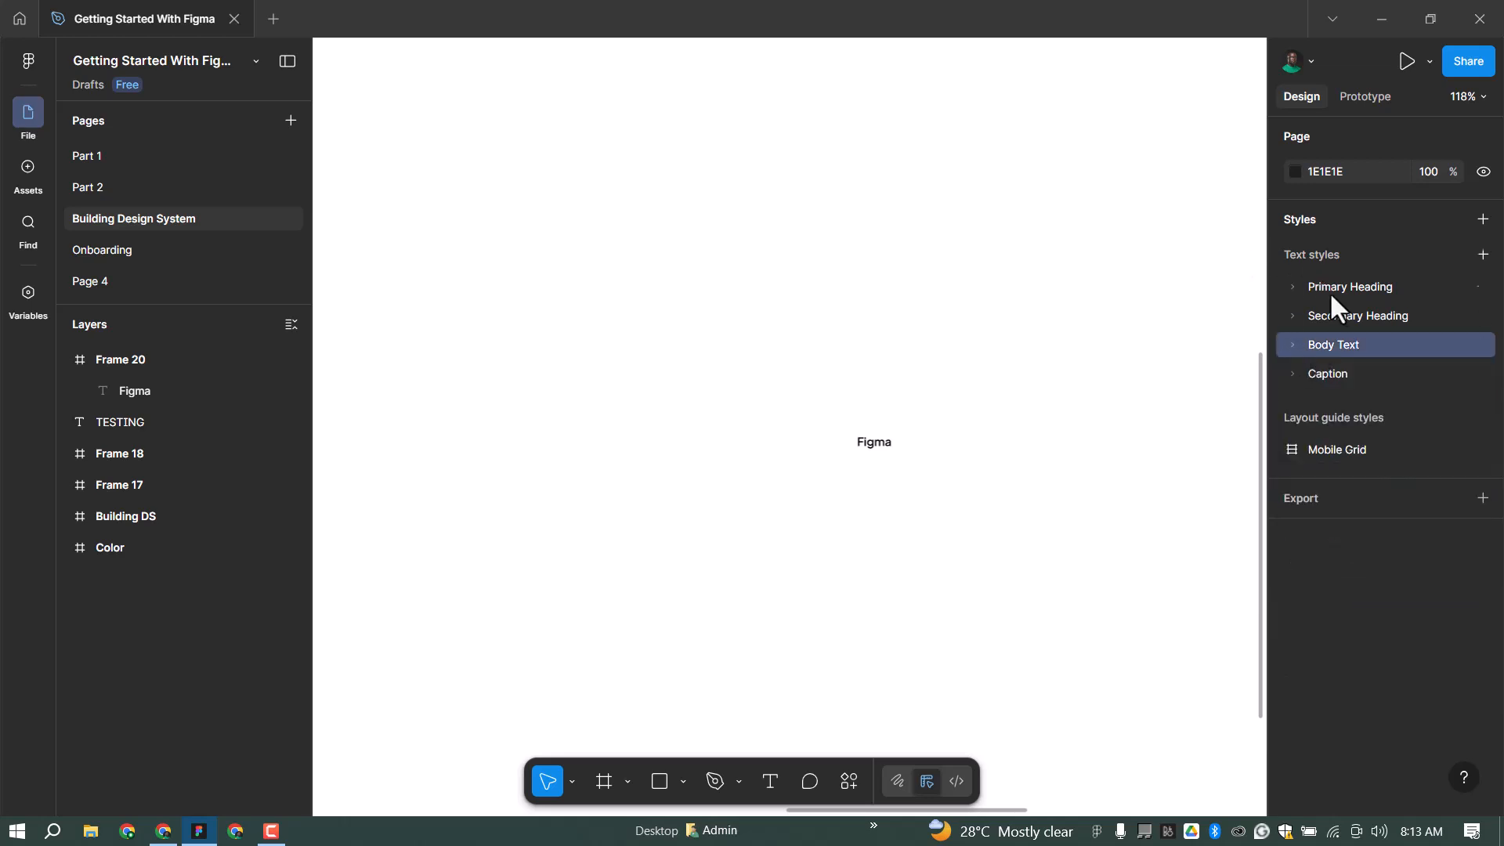
# Step: Expand the Primary Heading, Secondary Heading, Body Text and Caption folders and examine the text styles grouped in each
pyautogui.click(1360, 286)
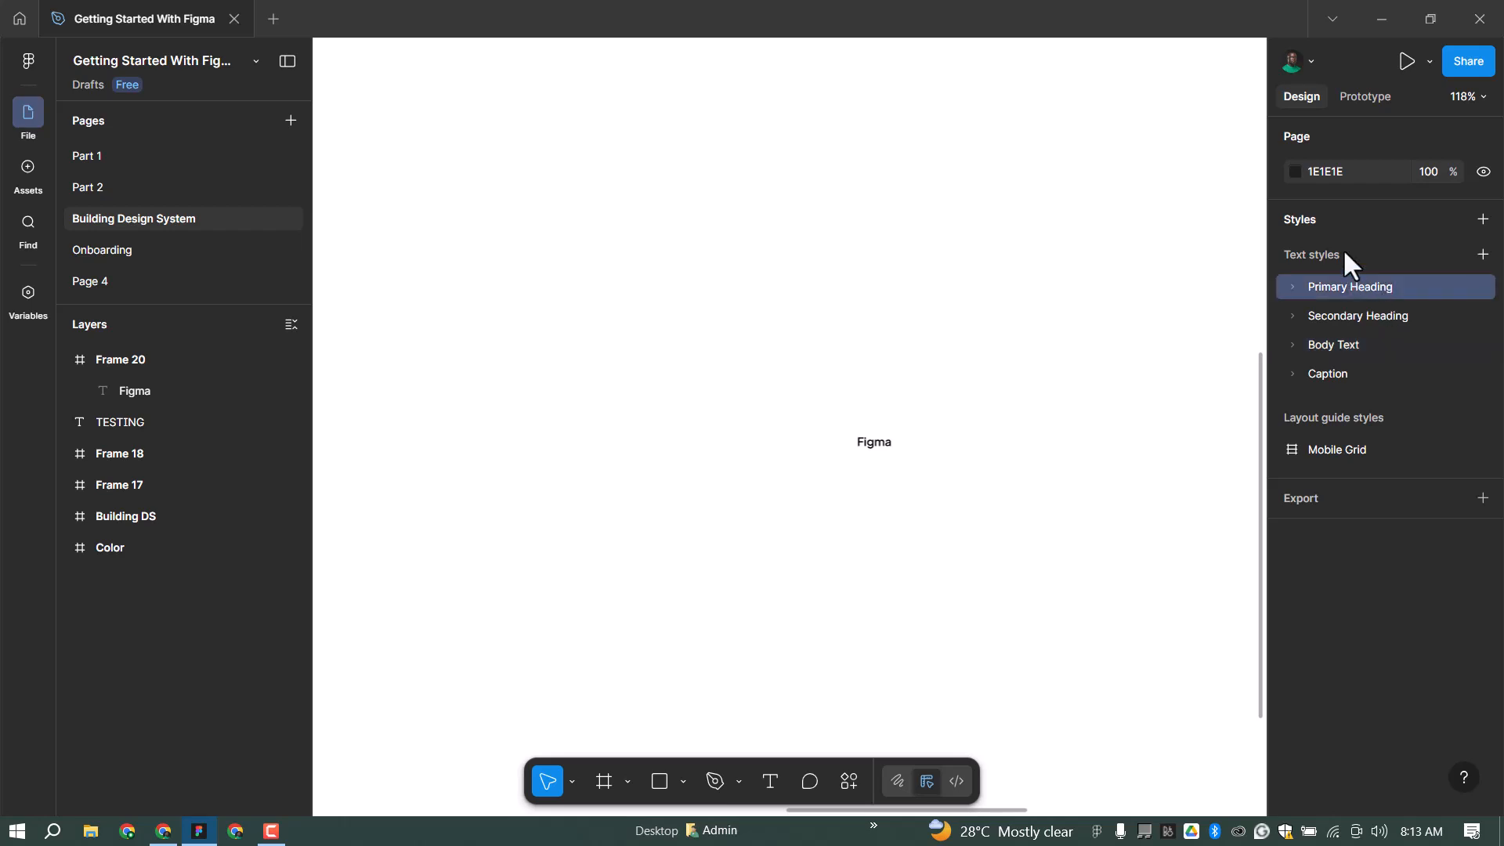
pyautogui.click(1352, 315)
pyautogui.click(1334, 346)
pyautogui.click(1335, 375)
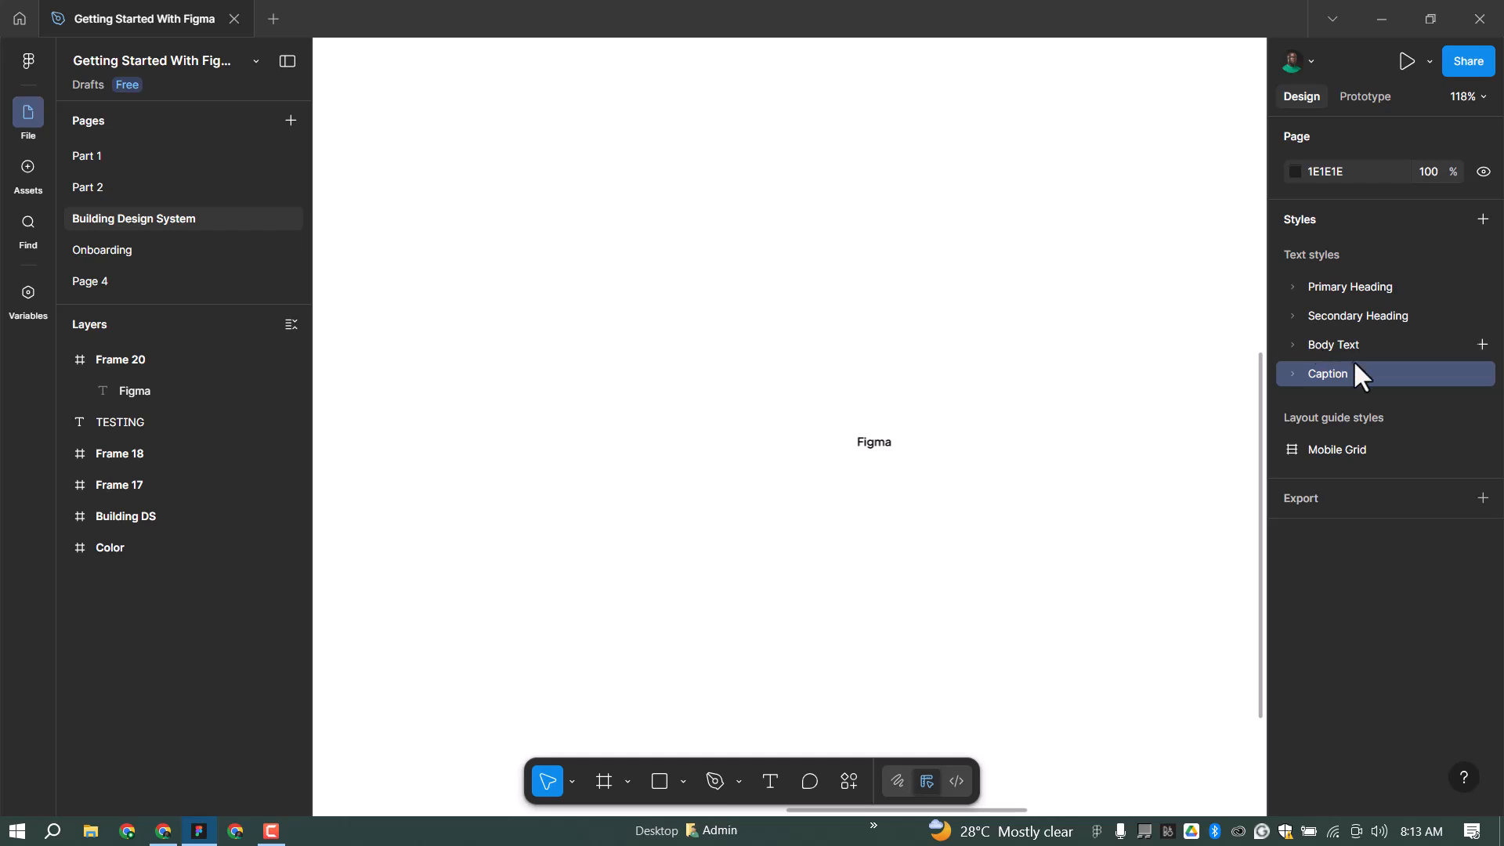
pyautogui.click(1294, 283)
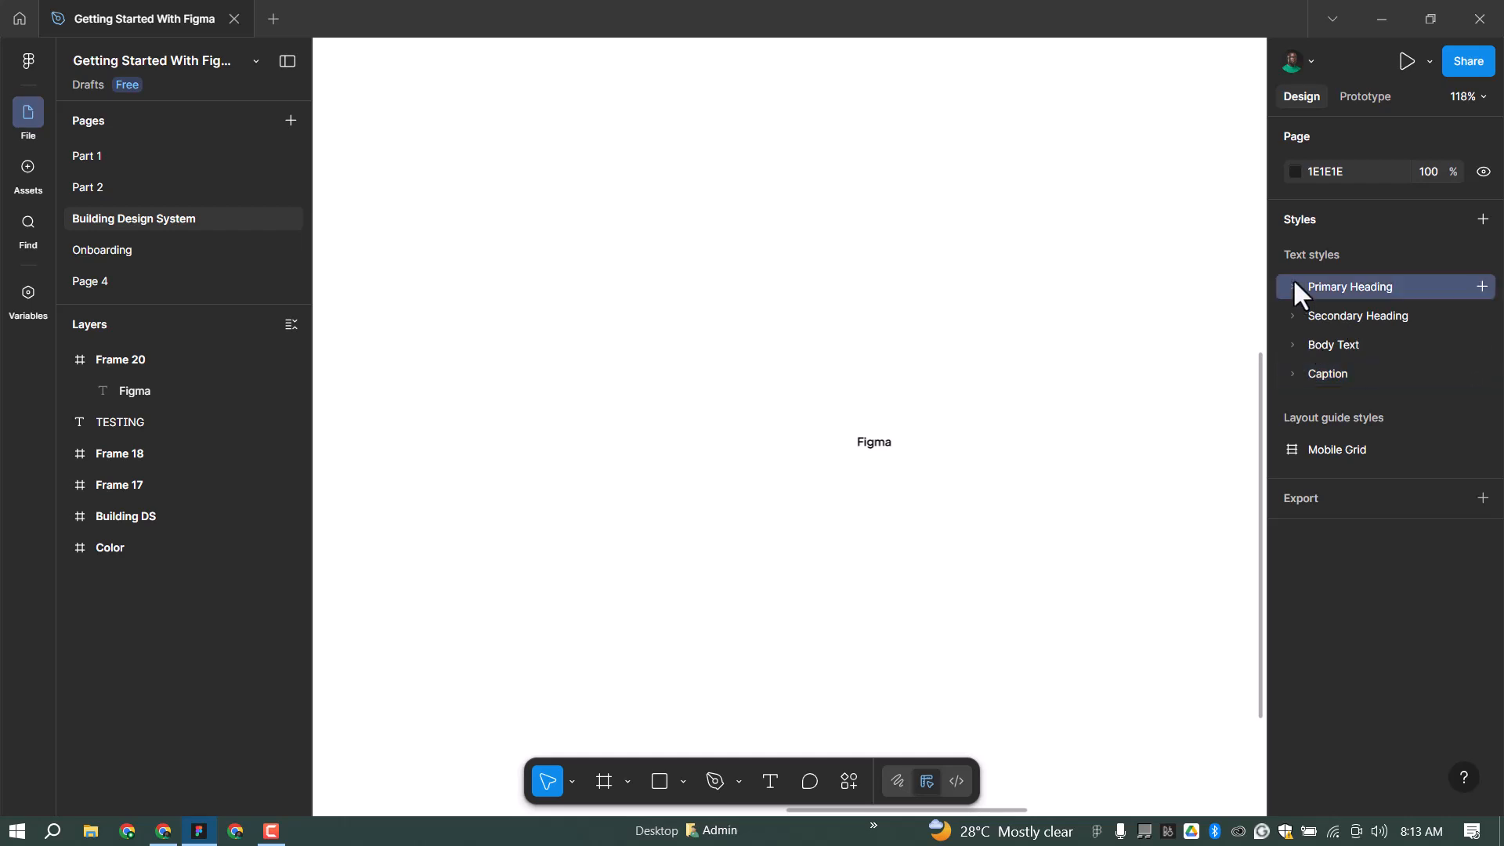
pyautogui.click(1294, 488)
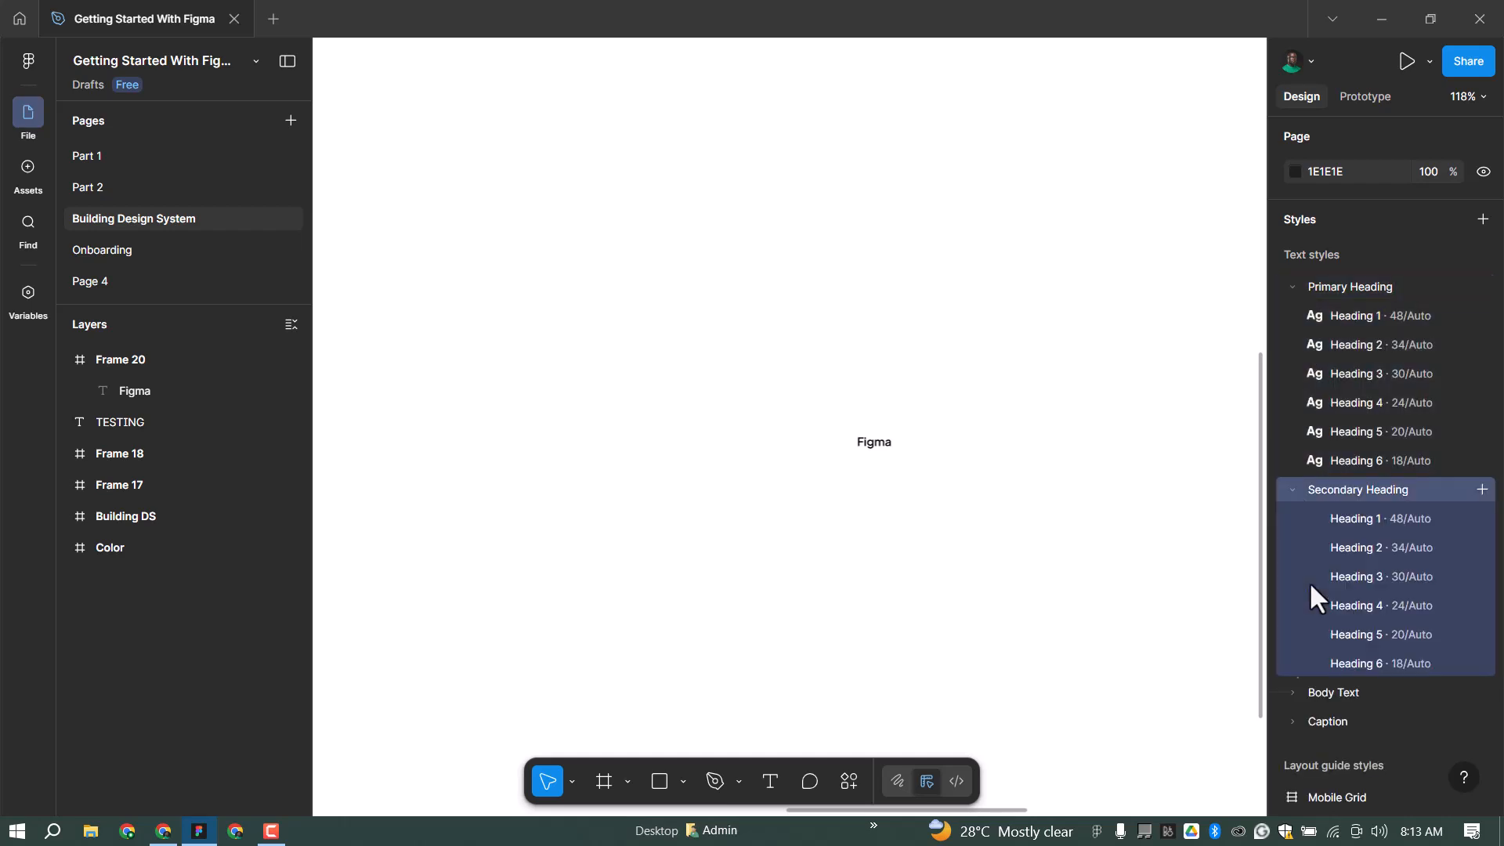
pyautogui.click(1294, 692)
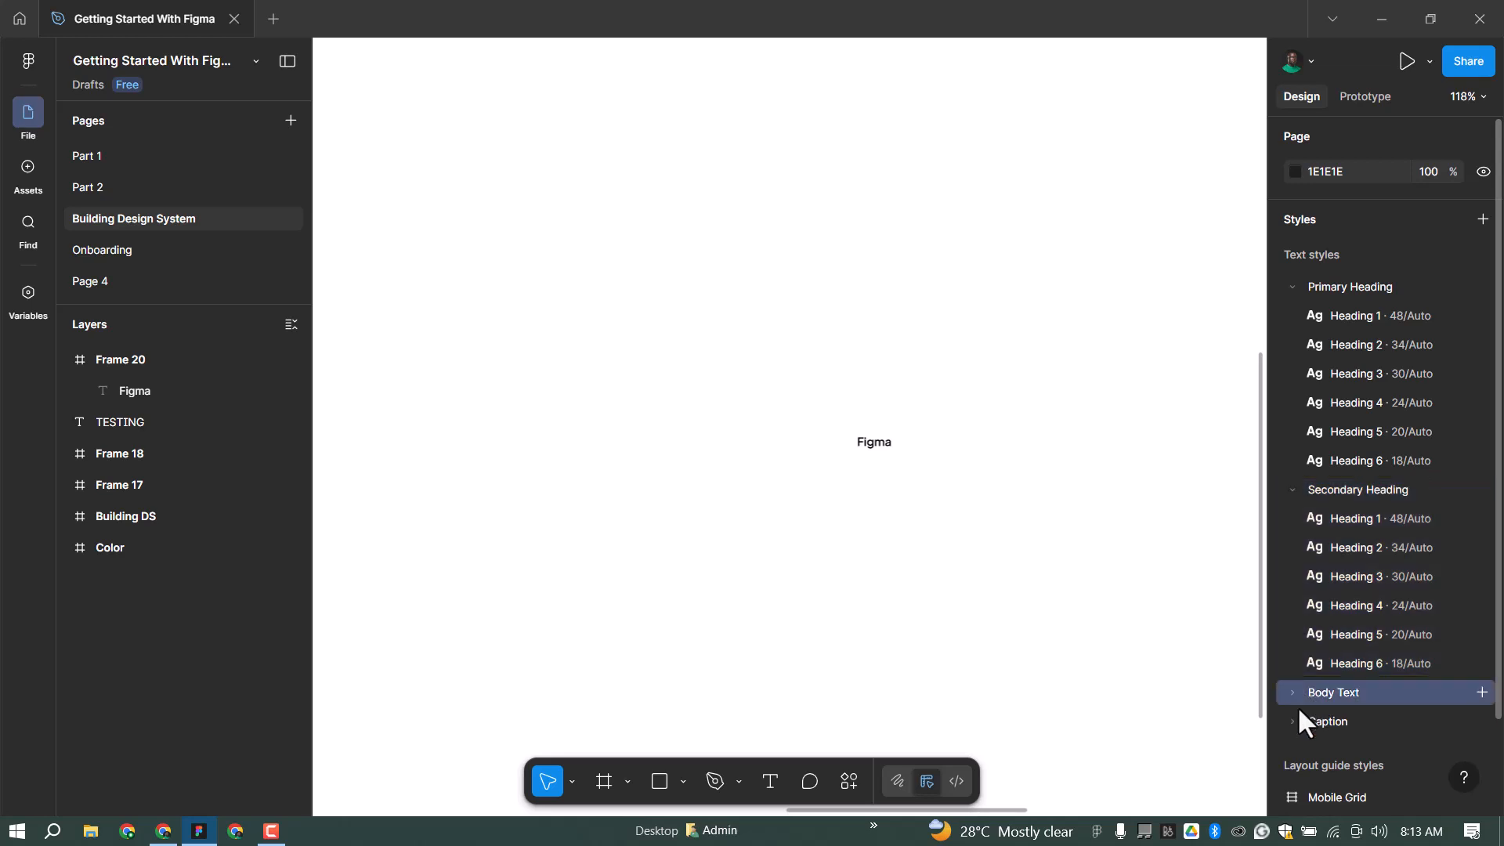
pyautogui.scroll(-2, 1357, 618)
pyautogui.scroll(-1, 1331, 631)
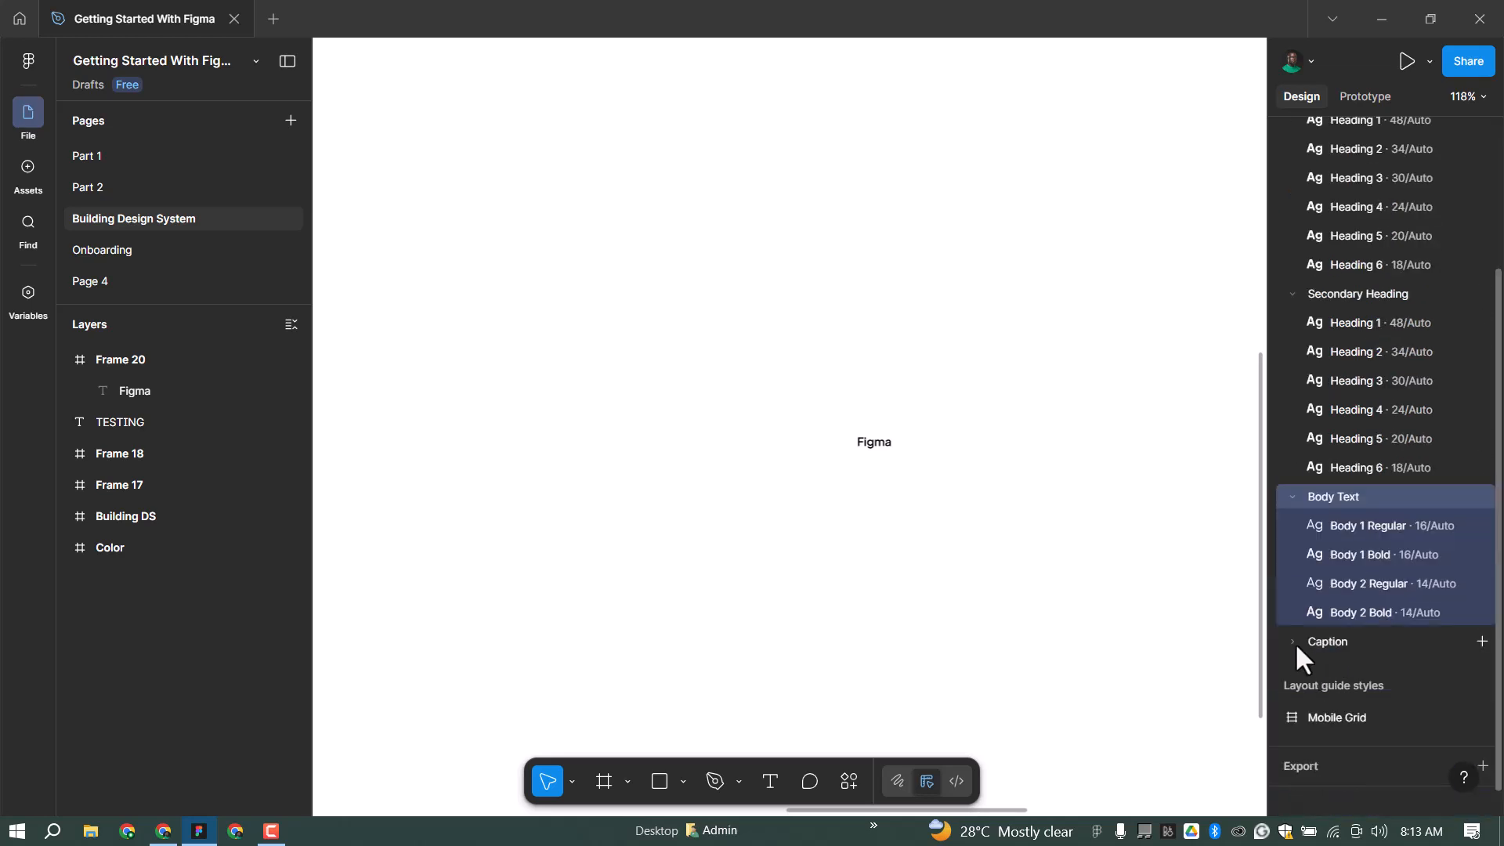
pyautogui.click(1291, 641)
pyautogui.scroll(5, 1324, 470)
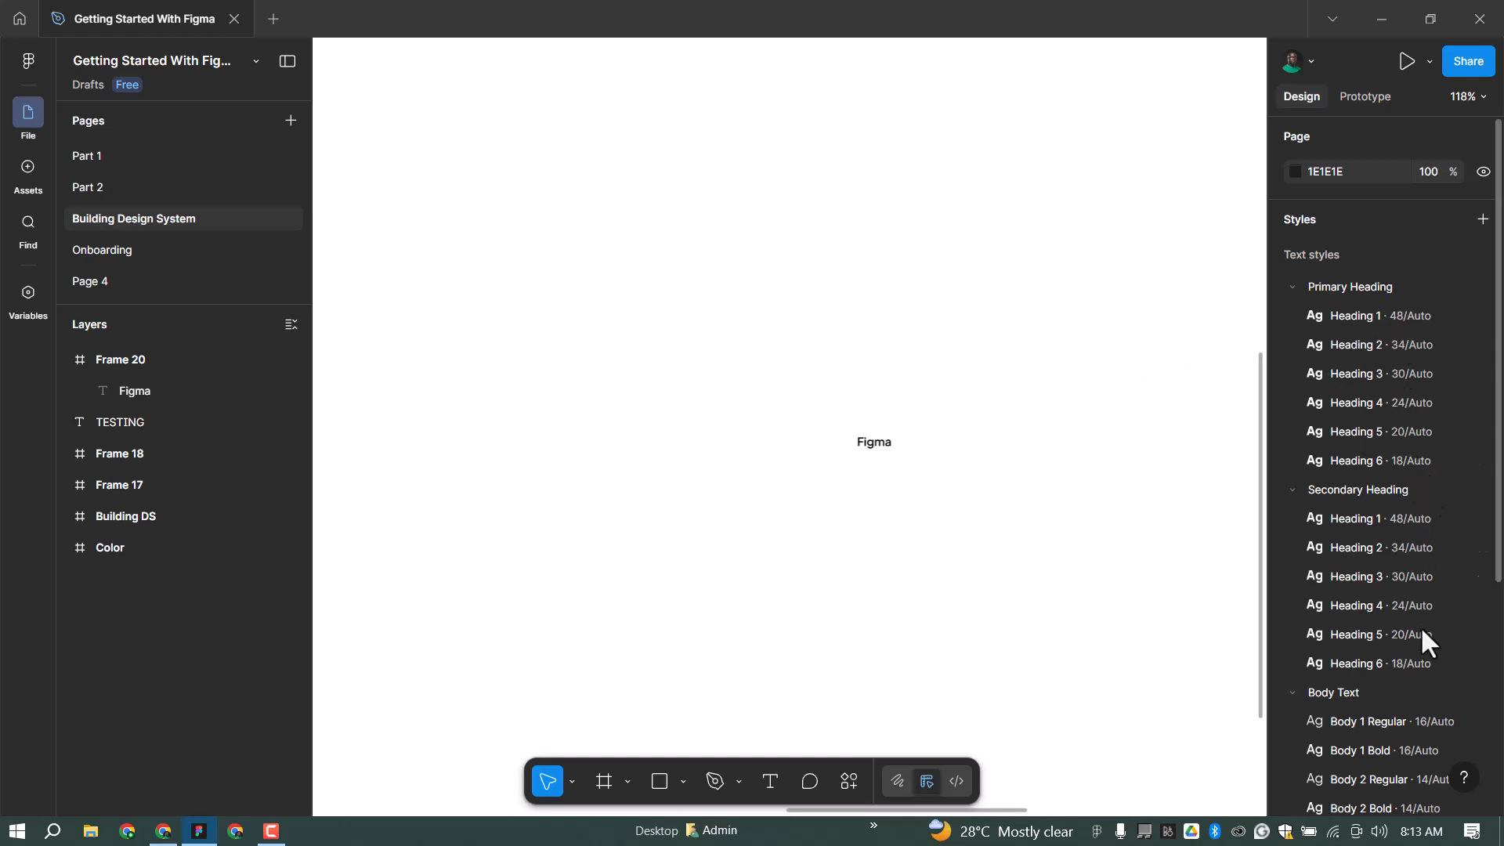
pyautogui.scroll(-5, 1420, 627)
pyautogui.scroll(5, 1413, 576)
# Step: Collapse the Primary Heading and Secondary Heading text style folders, keeping Body Text and Caption expanded
pyautogui.click(1293, 286)
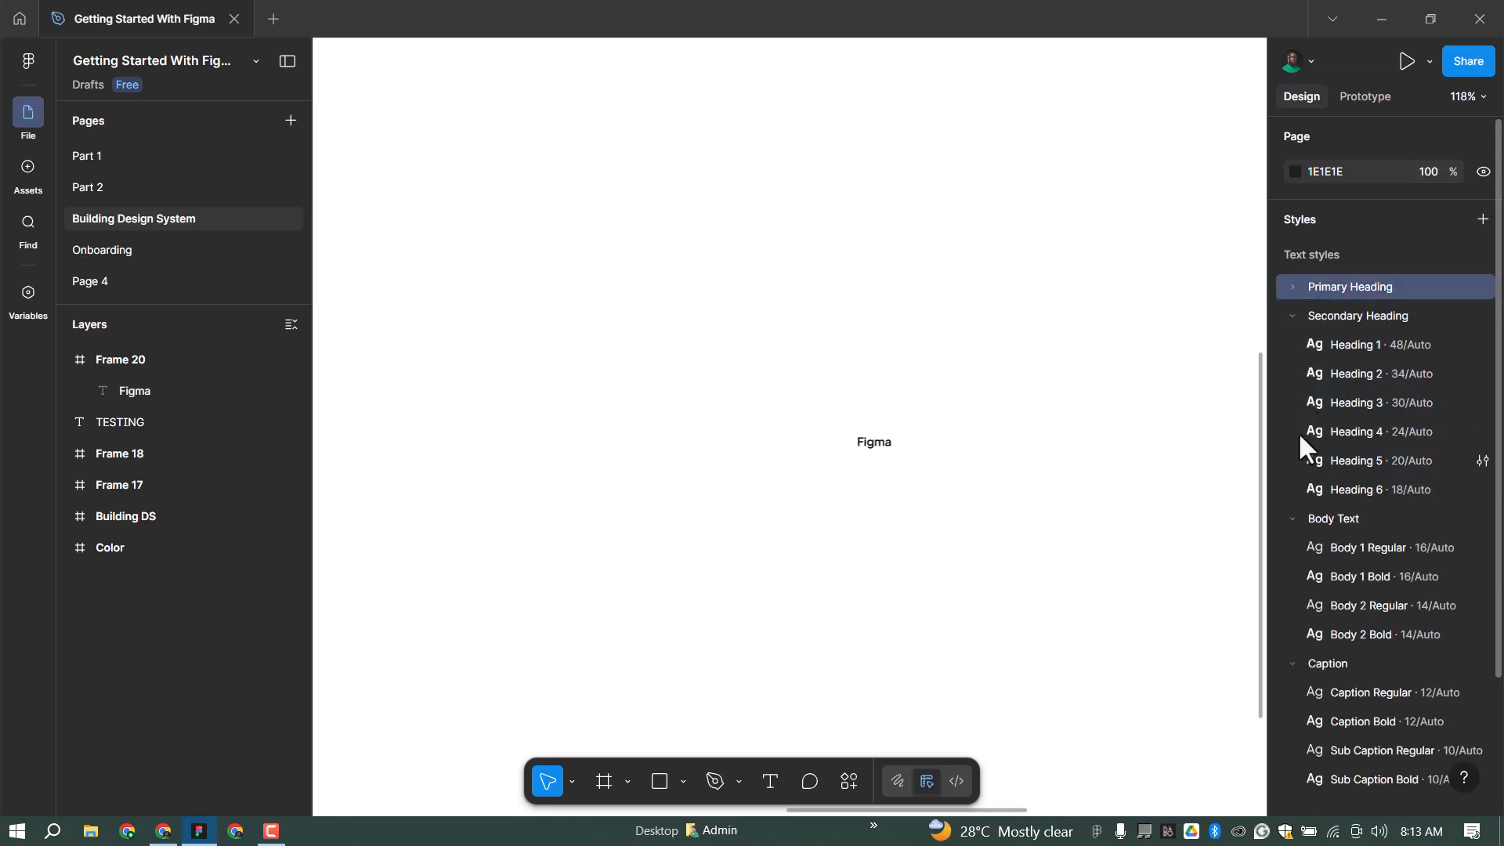
pyautogui.click(1291, 316)
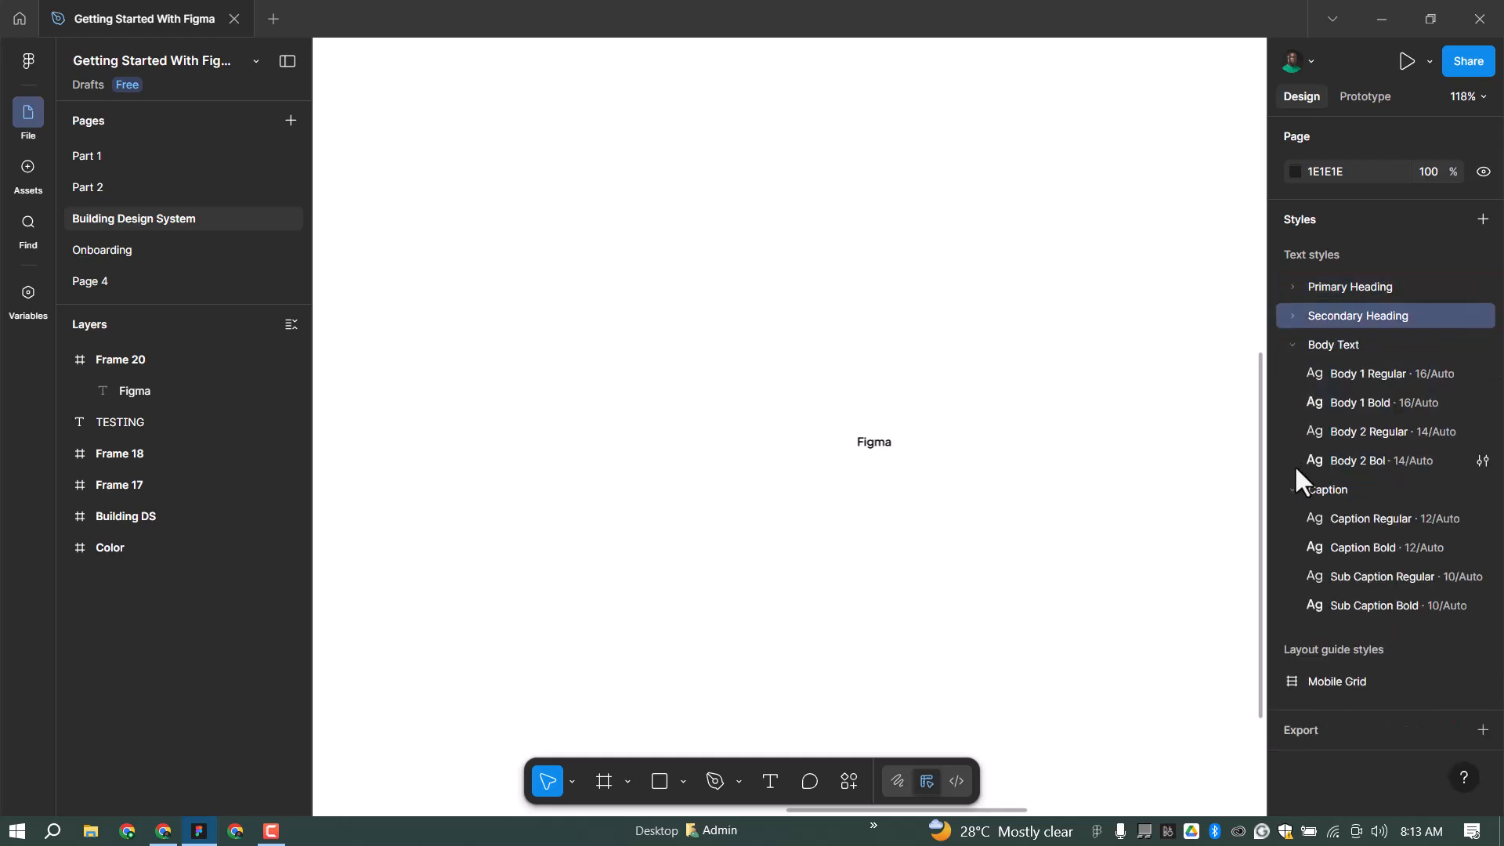
pyautogui.click(1290, 346)
pyautogui.click(1293, 346)
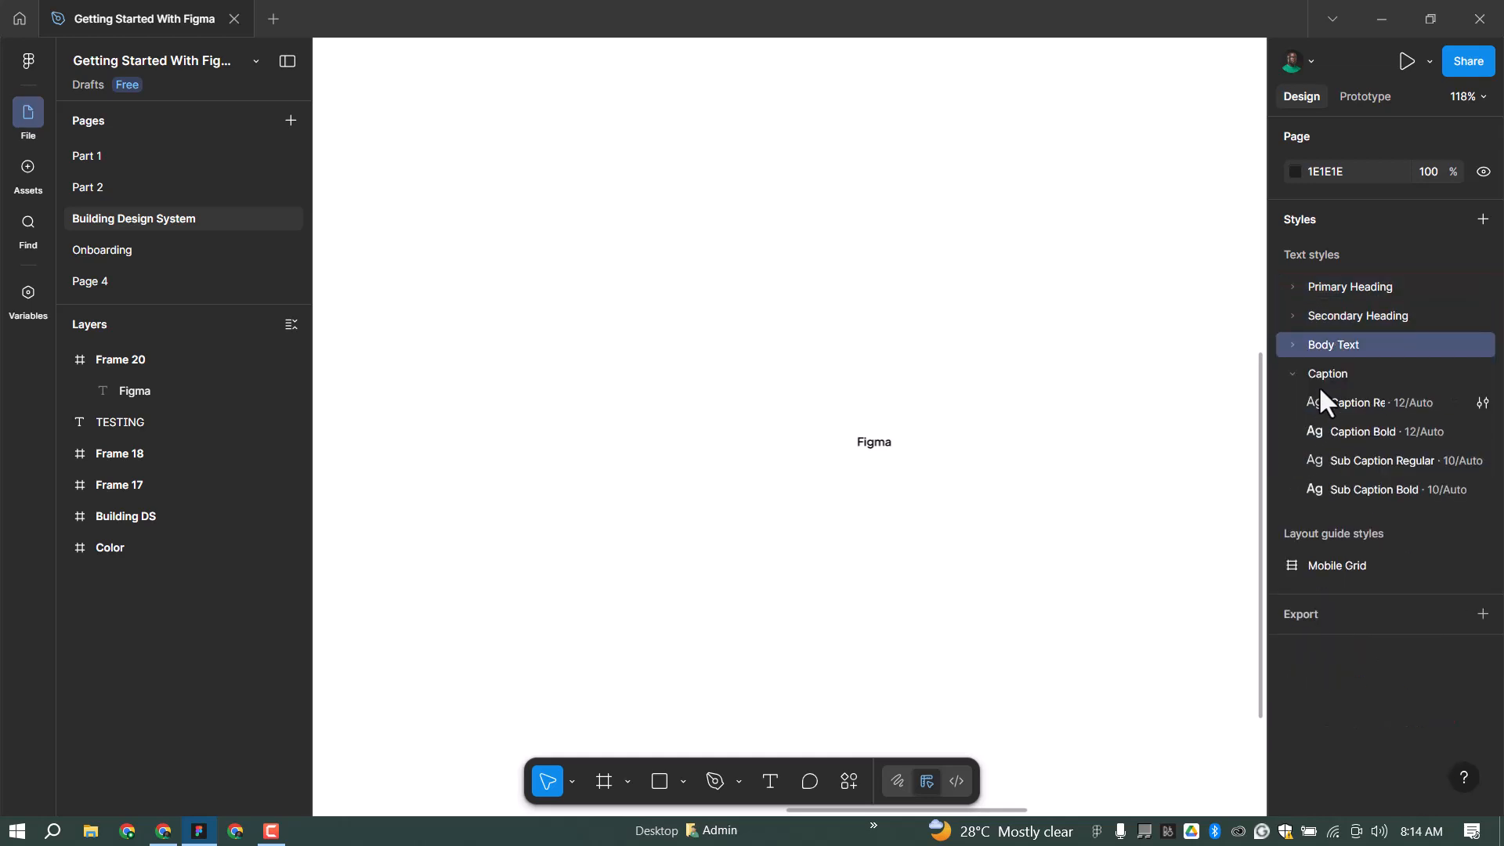
pyautogui.click(1291, 345)
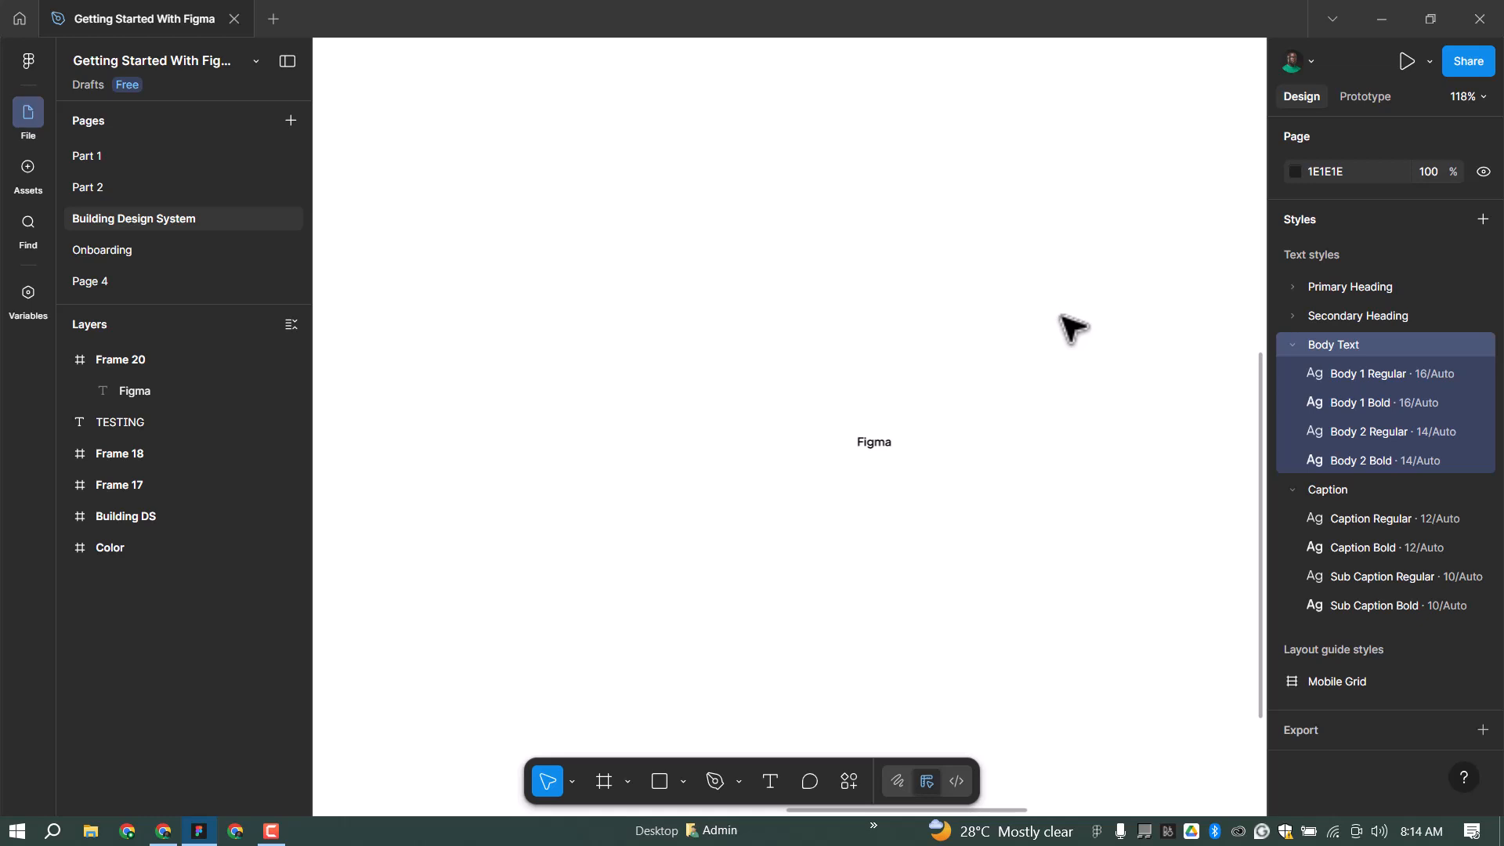
# Step: Draw a square frame about 314 × 314 beside the Figma text in Frame 20 and fill it with the light blue Background/Primary color
pyautogui.scroll(-10, 866, 410)
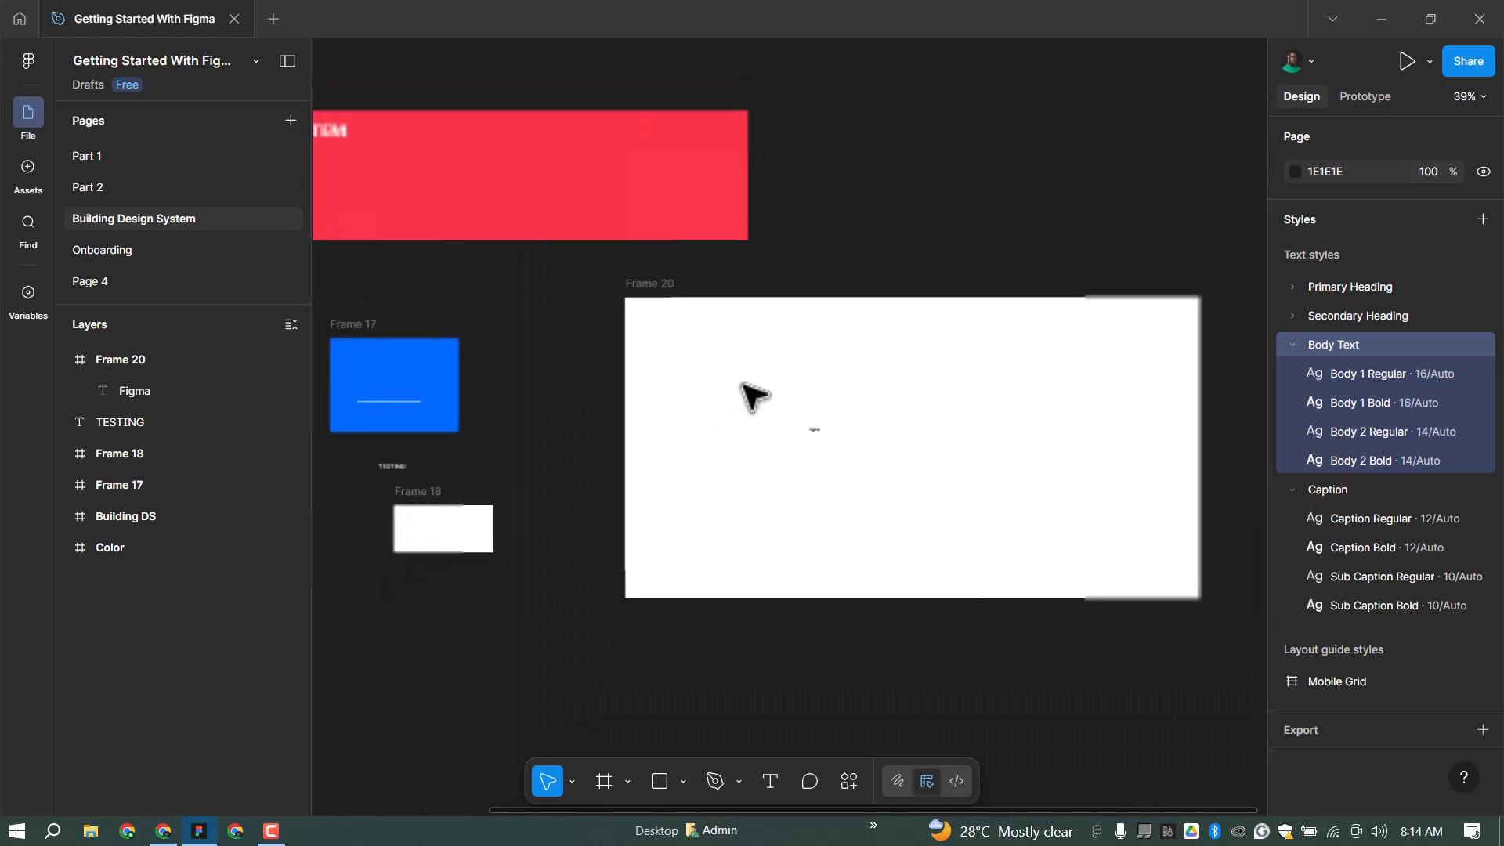
pyautogui.scroll(5, 846, 462)
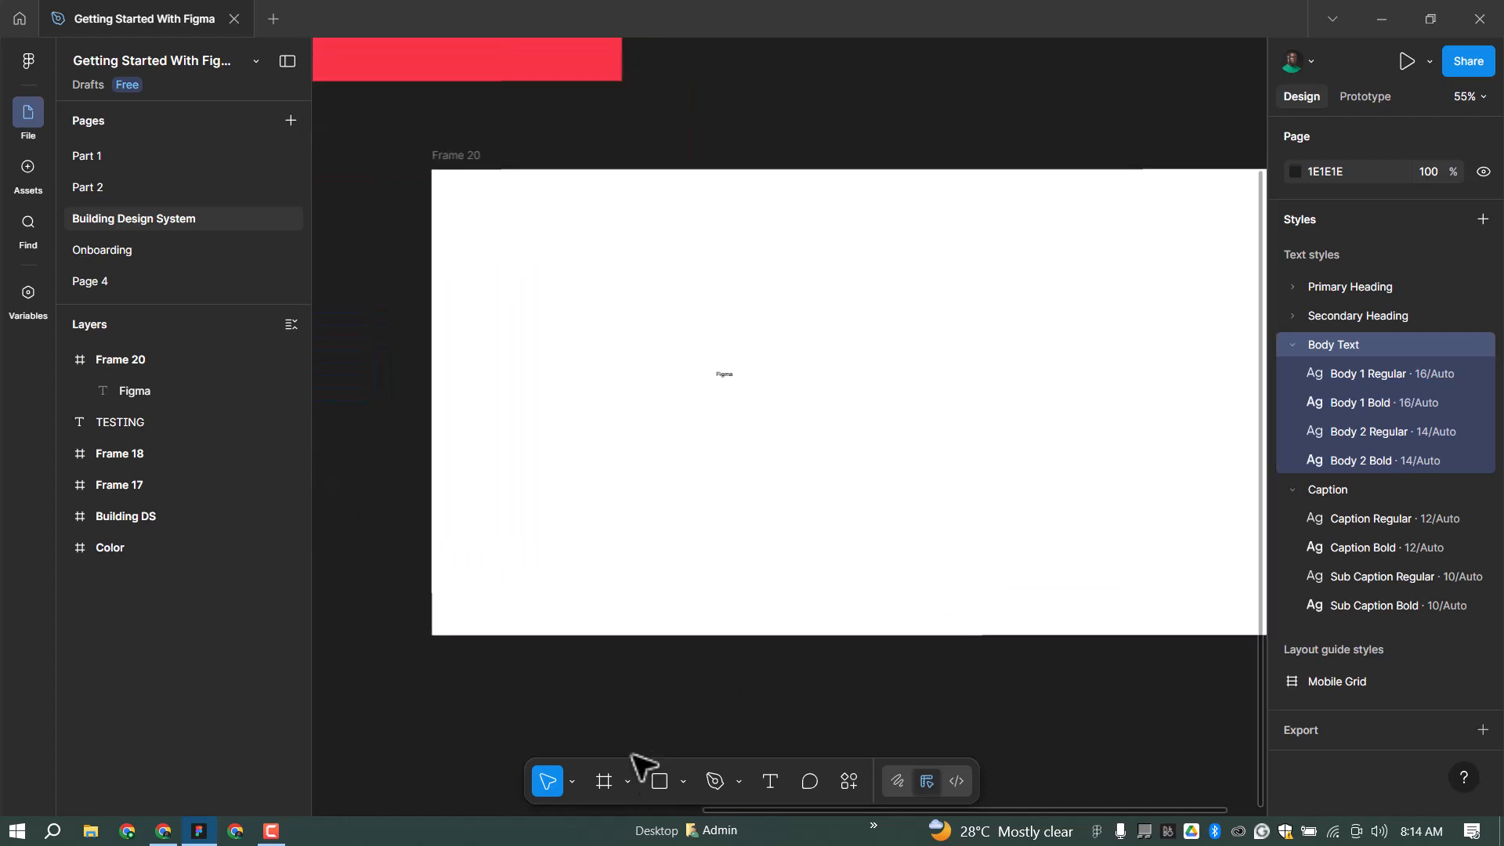
pyautogui.click(603, 780)
pyautogui.moveTo(834, 317); pyautogui.dragTo(1045, 434)
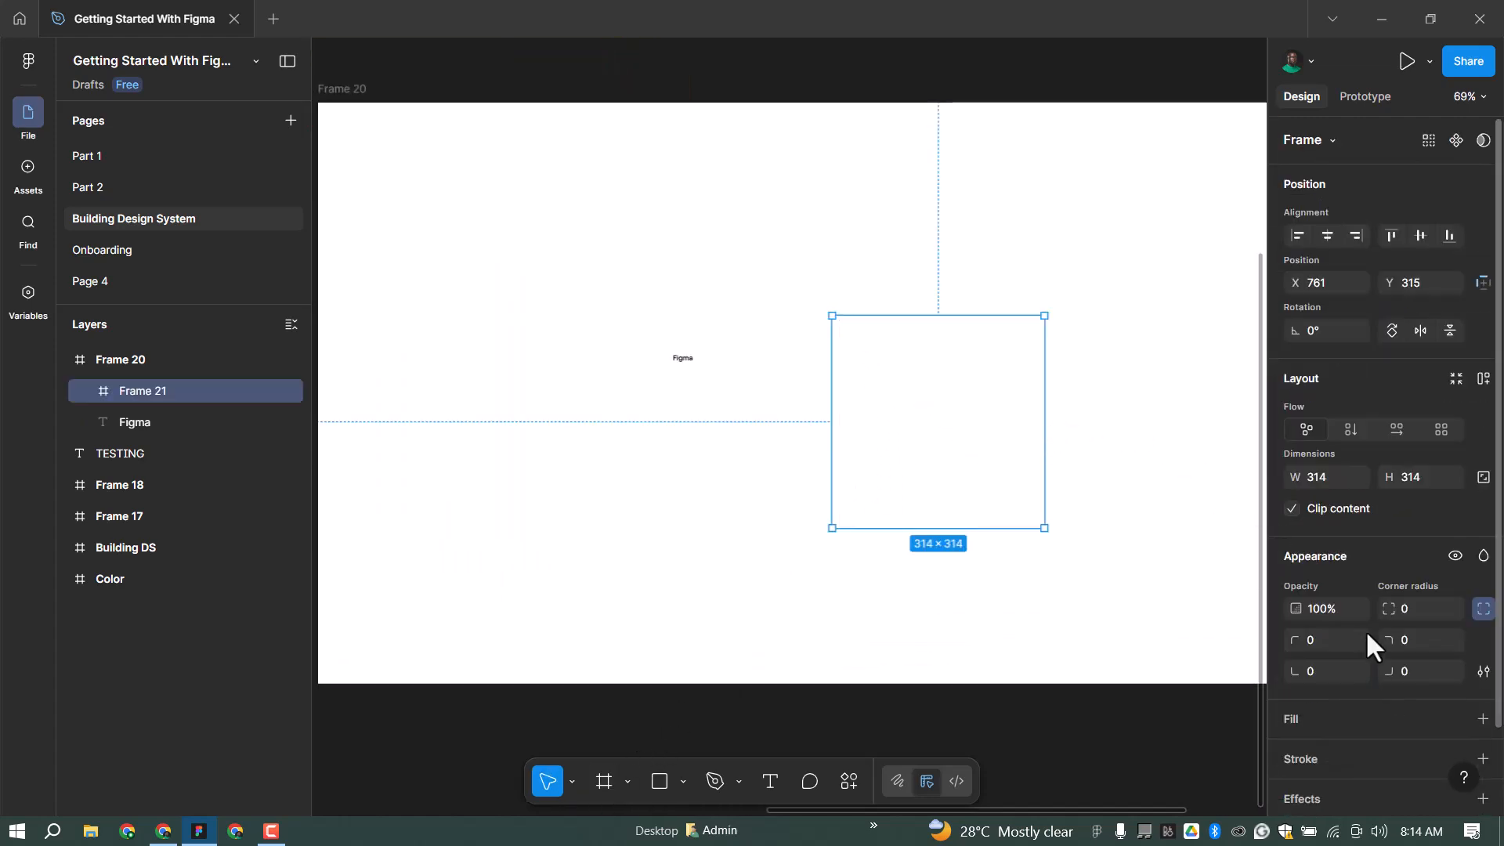
pyautogui.click(1456, 719)
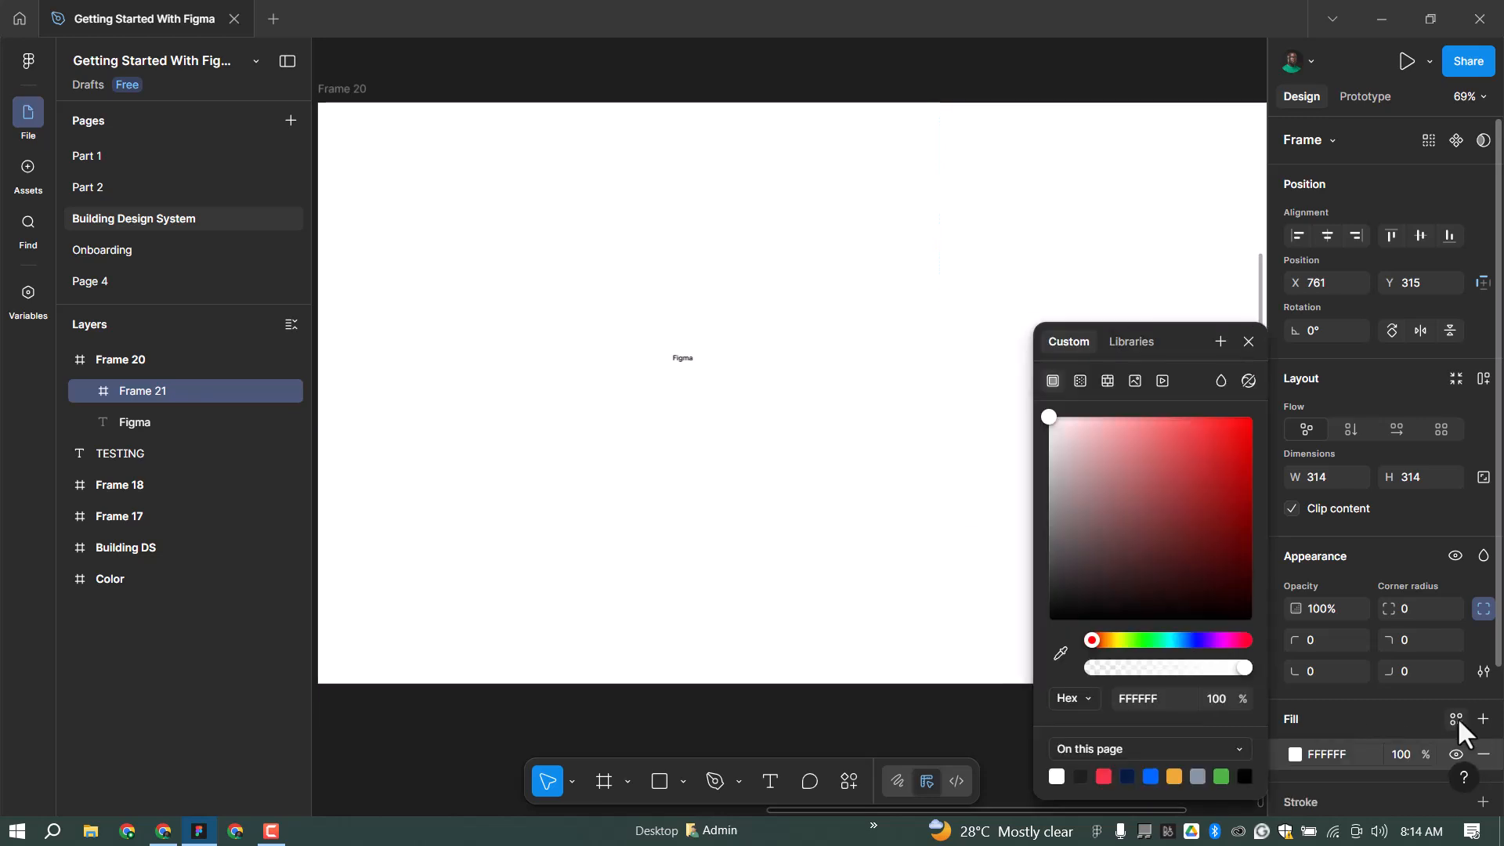
pyautogui.click(1127, 588)
# Step: Try the Radius variables 20 and 100 on the blue square frame's corners, and settle on the 48 variable
pyautogui.scroll(3, 1097, 412)
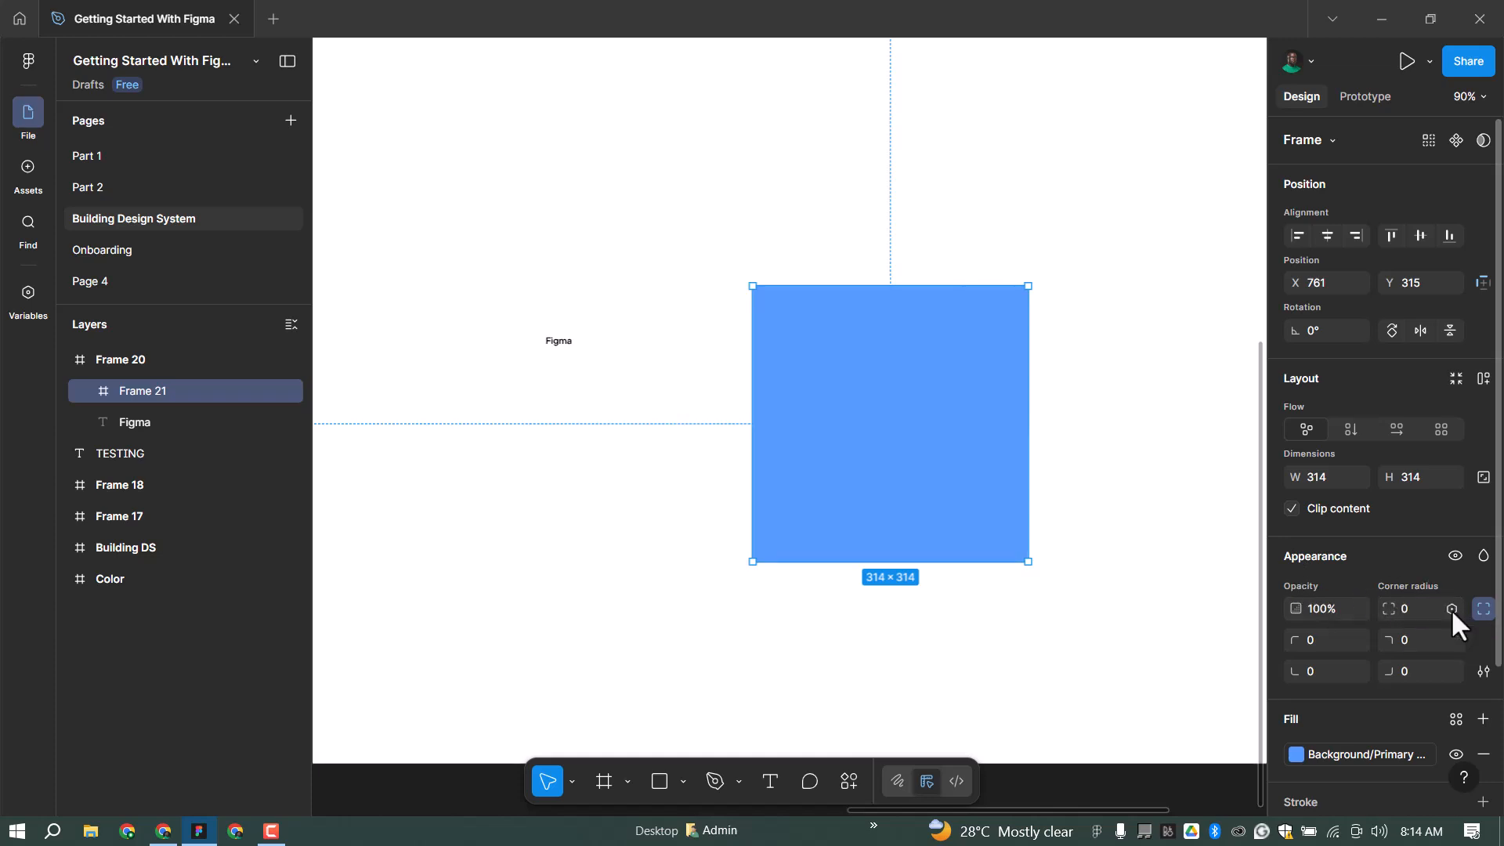
pyautogui.click(1450, 608)
pyautogui.click(1352, 713)
pyautogui.click(1346, 670)
pyautogui.click(1414, 612)
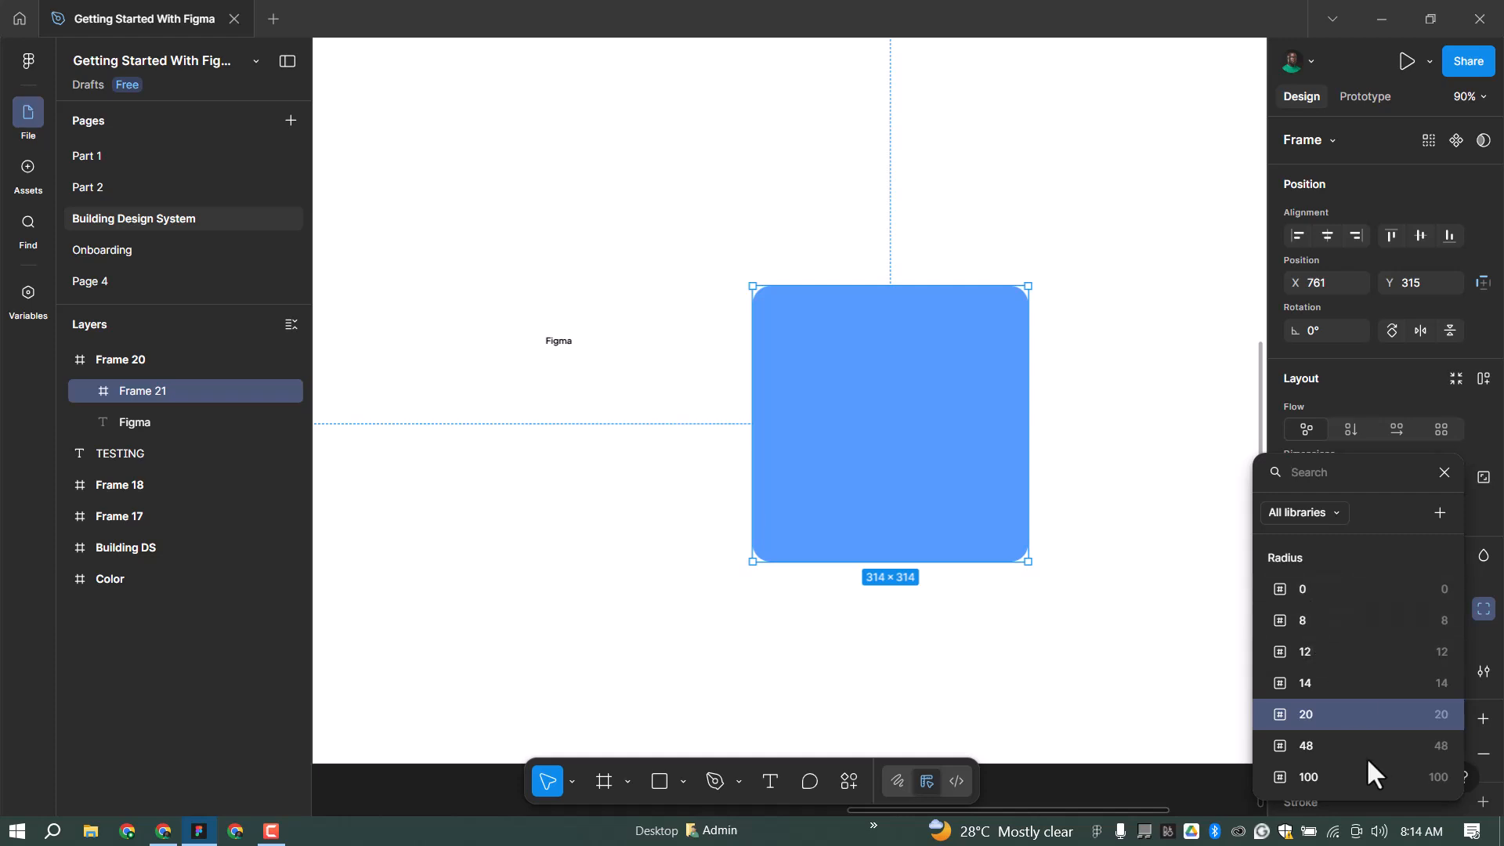
pyautogui.click(1343, 773)
pyautogui.click(1412, 611)
pyautogui.click(1399, 743)
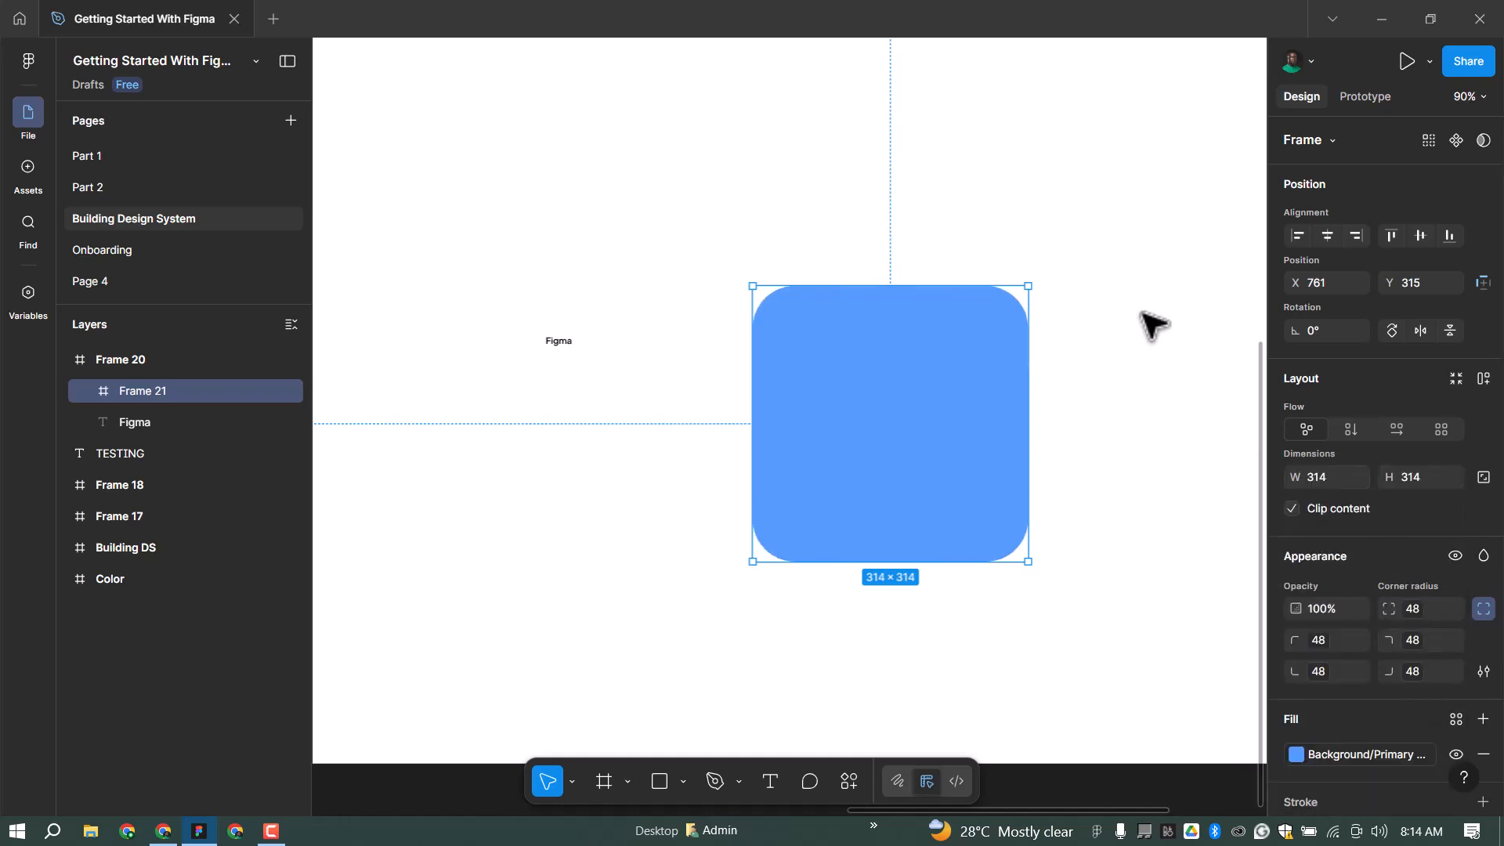
# Step: Deselect the blue frame and examine the list of design system variables and topics in the Building DS frame
pyautogui.scroll(-8, 1134, 317)
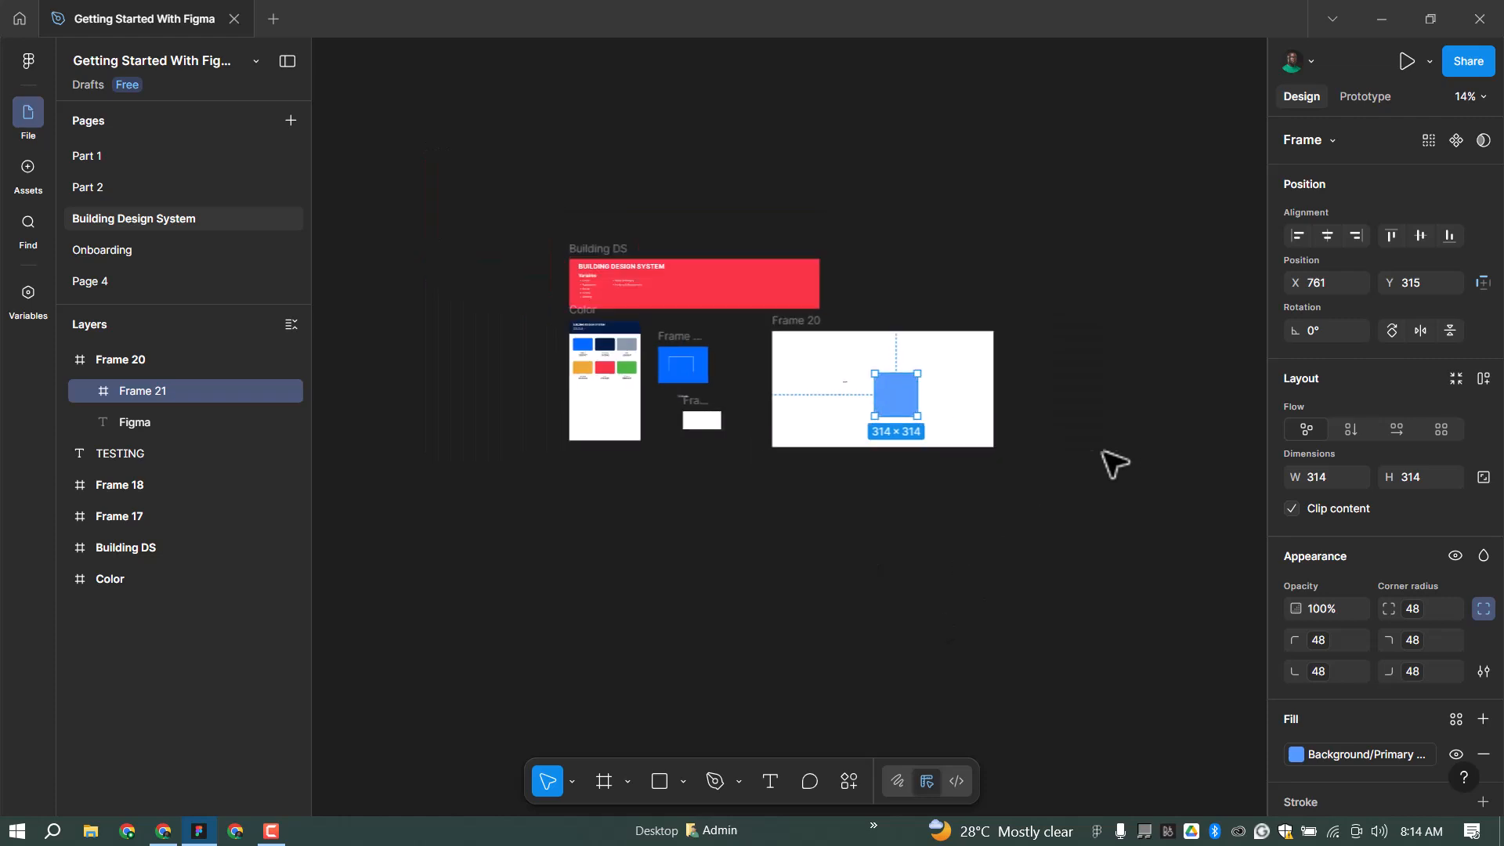
pyautogui.click(1122, 464)
pyautogui.scroll(5, 933, 336)
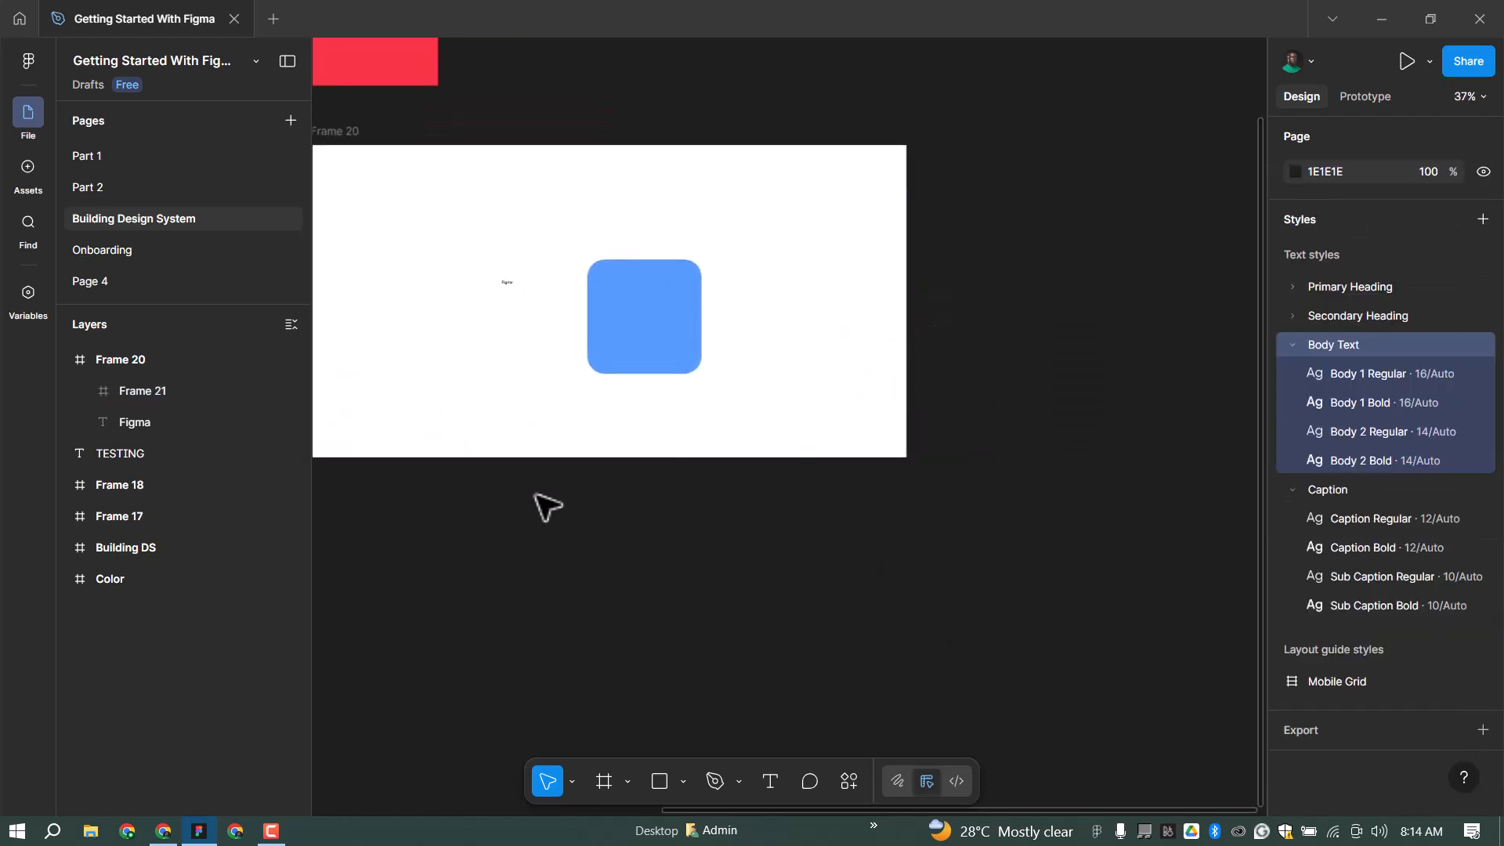
pyautogui.scroll(-4, 845, 576)
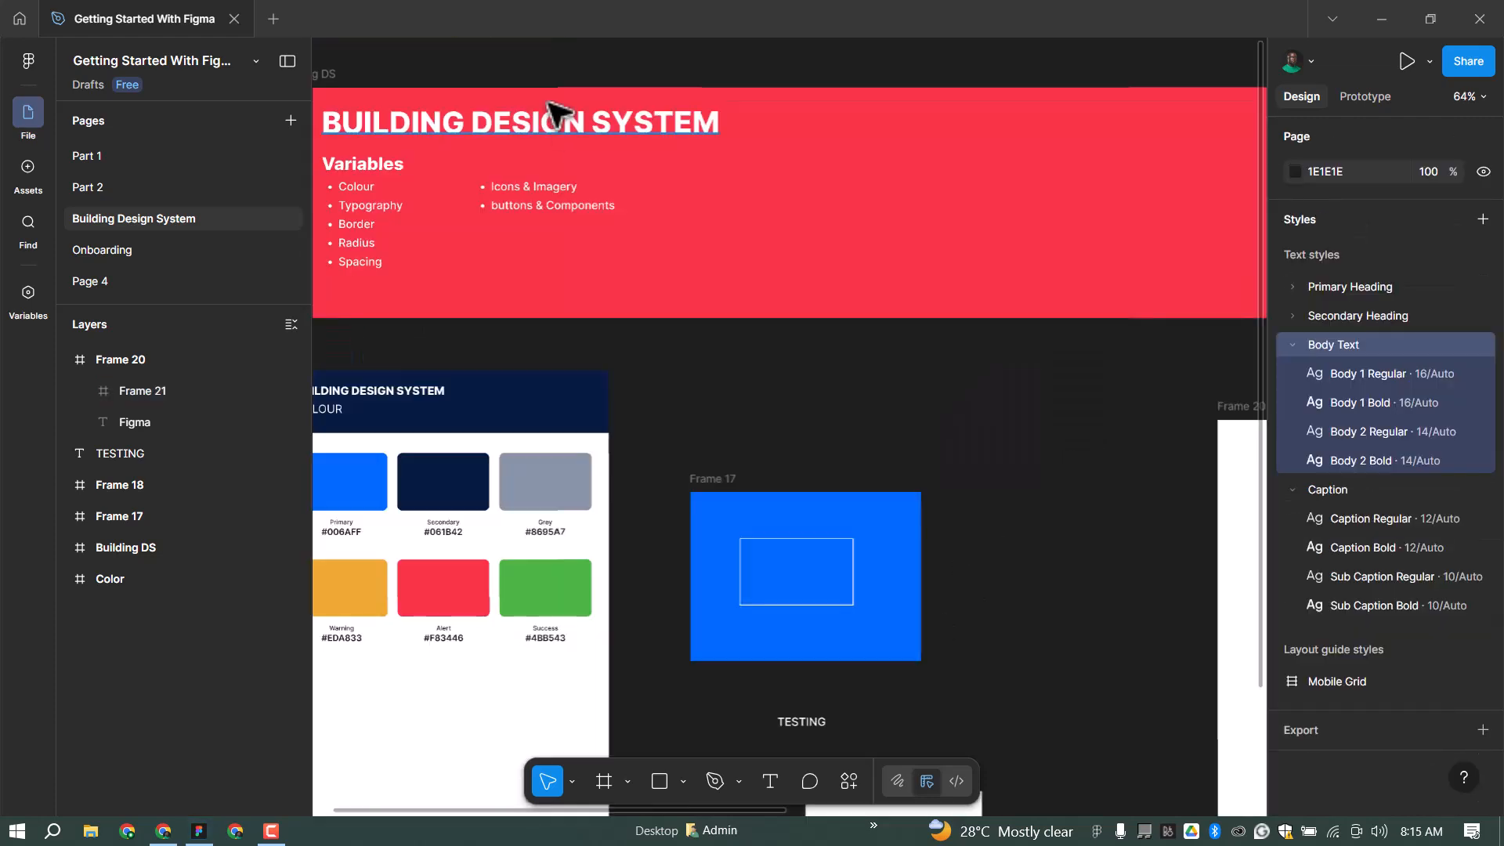
pyautogui.scroll(1, 556, 106)
pyautogui.scroll(-2, 816, 313)
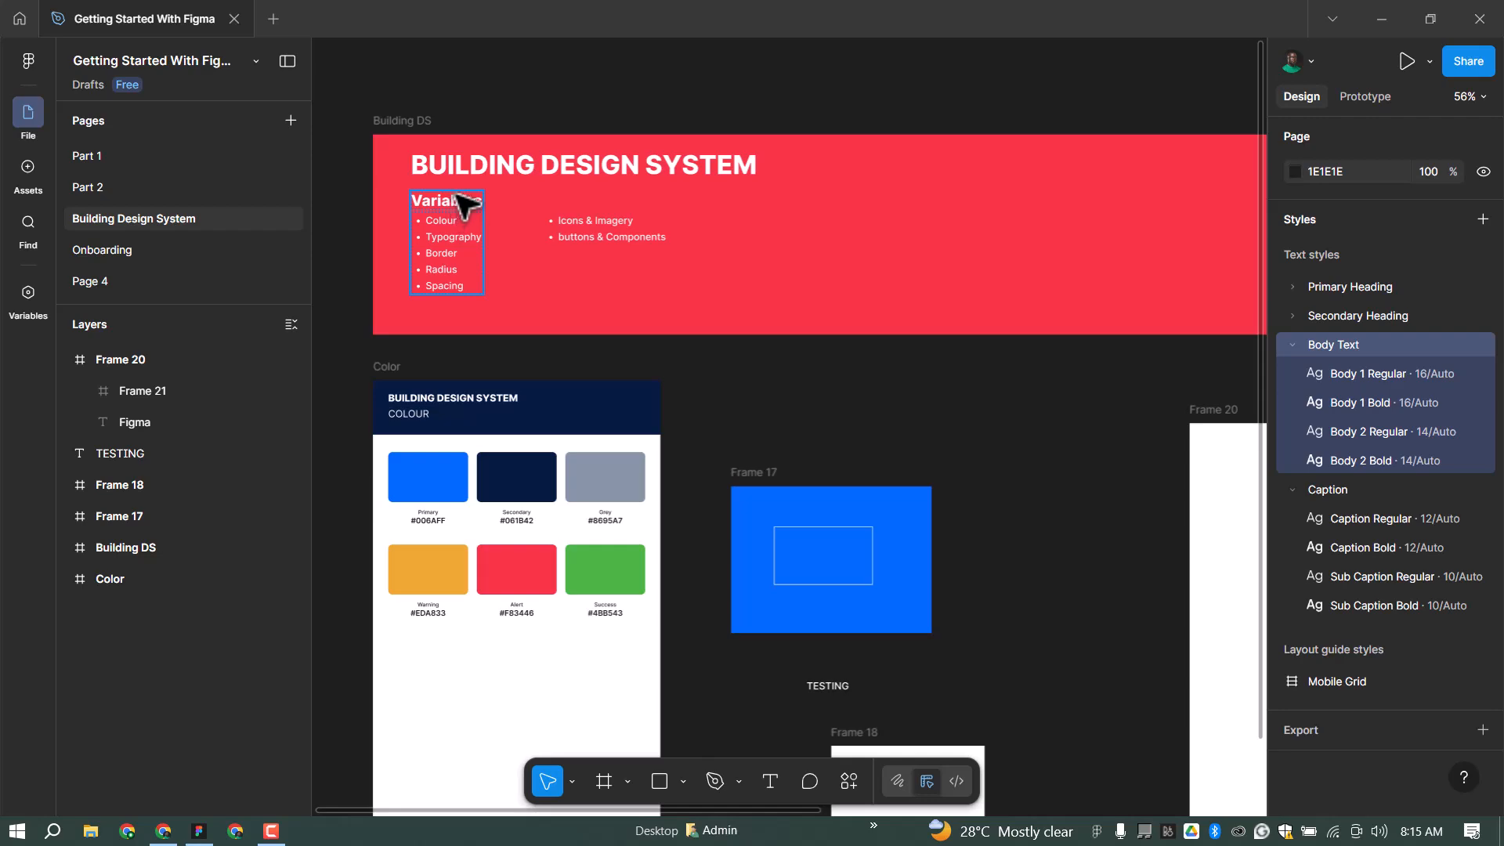
pyautogui.scroll(5, 488, 251)
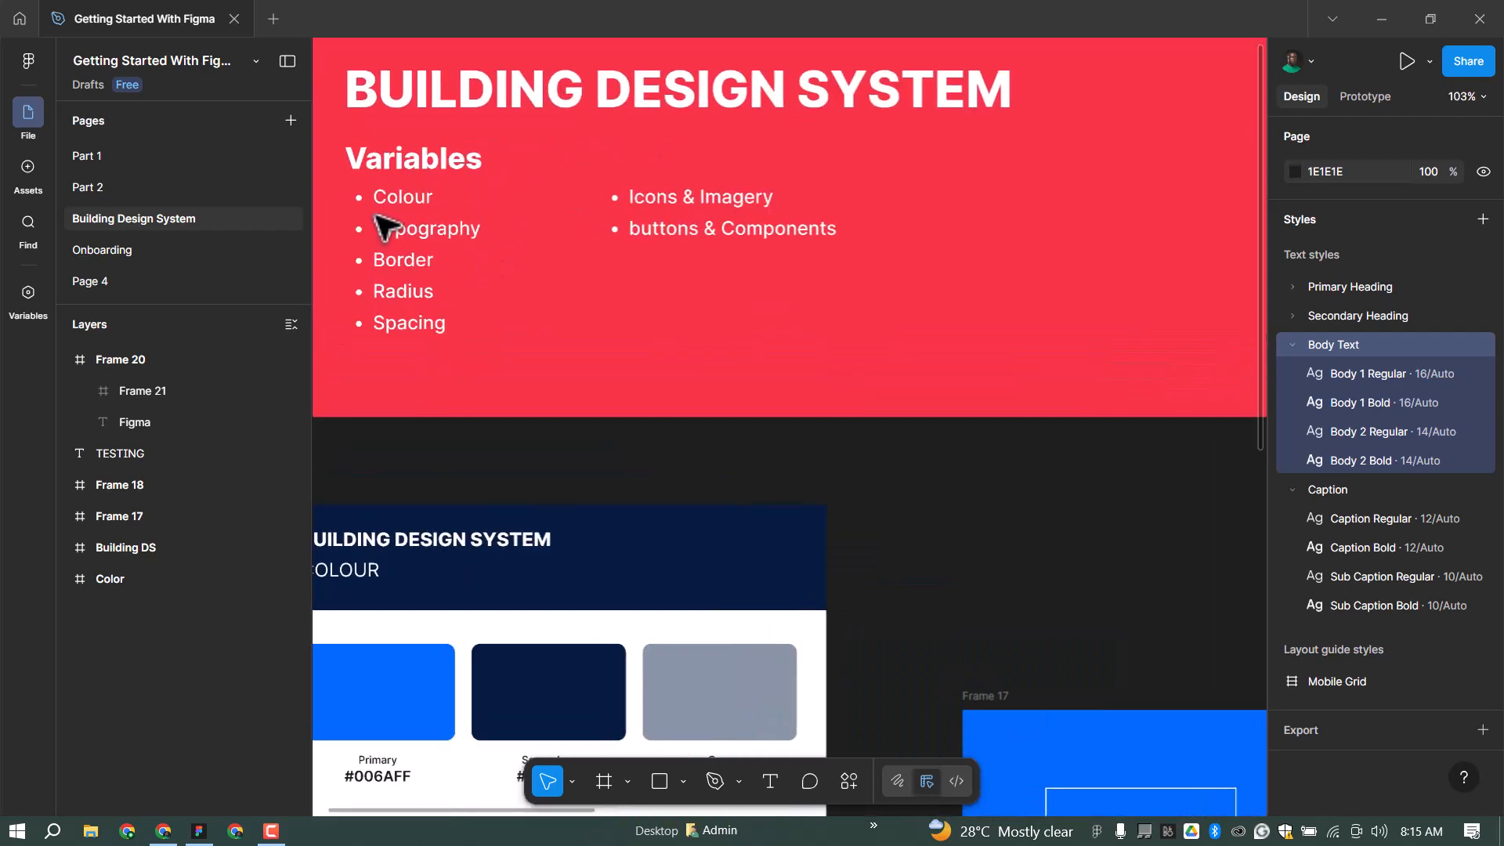
pyautogui.scroll(5, 382, 228)
pyautogui.scroll(-3, 548, 201)
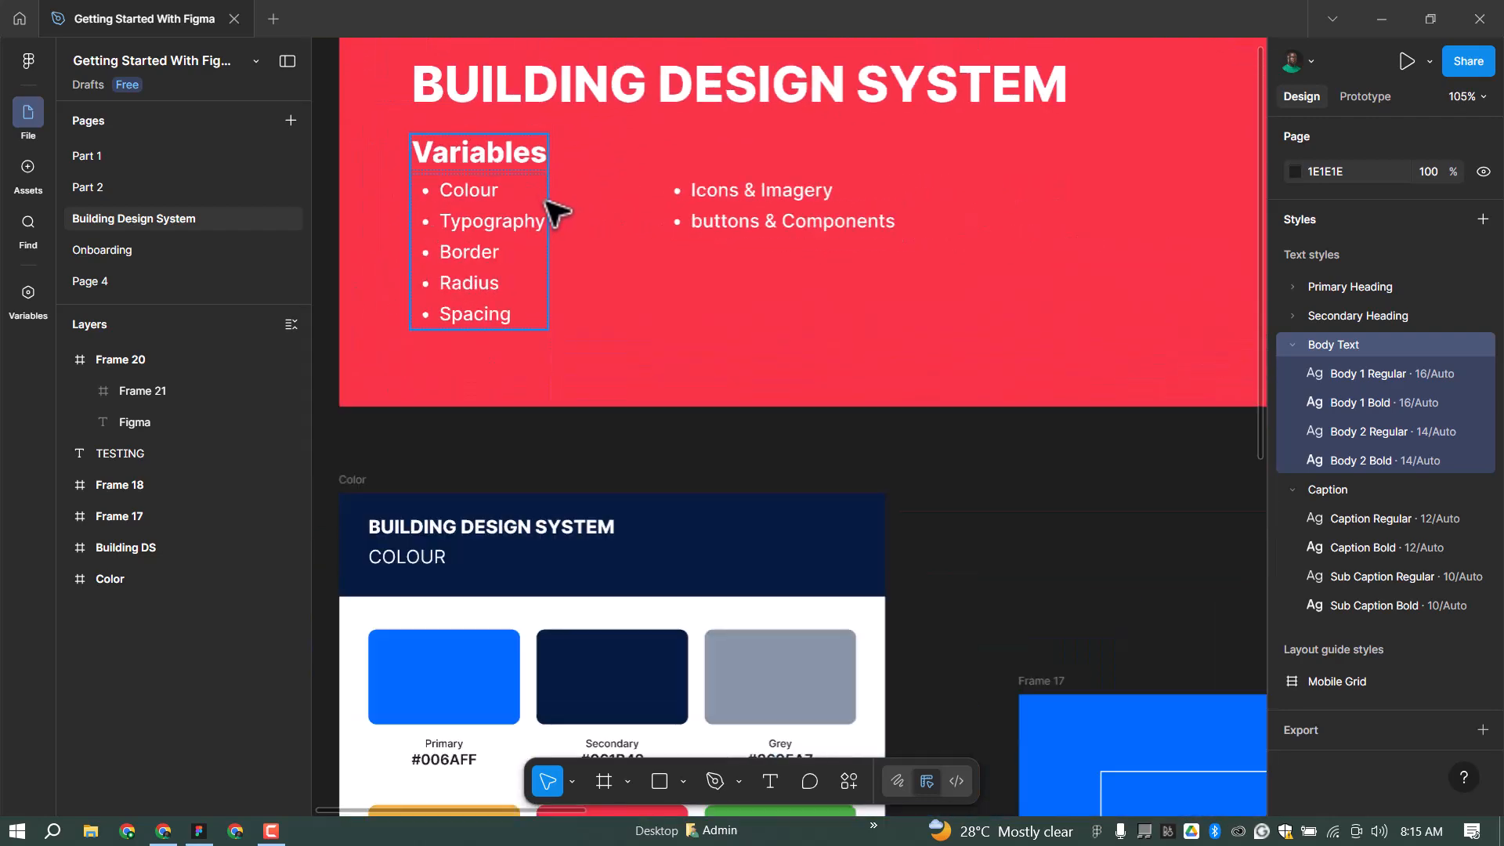
pyautogui.scroll(-3, 556, 286)
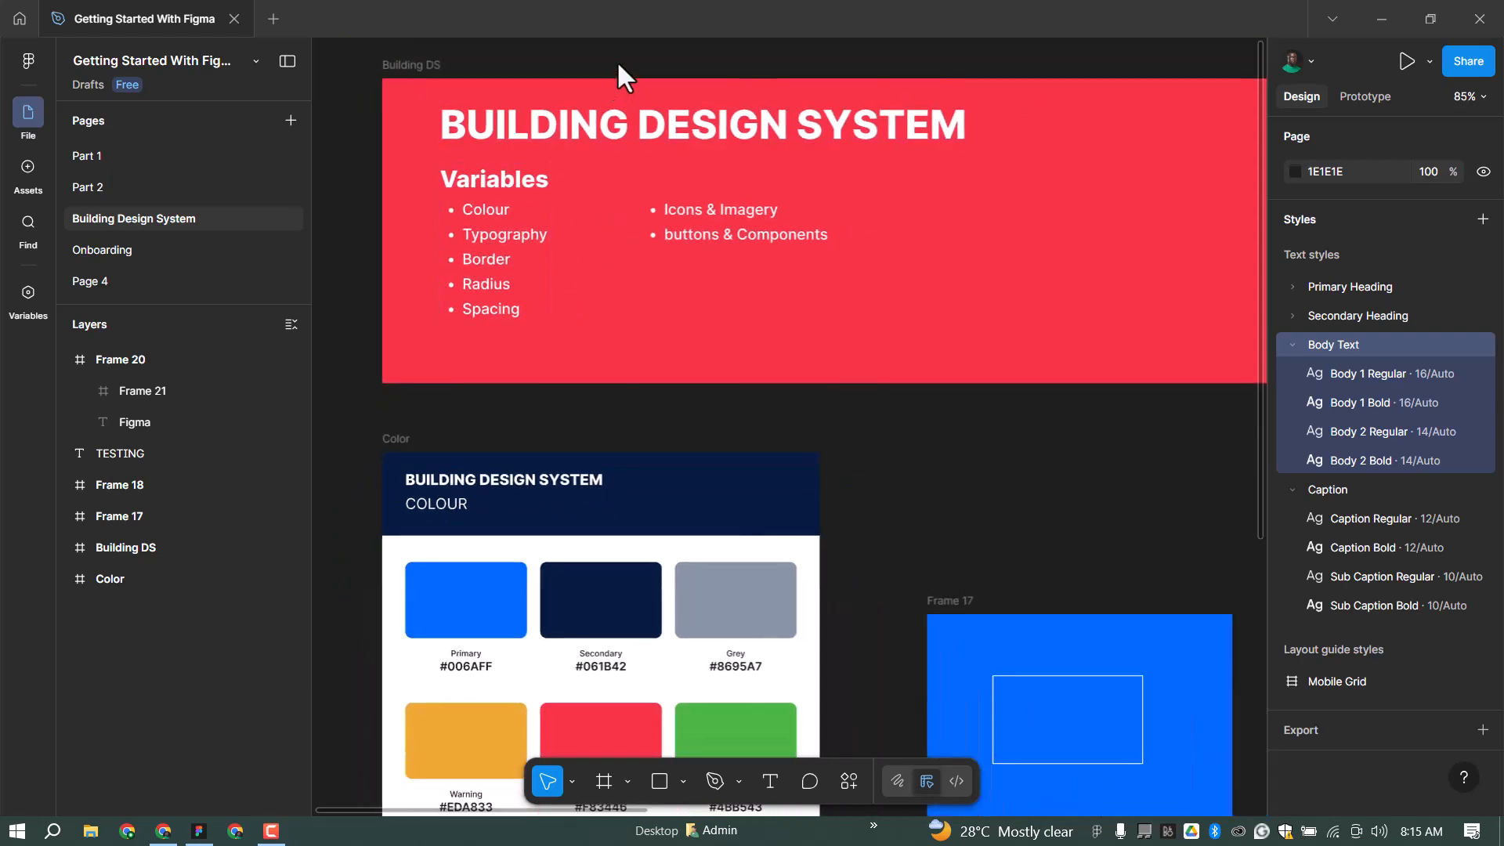
pyautogui.scroll(5, 619, 60)
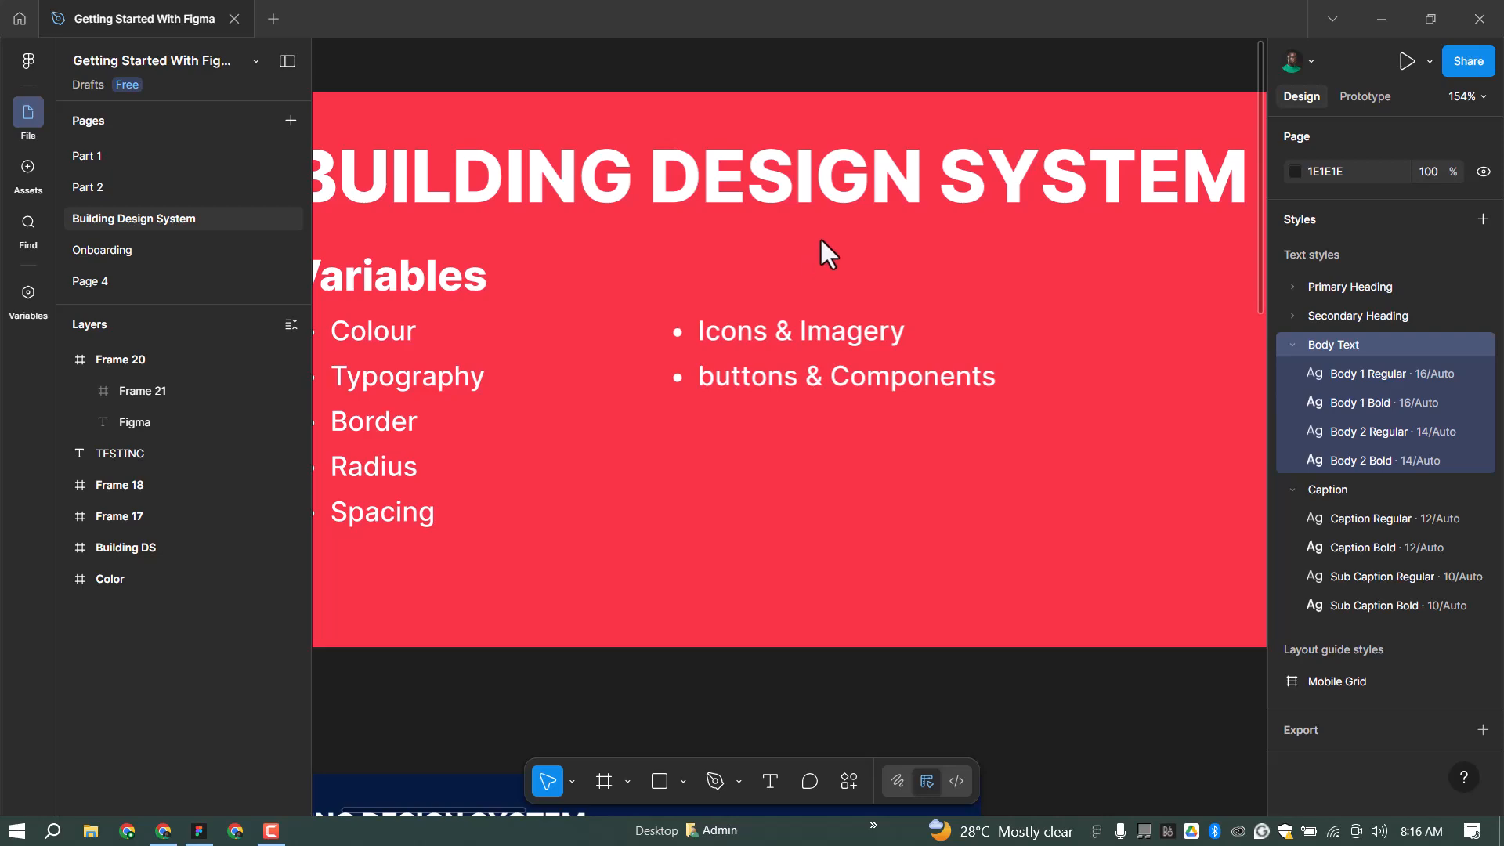
pyautogui.scroll(-3, 815, 229)
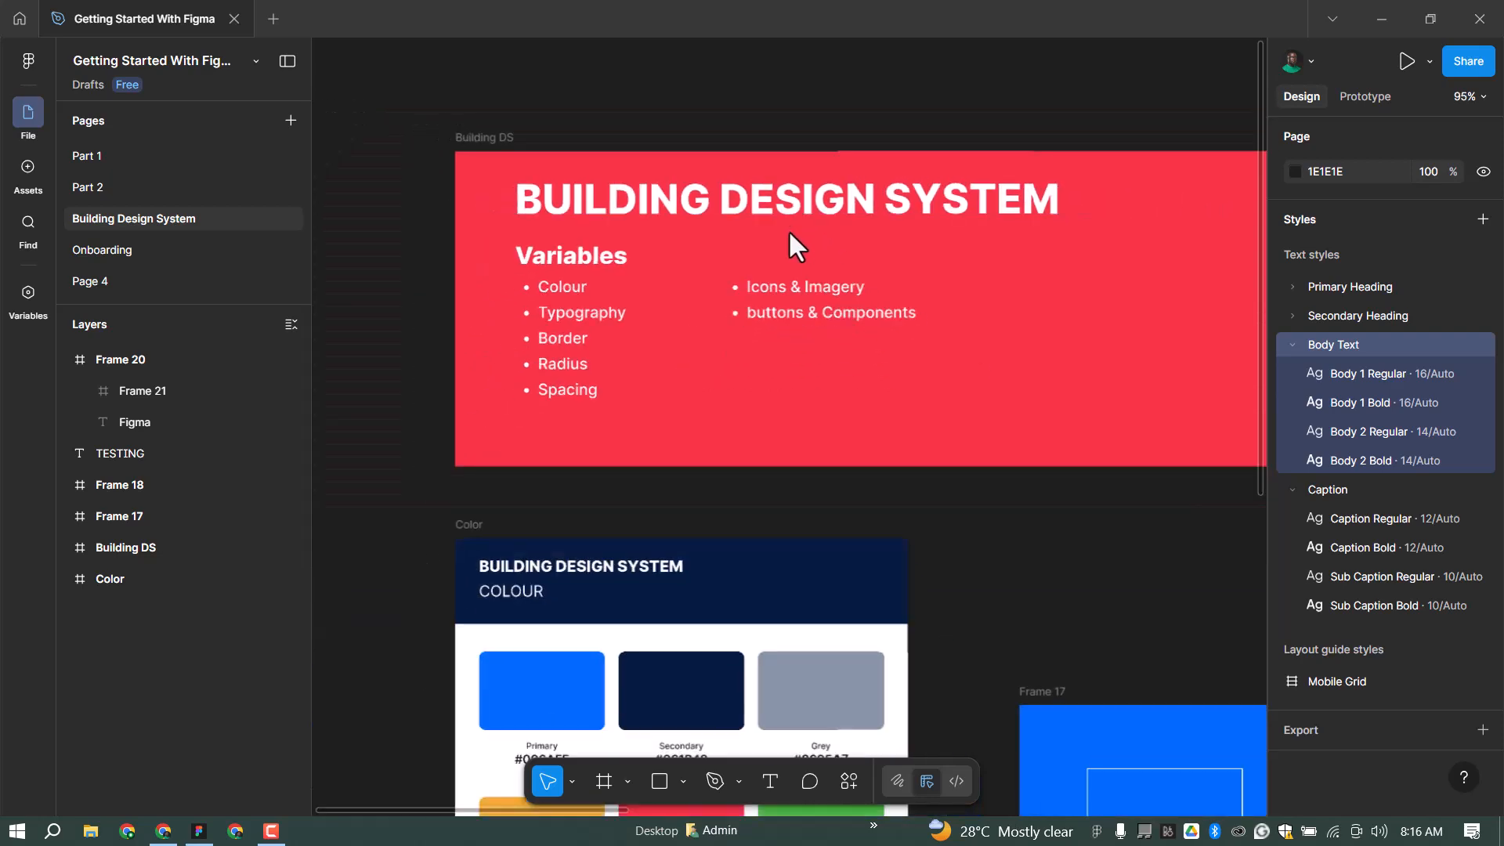
pyautogui.scroll(-4, 795, 234)
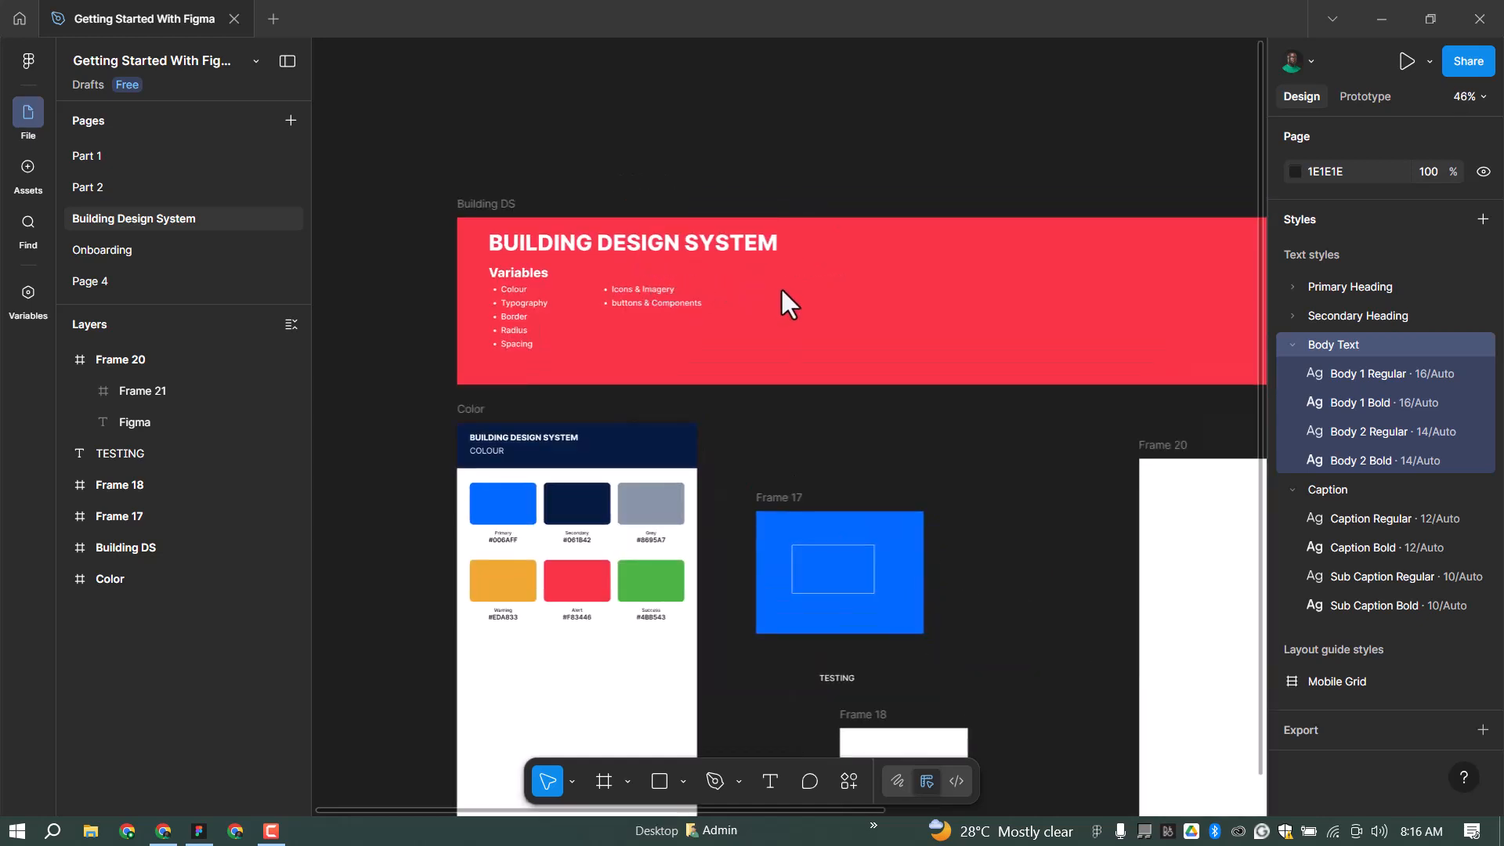